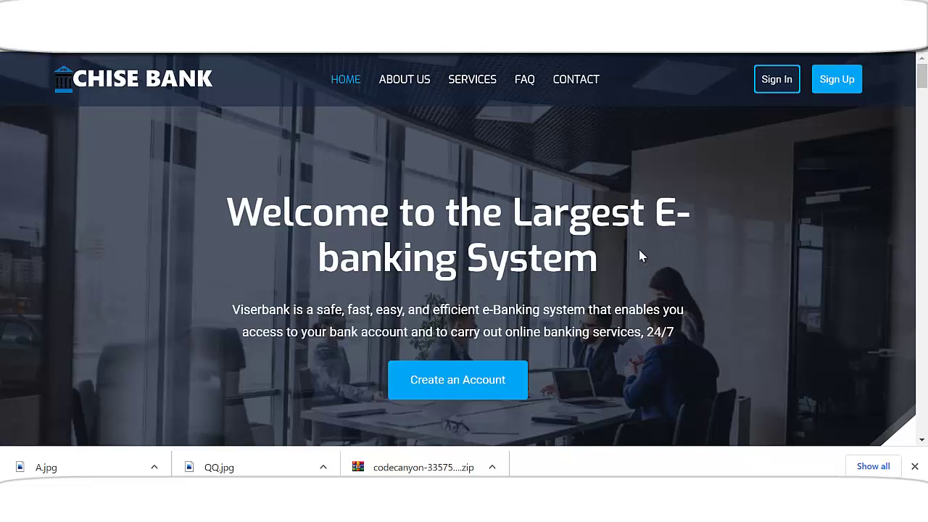
# - Scroll up and down through the Chise Bank home page to look it over
pyautogui.scroll(-3, 581, 265)
pyautogui.scroll(3, 555, 276)
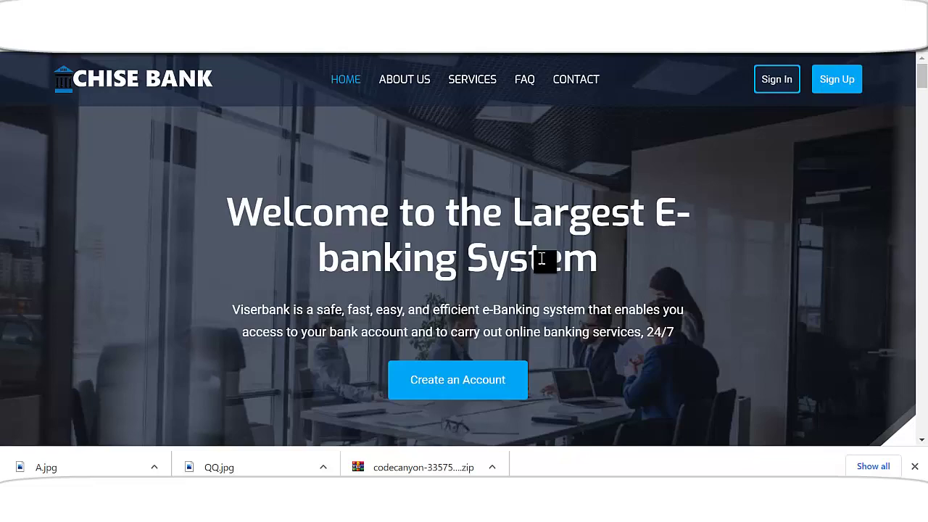
pyautogui.scroll(-5, 541, 259)
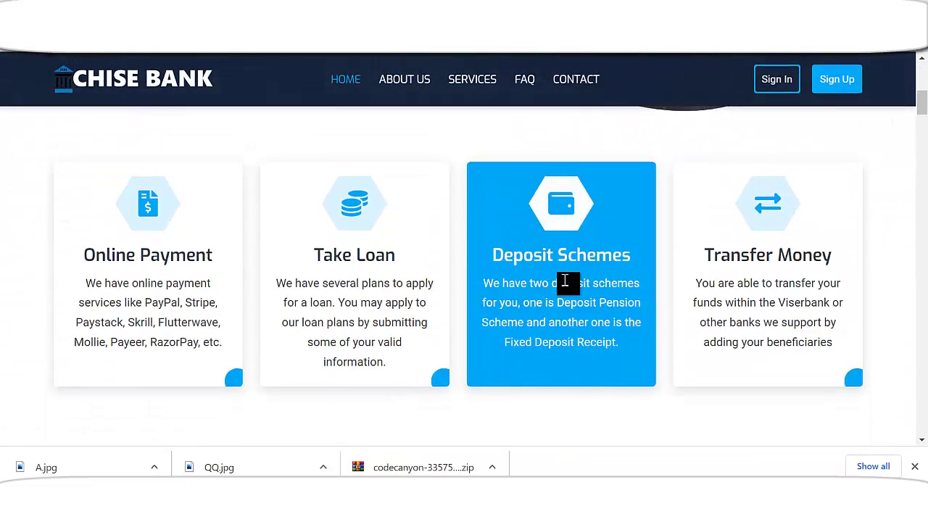
pyautogui.scroll(6, 565, 255)
pyautogui.scroll(-3, 256, 271)
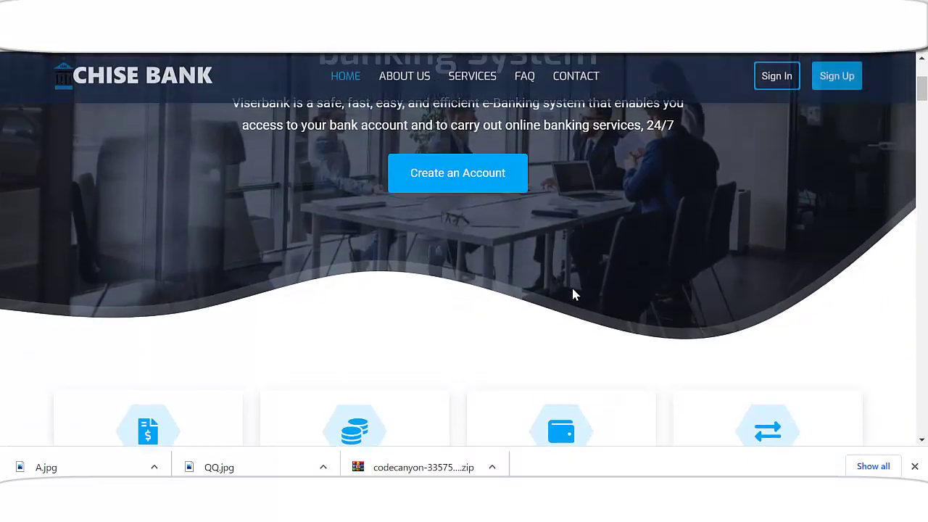
pyautogui.scroll(3, 573, 294)
pyautogui.scroll(-4, 605, 261)
pyautogui.scroll(4, 595, 312)
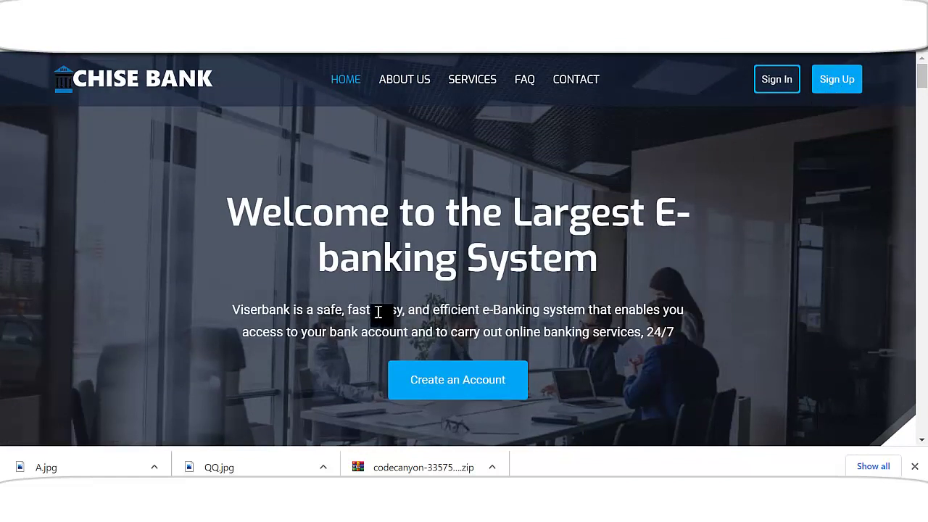
pyautogui.scroll(-1, 413, 307)
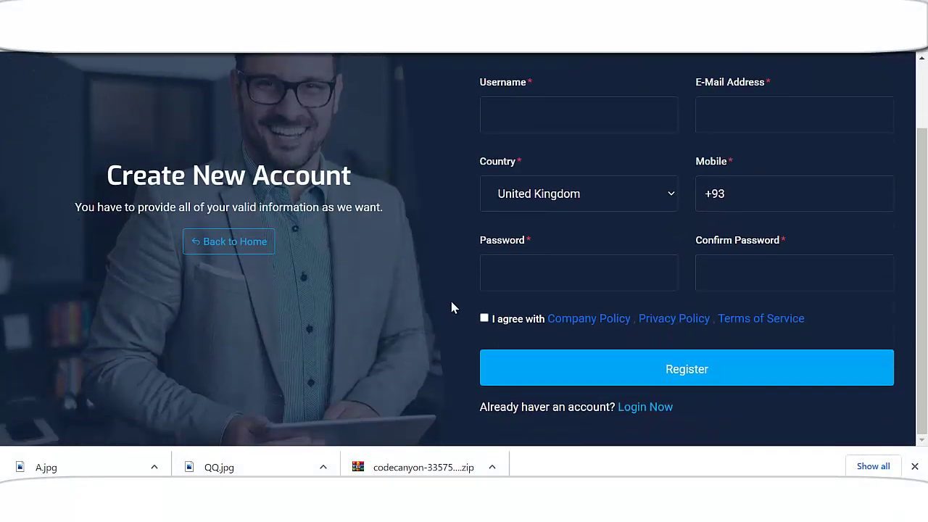
# - Enter a username, pick the saved e-mail suggestion, and enter the mobile number
pyautogui.scroll(1, 455, 308)
pyautogui.click(563, 200)
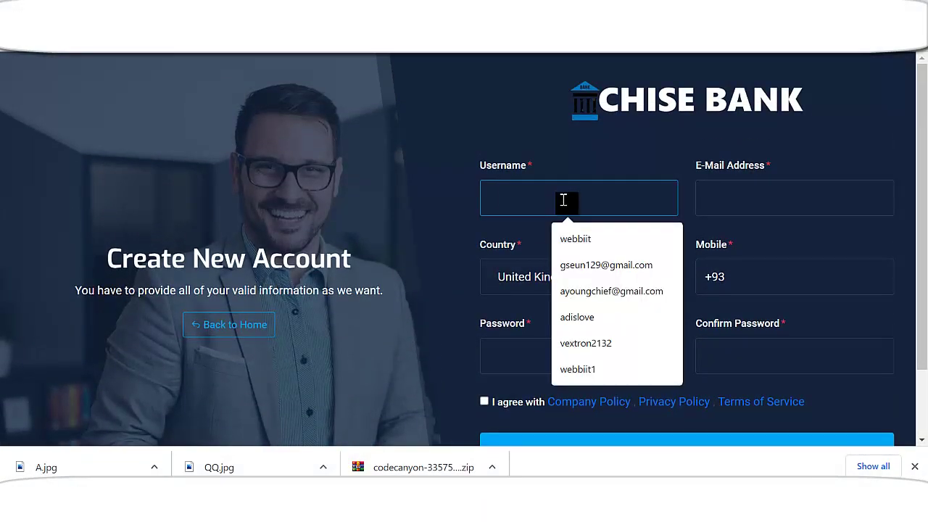
pyautogui.write('adi')
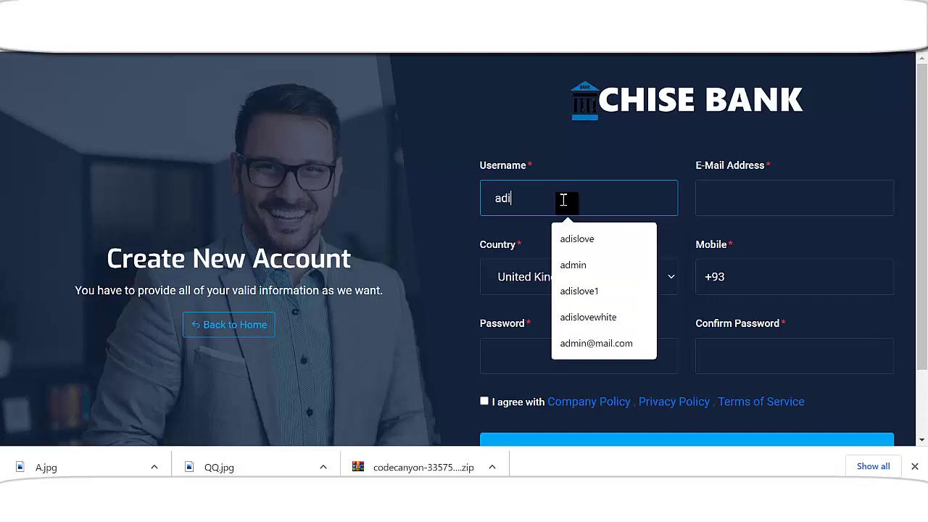
pyautogui.write('sbaba')
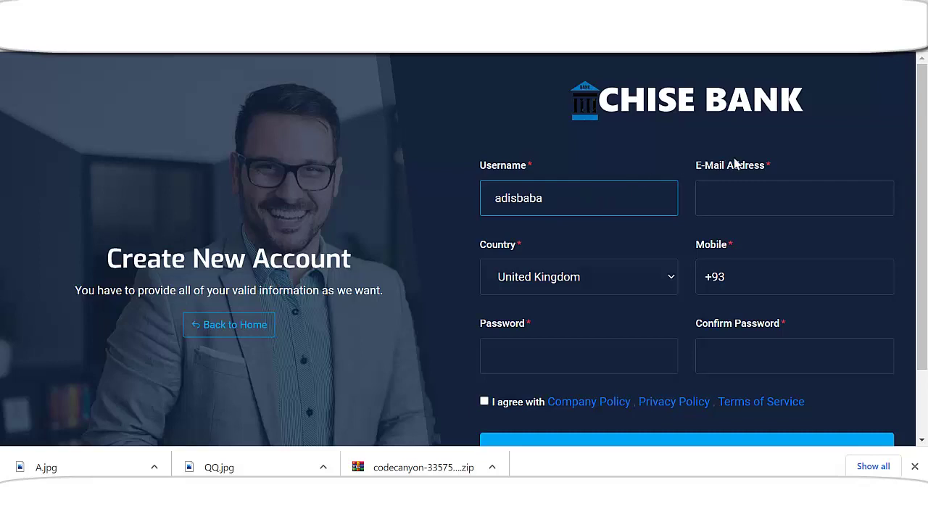
pyautogui.click(778, 202)
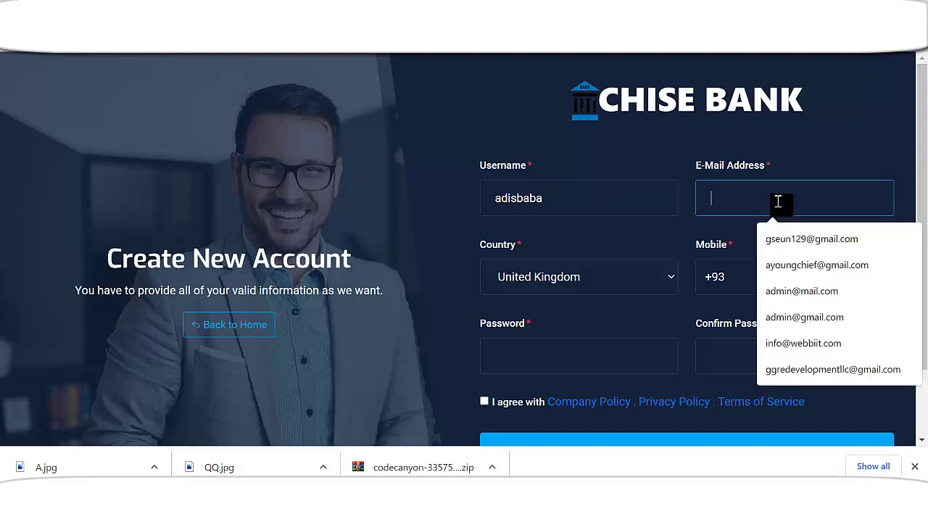
pyautogui.click(789, 265)
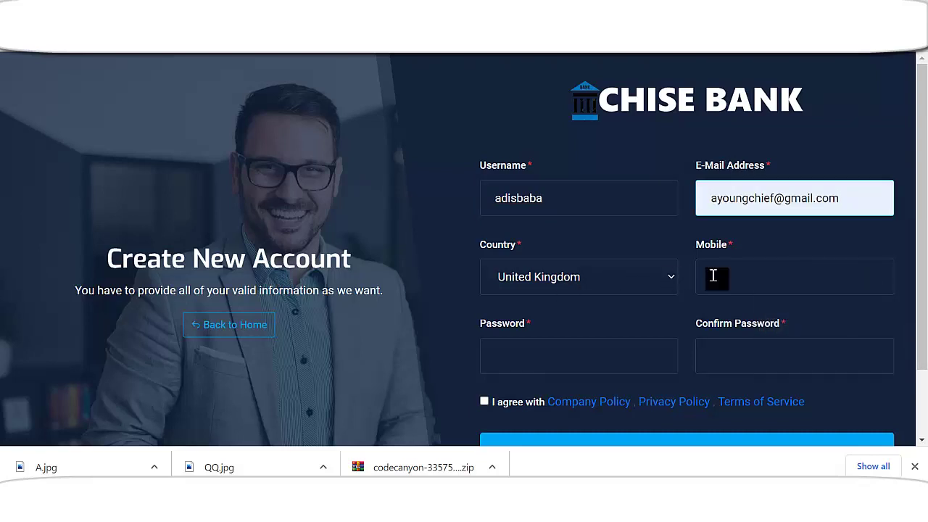
pyautogui.click(740, 275)
pyautogui.write('655')
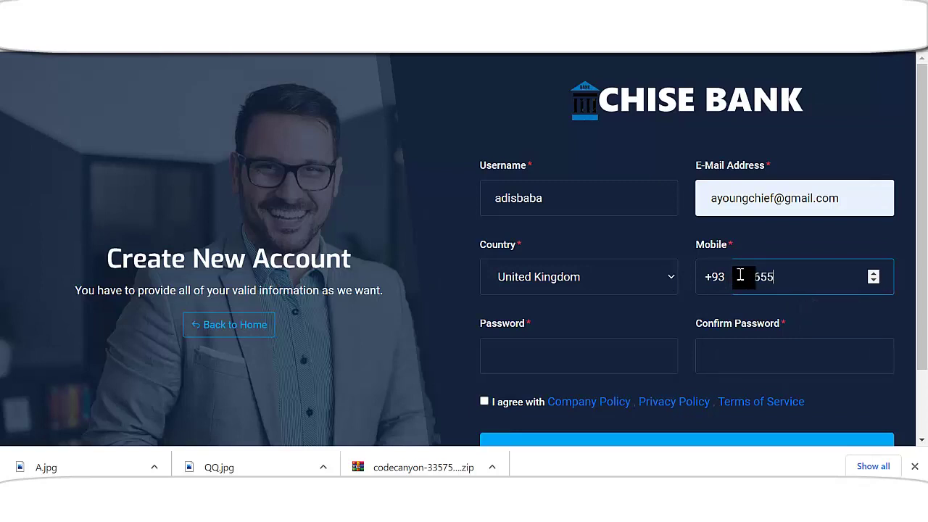
pyautogui.write('66777')
# - Enter and confirm the account password, accept the policies, and register
pyautogui.click(573, 348)
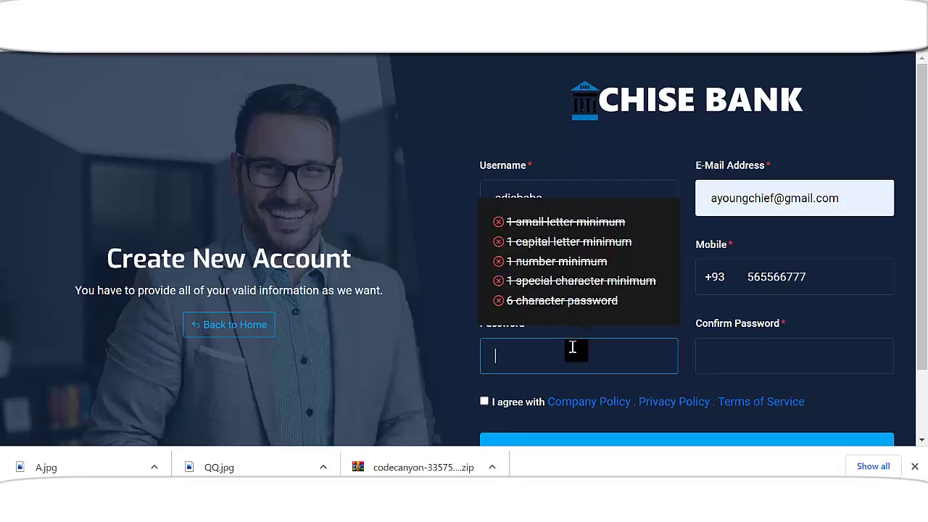
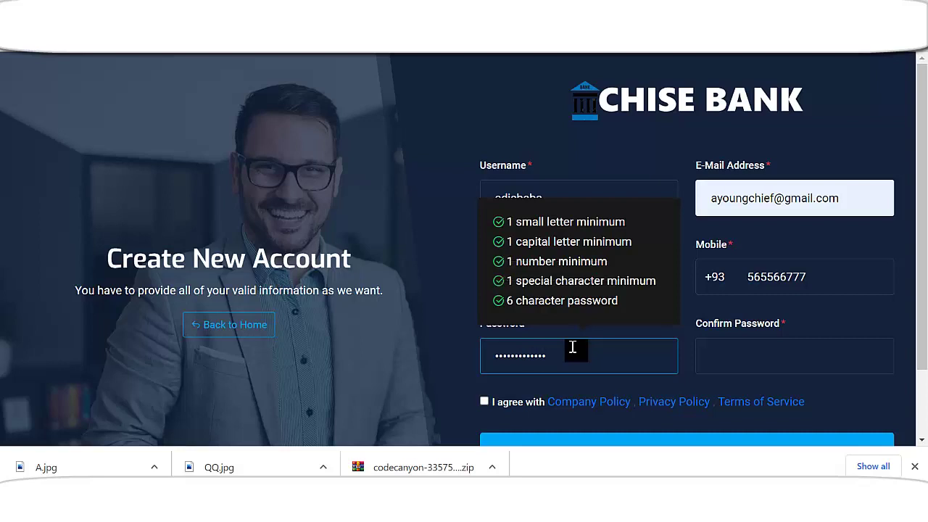
pyautogui.click(732, 361)
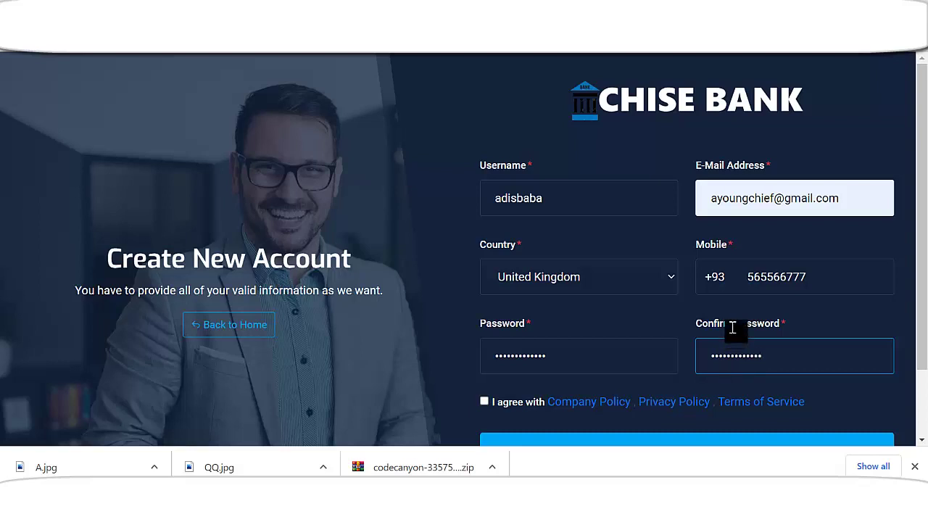
pyautogui.scroll(-2, 729, 311)
pyautogui.click(485, 319)
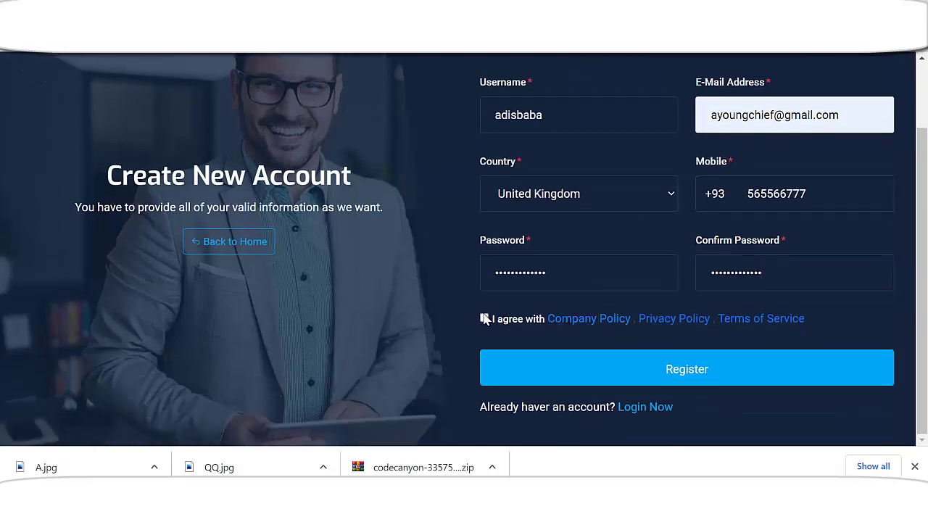
pyautogui.click(638, 375)
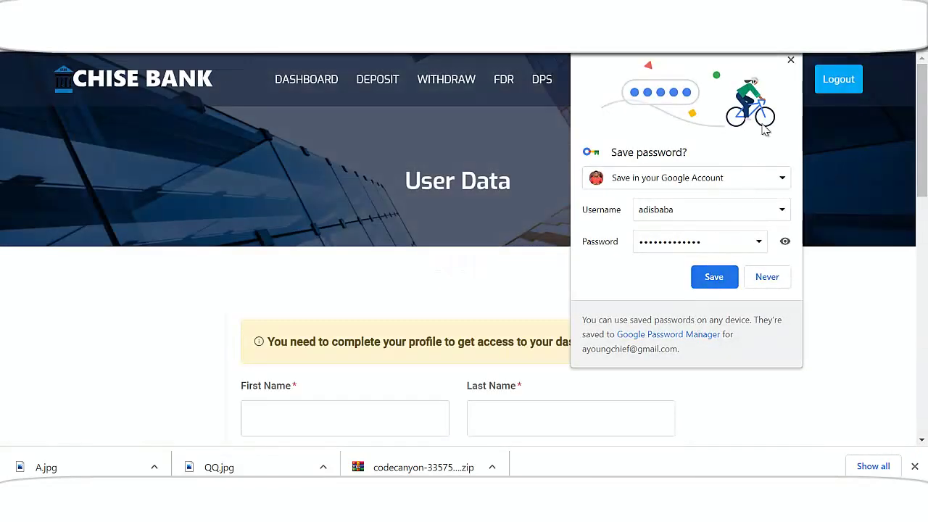
# - Dismiss the save-password prompt and enter the first and last name
pyautogui.click(791, 59)
pyautogui.scroll(-1, 522, 361)
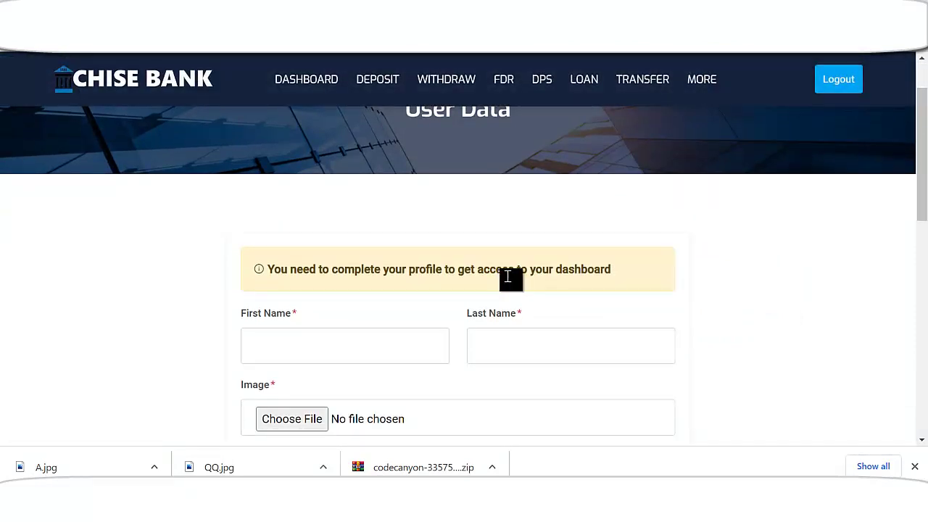
pyautogui.scroll(-1, 508, 279)
pyautogui.click(343, 274)
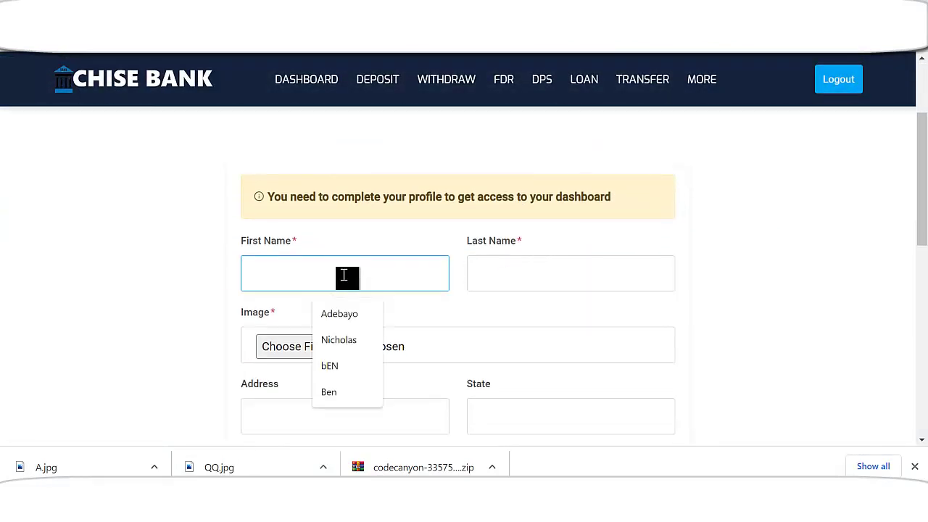
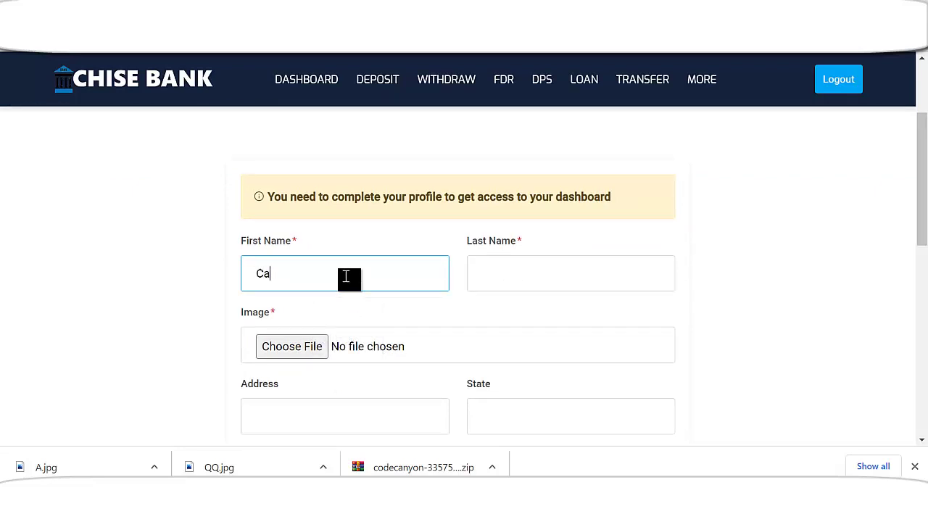
pyautogui.press('Tab')
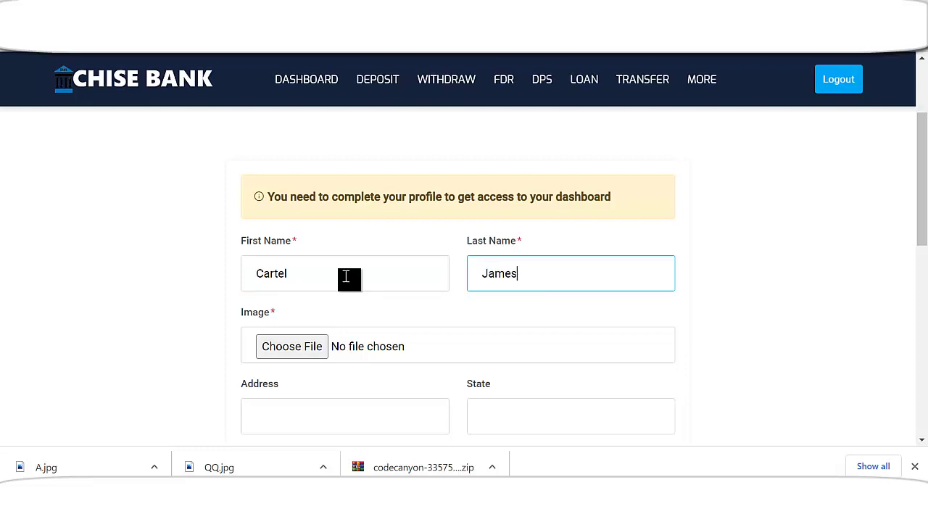
# - Attach the avatar image as the profile picture
pyautogui.scroll(-2, 317, 302)
pyautogui.click(319, 197)
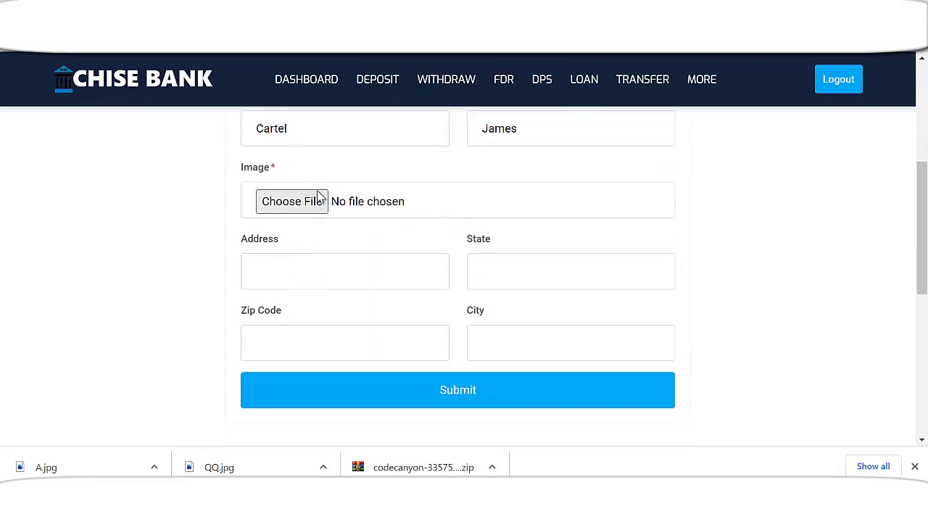
pyautogui.scroll(-9, 262, 229)
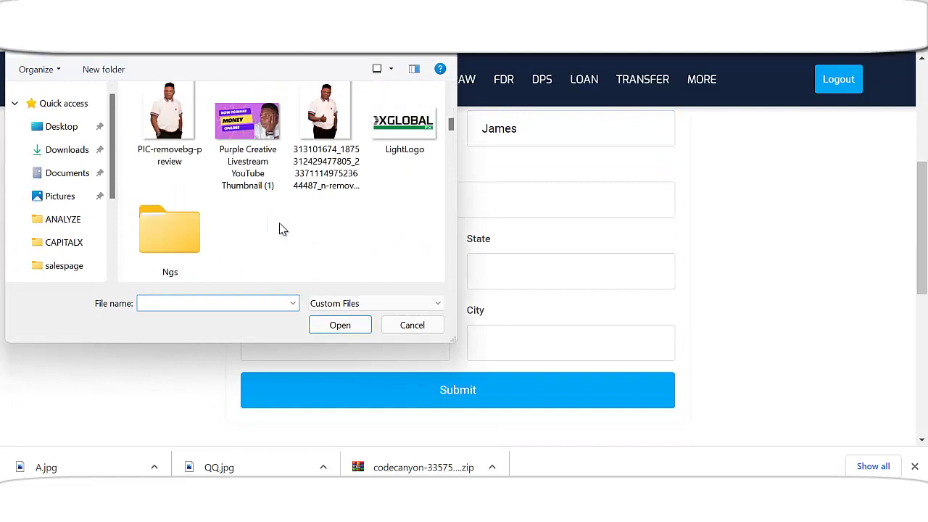
pyautogui.scroll(-4, 281, 229)
pyautogui.doubleClick(277, 226)
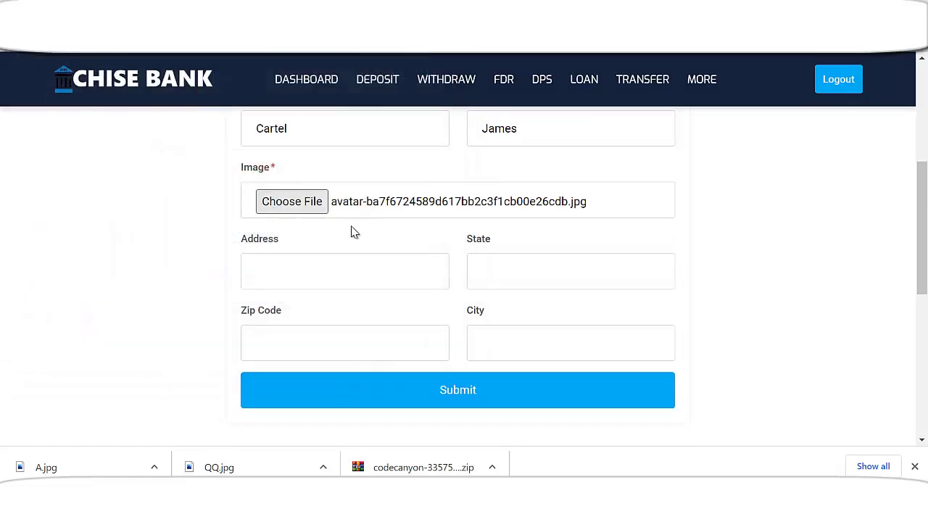
pyautogui.scroll(-3, 464, 298)
# - Fill in the address, zip code and state fields, moving on to City
pyautogui.click(305, 188)
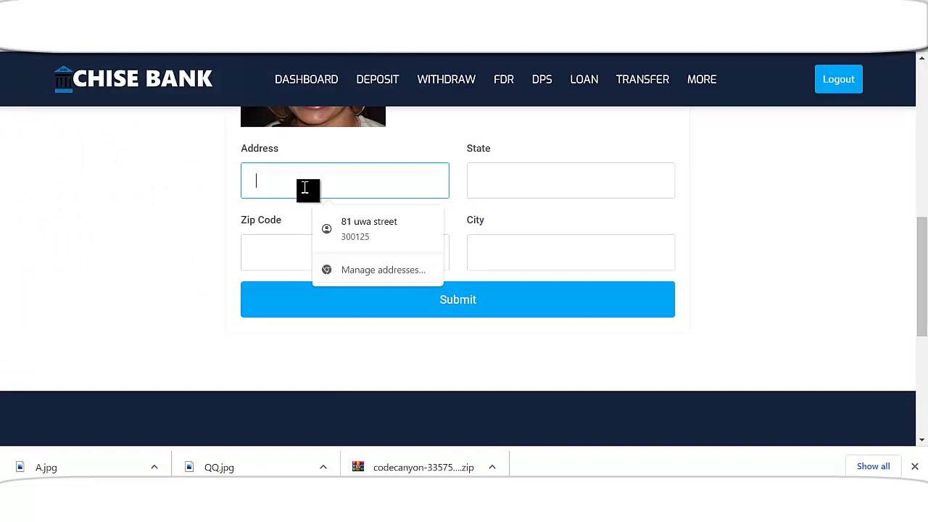
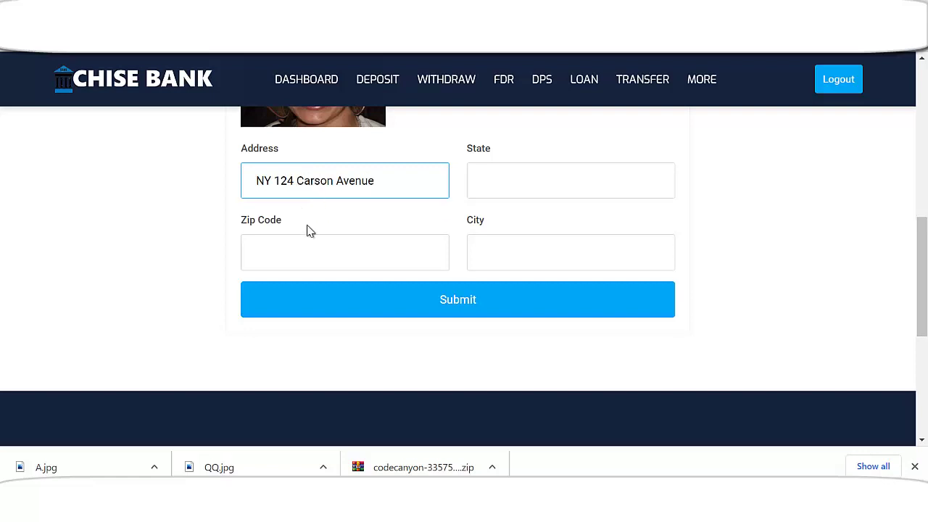
pyautogui.click(295, 264)
pyautogui.write('7874')
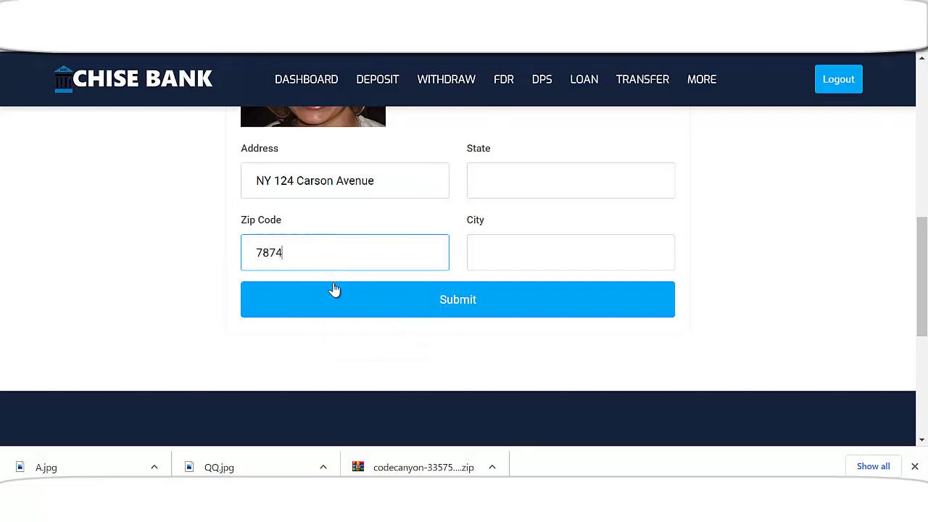
pyautogui.write('6748')
pyautogui.click(557, 190)
pyautogui.write('NY')
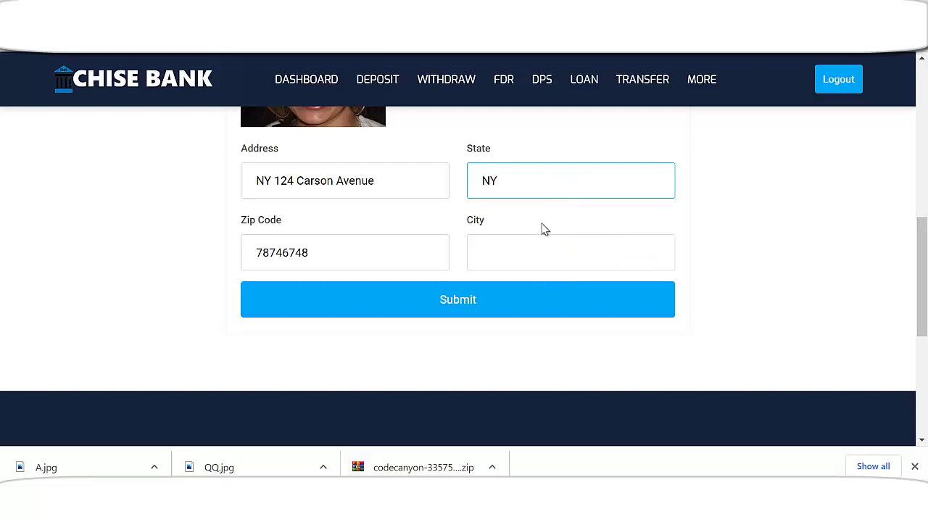
pyautogui.click(539, 257)
# - Enter the city, submit the profile, and dismiss the save-address prompt
pyautogui.write('ED')
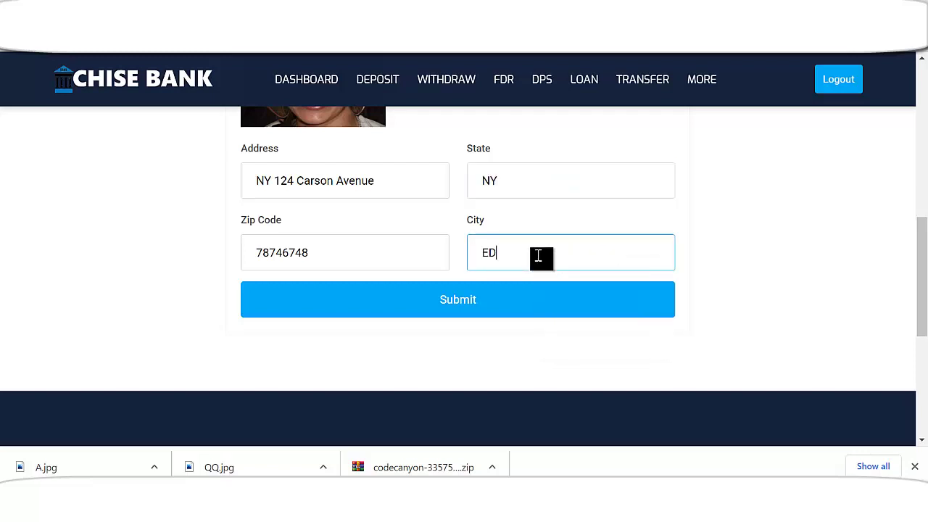
pyautogui.scroll(6, 572, 247)
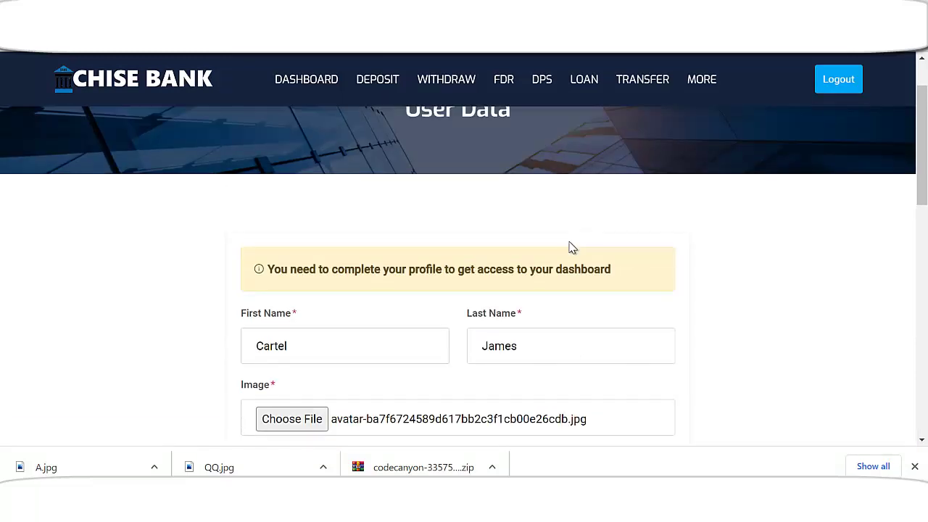
pyautogui.scroll(-2, 551, 261)
pyautogui.scroll(-3, 453, 305)
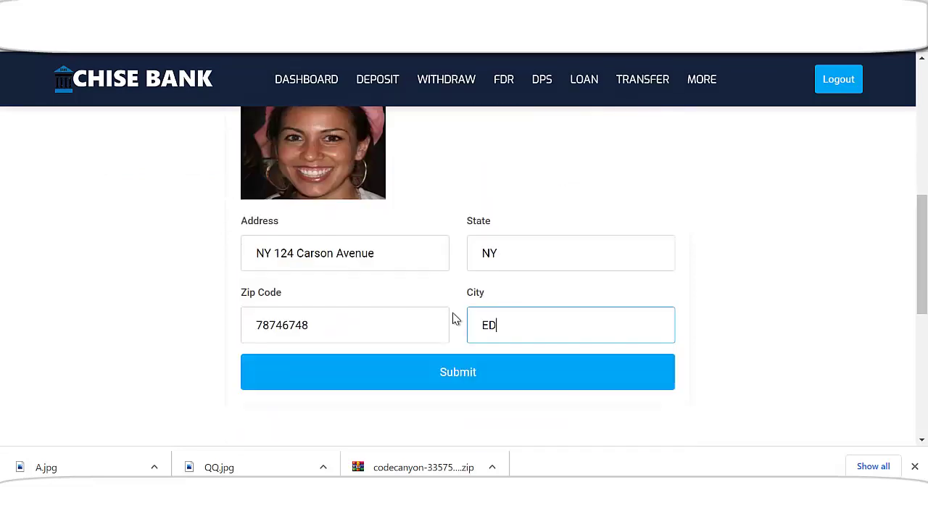
pyautogui.click(460, 376)
pyautogui.click(791, 61)
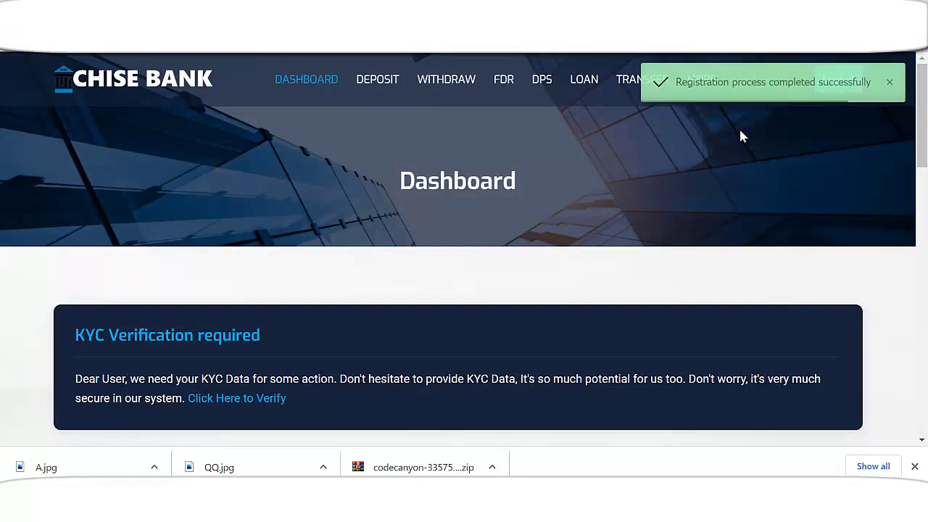
pyautogui.scroll(-6, 551, 263)
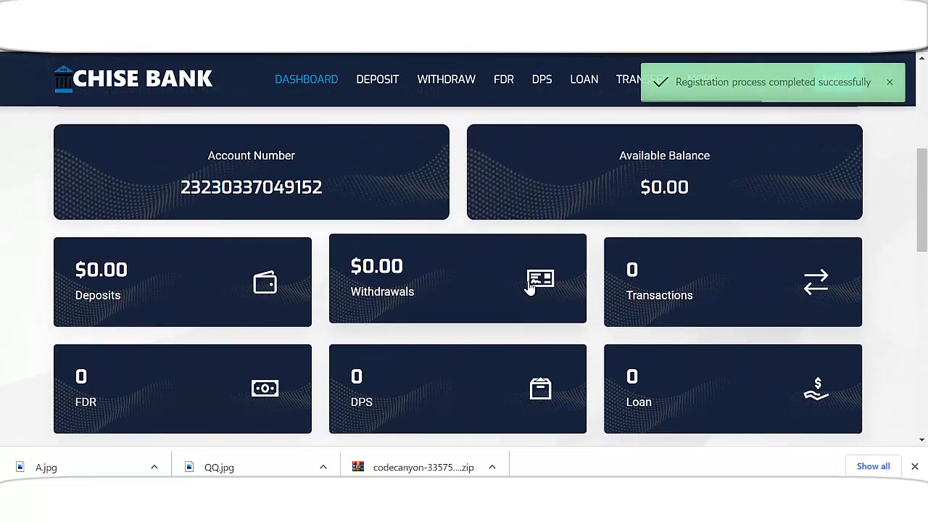
pyautogui.scroll(1, 319, 263)
pyautogui.moveTo(180, 221); pyautogui.dragTo(350, 229)
pyautogui.moveTo(638, 227); pyautogui.dragTo(725, 222)
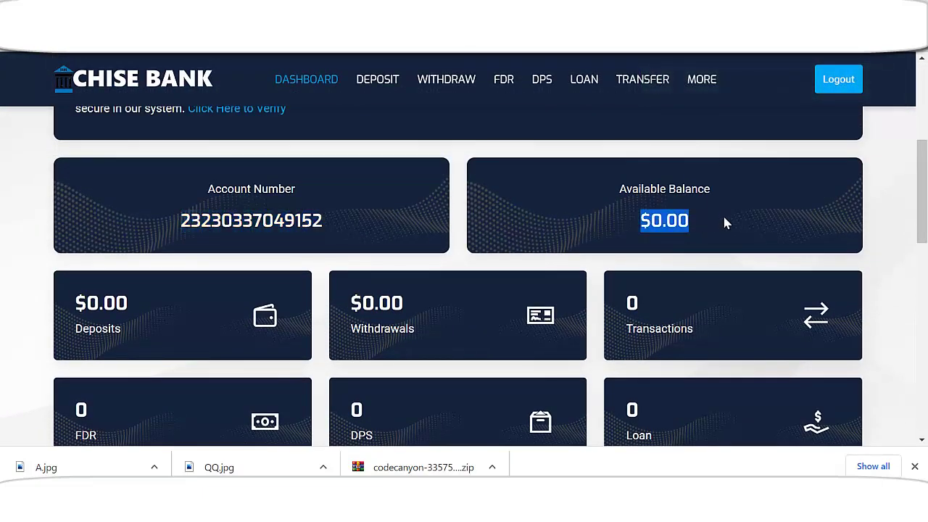
pyautogui.scroll(-1, 653, 250)
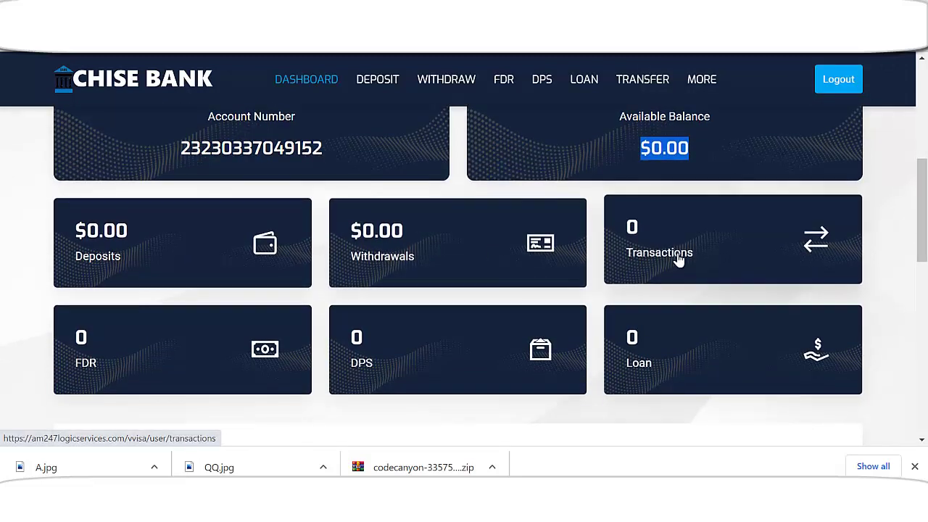
pyautogui.scroll(-1, 786, 259)
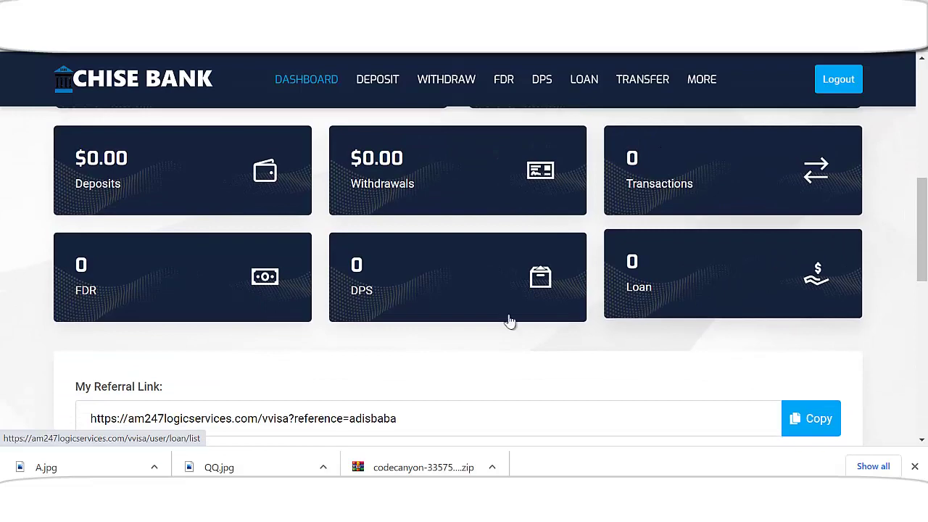
pyautogui.scroll(-3, 400, 305)
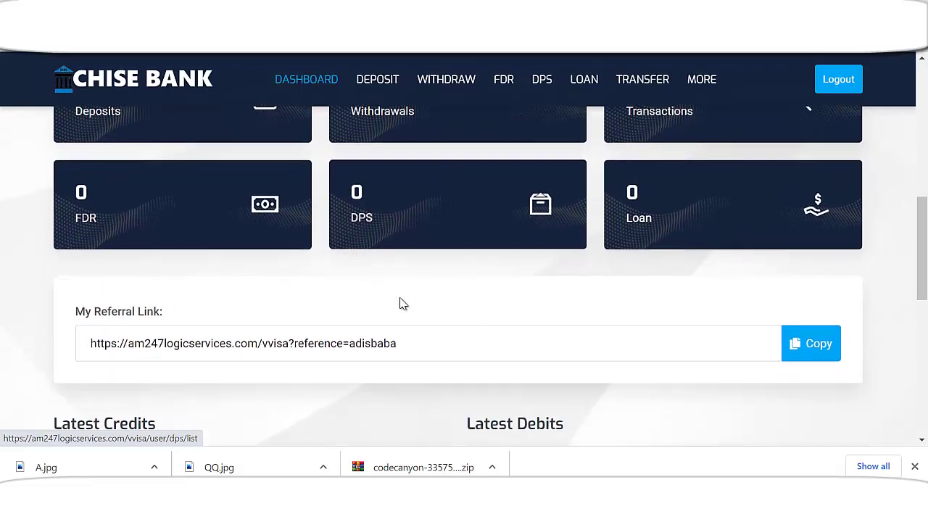
pyautogui.scroll(-1, 87, 179)
pyautogui.scroll(1, 85, 180)
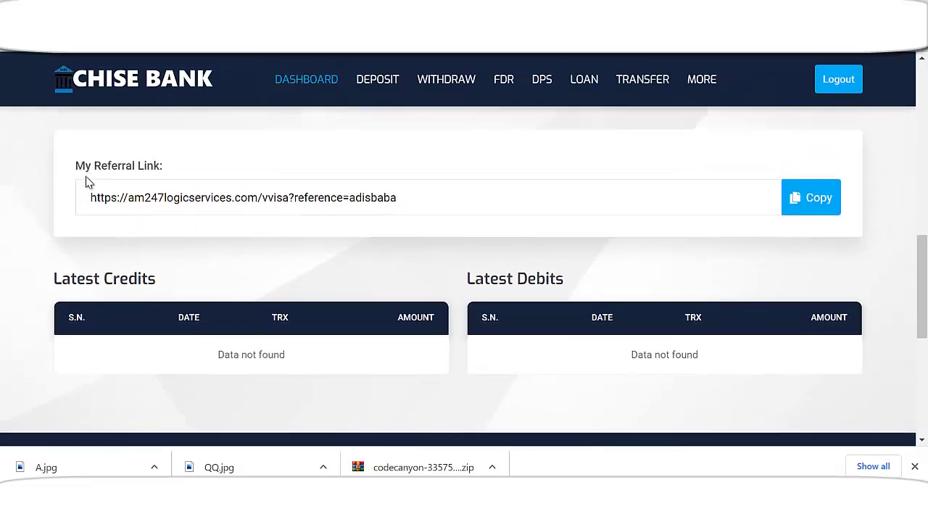
pyautogui.moveTo(89, 201); pyautogui.dragTo(476, 212)
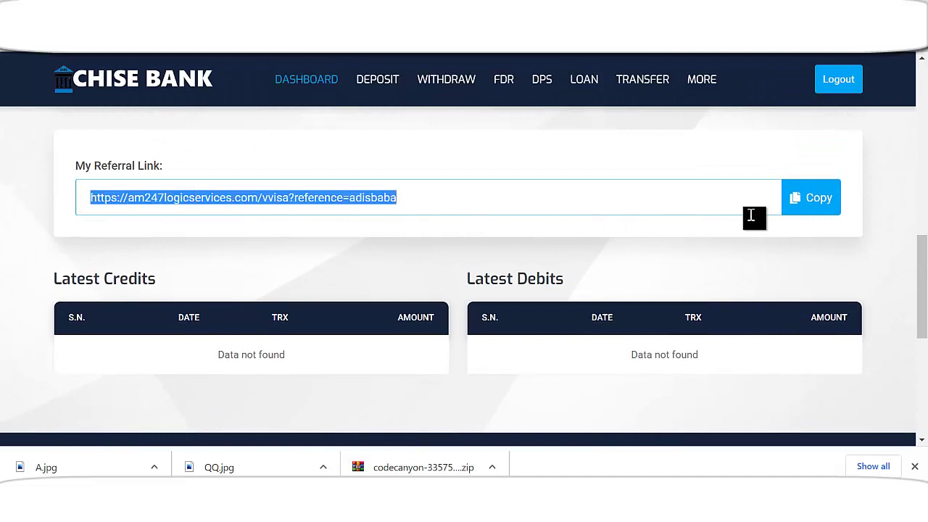
pyautogui.scroll(-1, 625, 273)
pyautogui.scroll(-1, 625, 273)
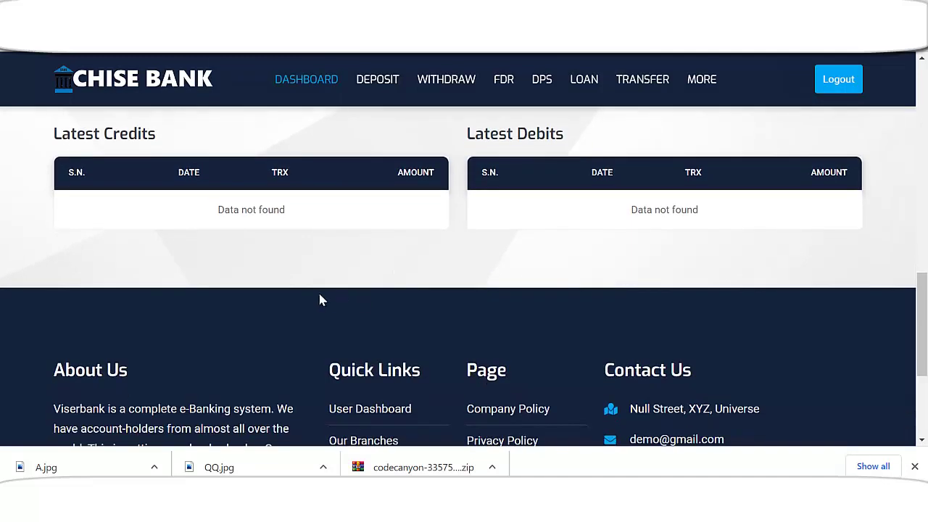
pyautogui.scroll(1, 240, 293)
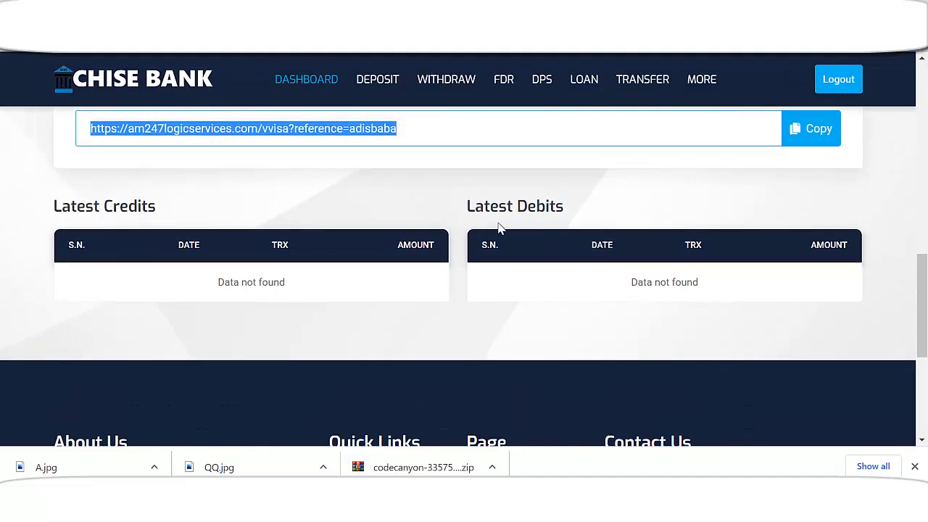
pyautogui.scroll(-3, 715, 220)
pyautogui.scroll(10, 646, 244)
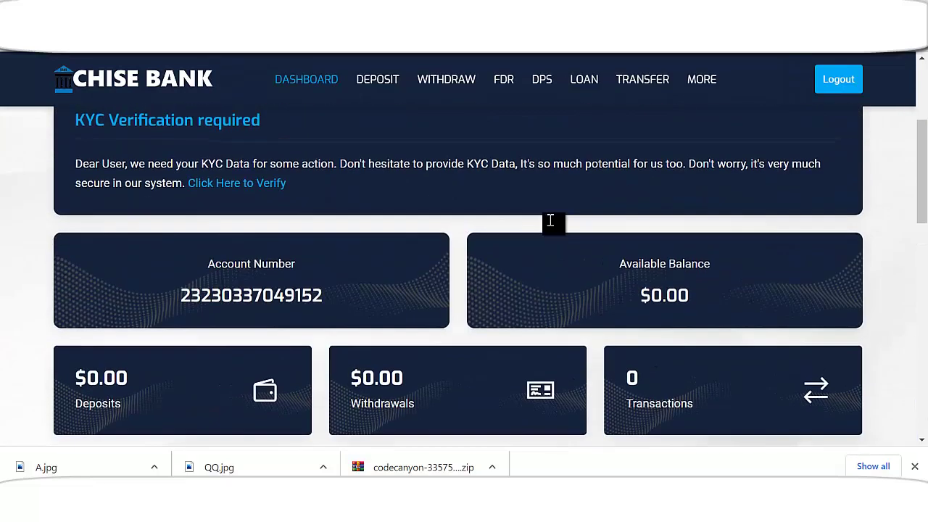
pyautogui.scroll(-3, 436, 232)
pyautogui.scroll(1, 217, 225)
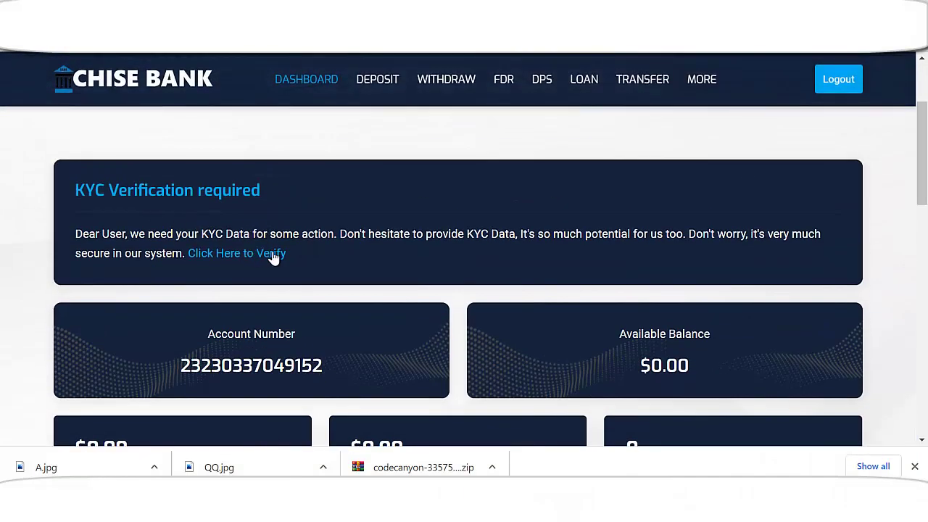
# - Open the KYC verification form, enter the name, and set gender to Female
pyautogui.click(231, 255)
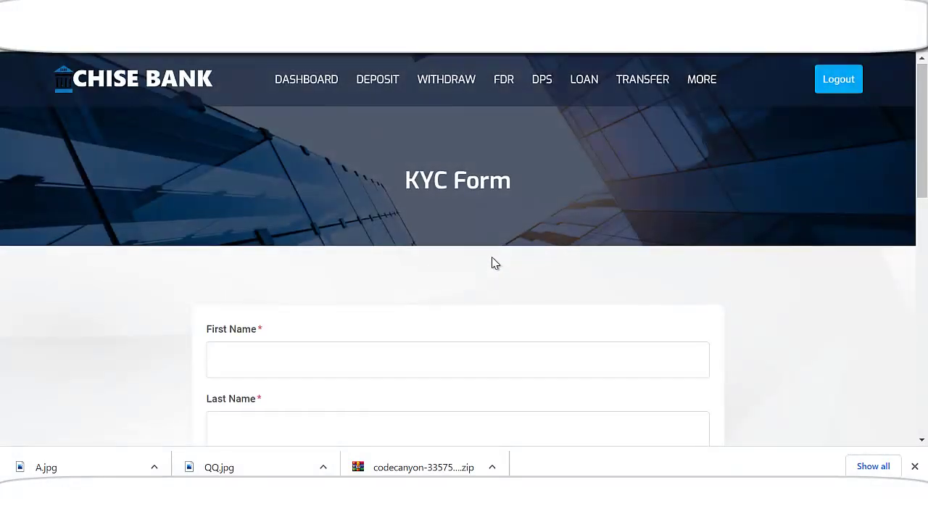
pyautogui.scroll(-2, 464, 262)
pyautogui.click(306, 213)
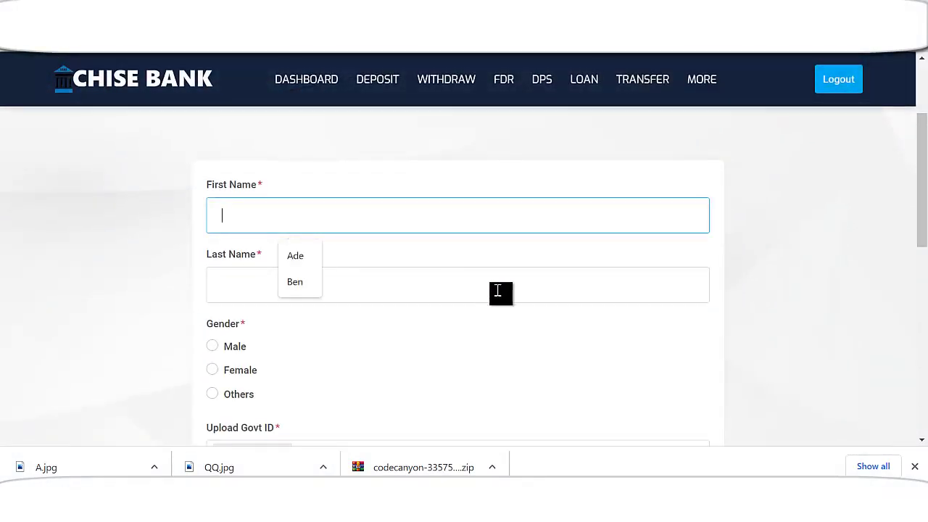
pyautogui.write('Caro')
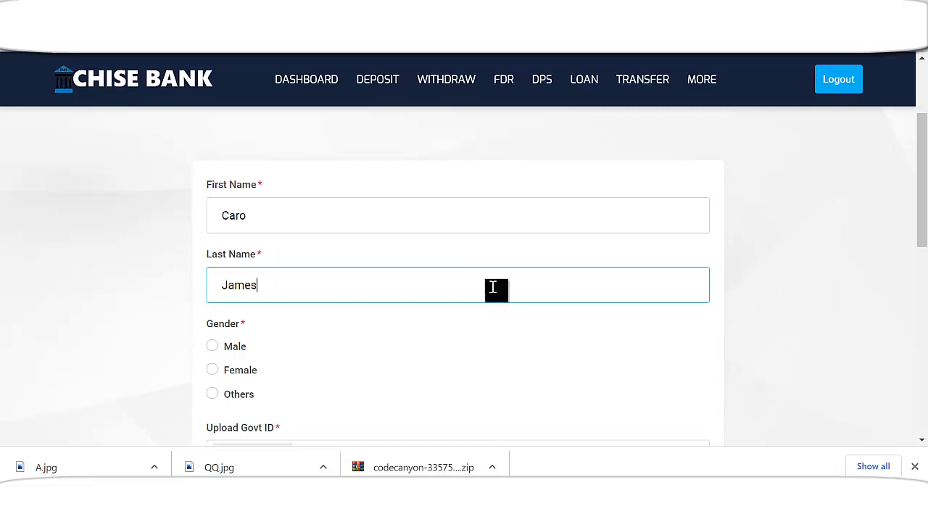
pyautogui.scroll(-2, 330, 336)
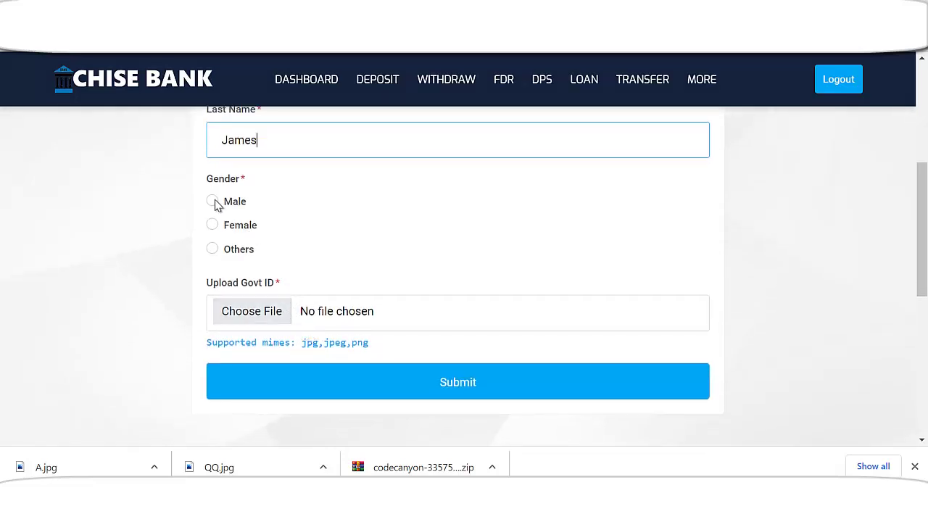
pyautogui.click(212, 225)
# - Attach LightLogo.png as the government ID image and submit the KYC form
pyautogui.scroll(-1, 312, 288)
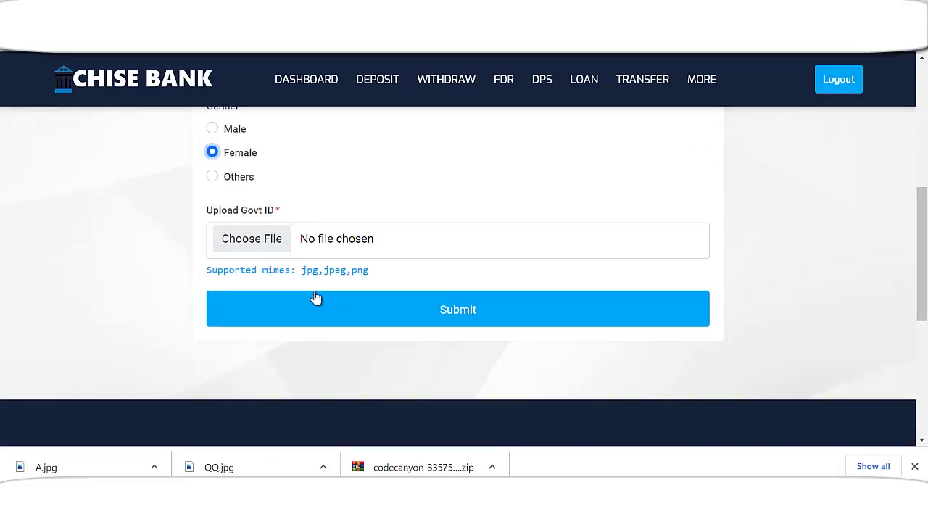
pyautogui.click(265, 245)
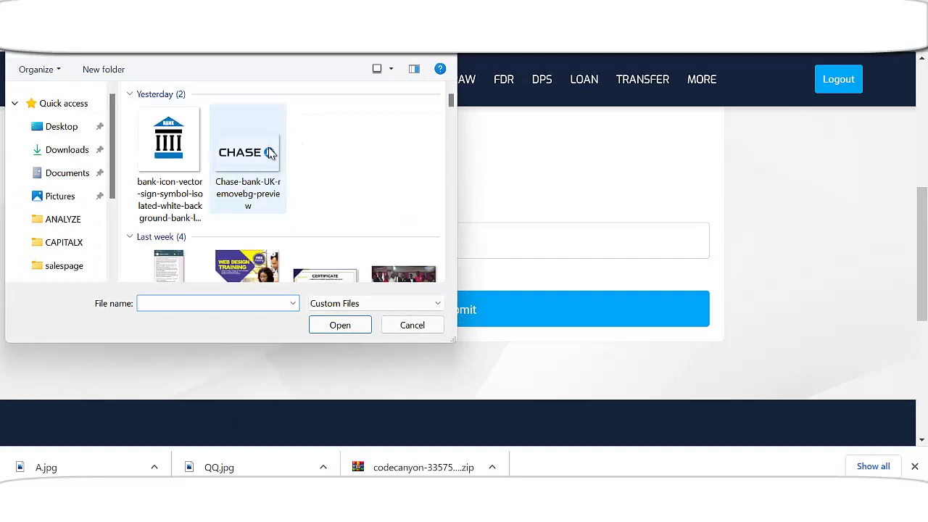
pyautogui.scroll(-3, 287, 168)
pyautogui.scroll(-4, 285, 179)
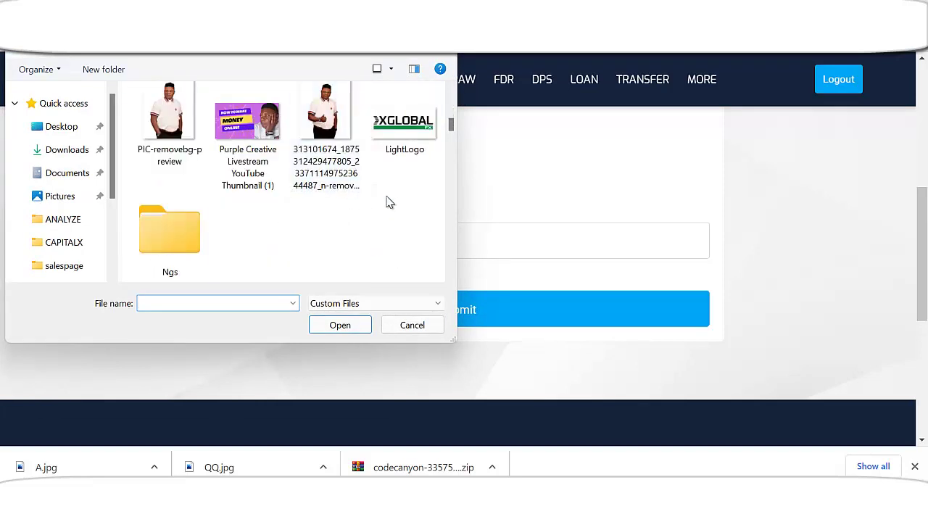
pyautogui.doubleClick(404, 123)
pyautogui.scroll(-1, 435, 291)
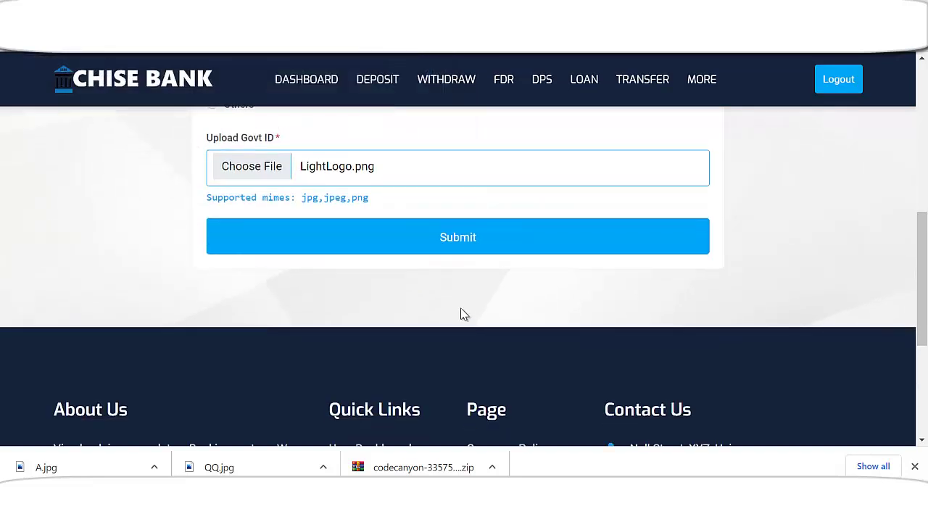
pyautogui.click(461, 243)
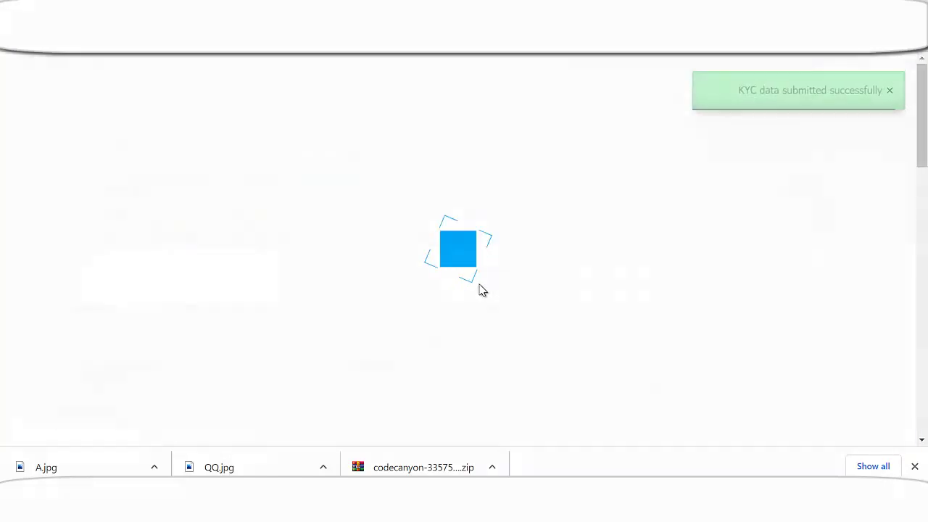
# - Review the KYC data, then download and open the uploaded government ID file
pyautogui.scroll(-1, 535, 265)
pyautogui.scroll(-1, 535, 264)
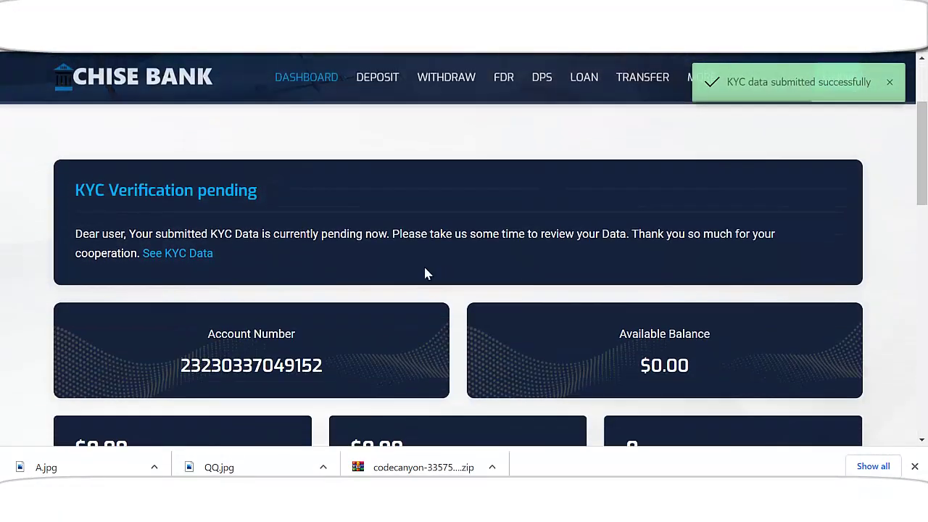
pyautogui.scroll(1, 425, 271)
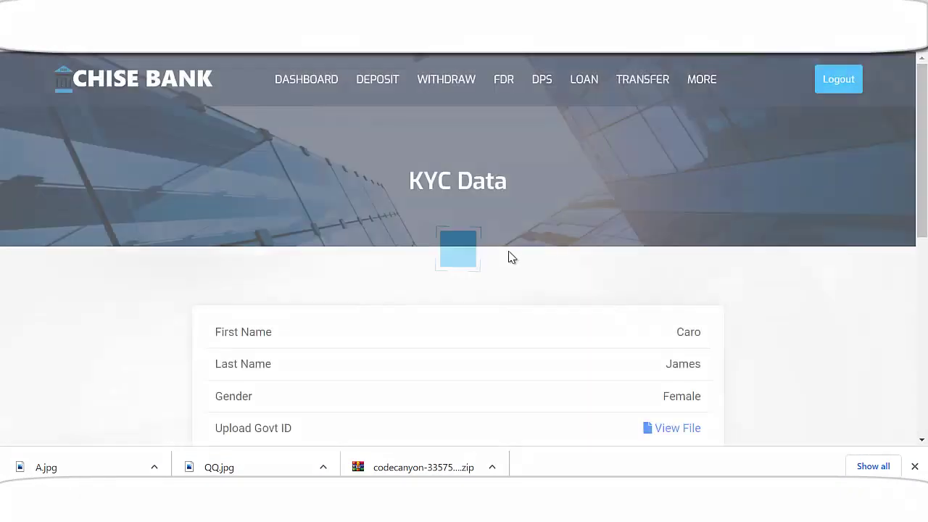
pyautogui.scroll(-3, 460, 292)
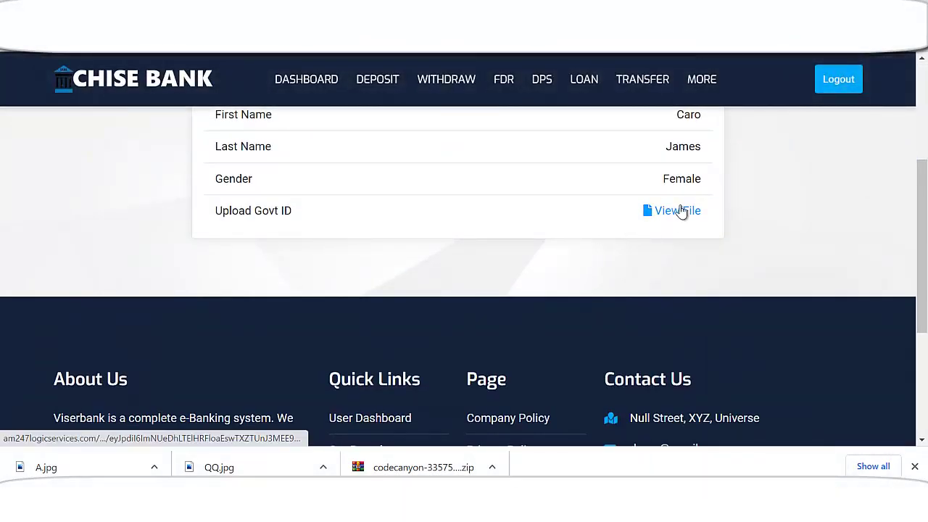
pyautogui.click(681, 210)
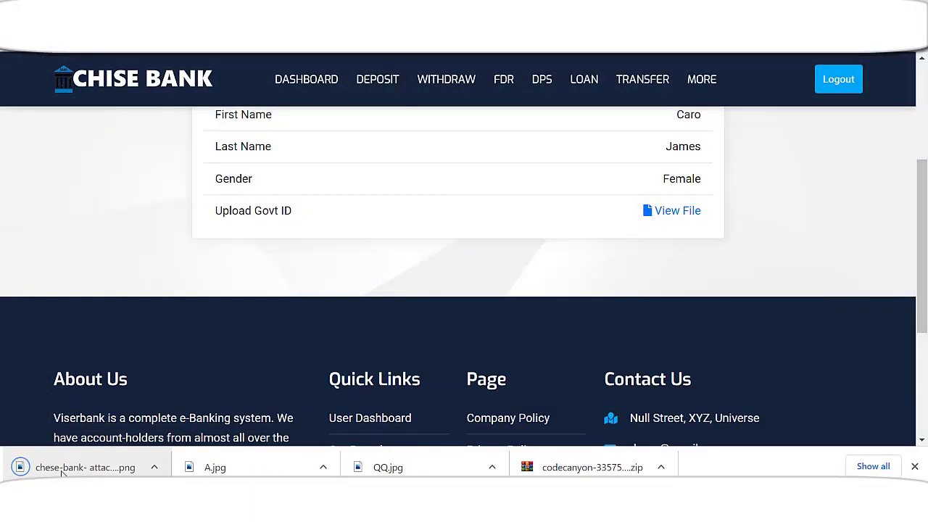
pyautogui.click(80, 468)
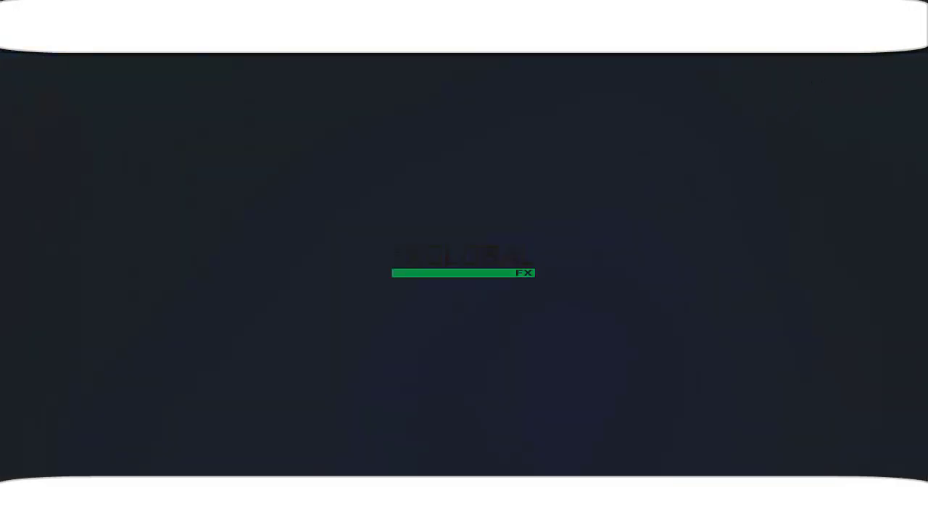
pyautogui.scroll(3, 549, 285)
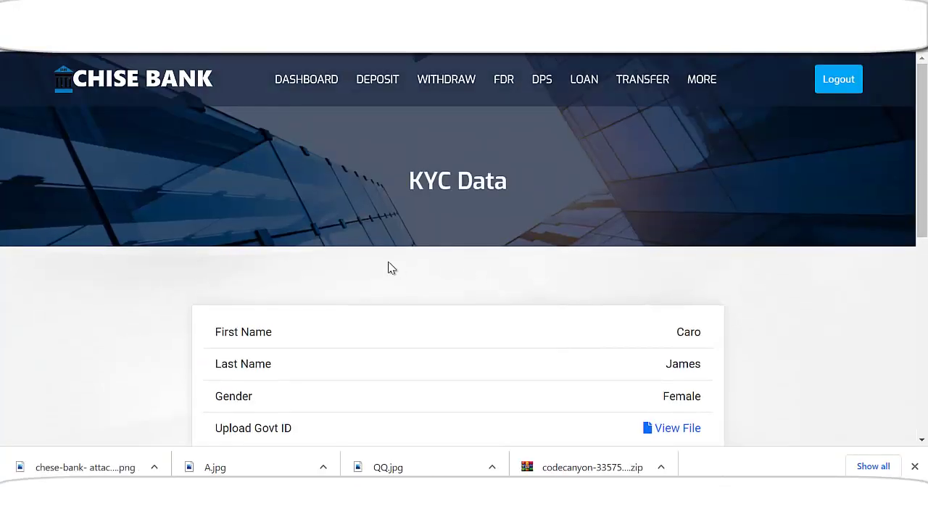
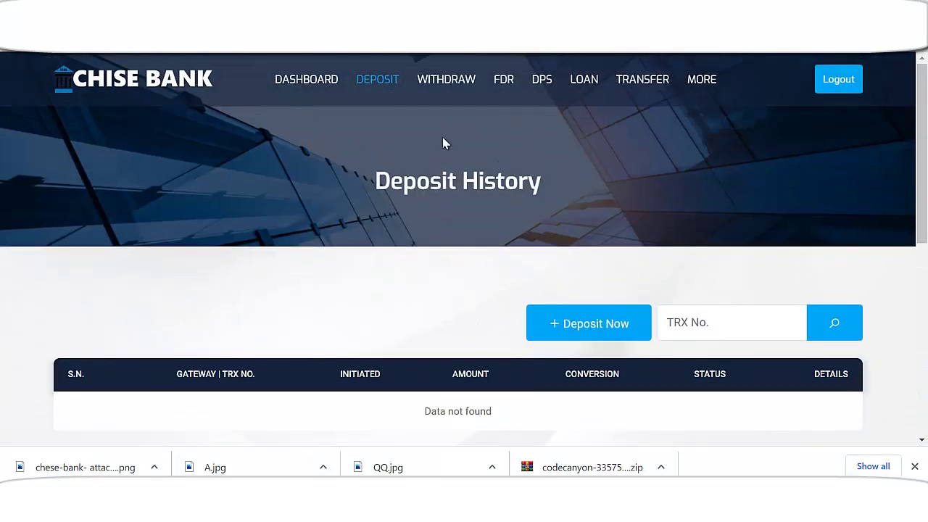
# - Go through Withdraw to the FDR plans and review Business Deposit: 5% every 3 days, $10,000–$20,000
pyautogui.click(451, 80)
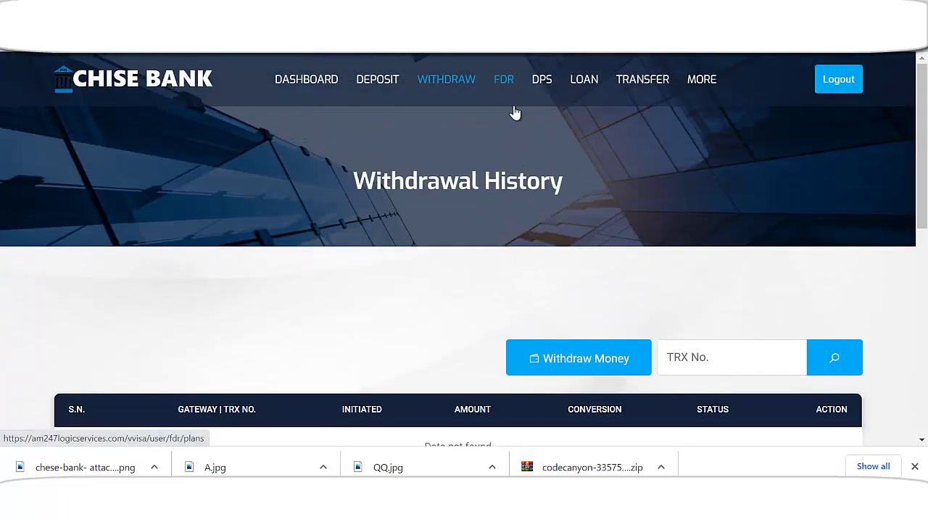
pyautogui.click(514, 109)
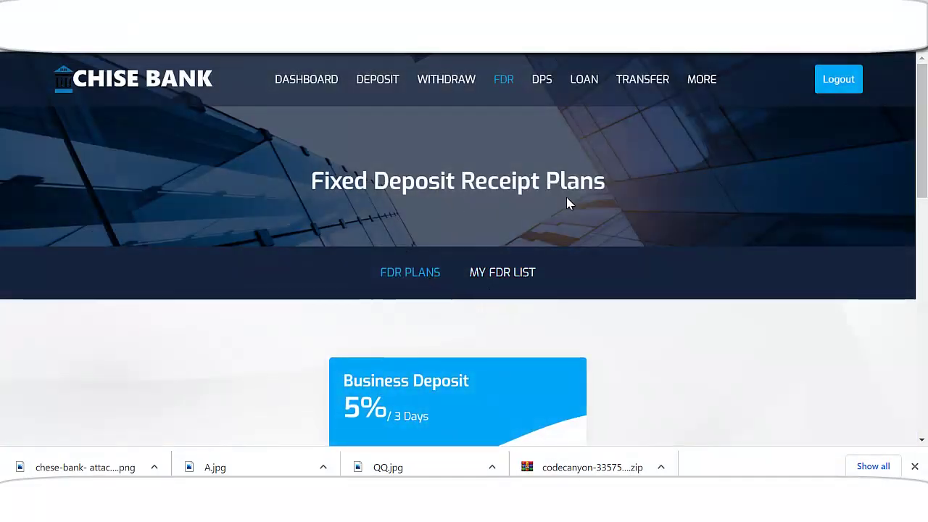
pyautogui.scroll(-3, 574, 208)
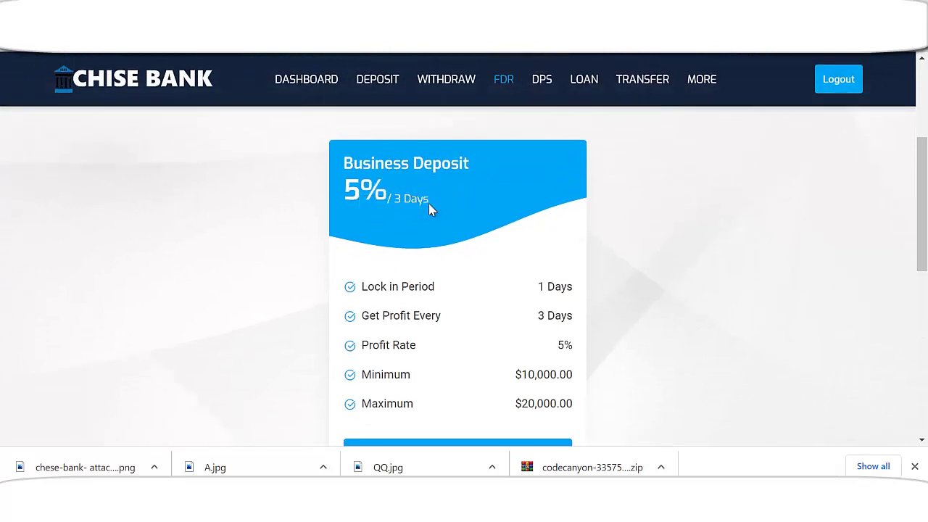
pyautogui.scroll(-1, 464, 218)
pyautogui.scroll(-1, 509, 243)
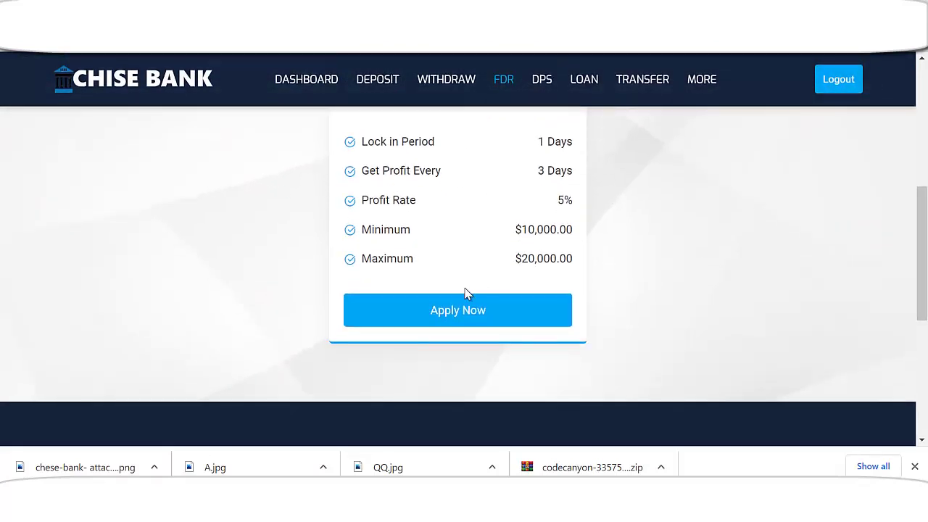
pyautogui.scroll(1, 491, 313)
pyautogui.scroll(-1, 489, 313)
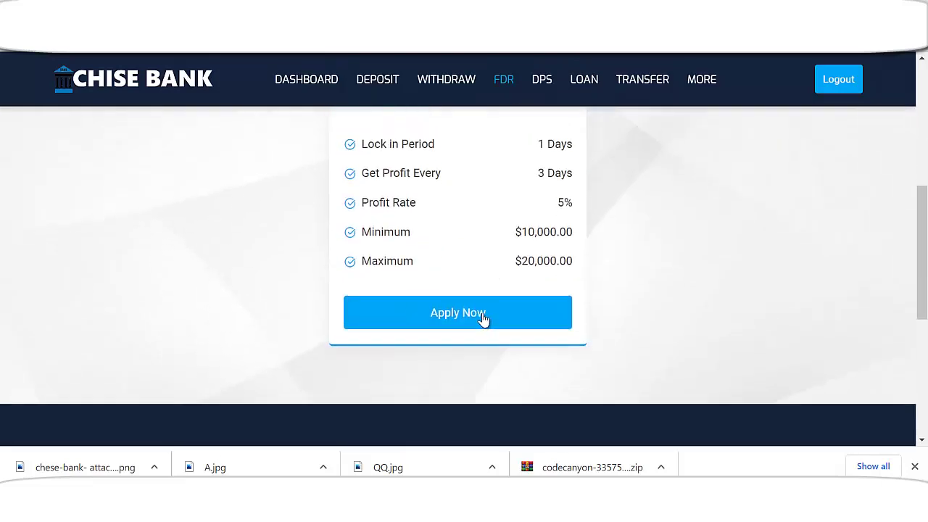
pyautogui.scroll(4, 483, 317)
pyautogui.scroll(1, 483, 308)
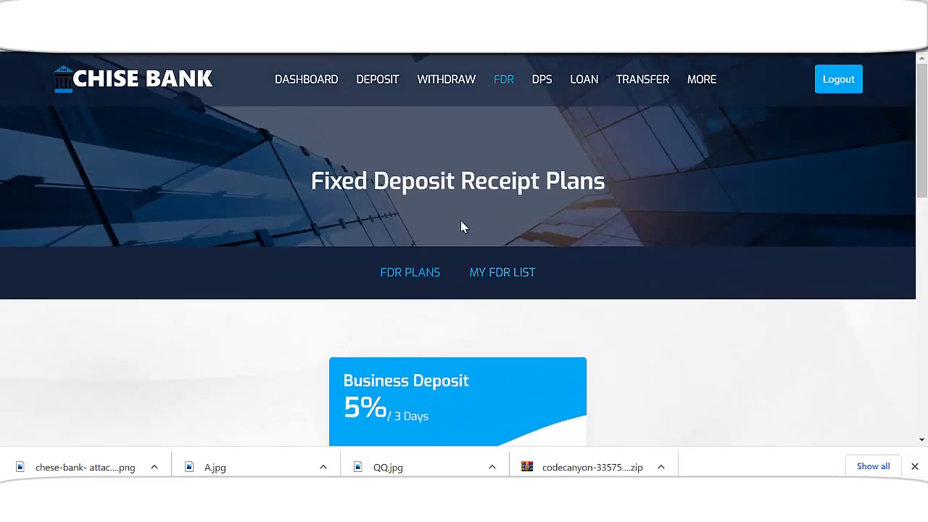
# - Review the DPS Lifetime Pension plan, highlighting its $2000 amount and 9% rate
pyautogui.click(542, 79)
pyautogui.scroll(-1, 481, 275)
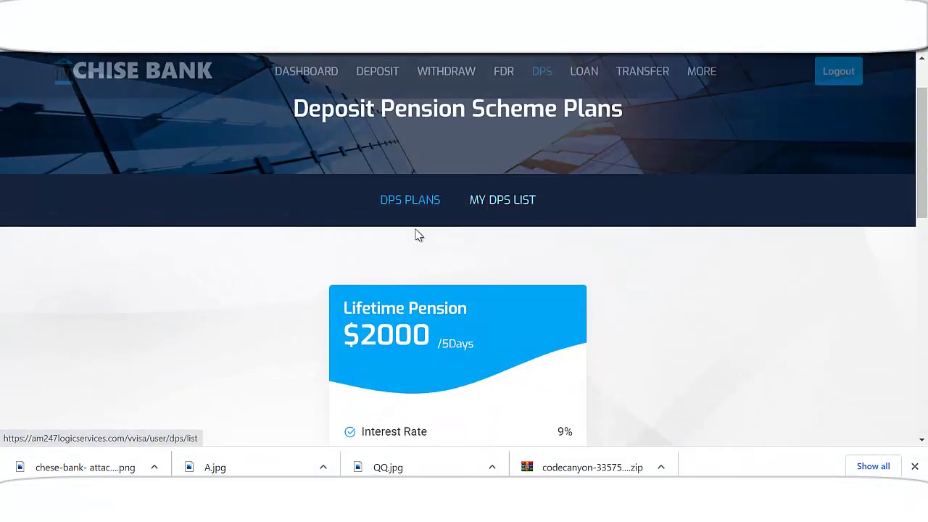
pyautogui.scroll(-1, 572, 182)
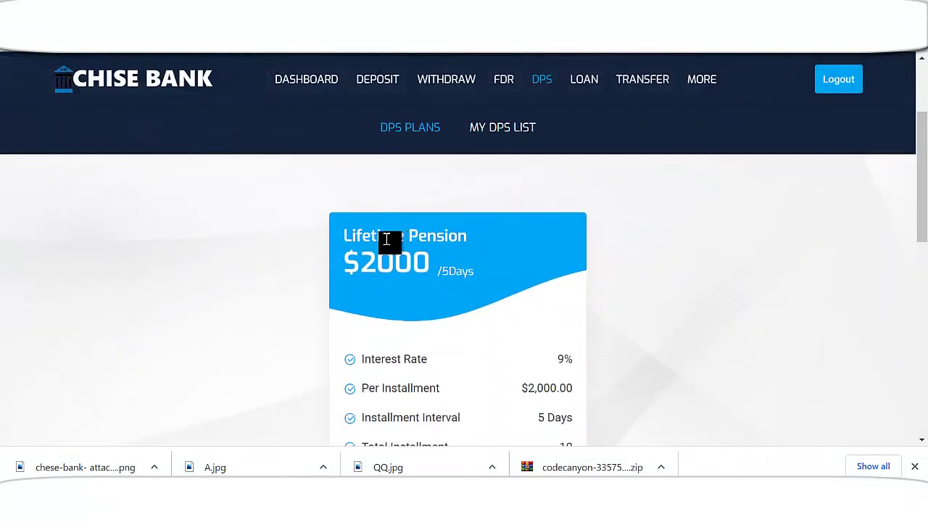
pyautogui.scroll(-1, 435, 251)
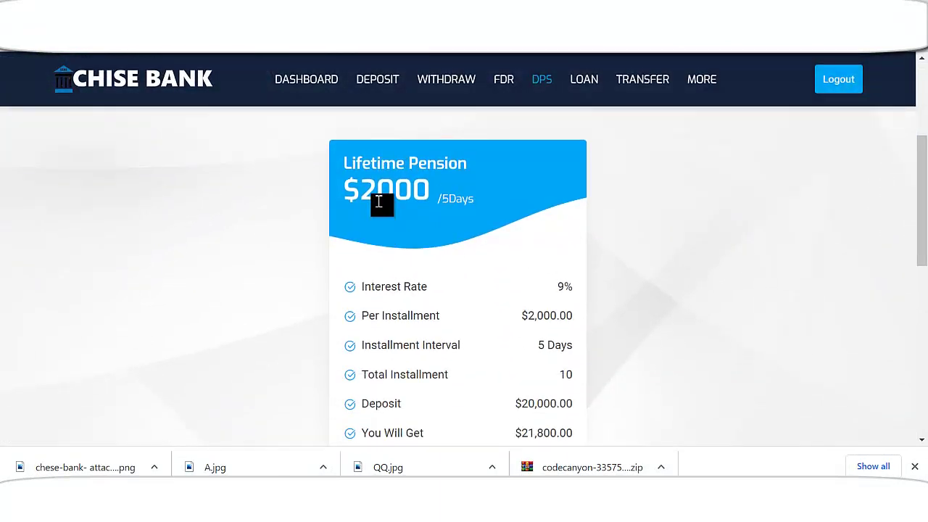
pyautogui.moveTo(371, 194); pyautogui.dragTo(423, 194)
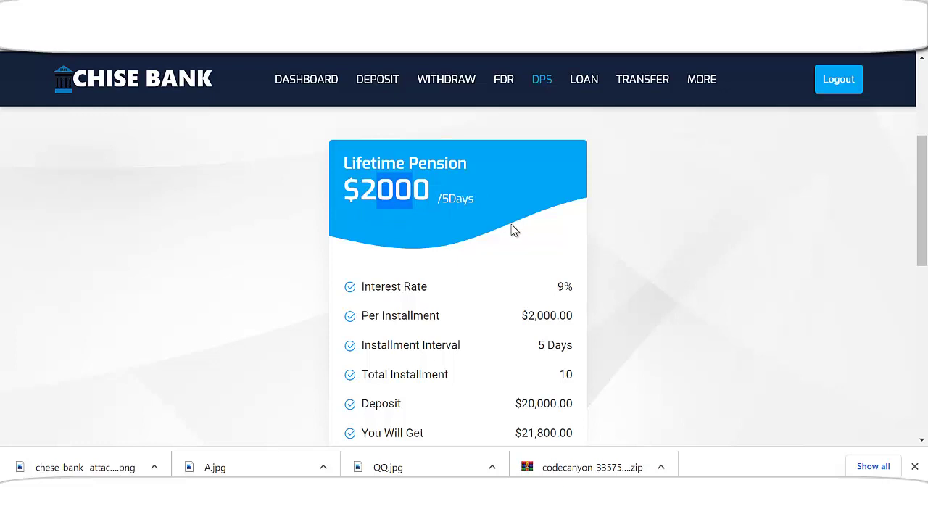
pyautogui.scroll(-1, 512, 230)
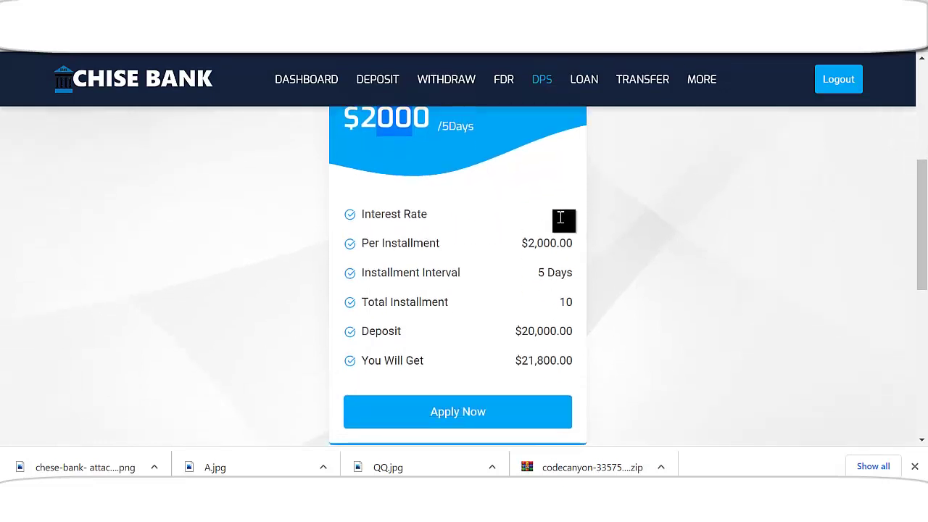
pyautogui.moveTo(563, 214); pyautogui.dragTo(588, 218)
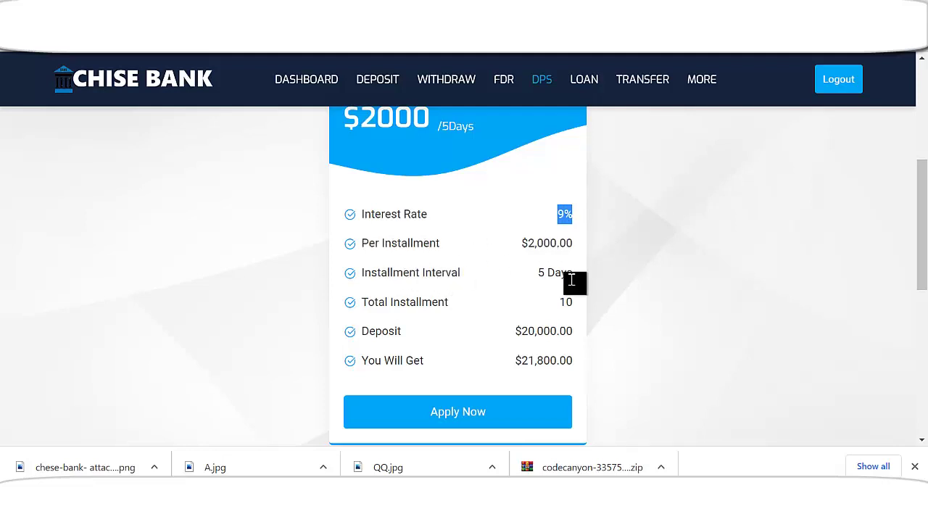
pyautogui.scroll(-1, 549, 319)
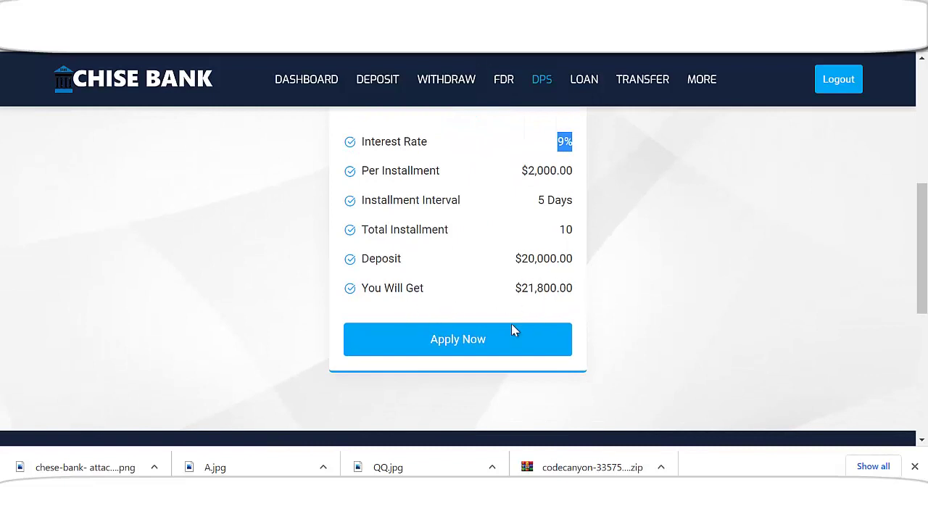
pyautogui.scroll(6, 500, 326)
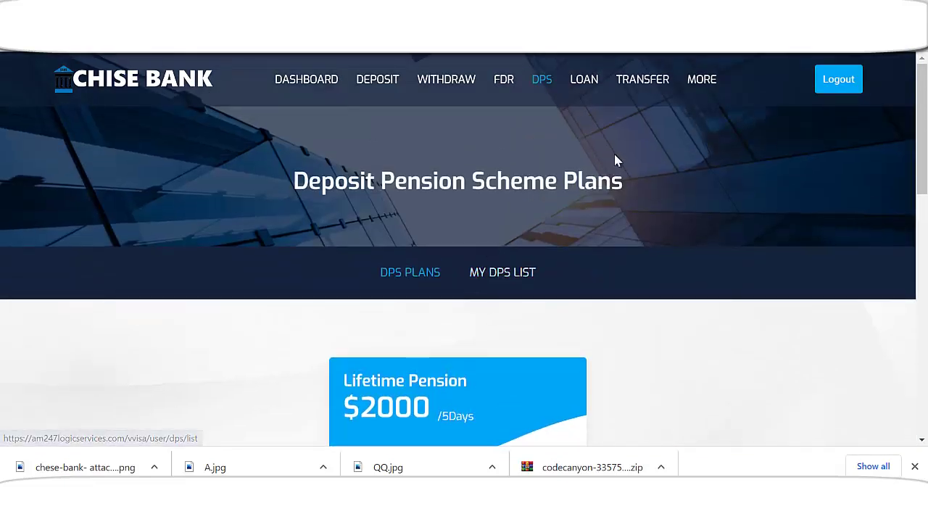
pyautogui.click(588, 81)
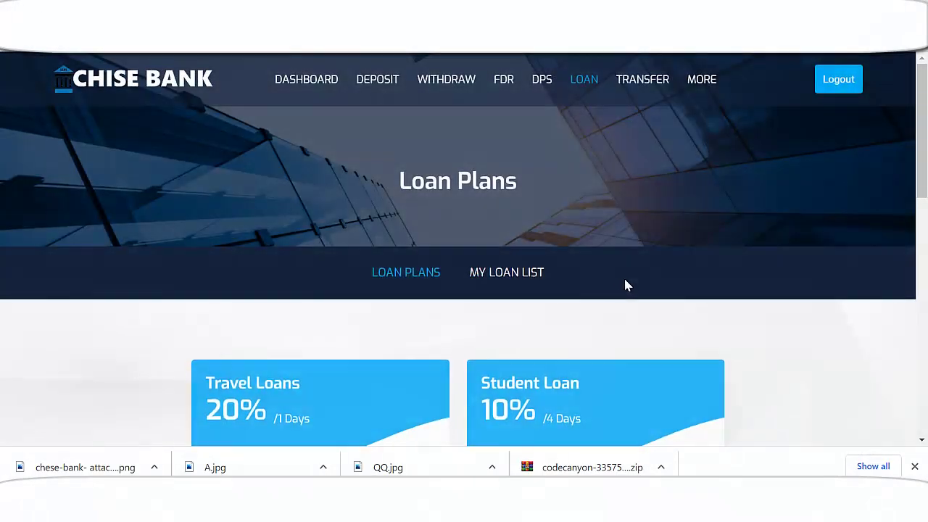
# - Scroll through the Travel Loans (20% per 1 day) and Student Loan (10% per 4 days) cards
pyautogui.scroll(-3, 627, 285)
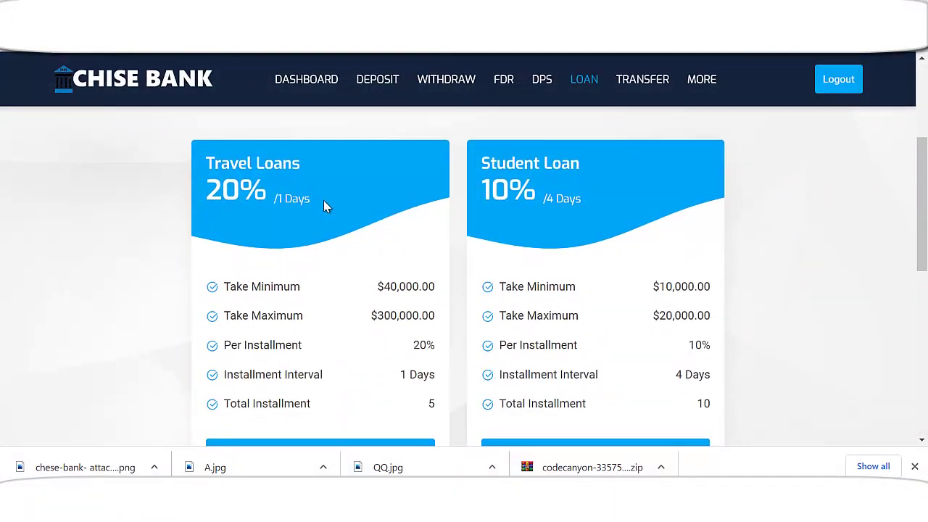
pyautogui.scroll(-2, 617, 206)
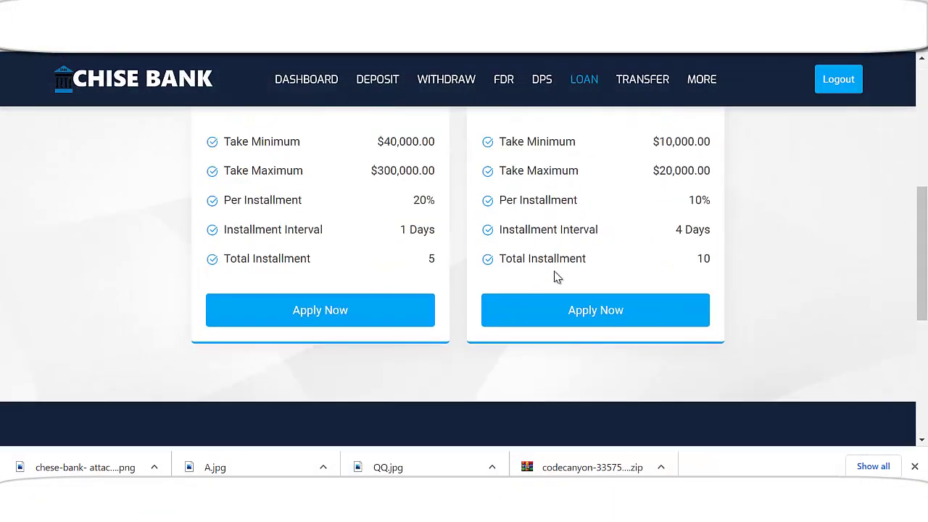
pyautogui.scroll(3, 693, 235)
pyautogui.scroll(-1, 833, 292)
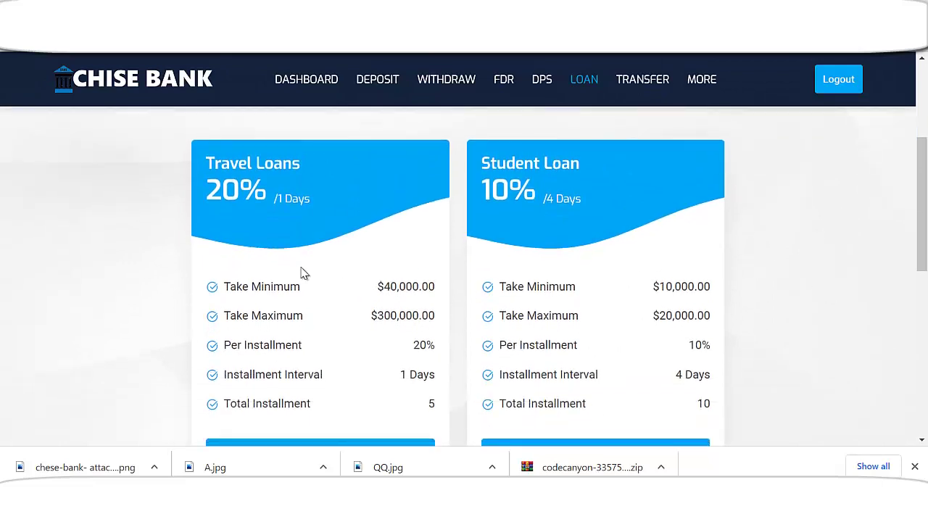
pyautogui.scroll(-2, 87, 285)
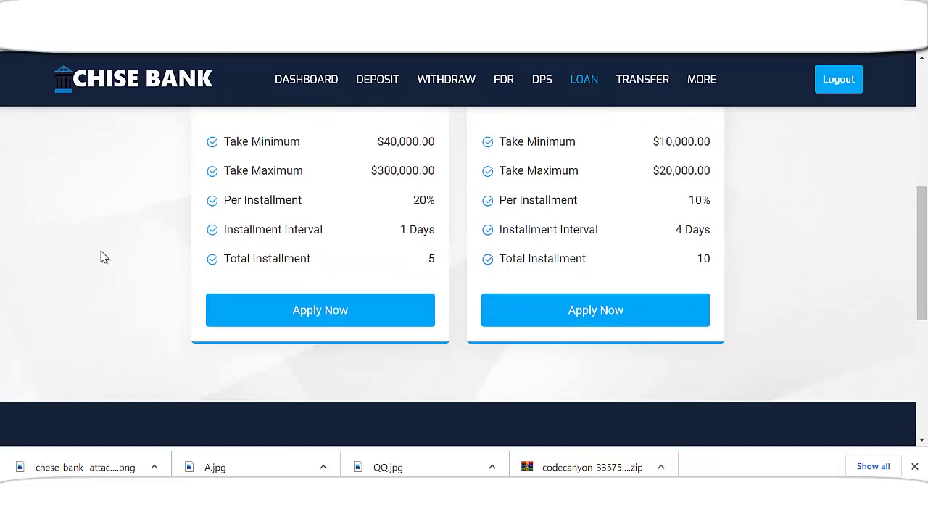
pyautogui.scroll(3, 99, 257)
pyautogui.scroll(-3, 290, 342)
pyautogui.scroll(3, 809, 284)
pyautogui.scroll(-2, 559, 332)
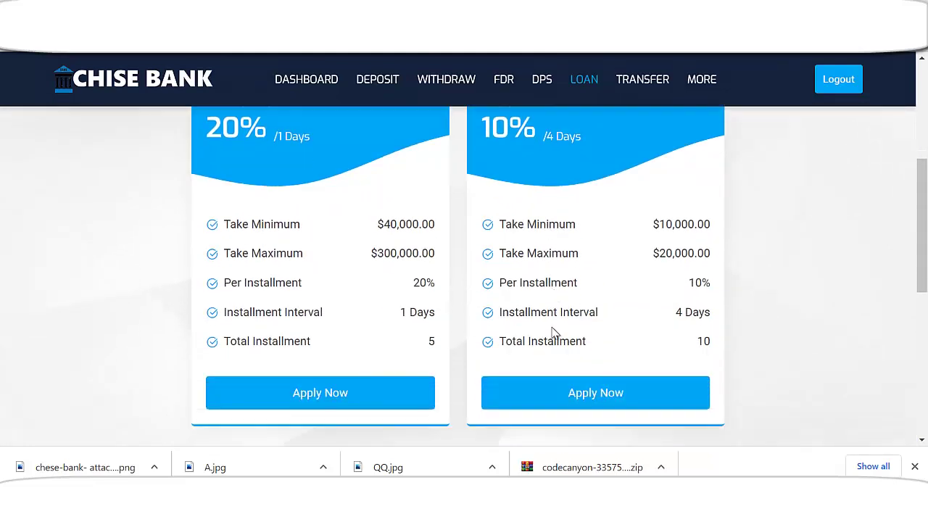
pyautogui.scroll(1, 553, 328)
pyautogui.scroll(2, 544, 322)
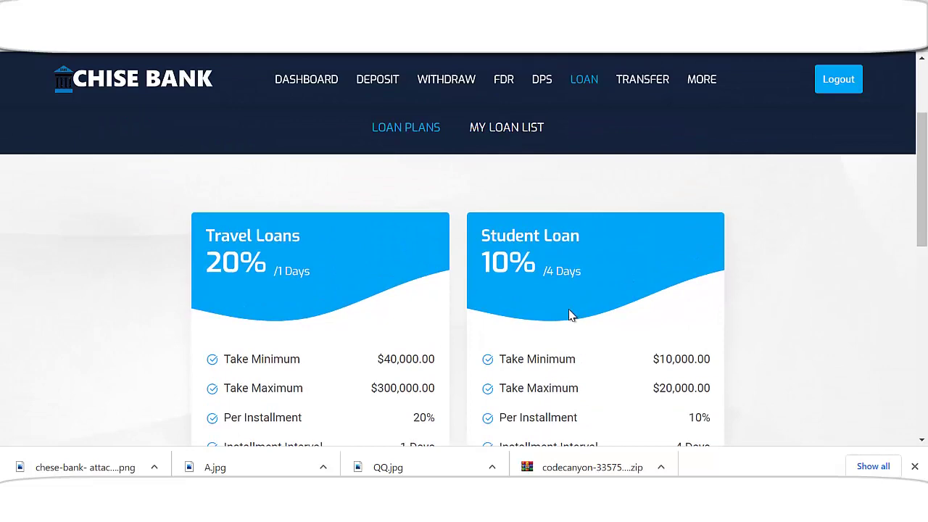
pyautogui.scroll(2, 569, 316)
# - Open My Loan List, which shows 'Data not found'
pyautogui.click(512, 199)
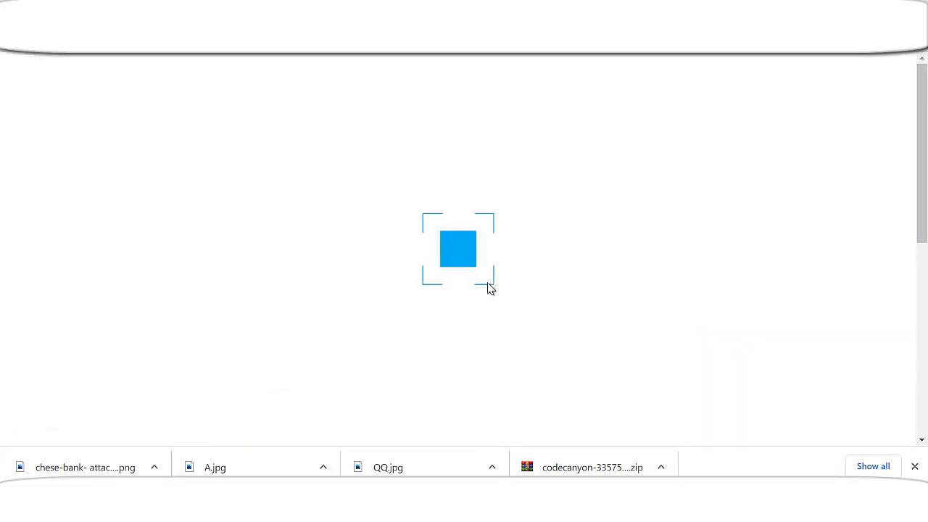
pyautogui.scroll(-2, 500, 279)
pyautogui.scroll(2, 504, 286)
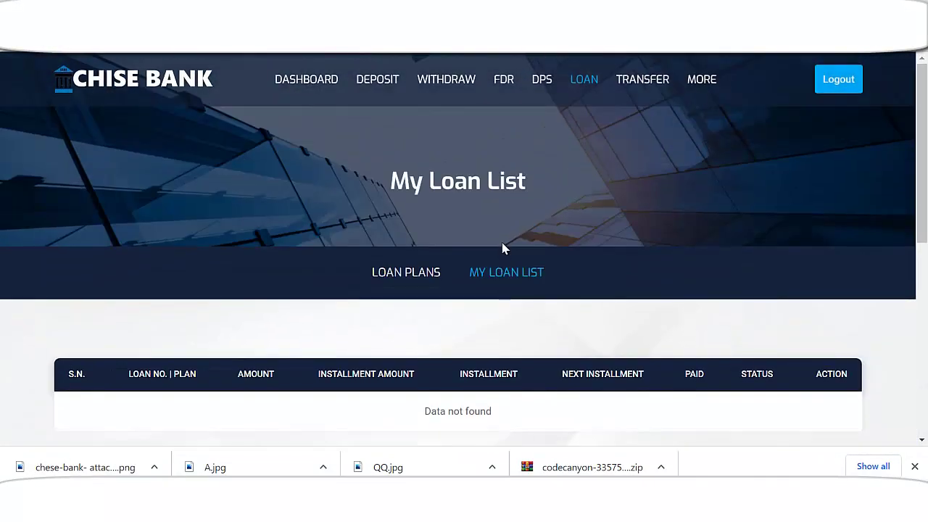
# - Go to the money transfer section and choose ZBANK as the new beneficiary's bank
pyautogui.click(643, 82)
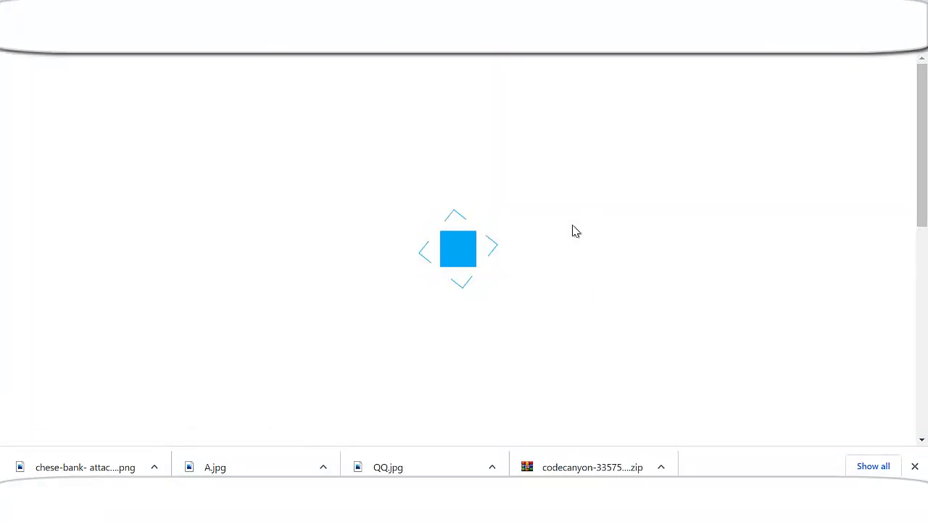
pyautogui.scroll(-2, 508, 266)
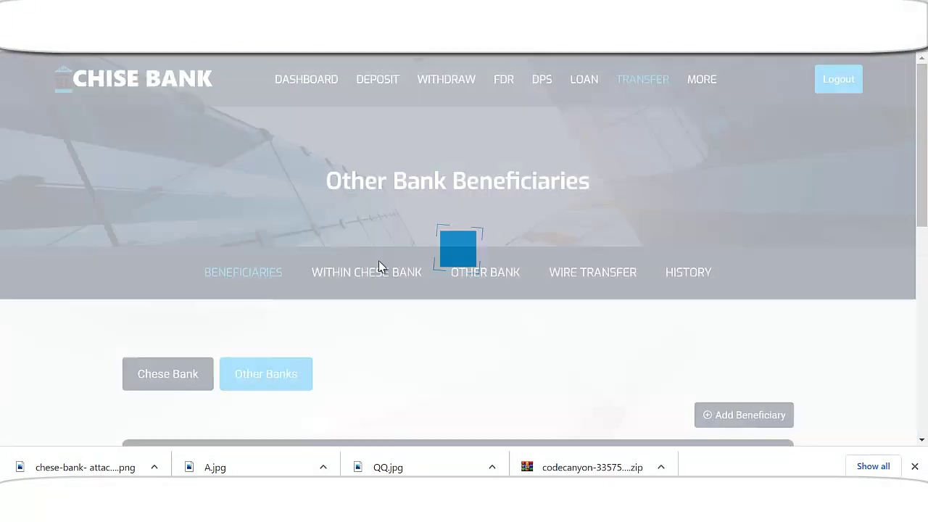
pyautogui.scroll(-3, 379, 266)
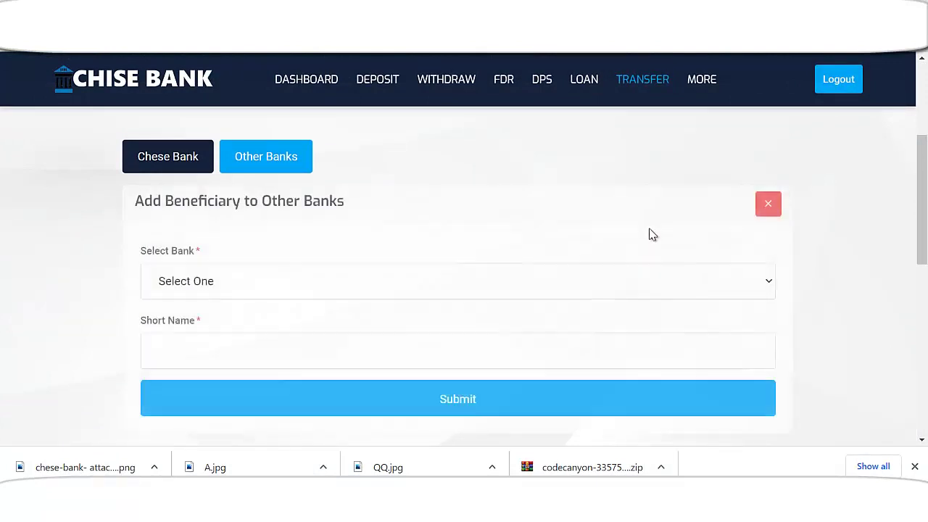
pyautogui.scroll(-1, 312, 279)
pyautogui.click(232, 212)
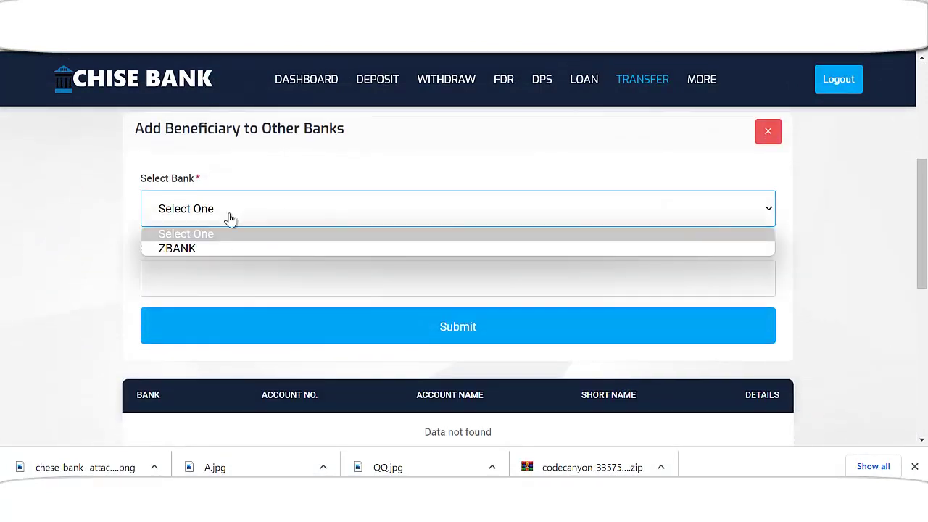
pyautogui.click(206, 250)
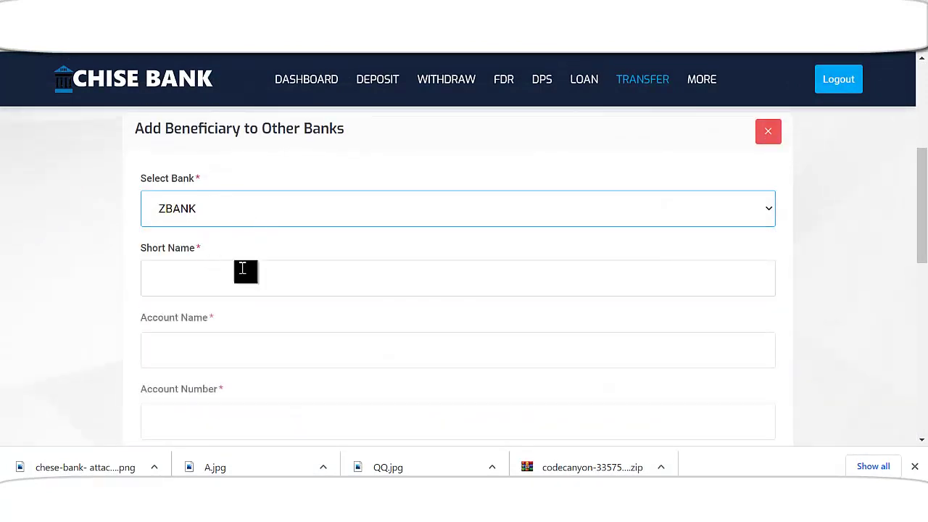
# - Enter the short name, paste it as account name, enter the account number, and submit
pyautogui.scroll(-1, 285, 272)
pyautogui.click(265, 215)
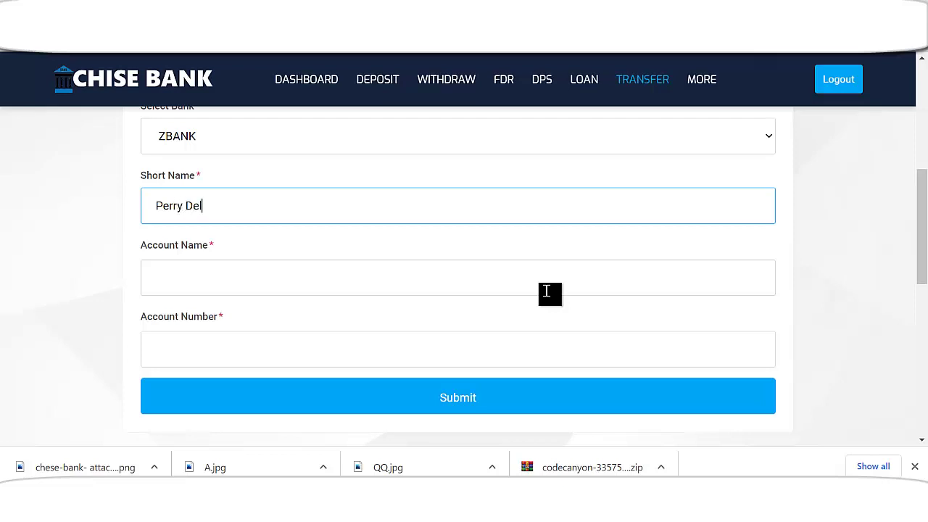
pyautogui.tripleClick(238, 212)
pyautogui.hotkey('ctrl', 'c')
pyautogui.click(222, 302)
pyautogui.click(224, 288)
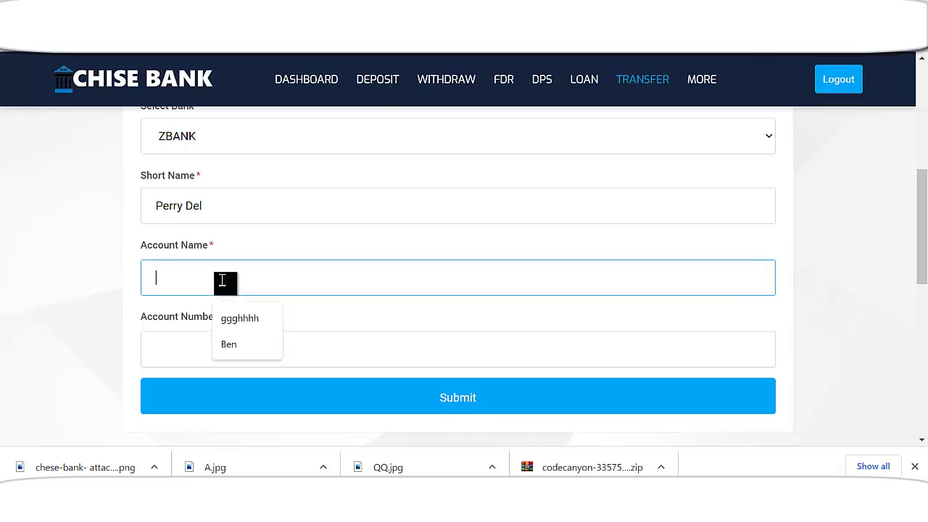
pyautogui.hotkey('ctrl', 'v')
pyautogui.click(242, 345)
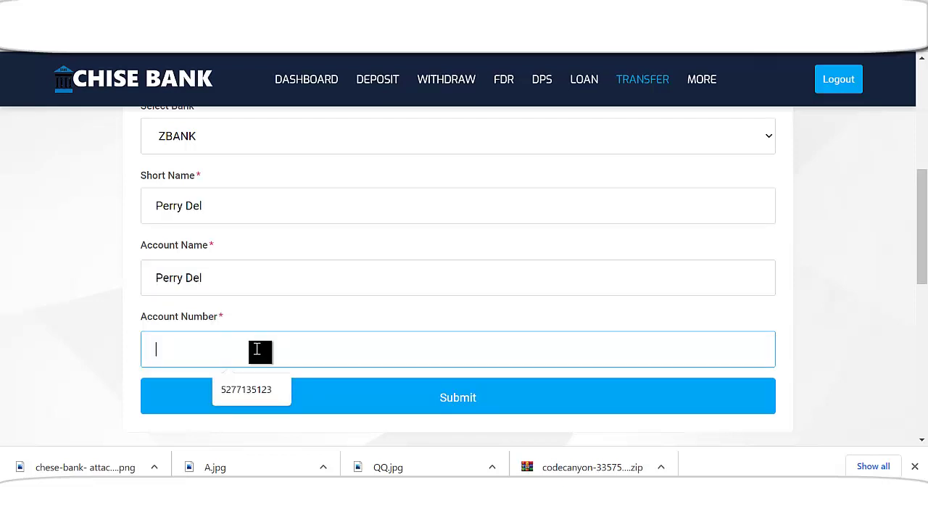
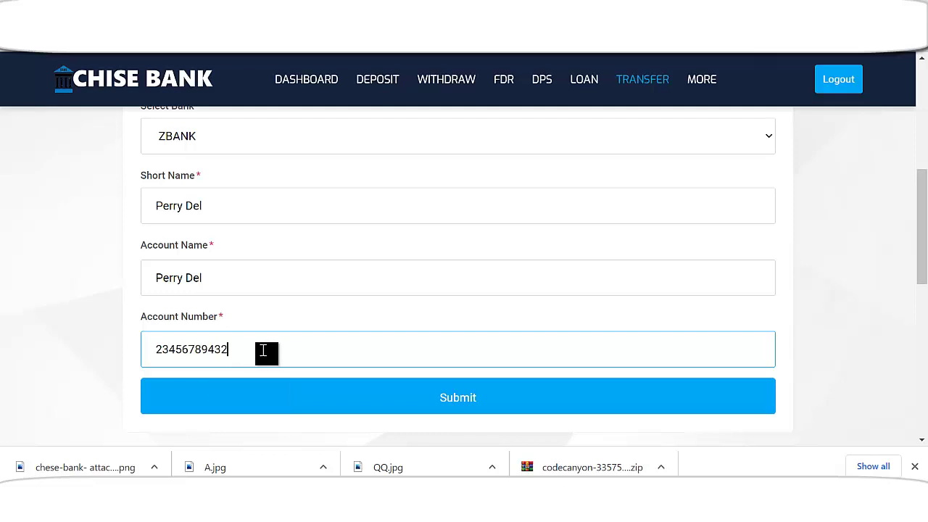
pyautogui.scroll(-1, 348, 370)
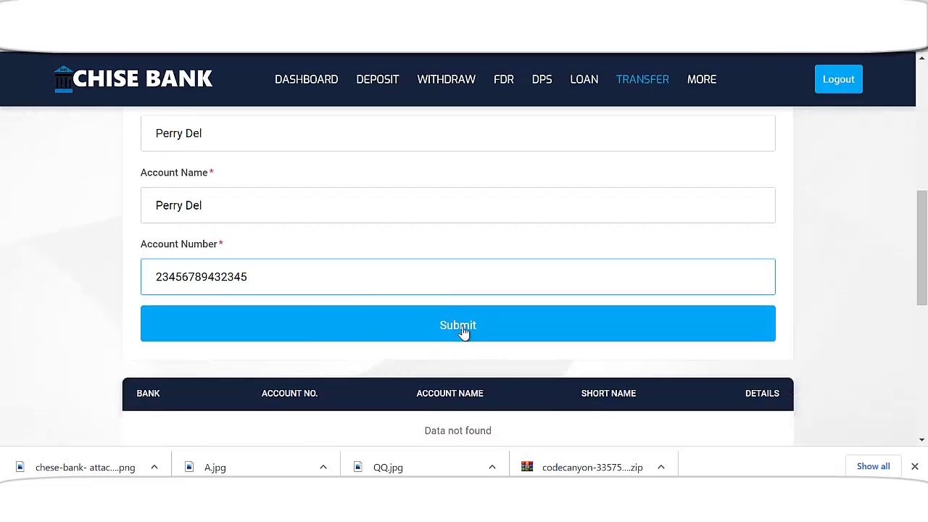
pyautogui.click(473, 333)
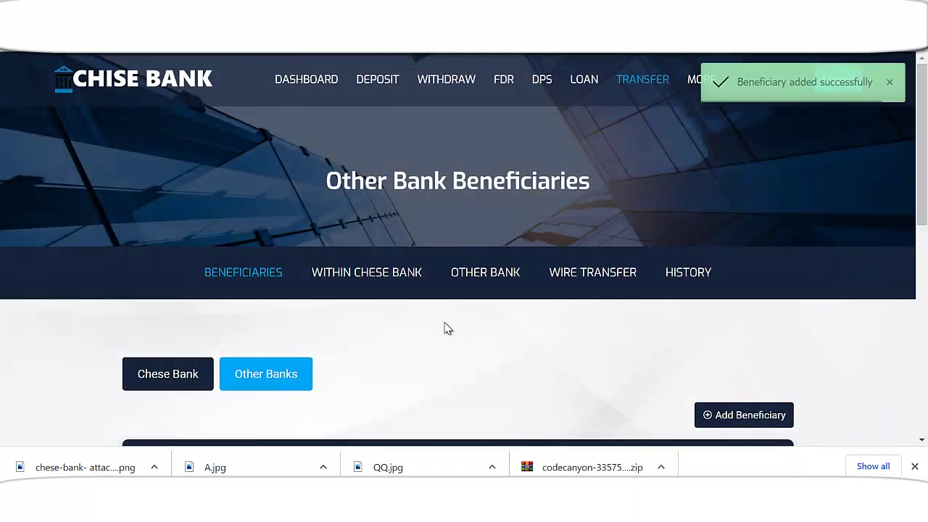
# - Switch to the Chese Bank beneficiaries tab and open its empty Add Beneficiary form
pyautogui.scroll(-2, 445, 327)
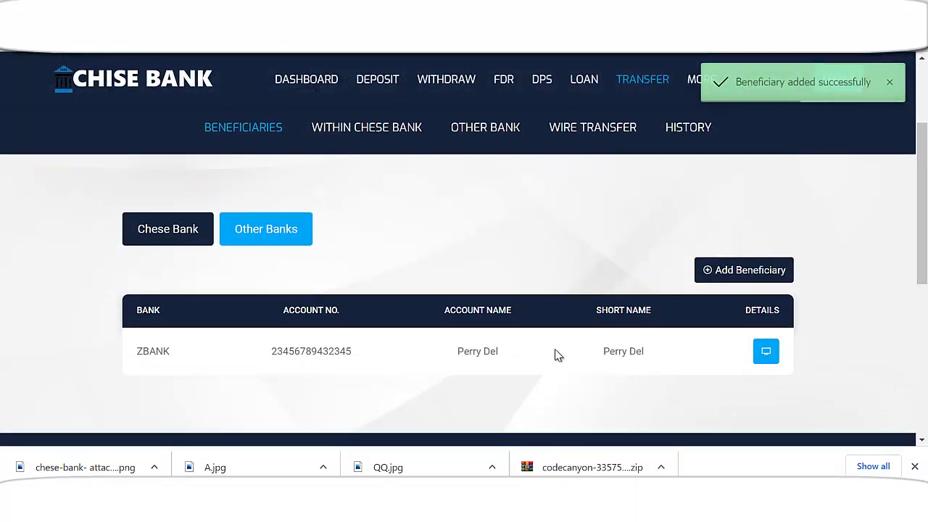
pyautogui.scroll(1, 342, 330)
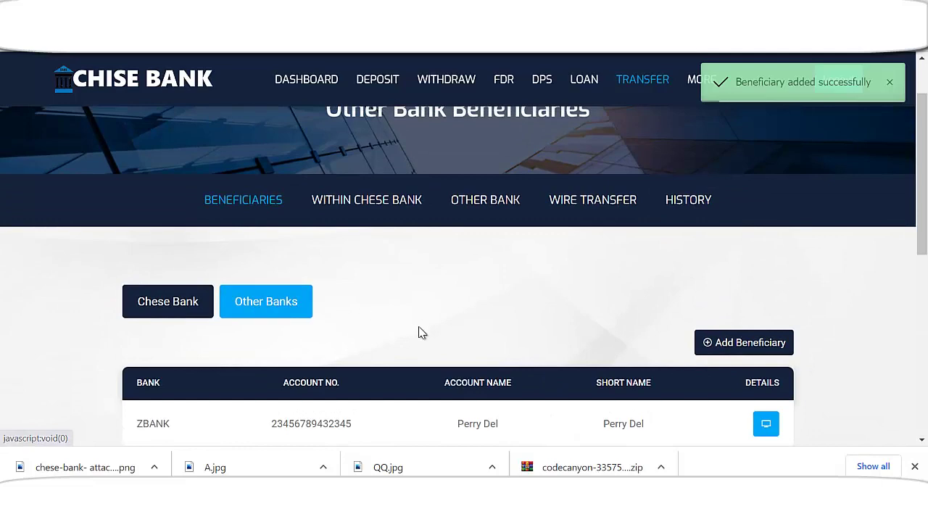
pyautogui.click(181, 303)
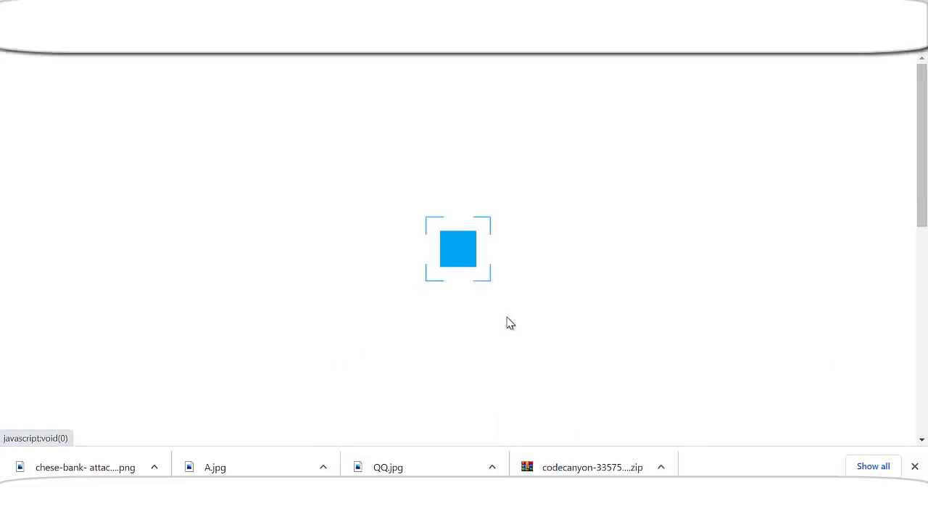
pyautogui.scroll(-3, 514, 330)
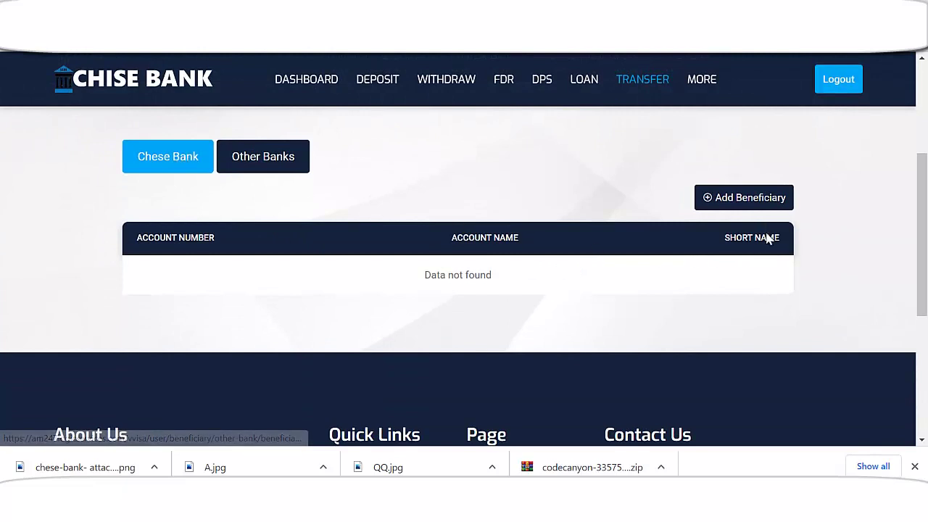
pyautogui.click(750, 198)
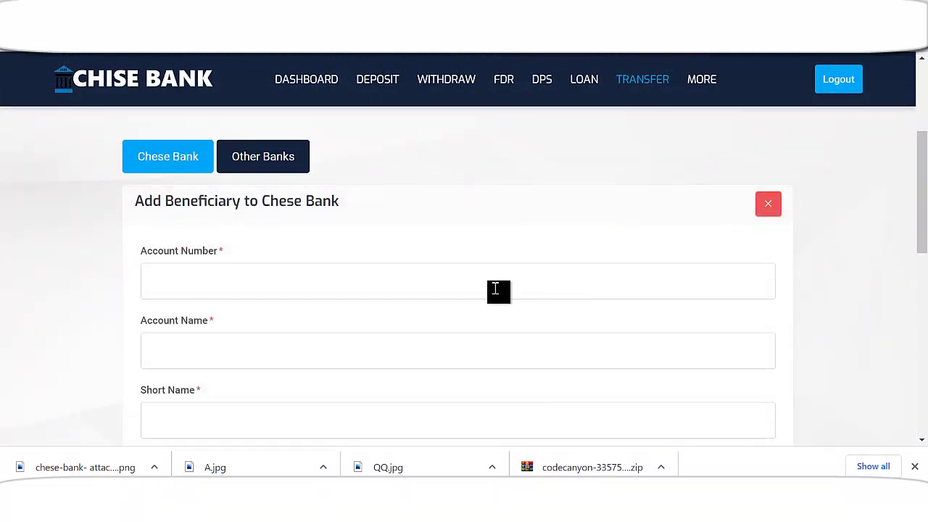
pyautogui.scroll(-1, 330, 306)
pyautogui.scroll(-1, 290, 305)
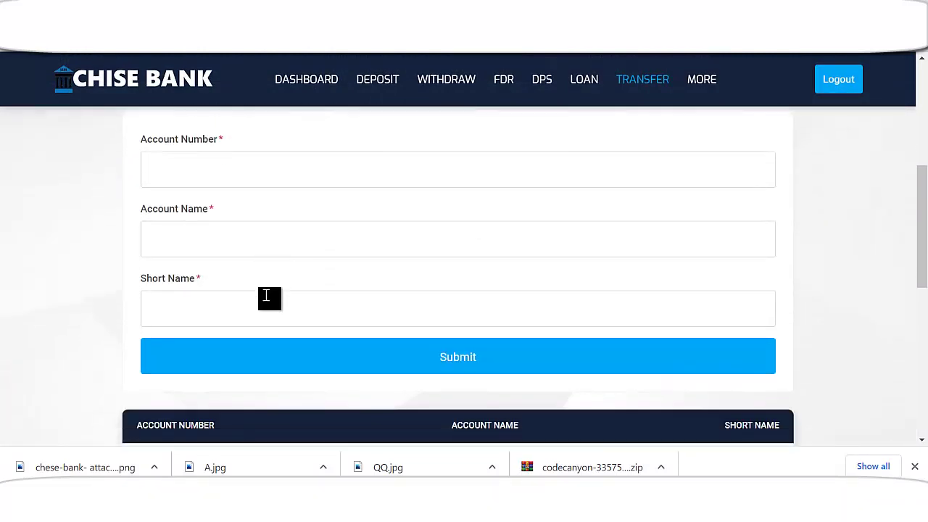
pyautogui.scroll(2, 254, 261)
pyautogui.scroll(-3, 316, 308)
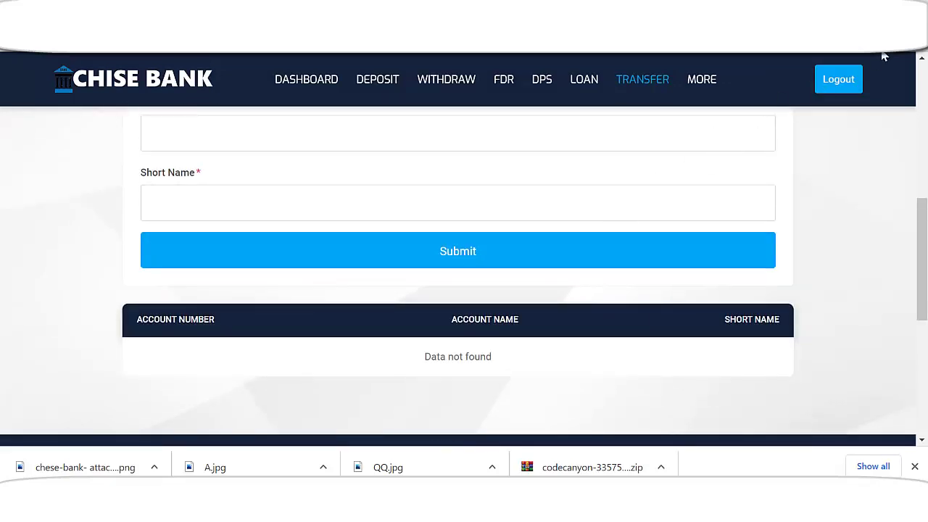
pyautogui.scroll(2, 307, 312)
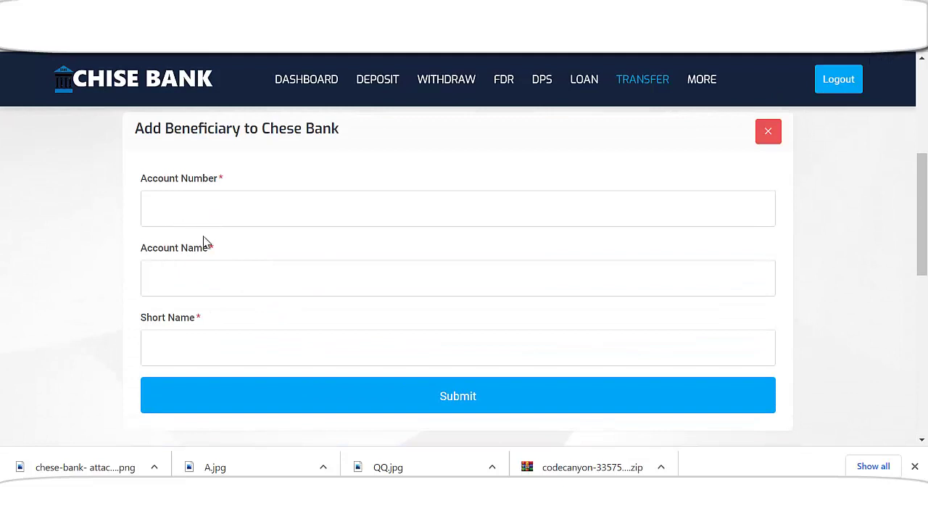
pyautogui.scroll(1, 798, 174)
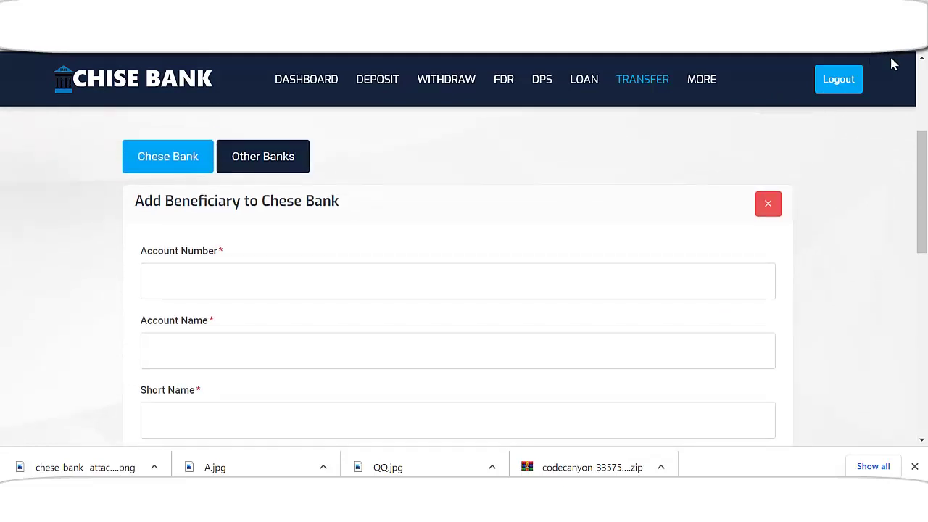
pyautogui.click(899, 29)
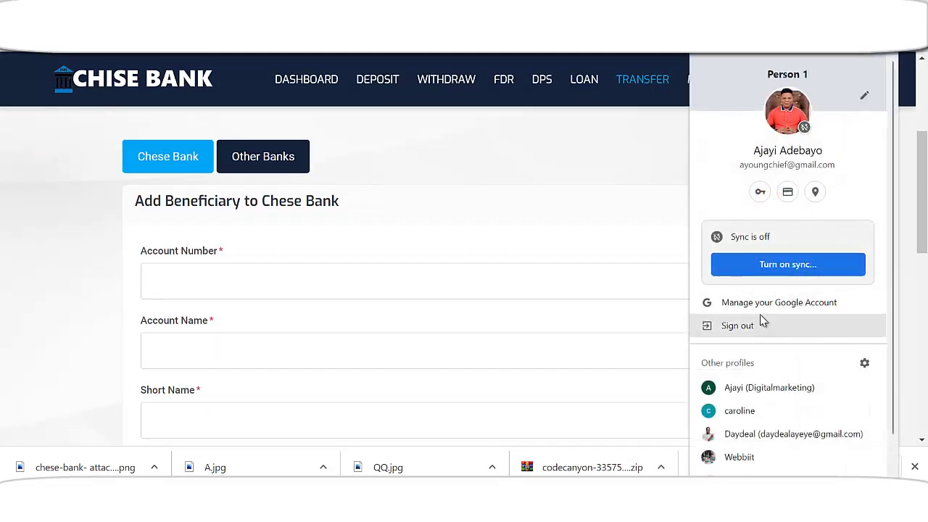
# - Open a new Chrome window in another profile listed under Other profiles
pyautogui.press('Escape')
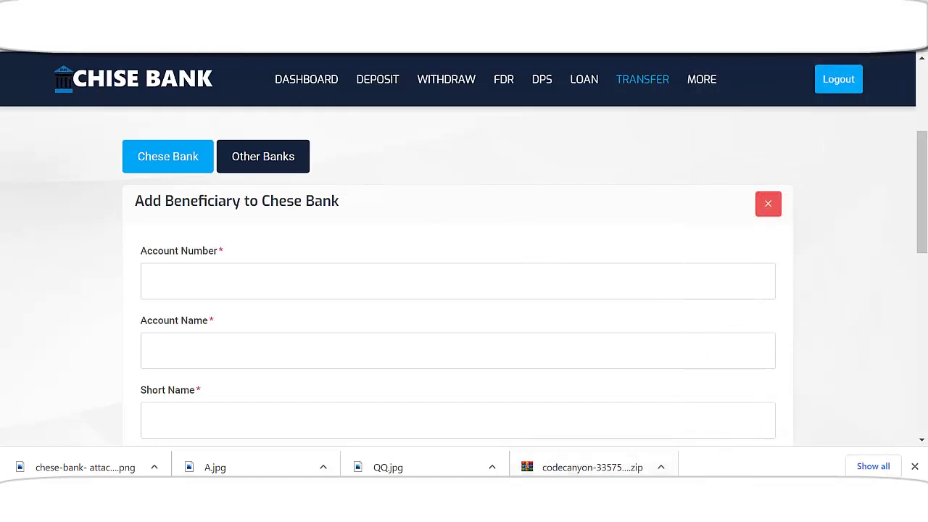
pyautogui.click(881, 29)
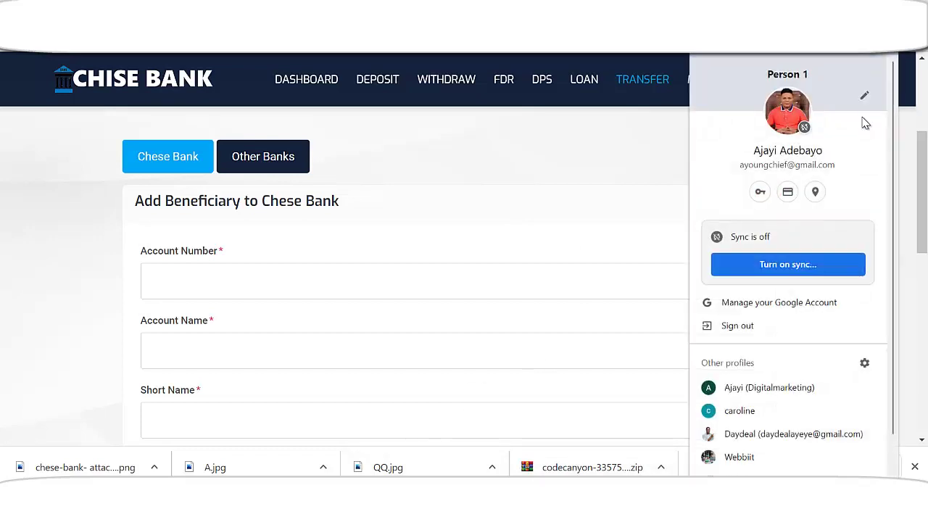
pyautogui.click(750, 412)
# - Load the Chese Bank site and log in with the saved customer credentials
pyautogui.write('https://am247logicservices.com/vvisa/')
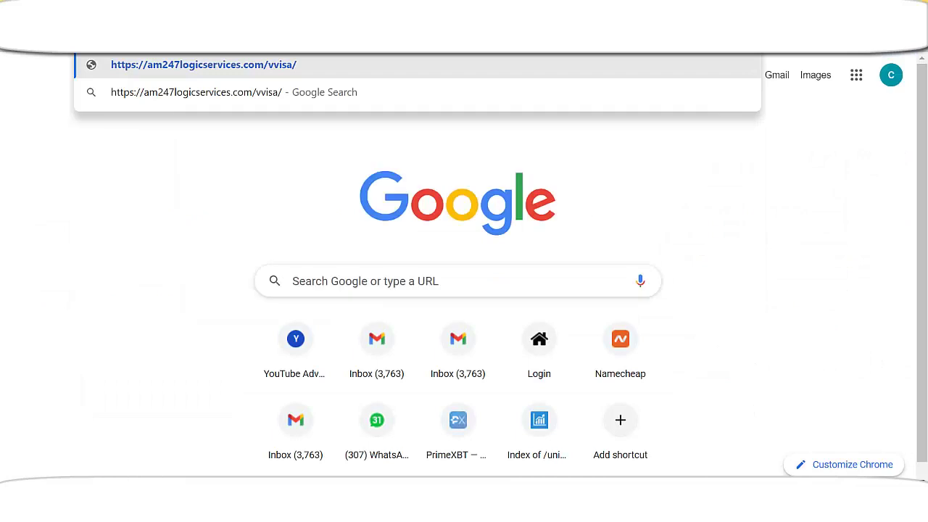
pyautogui.click(378, 68)
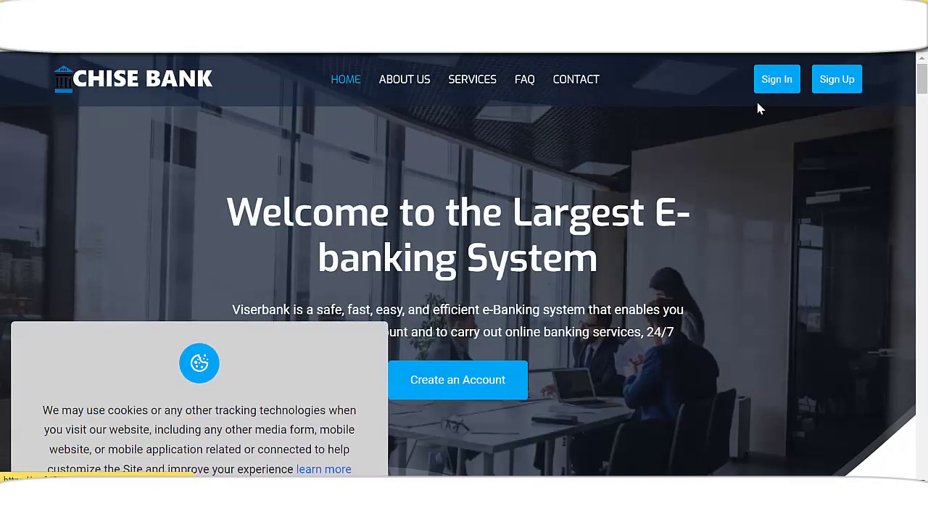
pyautogui.click(770, 86)
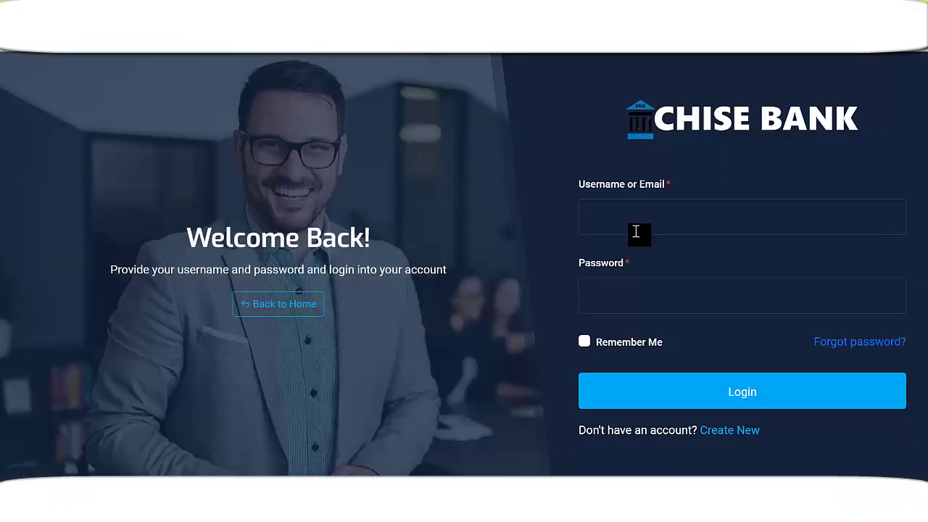
pyautogui.click(645, 220)
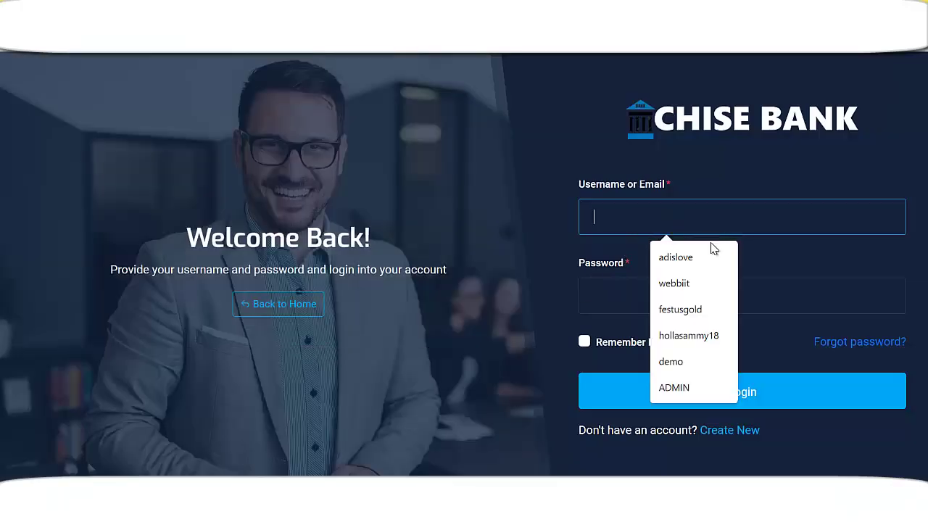
pyautogui.click(717, 287)
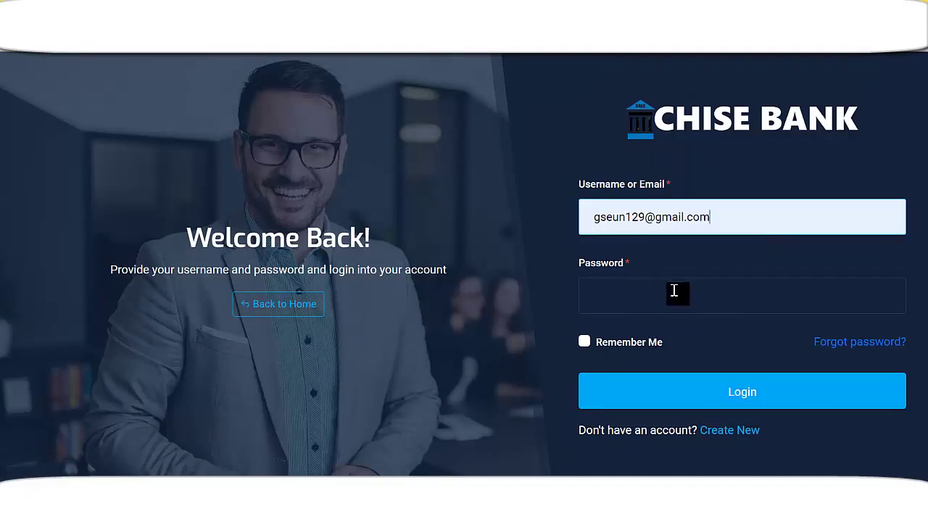
pyautogui.click(731, 300)
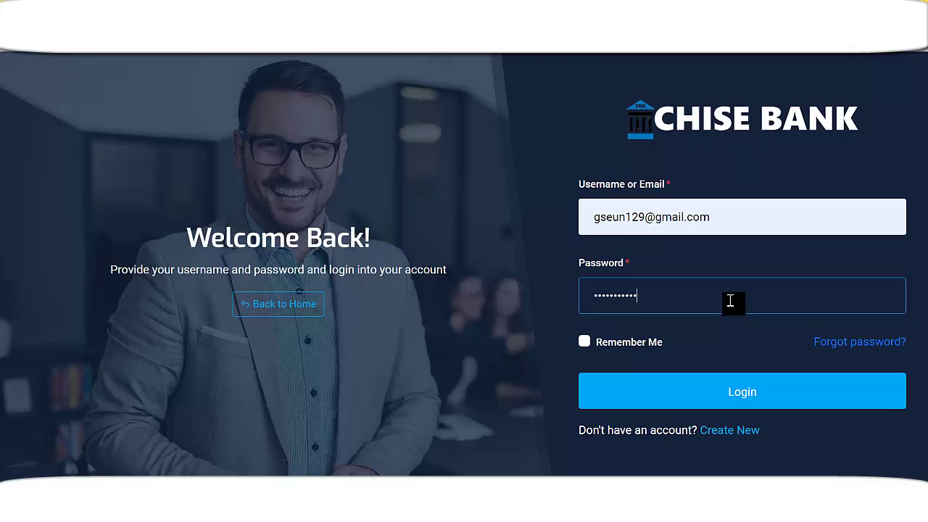
pyautogui.click(743, 401)
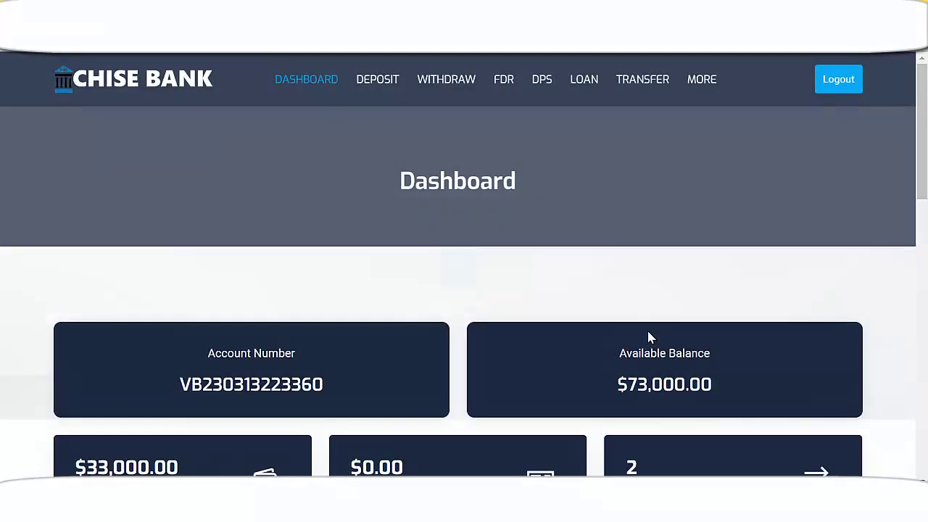
# - Dismiss the save-password prompt and select the account number on the dashboard
pyautogui.scroll(-1, 477, 358)
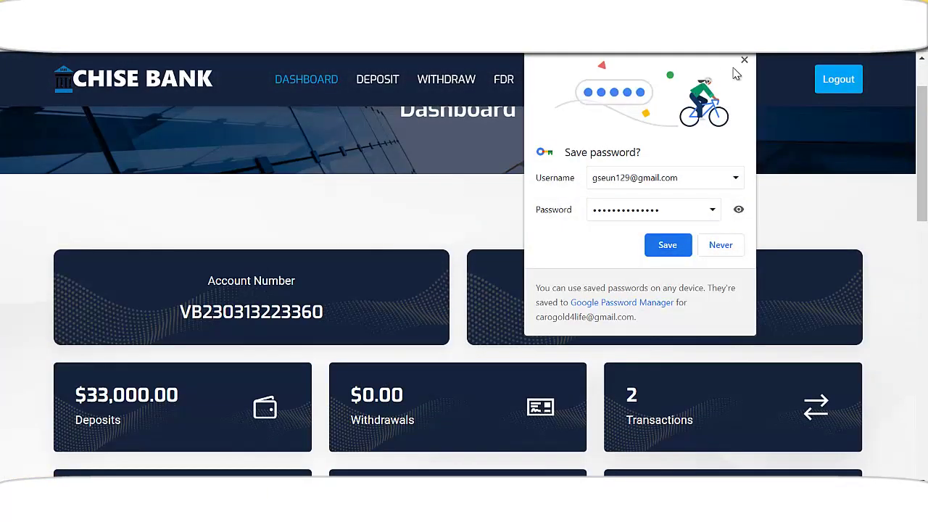
pyautogui.click(744, 61)
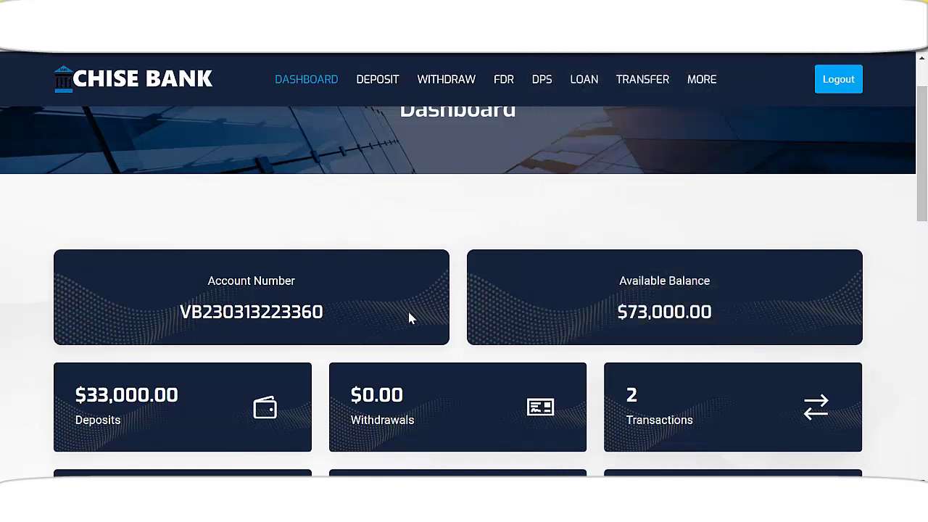
pyautogui.moveTo(620, 311); pyautogui.dragTo(713, 310)
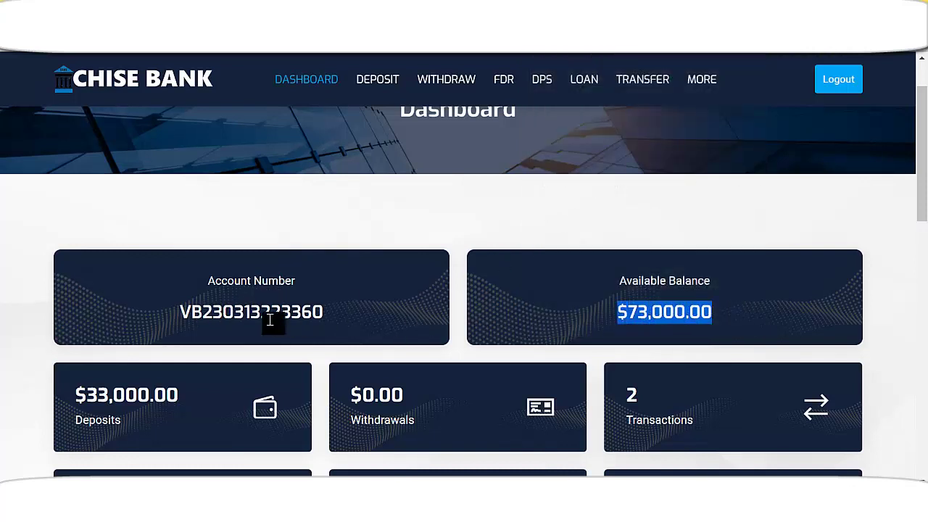
pyautogui.moveTo(185, 314); pyautogui.dragTo(348, 313)
pyautogui.hotkey('ctrl', 'c')
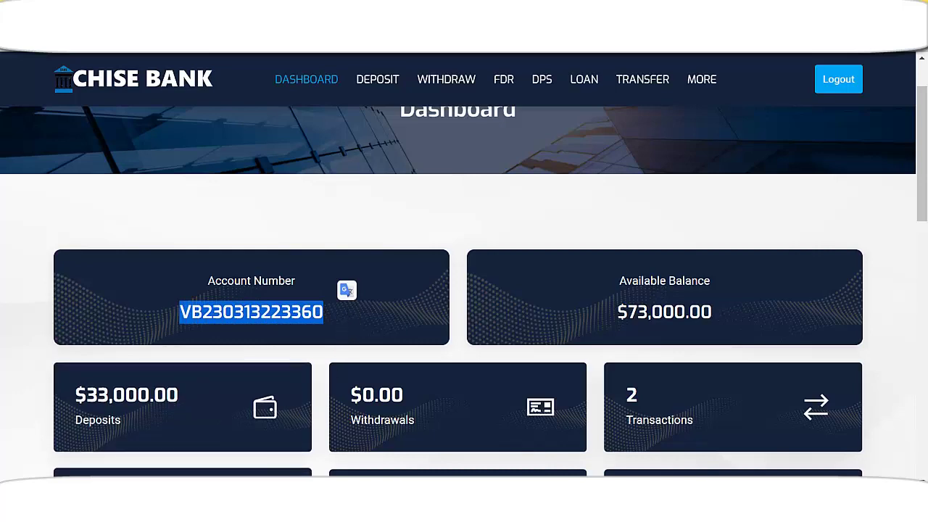
# - Paste the copied account number into the Account Number field in the other window
pyautogui.click(303, 427)
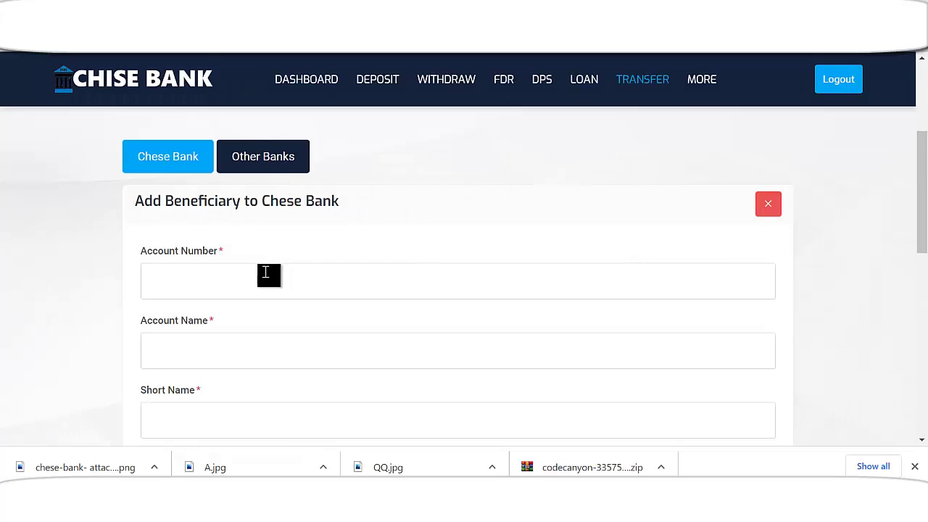
pyautogui.click(251, 279)
pyautogui.hotkey('ctrl', 'v')
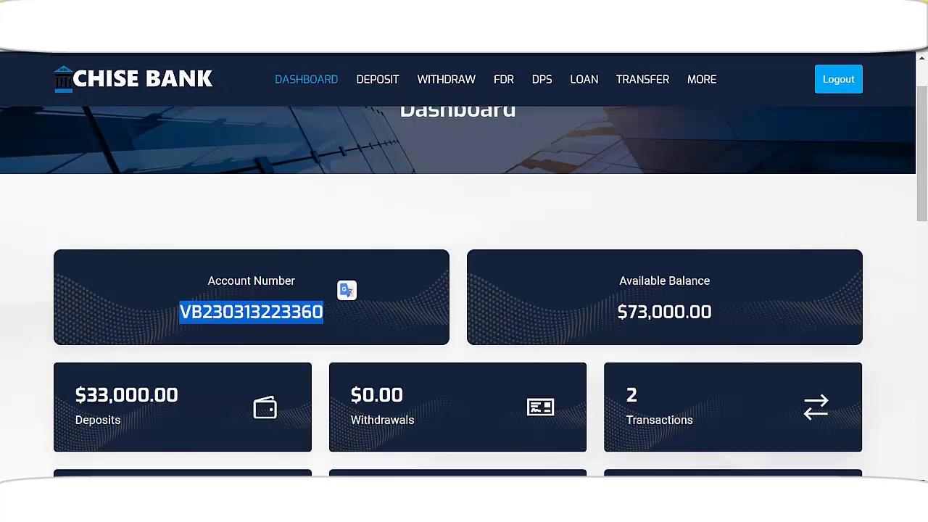
pyautogui.scroll(1, 535, 394)
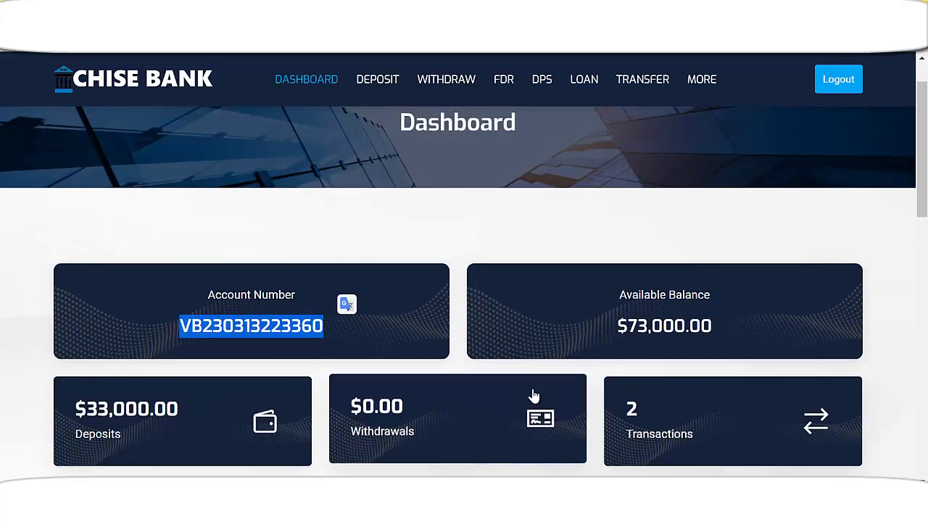
pyautogui.scroll(-3, 539, 265)
pyautogui.scroll(-3, 539, 275)
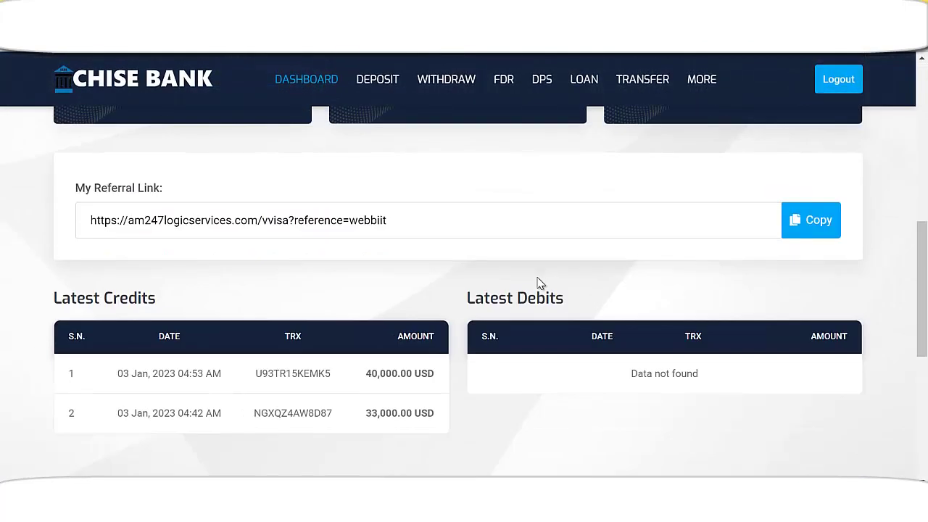
pyautogui.scroll(-1, 543, 291)
pyautogui.scroll(7, 796, 96)
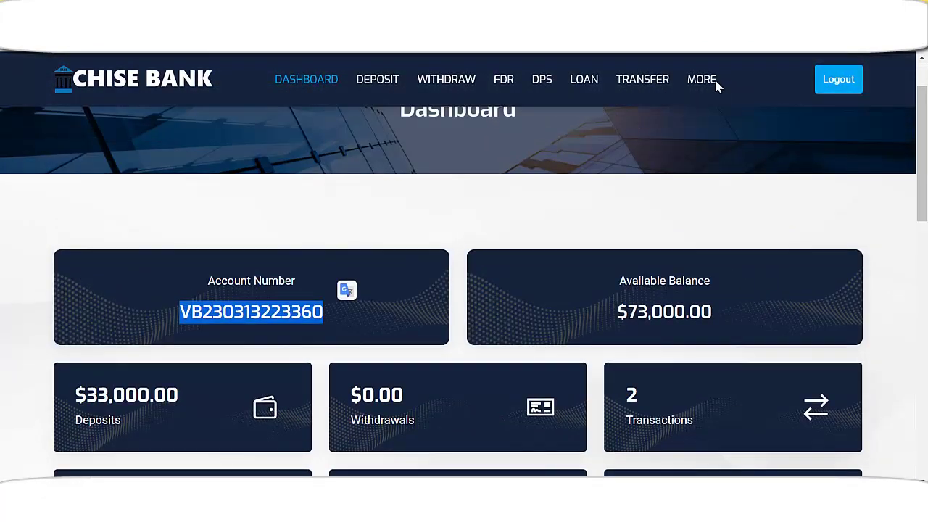
pyautogui.scroll(2, 675, 95)
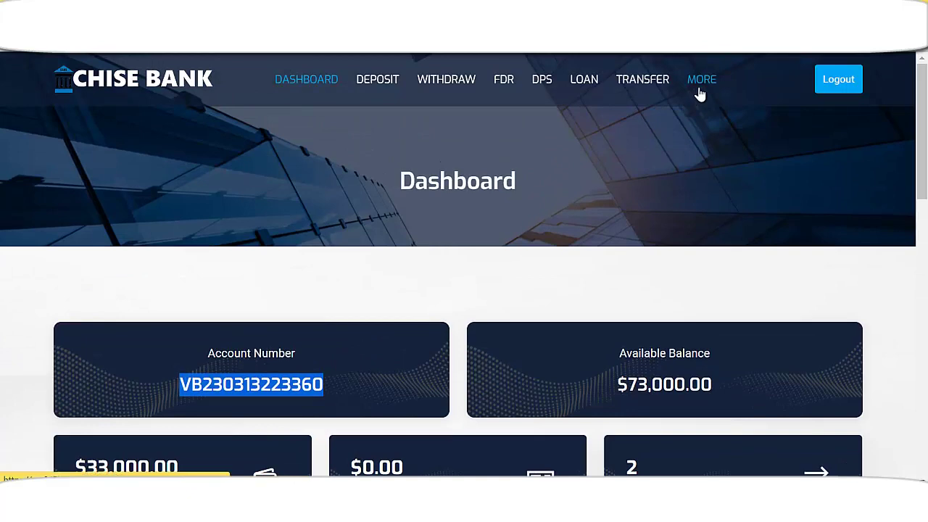
pyautogui.click(563, 197)
pyautogui.scroll(-2, 408, 287)
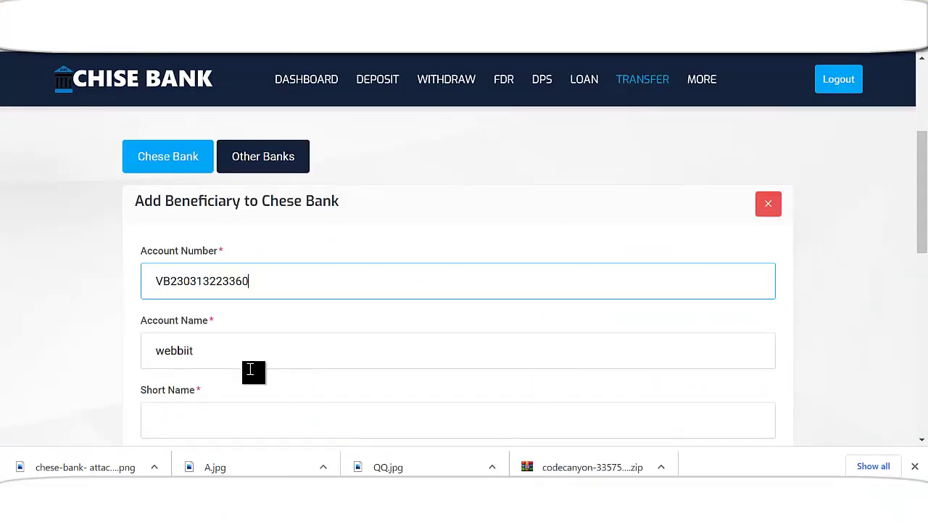
# - Copy the account holder's full name into the beneficiary's Short Name field
pyautogui.scroll(-1, 258, 346)
pyautogui.click(256, 273)
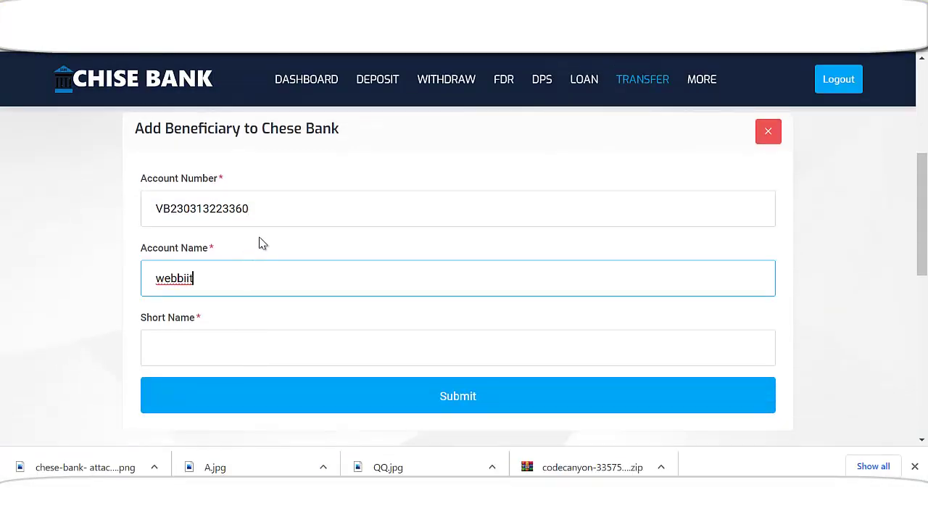
pyautogui.click(268, 211)
pyautogui.click(235, 287)
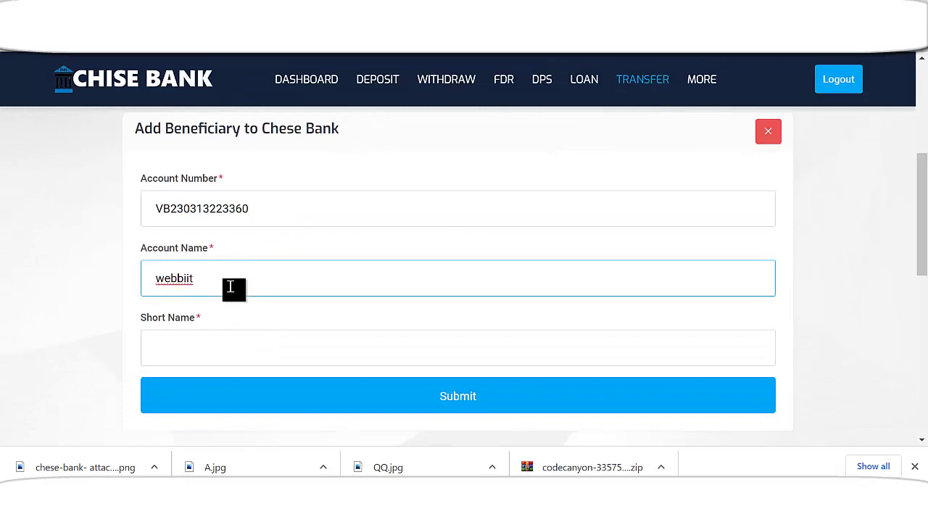
pyautogui.click(249, 350)
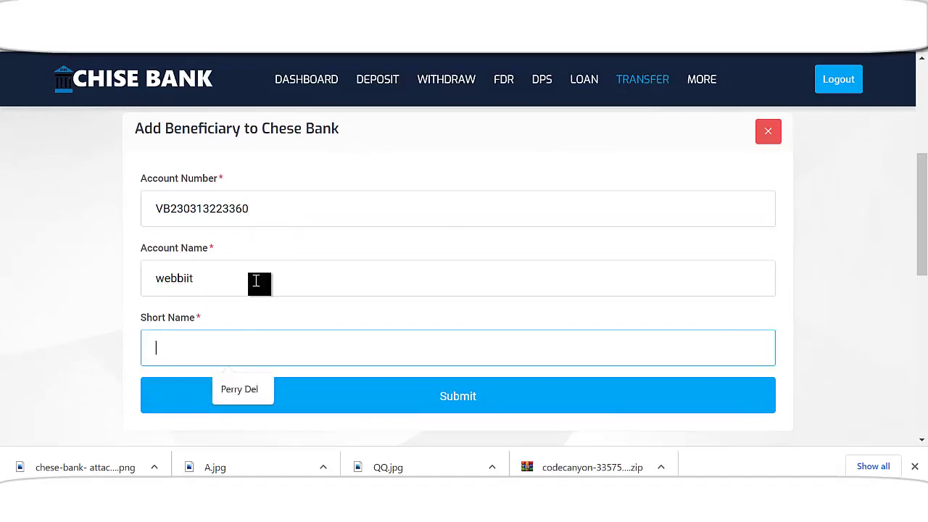
pyautogui.doubleClick(224, 283)
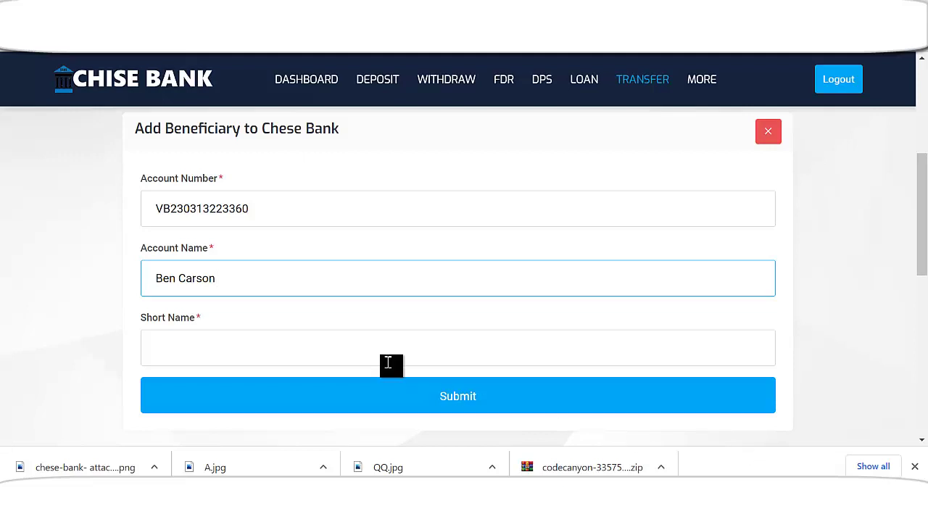
pyautogui.tripleClick(282, 290)
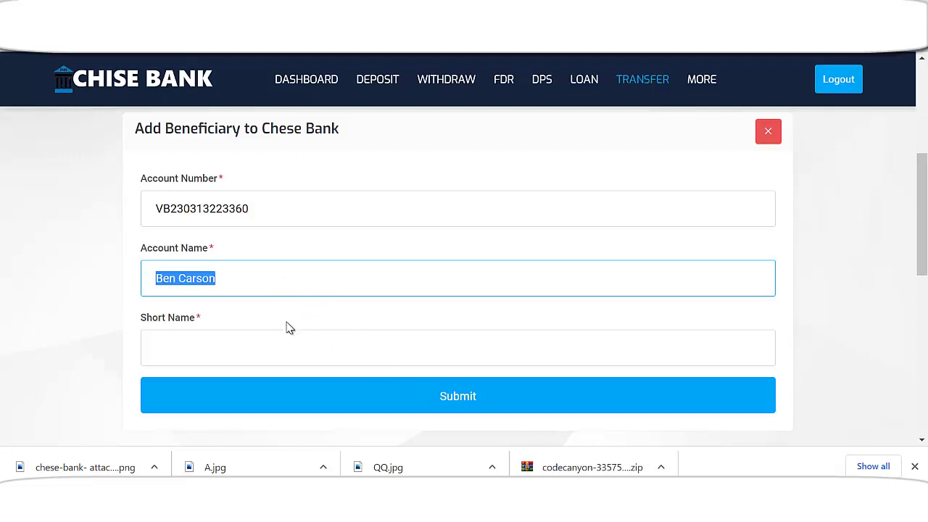
pyautogui.hotkey('ctrl', 'c')
pyautogui.click(282, 350)
pyautogui.hotkey('ctrl', 'v')
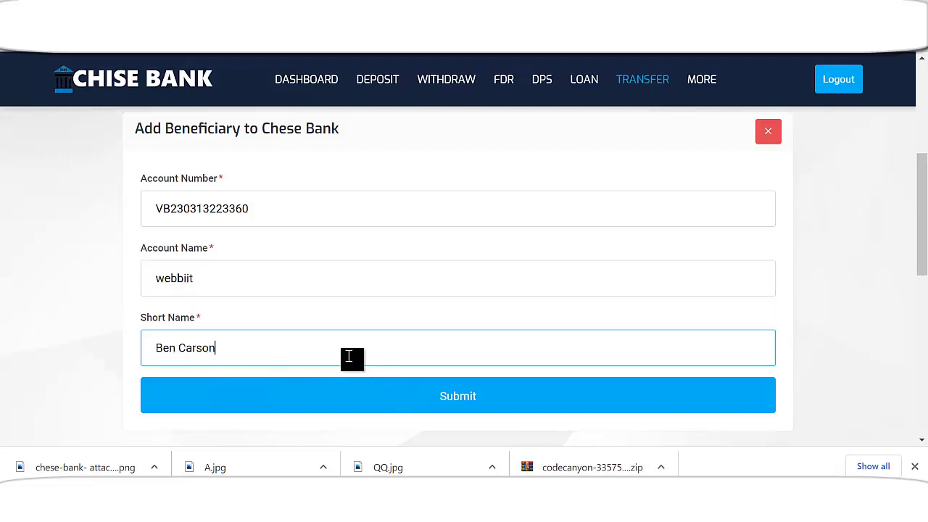
pyautogui.click(269, 276)
pyautogui.click(263, 217)
pyautogui.click(241, 273)
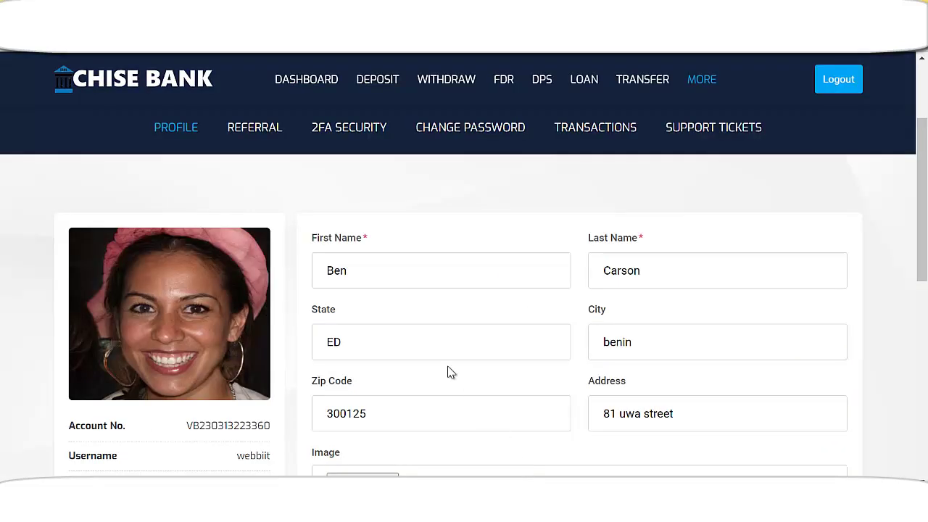
# - Select the profile page's account number, then clear the Account Number and Account Name fields
pyautogui.scroll(-1, 375, 325)
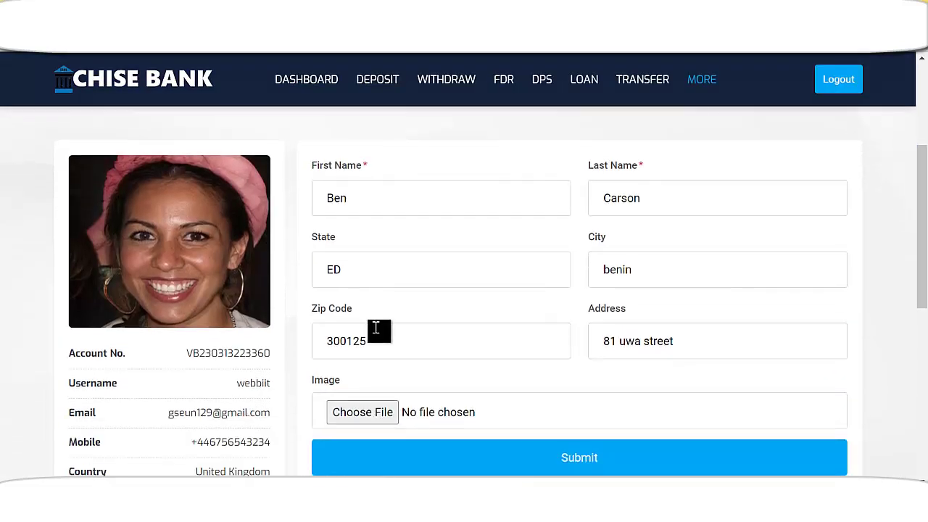
pyautogui.scroll(-1, 581, 317)
pyautogui.scroll(2, 602, 308)
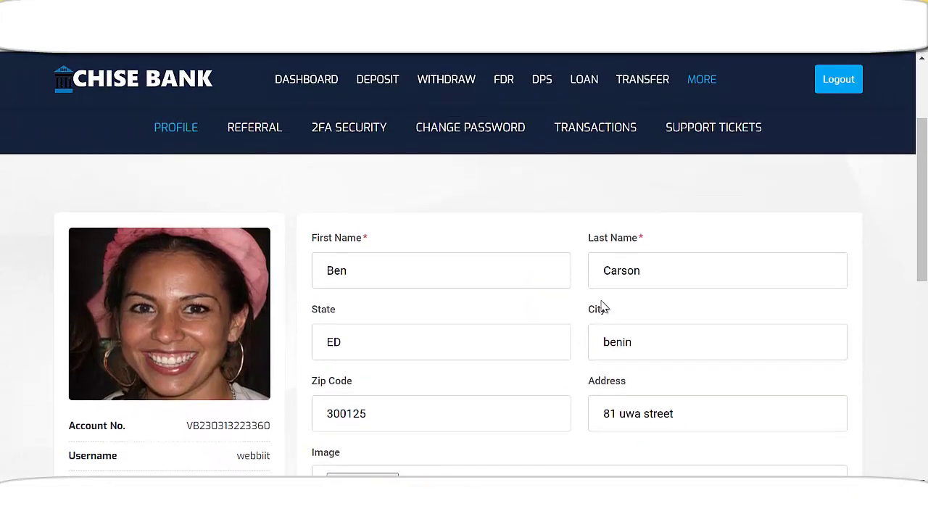
pyautogui.scroll(-3, 602, 307)
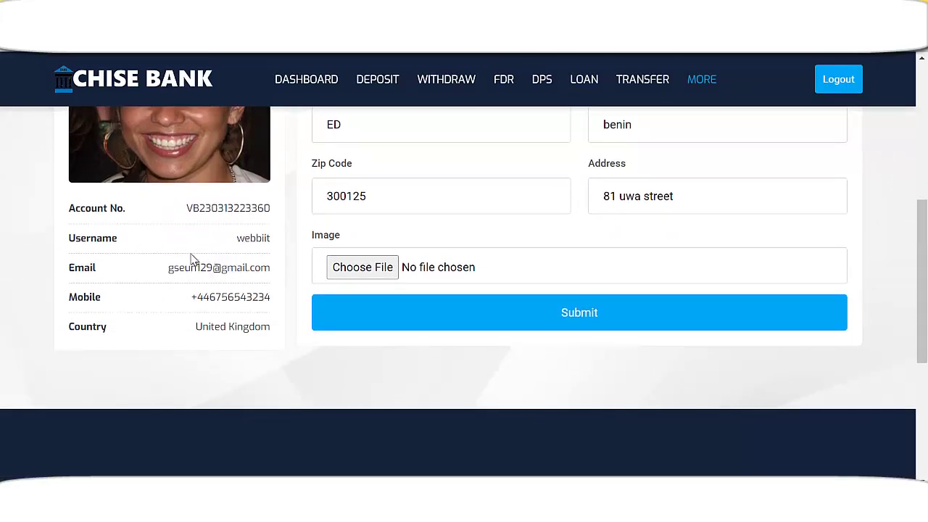
pyautogui.moveTo(187, 214); pyautogui.dragTo(265, 205)
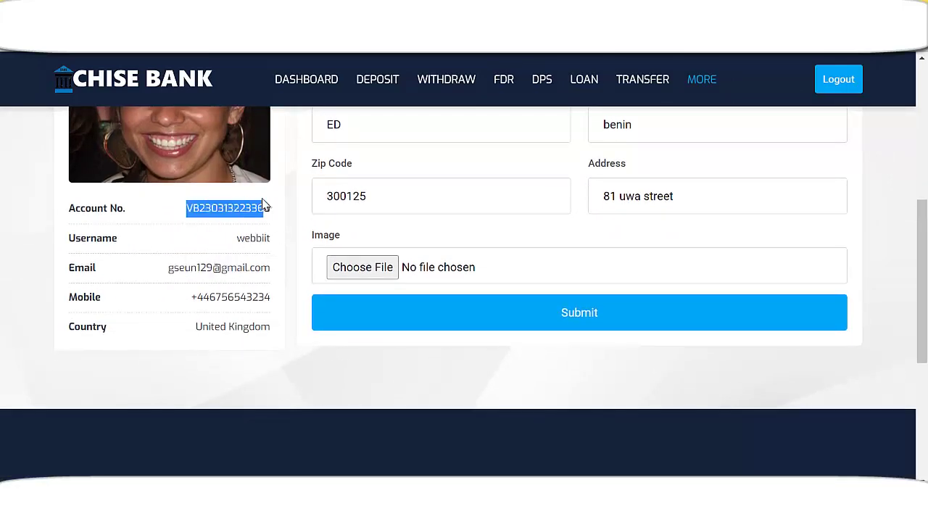
pyautogui.hotkey('alt', 'Tab')
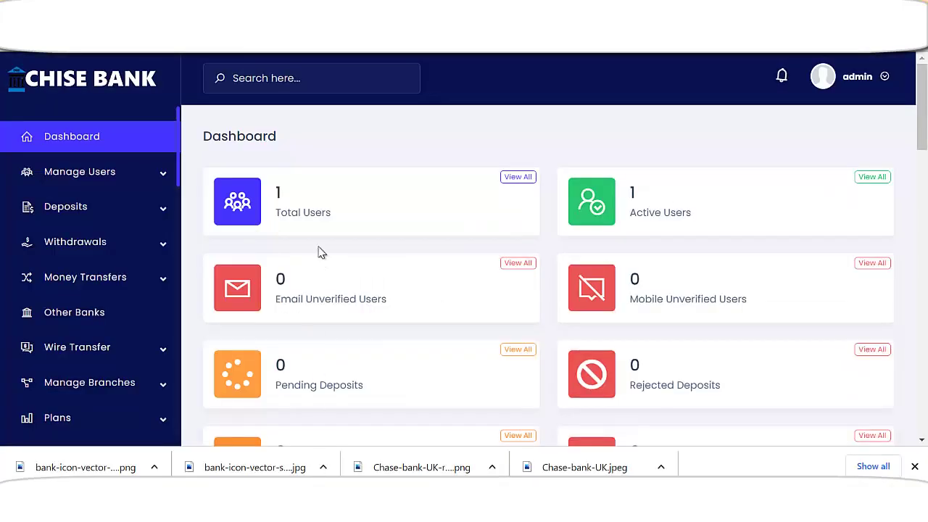
pyautogui.hotkey('alt', 'Tab')
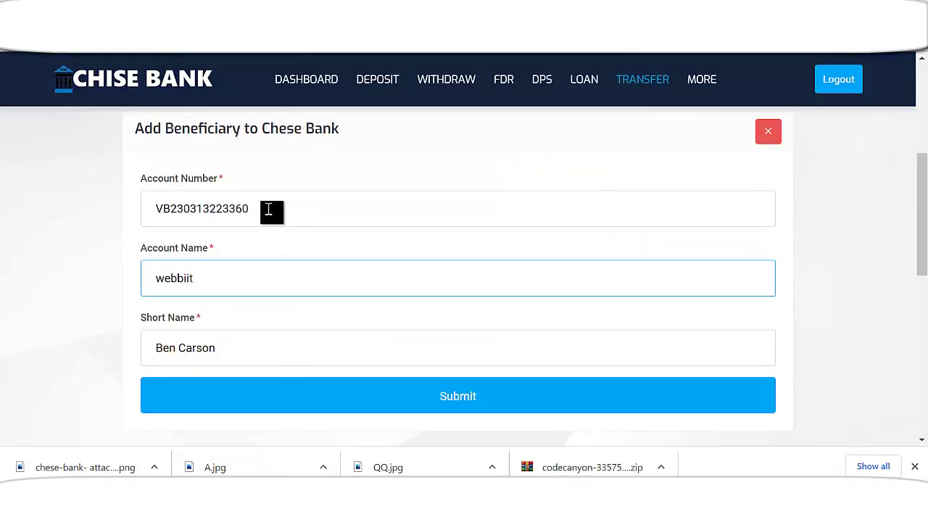
pyautogui.moveTo(276, 207); pyautogui.dragTo(110, 236)
pyautogui.press('BackSpace')
pyautogui.moveTo(206, 280); pyautogui.dragTo(124, 302)
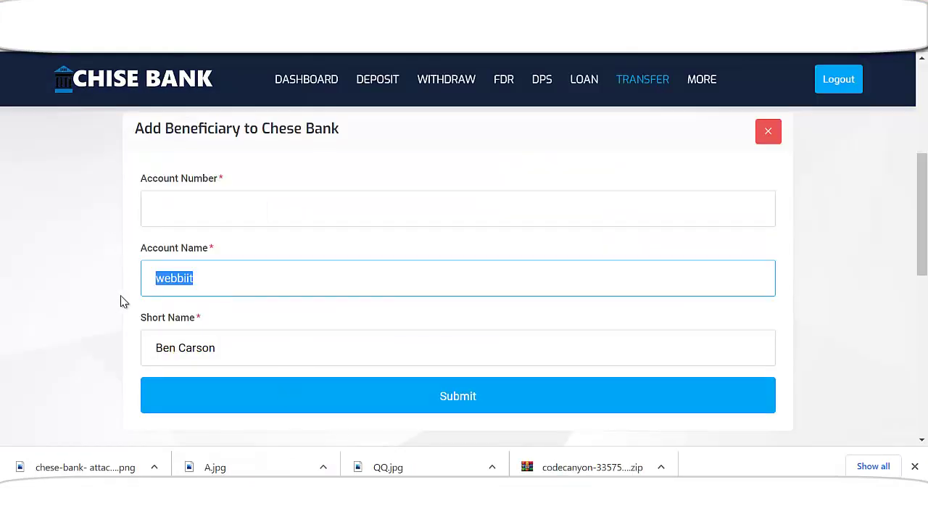
pyautogui.press('BackSpace')
# - Return to the Chese Bank beneficiaries list, which reads 'Data not found'
pyautogui.scroll(5, 341, 269)
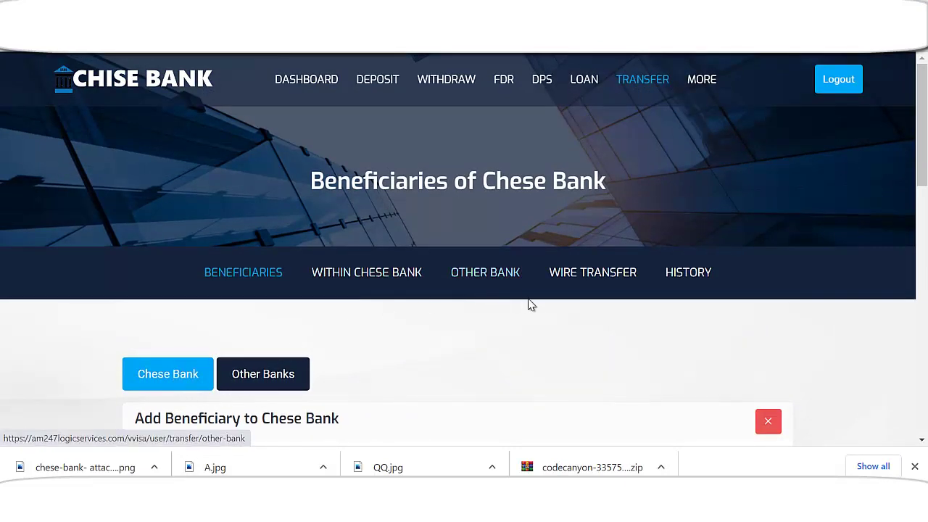
pyautogui.scroll(-3, 440, 315)
pyautogui.scroll(3, 238, 197)
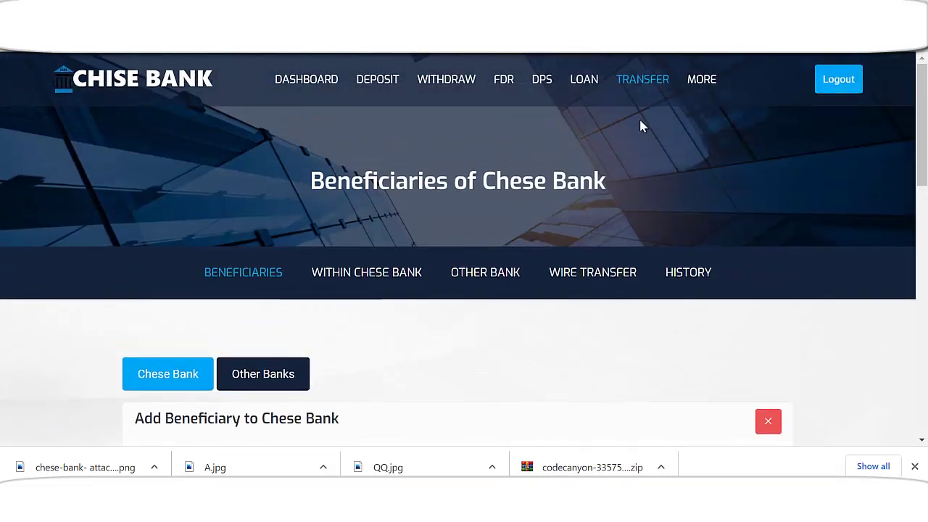
pyautogui.click(702, 81)
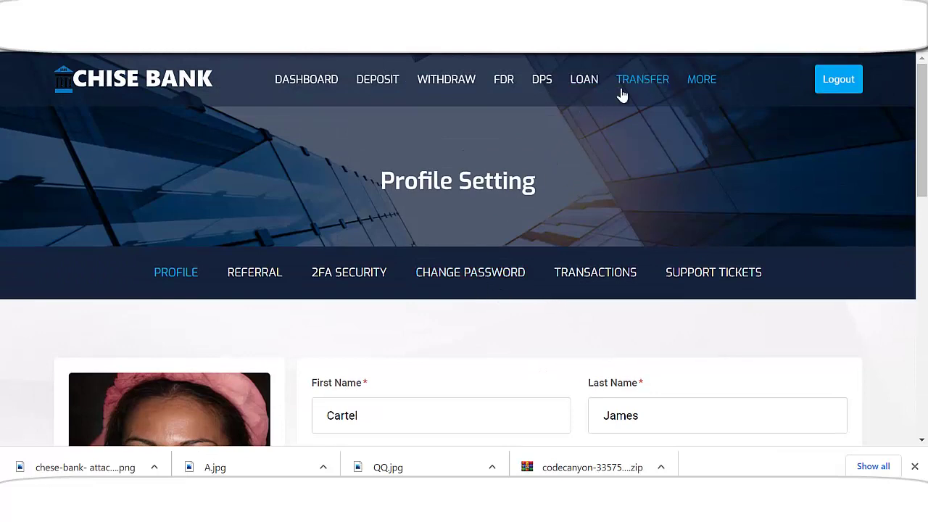
pyautogui.scroll(-2, 454, 250)
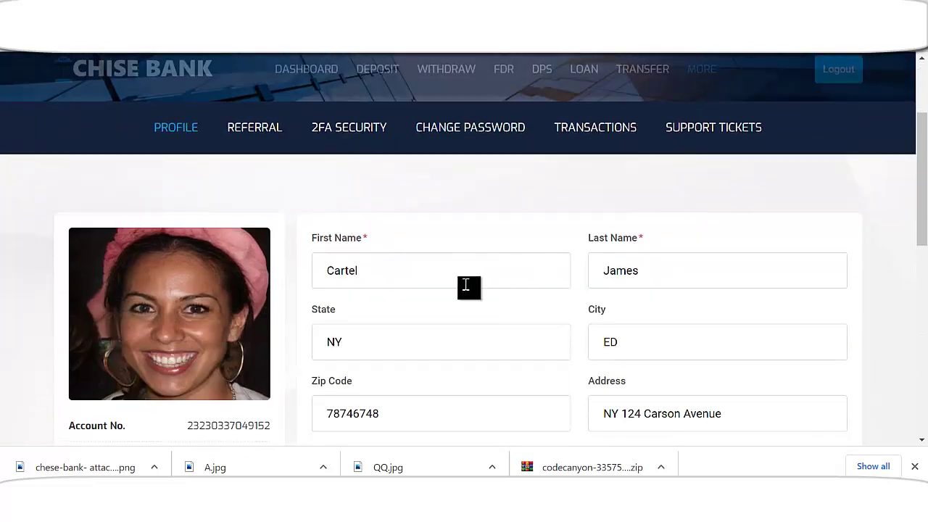
pyautogui.scroll(2, 469, 285)
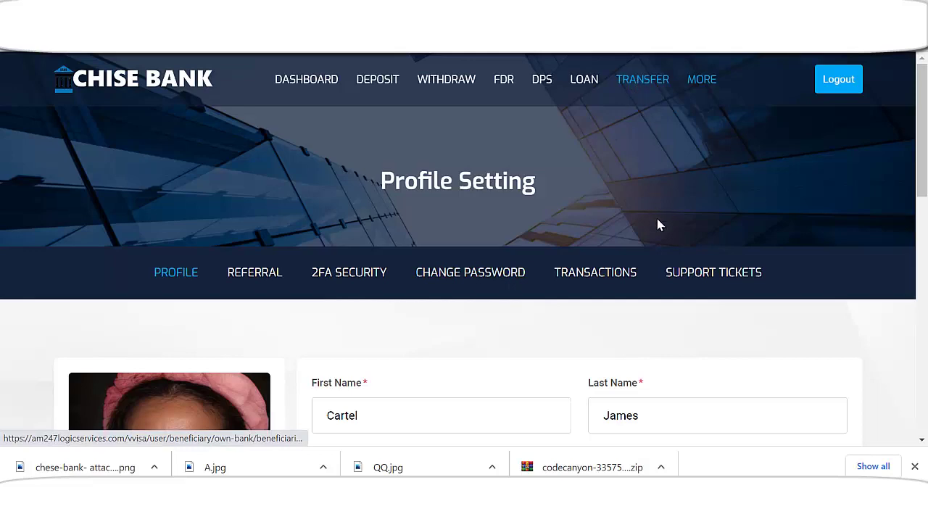
pyautogui.scroll(-2, 409, 304)
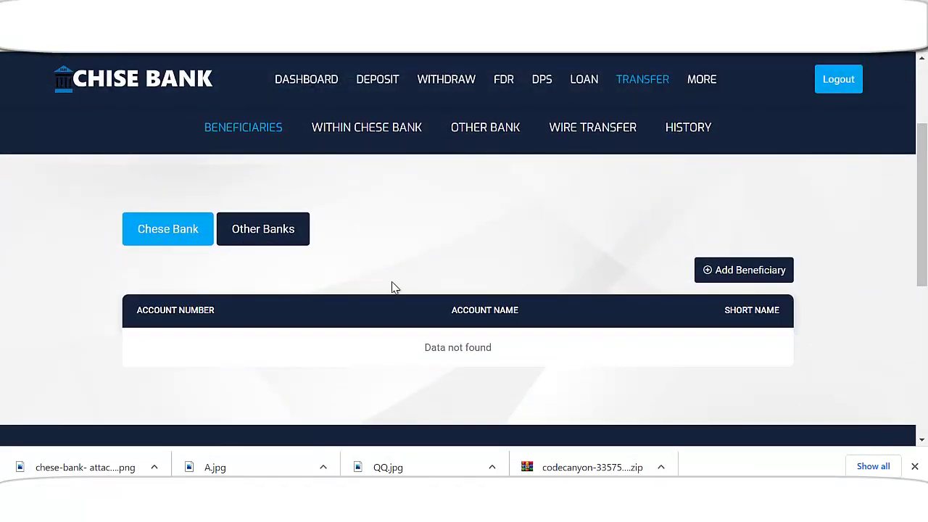
# - Add a Chese Bank beneficiary with account number, account name and short name 'C'
pyautogui.click(745, 276)
pyautogui.scroll(-2, 373, 309)
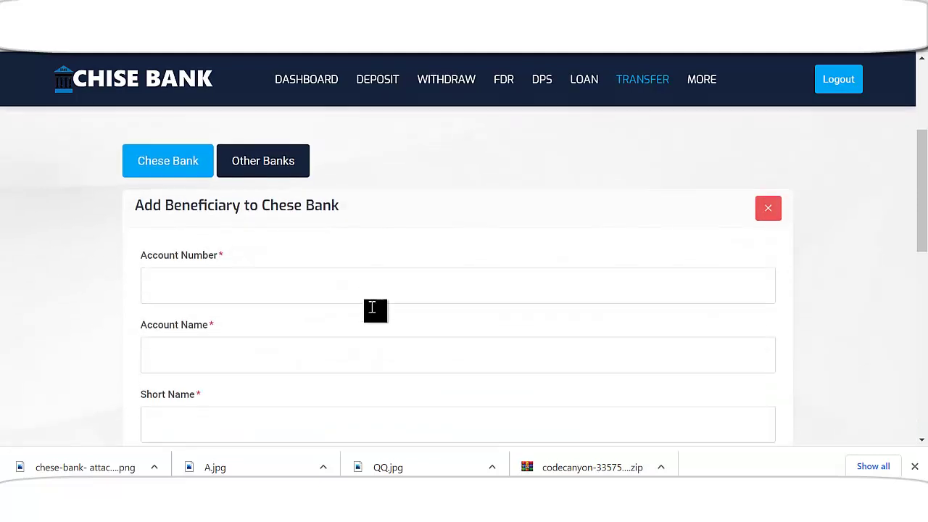
pyautogui.click(221, 208)
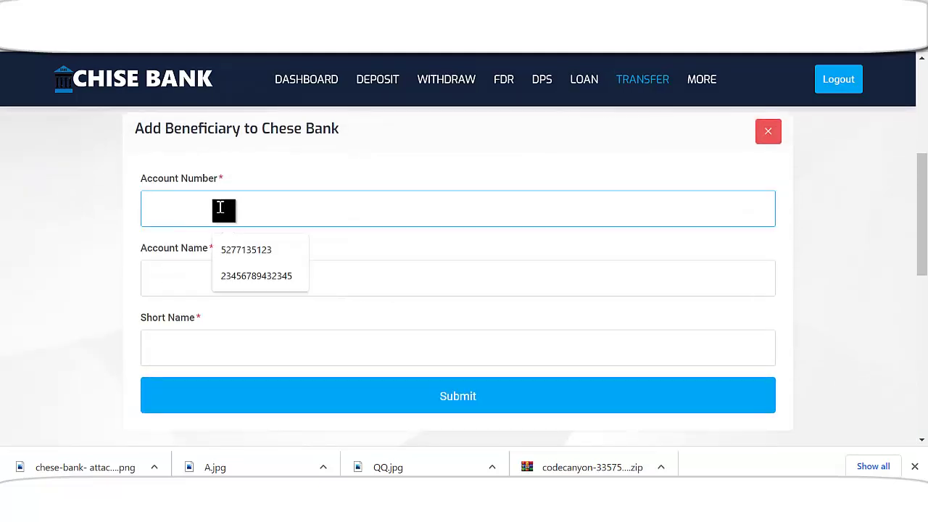
pyautogui.click(242, 280)
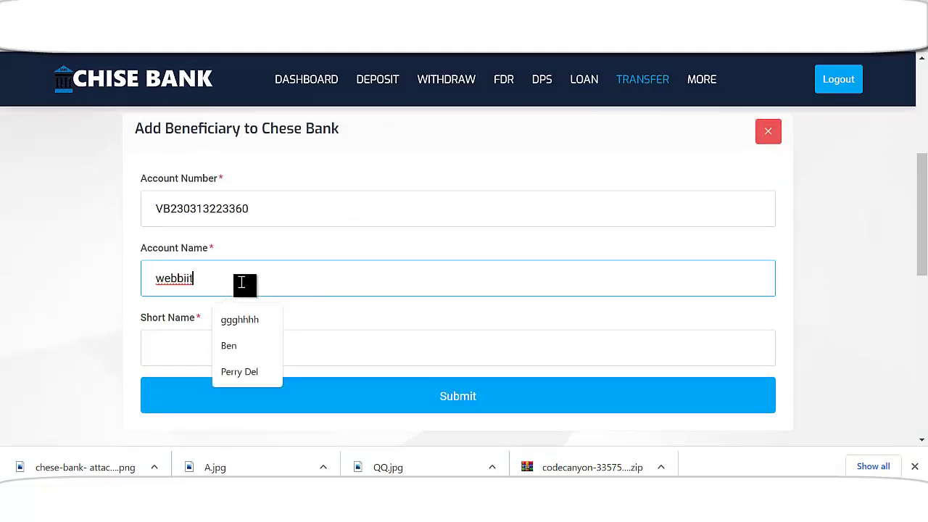
pyautogui.click(201, 349)
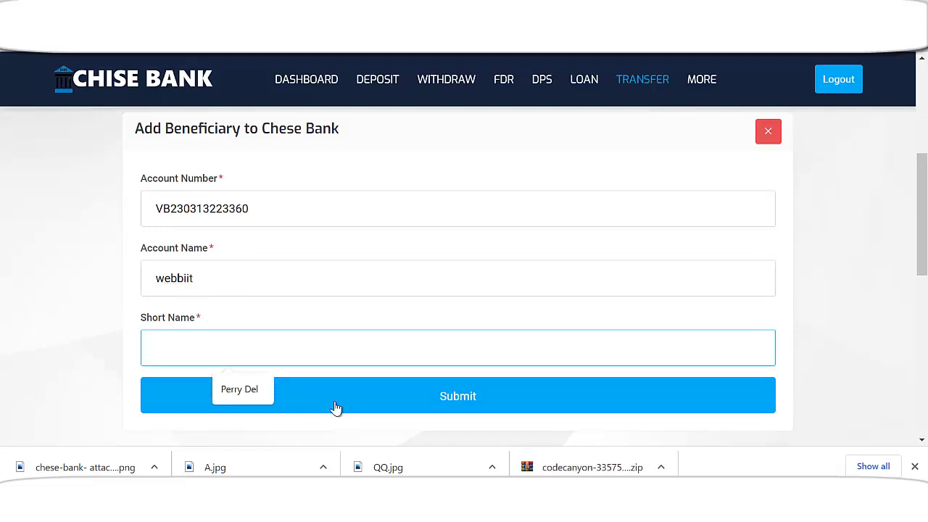
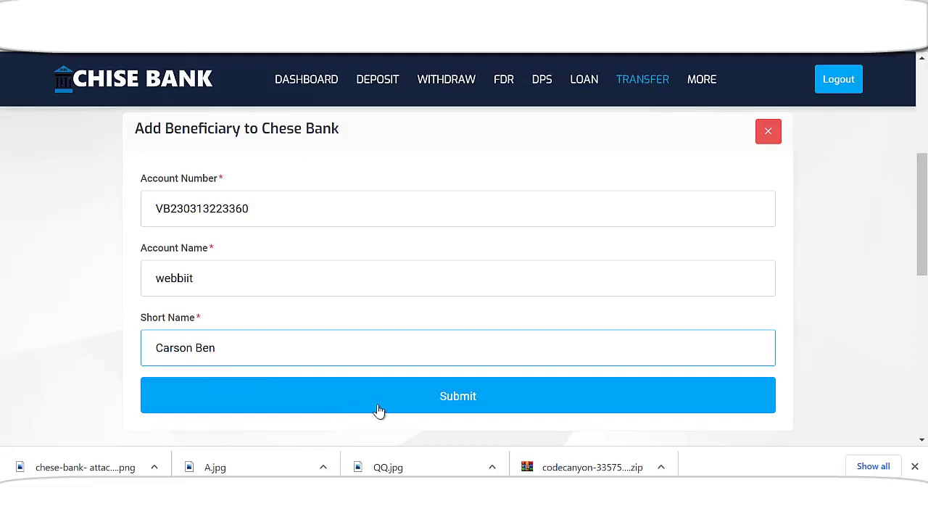
pyautogui.click(378, 411)
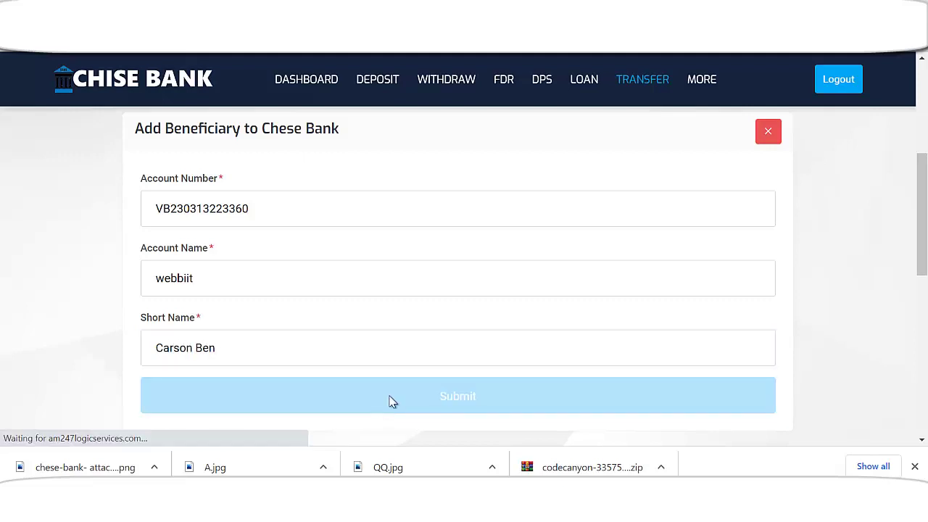
# - Switch to the other-bank beneficiaries and view the ZBANK beneficiary's details
pyautogui.scroll(-4, 553, 335)
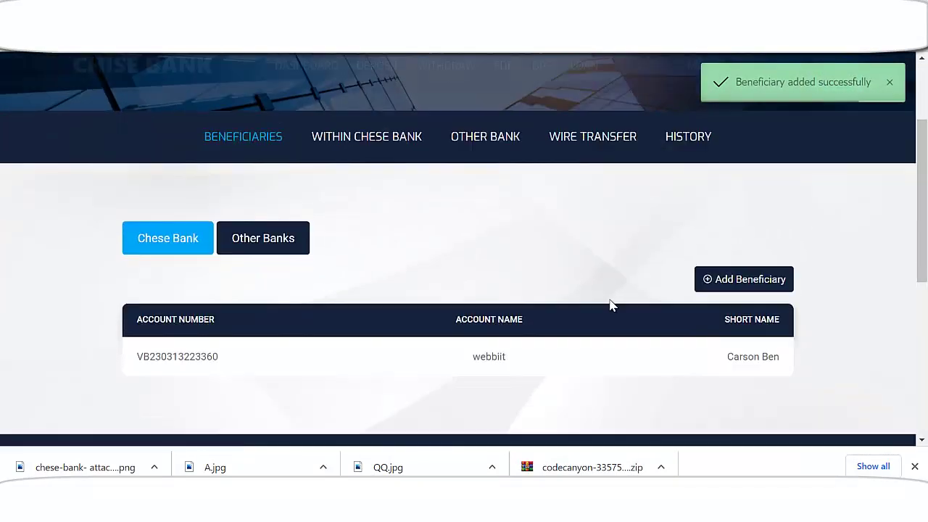
pyautogui.scroll(3, 520, 323)
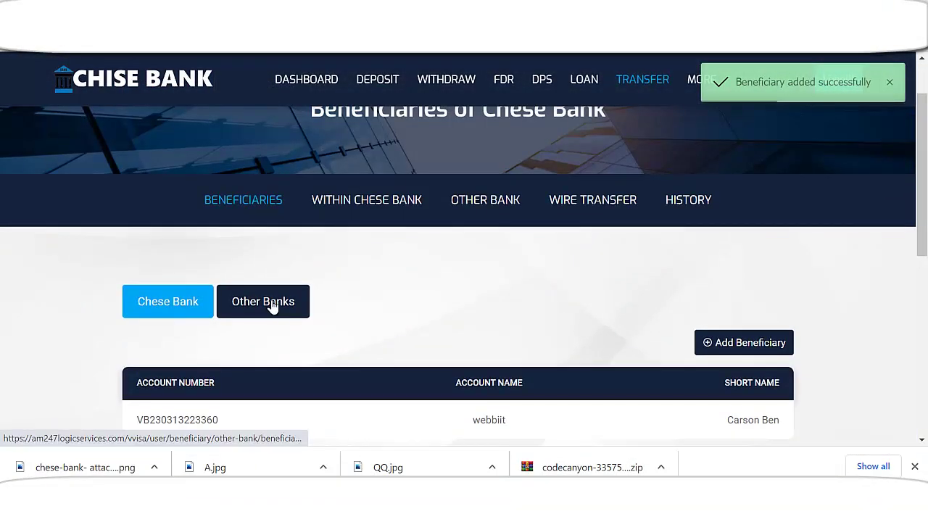
pyautogui.click(305, 316)
pyautogui.scroll(-2, 245, 354)
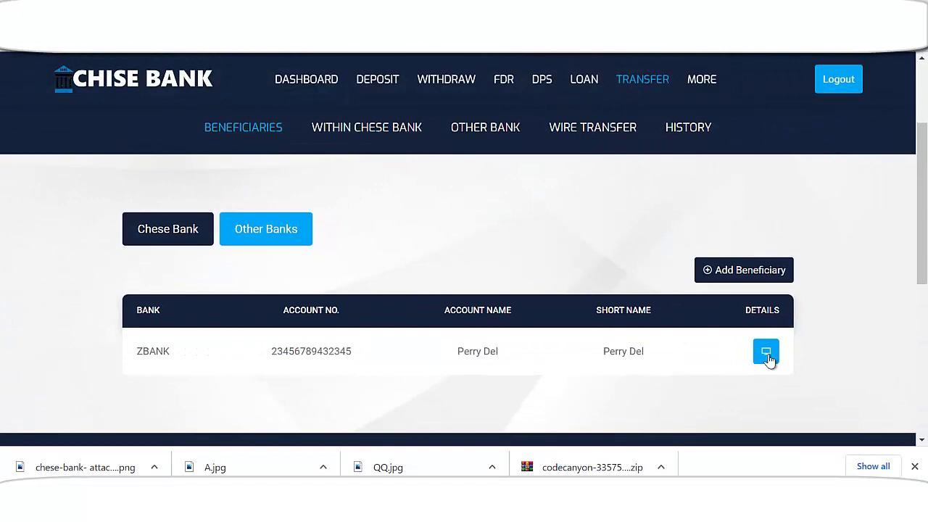
pyautogui.click(594, 365)
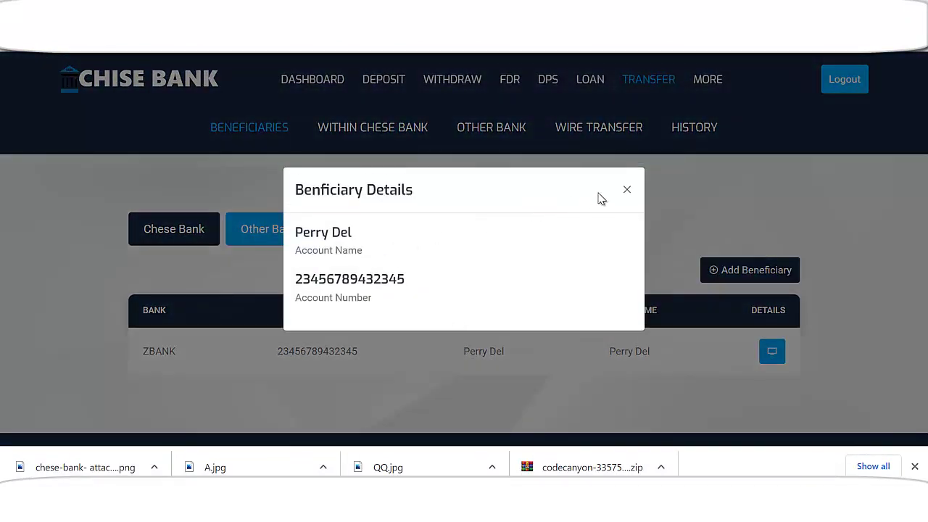
# - Close the ZBANK details and return to the Chese Bank beneficiaries list
pyautogui.click(626, 193)
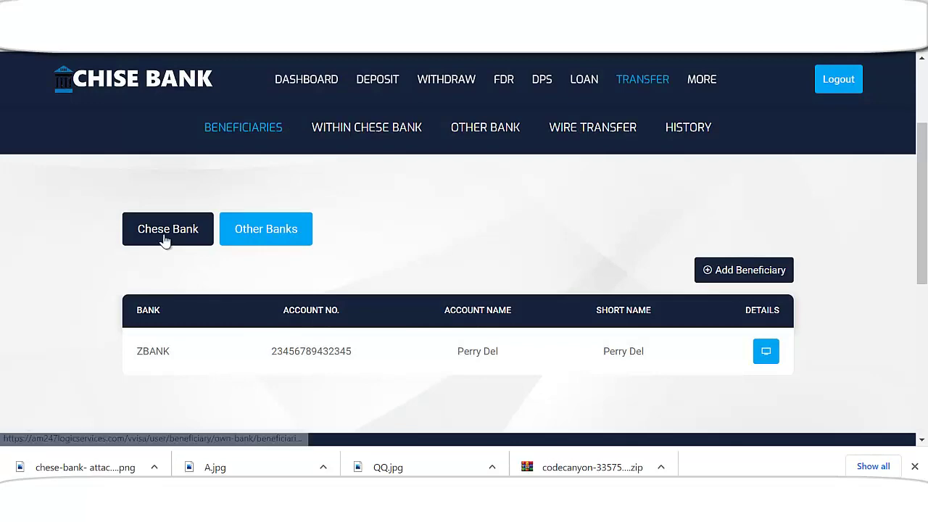
pyautogui.click(167, 238)
pyautogui.scroll(-2, 375, 340)
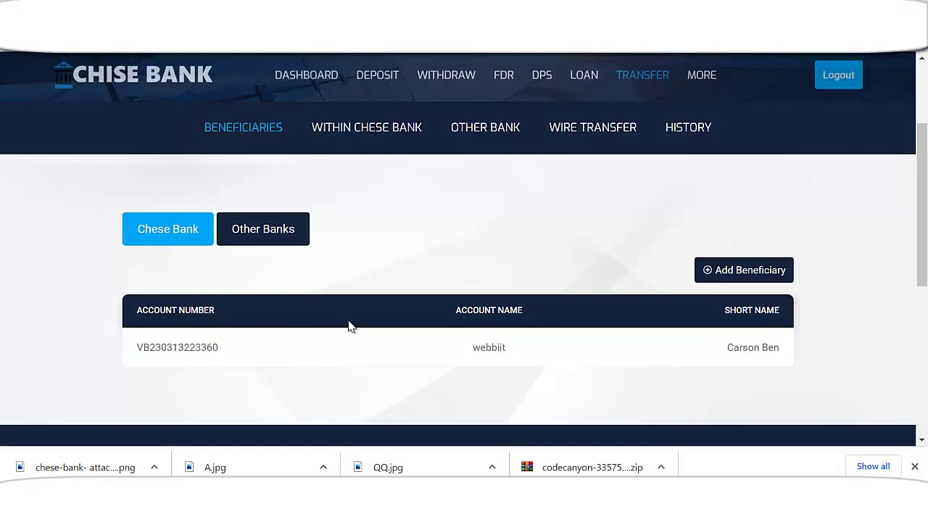
pyautogui.scroll(1, 378, 284)
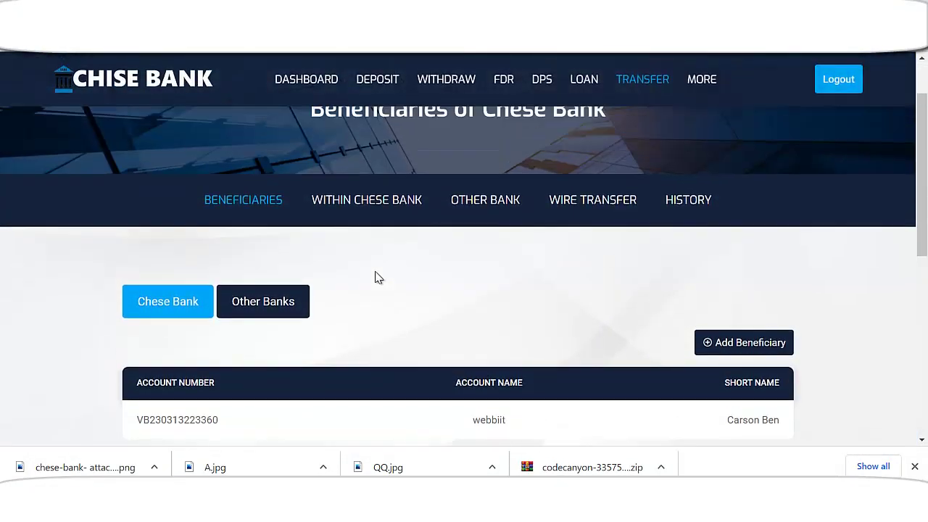
# - Look through the Within Chese Bank, Other Bank and Wire Transfer pages
pyautogui.click(363, 209)
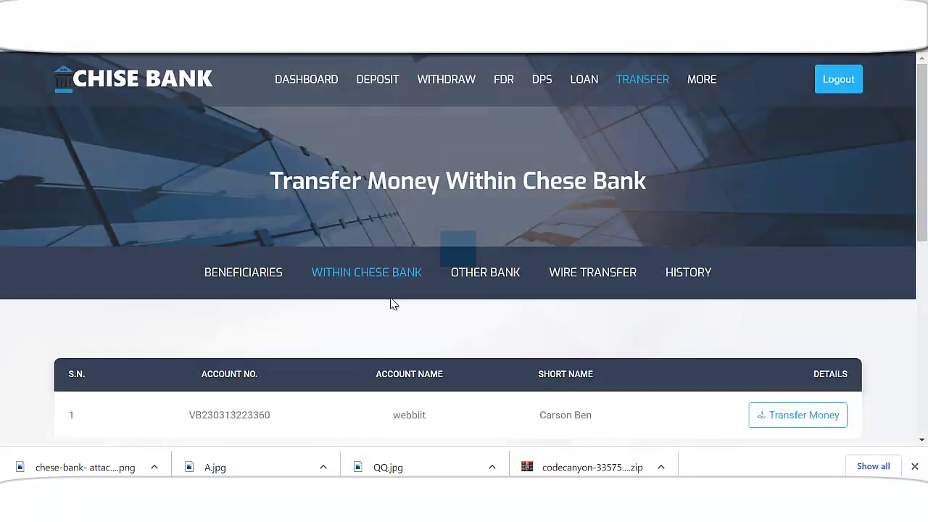
pyautogui.scroll(-2, 387, 312)
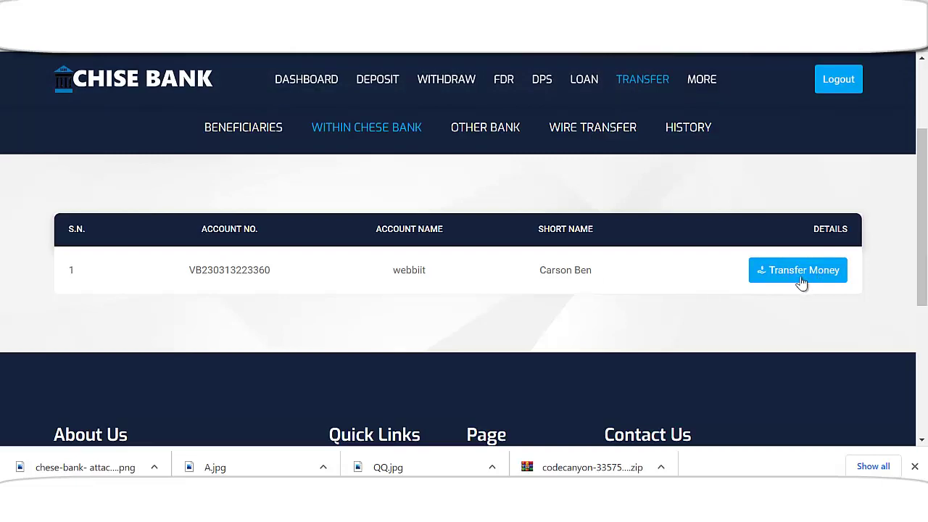
pyautogui.click(500, 136)
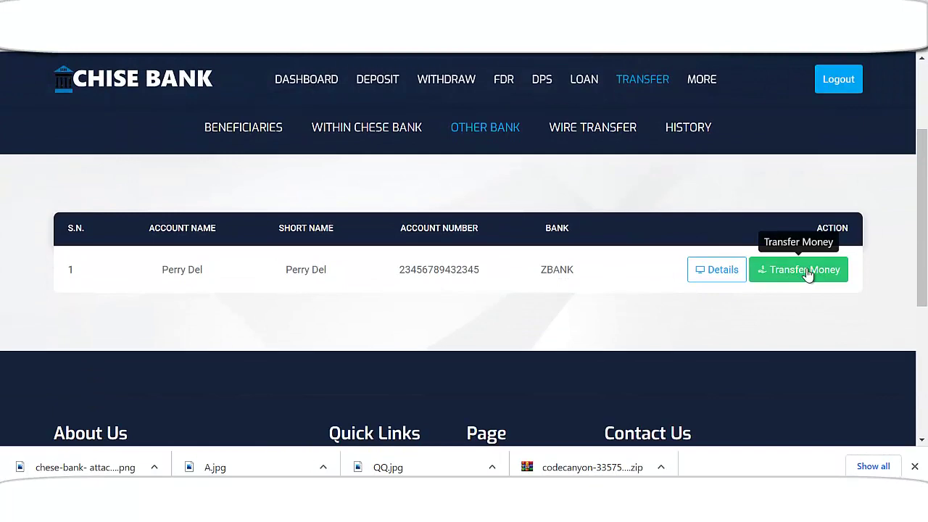
pyautogui.click(611, 129)
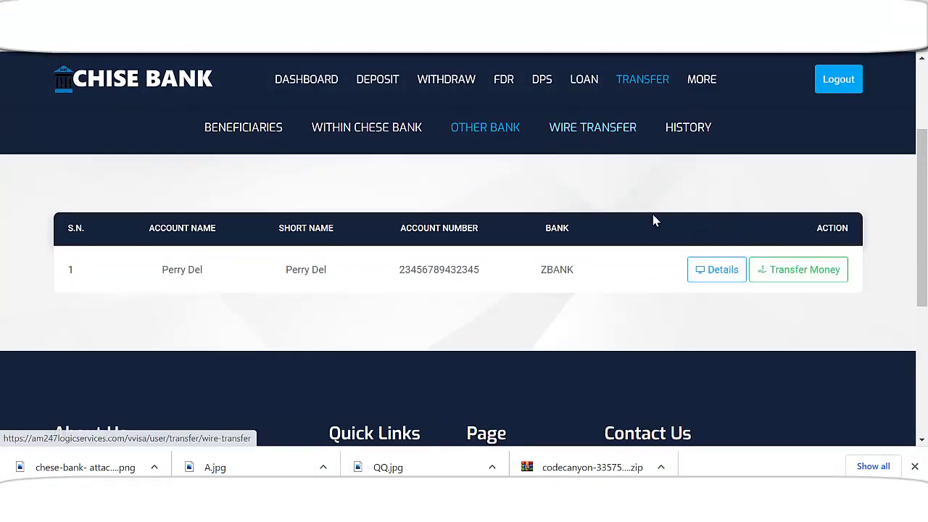
pyautogui.scroll(-3, 489, 290)
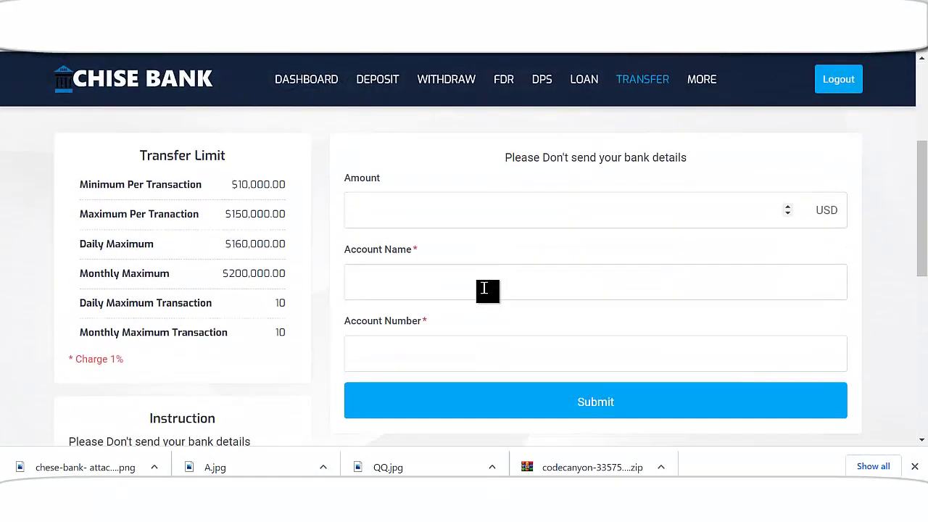
pyautogui.scroll(2, 451, 335)
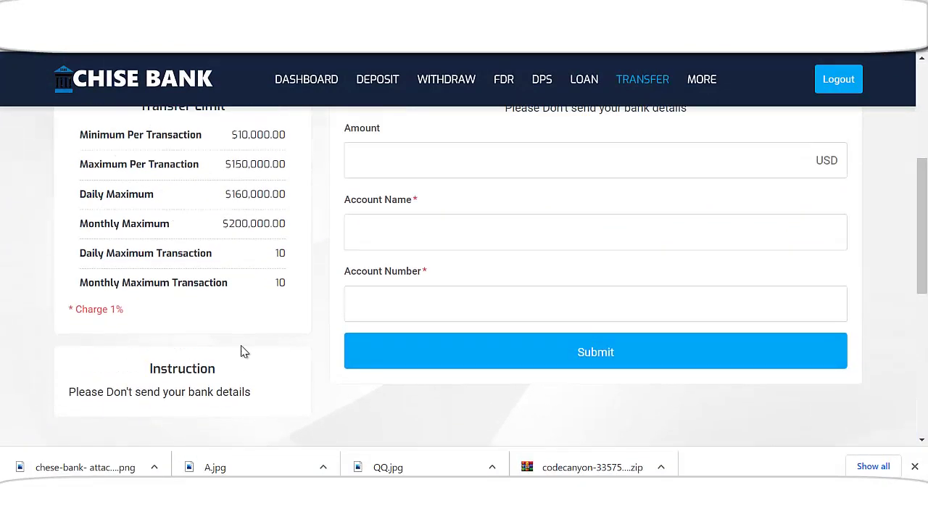
pyautogui.scroll(3, 295, 308)
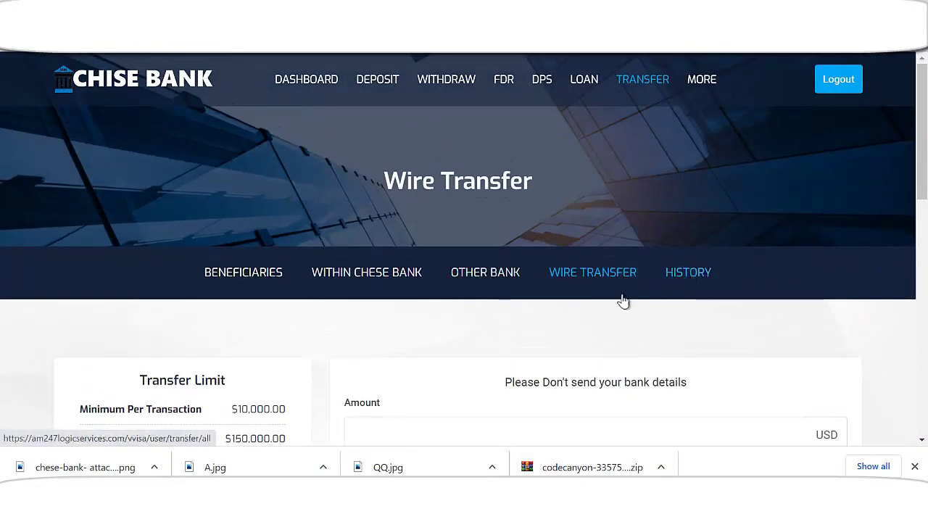
# - Check the Transfer History, whose table shows 'Data not found'
pyautogui.click(621, 297)
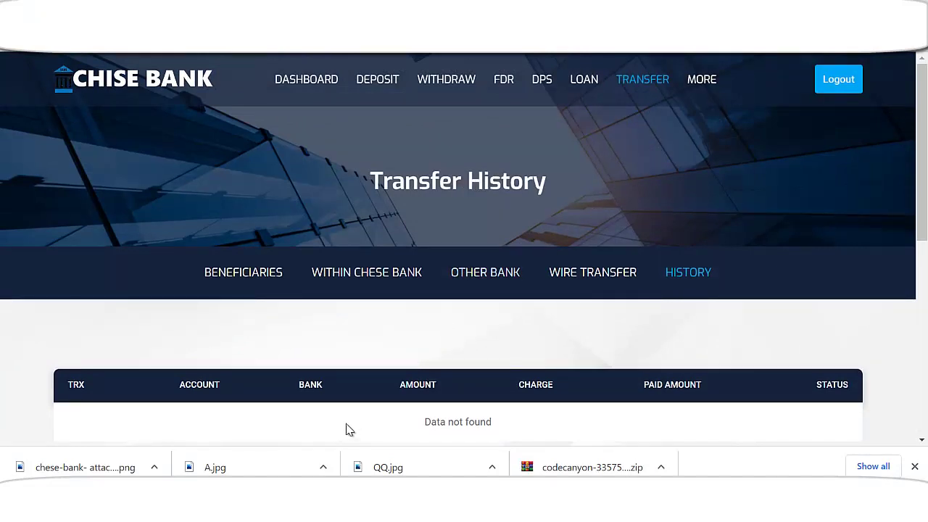
pyautogui.scroll(-1, 338, 331)
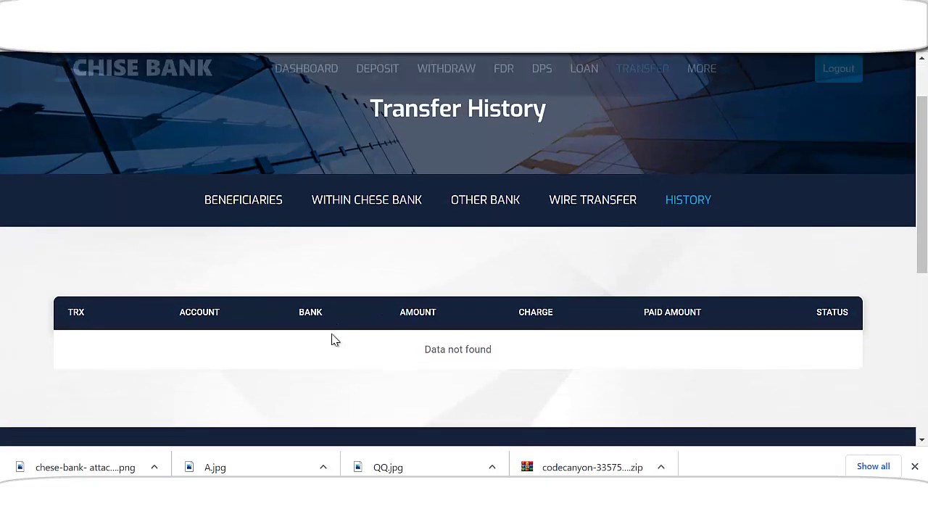
pyautogui.scroll(1, 326, 333)
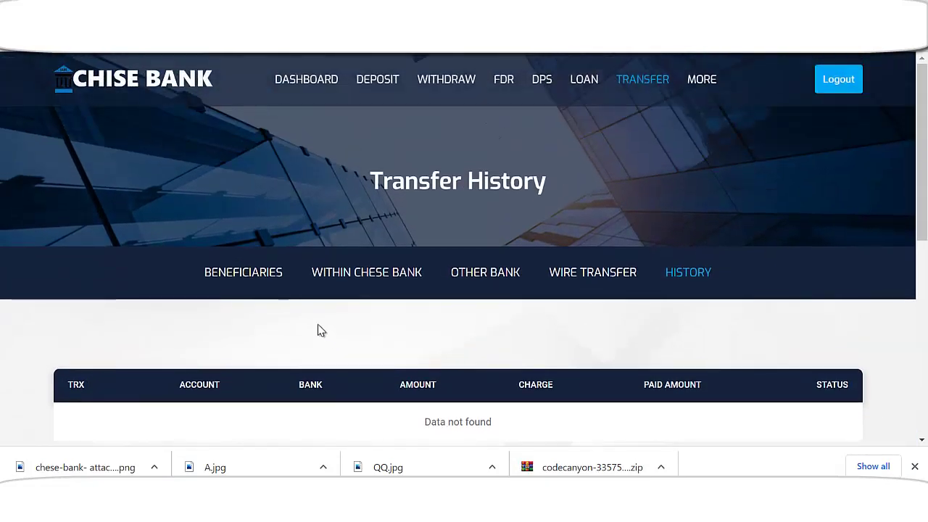
# - Check the deposit history and start a new deposit
pyautogui.click(374, 87)
pyautogui.scroll(-2, 407, 324)
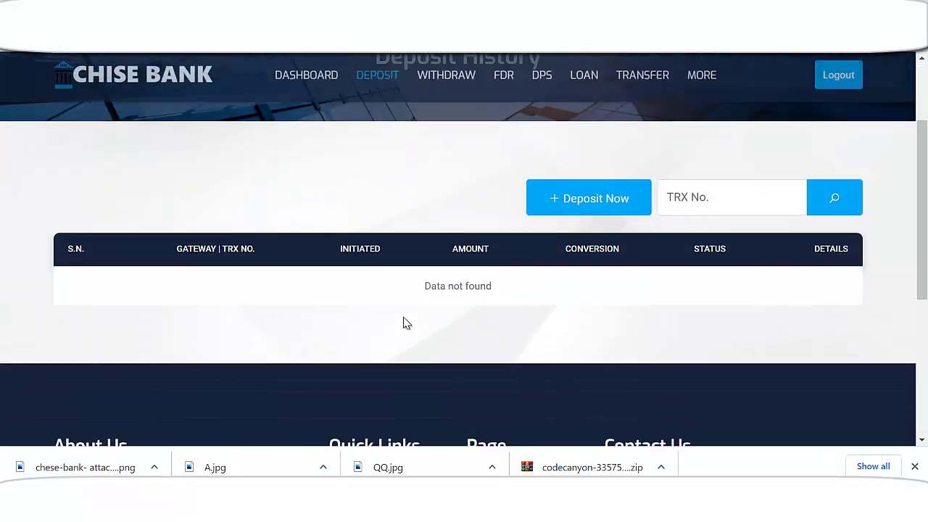
pyautogui.click(580, 192)
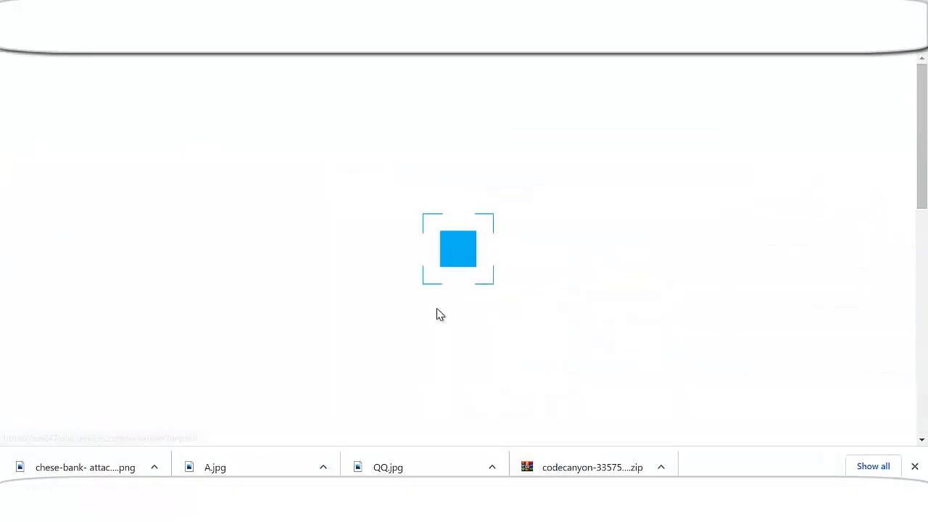
pyautogui.scroll(-2, 404, 328)
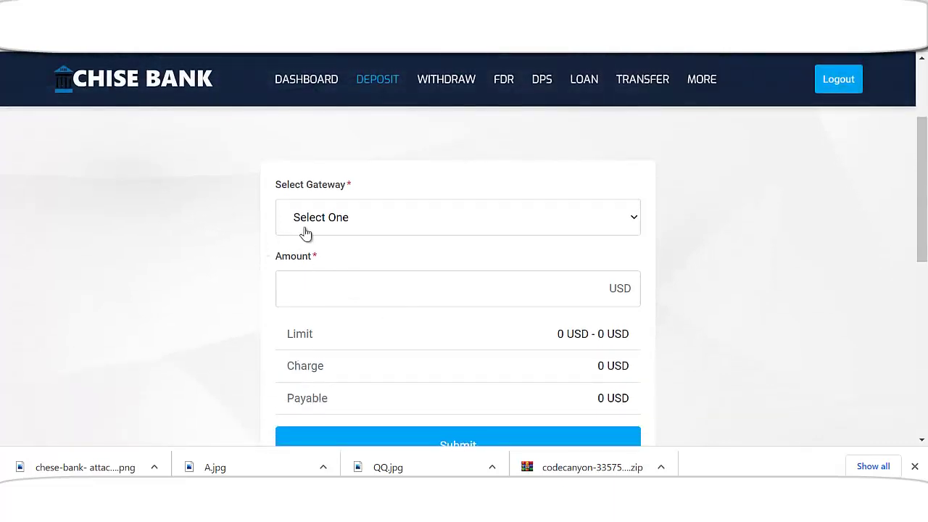
# - Try USDT TRC20 as the deposit gateway, then settle on Paystack
pyautogui.click(336, 222)
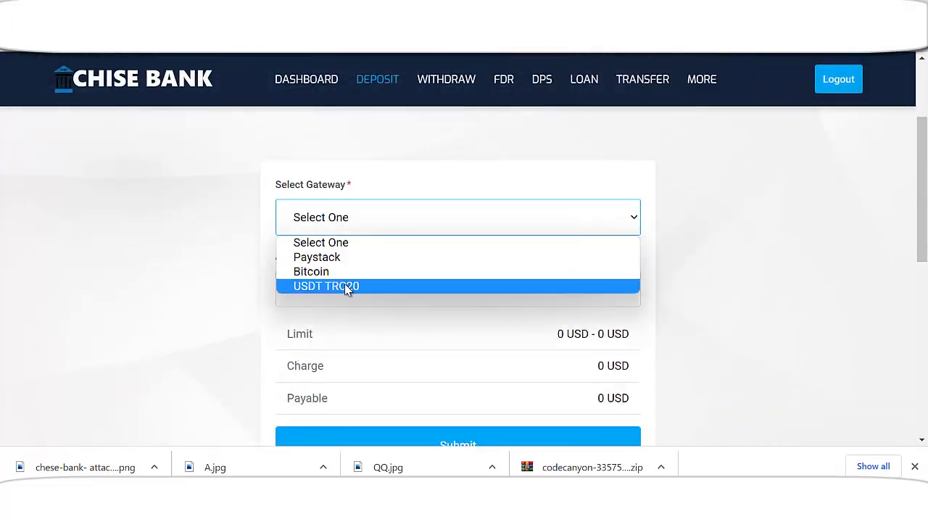
pyautogui.click(326, 258)
pyautogui.scroll(-1, 391, 239)
pyautogui.scroll(1, 352, 208)
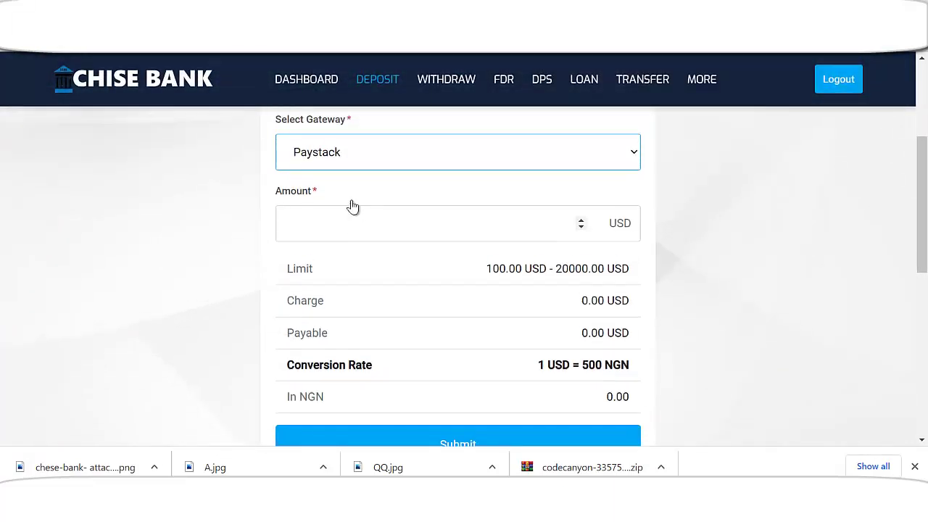
pyautogui.click(333, 215)
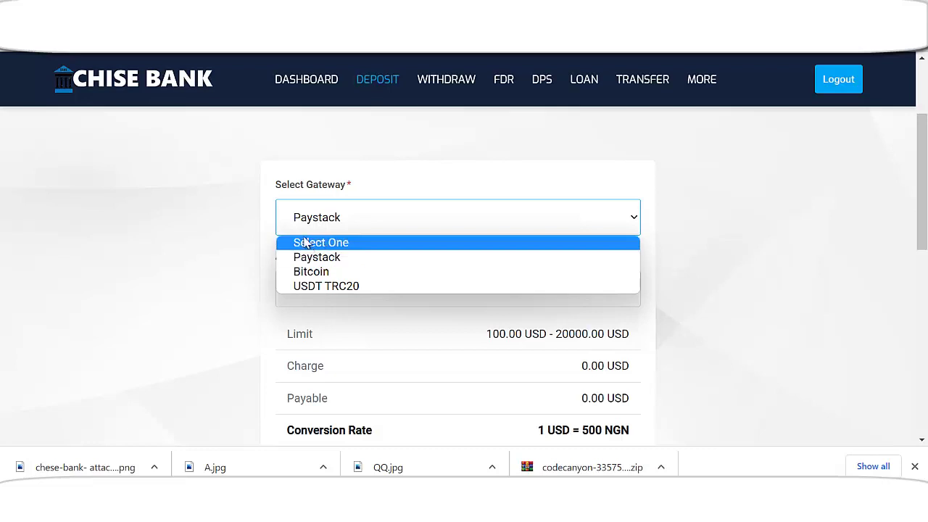
pyautogui.click(307, 229)
pyautogui.click(317, 222)
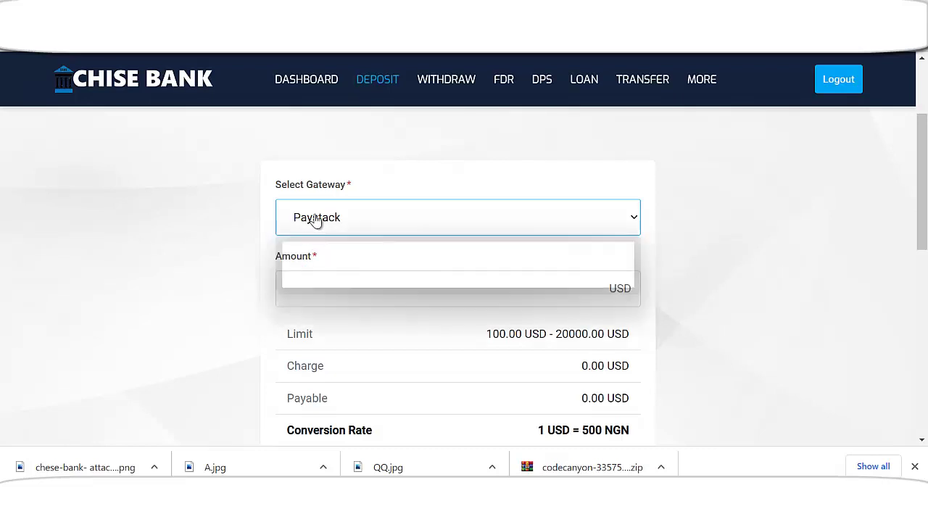
pyautogui.click(316, 223)
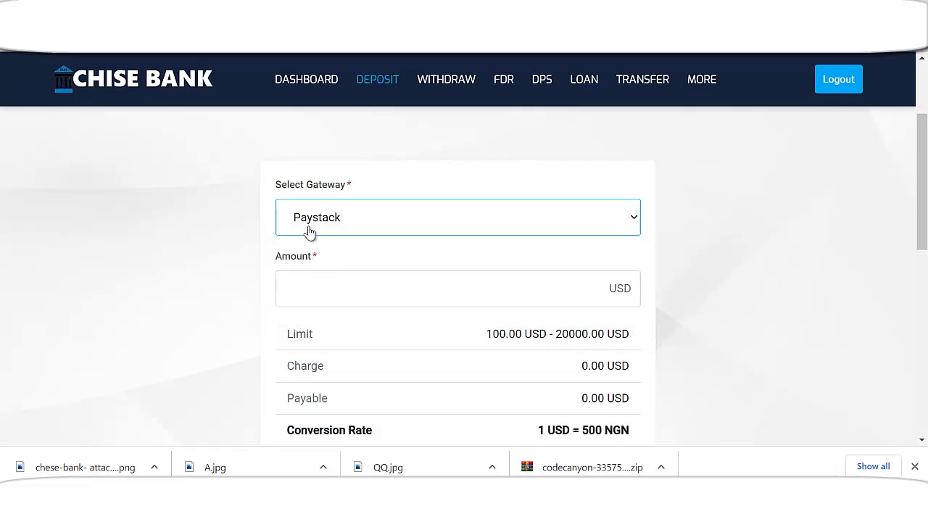
pyautogui.click(311, 231)
pyautogui.click(317, 256)
pyautogui.scroll(-1, 349, 263)
# - Replace the amount 100 with 20000 USD and submit the Paystack deposit
pyautogui.click(338, 221)
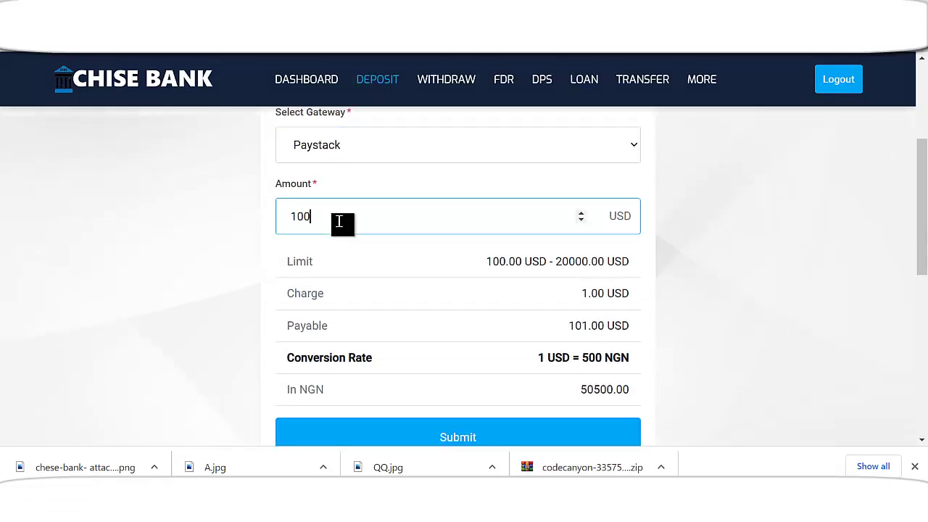
pyautogui.moveTo(337, 220); pyautogui.dragTo(269, 224)
pyautogui.write('2')
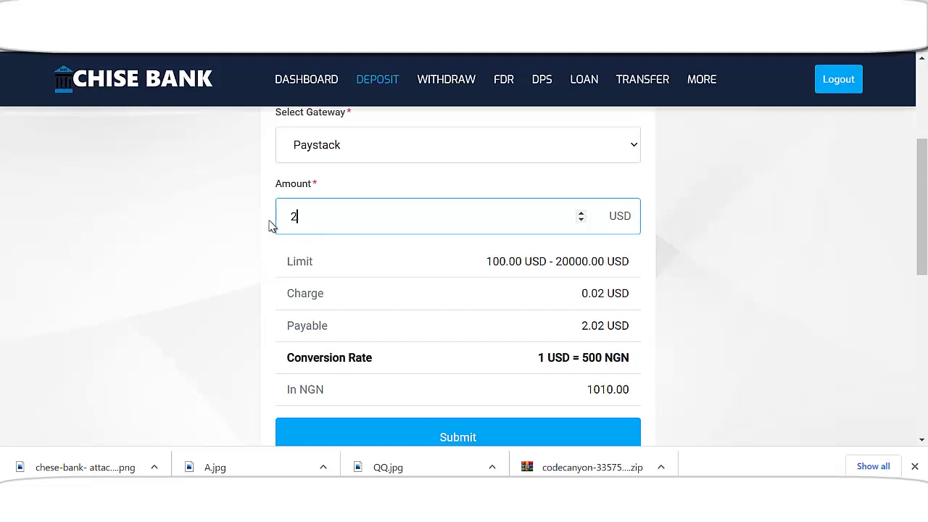
pyautogui.write('0000')
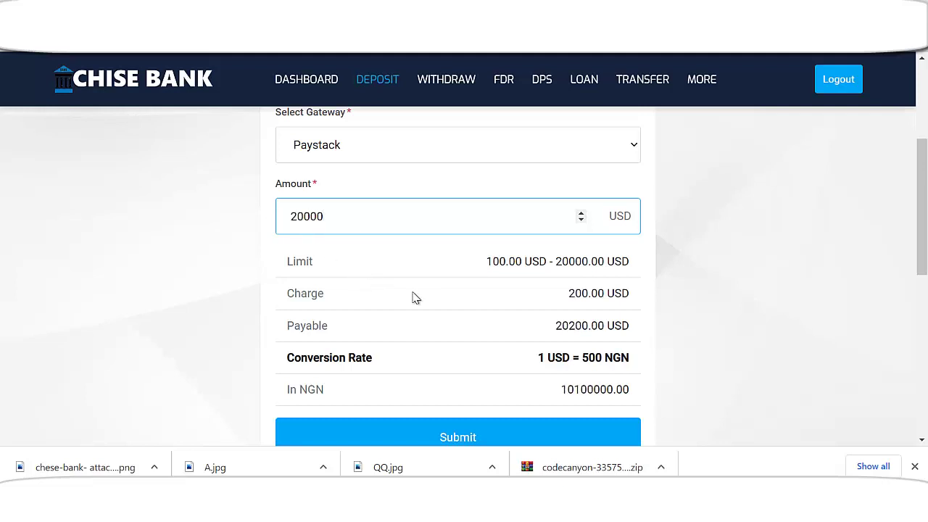
pyautogui.scroll(-1, 414, 319)
pyautogui.scroll(-1, 413, 326)
pyautogui.click(452, 370)
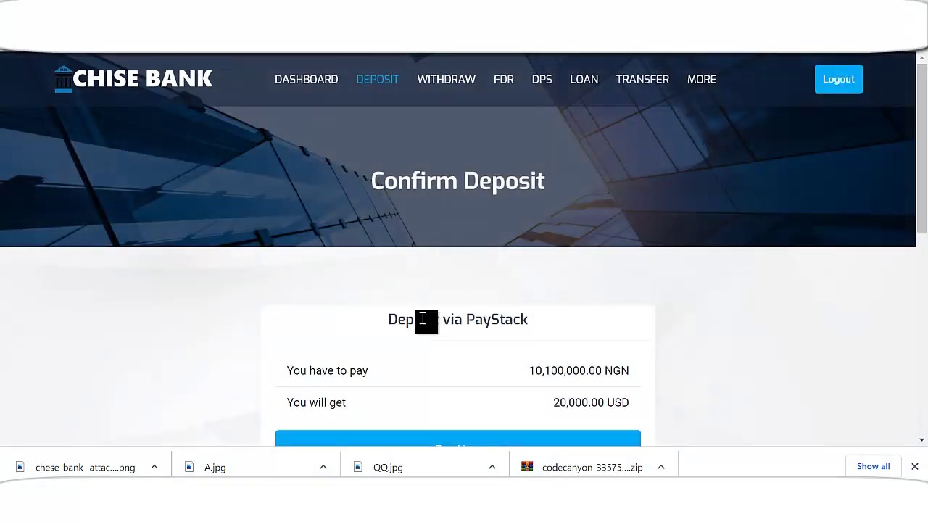
# - Attempt the Paystack payment and dismiss its transaction error
pyautogui.scroll(-3, 450, 323)
pyautogui.click(464, 234)
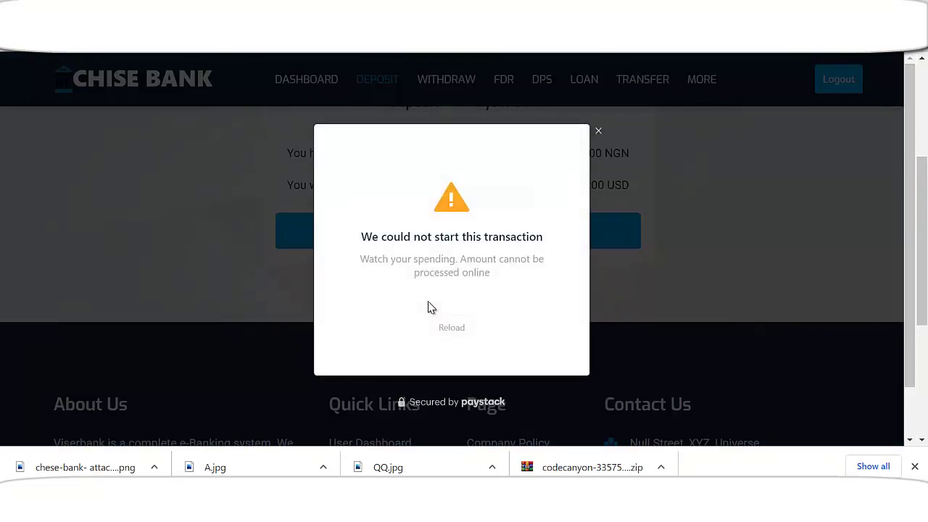
pyautogui.click(599, 132)
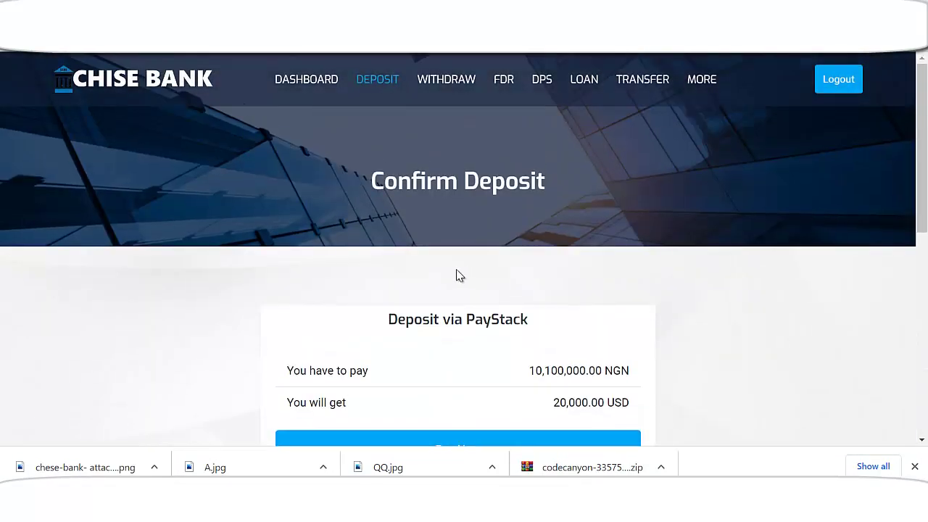
pyautogui.scroll(-1, 435, 290)
pyautogui.scroll(1, 463, 238)
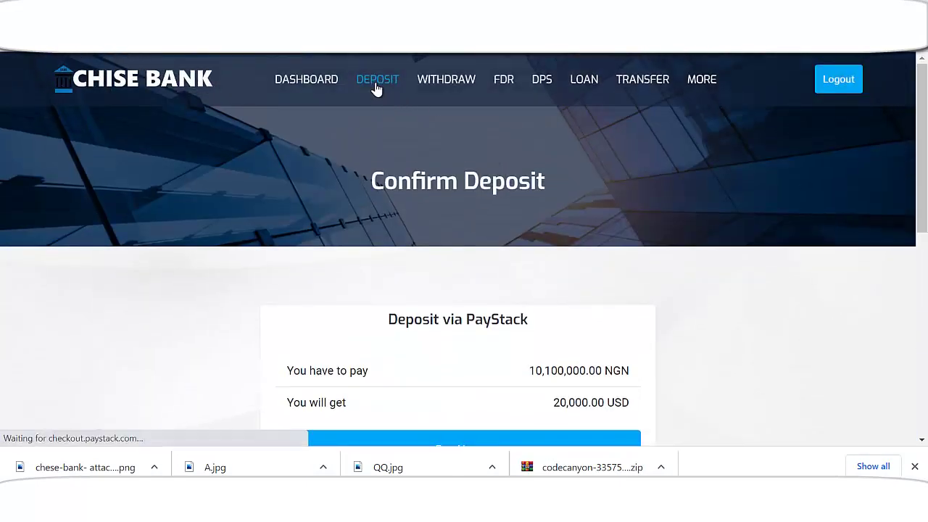
# - Submit a 20000 USD deposit through USDT TRC20, getting the 'Please follow deposit limit' rejection
pyautogui.scroll(-2, 399, 288)
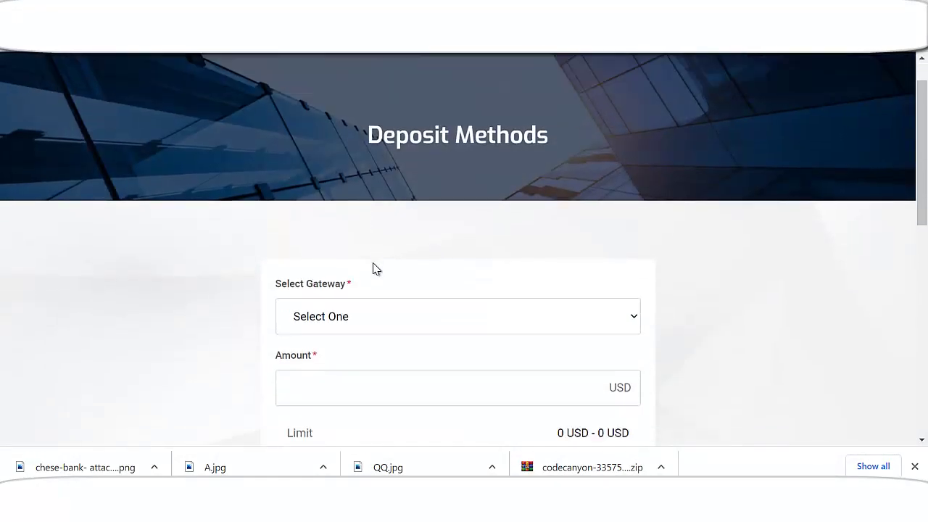
pyautogui.scroll(-2, 375, 268)
pyautogui.click(346, 217)
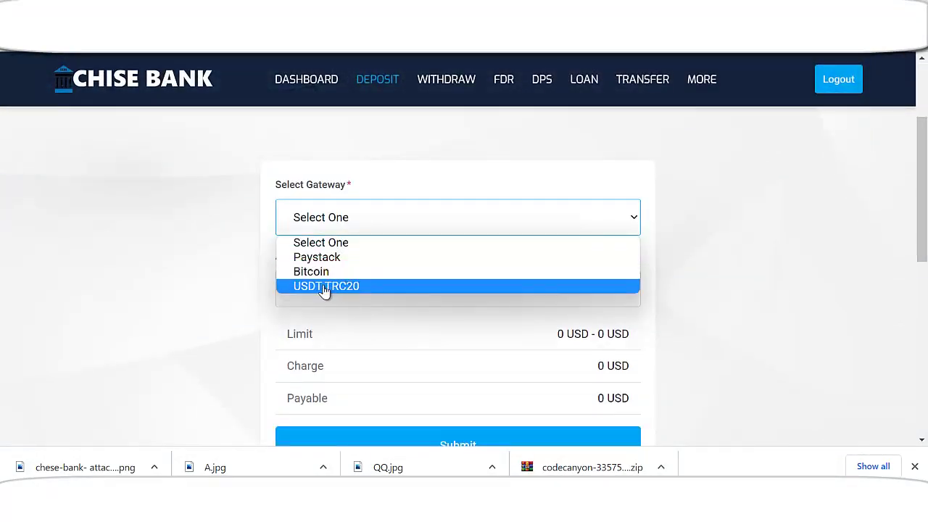
pyautogui.click(326, 286)
pyautogui.scroll(-1, 383, 266)
pyautogui.click(369, 226)
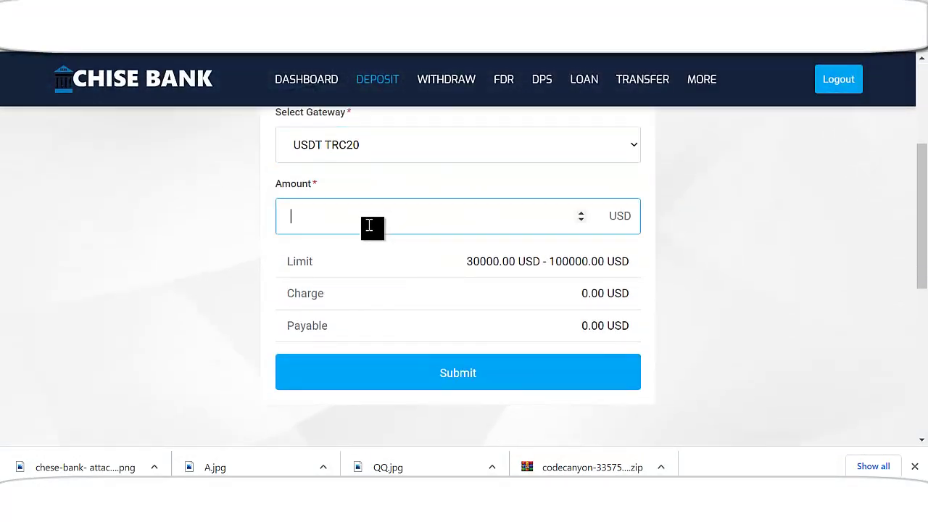
pyautogui.write('2000')
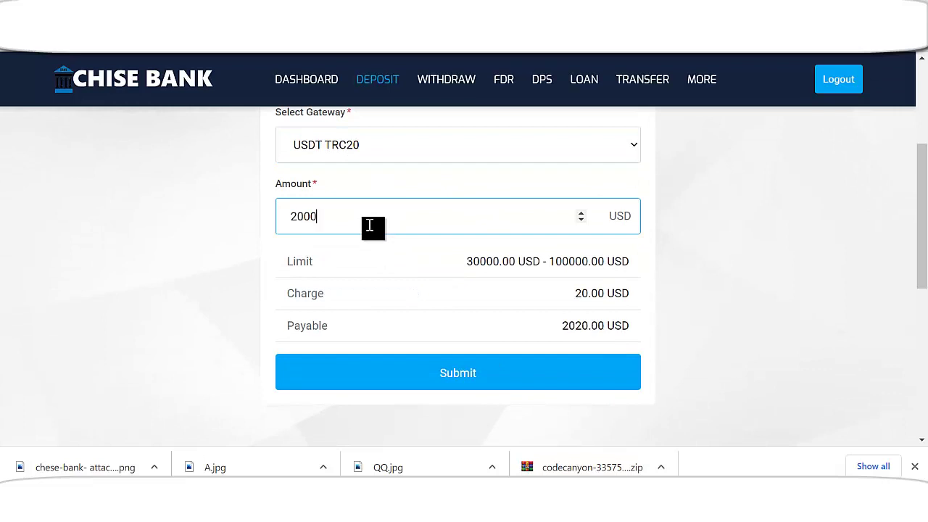
pyautogui.write('0')
pyautogui.scroll(-1, 426, 268)
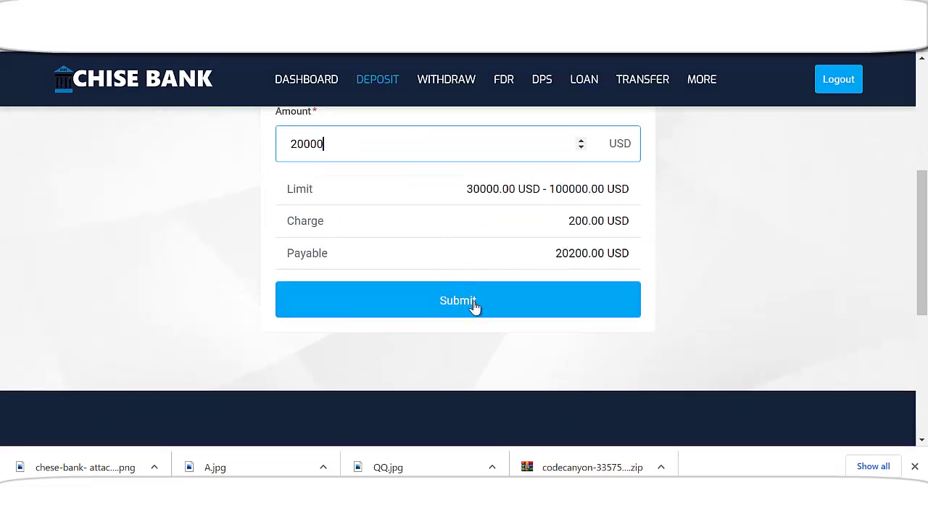
pyautogui.click(472, 305)
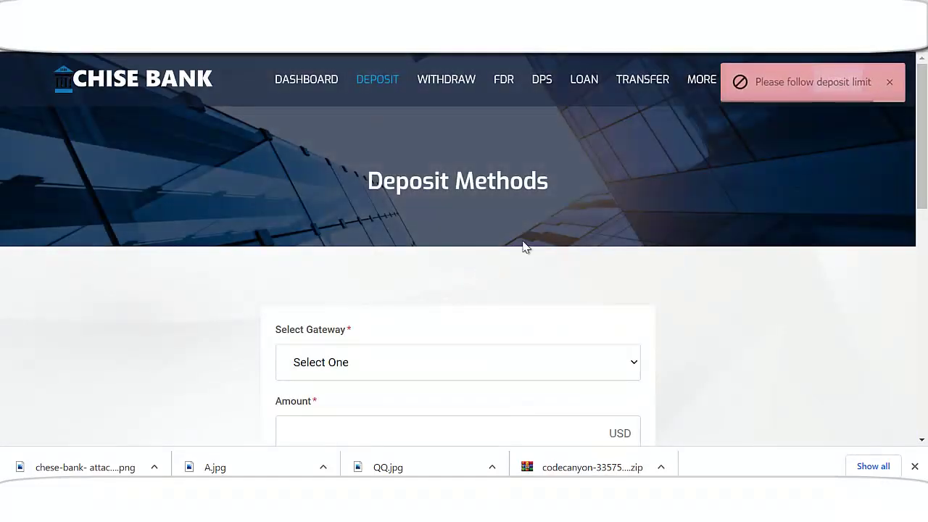
pyautogui.scroll(-1, 428, 330)
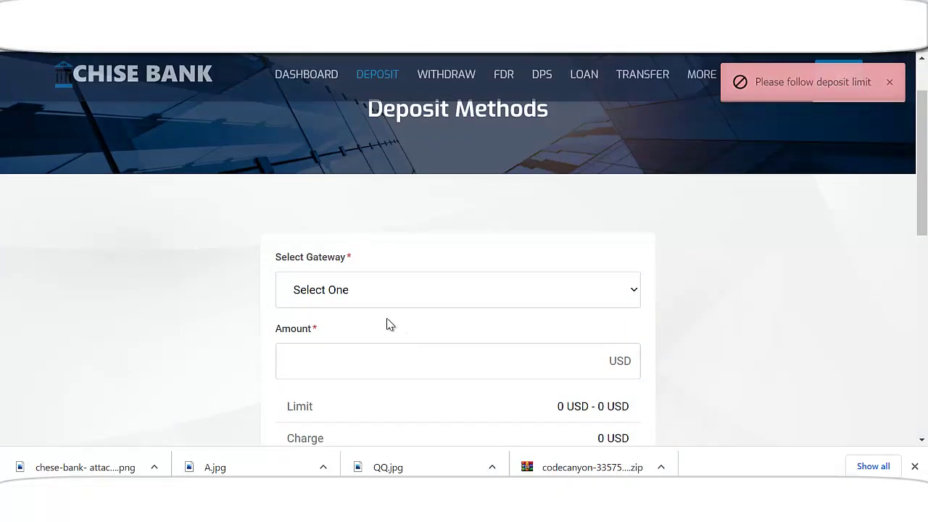
pyautogui.scroll(-1, 357, 311)
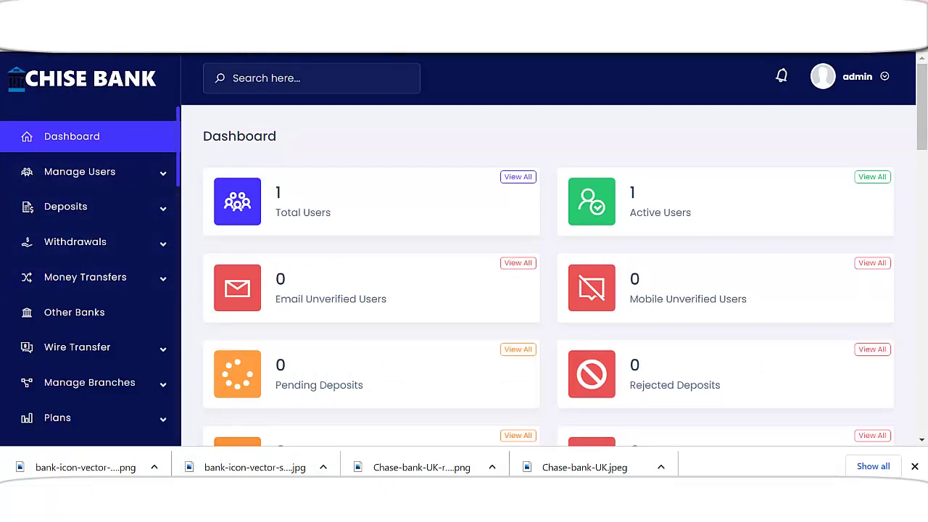
pyautogui.scroll(-3, 280, 152)
pyautogui.scroll(3, 390, 379)
pyautogui.scroll(-4, 143, 287)
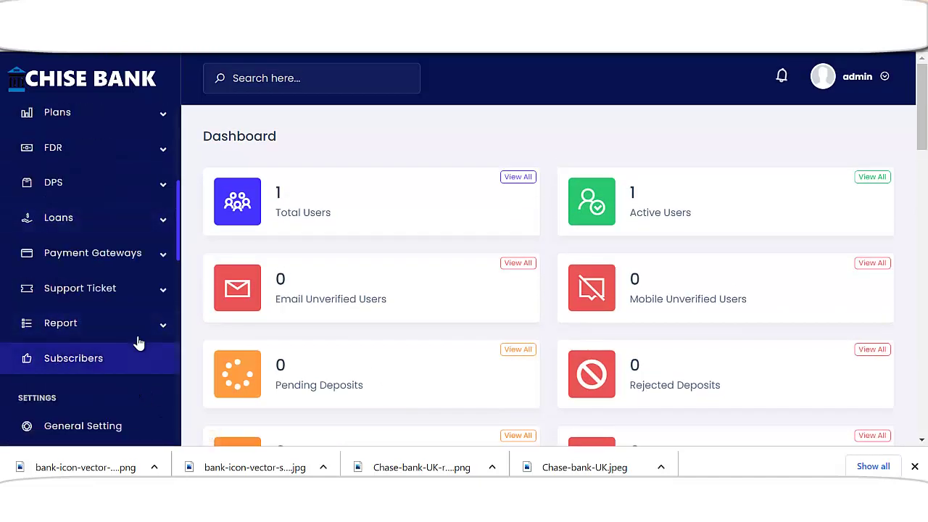
pyautogui.click(127, 253)
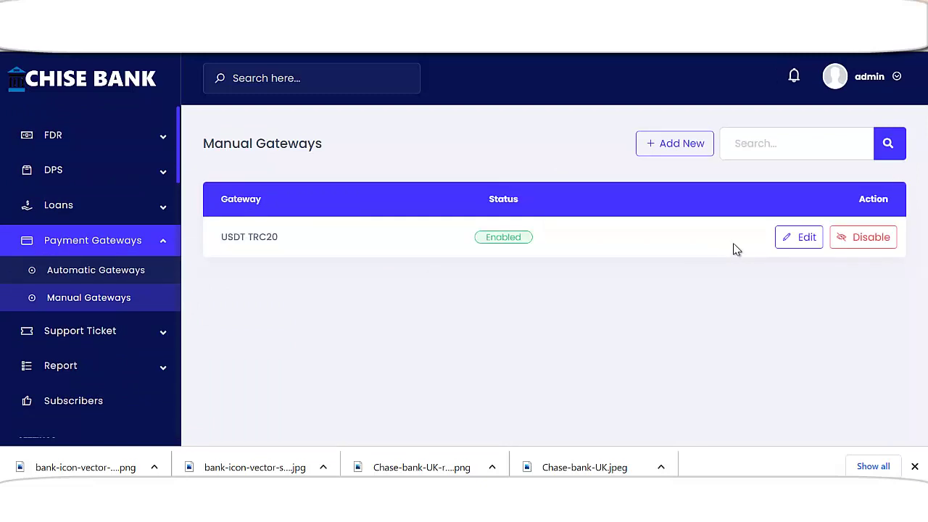
pyautogui.click(798, 239)
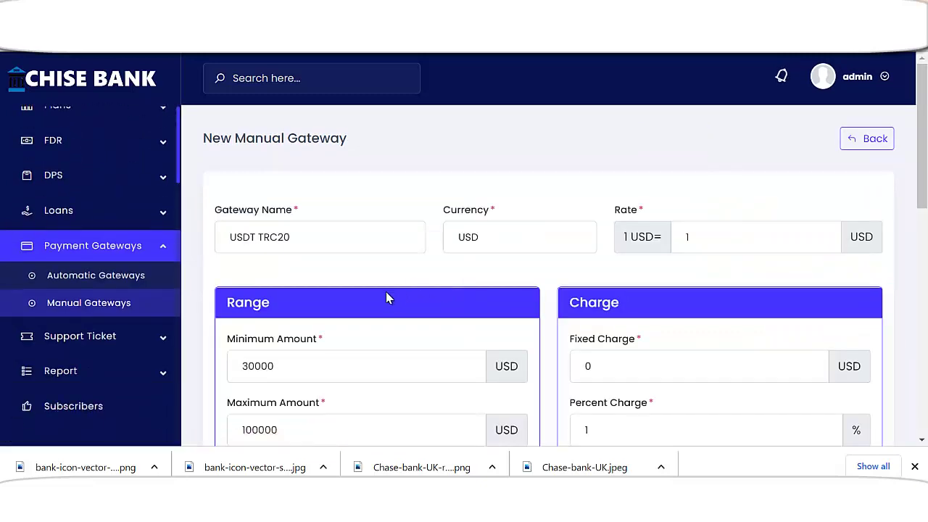
pyautogui.scroll(-2, 386, 298)
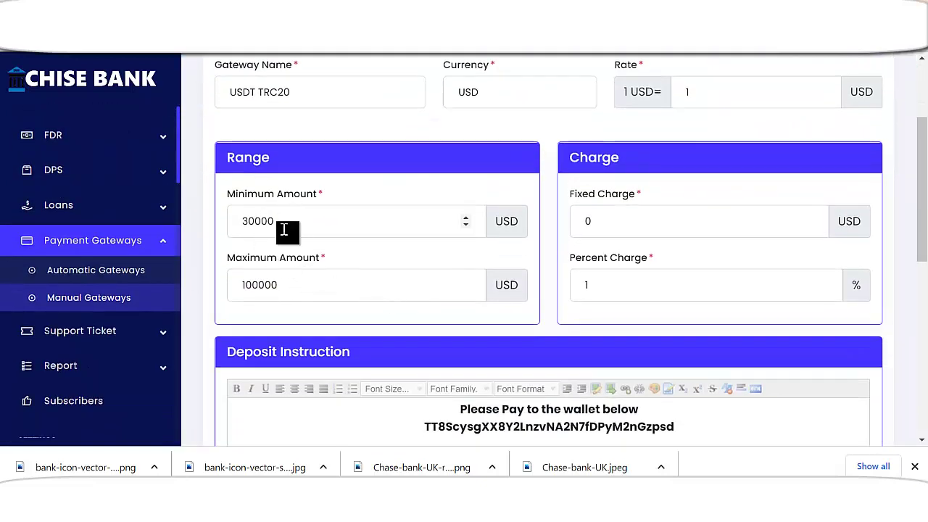
pyautogui.moveTo(253, 221); pyautogui.dragTo(236, 221)
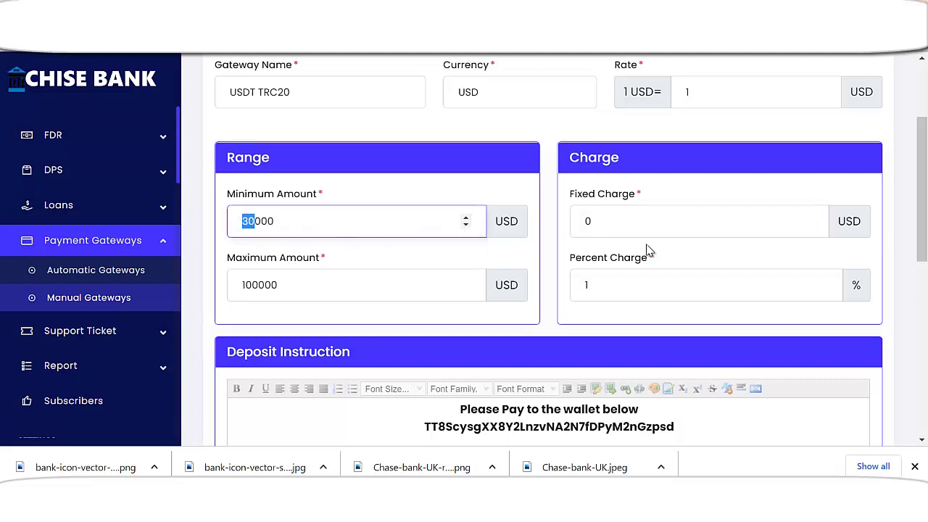
pyautogui.scroll(-2, 573, 306)
pyautogui.click(573, 305)
pyautogui.click(454, 346)
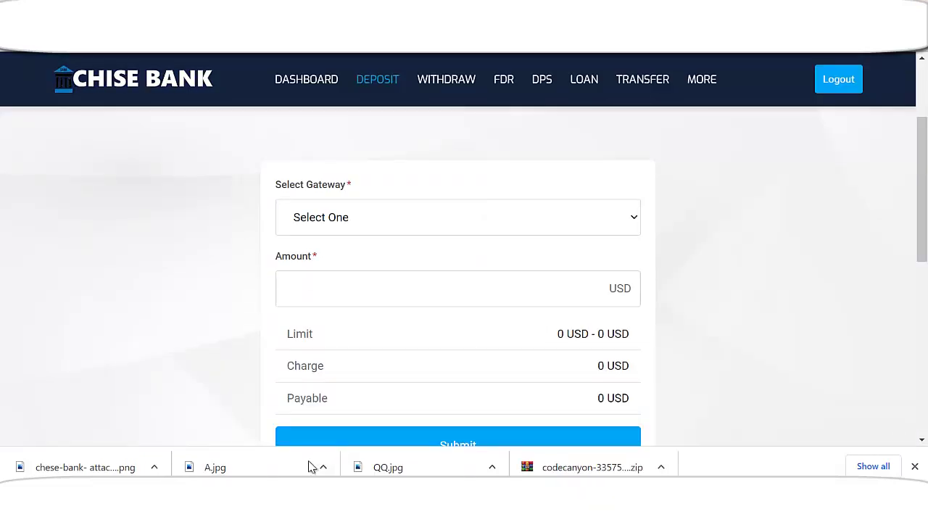
# - Select USDT TRC20 as the deposit gateway and place the cursor in the Amount field
pyautogui.click(397, 224)
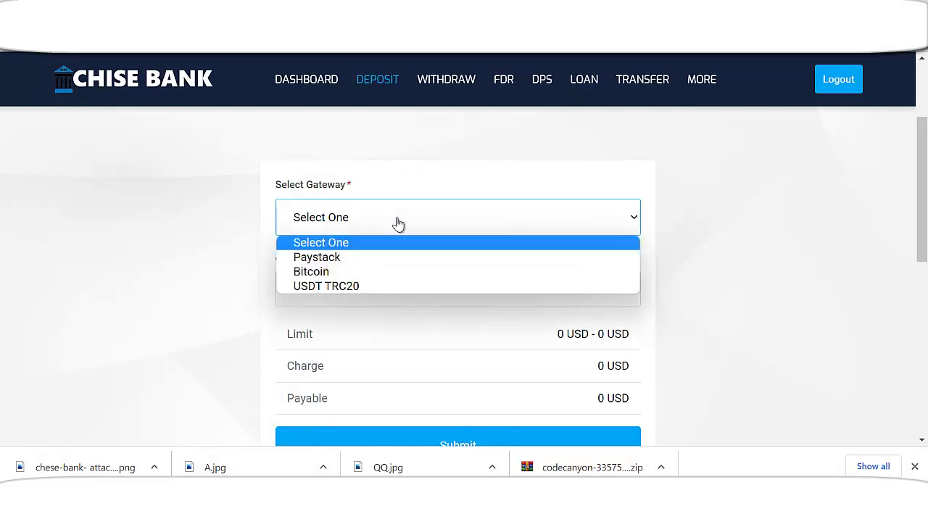
pyautogui.click(333, 285)
pyautogui.click(369, 287)
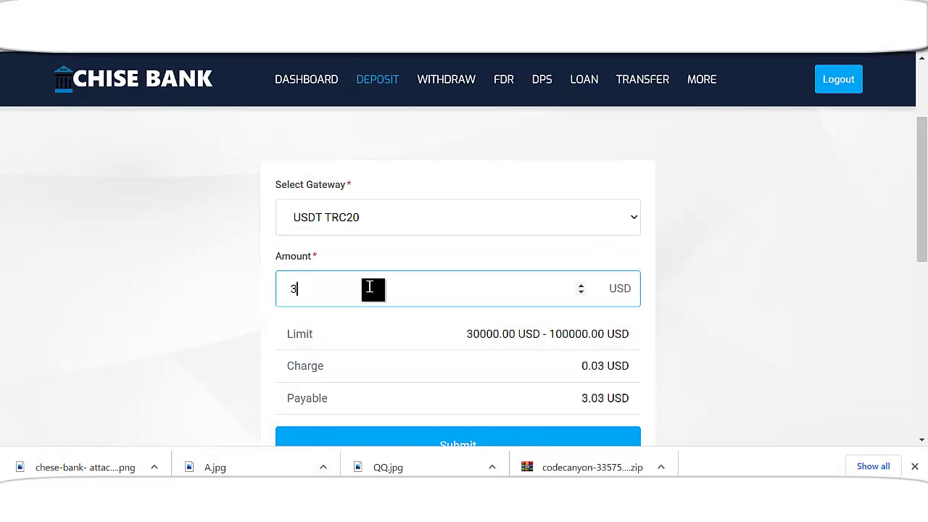
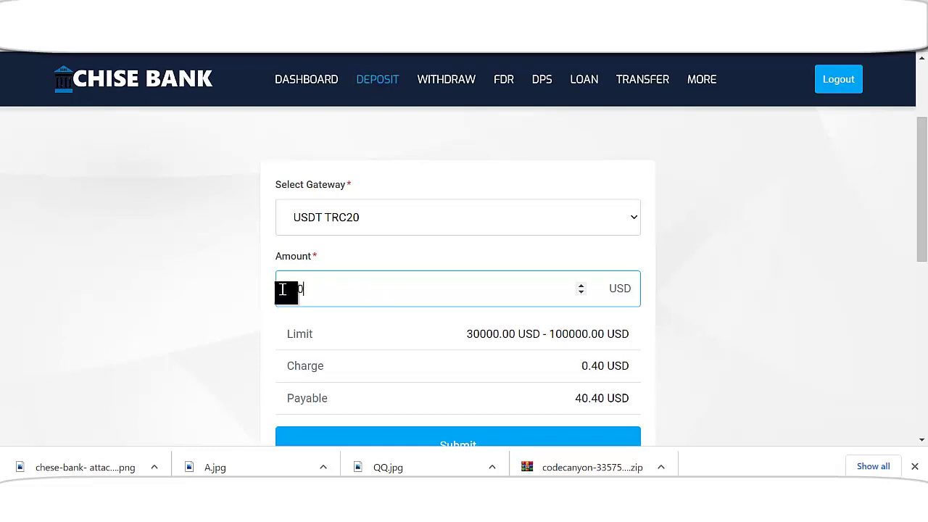
# - Submit a 40000 USD USDT TRC20 deposit, noting the 400.00 USD charge (40,400.00 to pay)
pyautogui.write('0000')
pyautogui.scroll(-2, 549, 321)
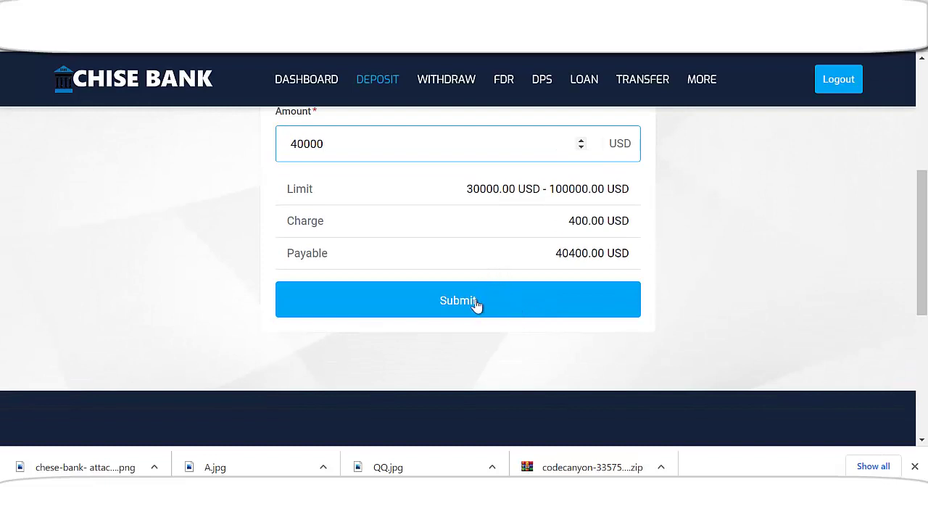
pyautogui.moveTo(566, 225); pyautogui.dragTo(604, 221)
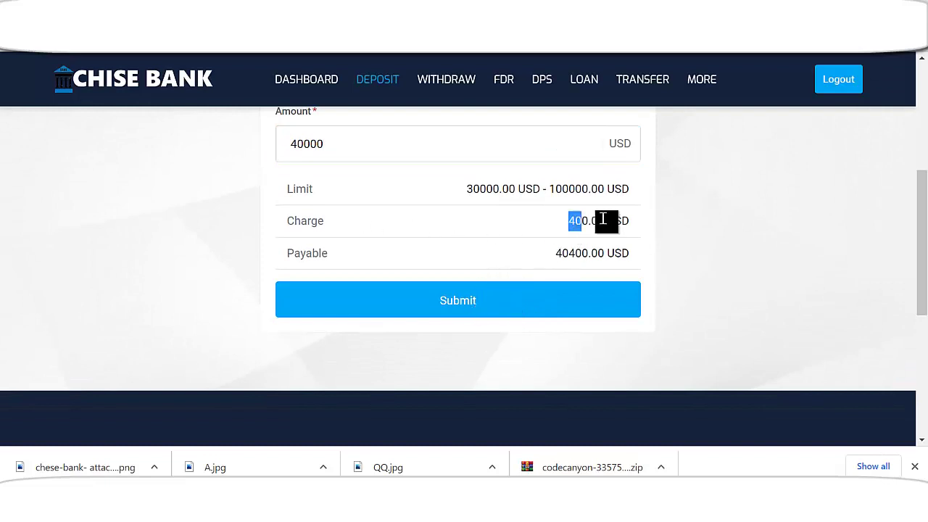
pyautogui.click(477, 300)
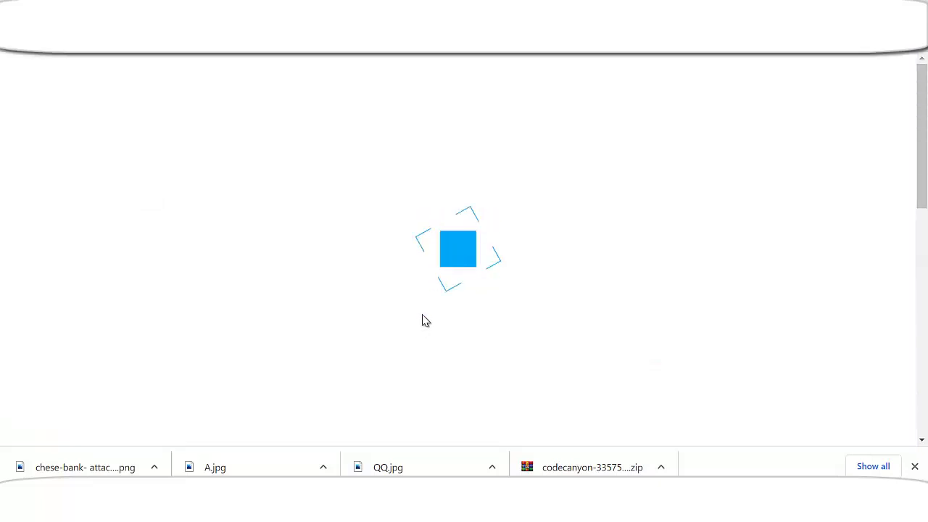
pyautogui.scroll(-2, 458, 311)
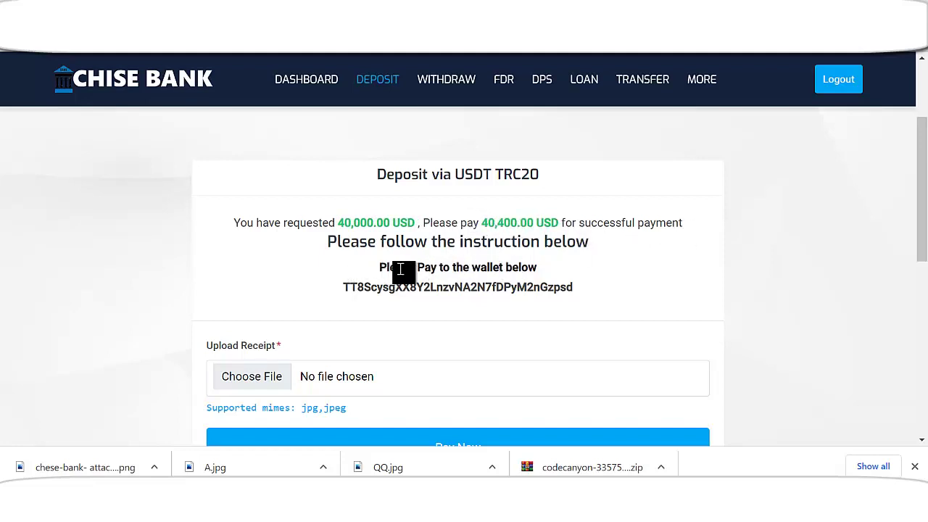
# - Select the deposit's wallet address and compare it with the admin gateway's deposit instruction
pyautogui.moveTo(379, 268); pyautogui.dragTo(542, 269)
pyautogui.click(424, 291)
pyautogui.doubleClick(425, 291)
pyautogui.scroll(-1, 361, 394)
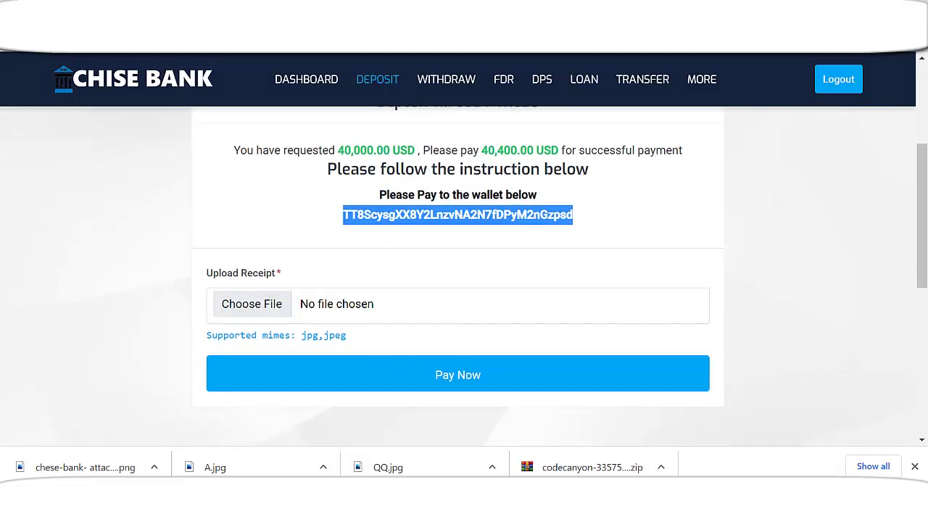
pyautogui.hotkey('alt', 'Tab')
pyautogui.moveTo(423, 284); pyautogui.dragTo(689, 283)
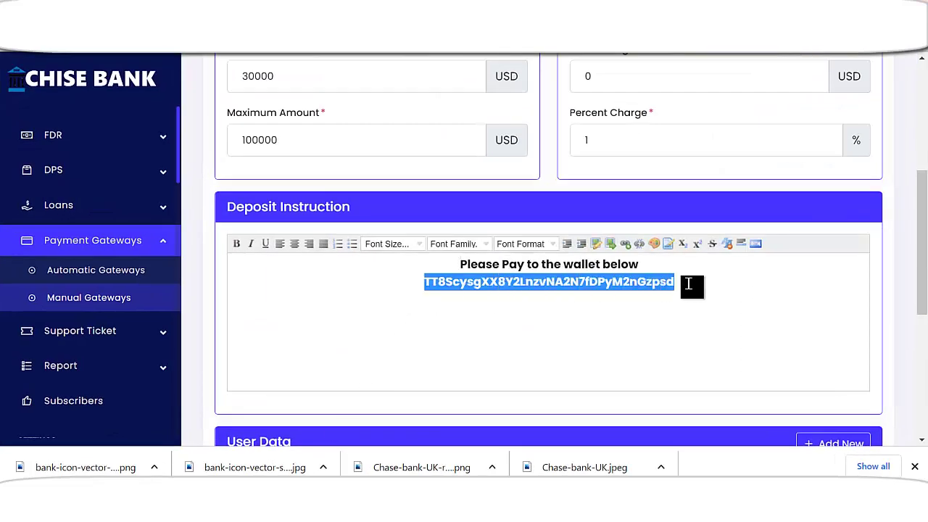
pyautogui.click(661, 287)
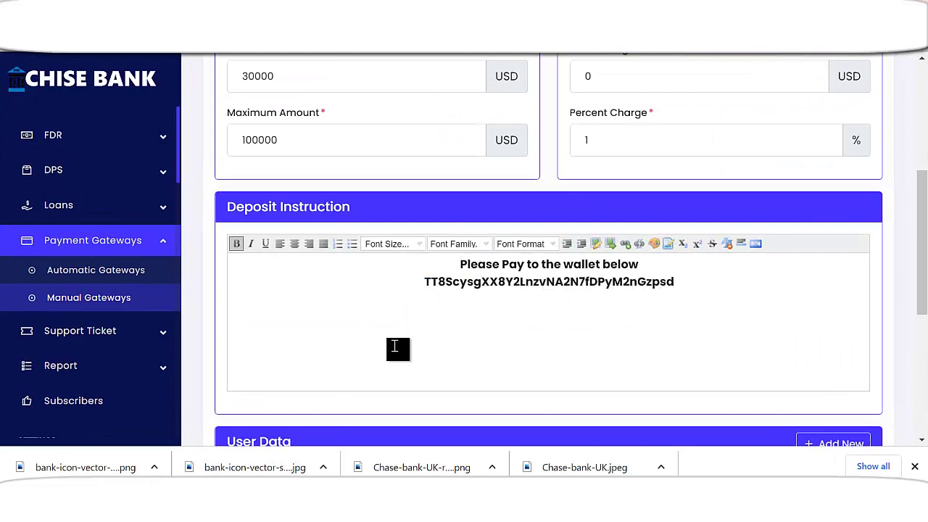
pyautogui.hotkey('alt', 'Tab')
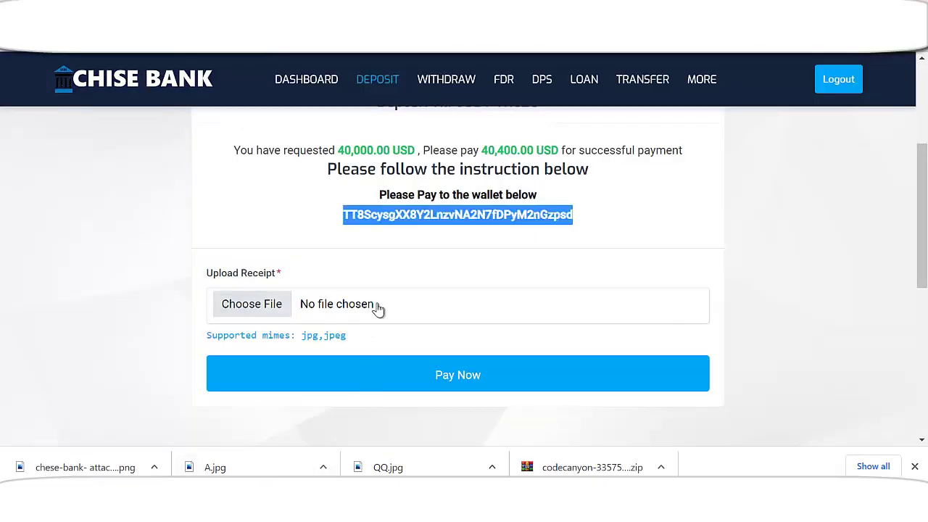
# - Attach the SHAKA POLYTECHNIC image as the receipt and pay the 40,400.00 USD deposit
pyautogui.click(287, 306)
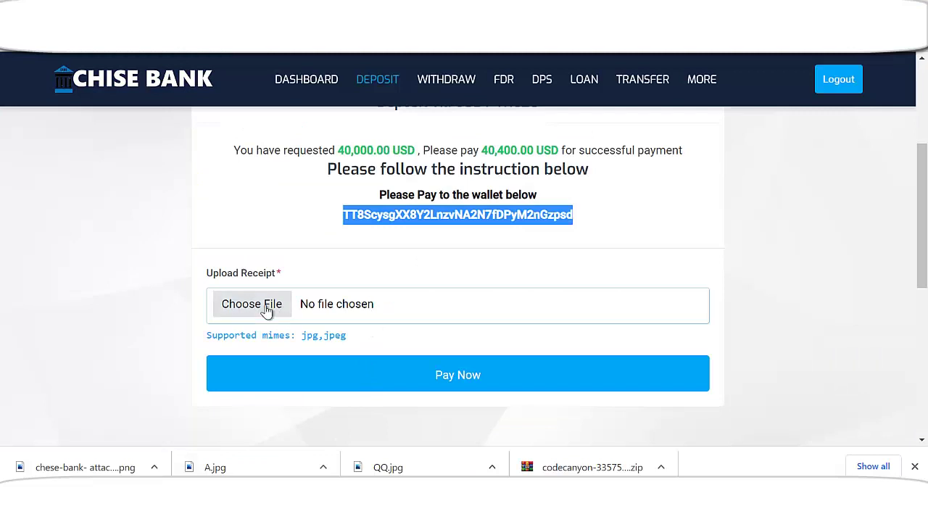
pyautogui.scroll(-3, 305, 203)
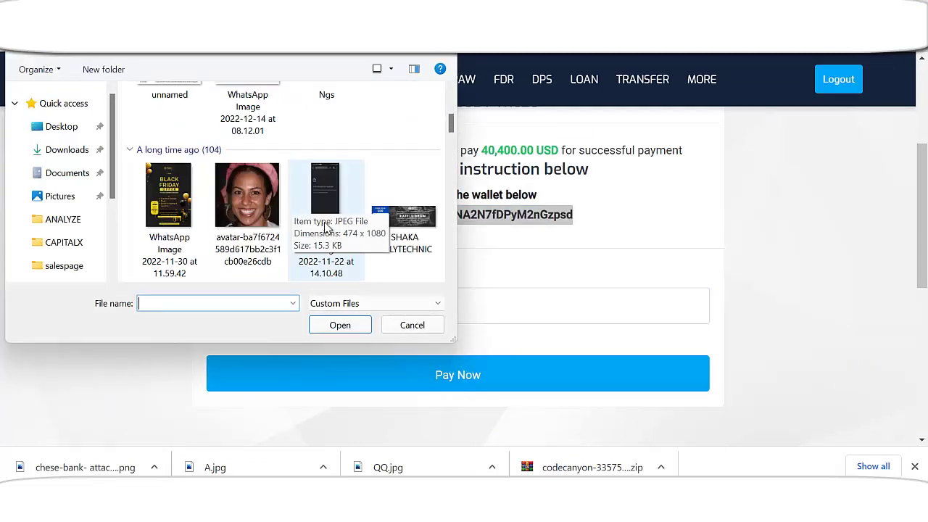
pyautogui.doubleClick(406, 215)
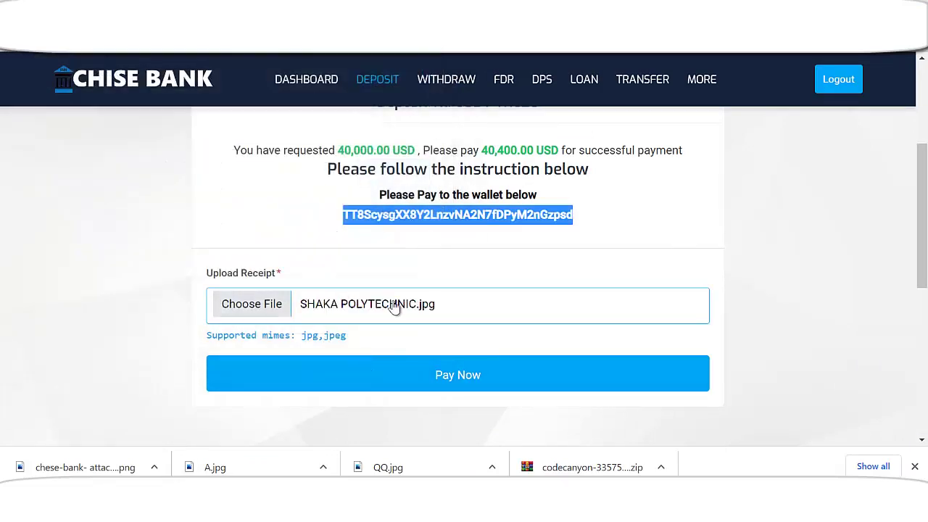
pyautogui.scroll(-2, 421, 307)
pyautogui.click(457, 232)
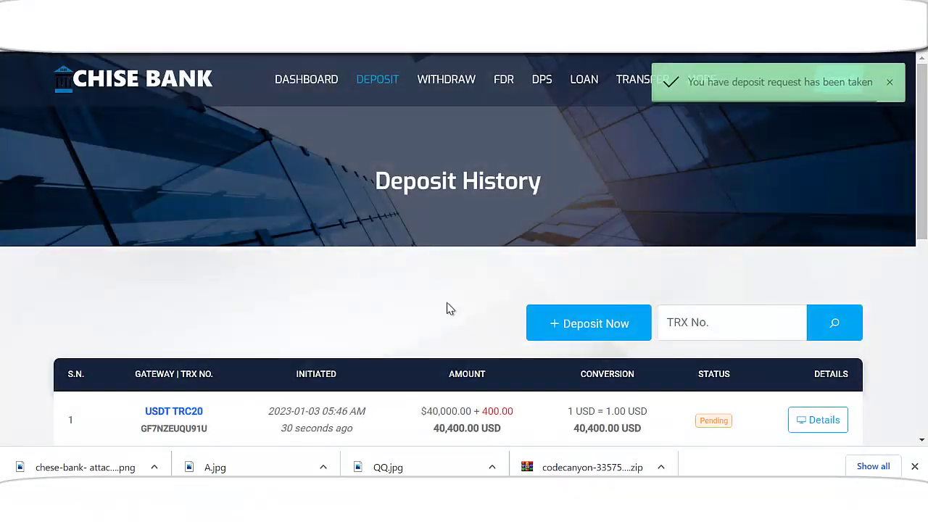
# - Check the new Pending deposit's details in Deposit History
pyautogui.scroll(-2, 491, 307)
pyautogui.click(820, 283)
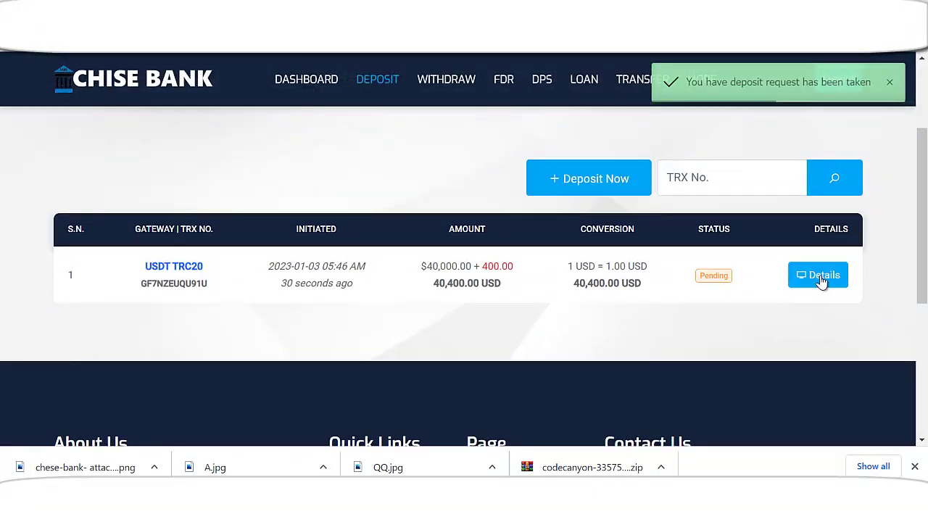
pyautogui.click(625, 223)
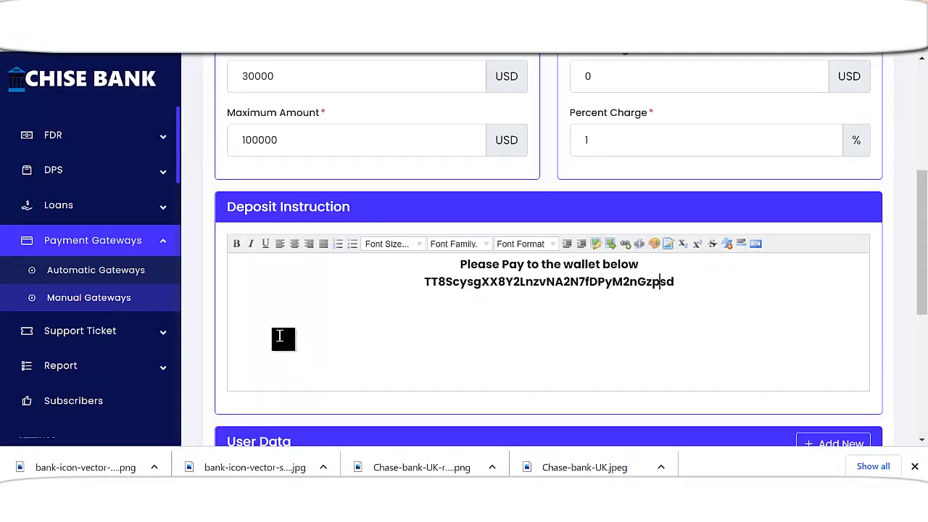
pyautogui.scroll(1, 239, 333)
pyautogui.scroll(5, 105, 378)
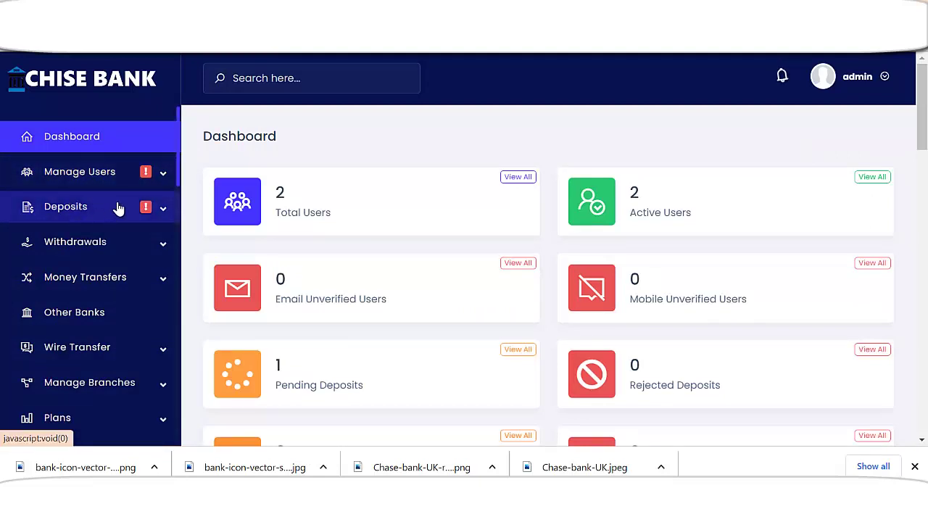
# - From Deposits > Pending Deposits, approve the 40,000 USD USDT TRC20 deposit
pyautogui.click(112, 209)
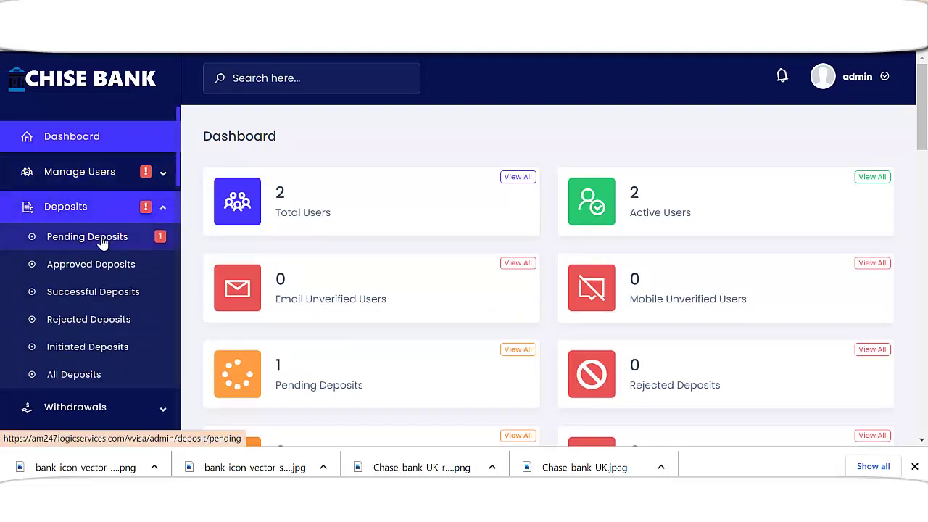
pyautogui.click(114, 240)
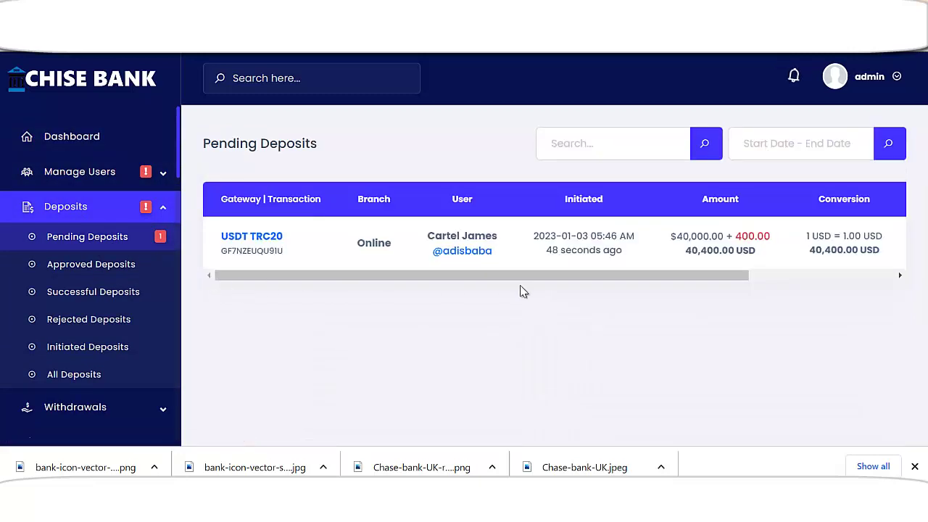
pyautogui.moveTo(708, 279); pyautogui.dragTo(848, 281)
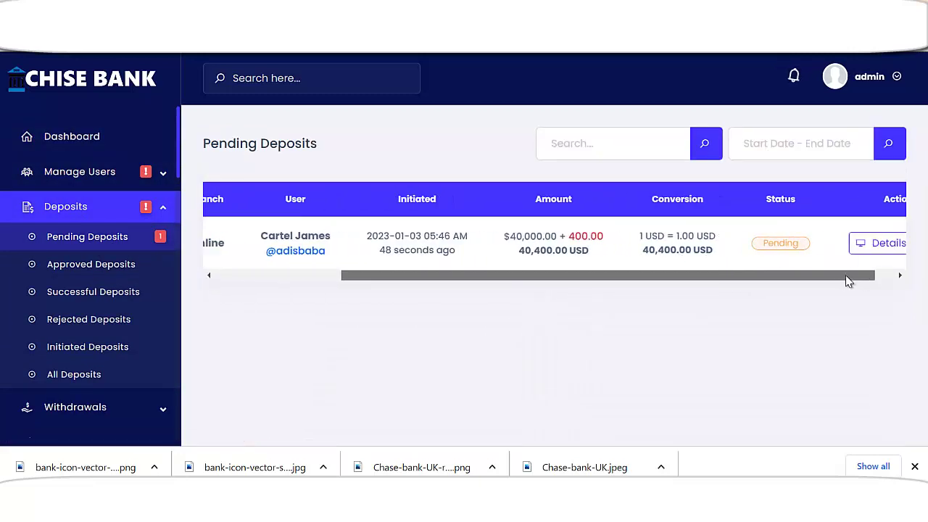
pyautogui.click(867, 250)
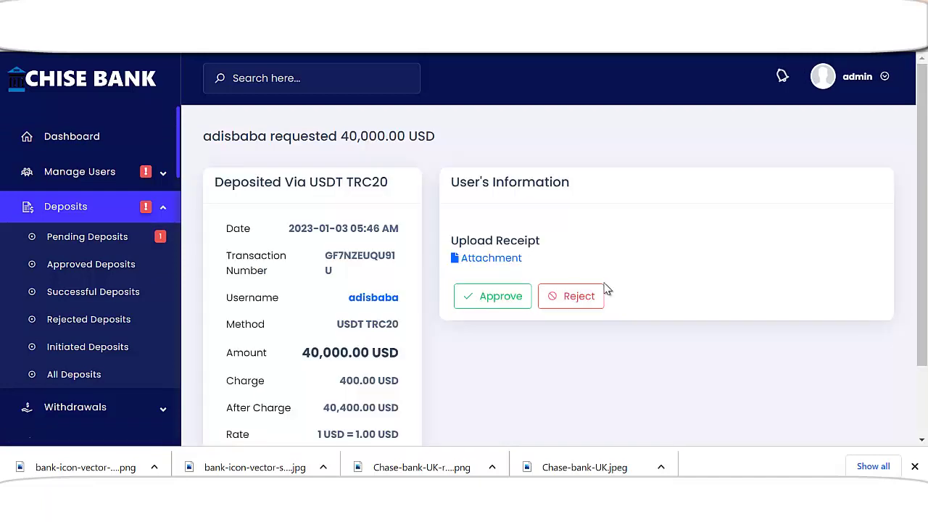
pyautogui.scroll(-2, 557, 303)
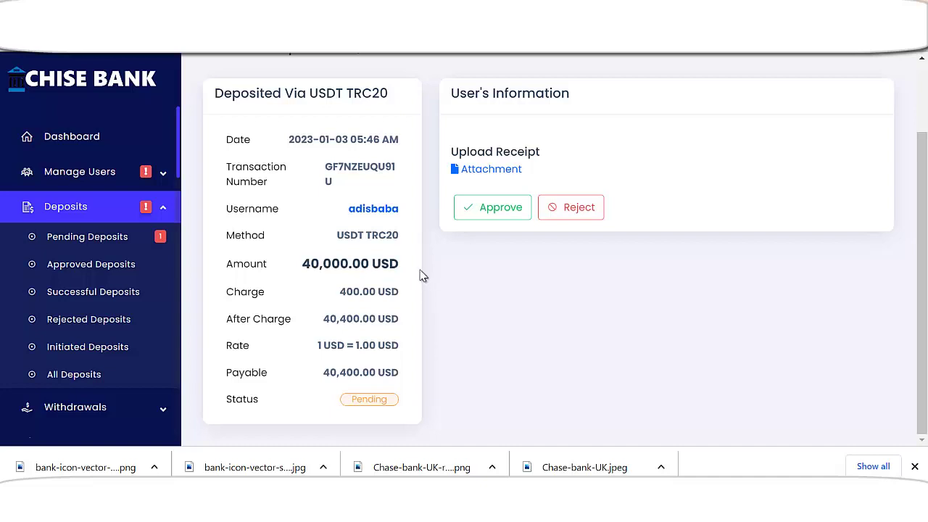
pyautogui.click(500, 212)
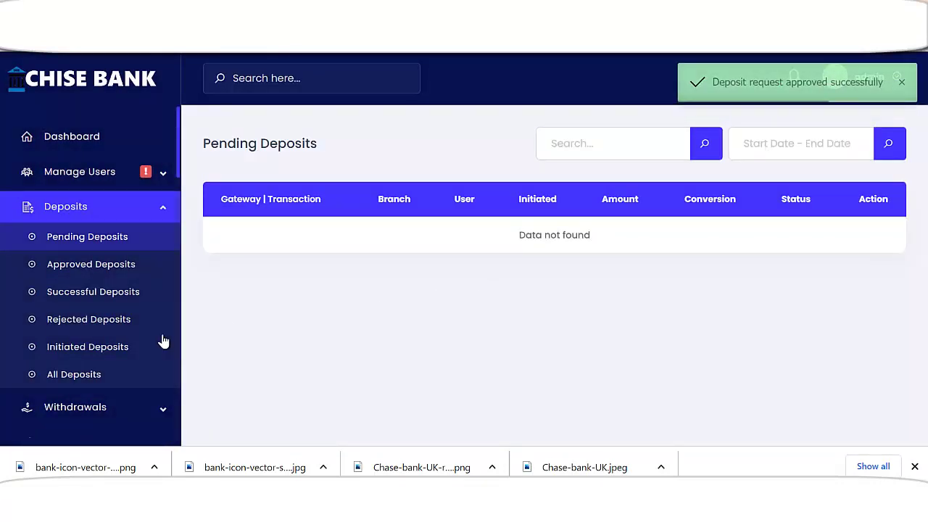
pyautogui.scroll(-2, 123, 263)
# - Open the KYC pending user, switch KYC from Unverified to Verified and save their details
pyautogui.scroll(2, 145, 199)
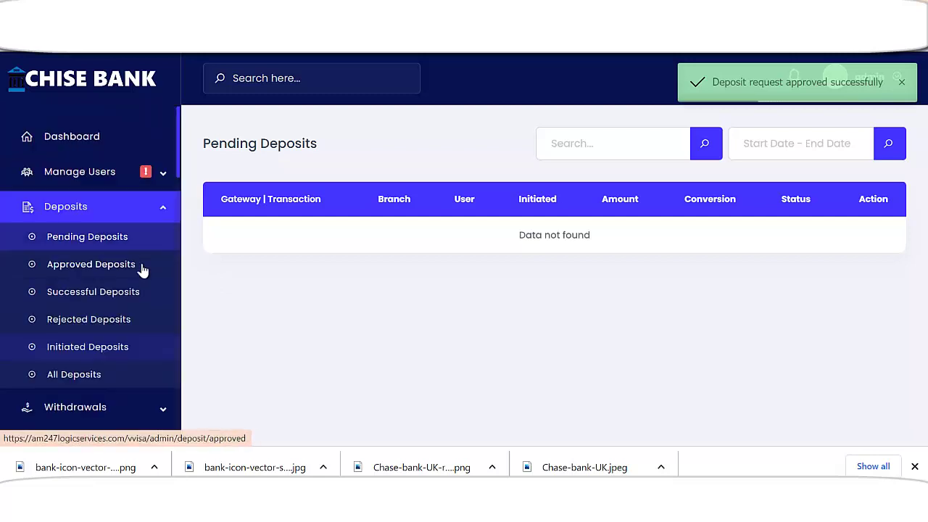
pyautogui.click(98, 174)
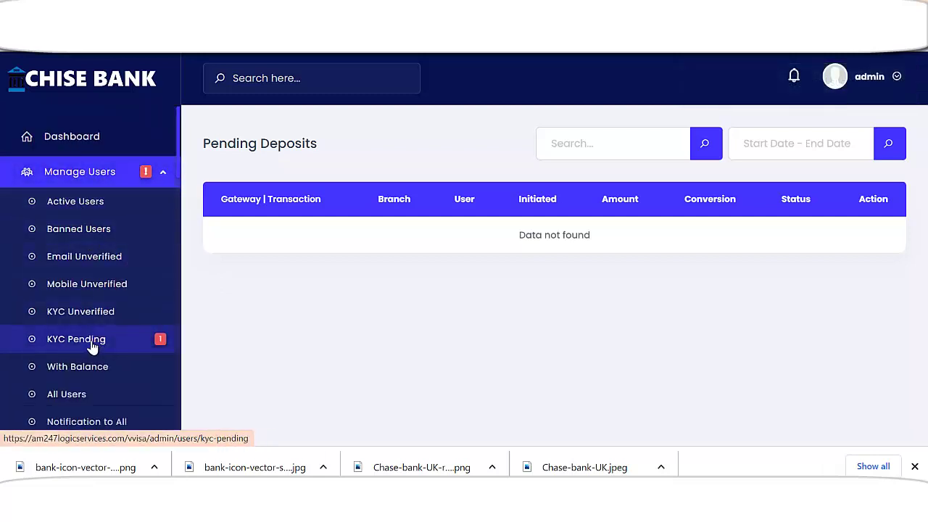
pyautogui.click(93, 347)
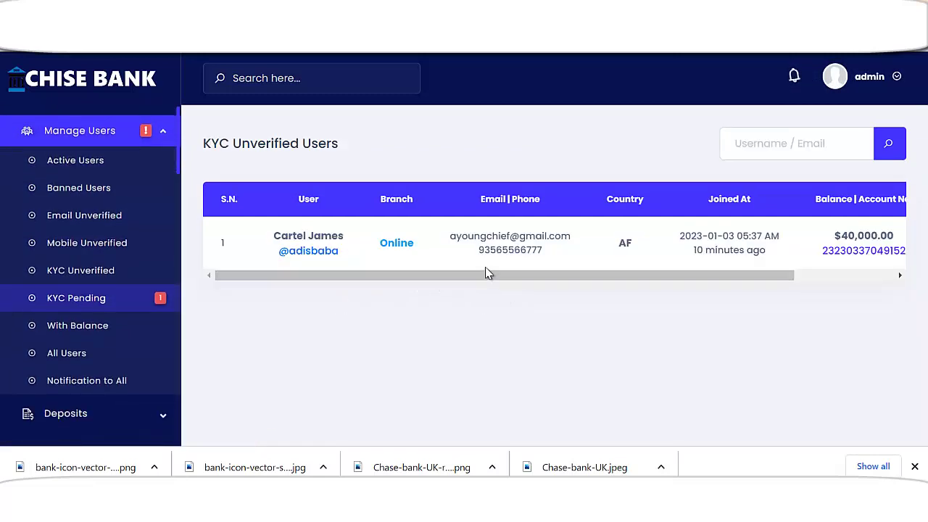
pyautogui.moveTo(583, 280); pyautogui.dragTo(841, 245)
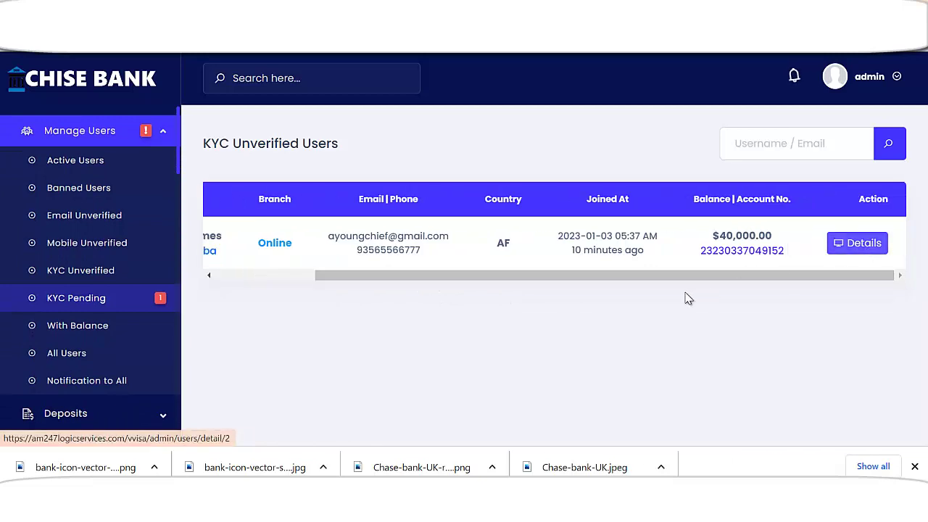
pyautogui.scroll(-4, 524, 297)
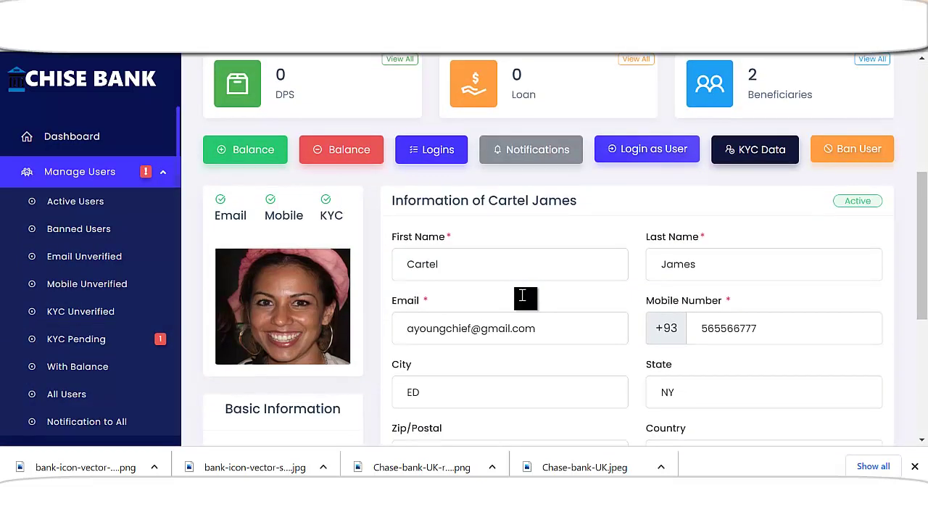
pyautogui.scroll(-2, 522, 297)
pyautogui.scroll(-2, 390, 276)
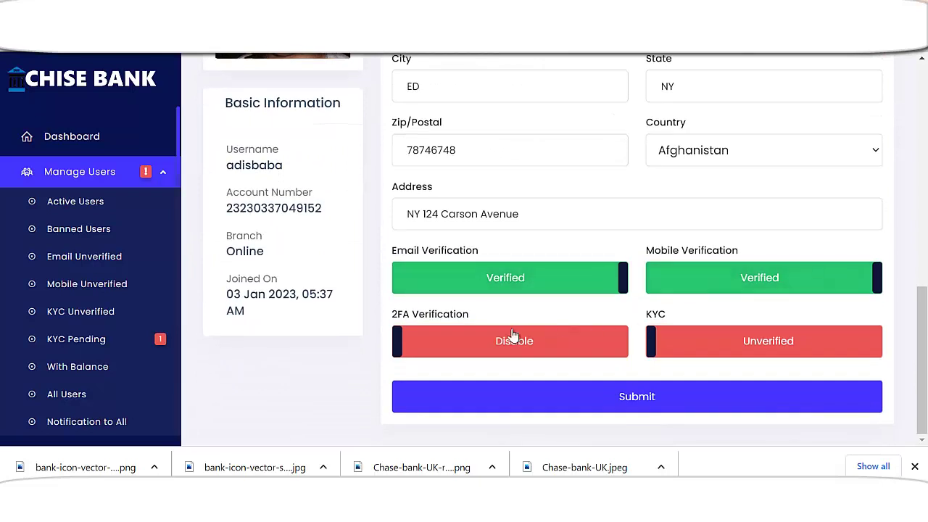
pyautogui.click(770, 349)
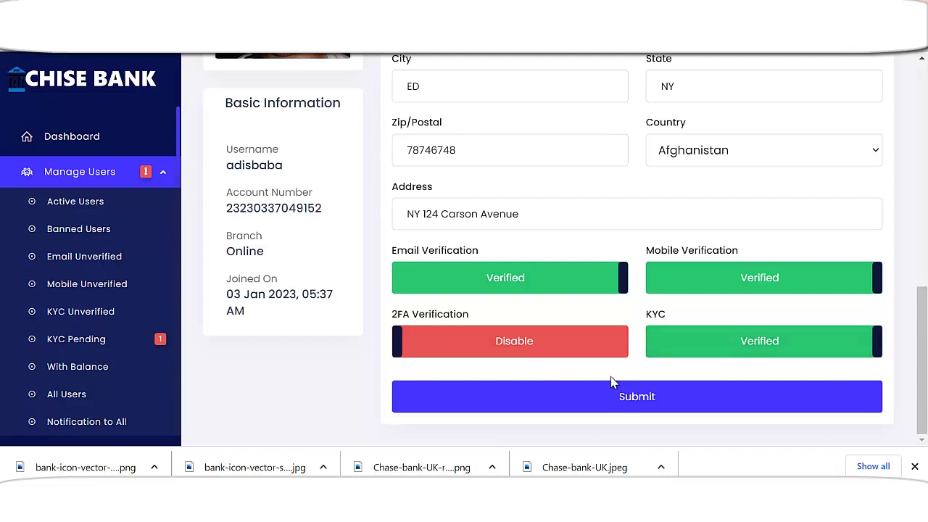
pyautogui.click(667, 393)
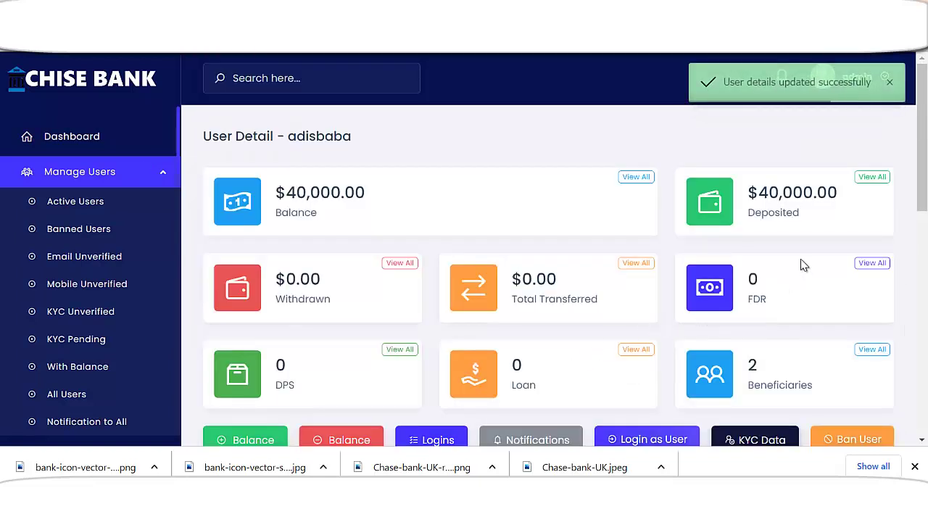
# - Check the customer dashboard's $40,000.00 available balance and deposits
pyautogui.scroll(-1, 417, 355)
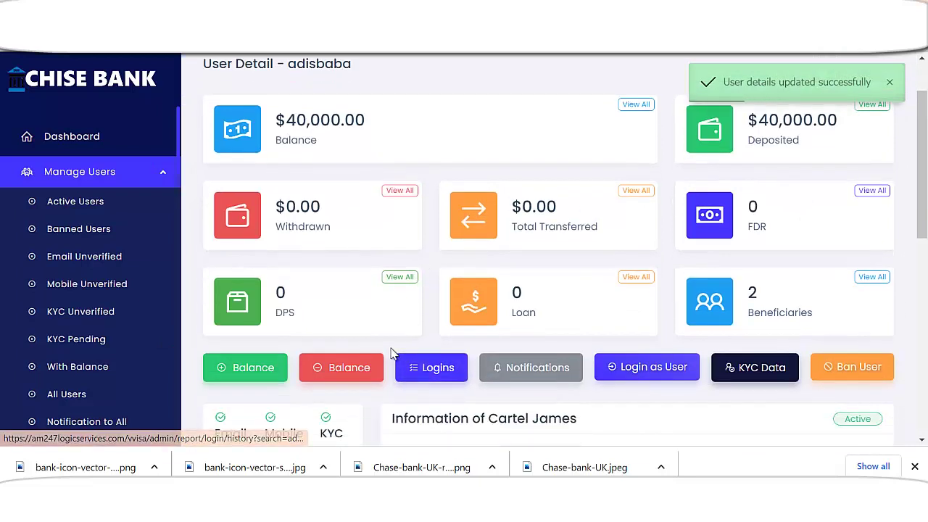
pyautogui.scroll(1, 385, 352)
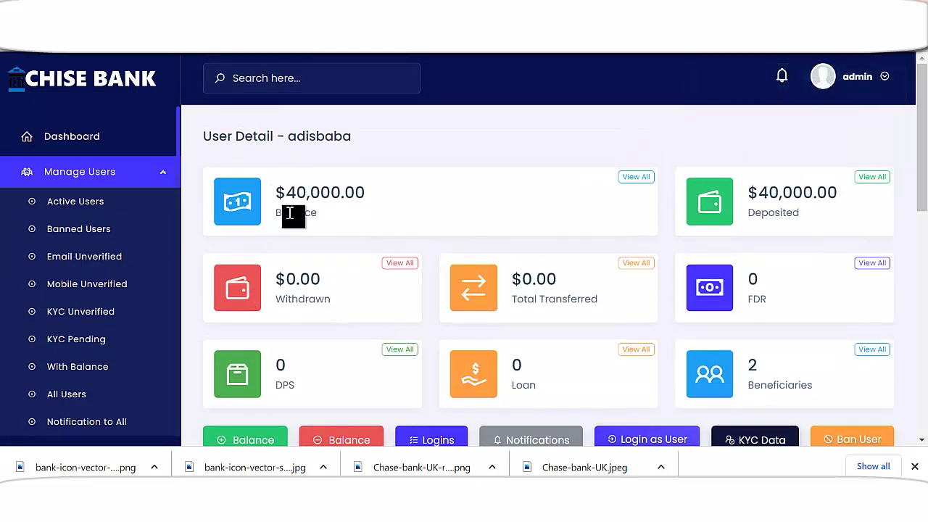
pyautogui.moveTo(286, 192); pyautogui.dragTo(417, 199)
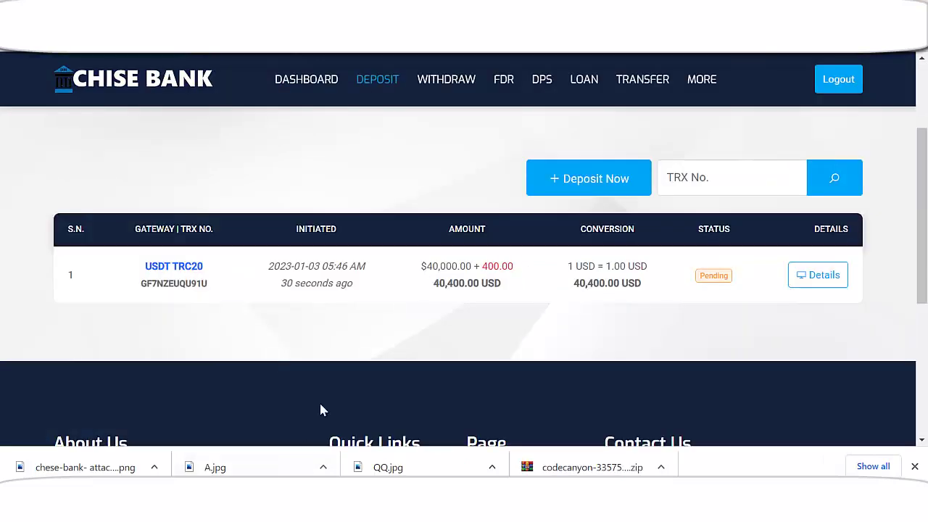
pyautogui.scroll(2, 479, 312)
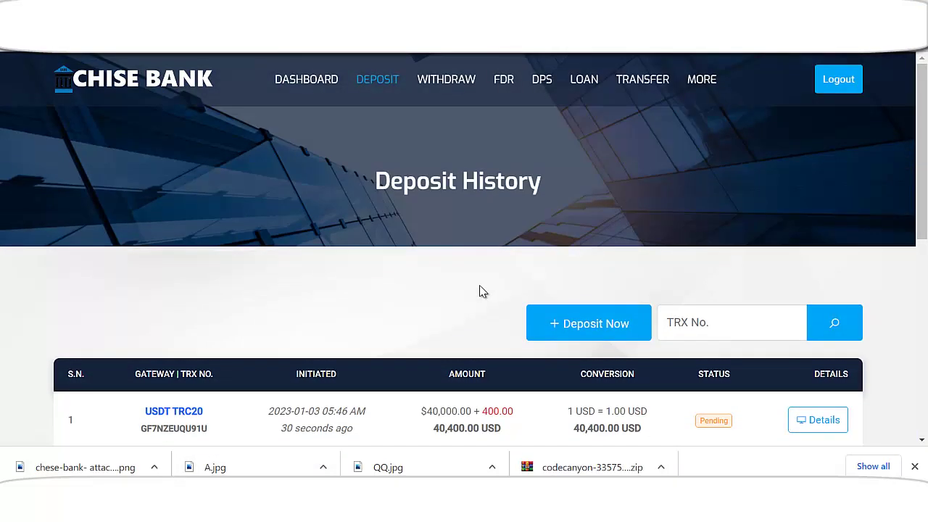
pyautogui.click(307, 93)
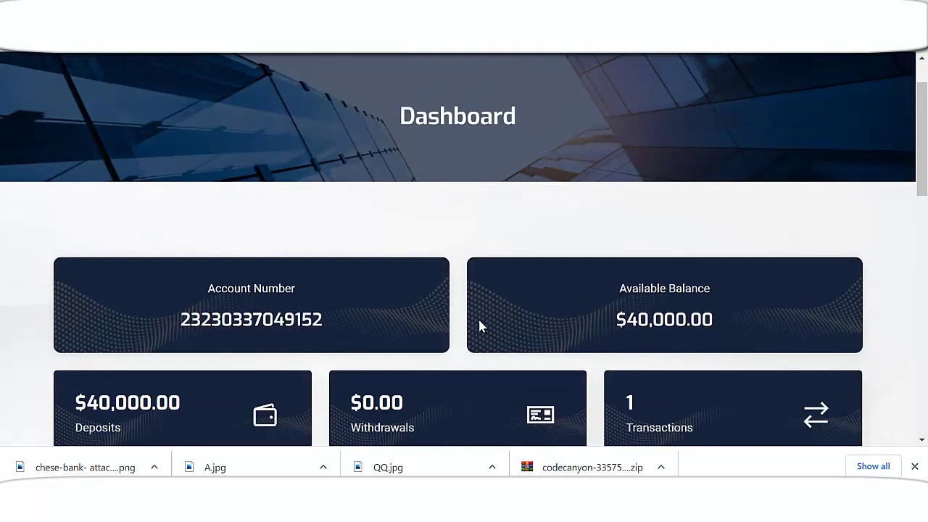
pyautogui.scroll(-1, 443, 316)
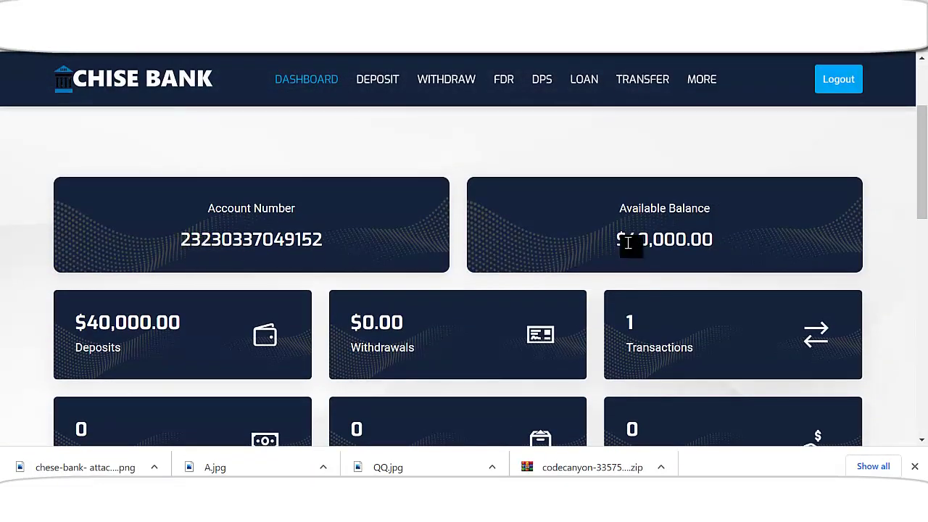
pyautogui.moveTo(629, 243); pyautogui.dragTo(715, 242)
# - Browse the customer's transactions list and referred users
pyautogui.scroll(-2, 628, 246)
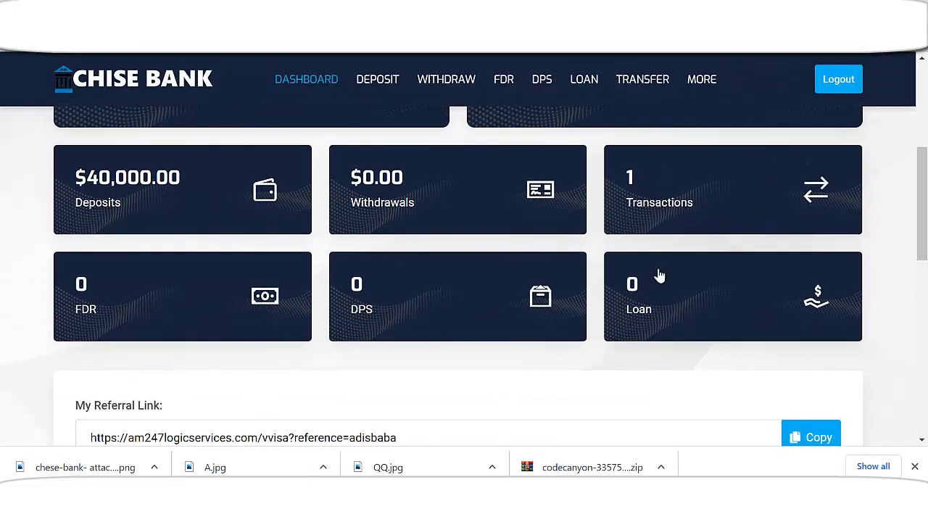
pyautogui.click(684, 233)
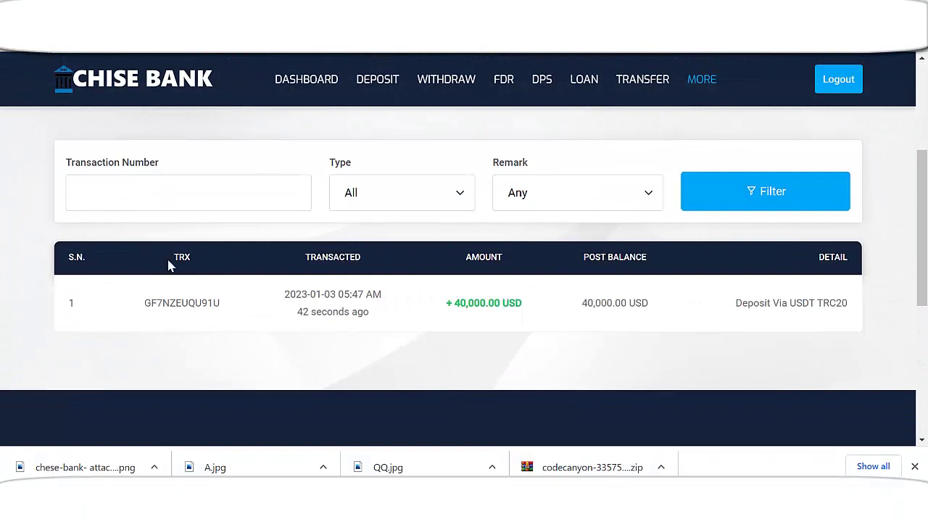
pyautogui.scroll(3, 387, 346)
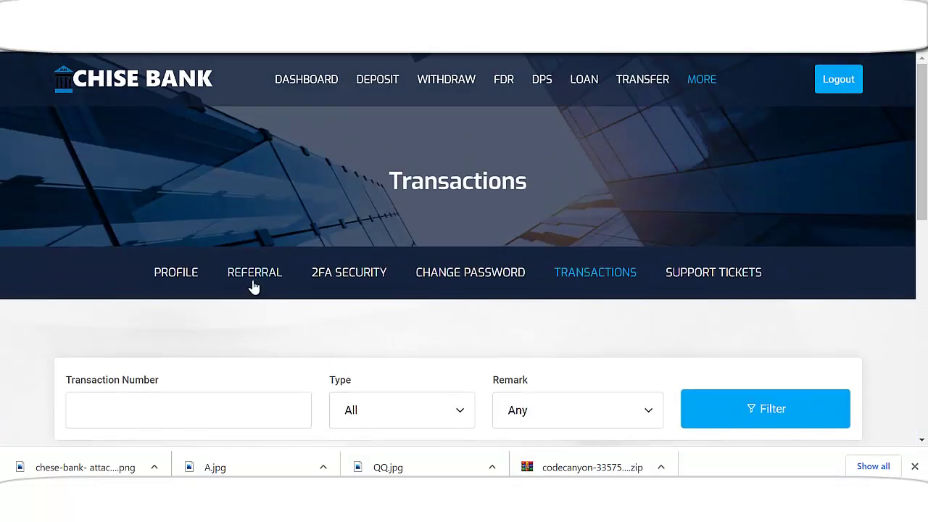
pyautogui.click(261, 277)
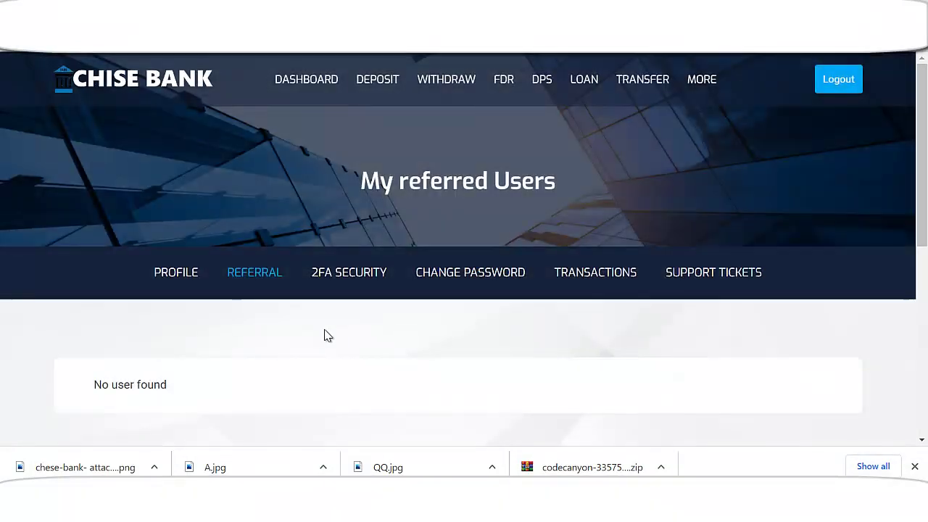
pyautogui.scroll(-2, 330, 340)
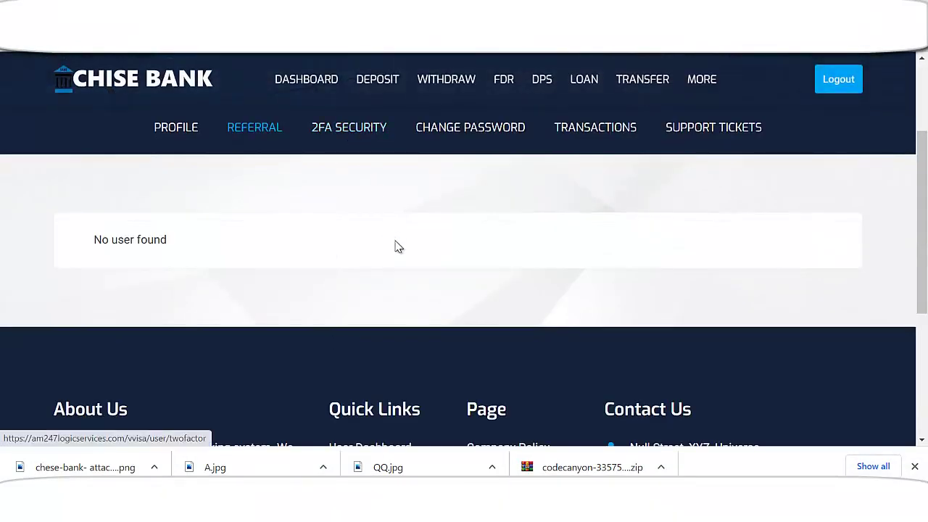
pyautogui.scroll(-3, 435, 305)
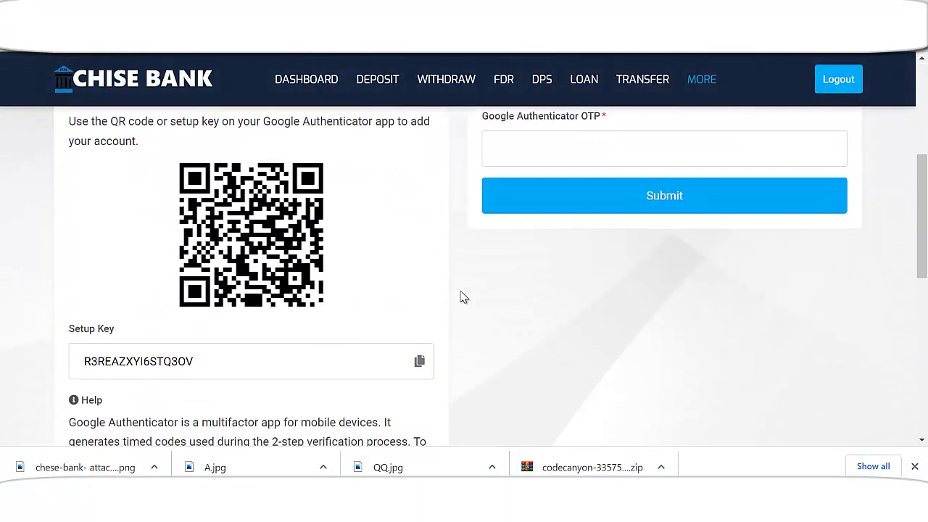
pyautogui.scroll(2, 544, 275)
pyautogui.scroll(-3, 358, 372)
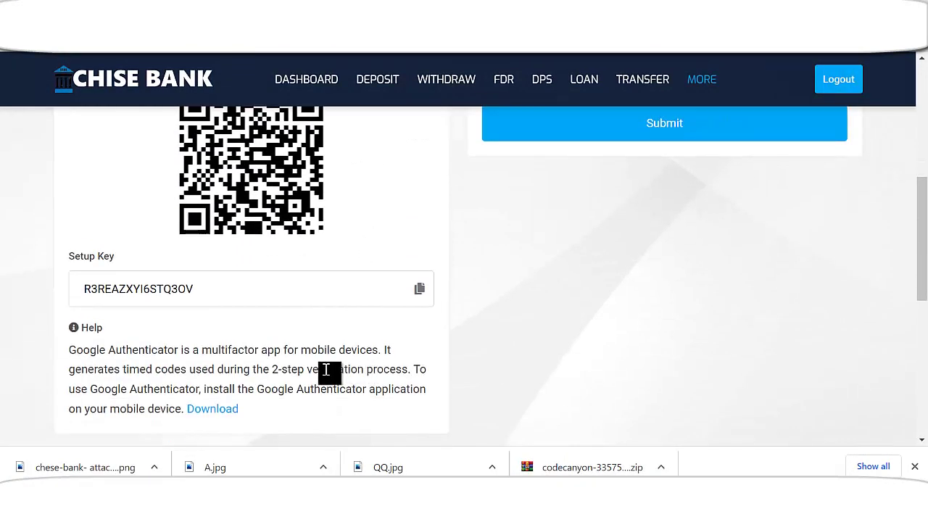
pyautogui.scroll(5, 326, 370)
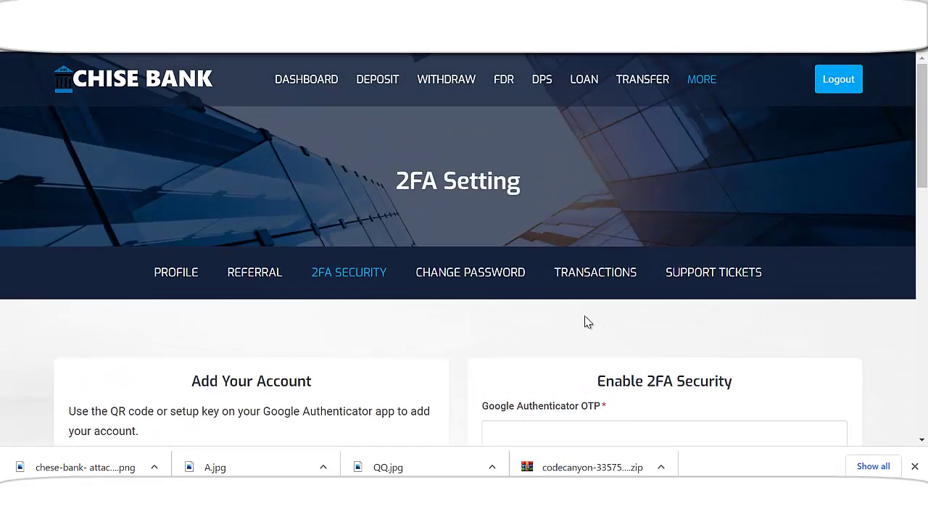
# - Open the loan plans and check the Travel Loans minimum and maximum amounts
pyautogui.click(585, 82)
pyautogui.scroll(-3, 537, 323)
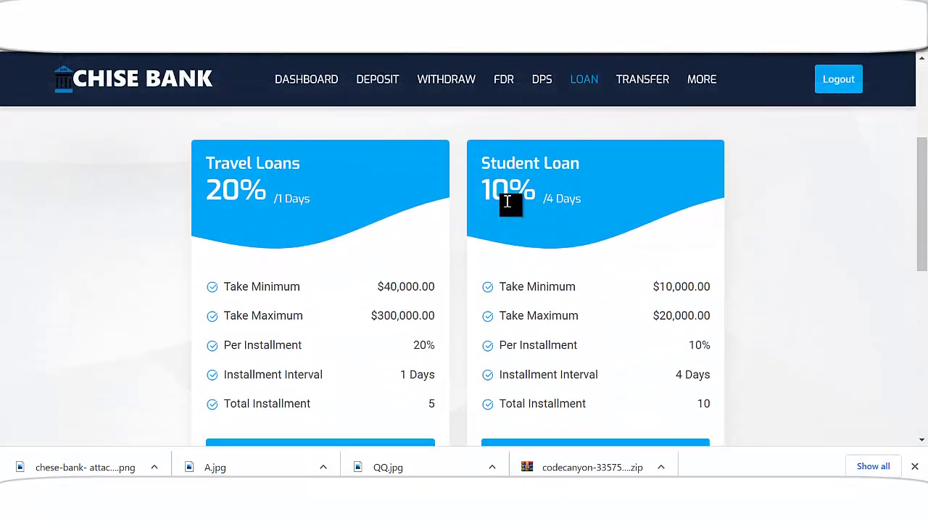
pyautogui.scroll(-1, 272, 246)
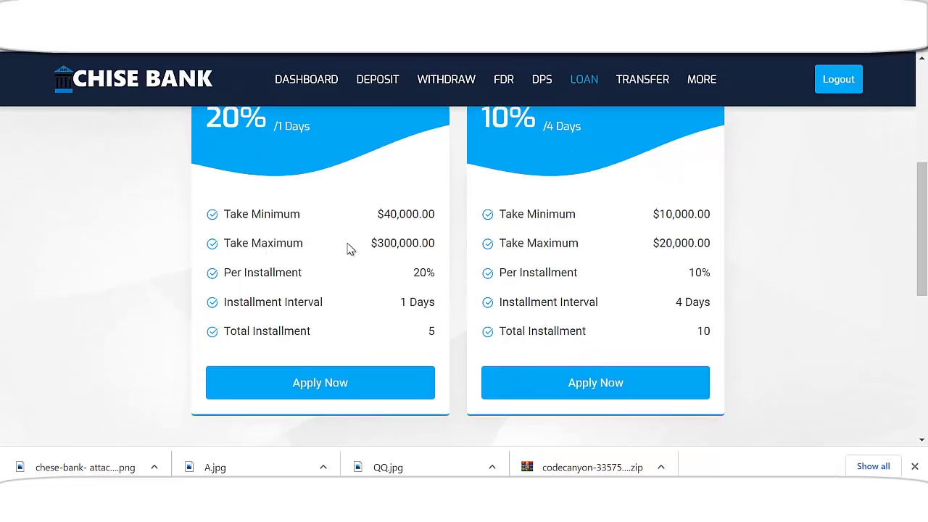
pyautogui.moveTo(384, 215); pyautogui.dragTo(400, 215)
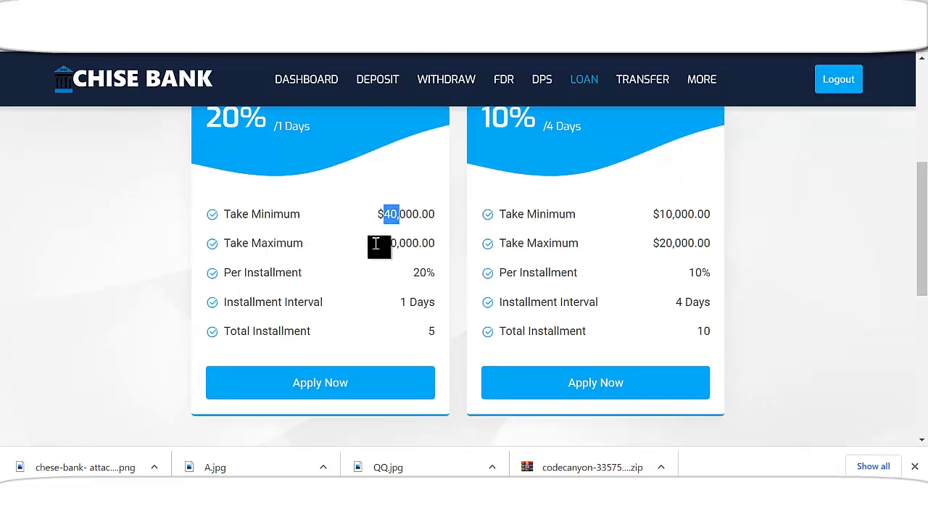
pyautogui.moveTo(371, 245); pyautogui.dragTo(406, 244)
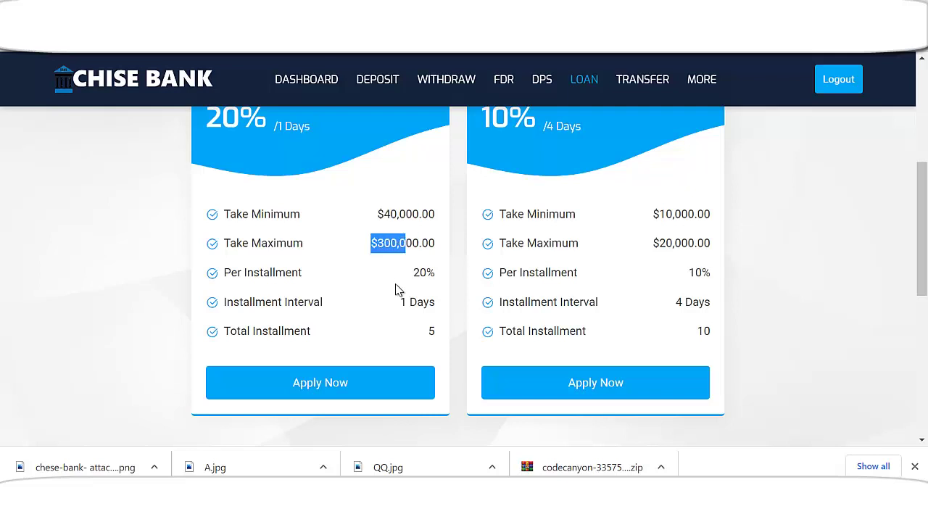
pyautogui.scroll(-1, 378, 268)
pyautogui.scroll(1, 412, 264)
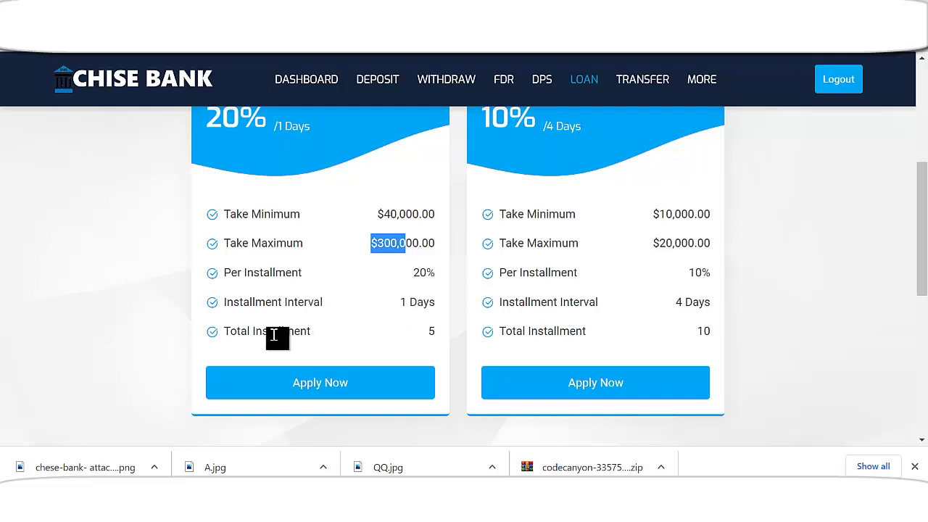
pyautogui.scroll(-2, 452, 321)
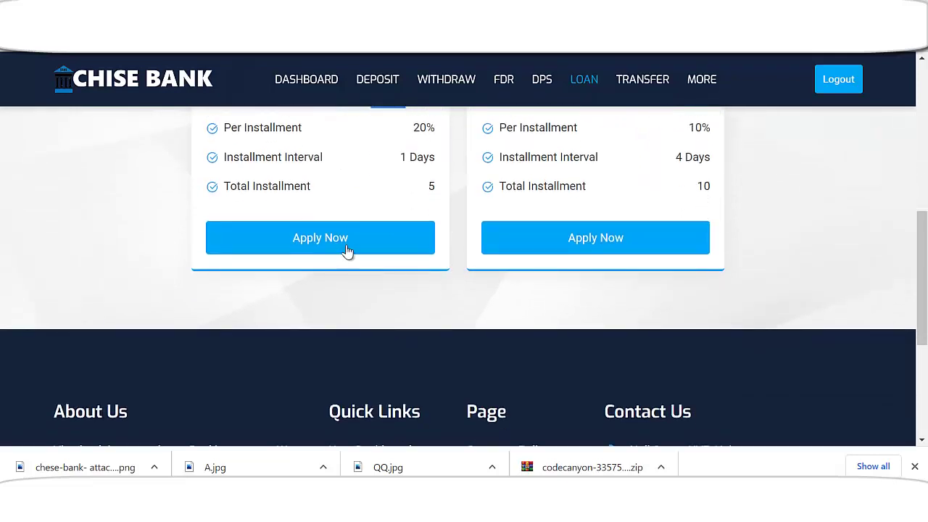
# - Apply for the Travel Loans plan with a 40000 USD amount and submit the application
pyautogui.click(347, 246)
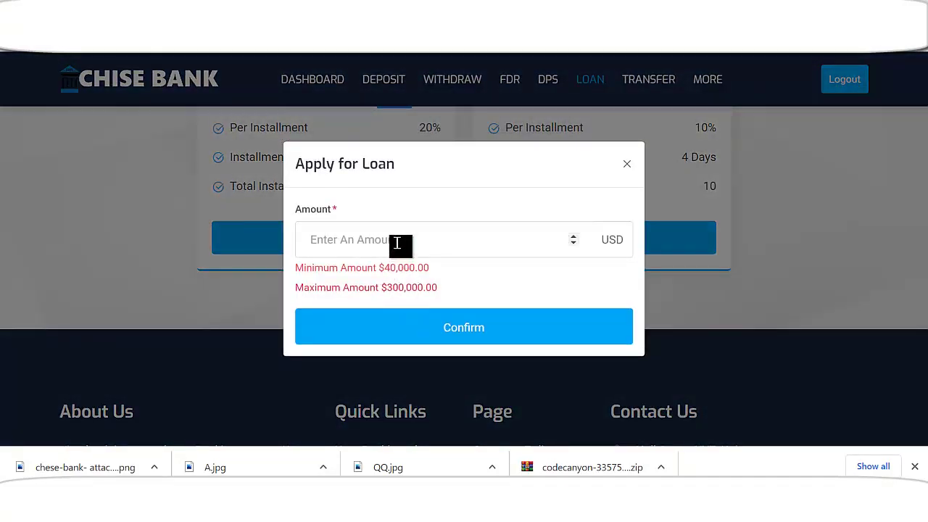
pyautogui.click(398, 242)
pyautogui.write('40000')
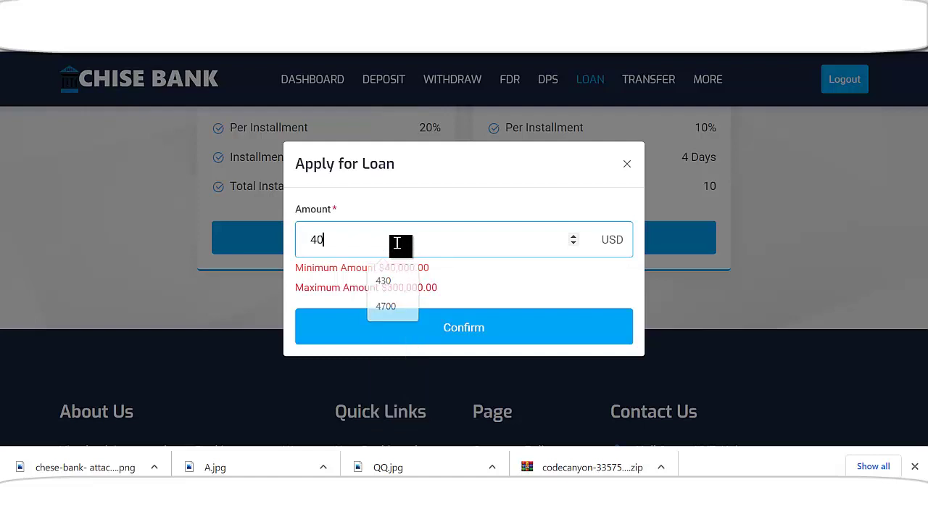
pyautogui.click(475, 331)
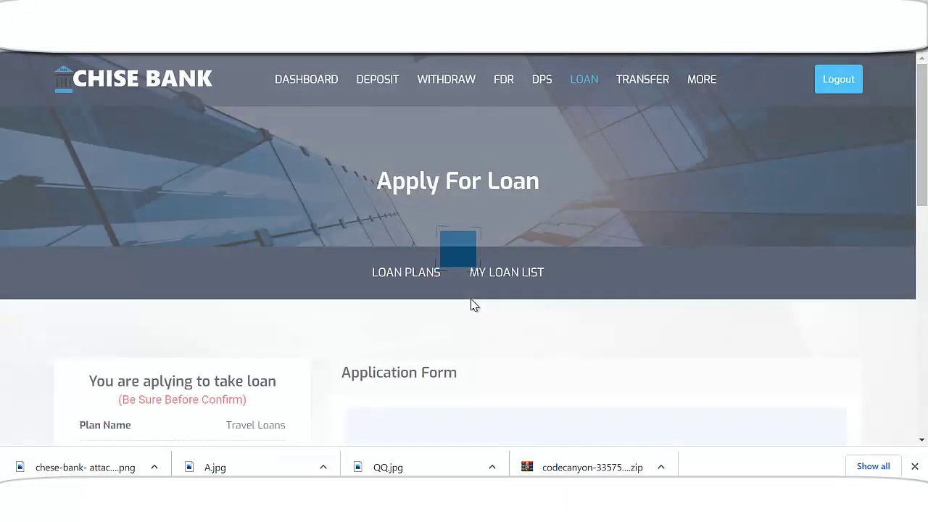
pyautogui.scroll(-3, 472, 305)
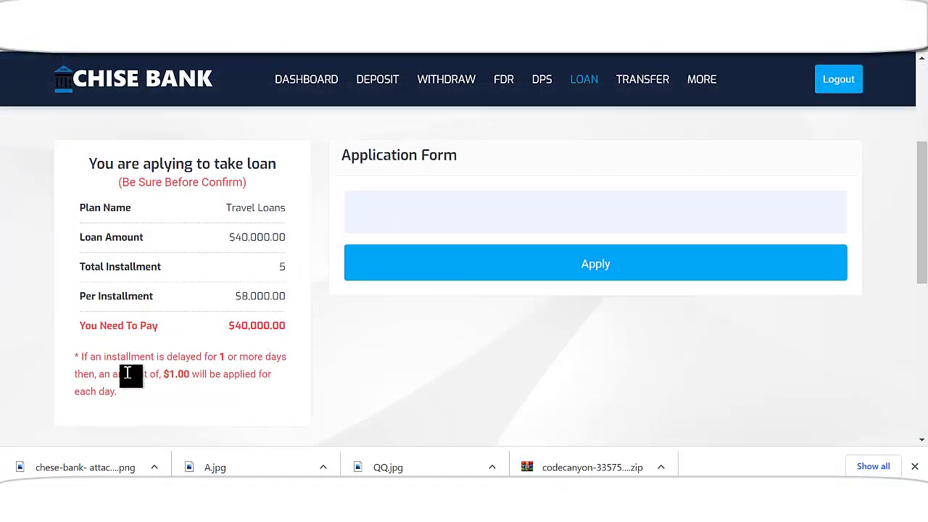
pyautogui.click(572, 278)
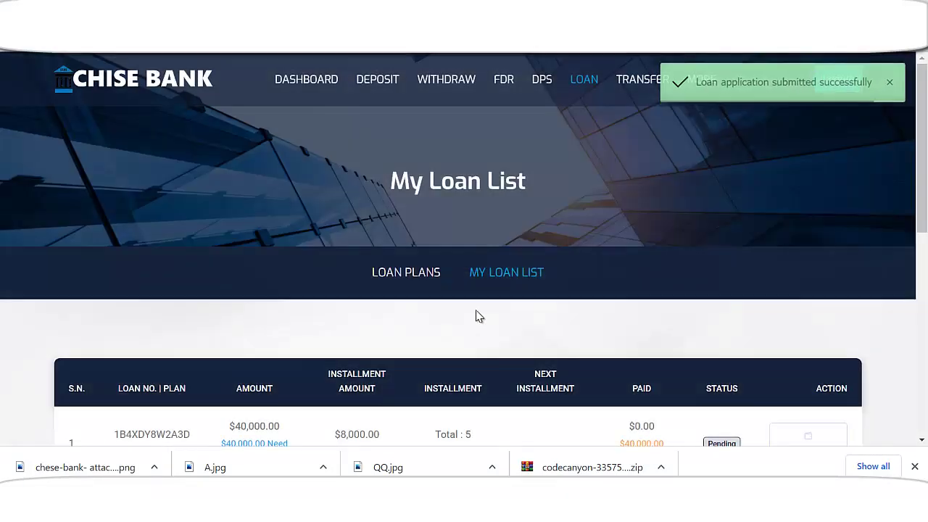
pyautogui.scroll(-2, 411, 322)
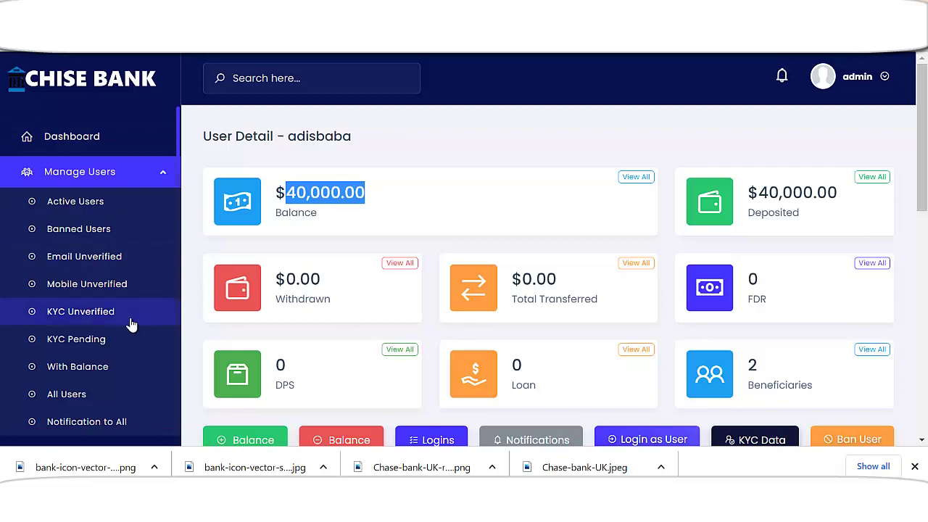
# - From admin Pending Loans, approve the $40,000.00 Travel Loans application
pyautogui.scroll(-4, 131, 304)
pyautogui.scroll(4, 127, 333)
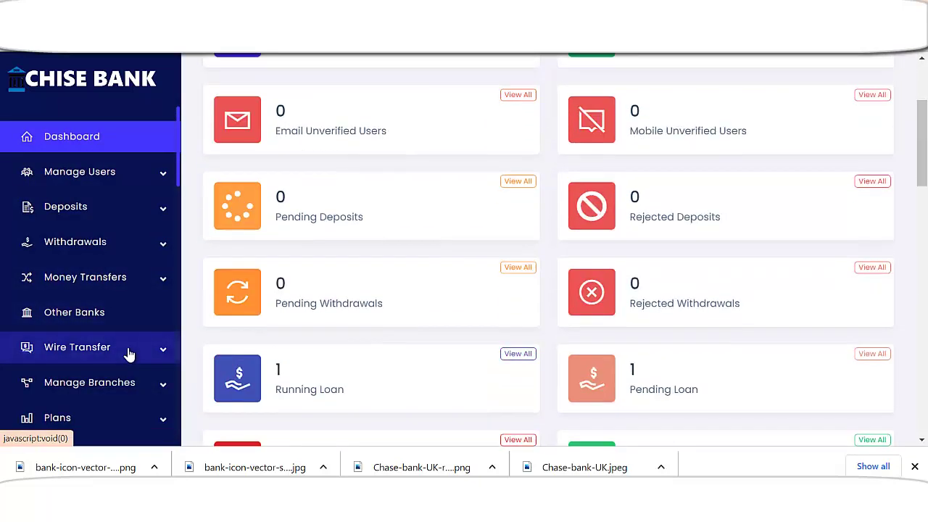
pyautogui.scroll(-2, 265, 266)
pyautogui.scroll(-3, 162, 315)
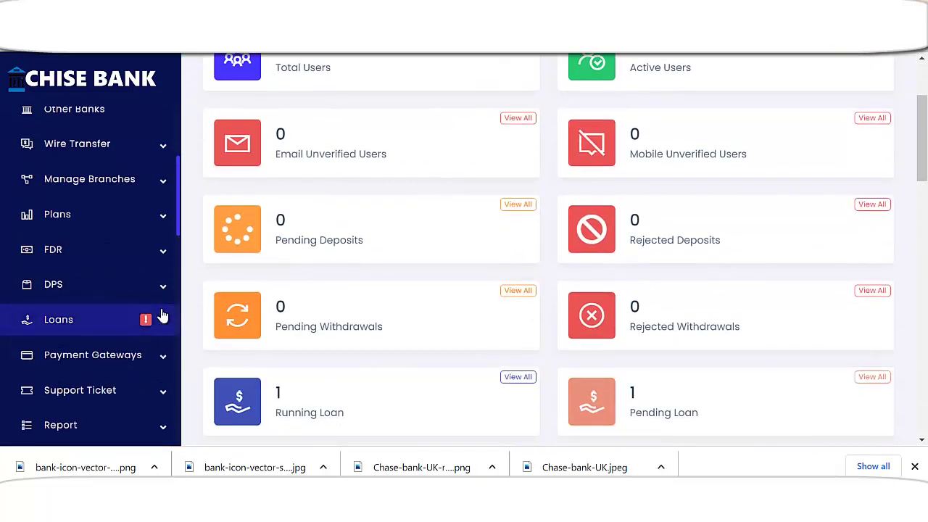
pyautogui.click(124, 324)
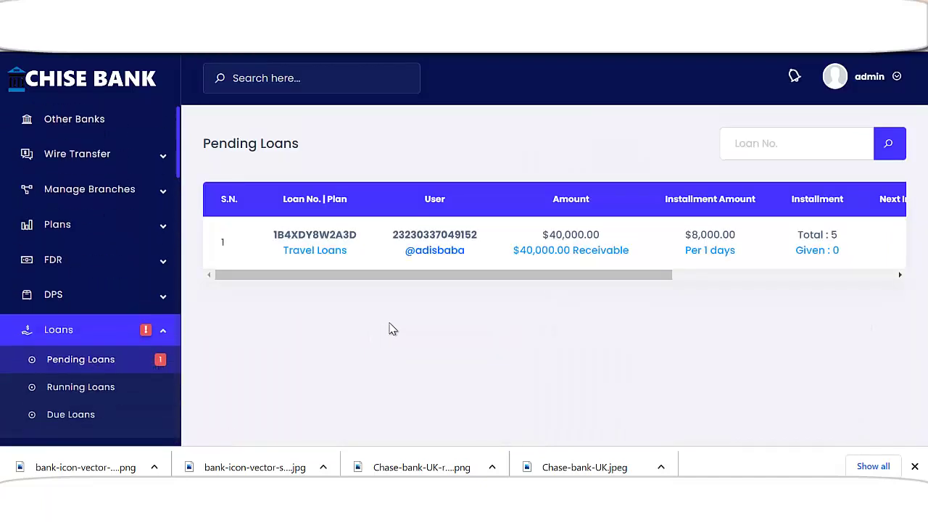
pyautogui.moveTo(562, 276); pyautogui.dragTo(823, 267)
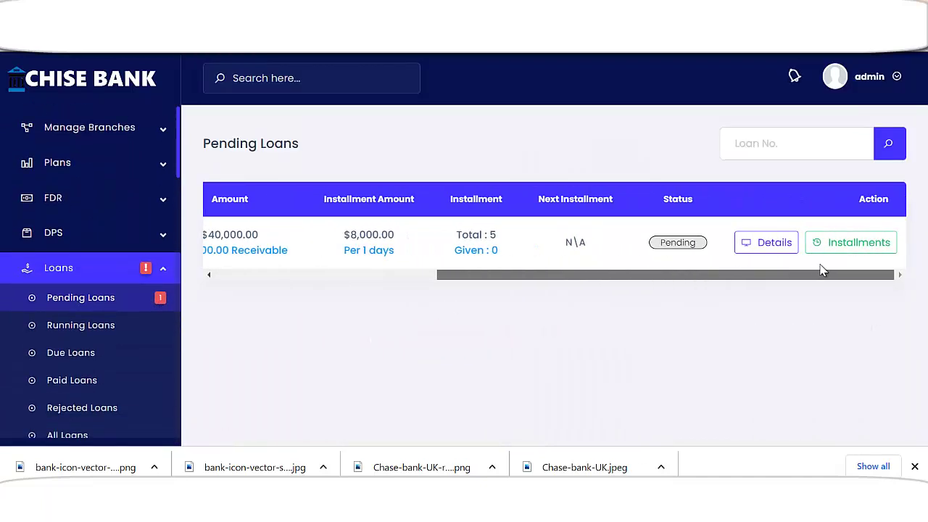
pyautogui.click(778, 251)
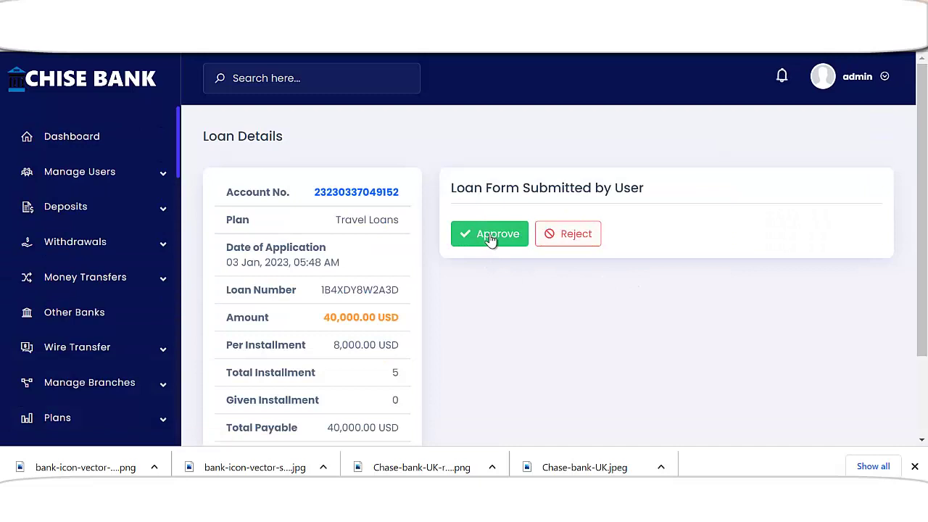
pyautogui.click(490, 240)
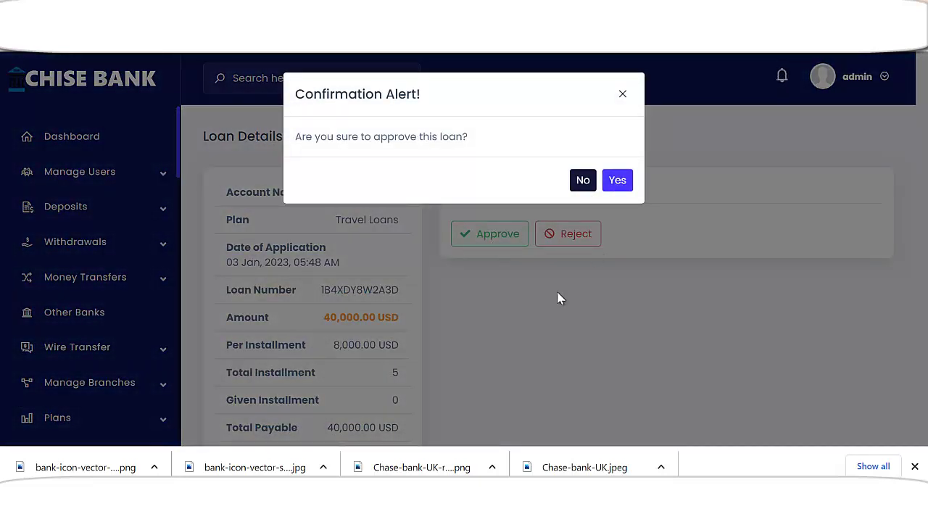
pyautogui.press('Return')
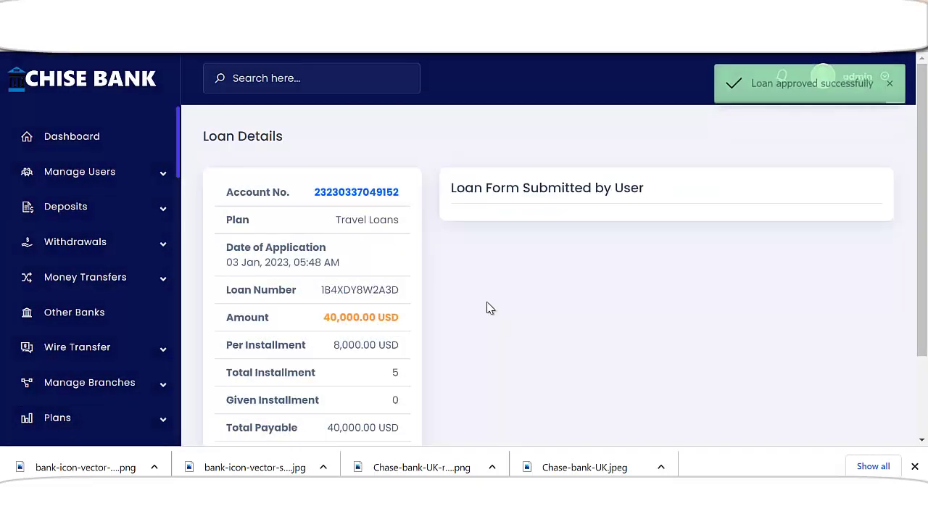
pyautogui.scroll(-2, 368, 369)
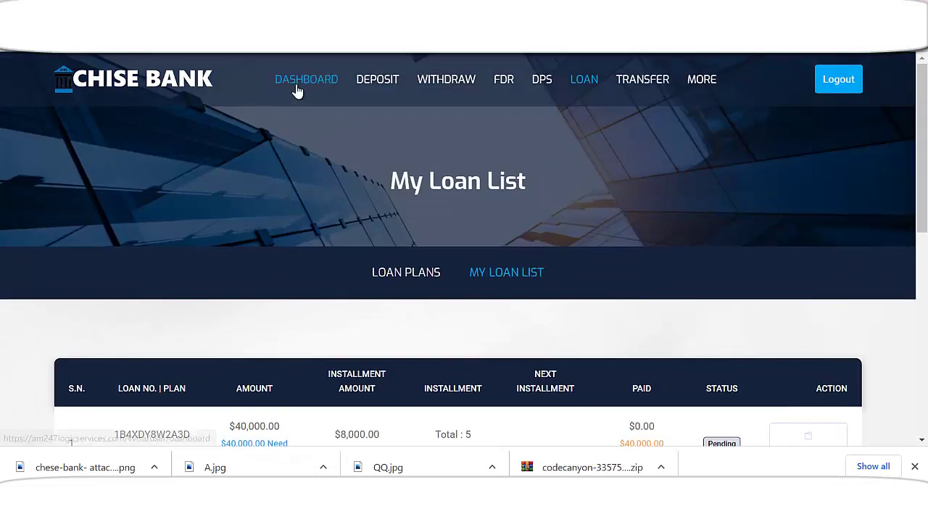
# - Review the dashboard's $80,000.00 balance and the two 40,000.00 USD Latest Credits
pyautogui.click(298, 91)
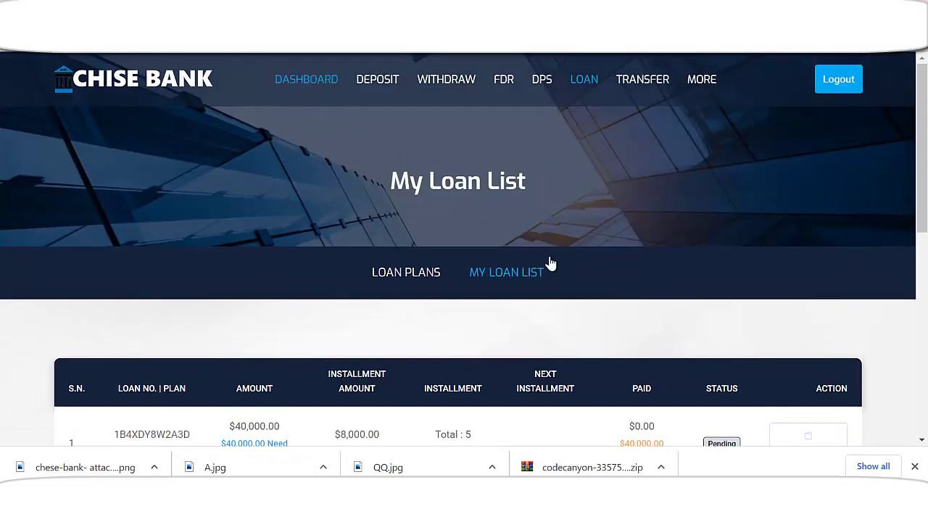
pyautogui.scroll(-2, 555, 315)
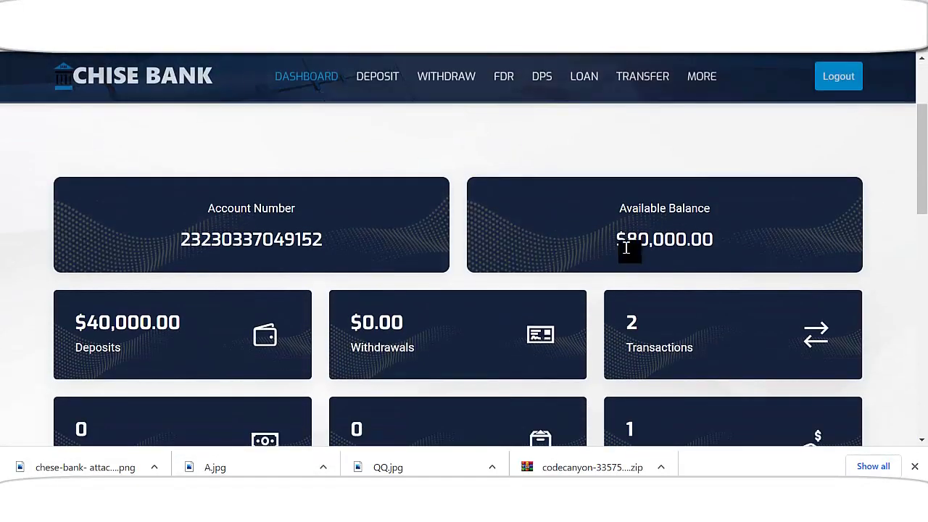
pyautogui.moveTo(618, 241); pyautogui.dragTo(653, 243)
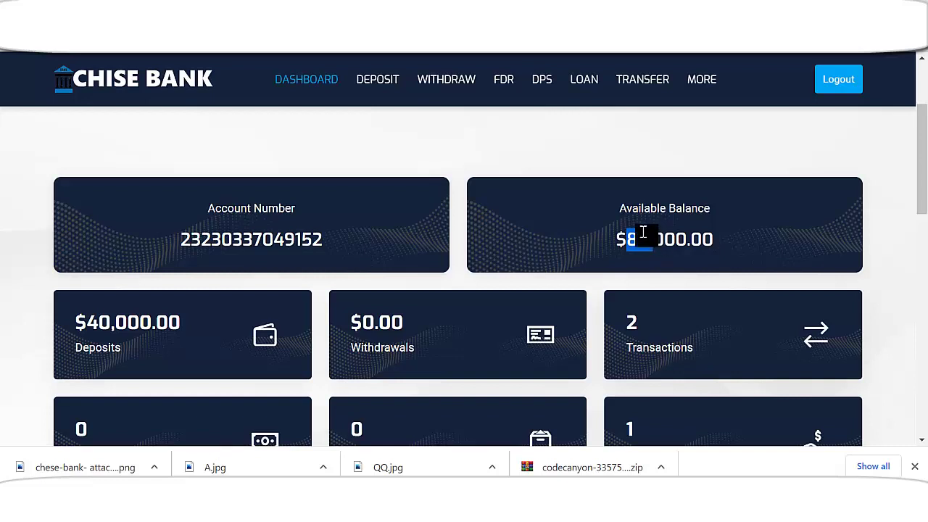
pyautogui.scroll(-1, 187, 286)
pyautogui.scroll(-2, 222, 267)
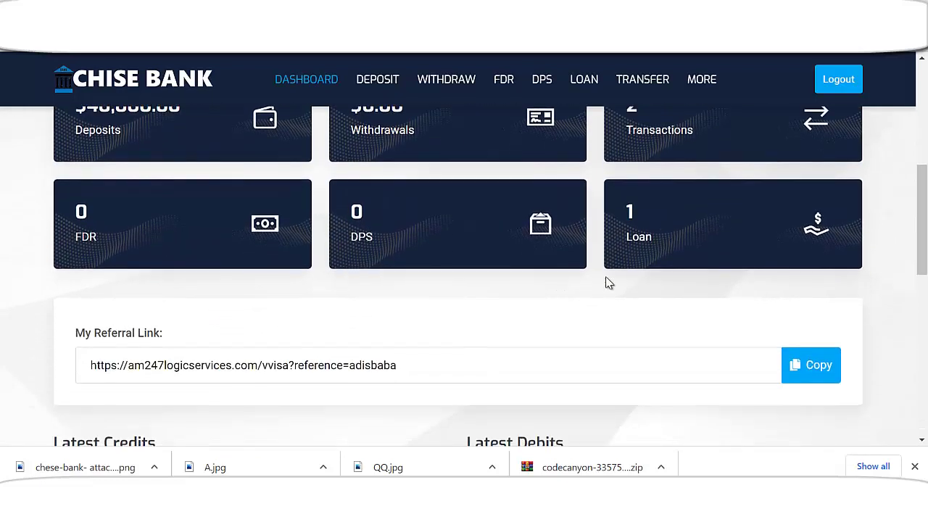
pyautogui.scroll(-2, 622, 287)
pyautogui.scroll(3, 636, 291)
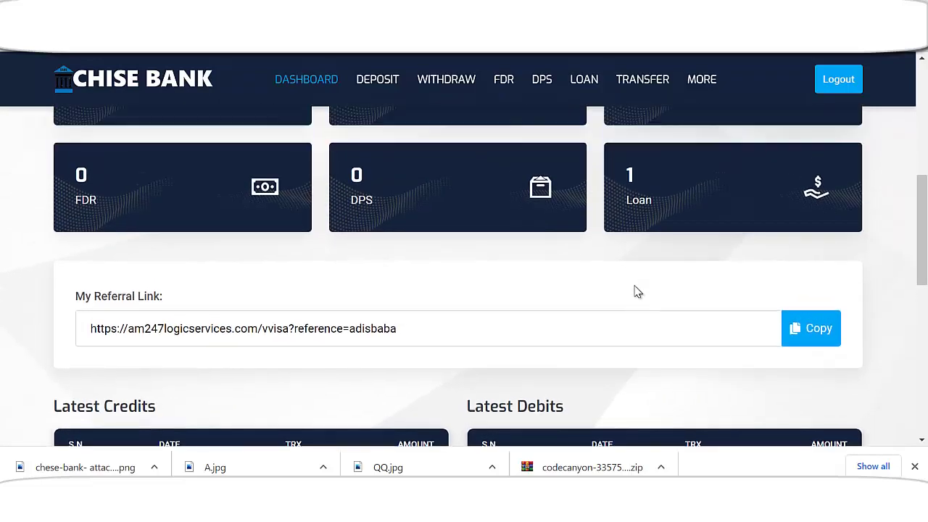
pyautogui.scroll(4, 524, 275)
pyautogui.scroll(-5, 616, 294)
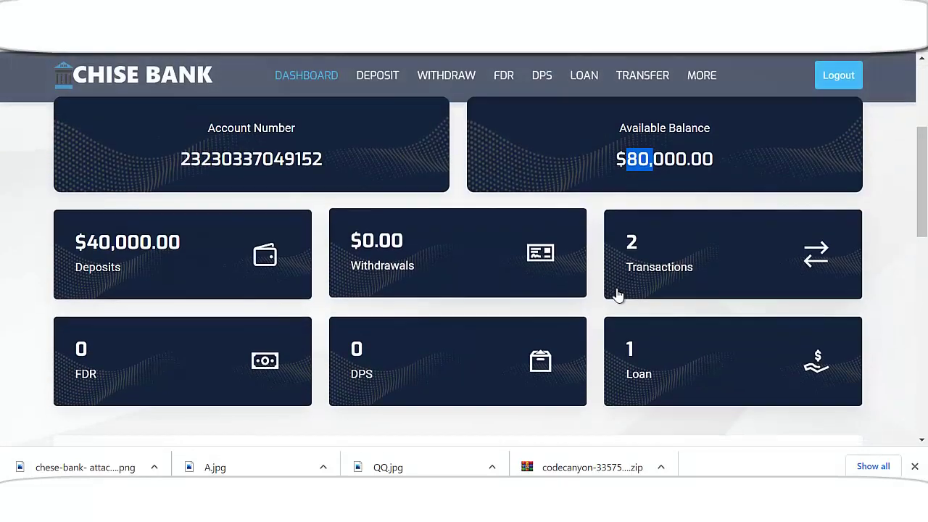
pyautogui.scroll(-4, 708, 300)
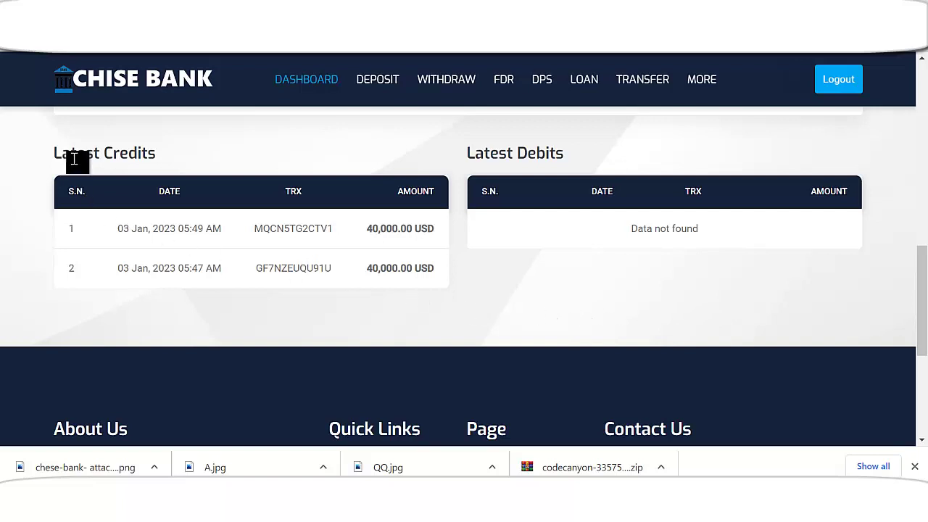
pyautogui.scroll(6, 701, 314)
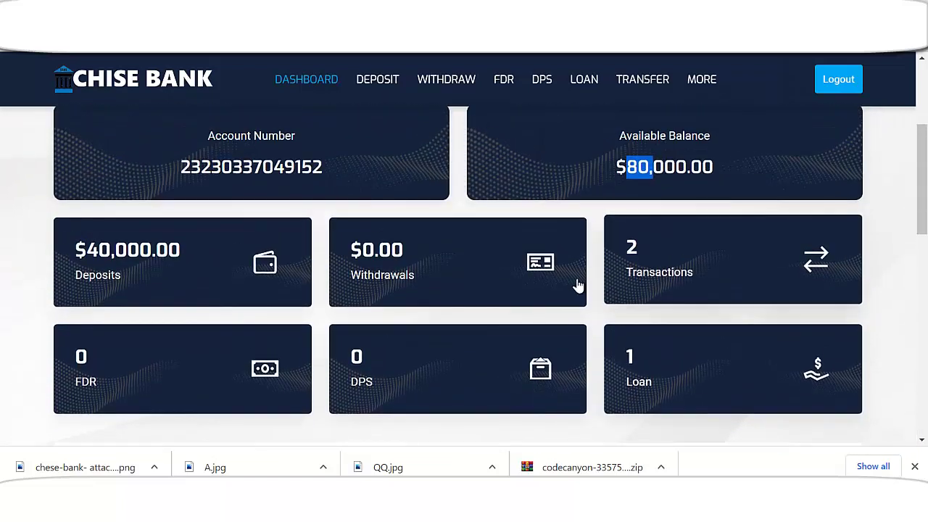
pyautogui.scroll(3, 565, 286)
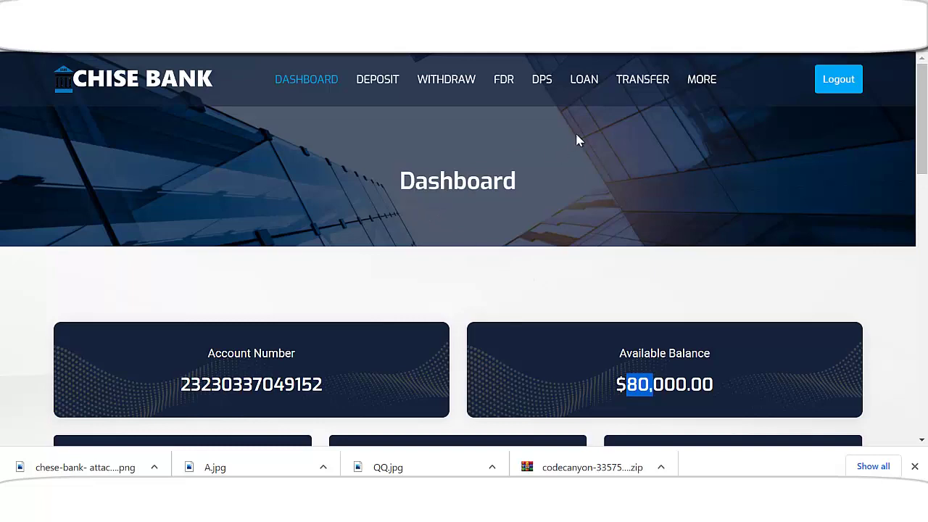
# - Bring up the Chise Bank Beneficiaries page under Transfer and view the saved beneficiary table
pyautogui.click(643, 81)
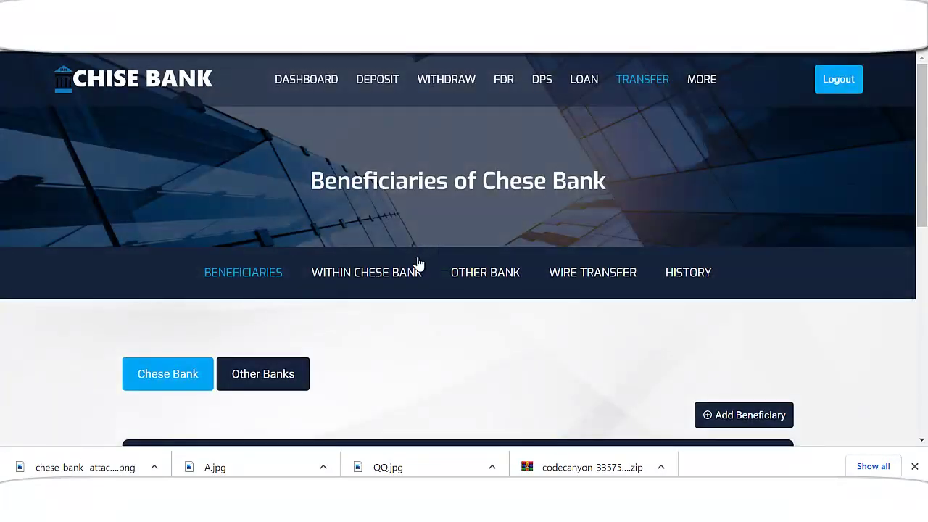
pyautogui.scroll(-2, 417, 265)
pyautogui.scroll(-1, 409, 266)
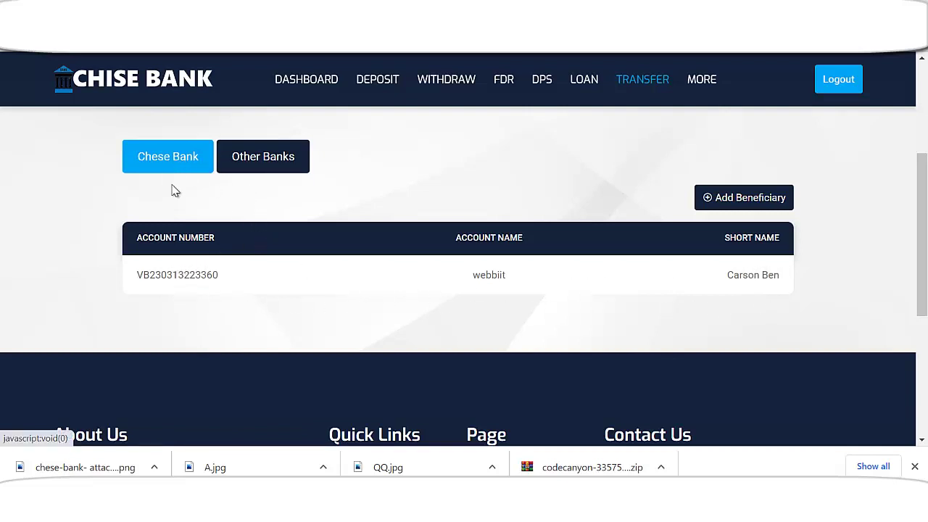
pyautogui.scroll(2, 389, 266)
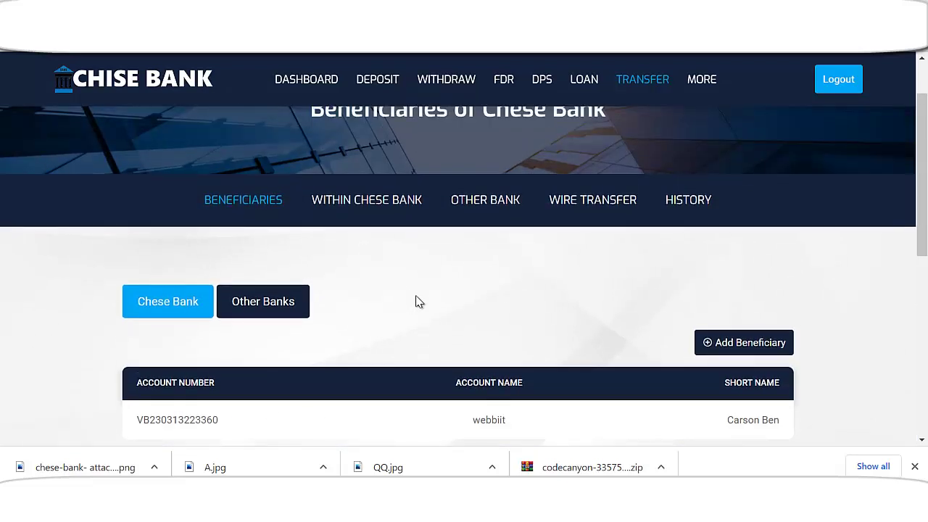
# - Try submitting a 12000 USD transfer to the within-bank beneficiary
pyautogui.click(407, 210)
pyautogui.scroll(-2, 428, 296)
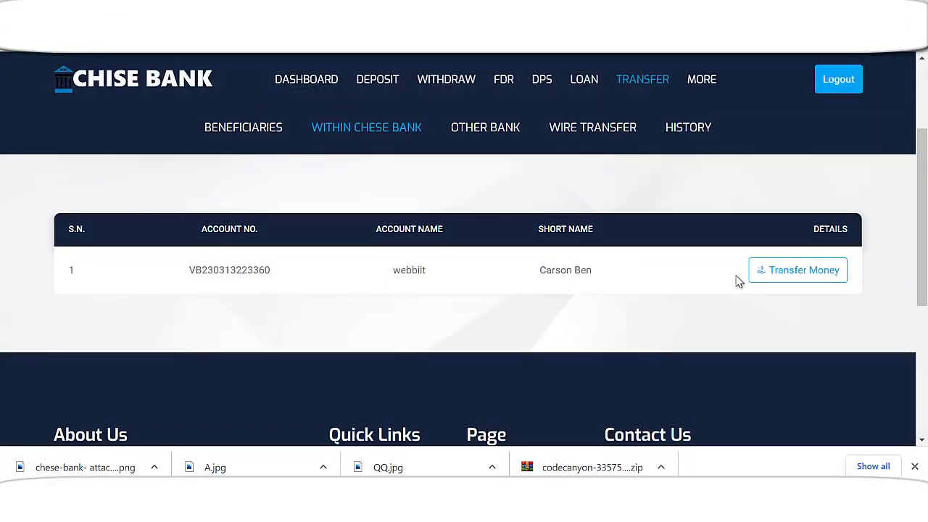
pyautogui.click(806, 278)
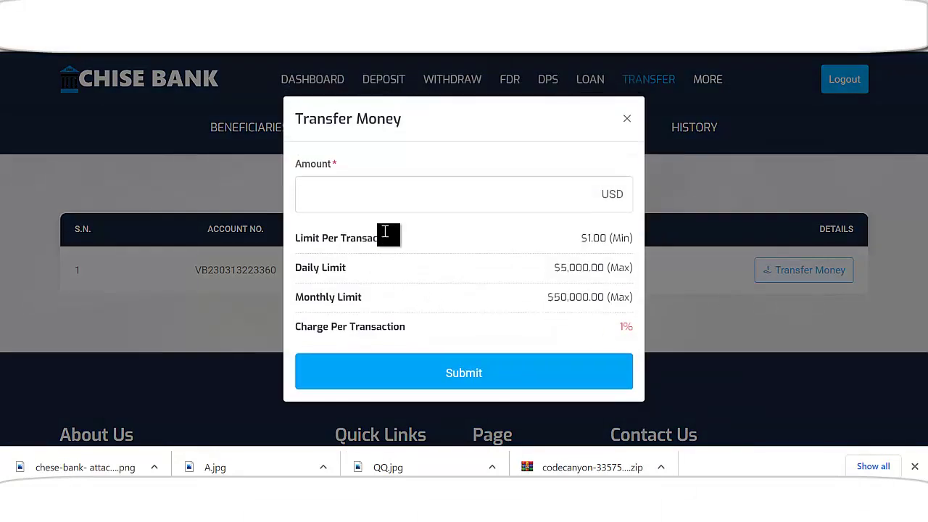
pyautogui.click(388, 208)
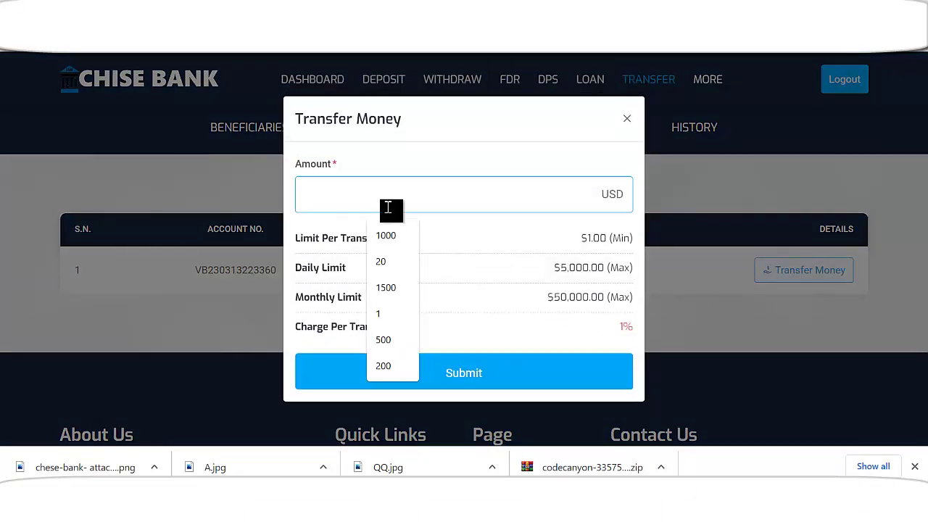
pyautogui.write('1')
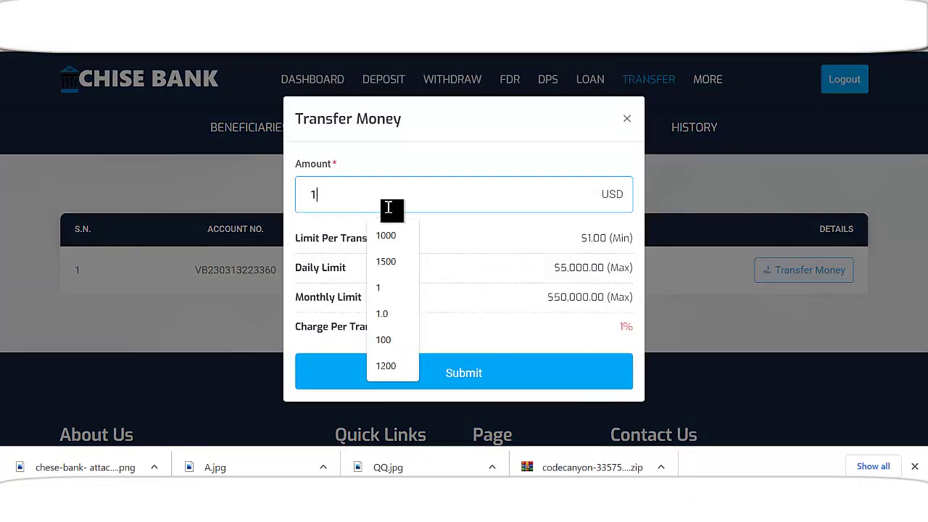
pyautogui.write('2000')
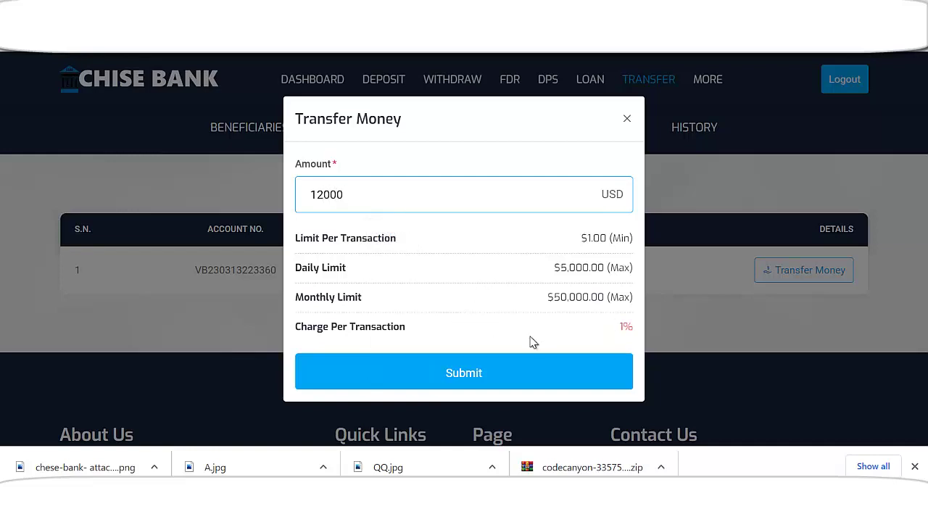
pyautogui.click(492, 374)
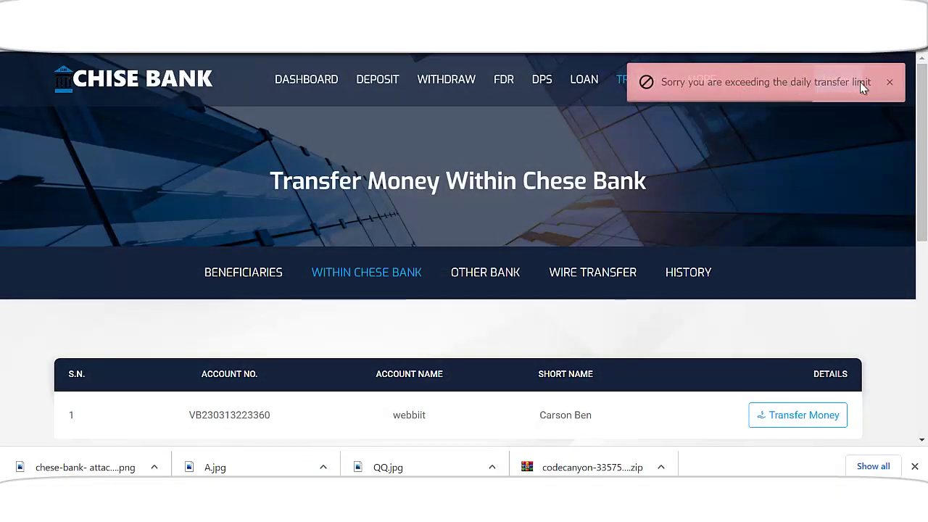
pyautogui.scroll(-2, 530, 331)
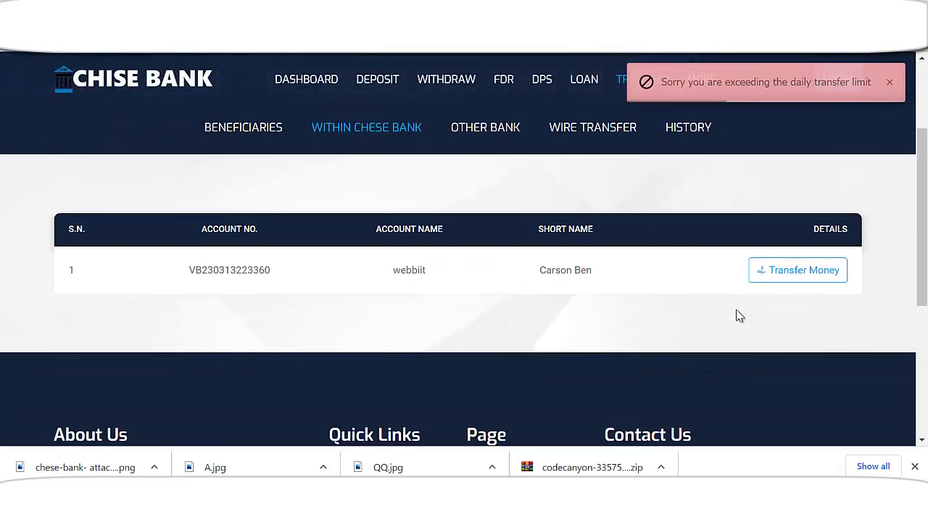
# - Send 1000 USD instead and check the Completed $1,010.00 entry in Transfer History
pyautogui.click(795, 270)
pyautogui.click(340, 194)
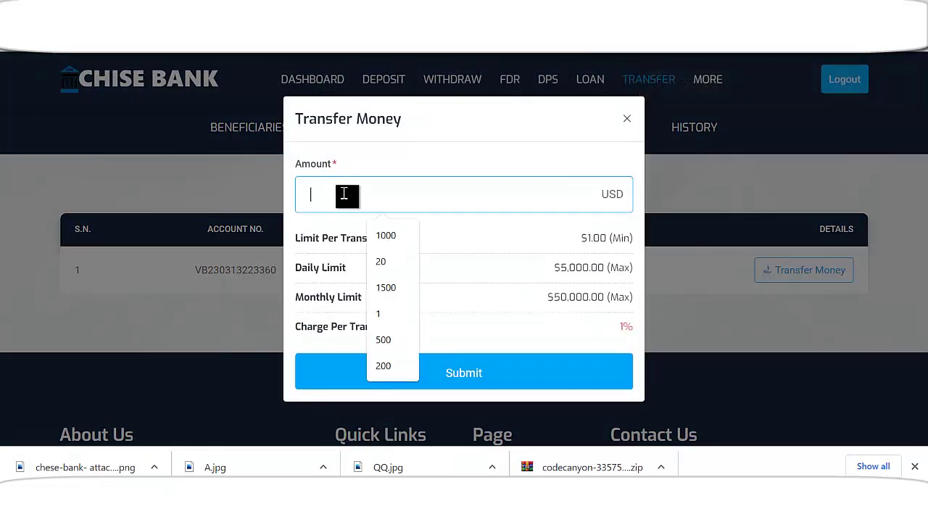
pyautogui.write('1000')
pyautogui.click(386, 236)
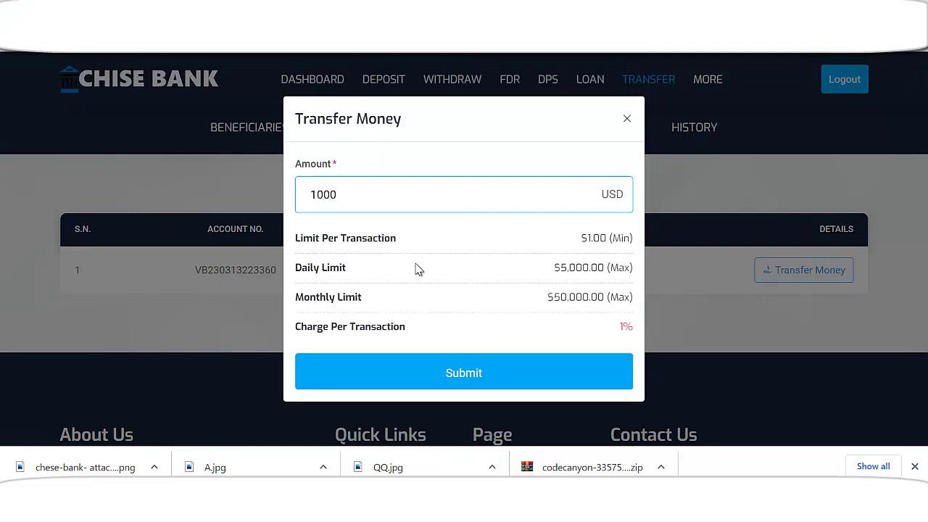
pyautogui.click(463, 384)
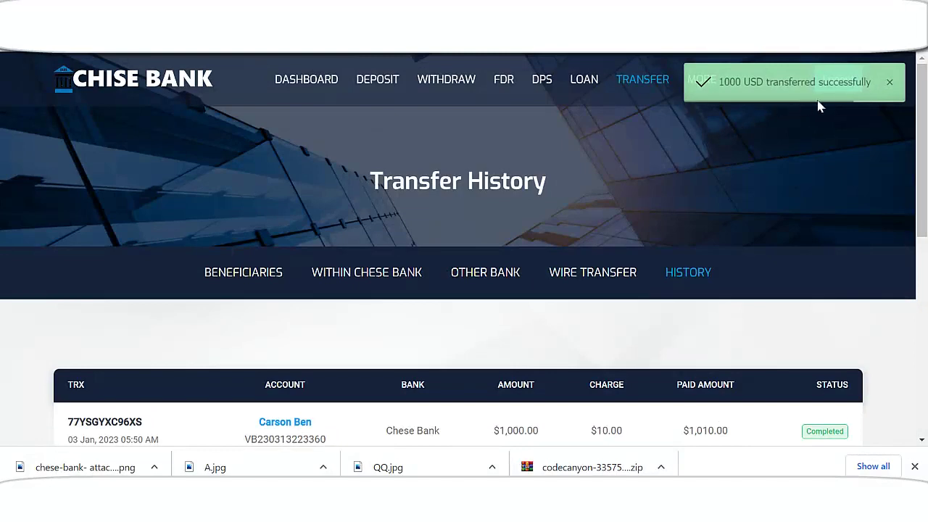
pyautogui.scroll(-2, 537, 331)
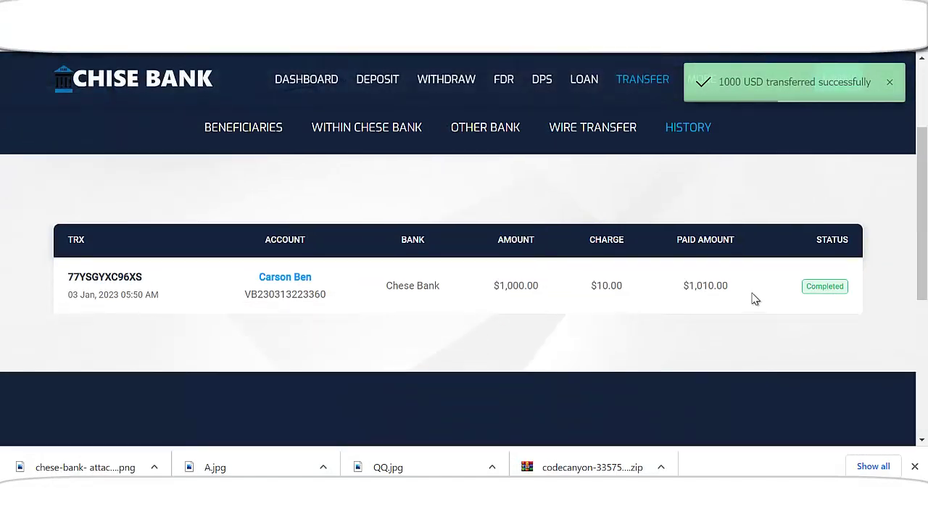
pyautogui.scroll(1, 486, 321)
pyautogui.scroll(1, 309, 335)
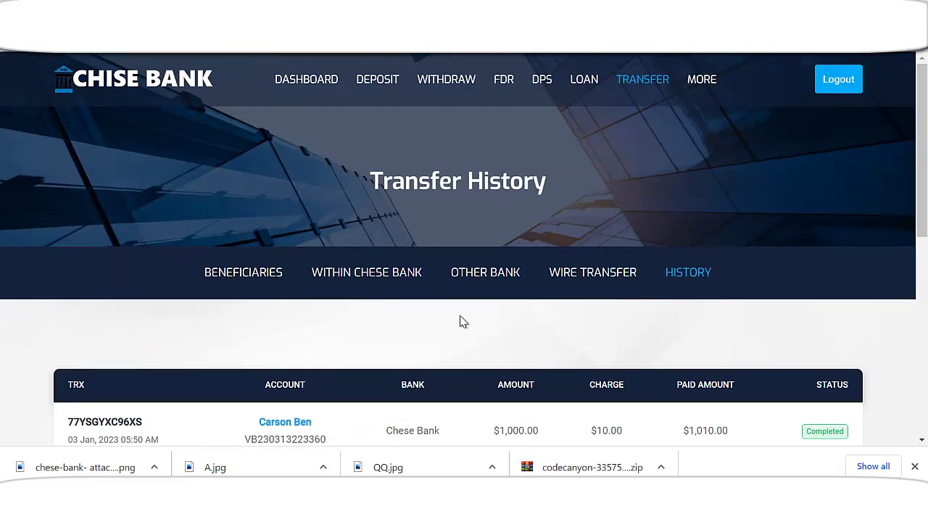
# - On the Other Bank tab, open and then close the ZBANK beneficiary's transfer form unsent
pyautogui.click(475, 272)
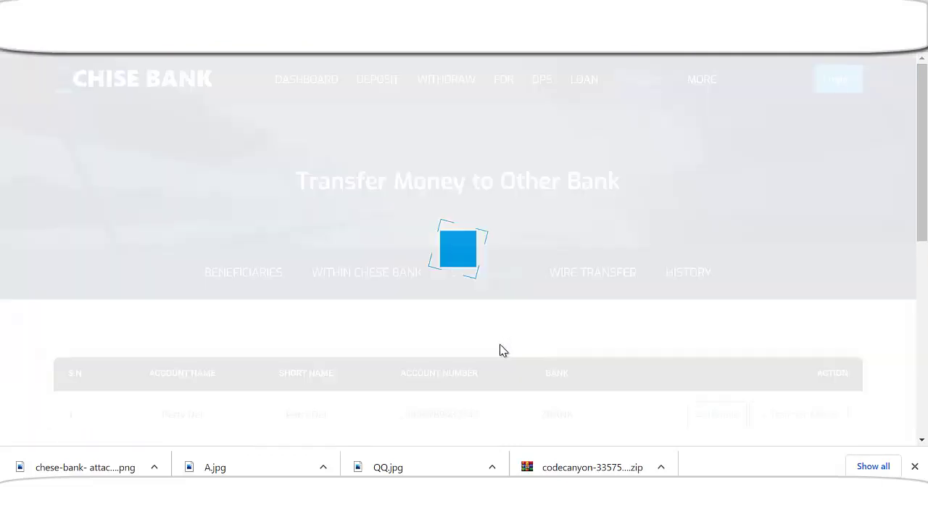
pyautogui.scroll(-1, 503, 352)
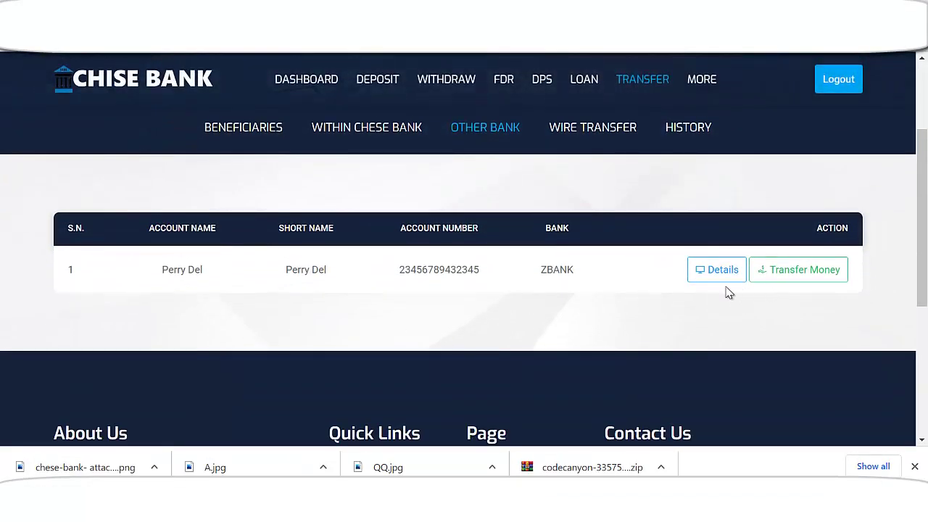
pyautogui.click(796, 270)
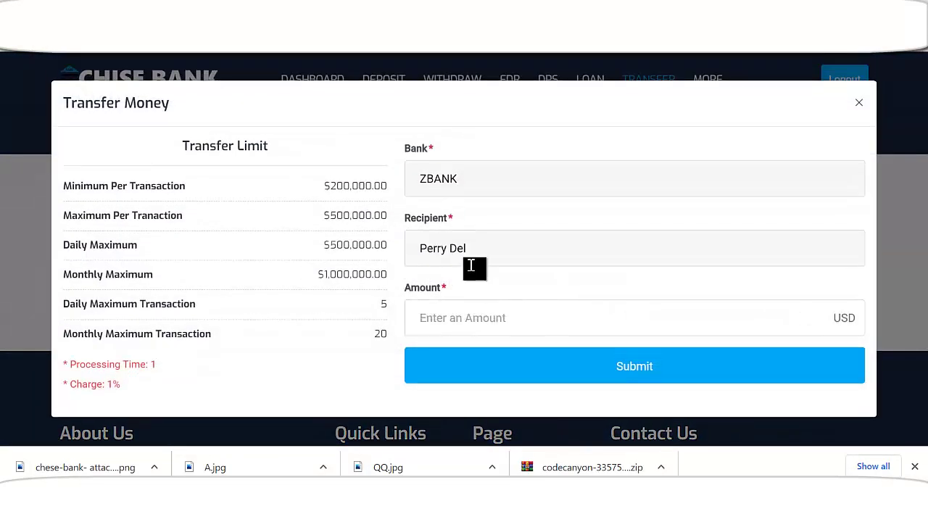
pyautogui.click(486, 321)
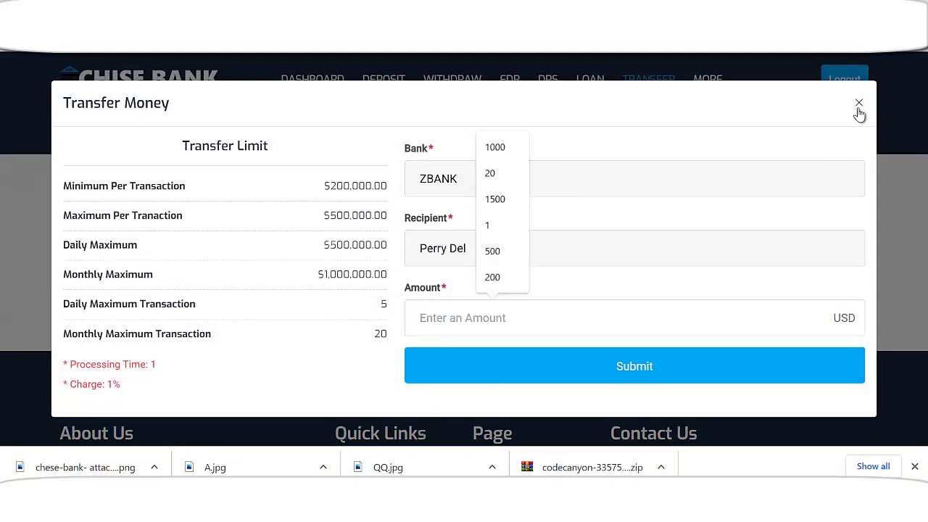
pyautogui.click(859, 105)
pyautogui.scroll(2, 290, 290)
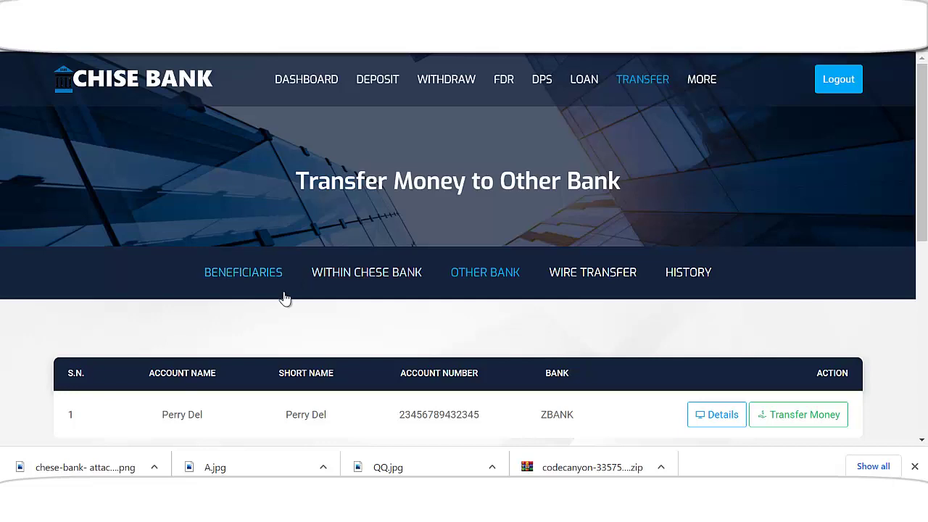
# - Check the sender's dashboard shows a $78,990.00 available balance
pyautogui.click(307, 81)
pyautogui.scroll(-1, 500, 316)
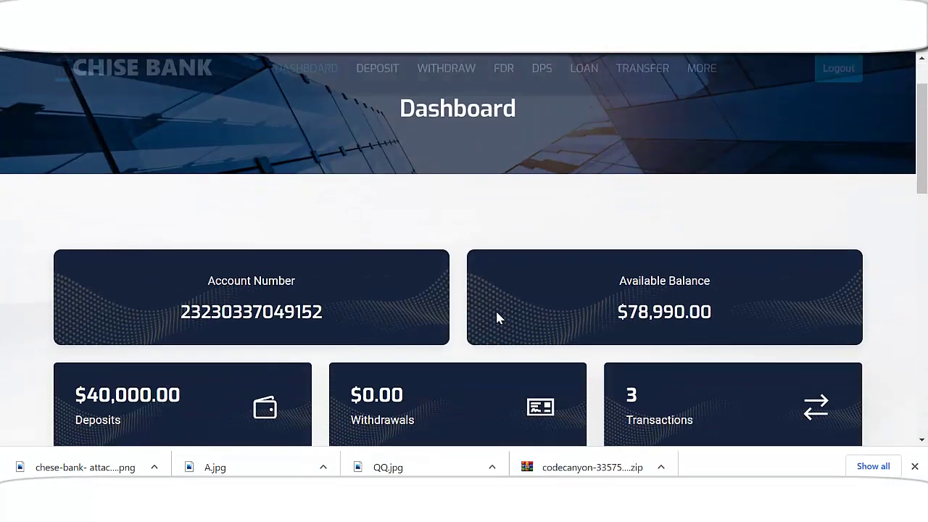
pyautogui.moveTo(626, 313); pyautogui.dragTo(761, 314)
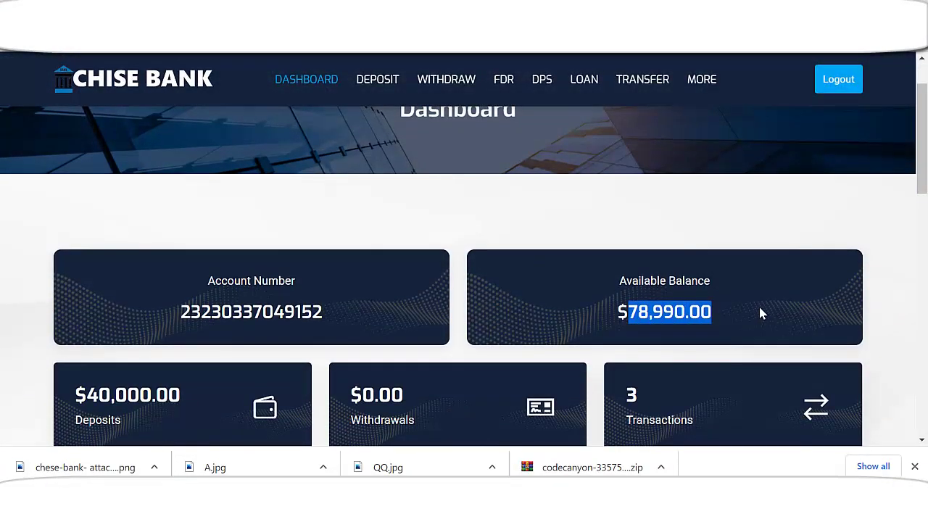
pyautogui.scroll(-2, 558, 323)
pyautogui.scroll(-1, 551, 329)
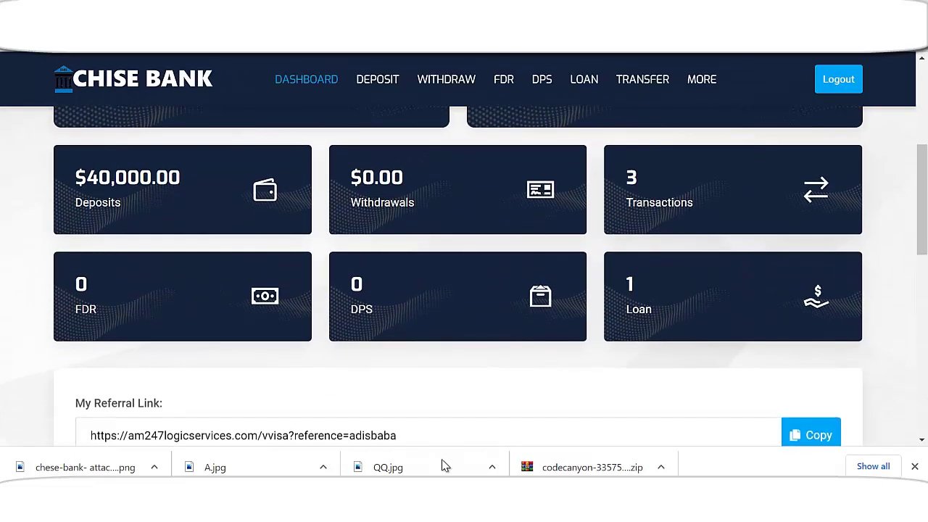
# - Switch to the recipient's window and scroll its dashboard down to Latest Credits
pyautogui.click(527, 428)
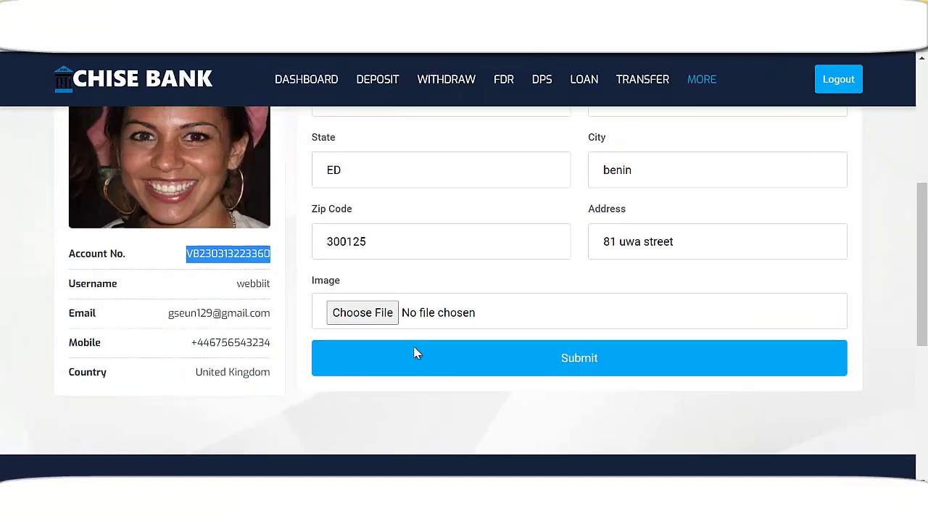
pyautogui.scroll(5, 414, 352)
pyautogui.click(331, 99)
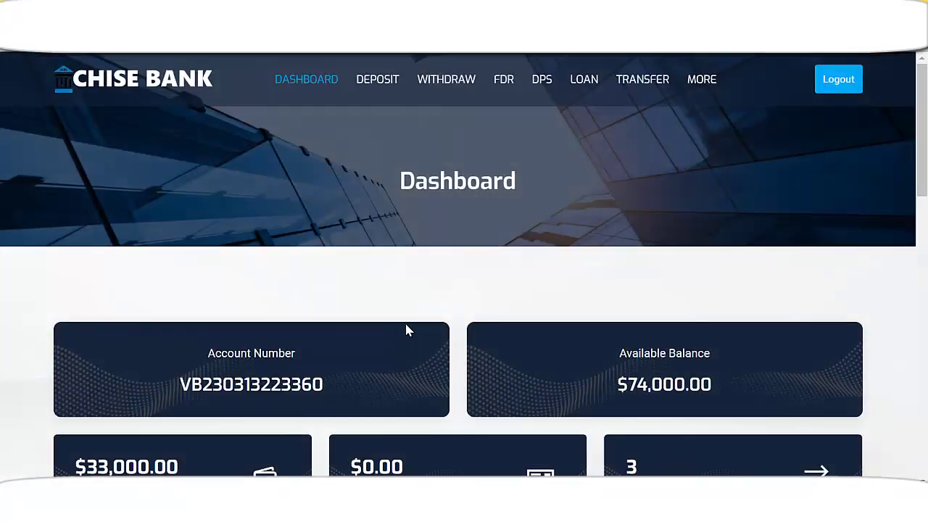
pyautogui.scroll(-2, 407, 328)
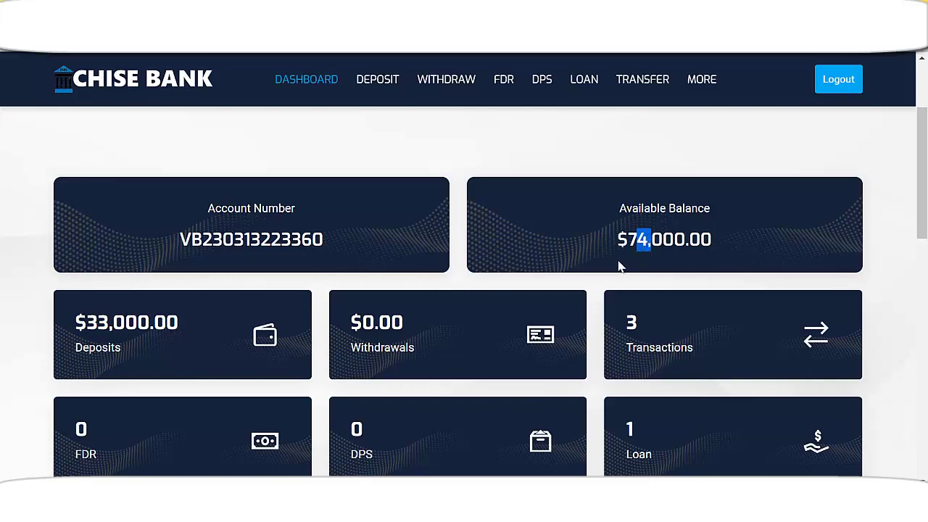
pyautogui.scroll(-1, 646, 254)
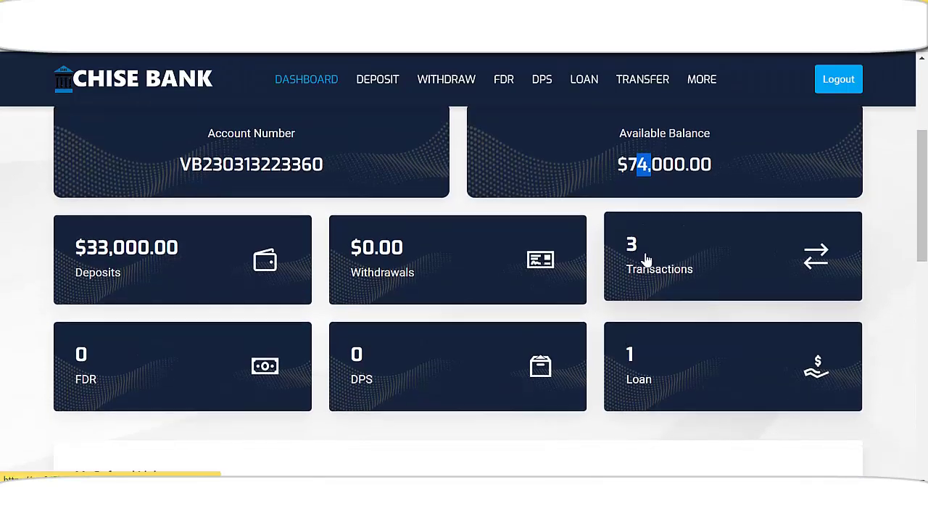
pyautogui.scroll(-2, 643, 268)
pyautogui.scroll(-3, 636, 276)
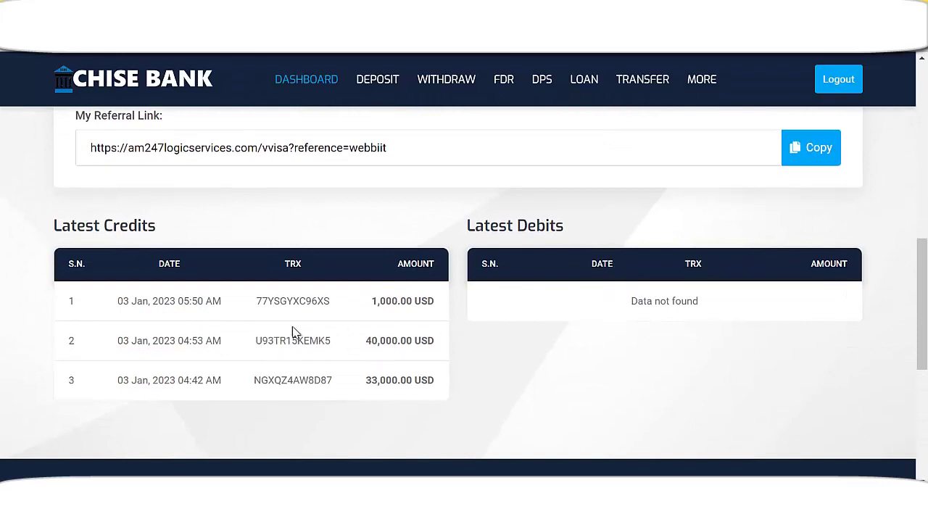
# - Highlight the new 1,000.00 USD credit and the 40,000.00 credit in Latest Credits
pyautogui.moveTo(376, 312); pyautogui.dragTo(420, 303)
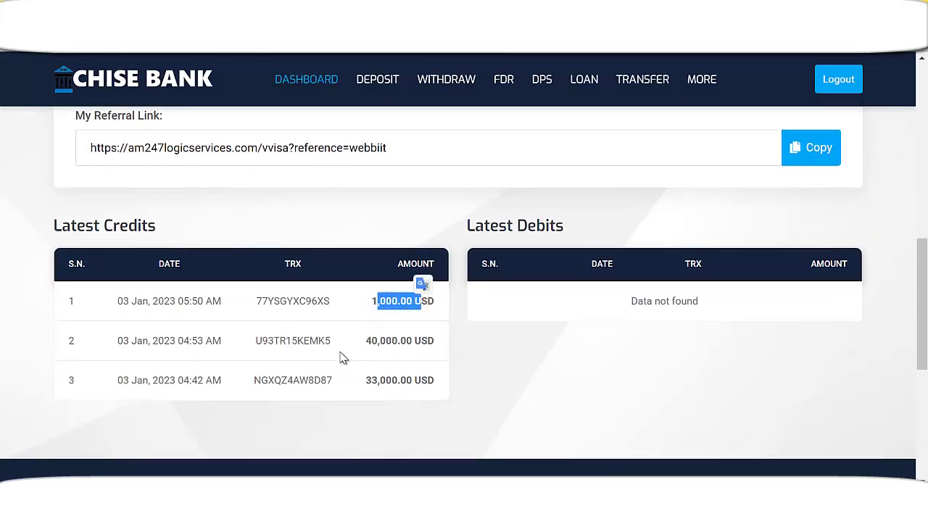
pyautogui.moveTo(365, 346); pyautogui.dragTo(415, 352)
pyautogui.moveTo(366, 380); pyautogui.dragTo(417, 379)
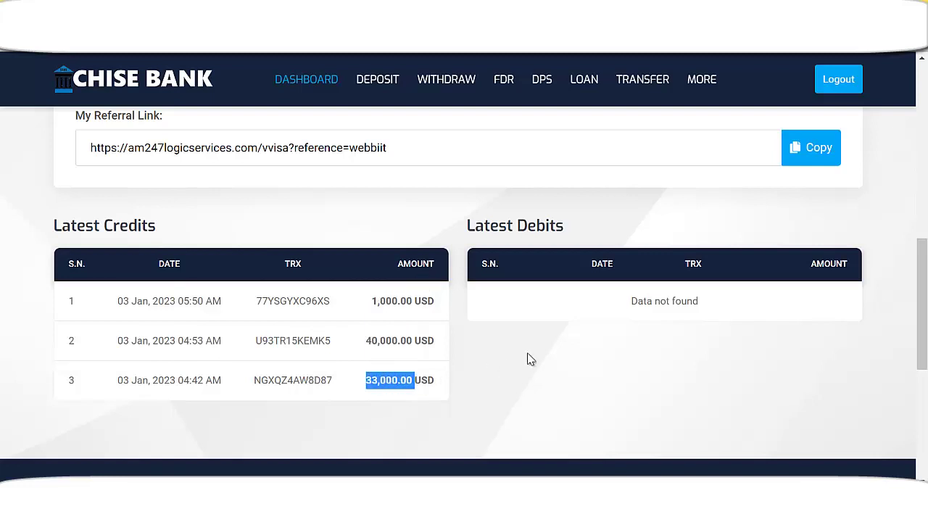
pyautogui.scroll(2, 551, 341)
pyautogui.scroll(6, 459, 317)
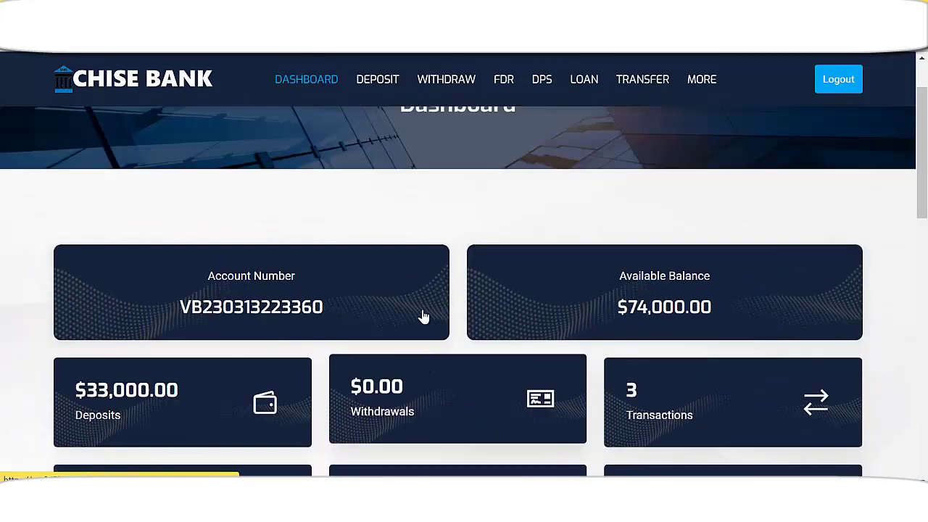
pyautogui.scroll(-3, 398, 317)
pyautogui.scroll(-5, 398, 330)
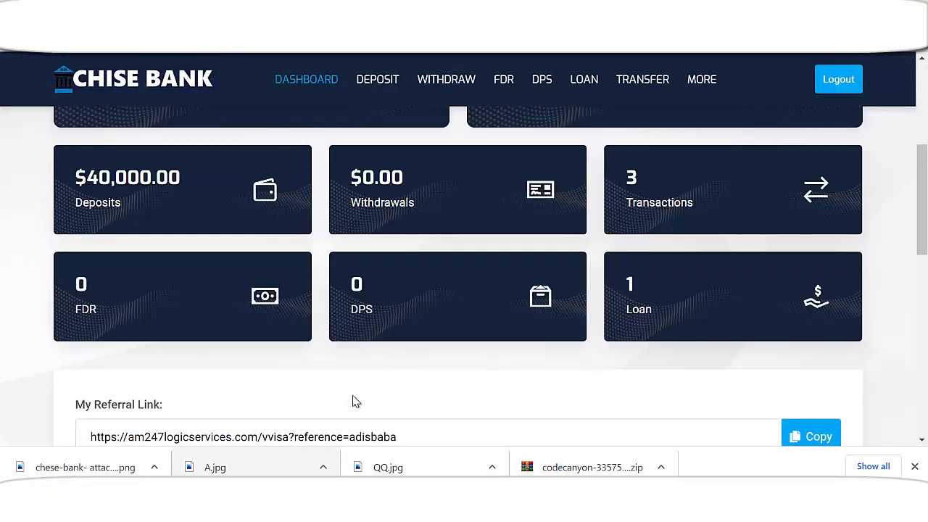
pyautogui.scroll(4, 467, 326)
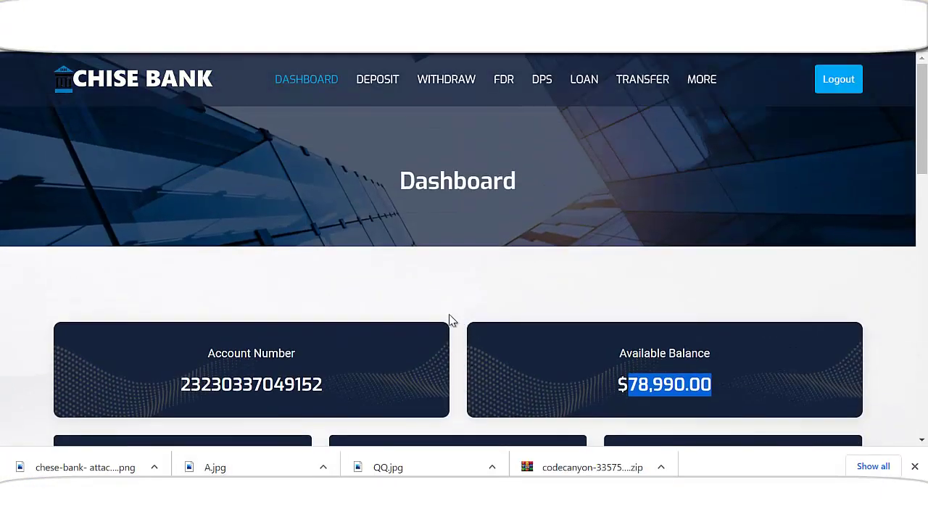
pyautogui.scroll(-5, 448, 323)
pyautogui.scroll(5, 445, 325)
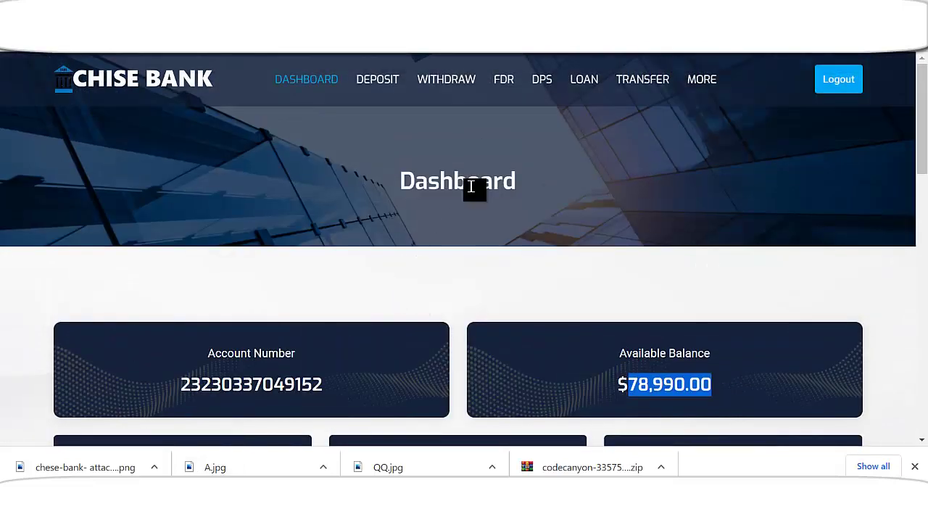
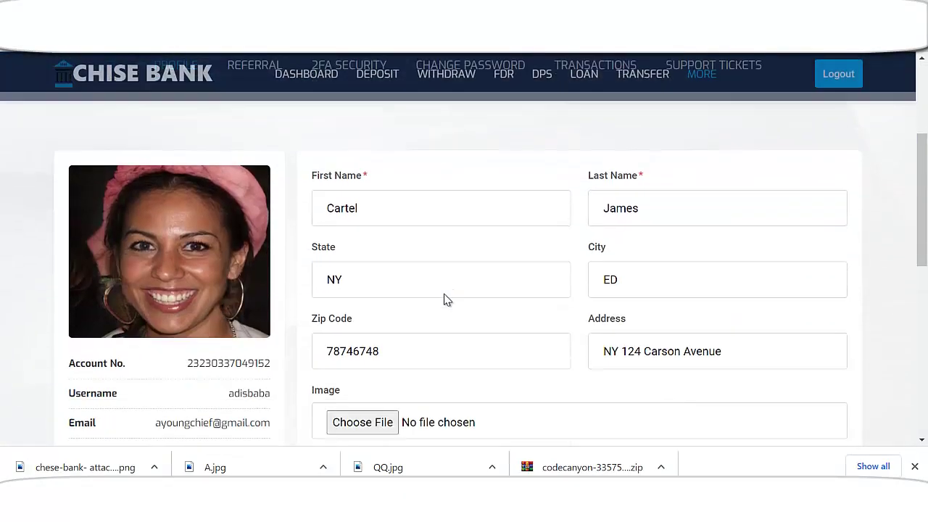
# - Go from profile settings to the account dashboard showing the $78,990.00 available balance
pyautogui.scroll(5, 464, 342)
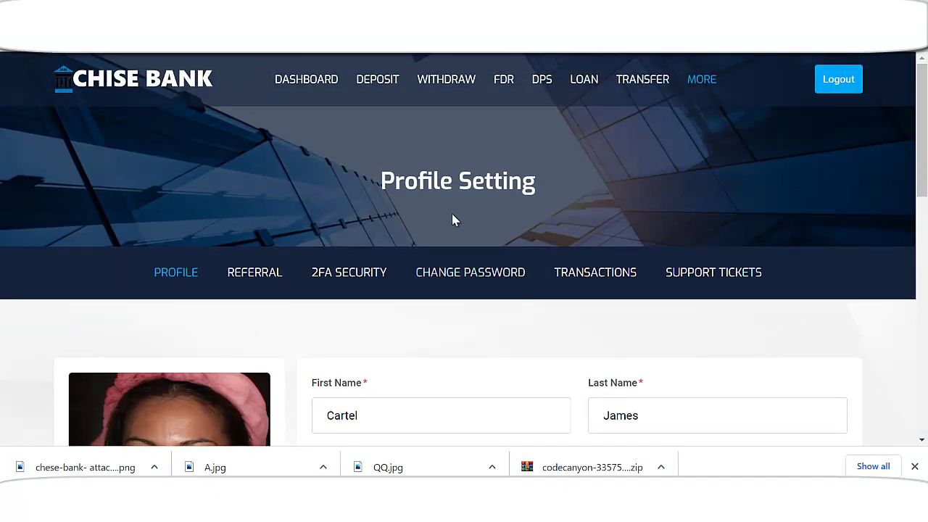
pyautogui.click(300, 84)
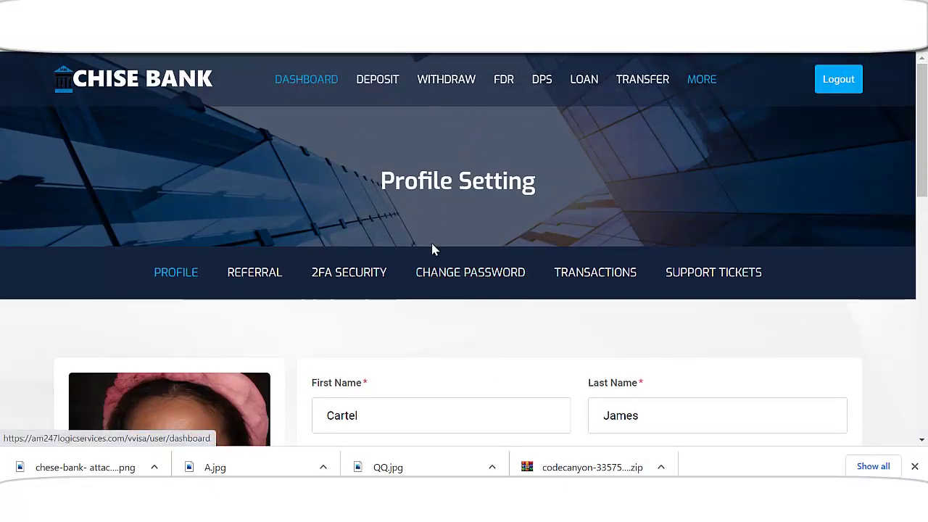
pyautogui.scroll(-3, 489, 328)
pyautogui.scroll(-1, 475, 326)
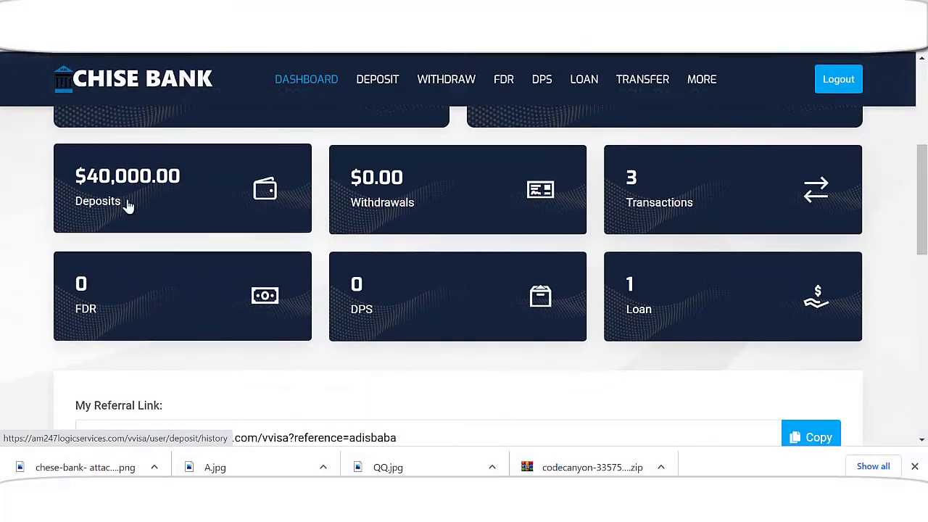
pyautogui.scroll(2, 253, 240)
# - Review the two 40,000 USD credits and 1.00 USD debit, then go to Transfer
pyautogui.moveTo(639, 240); pyautogui.dragTo(720, 253)
pyautogui.scroll(-3, 734, 291)
pyautogui.scroll(-3, 735, 290)
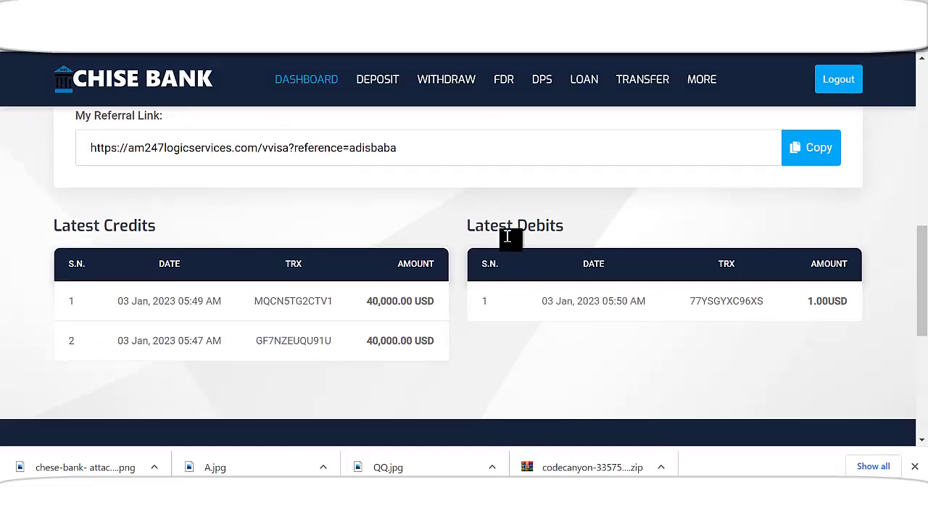
pyautogui.scroll(6, 439, 347)
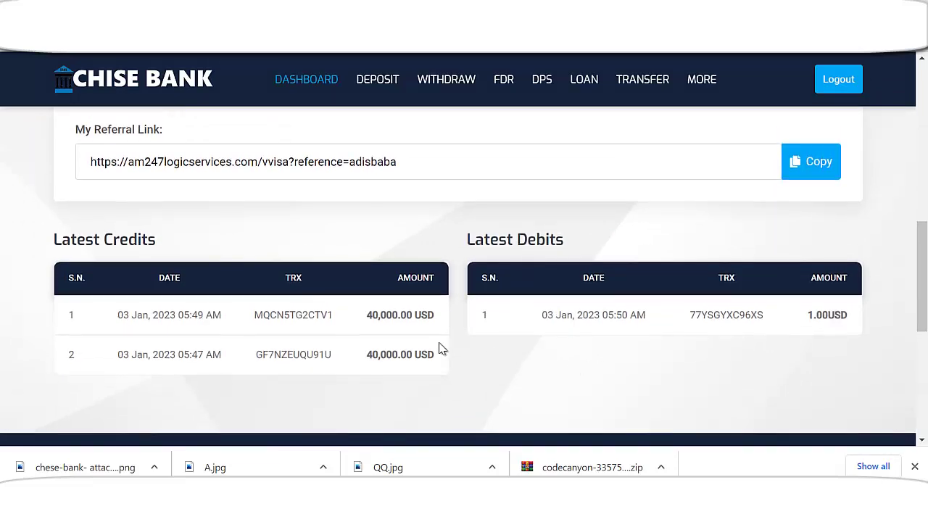
pyautogui.scroll(2, 443, 341)
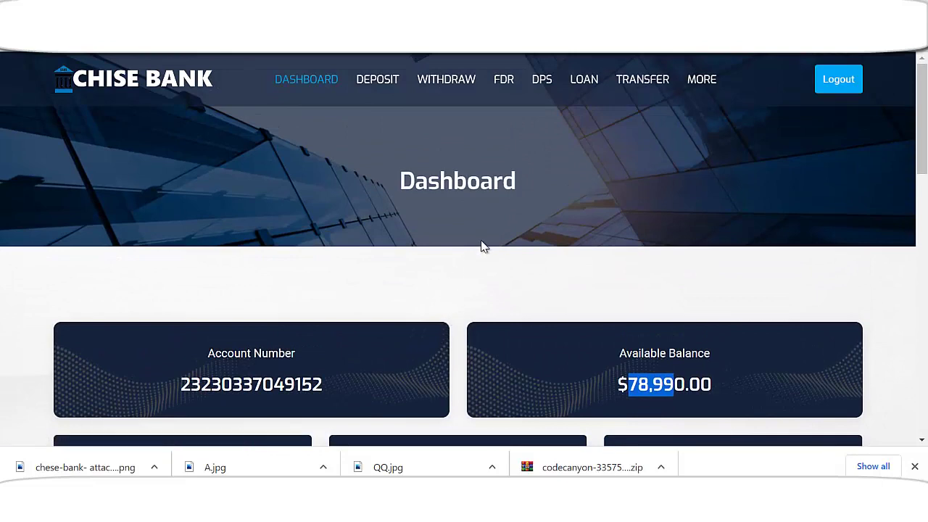
pyautogui.click(645, 86)
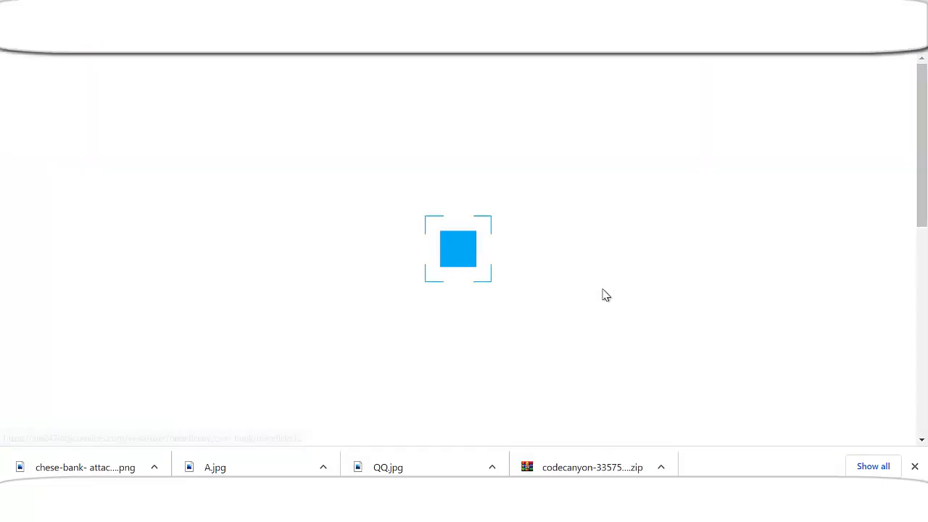
# - Browse the Within Chese Bank transfers, then switch to the Other Bank tab
pyautogui.scroll(-1, 507, 341)
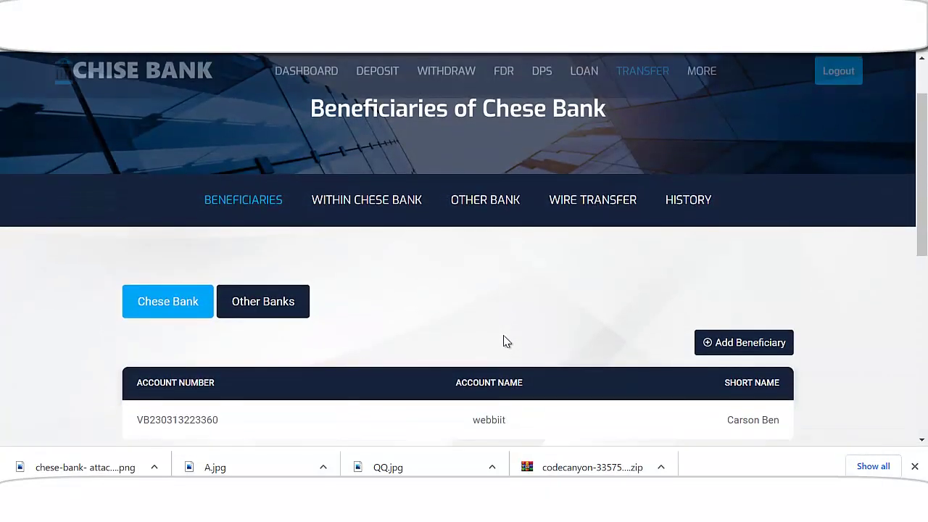
pyautogui.click(387, 208)
pyautogui.scroll(-1, 389, 352)
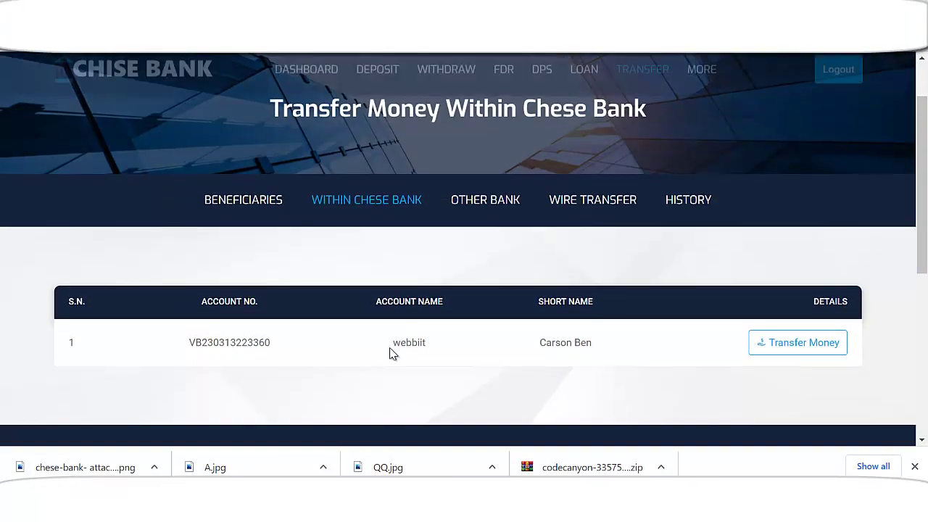
pyautogui.click(501, 198)
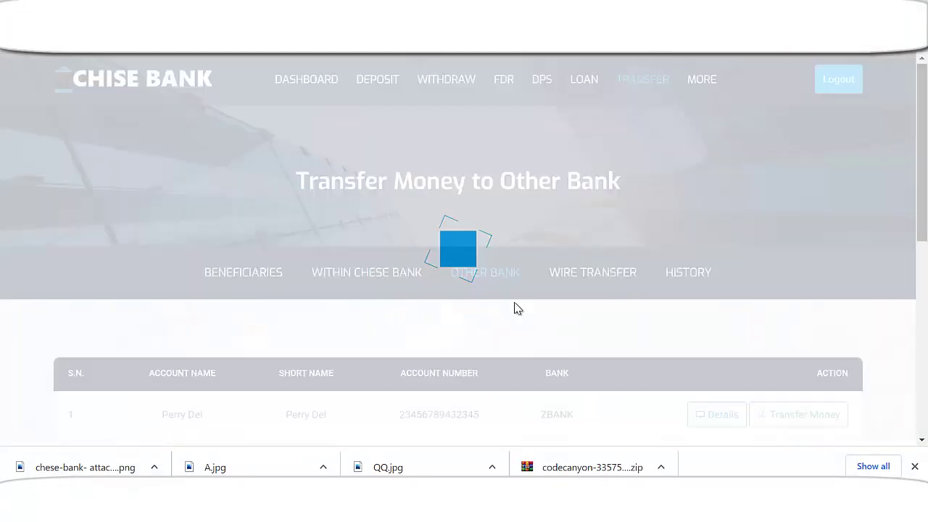
pyautogui.scroll(-2, 516, 307)
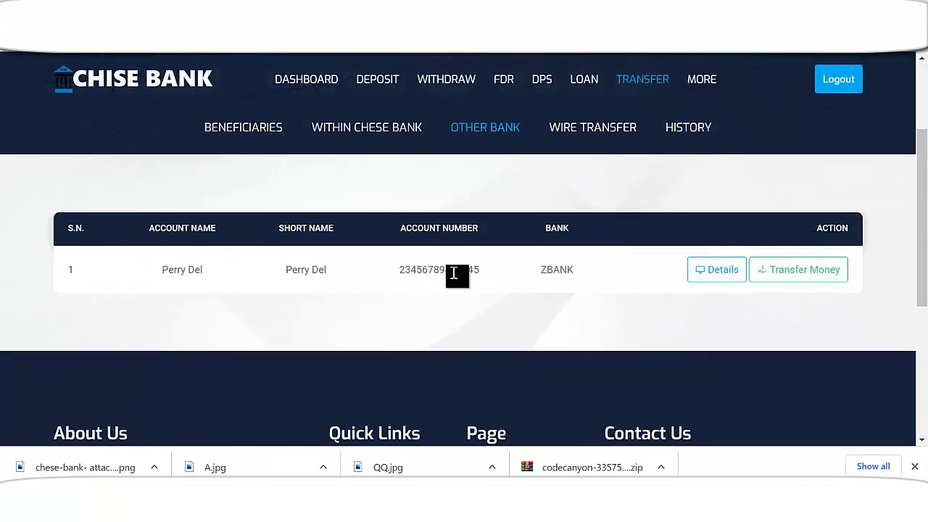
# - Try sending 2000 USD to ZBANK; it's rejected below the 200,000.00 minimum
pyautogui.click(818, 280)
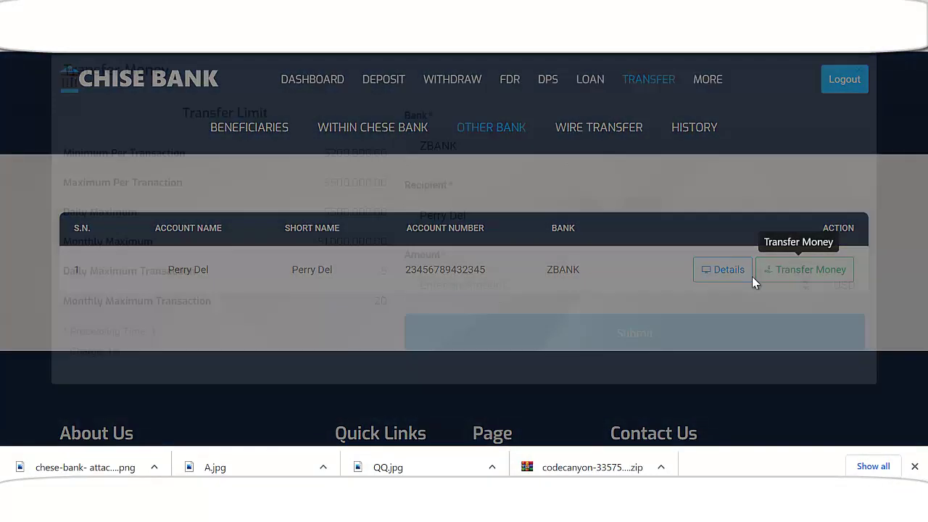
pyautogui.click(489, 321)
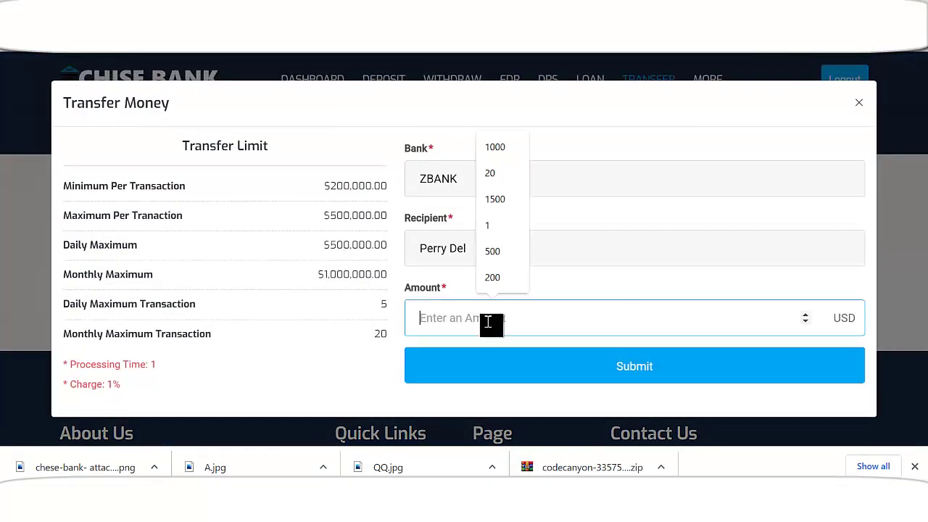
pyautogui.write('2000')
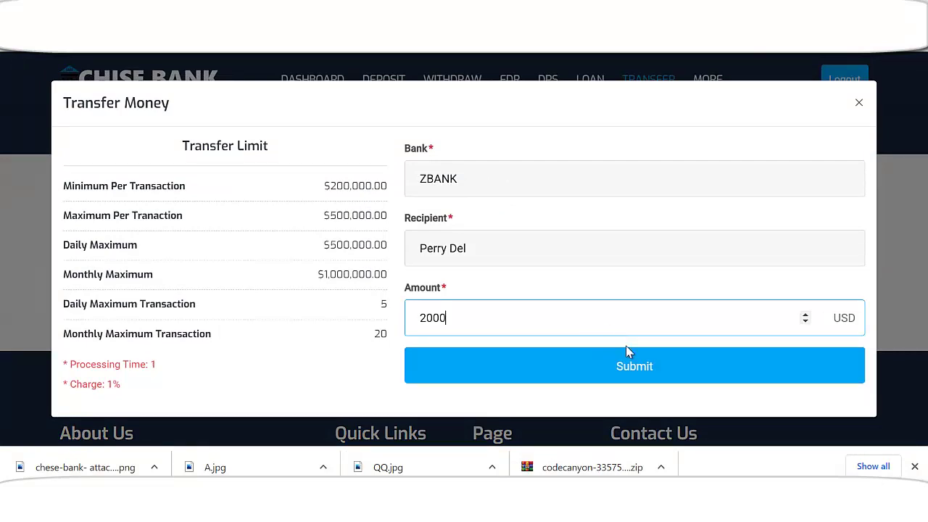
pyautogui.click(650, 373)
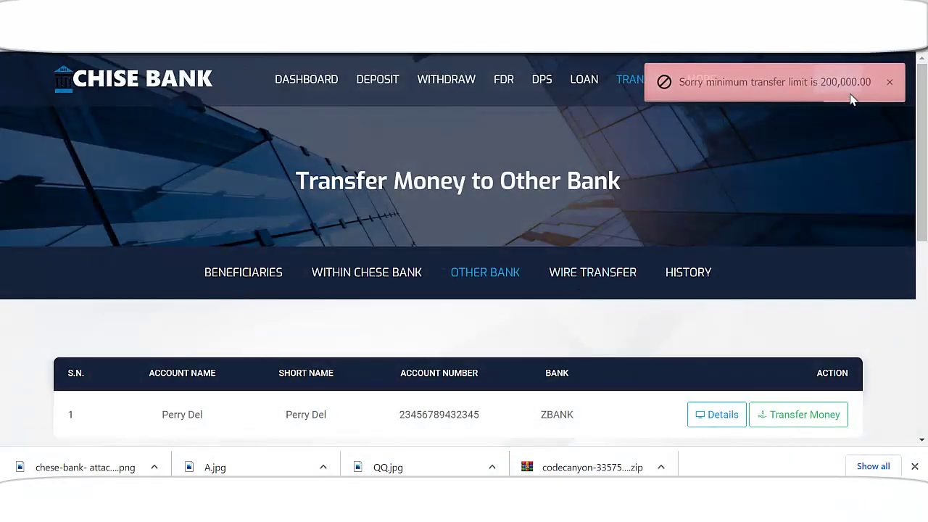
pyautogui.scroll(-2, 586, 327)
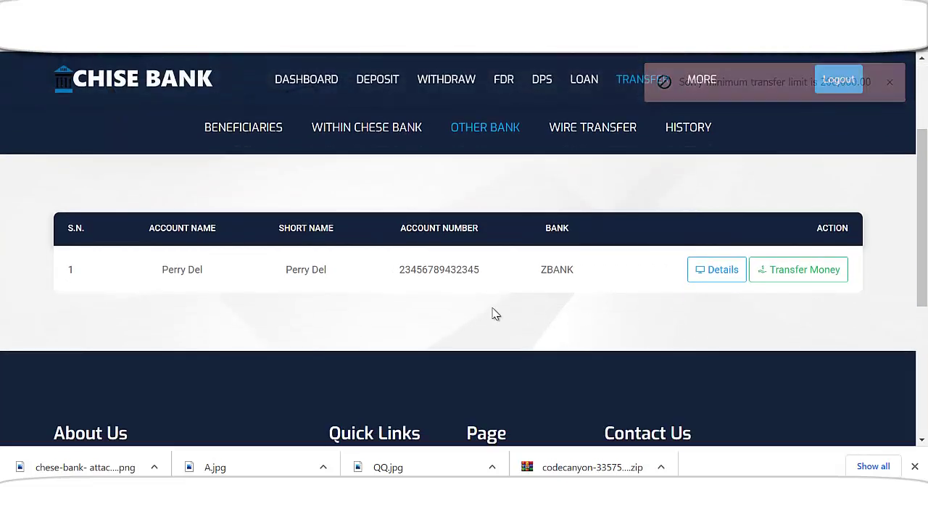
# - Switch to the admin panel's Dashboard
pyautogui.scroll(1, 580, 290)
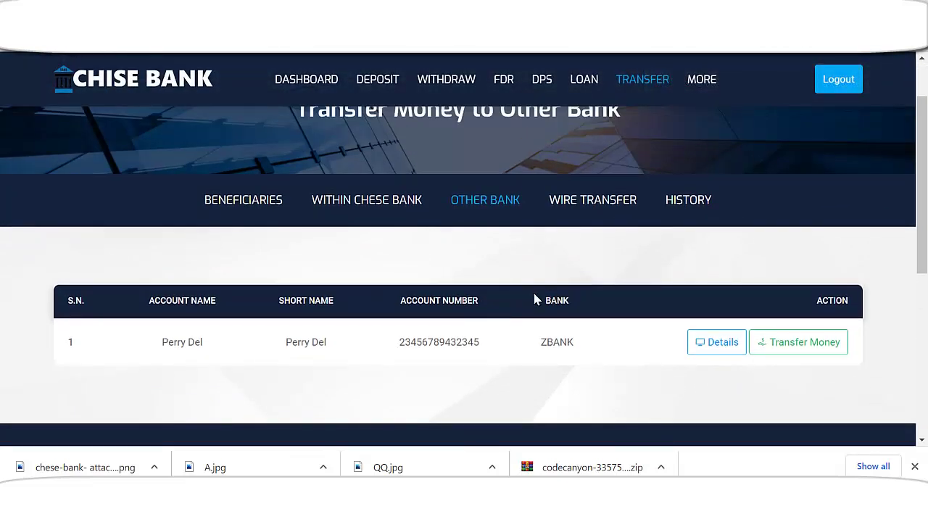
pyautogui.scroll(-1, 507, 312)
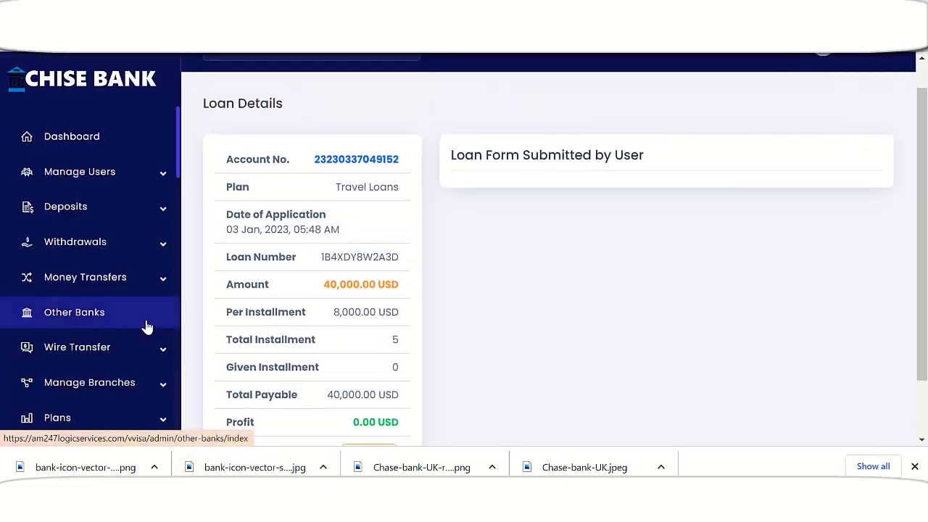
pyautogui.scroll(-1, 135, 333)
pyautogui.scroll(1, 132, 334)
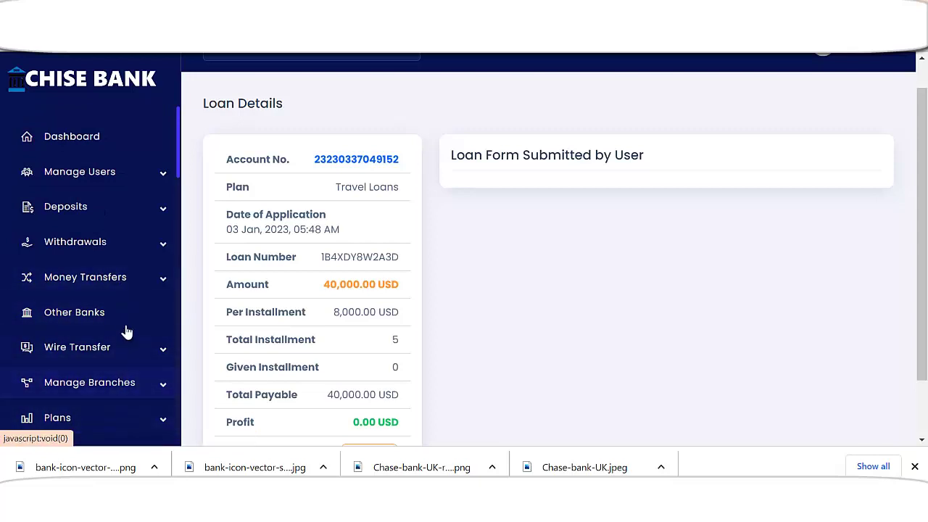
pyautogui.click(100, 139)
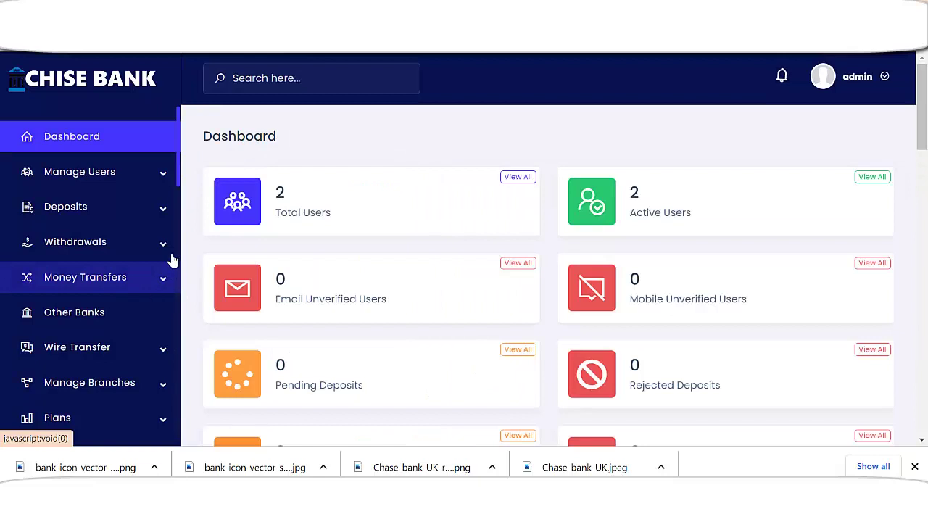
# - Open Other Banks and edit ZBANK, with its 200000–500000 USD limits
pyautogui.moveTo(180, 175); pyautogui.dragTo(183, 210)
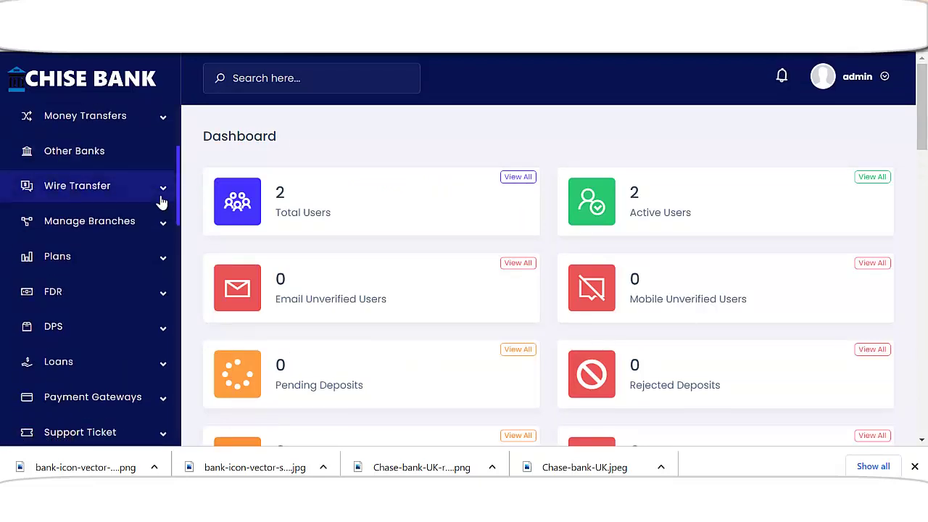
pyautogui.click(162, 201)
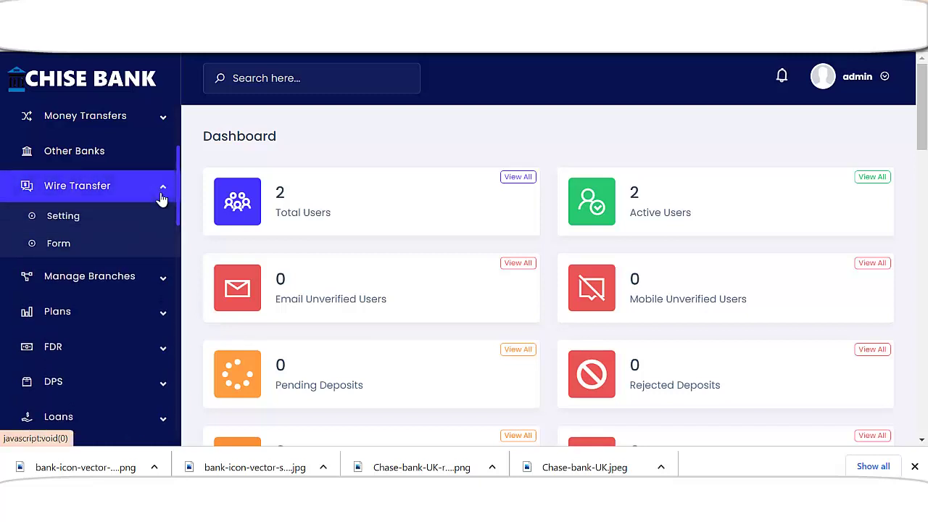
pyautogui.click(162, 200)
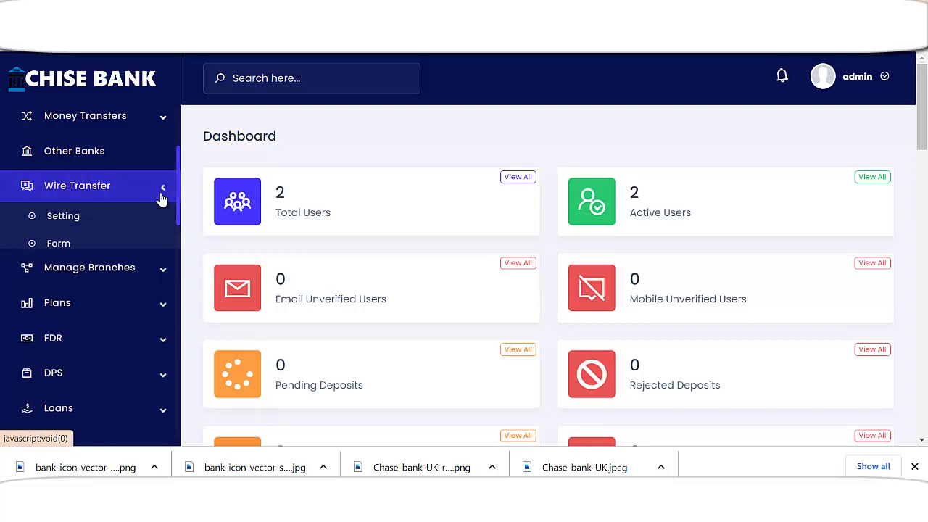
pyautogui.click(93, 158)
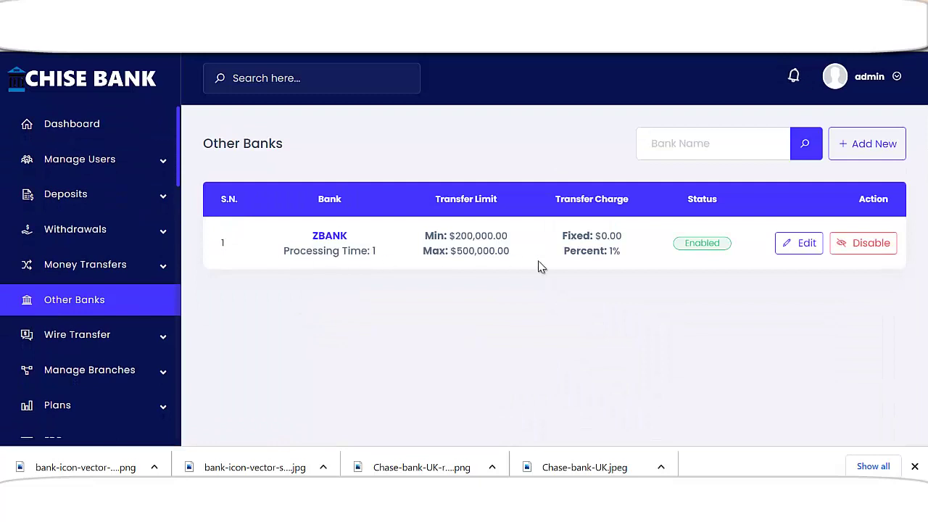
pyautogui.click(797, 245)
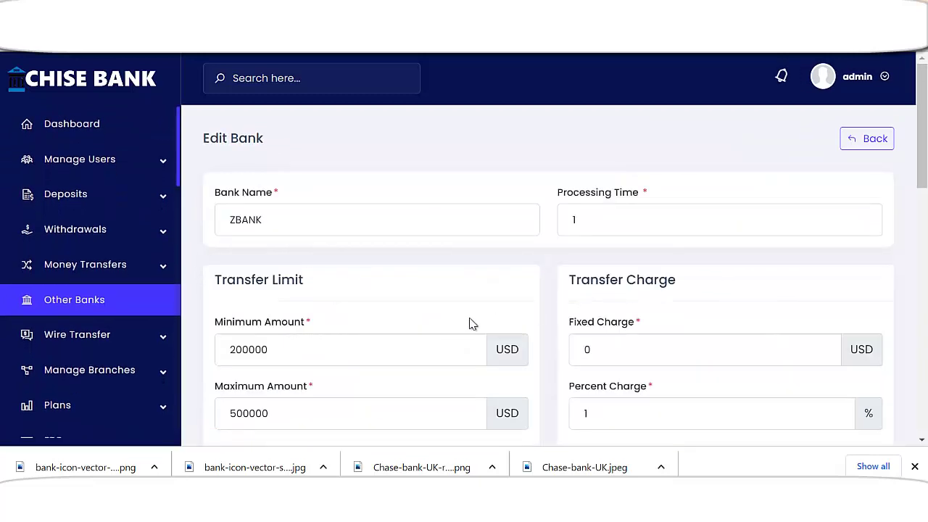
# - Change ZBANK's minimum transfer limit to 2000 USD, save, and return to the customer's Other Bank page
pyautogui.scroll(-1, 435, 325)
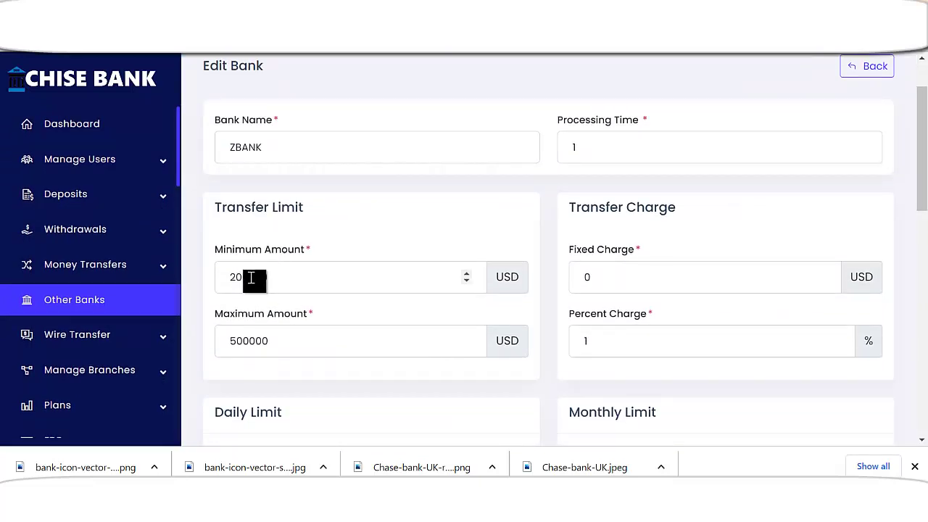
pyautogui.moveTo(255, 277); pyautogui.dragTo(328, 273)
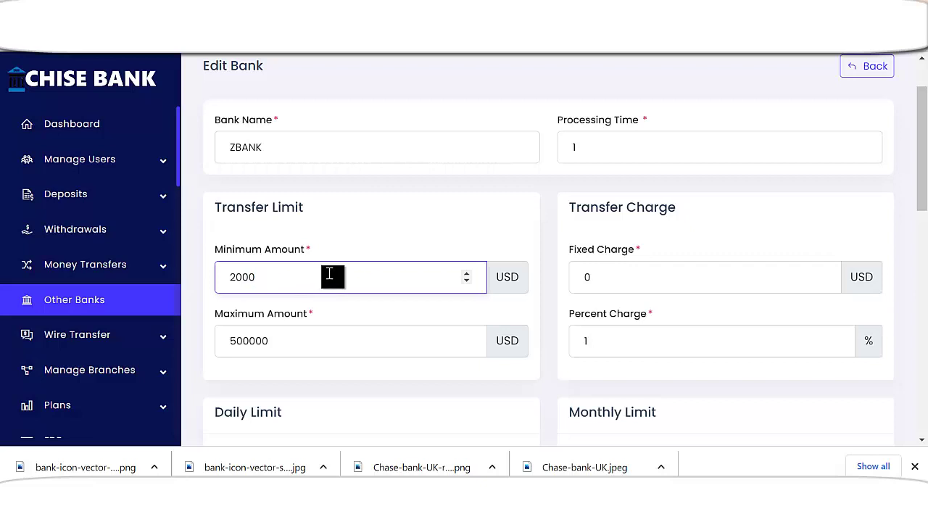
pyautogui.scroll(-10, 544, 238)
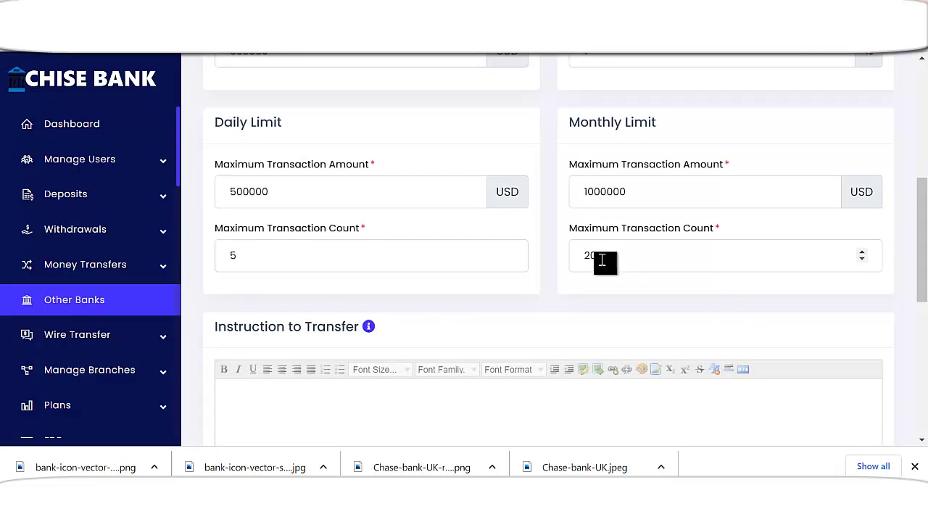
pyautogui.scroll(-2, 557, 380)
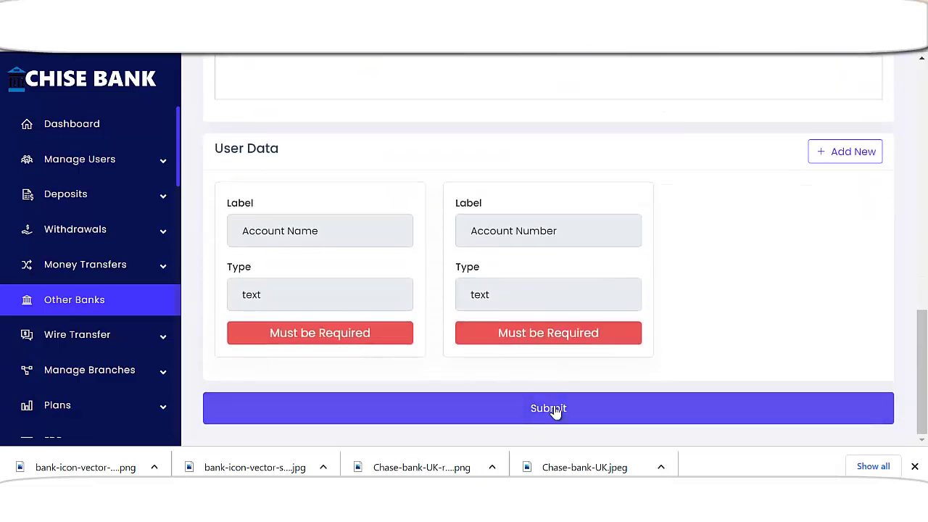
pyautogui.click(555, 412)
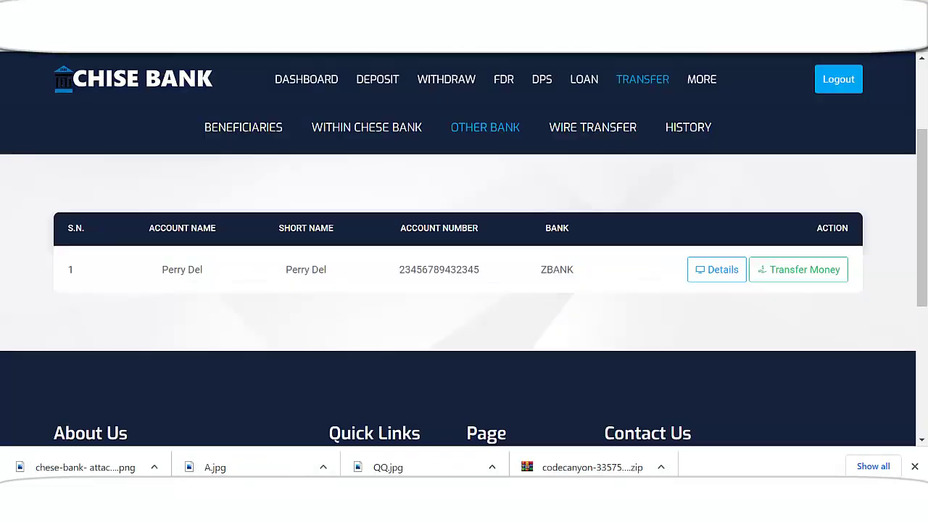
pyautogui.scroll(1, 452, 328)
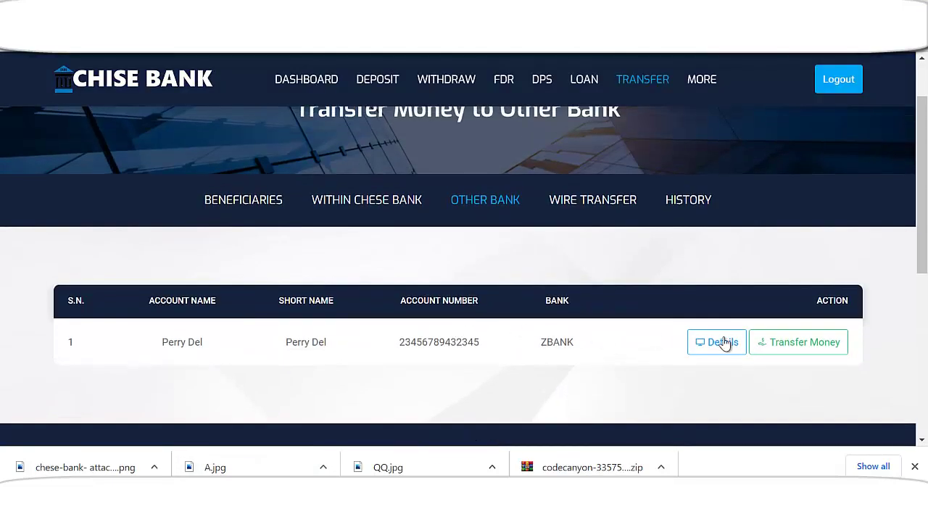
# - Submit a 2000 USD transfer to the ZBANK beneficiary so it becomes pending
pyautogui.click(768, 348)
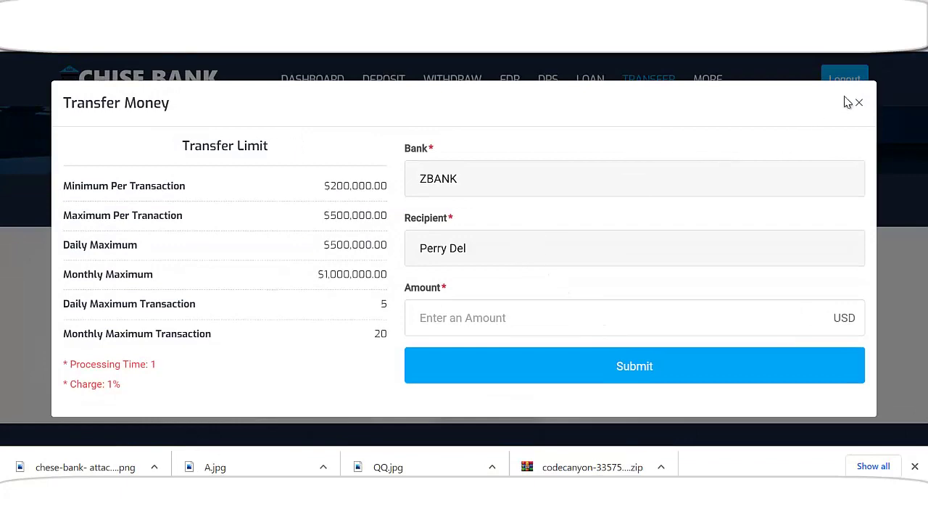
pyautogui.click(858, 103)
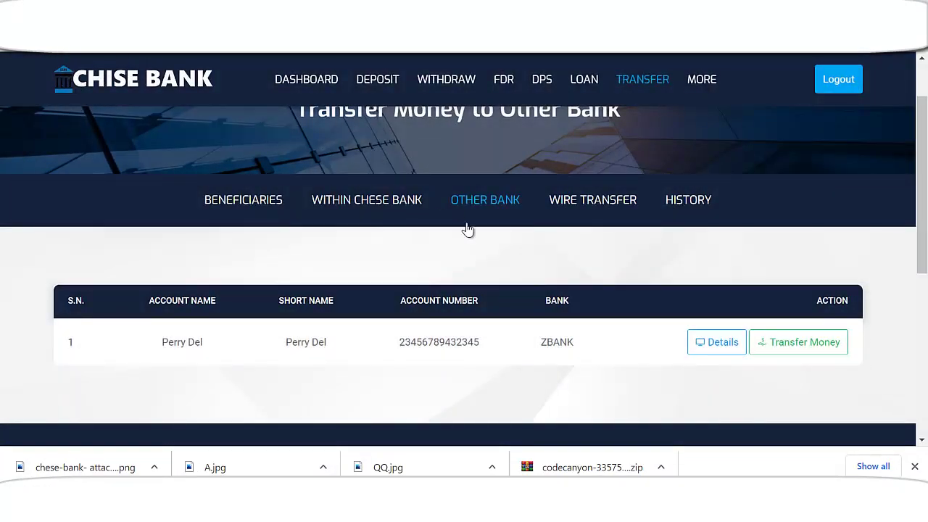
pyautogui.scroll(-2, 626, 247)
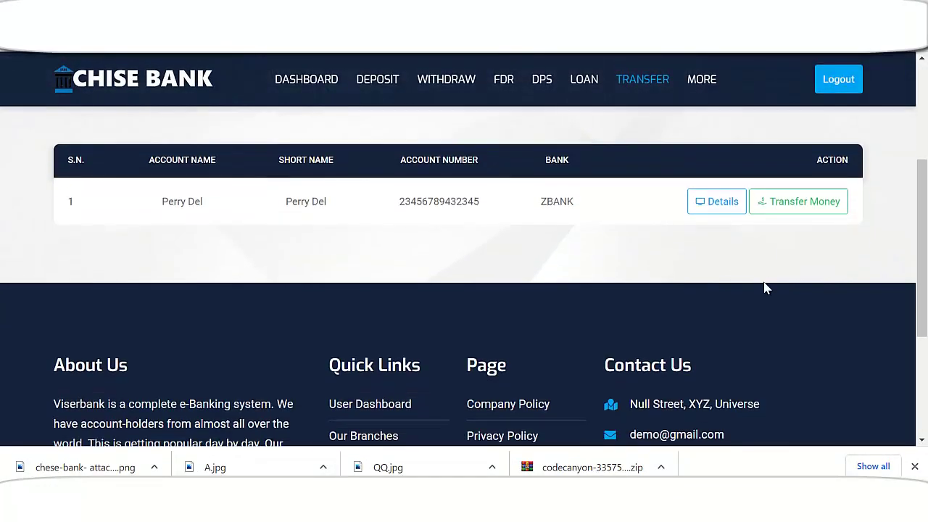
pyautogui.click(798, 197)
pyautogui.click(473, 326)
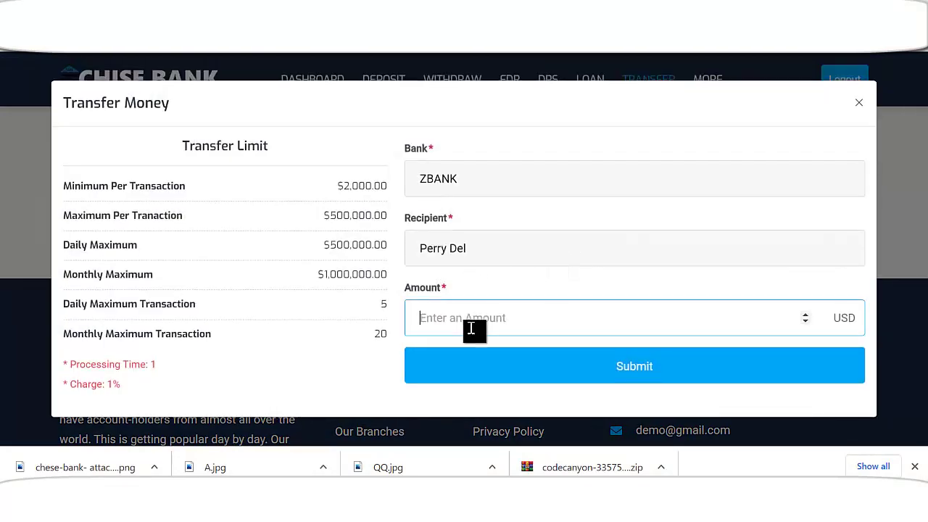
pyautogui.write('2000')
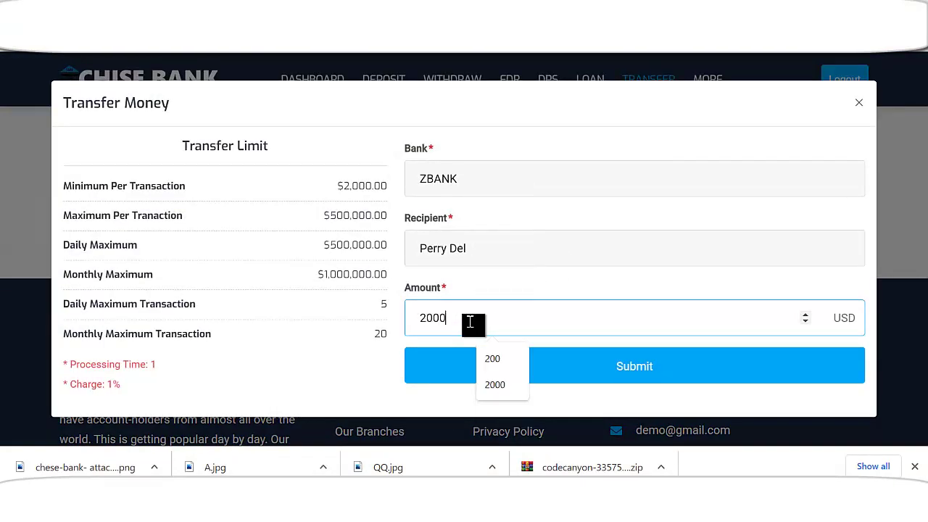
pyautogui.click(624, 367)
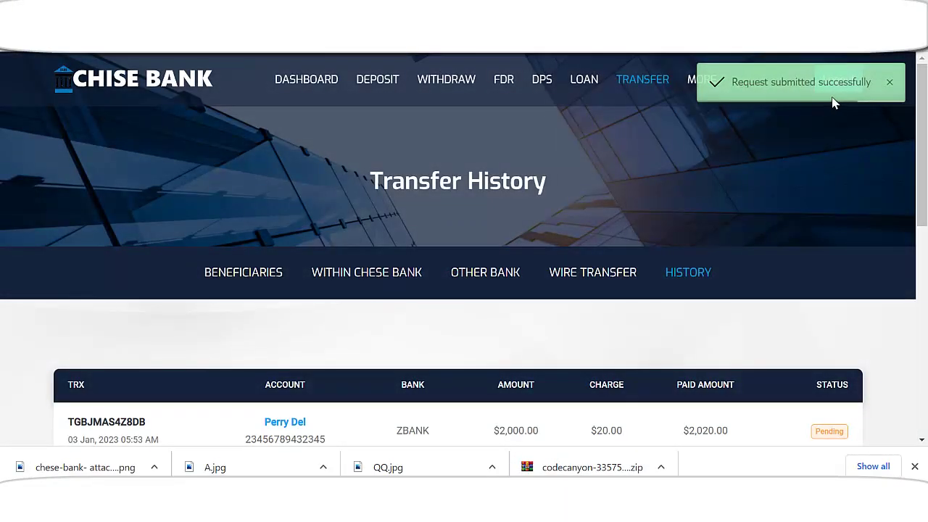
pyautogui.scroll(-2, 764, 245)
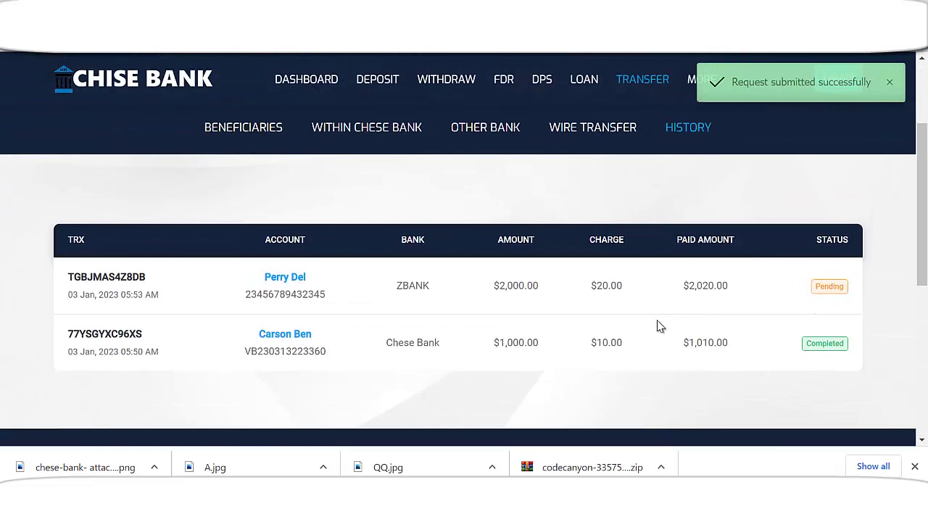
pyautogui.scroll(1, 583, 326)
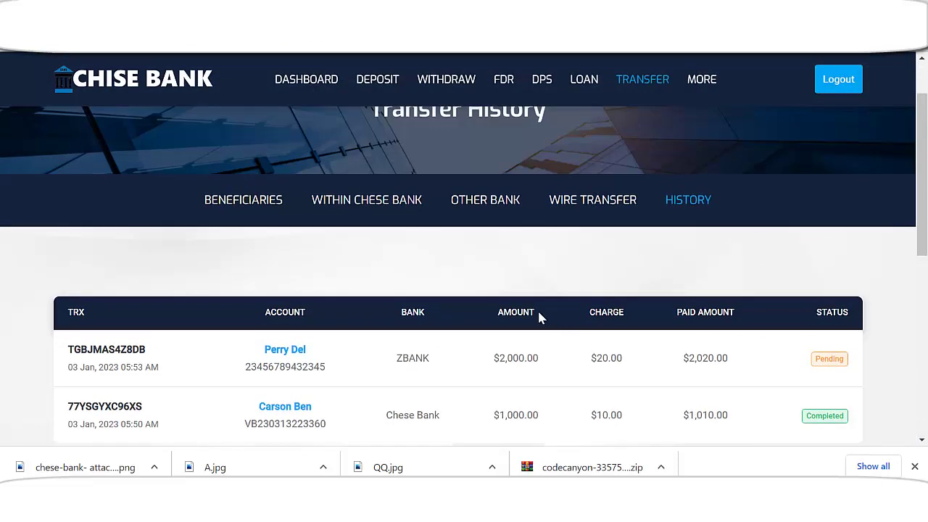
# - Browse the Other Bank, Within Chese Bank and other-bank Beneficiaries lists
pyautogui.click(485, 200)
pyautogui.scroll(-3, 486, 308)
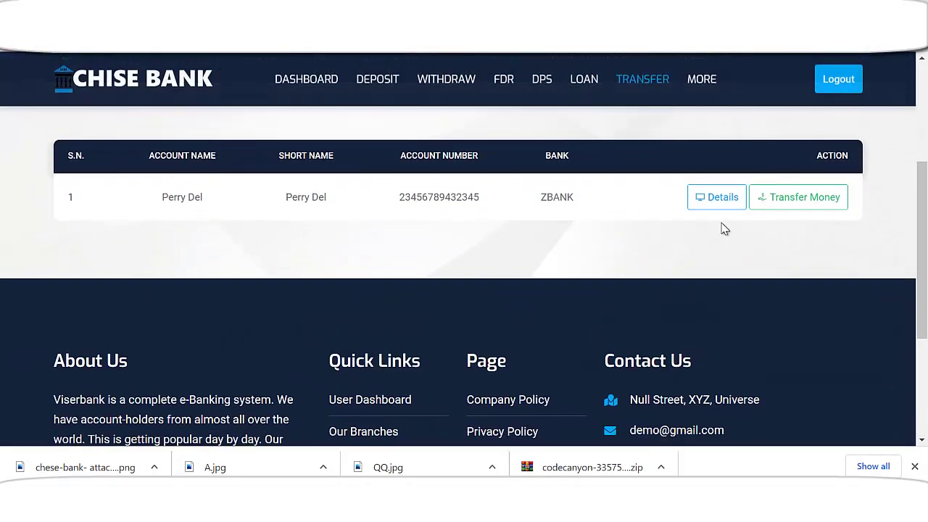
pyautogui.scroll(2, 585, 224)
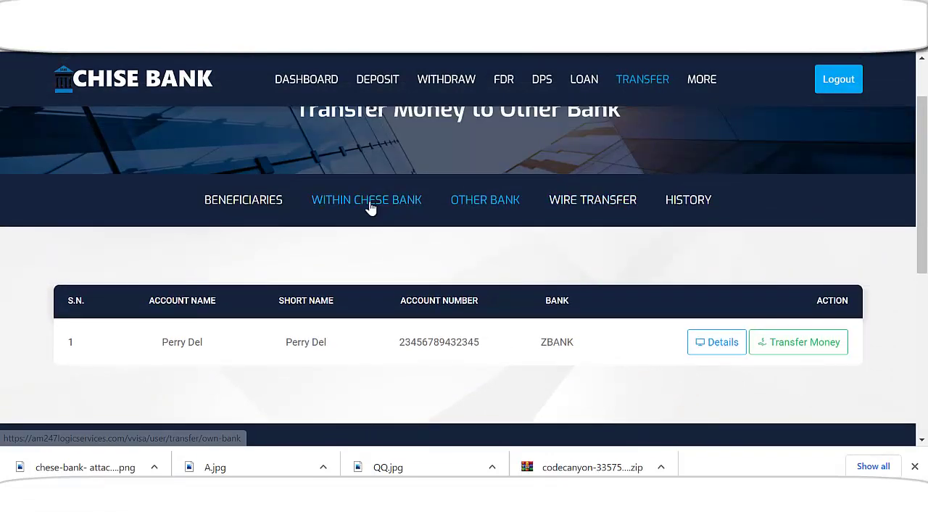
pyautogui.click(370, 203)
pyautogui.scroll(-2, 399, 283)
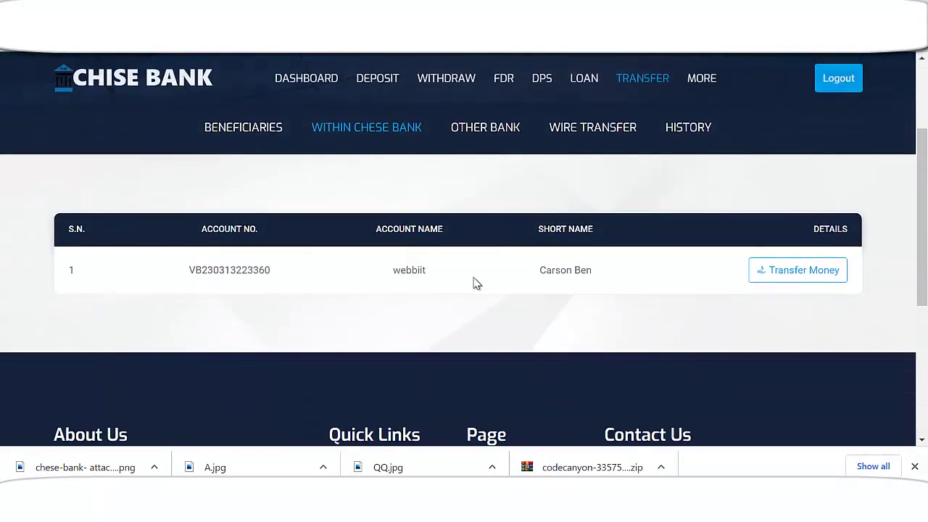
pyautogui.scroll(2, 272, 215)
pyautogui.click(259, 210)
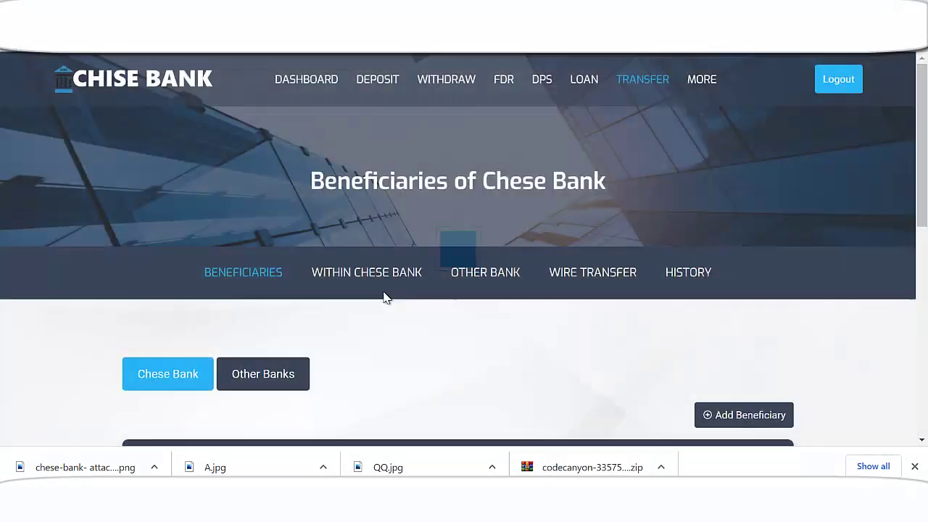
pyautogui.scroll(-4, 388, 299)
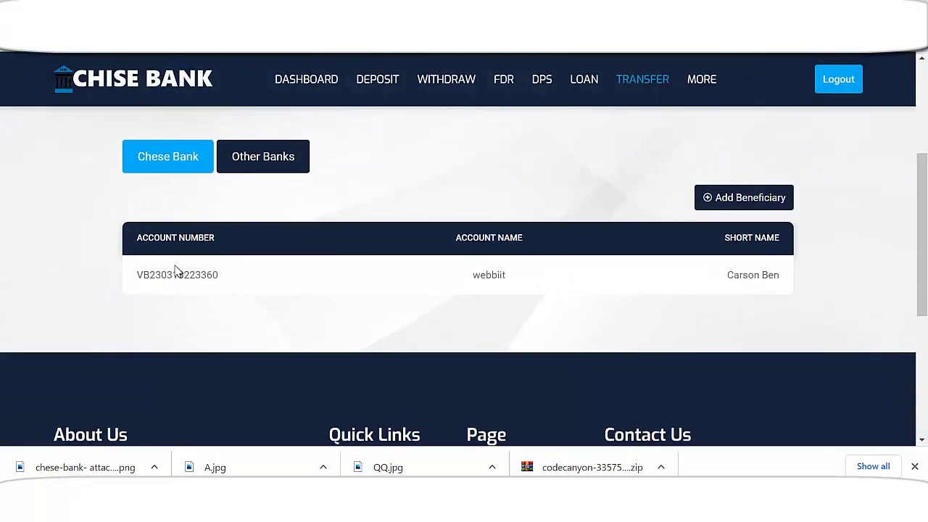
pyautogui.click(278, 161)
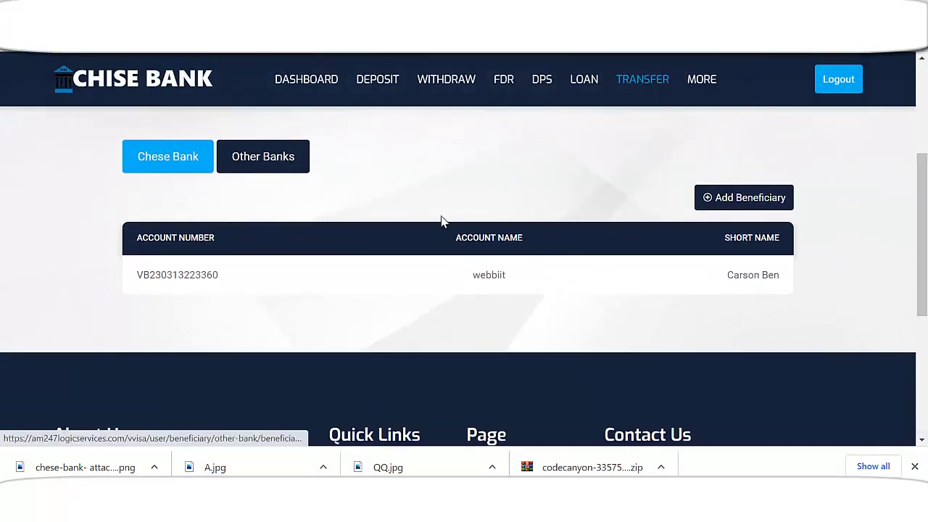
pyautogui.scroll(-1, 568, 310)
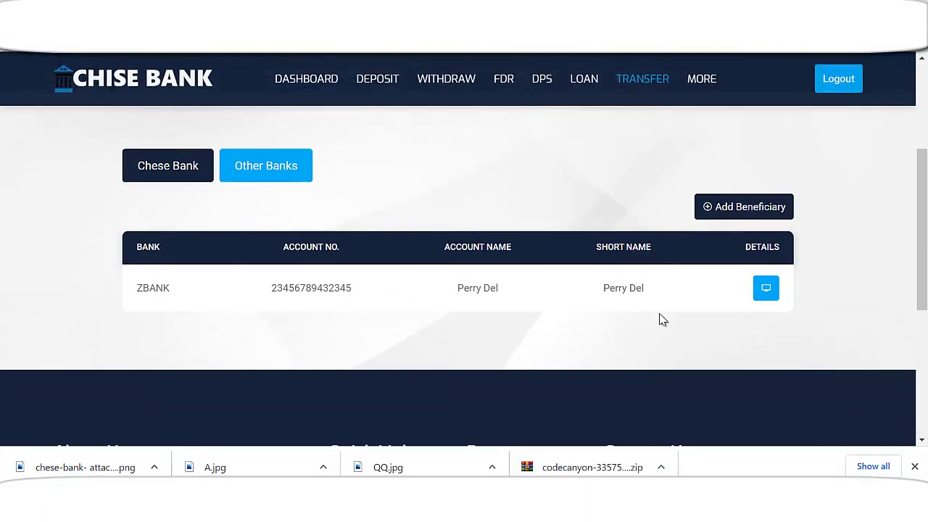
pyautogui.scroll(-2, 451, 314)
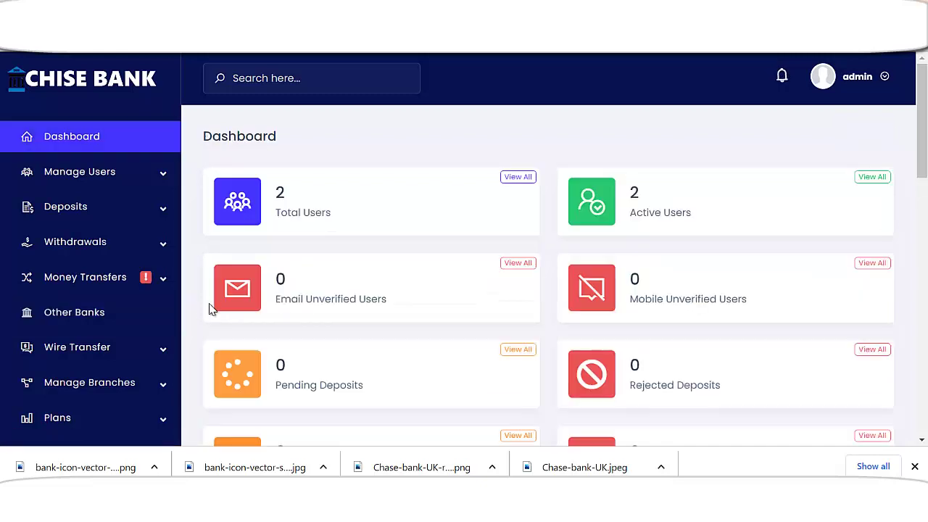
# - Complete the pending $2,000 ZBANK transfer from Money Transfers > Pending Transfers
pyautogui.click(129, 282)
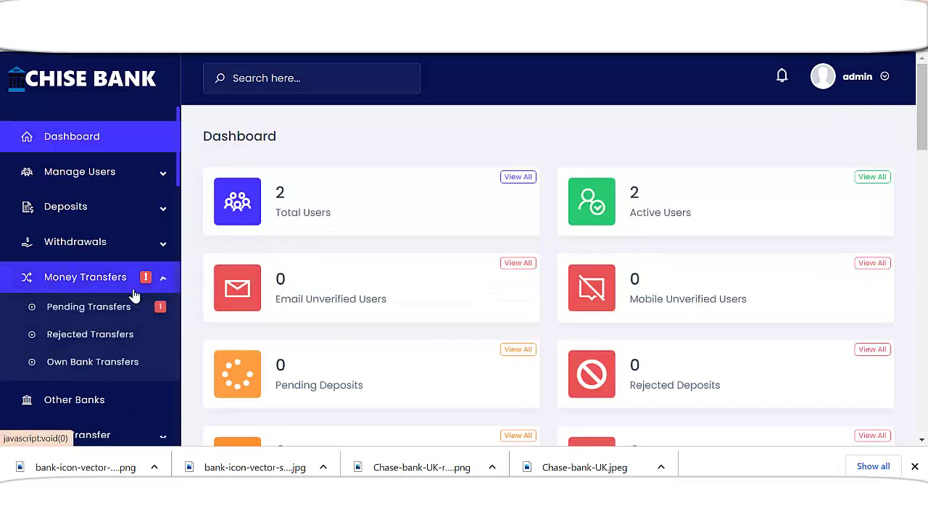
pyautogui.click(111, 309)
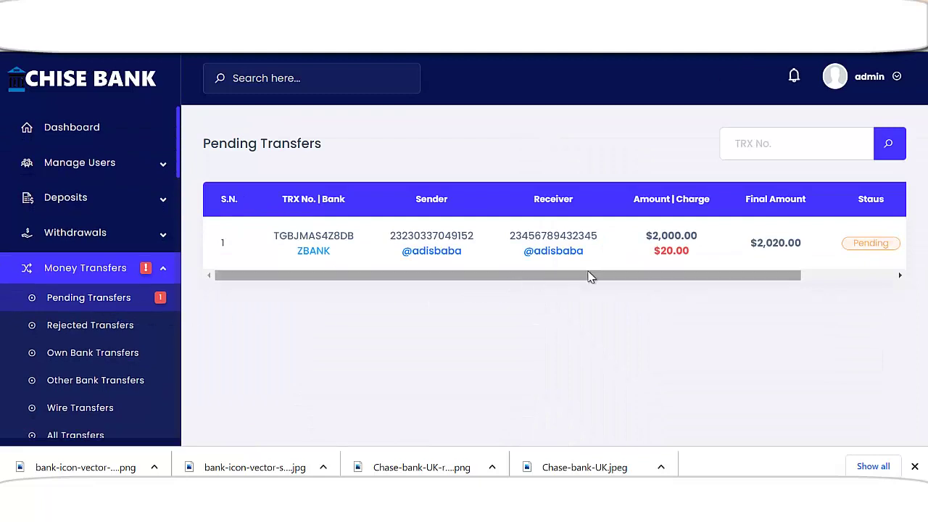
pyautogui.moveTo(617, 275); pyautogui.dragTo(698, 276)
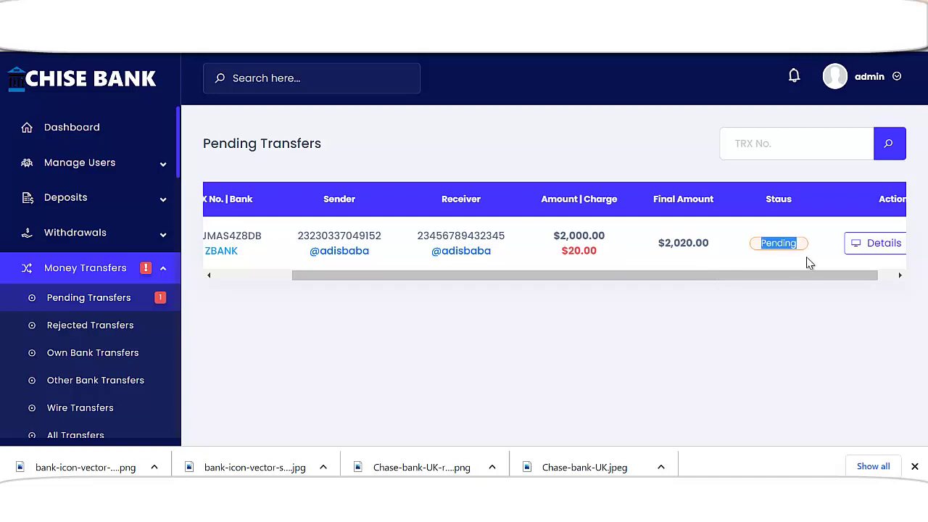
pyautogui.moveTo(793, 276); pyautogui.dragTo(865, 278)
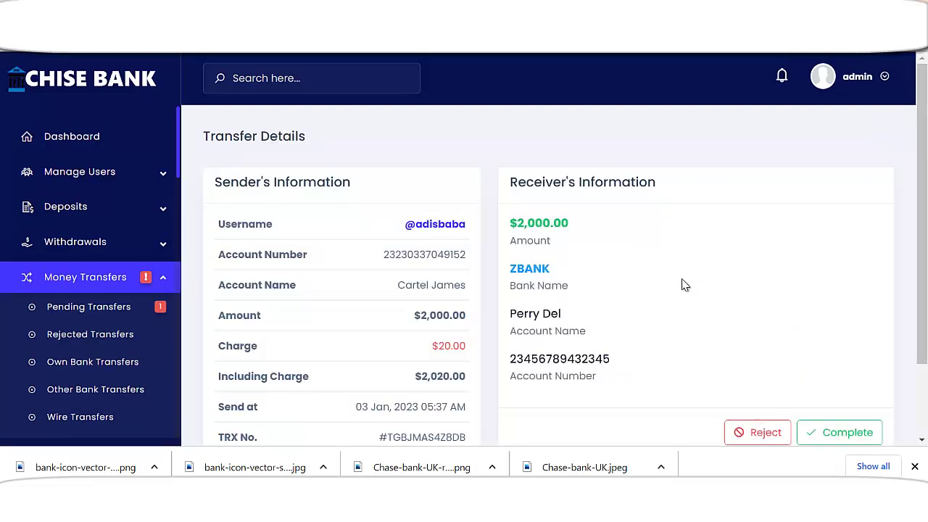
pyautogui.scroll(-2, 788, 299)
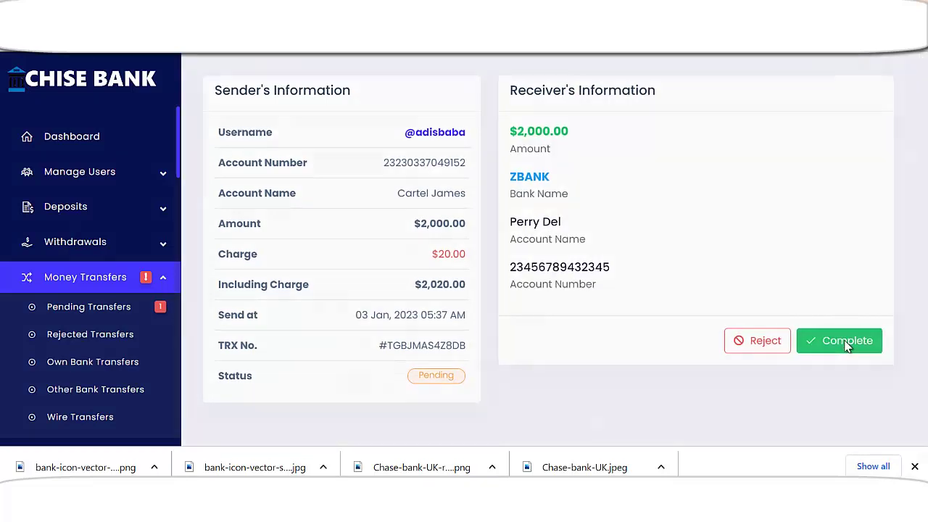
pyautogui.click(847, 341)
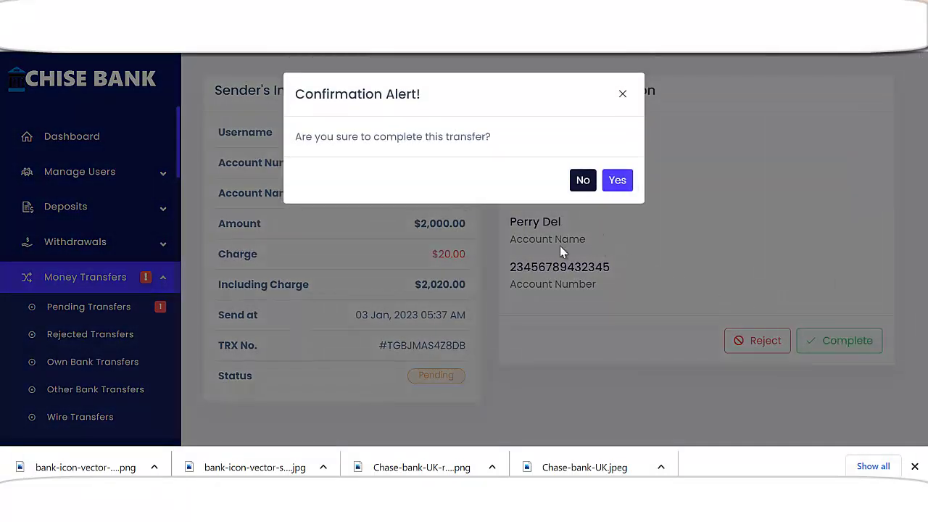
pyautogui.press('Return')
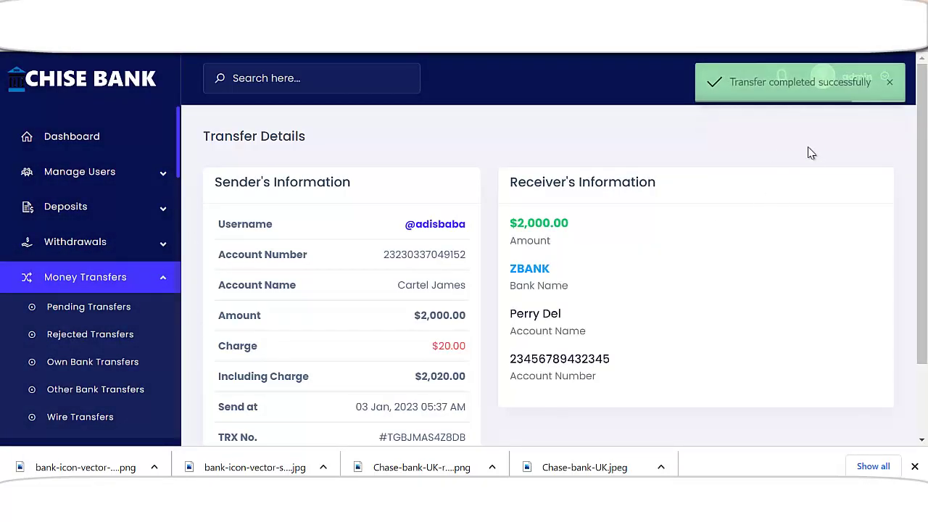
# - Review the admin dashboard's loan and DPS statistics
pyautogui.click(54, 137)
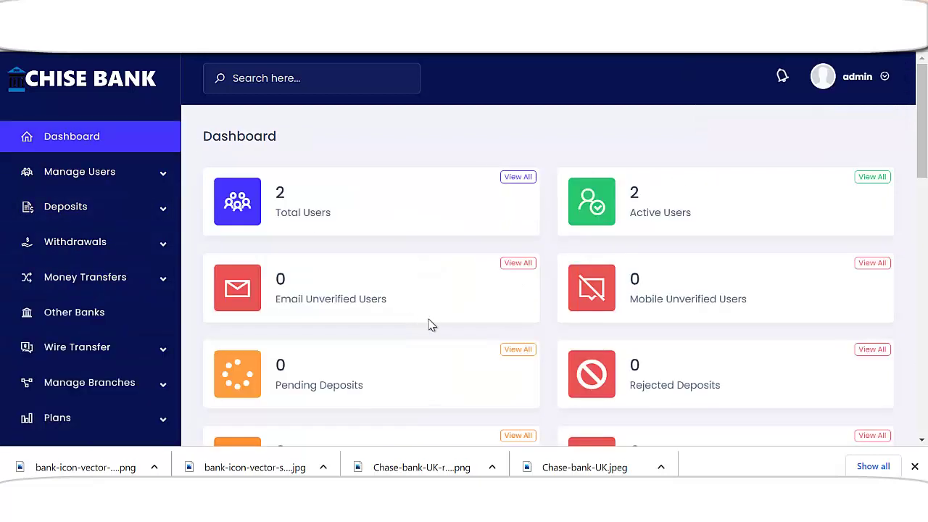
pyautogui.scroll(-1, 430, 326)
pyautogui.scroll(-5, 428, 324)
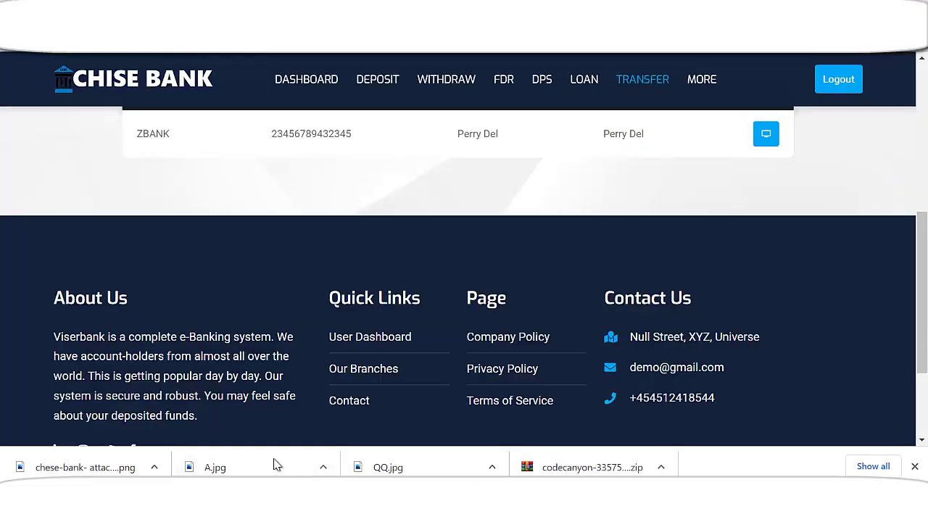
pyautogui.scroll(8, 210, 203)
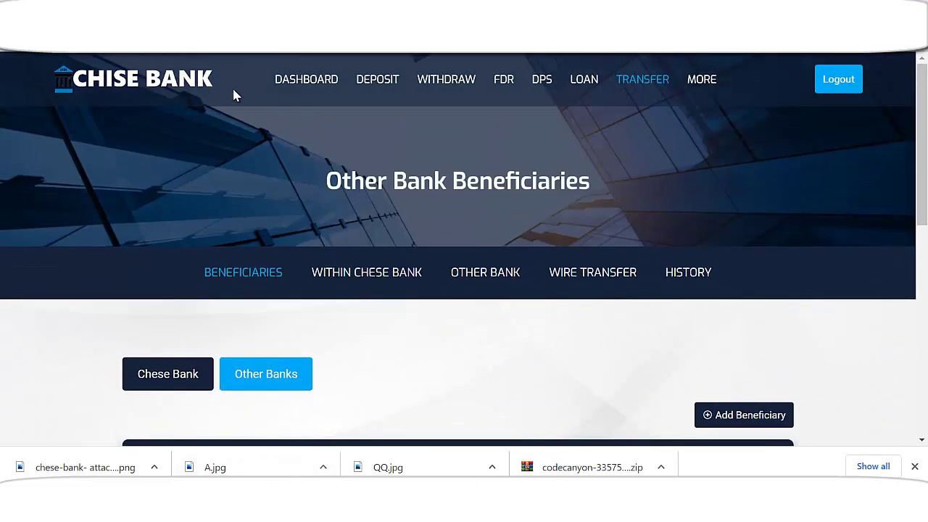
# - Copy the first customer's account number ($76,970.00 balance) and bring up the second customer's dashboard
pyautogui.click(346, 285)
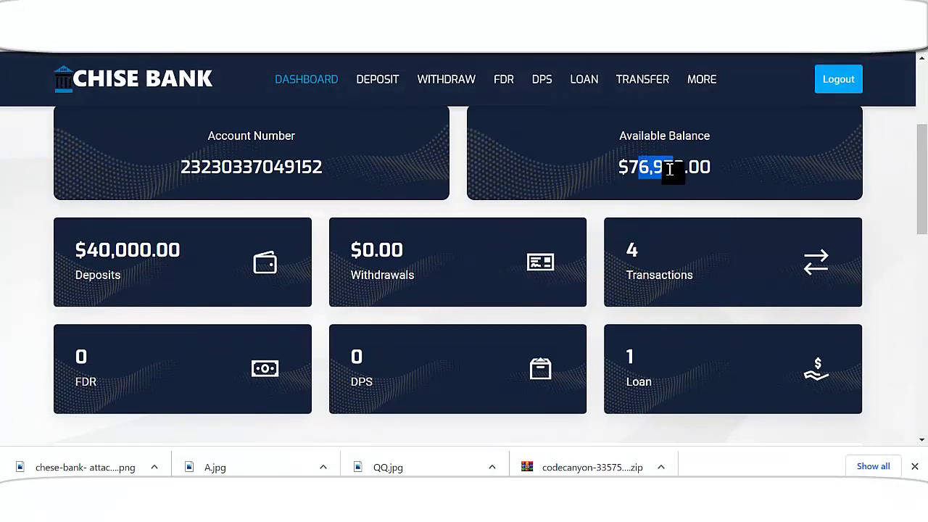
pyautogui.scroll(1, 290, 246)
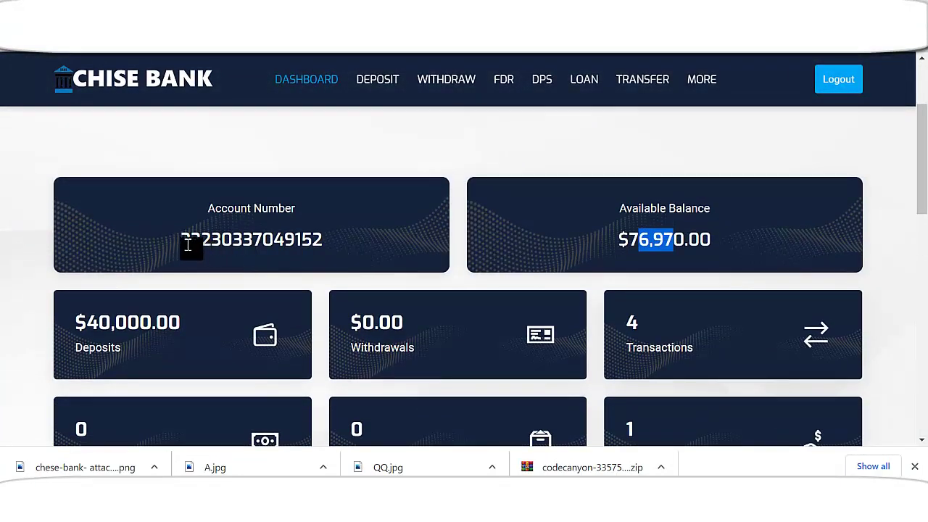
pyautogui.moveTo(182, 239); pyautogui.dragTo(308, 240)
pyautogui.rightClick(285, 247)
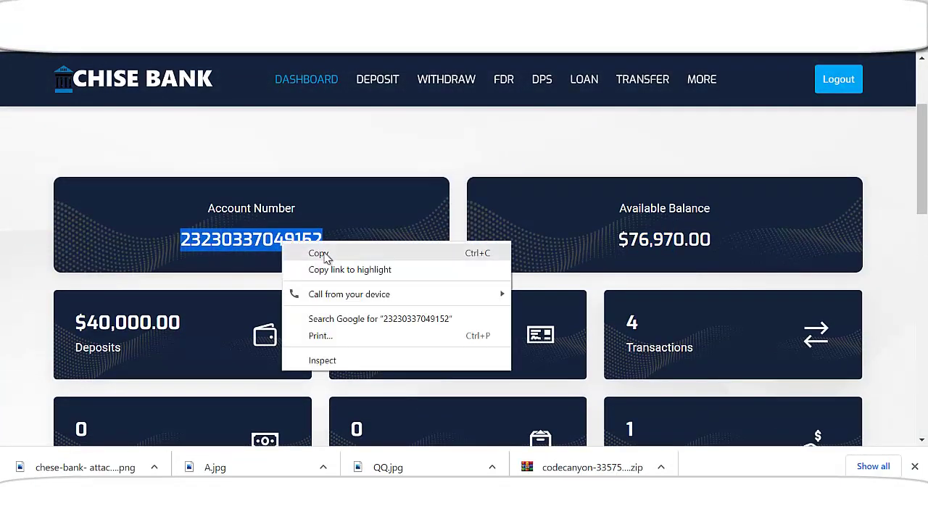
pyautogui.click(318, 252)
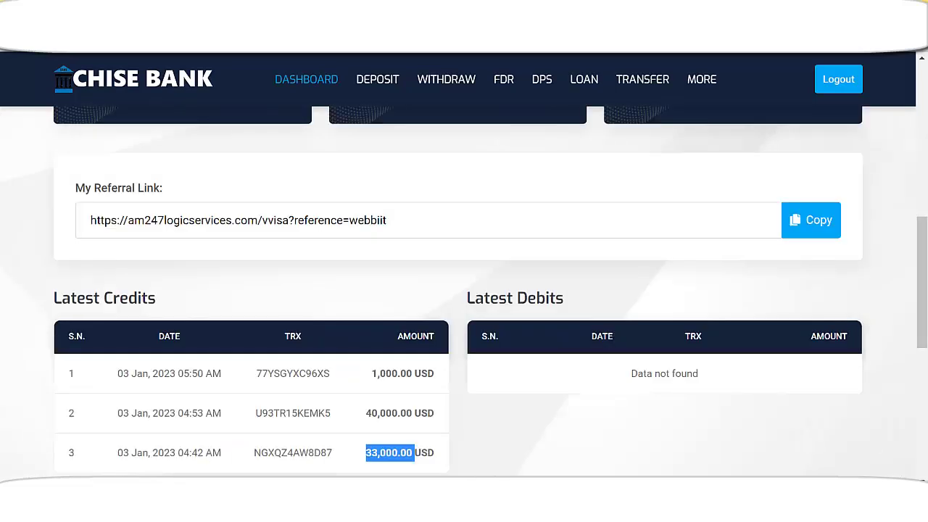
pyautogui.scroll(6, 232, 246)
pyautogui.scroll(1, 226, 239)
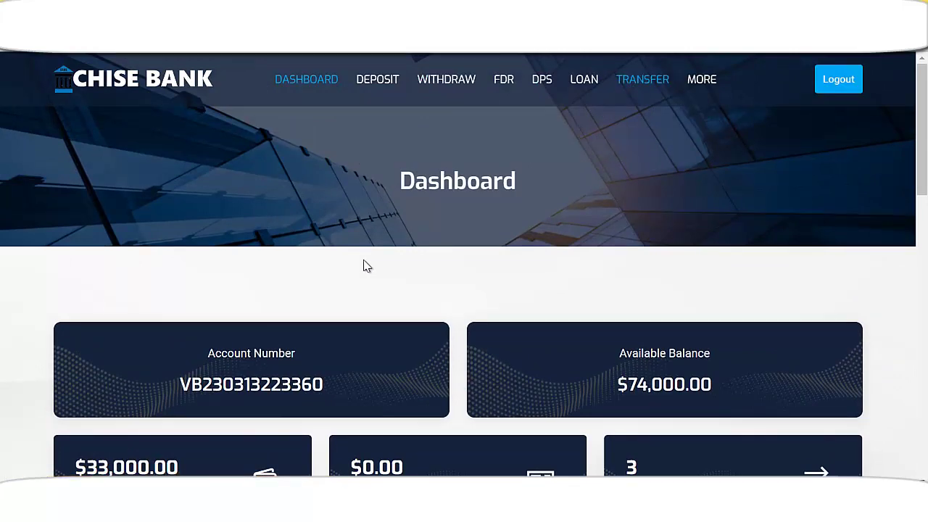
# - Start a new beneficiary with the pasted account number and the account holder's name
pyautogui.scroll(-1, 320, 261)
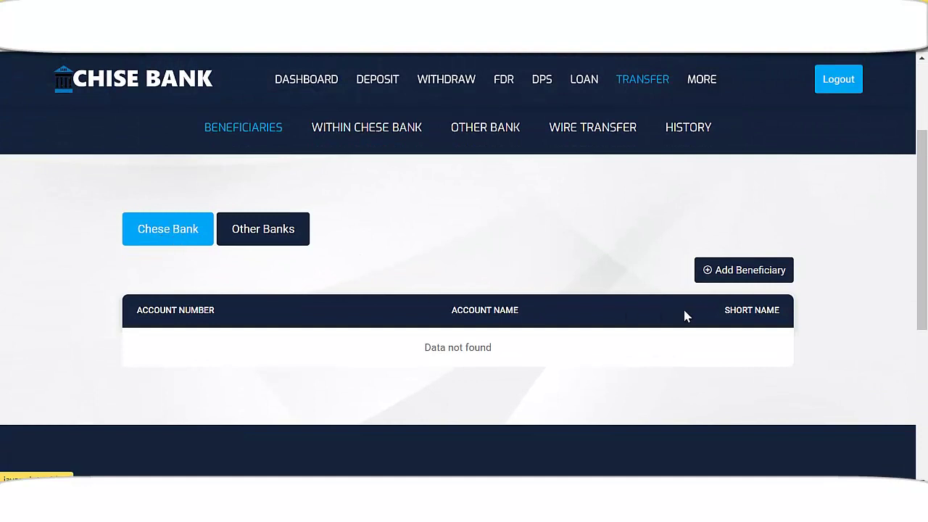
pyautogui.click(745, 276)
pyautogui.scroll(-1, 319, 307)
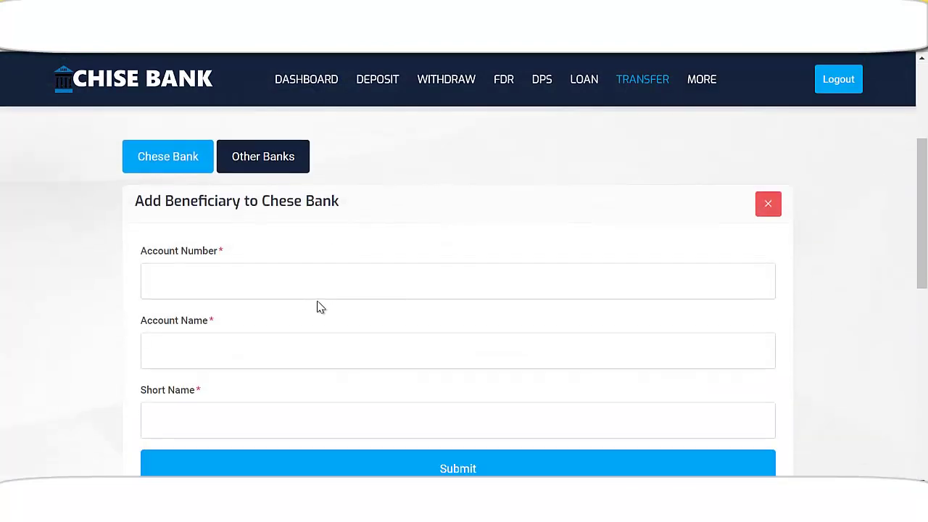
pyautogui.click(256, 285)
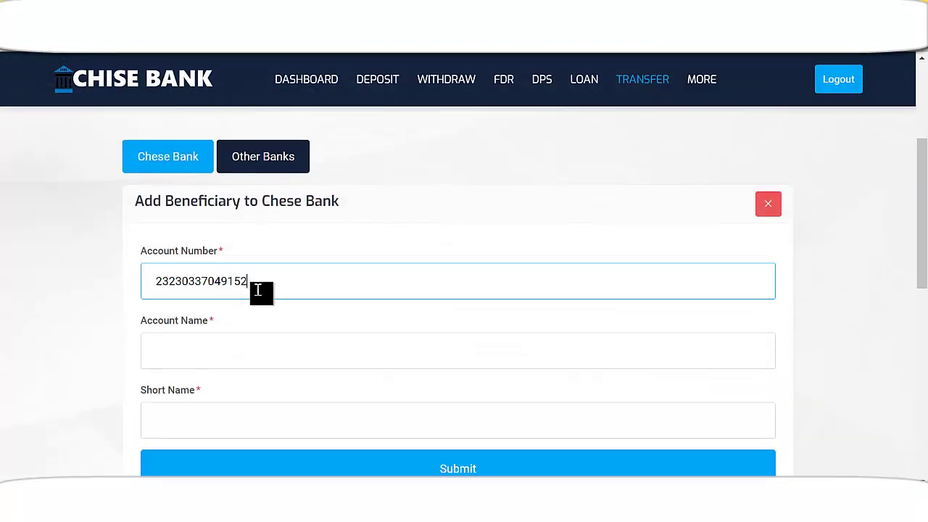
pyautogui.click(267, 352)
pyautogui.write('adisbaba')
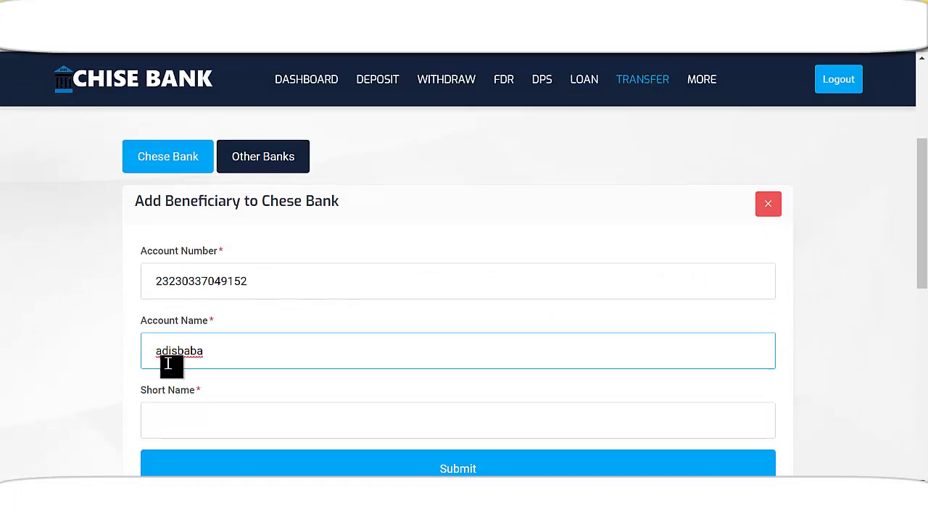
# - Reuse the account name as the short name and submit the beneficiary
pyautogui.scroll(-1, 257, 367)
pyautogui.click(243, 349)
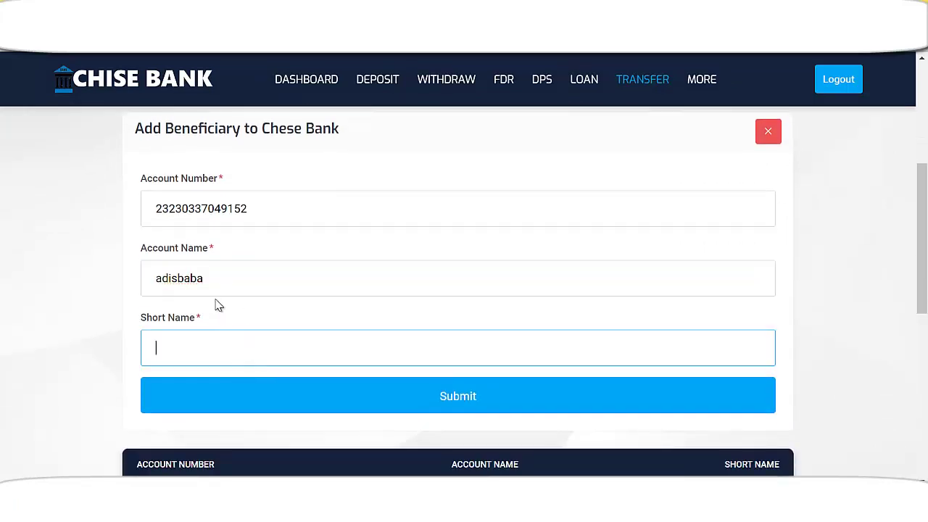
pyautogui.moveTo(206, 290); pyautogui.dragTo(133, 287)
pyautogui.click(223, 345)
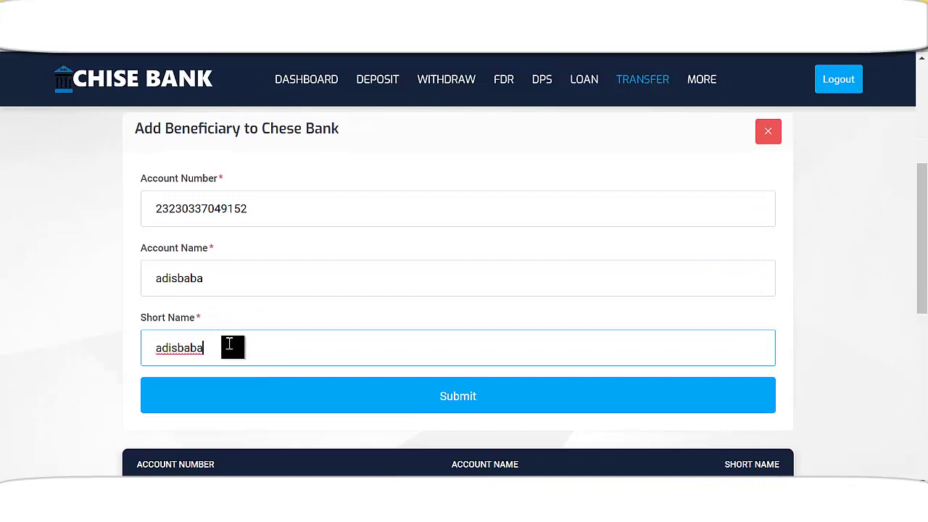
pyautogui.scroll(-1, 408, 334)
pyautogui.click(470, 328)
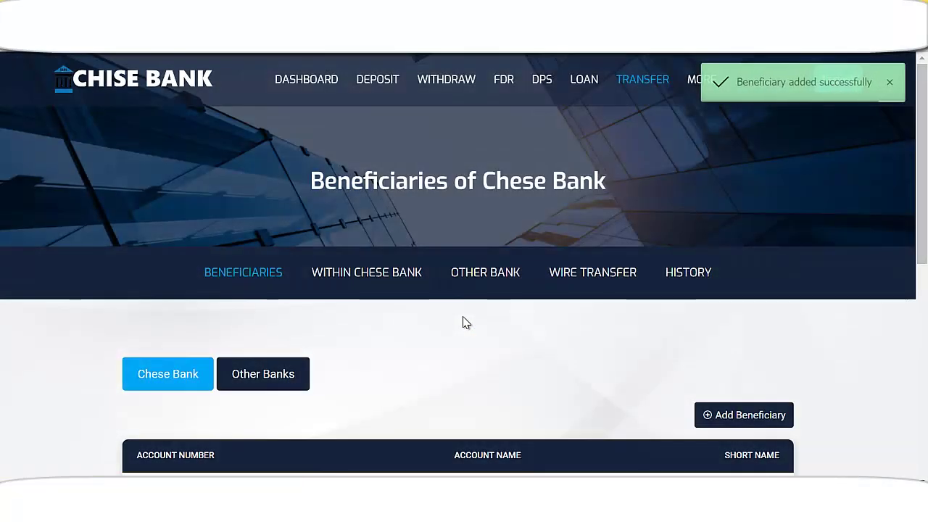
# - Check the Chese Bank beneficiary list now shows the first customer's account
pyautogui.scroll(-3, 461, 325)
pyautogui.scroll(2, 307, 311)
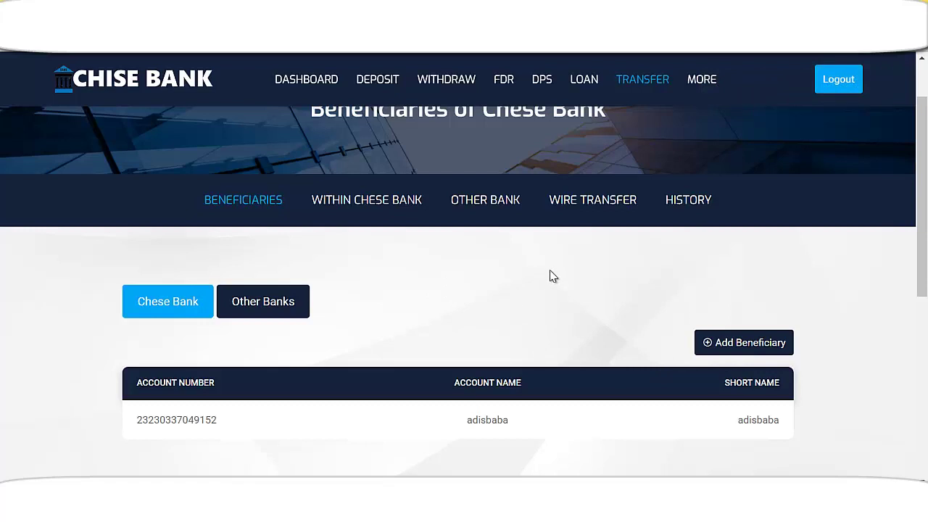
pyautogui.scroll(-1, 464, 261)
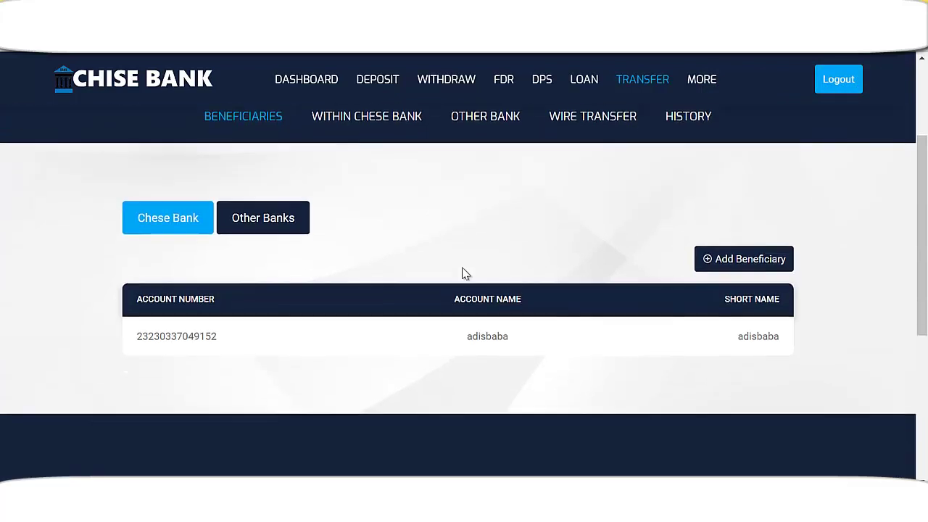
pyautogui.scroll(2, 493, 245)
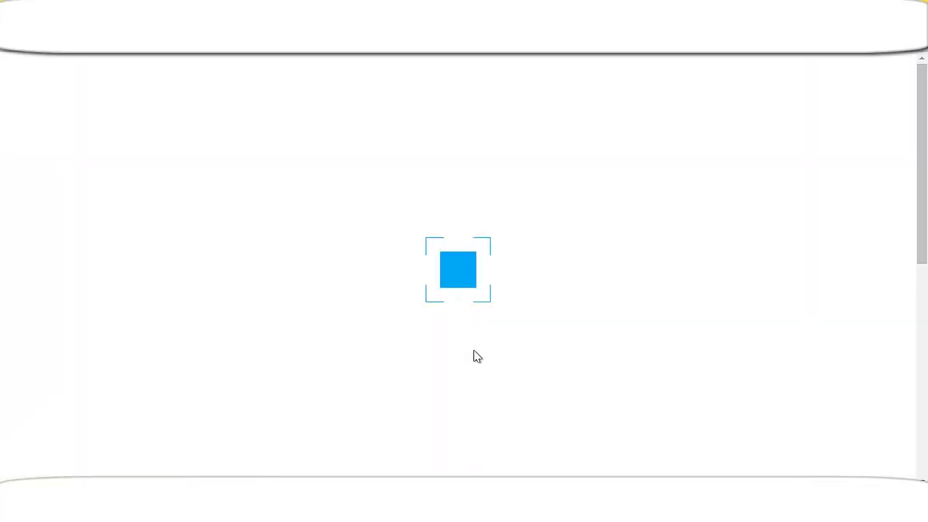
pyautogui.scroll(-2, 485, 344)
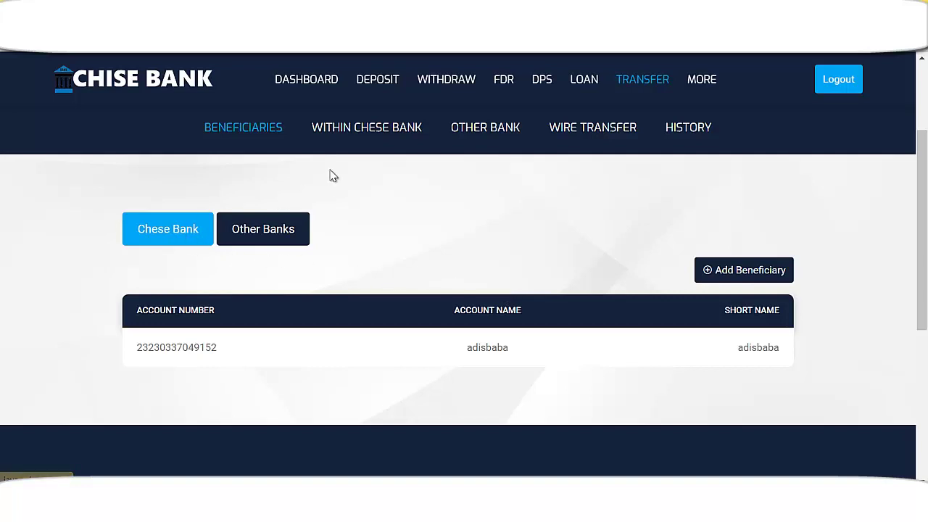
# - Send 2000 USD within Chese Bank ($20 charge), leaving $71,980.00 on the dashboard
pyautogui.click(377, 135)
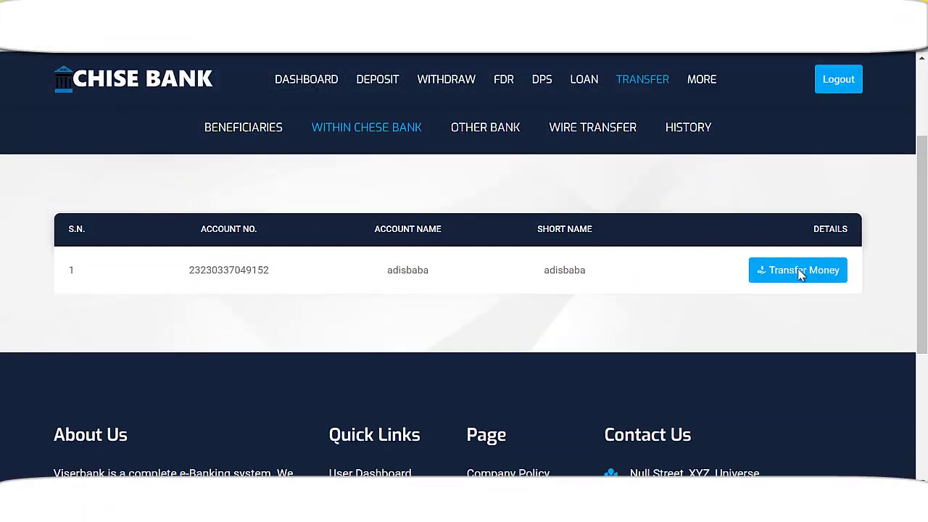
pyautogui.click(802, 271)
pyautogui.click(348, 215)
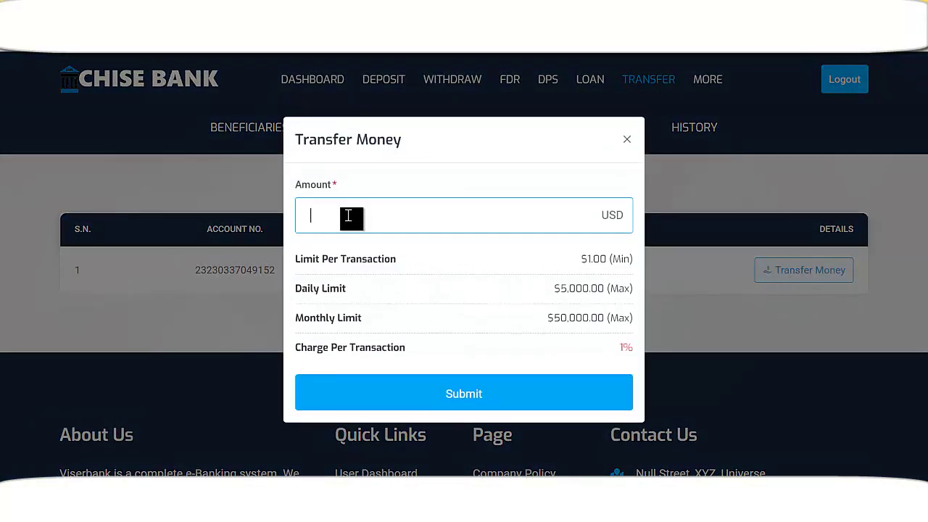
pyautogui.write('2000')
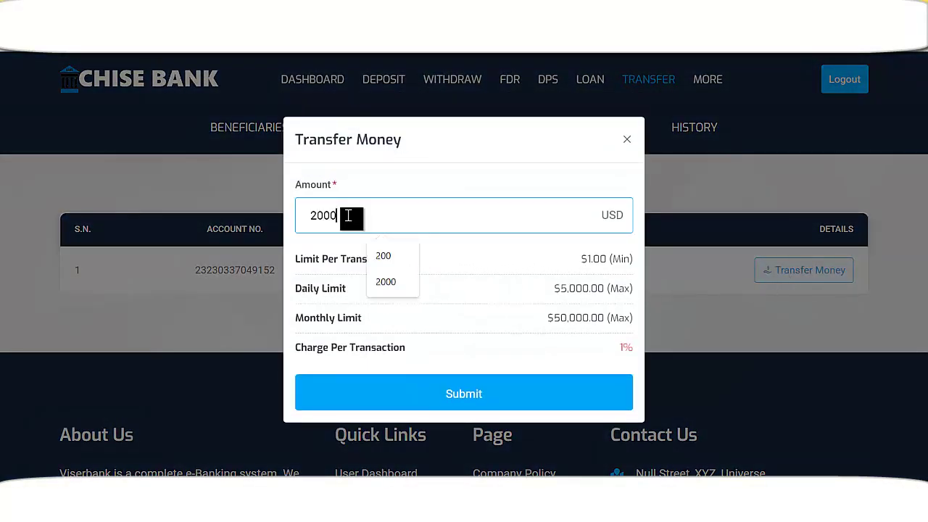
pyautogui.click(438, 406)
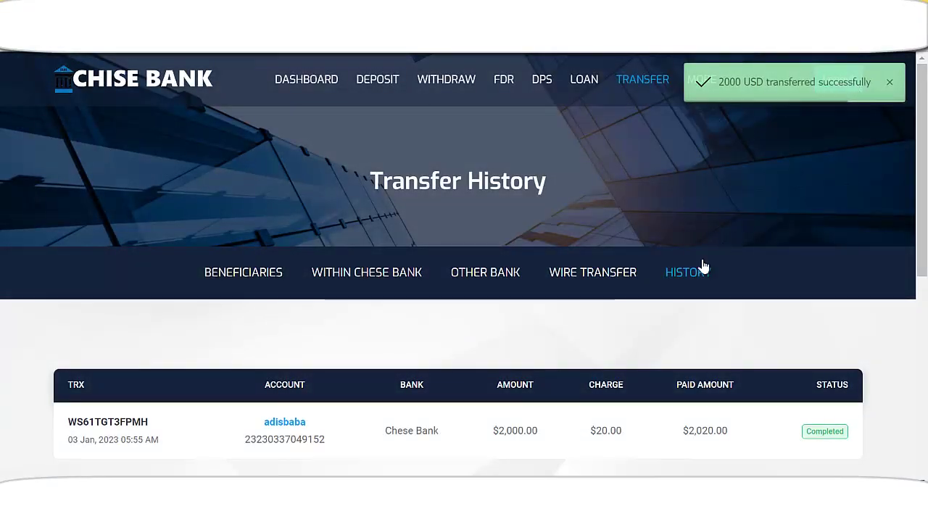
pyautogui.scroll(-3, 696, 285)
pyautogui.scroll(3, 239, 306)
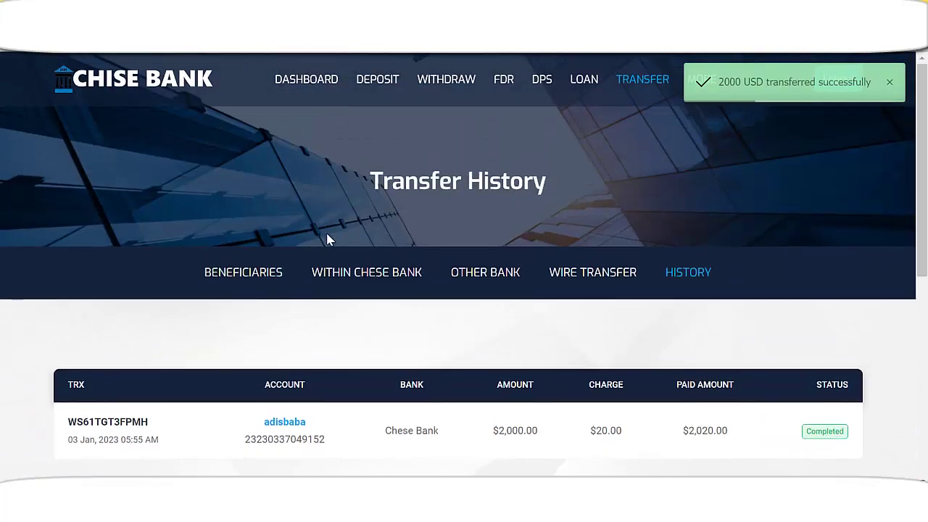
pyautogui.click(304, 84)
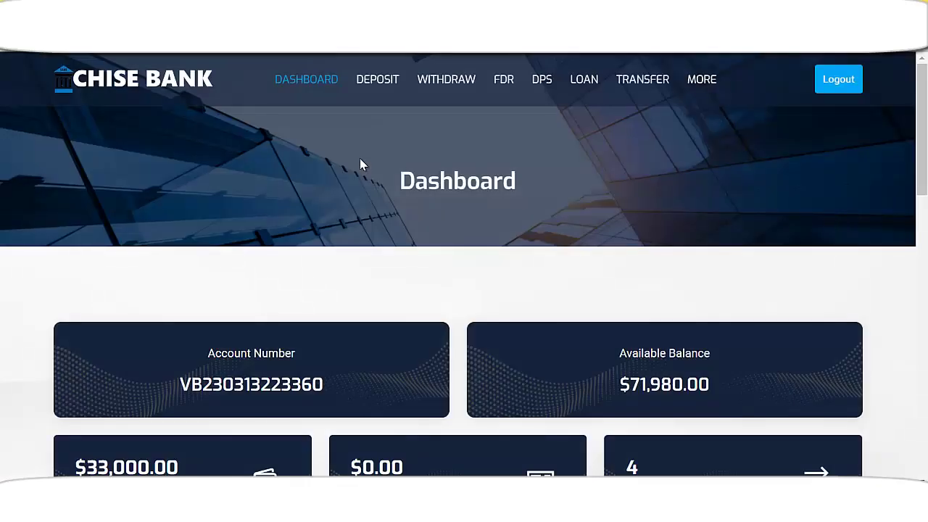
# - Reload the recipient's dashboard so it shows $78,970.00 available
pyautogui.scroll(-2, 616, 332)
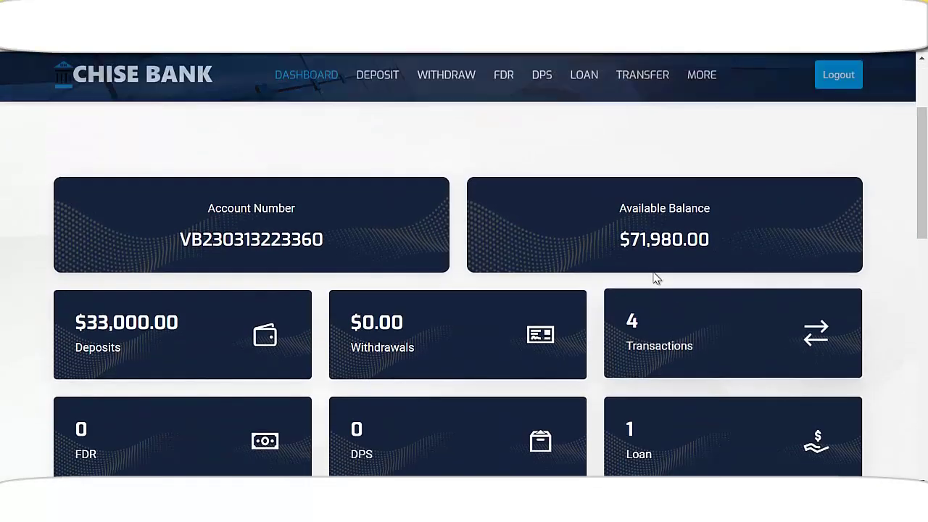
pyautogui.scroll(-3, 636, 290)
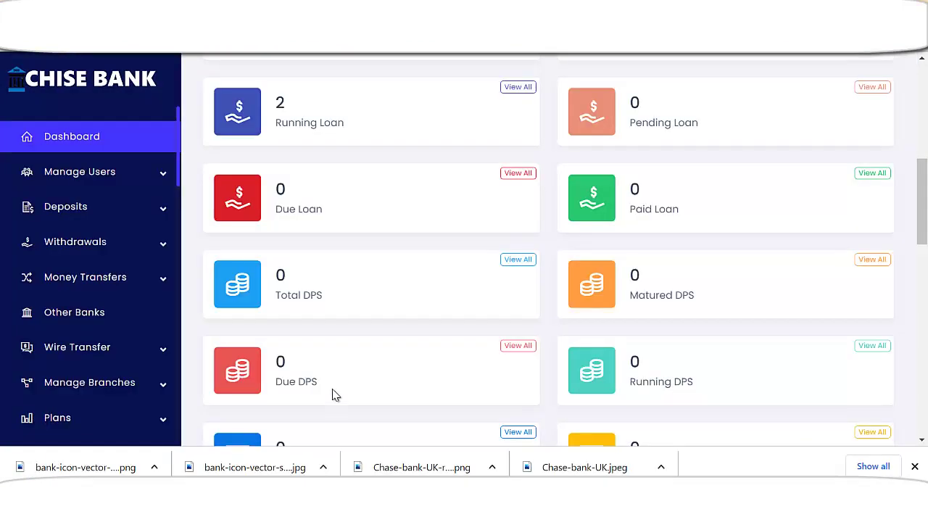
pyautogui.scroll(3, 259, 360)
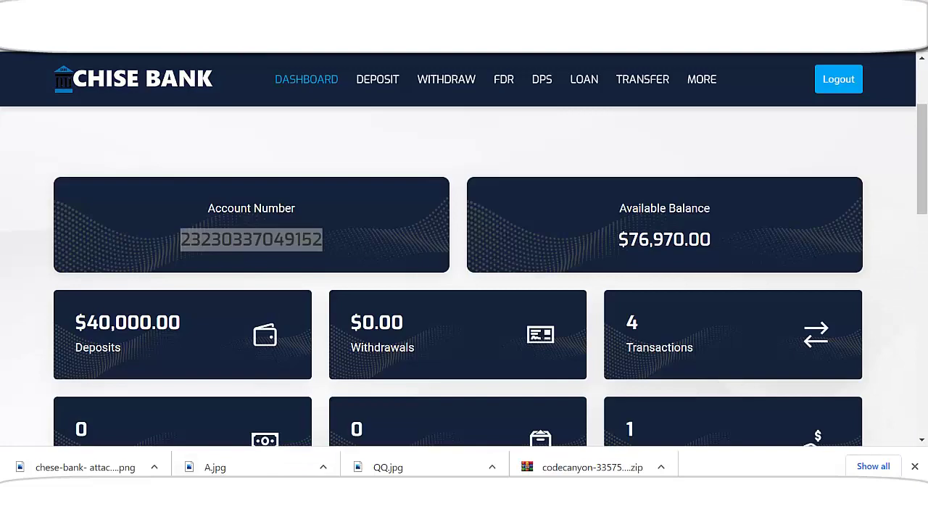
pyautogui.scroll(3, 232, 356)
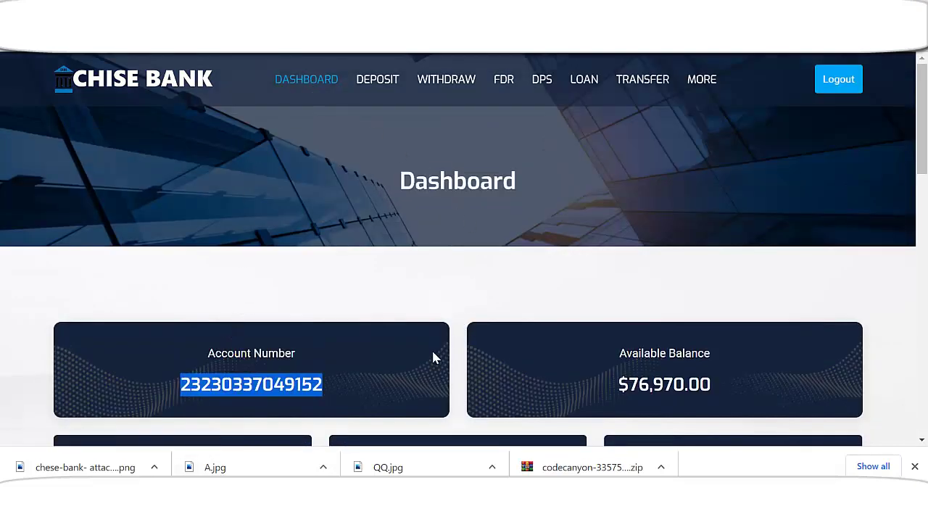
pyautogui.press('F5')
# - Open the Transactions card listing the account's 5 transactions
pyautogui.scroll(-2, 566, 307)
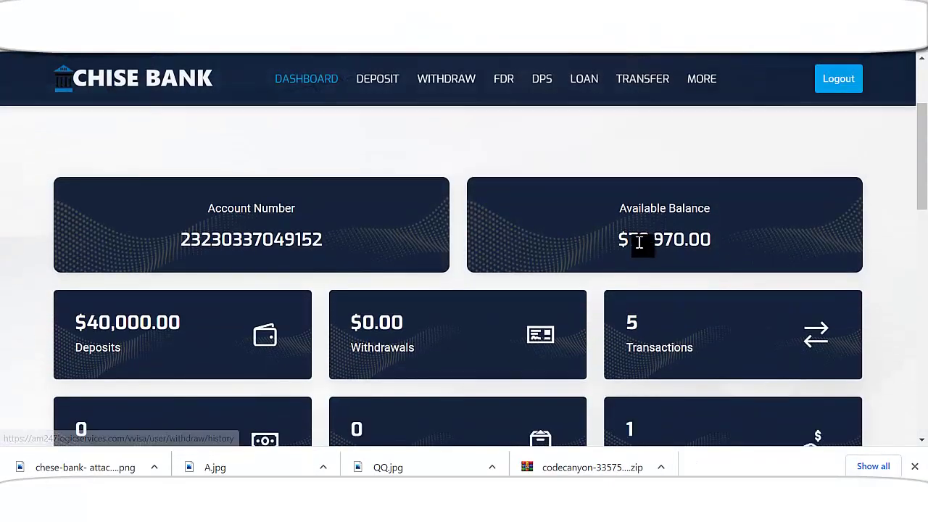
pyautogui.scroll(-1, 575, 311)
pyautogui.scroll(-1, 575, 310)
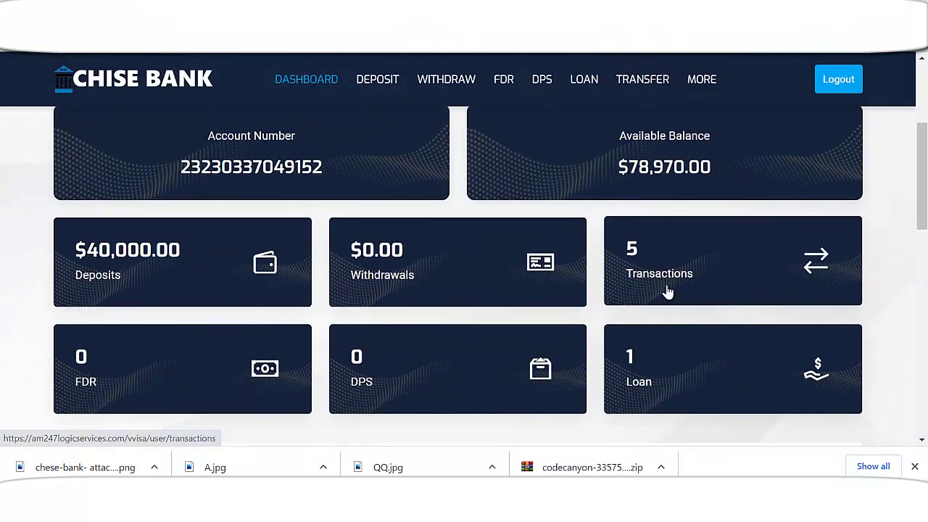
pyautogui.click(678, 271)
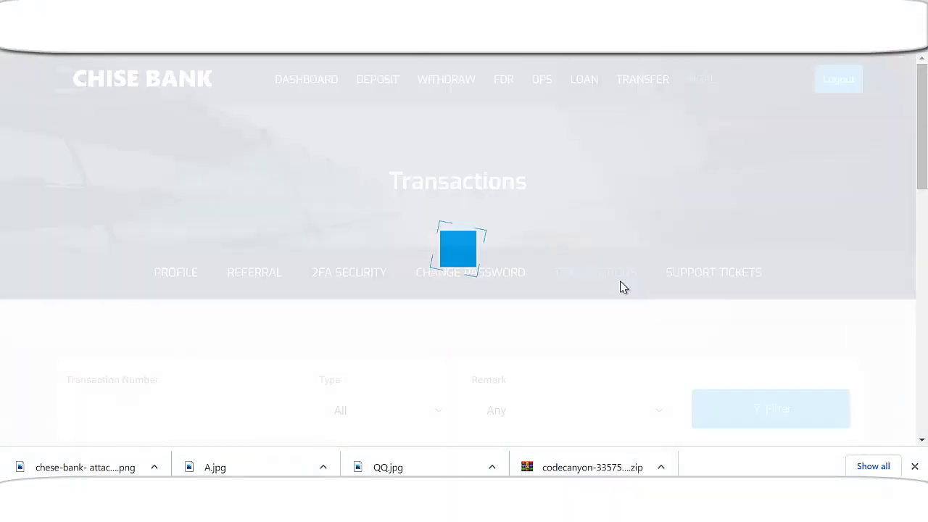
pyautogui.scroll(-4, 547, 303)
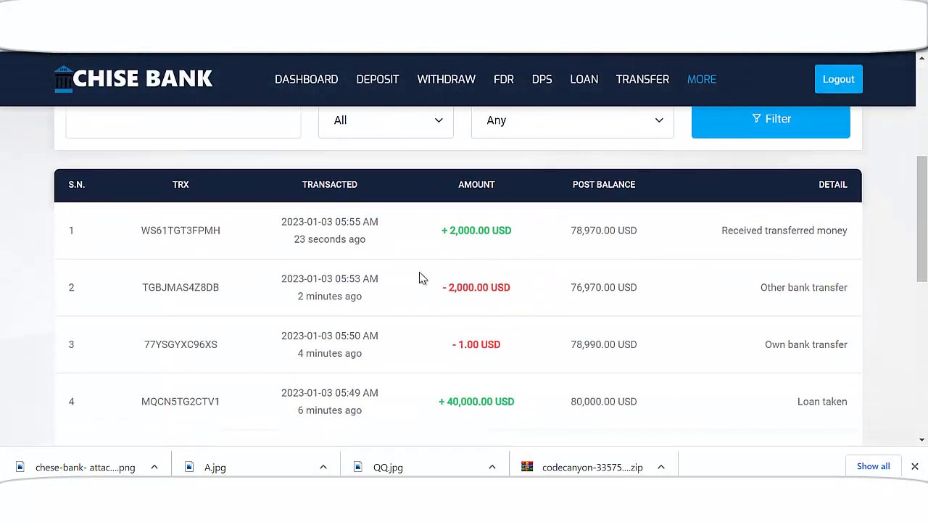
pyautogui.scroll(-1, 819, 239)
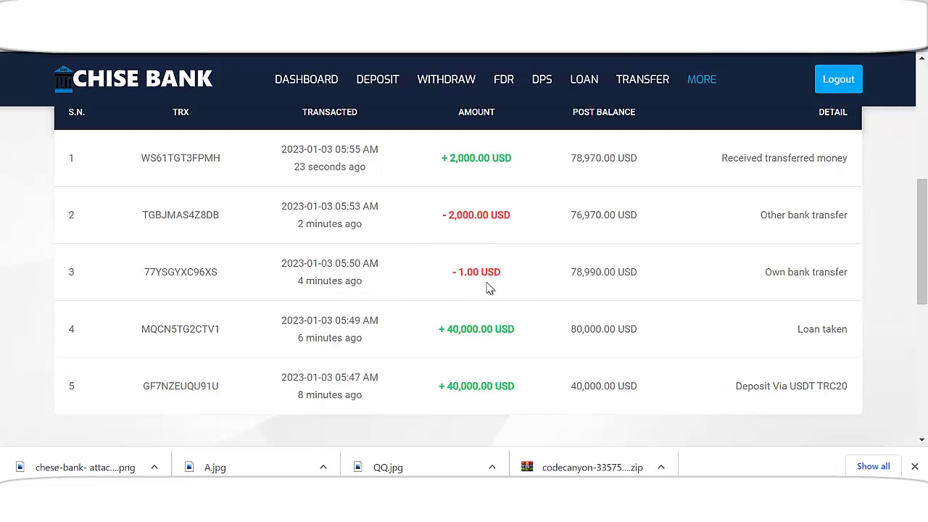
pyautogui.scroll(-1, 573, 286)
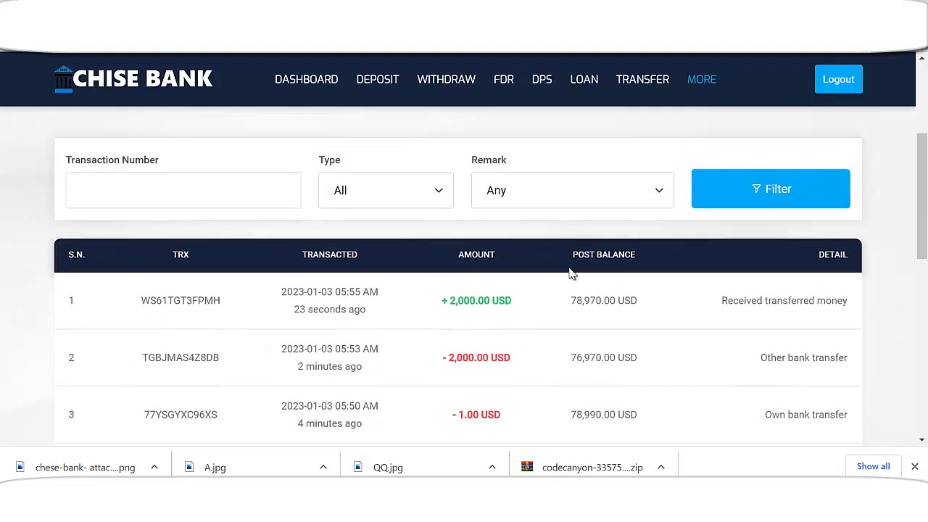
pyautogui.scroll(3, 570, 274)
pyautogui.scroll(-3, 570, 281)
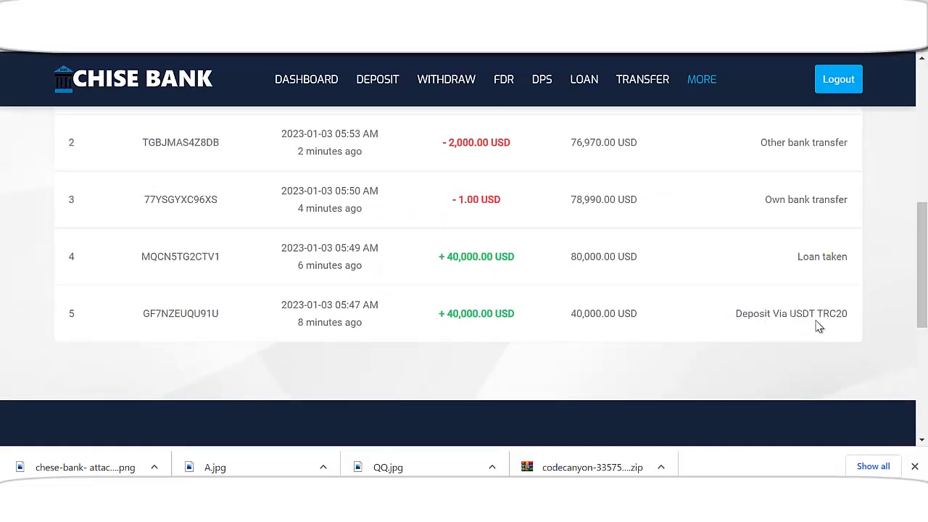
pyautogui.scroll(4, 454, 327)
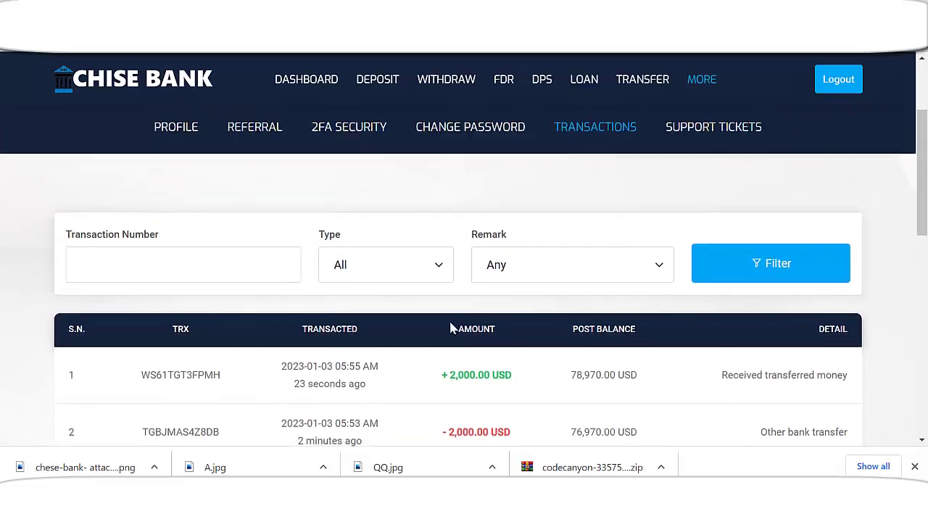
pyautogui.scroll(-2, 454, 326)
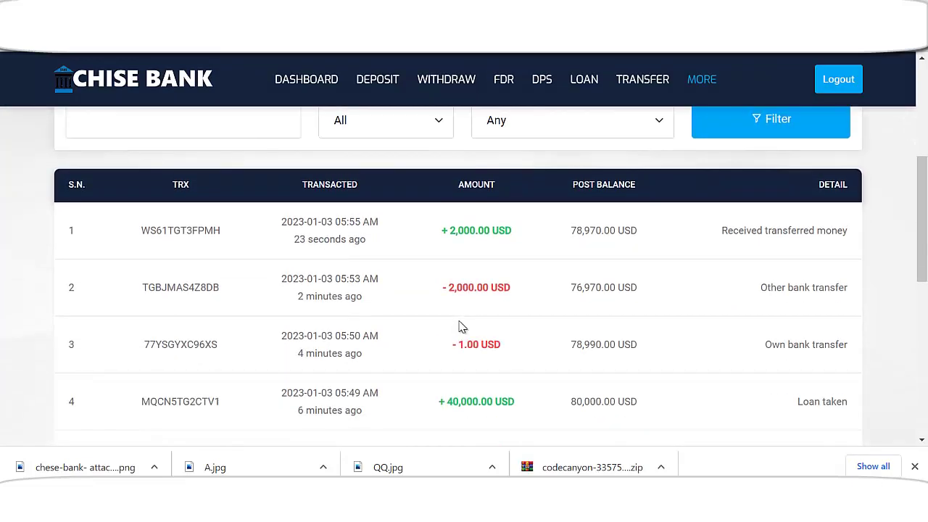
pyautogui.scroll(-2, 479, 341)
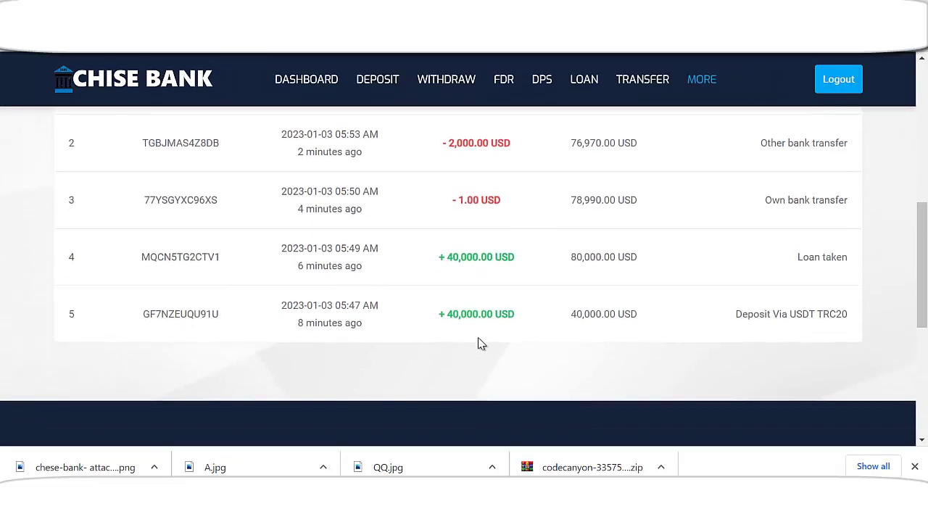
pyautogui.scroll(6, 475, 330)
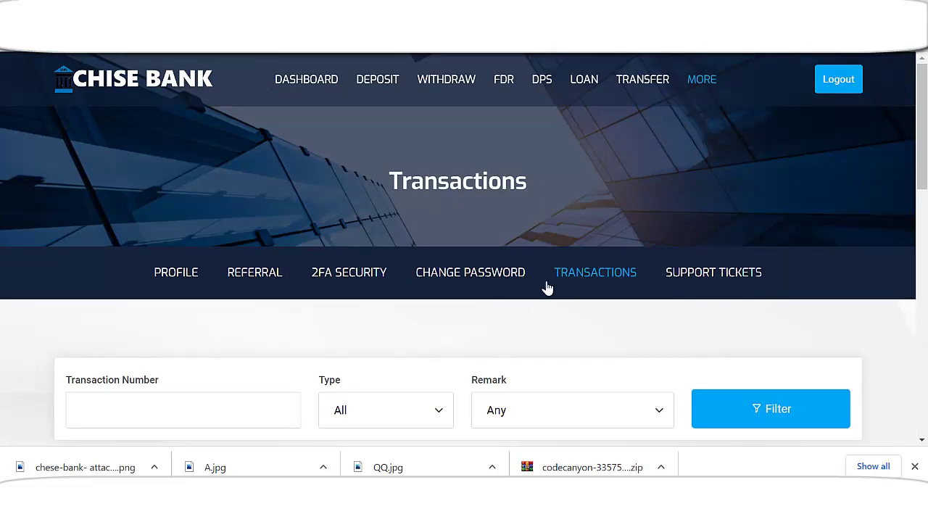
# - Apply for the Lifetime Pension plan from the DPS plans page and accept the prompt
pyautogui.click(547, 93)
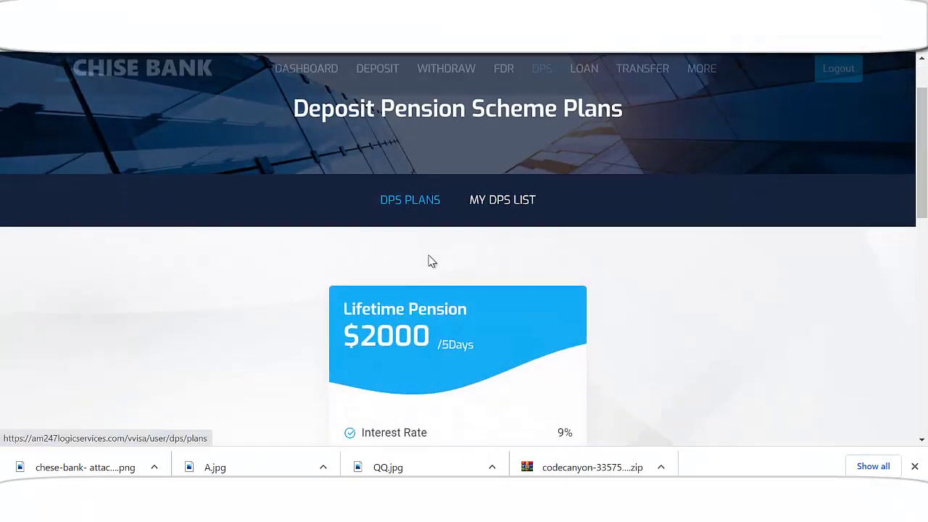
pyautogui.scroll(-2, 568, 160)
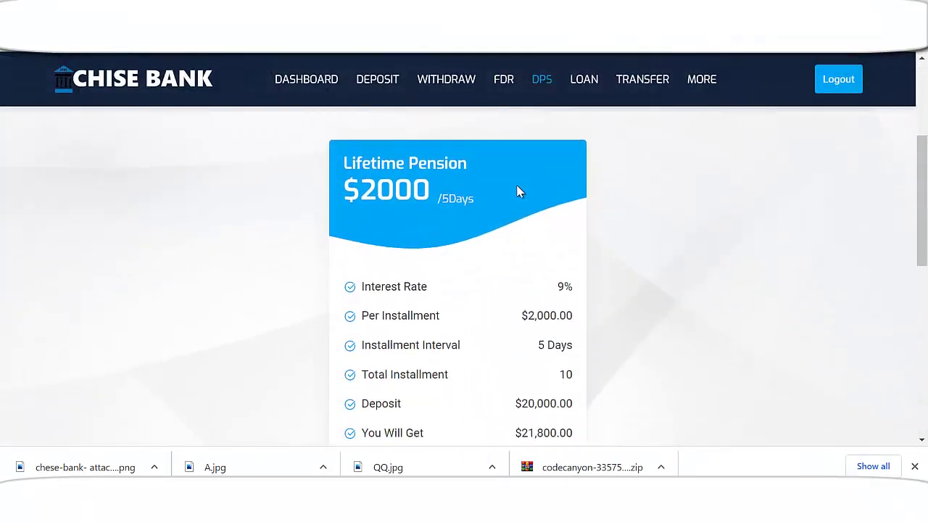
pyautogui.scroll(-2, 472, 216)
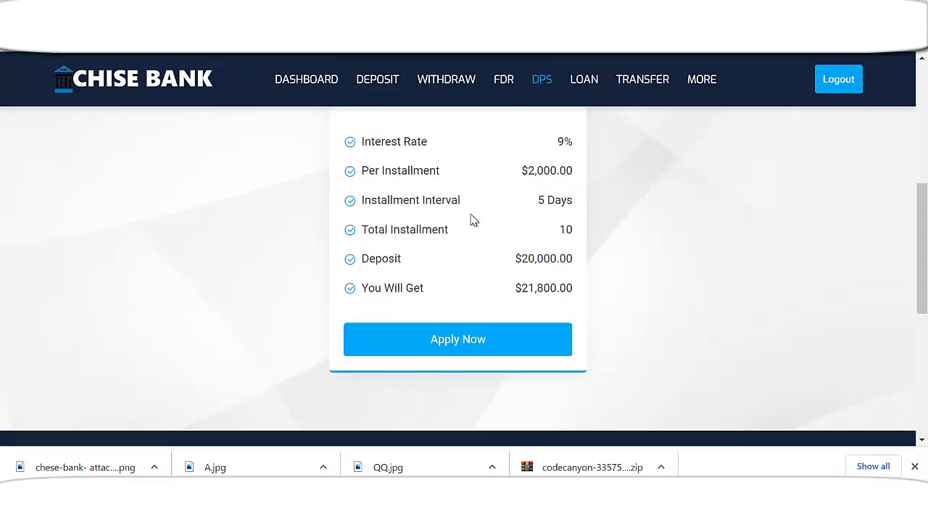
pyautogui.scroll(2, 457, 219)
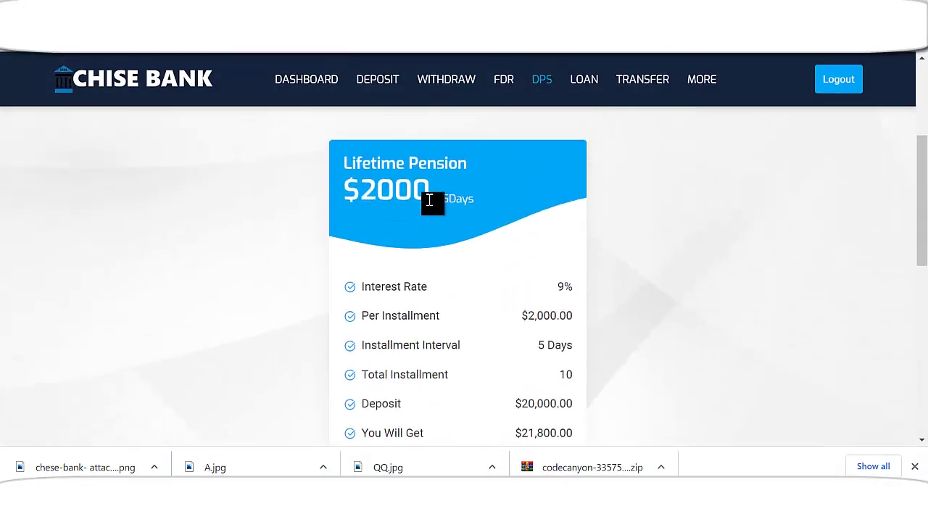
pyautogui.scroll(-2, 450, 204)
pyautogui.click(485, 350)
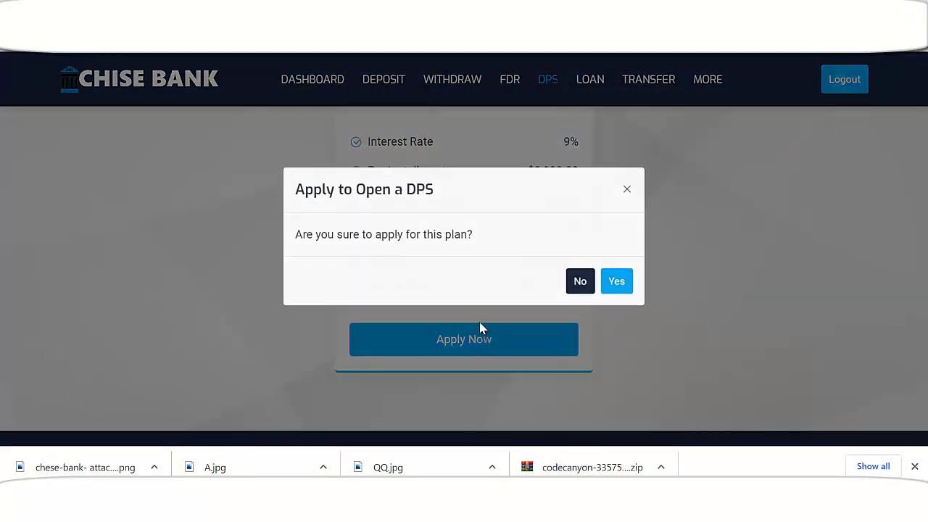
pyautogui.click(618, 299)
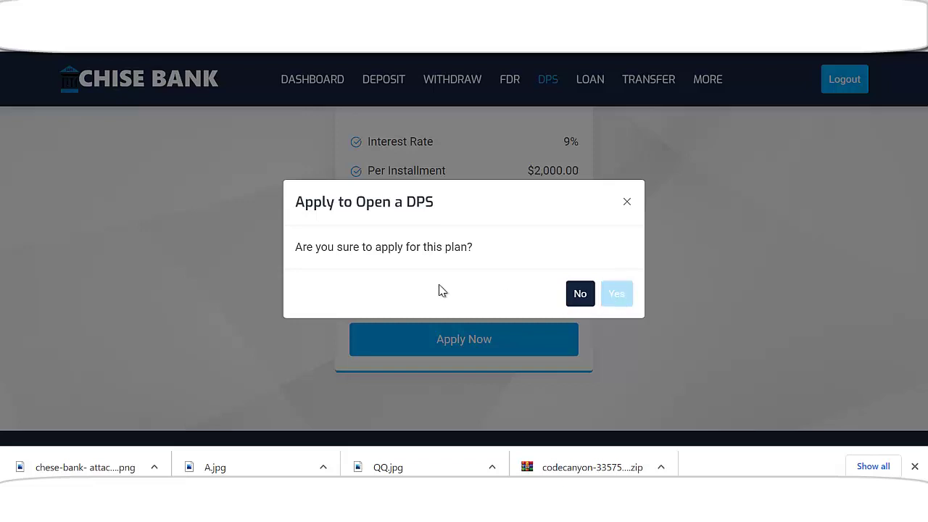
# - Review the $2,000 every-5-days preview (21,800.00 withdrawable) and confirm the DPS request
pyautogui.scroll(-2, 437, 290)
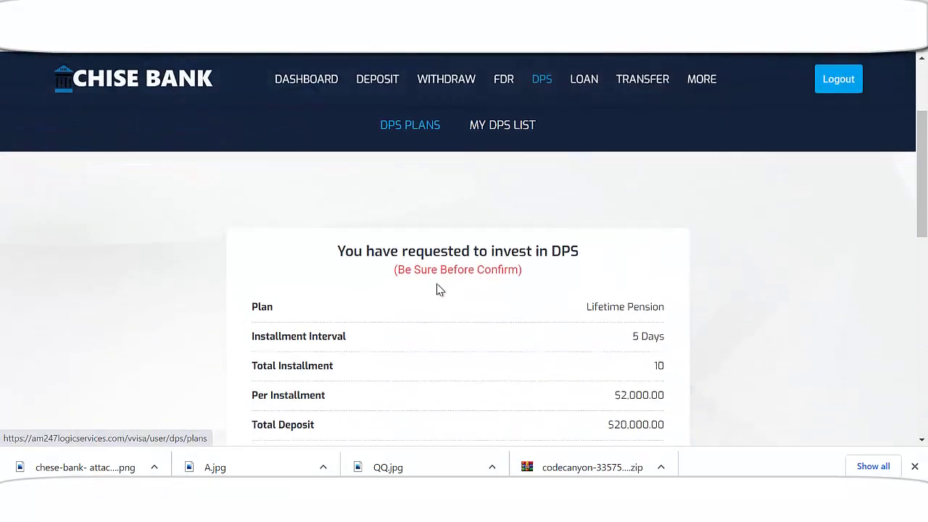
pyautogui.scroll(-2, 437, 290)
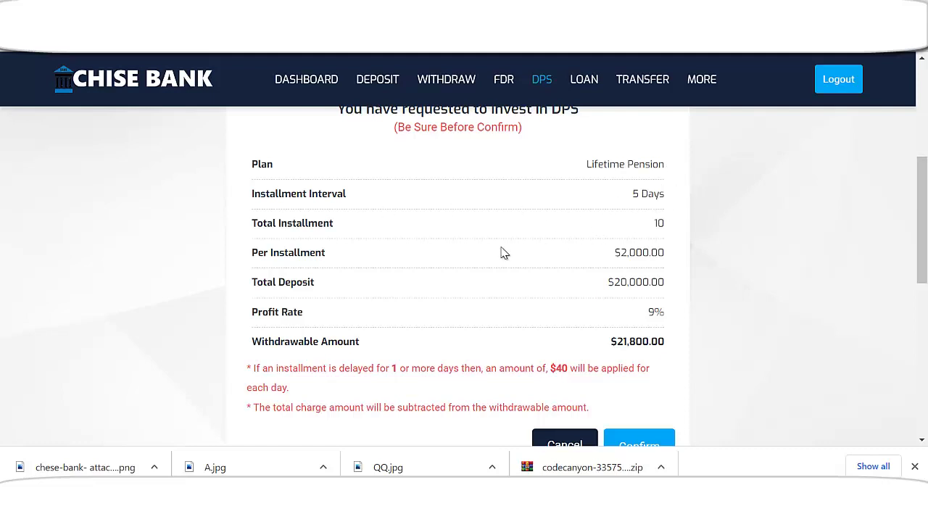
pyautogui.scroll(-2, 653, 280)
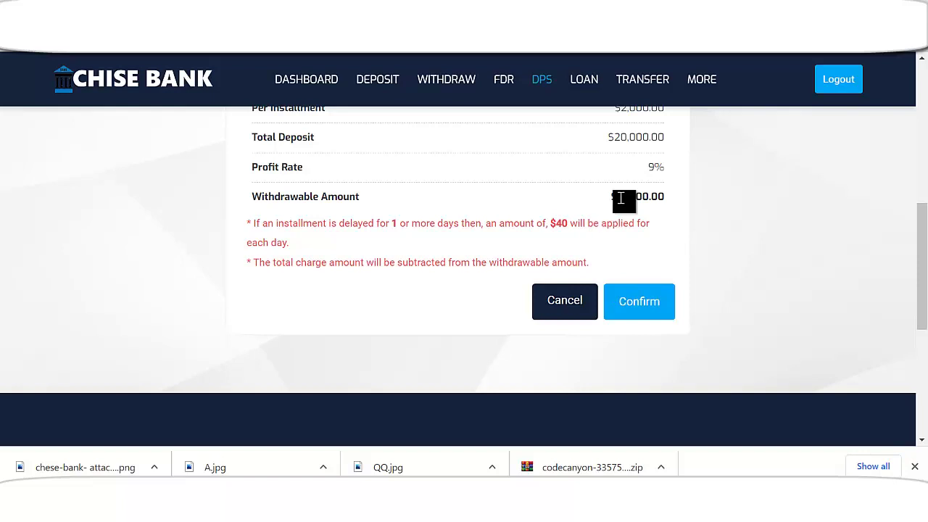
pyautogui.moveTo(621, 198); pyautogui.dragTo(672, 200)
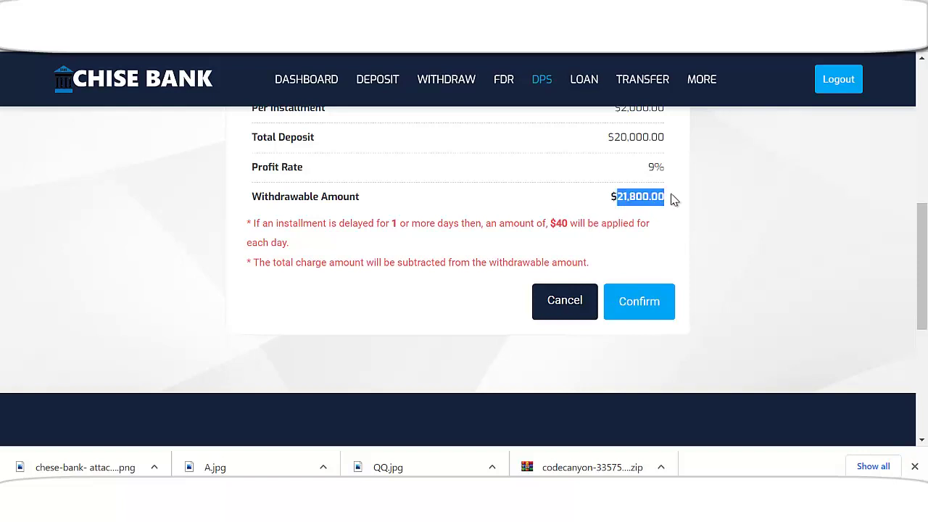
pyautogui.click(642, 305)
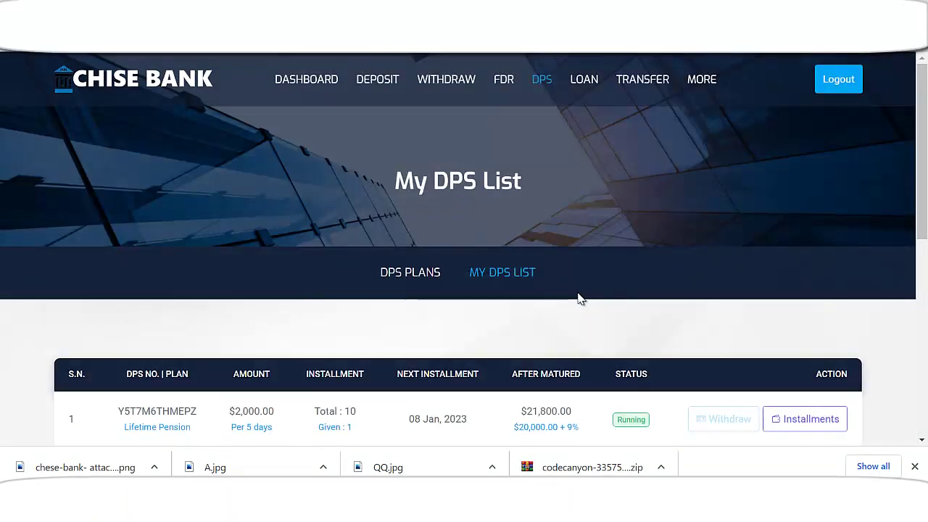
pyautogui.scroll(-2, 573, 303)
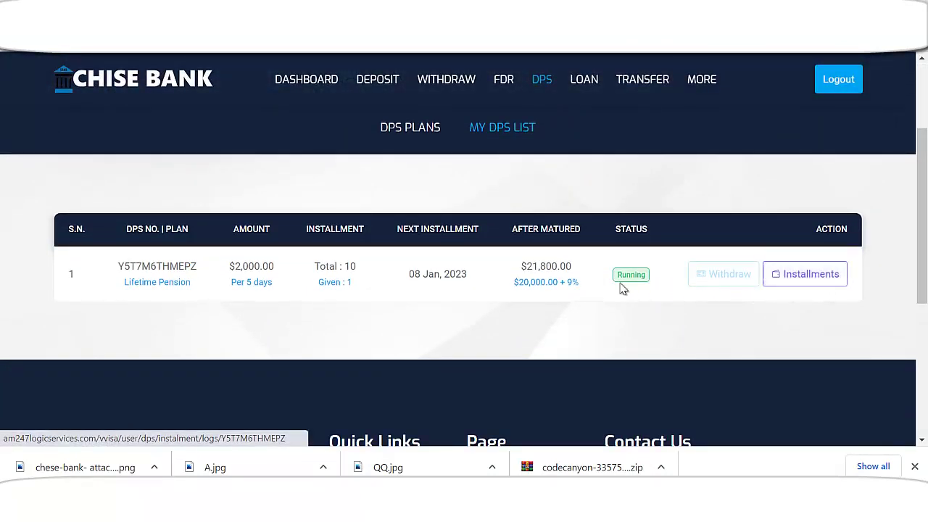
pyautogui.scroll(2, 568, 279)
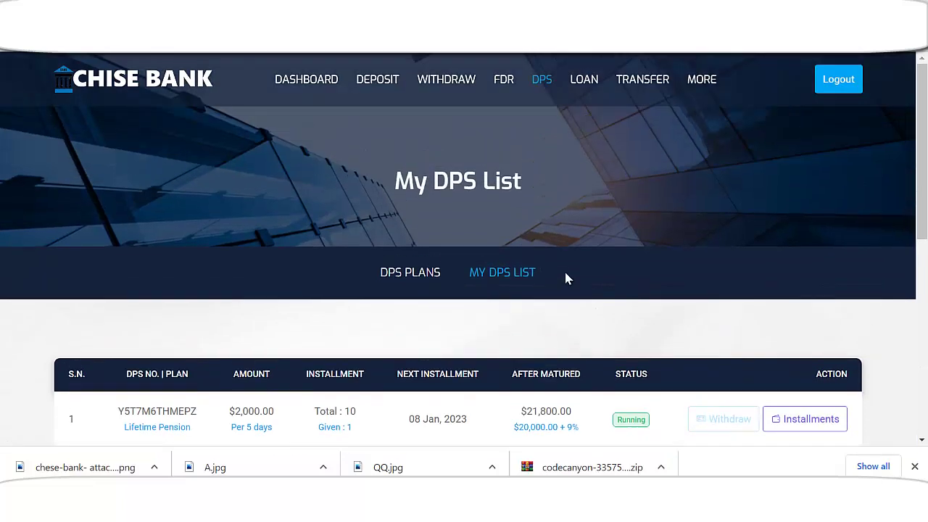
# - Browse the fixed deposit plans, then open and dismiss the Business Deposit application
pyautogui.click(504, 81)
pyautogui.scroll(-1, 480, 297)
pyautogui.scroll(-1, 480, 297)
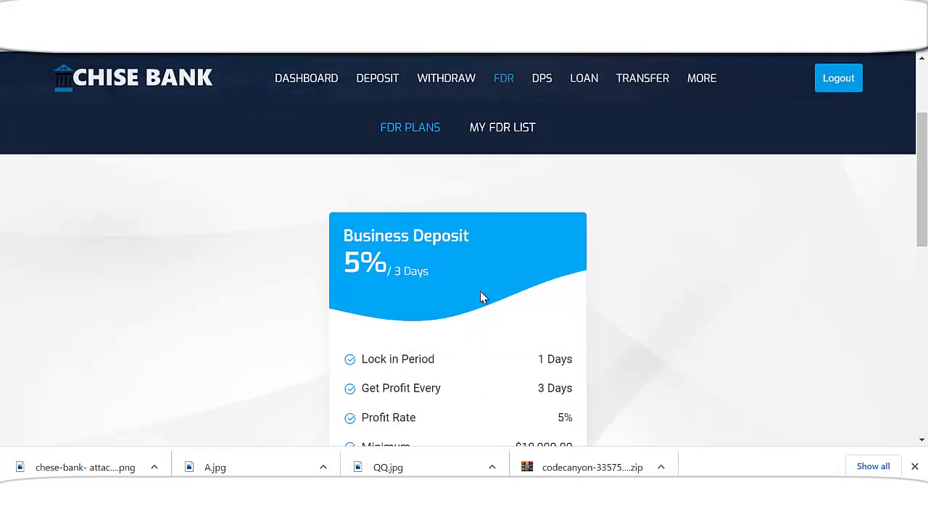
pyautogui.scroll(-2, 469, 300)
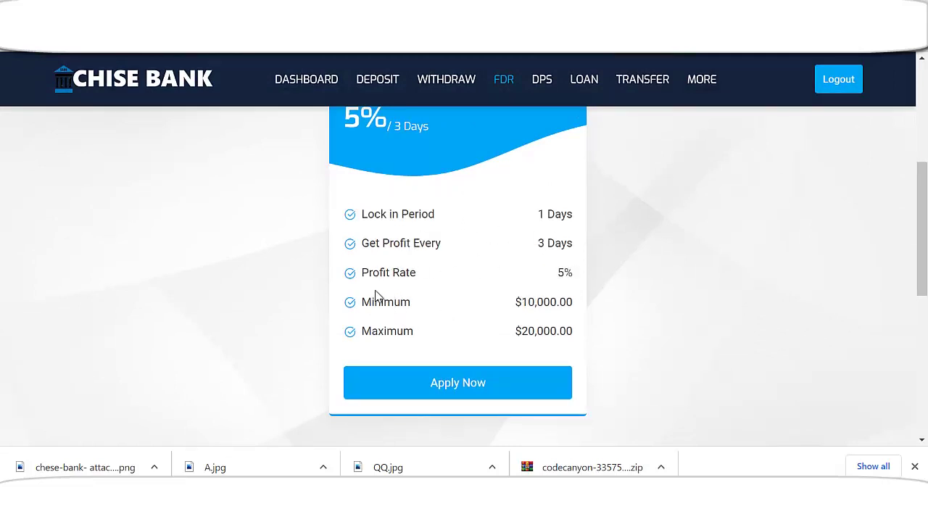
pyautogui.scroll(-2, 478, 334)
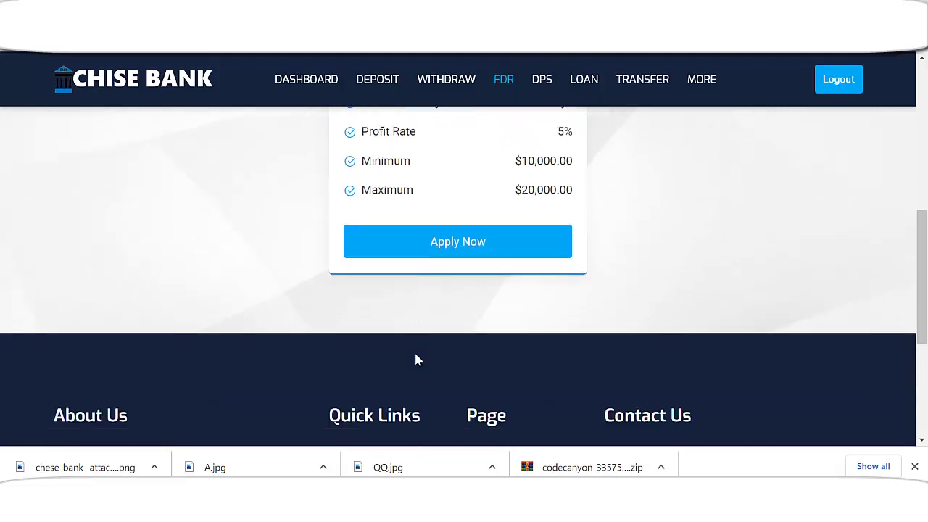
pyautogui.click(457, 243)
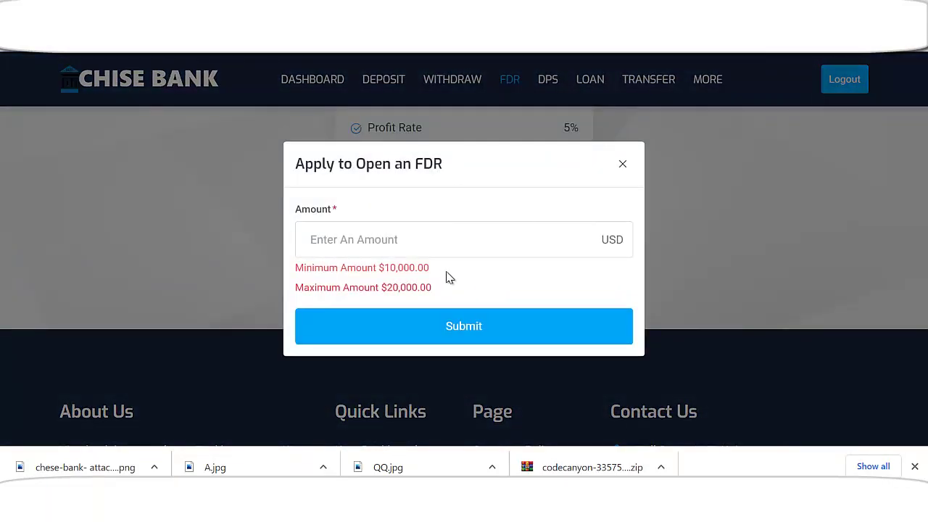
pyautogui.click(624, 166)
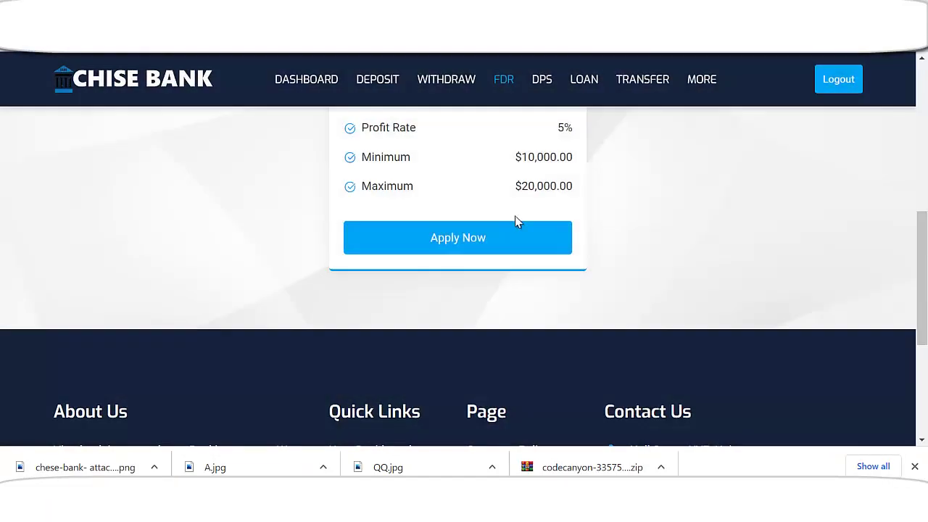
# - Apply for the Business Deposit FDR with an amount of 10000 USD
pyautogui.scroll(2, 515, 222)
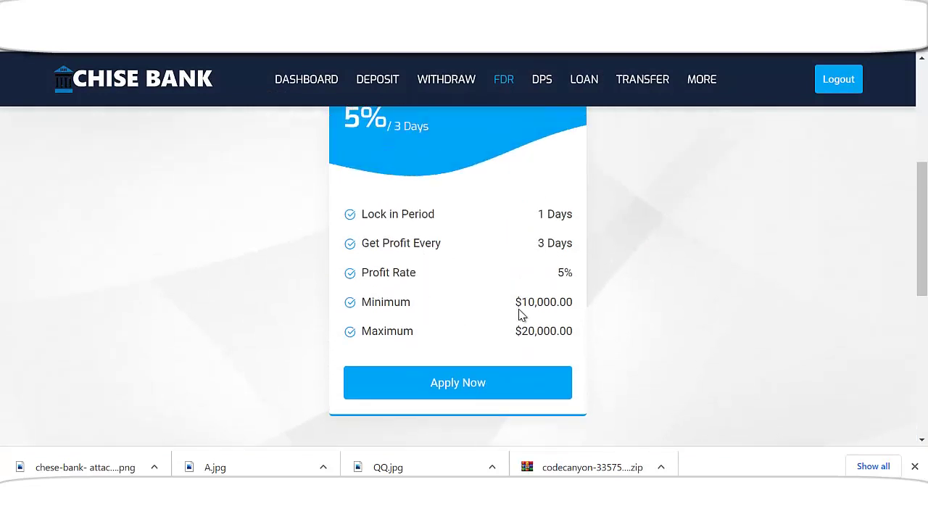
pyautogui.scroll(-1, 521, 319)
pyautogui.click(483, 313)
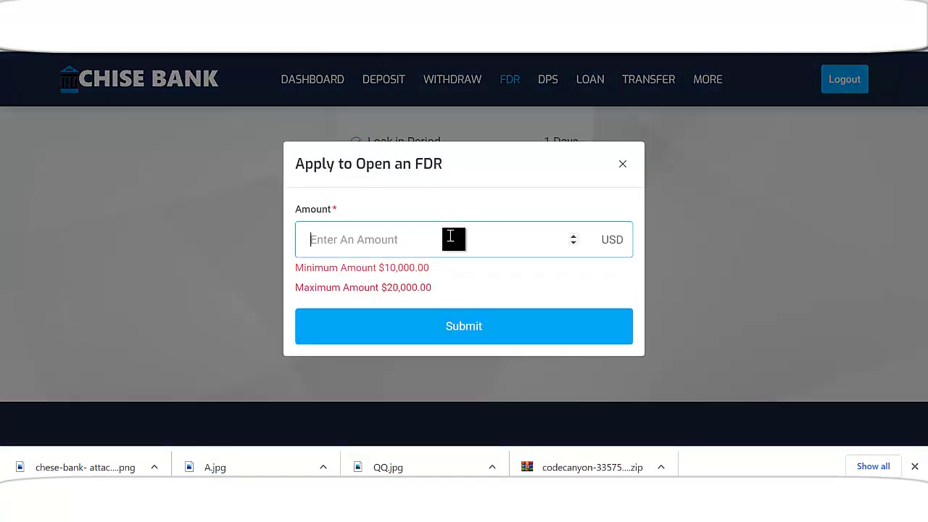
pyautogui.click(450, 236)
pyautogui.write('1000')
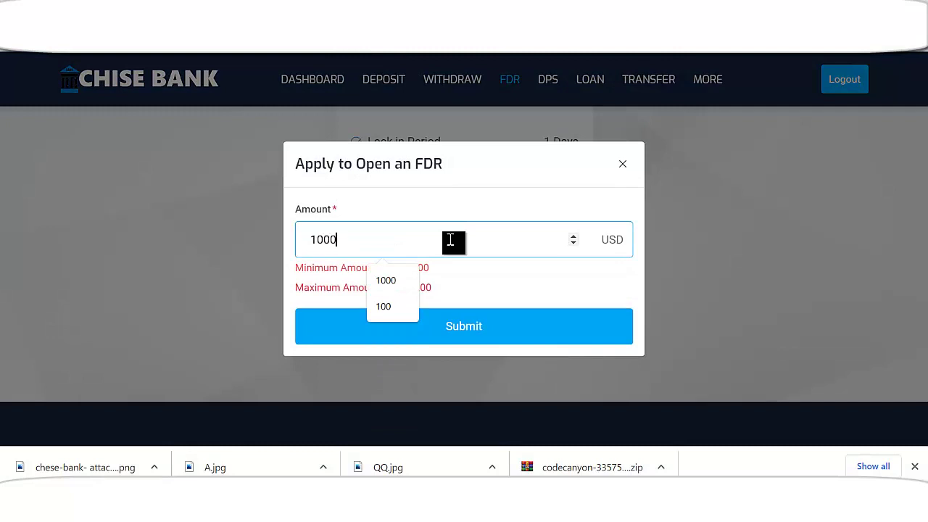
pyautogui.write('0')
pyautogui.click(469, 332)
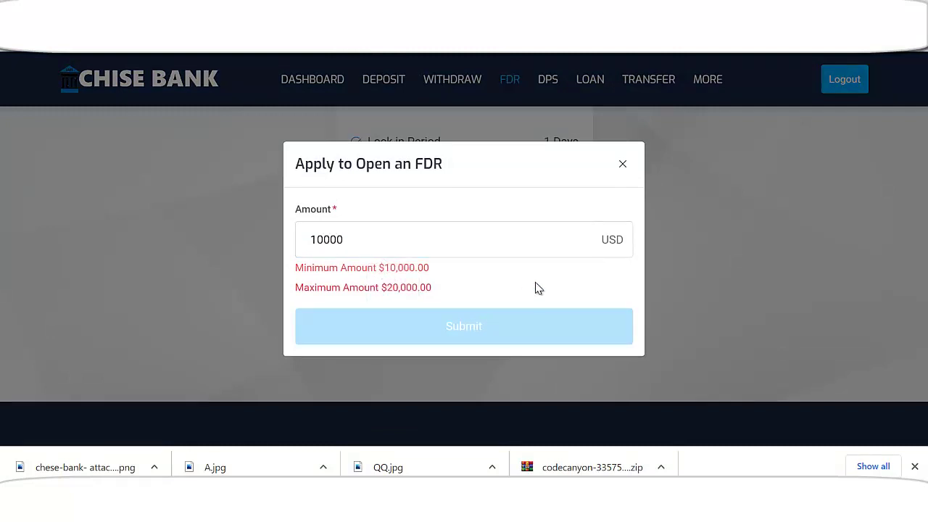
# - Confirm the $10,000 Business Deposit FDR at 5% on the preview page
pyautogui.scroll(-3, 562, 305)
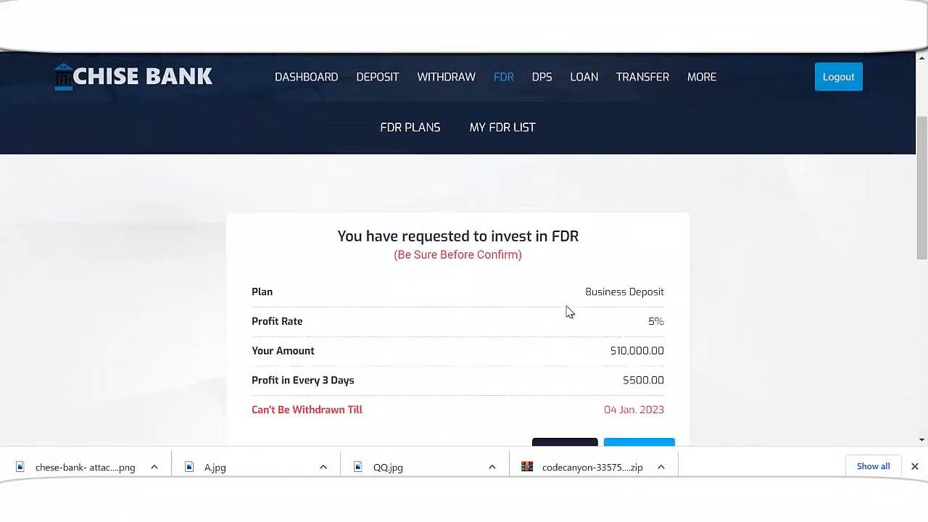
pyautogui.scroll(-2, 570, 312)
pyautogui.scroll(1, 632, 276)
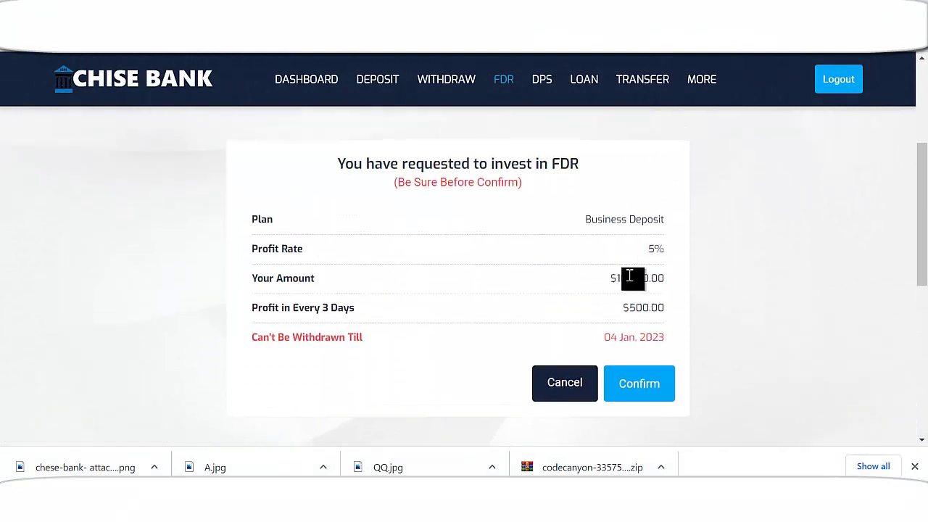
pyautogui.scroll(-2, 449, 259)
pyautogui.scroll(2, 425, 259)
pyautogui.scroll(-2, 507, 239)
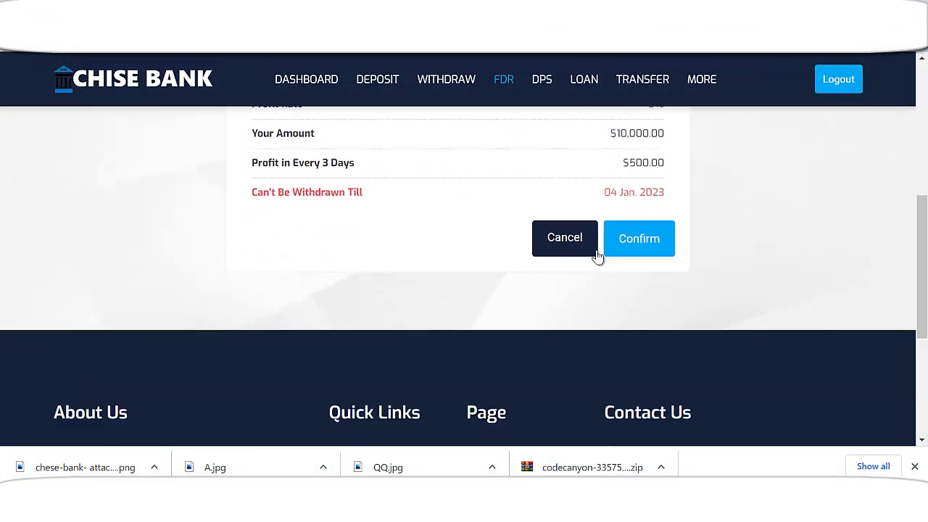
pyautogui.click(653, 241)
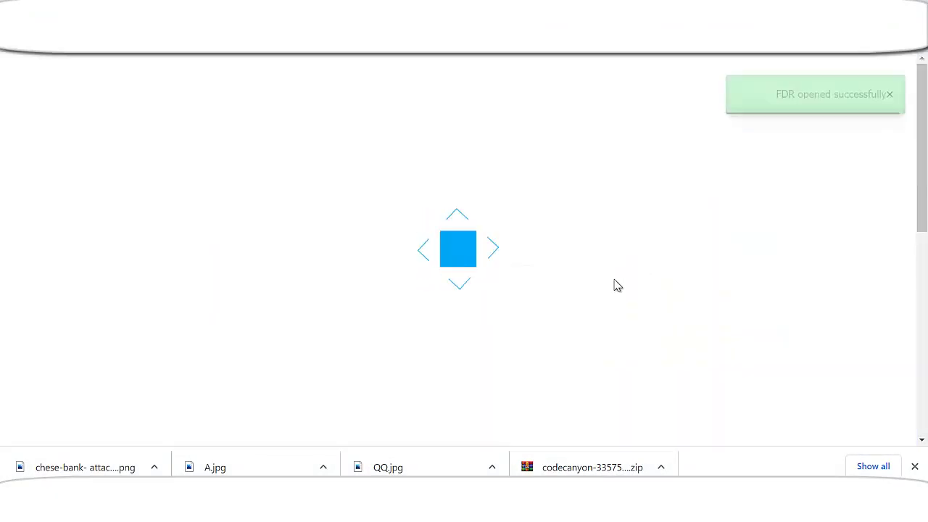
pyautogui.scroll(-3, 607, 273)
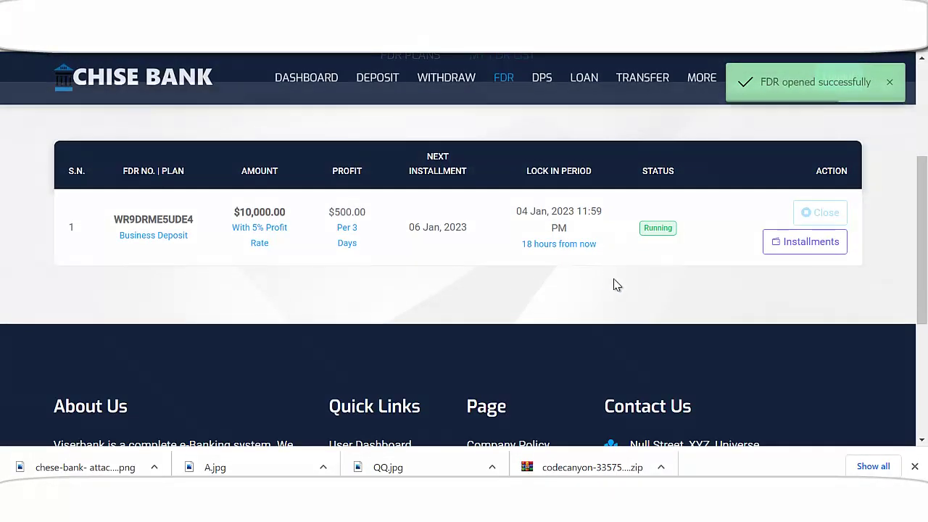
pyautogui.scroll(3, 616, 283)
pyautogui.click(312, 91)
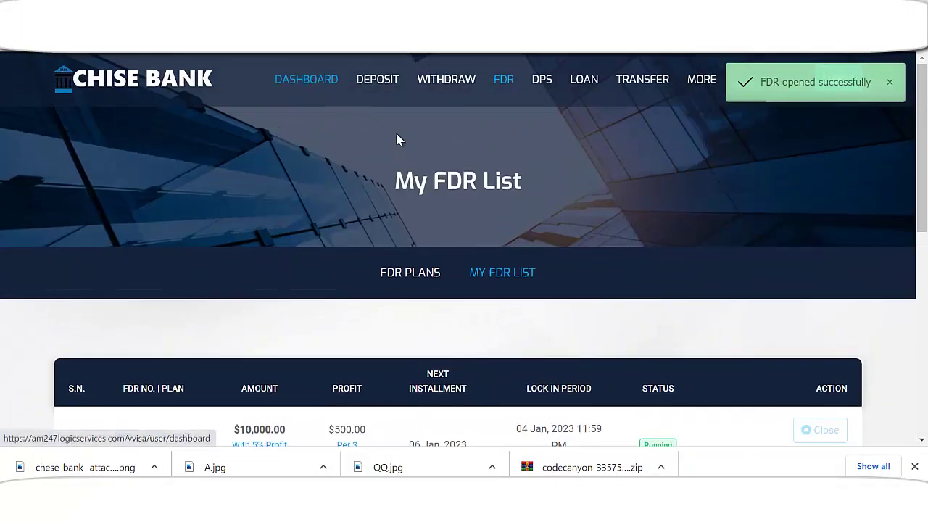
# - Scroll through the dashboard balance cards and Latest Credits/Debits tables, then back to top
pyautogui.scroll(-3, 534, 307)
pyautogui.scroll(-5, 534, 308)
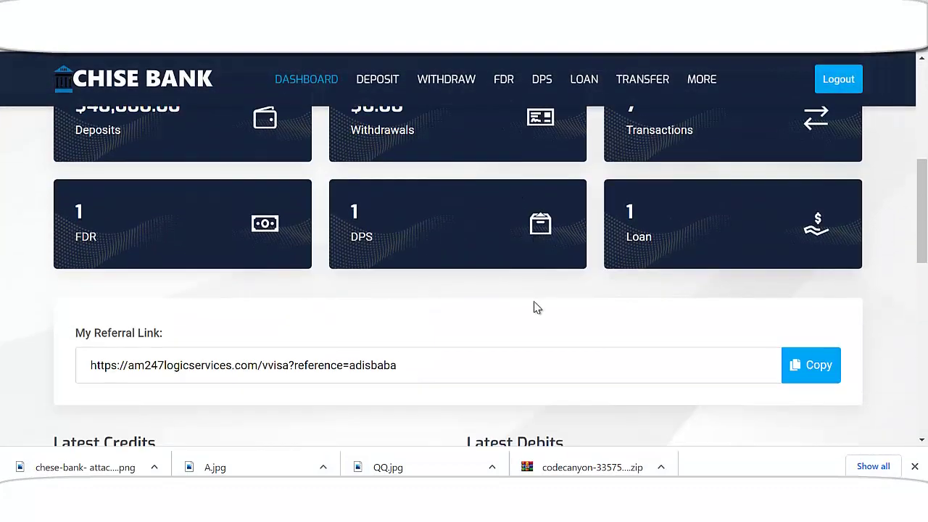
pyautogui.scroll(-2, 535, 304)
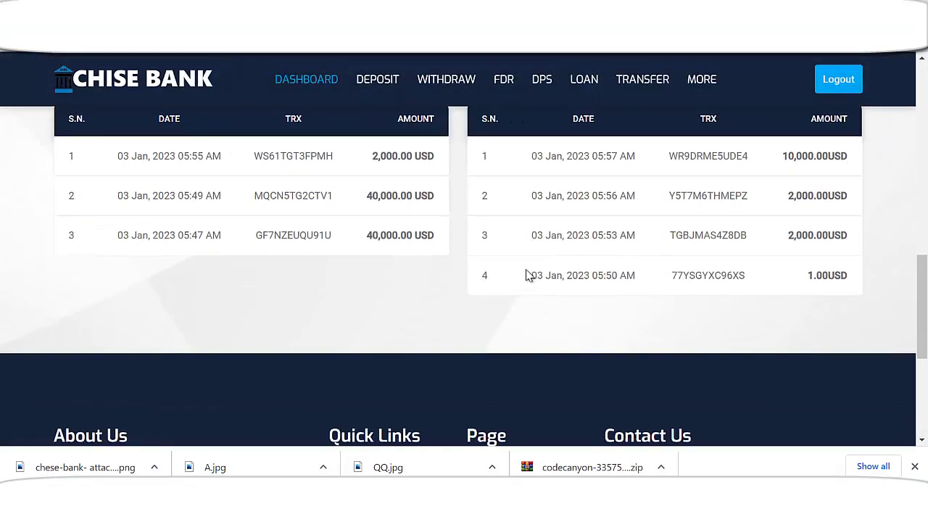
pyautogui.scroll(2, 526, 271)
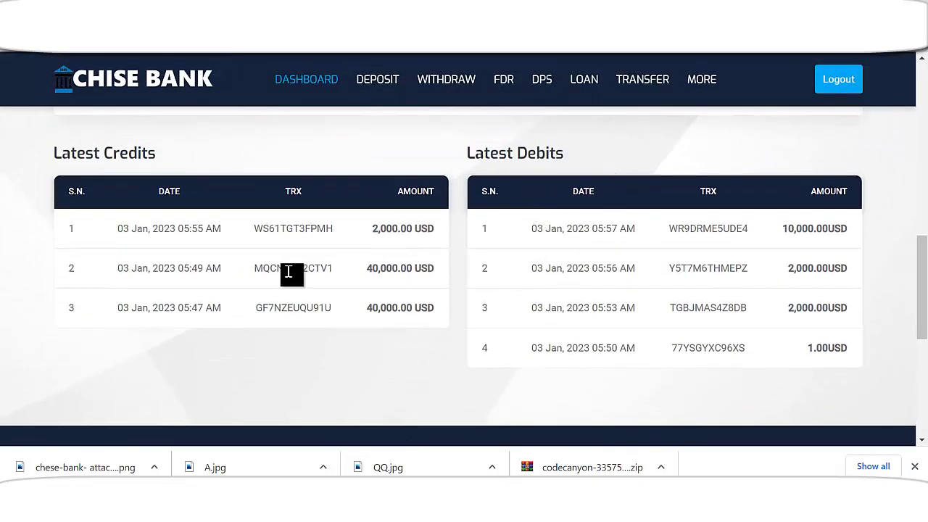
pyautogui.scroll(-3, 293, 271)
pyautogui.scroll(4, 479, 315)
pyautogui.scroll(8, 527, 296)
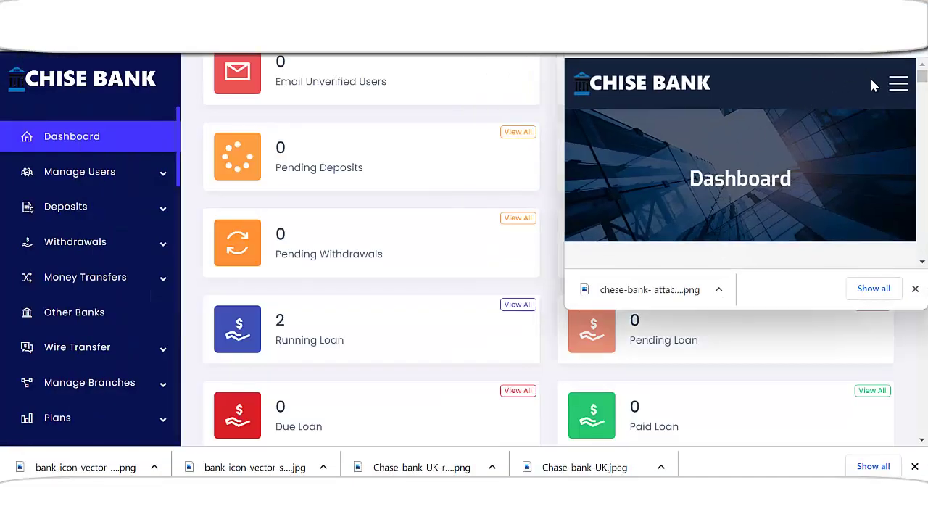
# - Open Deposit History from the mobile menu to view the approved $40,000 USDT TRC20 deposit
pyautogui.scroll(-6, 777, 152)
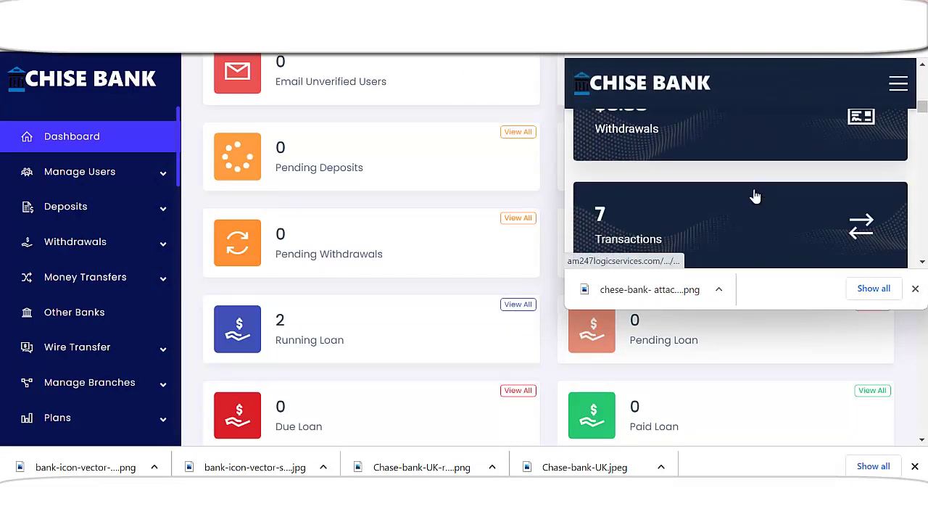
pyautogui.scroll(-6, 755, 196)
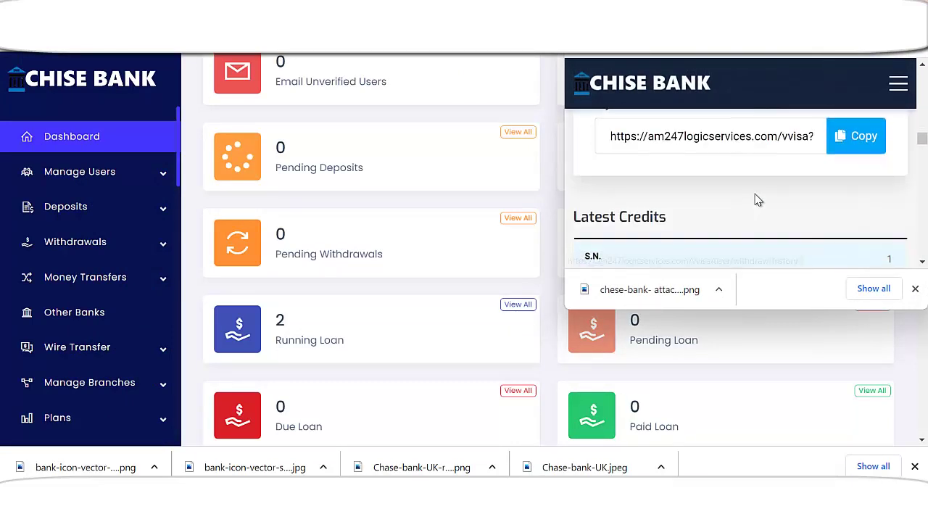
pyautogui.scroll(-5, 758, 200)
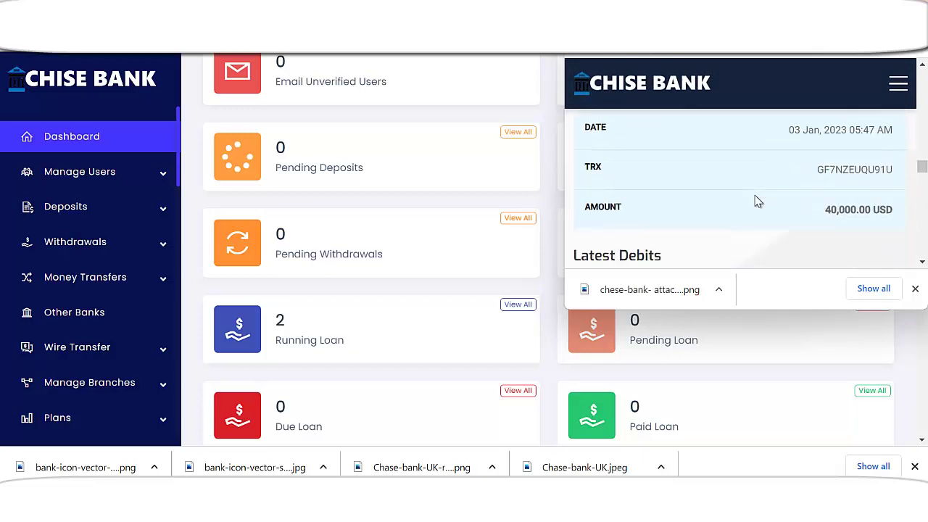
pyautogui.scroll(-6, 758, 203)
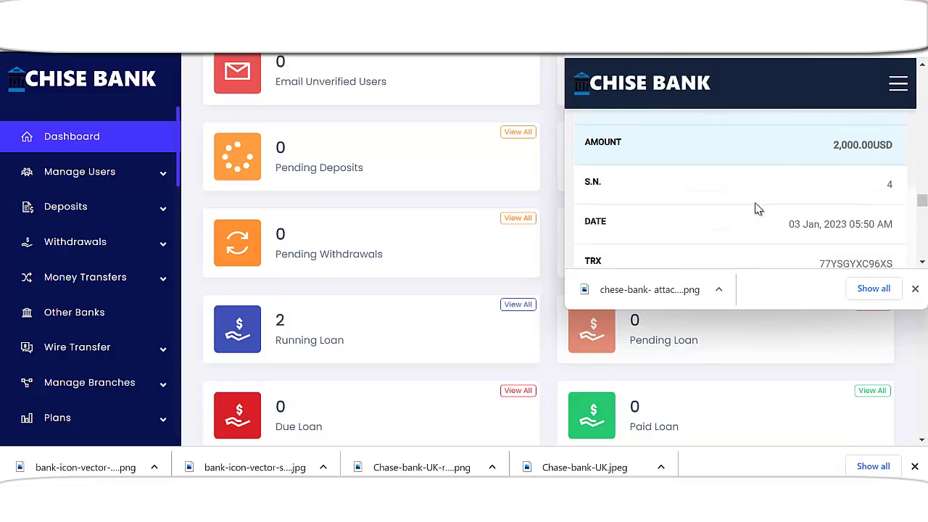
pyautogui.scroll(-6, 758, 203)
pyautogui.scroll(3, 834, 145)
pyautogui.click(896, 90)
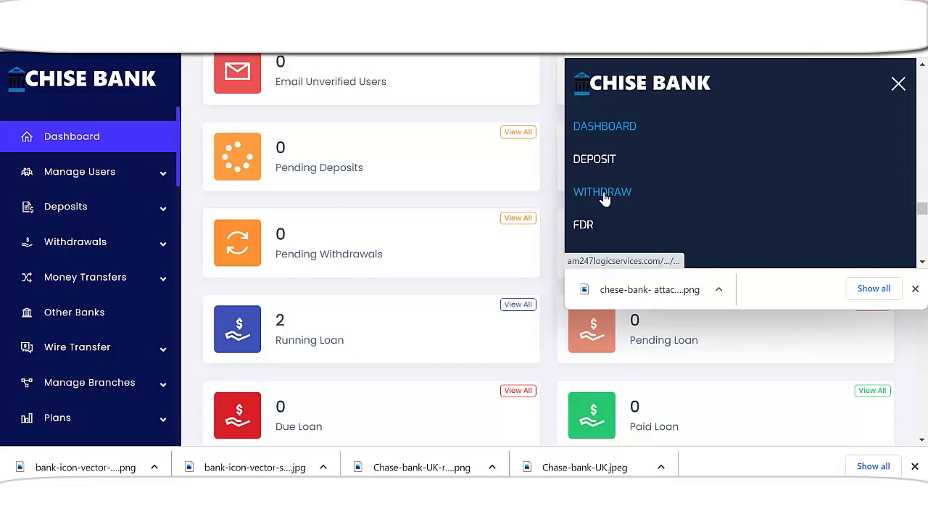
pyautogui.click(641, 172)
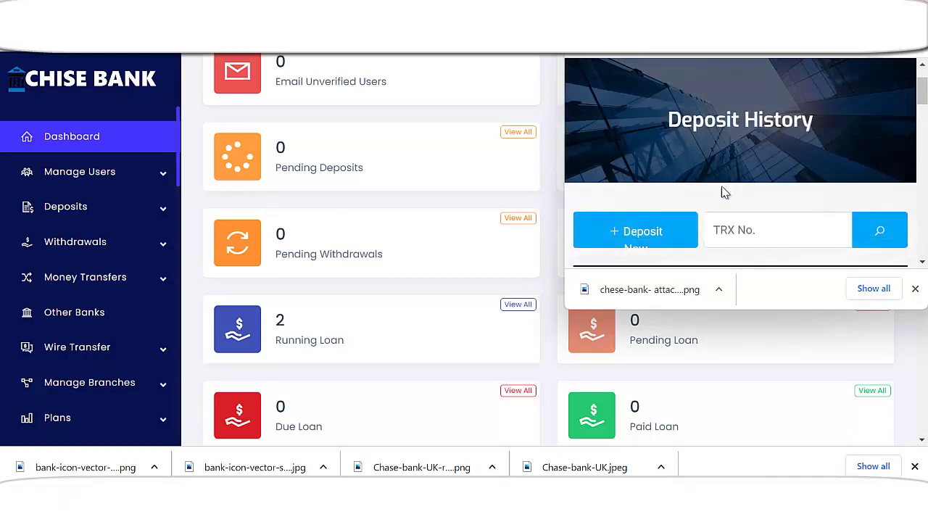
pyautogui.scroll(-5, 723, 193)
pyautogui.scroll(-8, 723, 193)
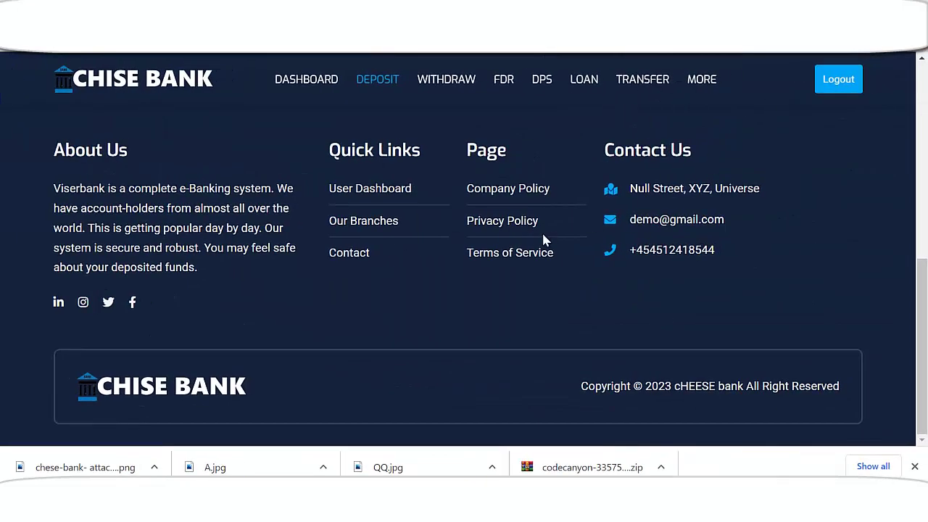
pyautogui.scroll(10, 518, 240)
pyautogui.scroll(-2, 500, 261)
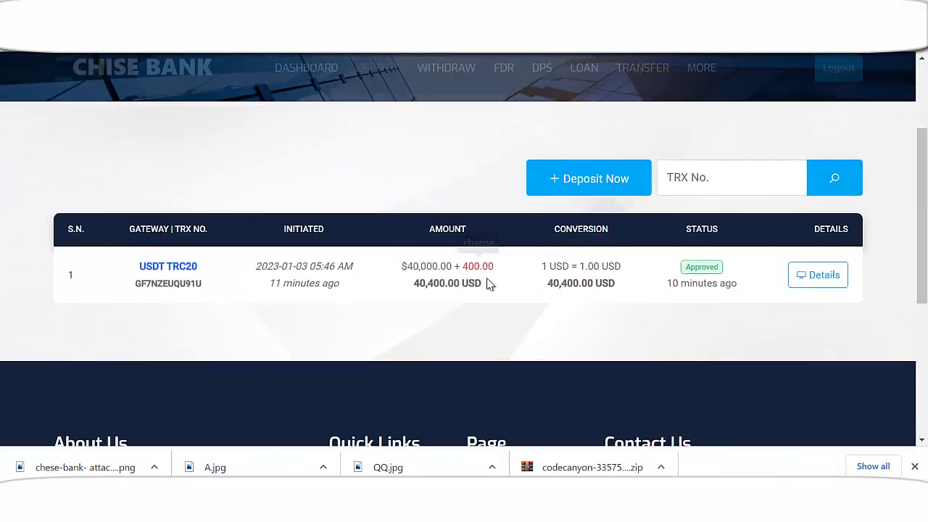
pyautogui.scroll(2, 488, 284)
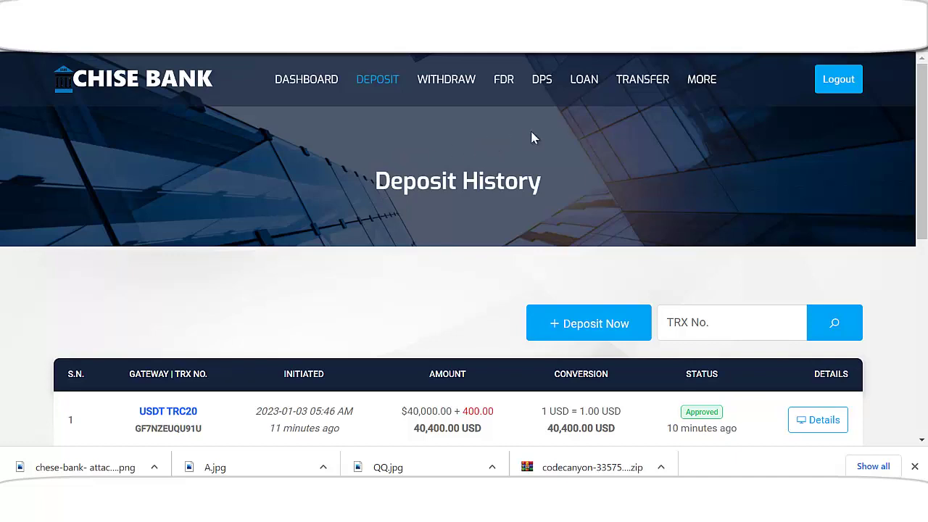
# - Go from the Transfer section's beneficiaries page to the wire transfer form
pyautogui.click(632, 81)
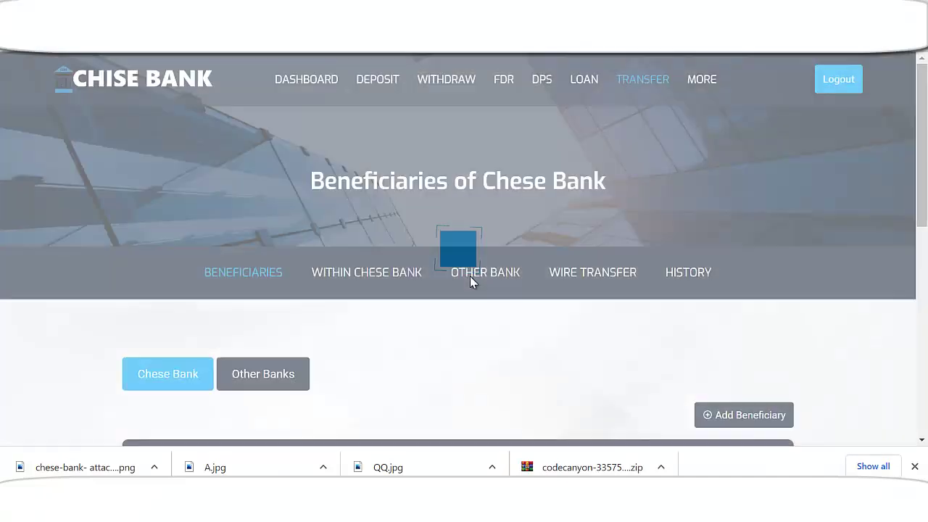
pyautogui.scroll(-2, 470, 282)
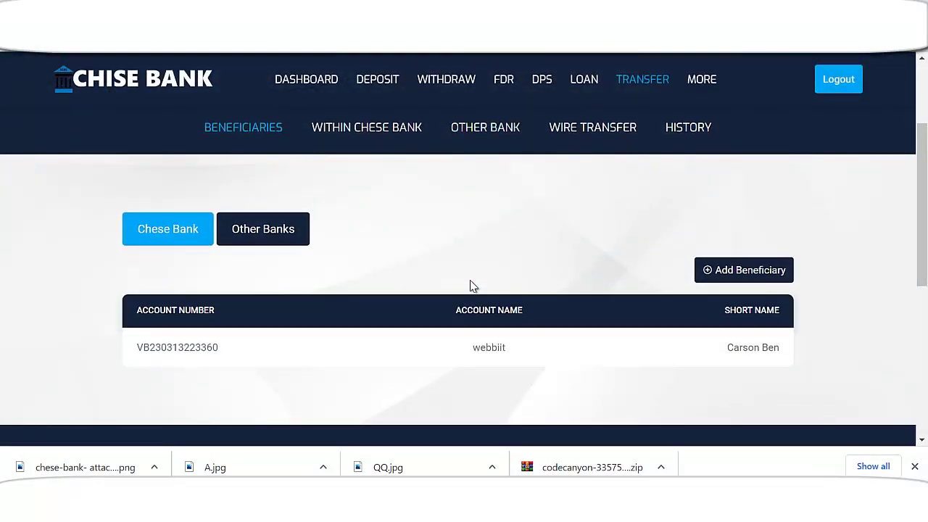
pyautogui.scroll(1, 532, 224)
pyautogui.click(595, 204)
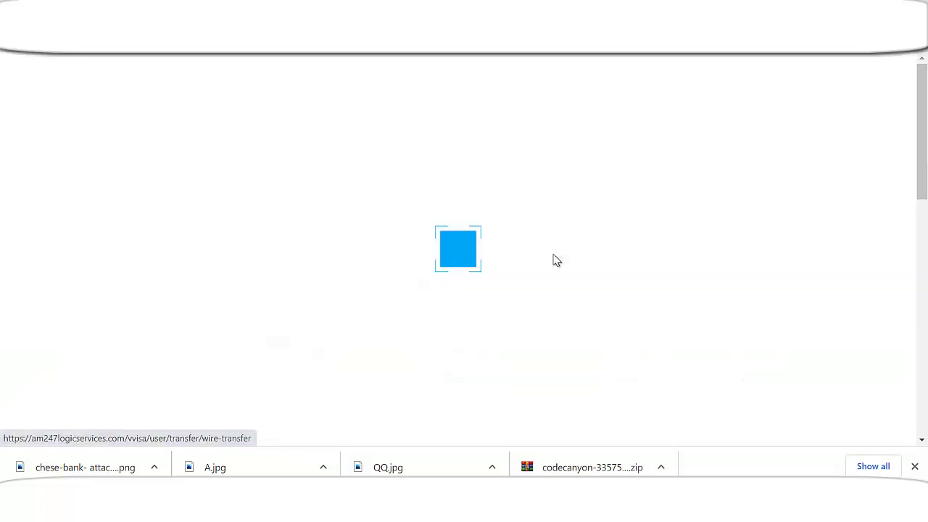
pyautogui.scroll(-3, 508, 288)
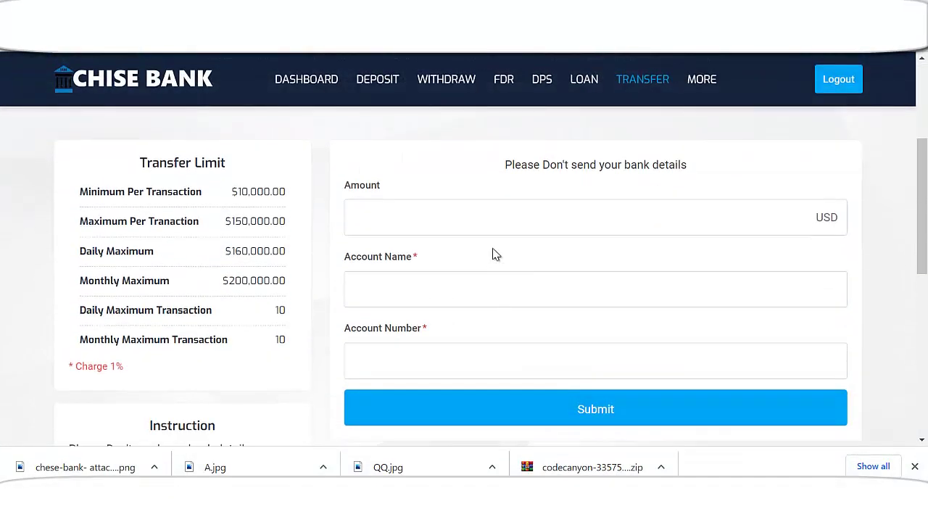
# - Submit a 10000 USD wire transfer with the recipient's account name and account number
pyautogui.click(453, 215)
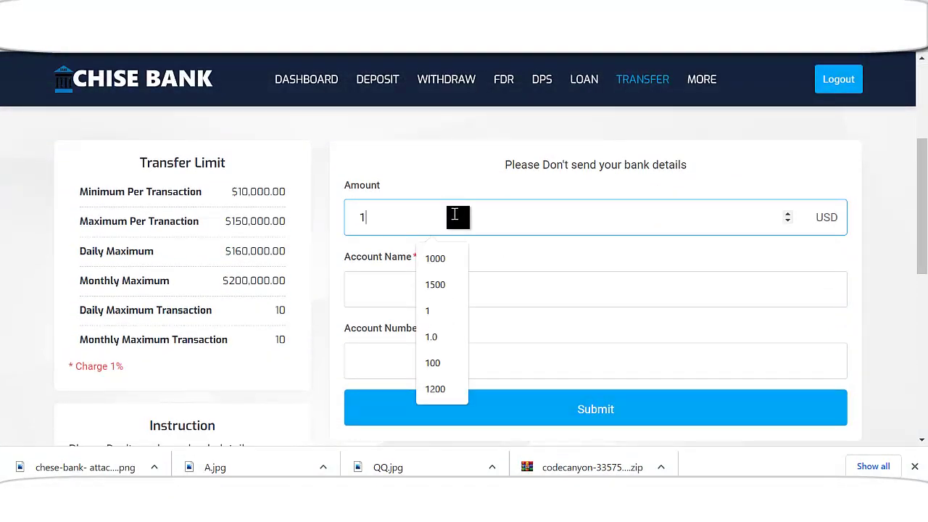
pyautogui.write('10000')
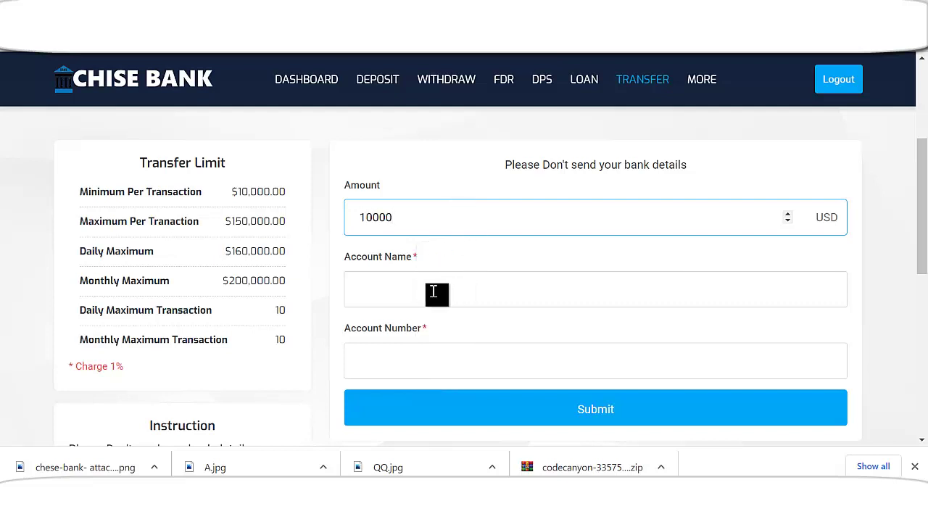
pyautogui.click(433, 292)
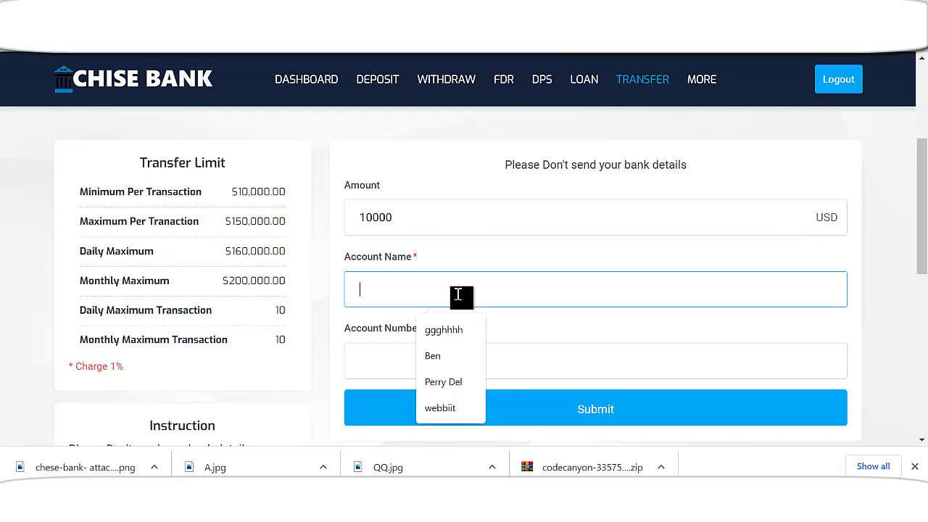
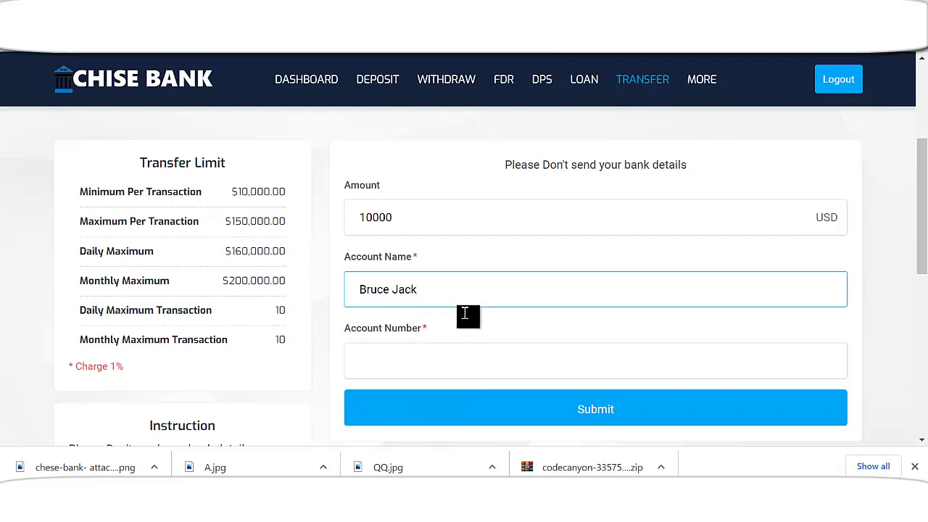
pyautogui.click(464, 357)
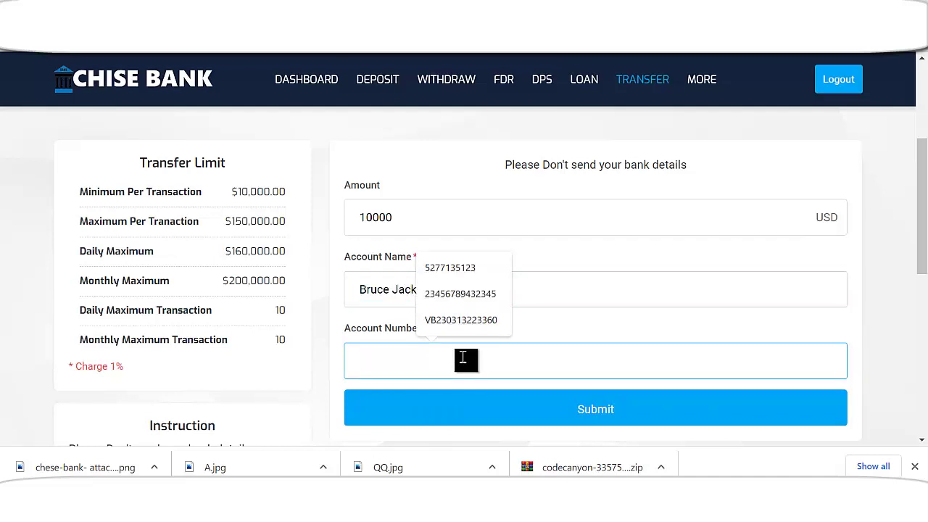
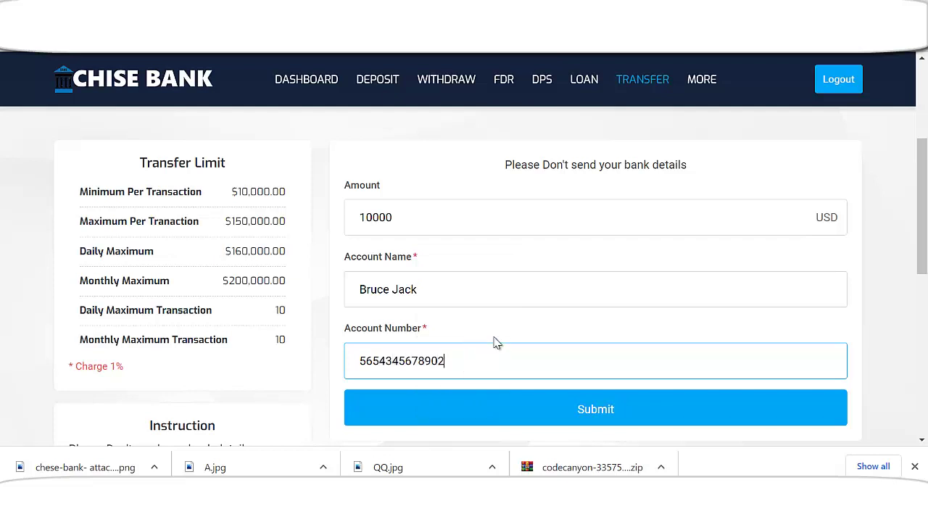
pyautogui.scroll(-2, 522, 333)
pyautogui.click(588, 282)
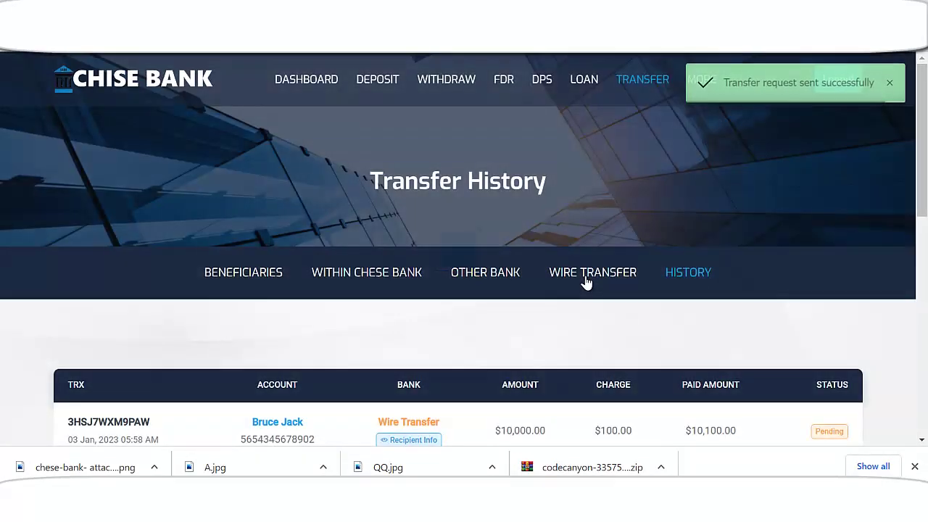
# - View the pending wire transfer's recipient details in Transfer History, then close them
pyautogui.scroll(-2, 578, 253)
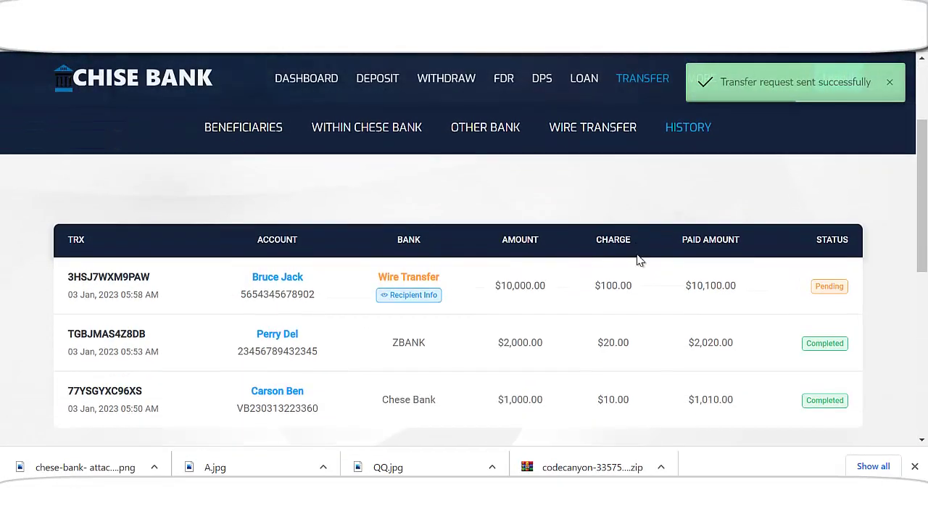
pyautogui.click(423, 298)
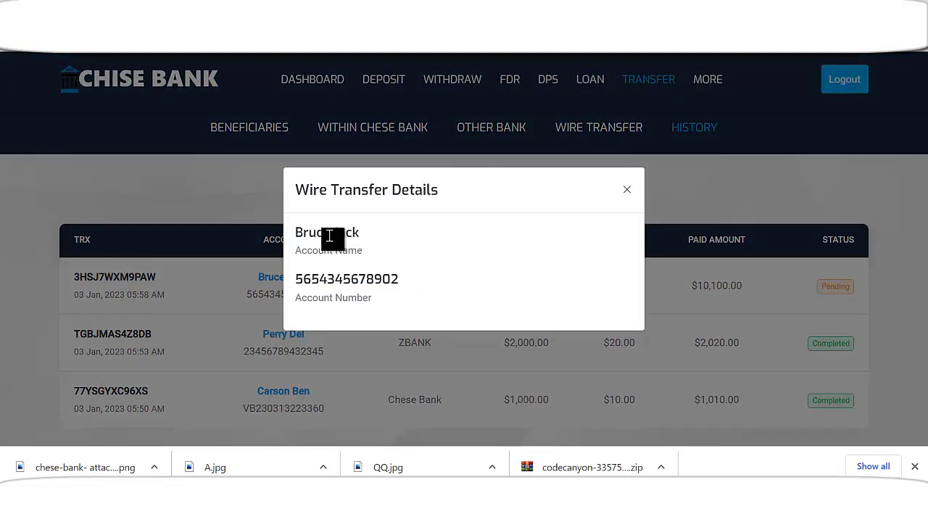
pyautogui.click(628, 193)
pyautogui.scroll(-2, 812, 290)
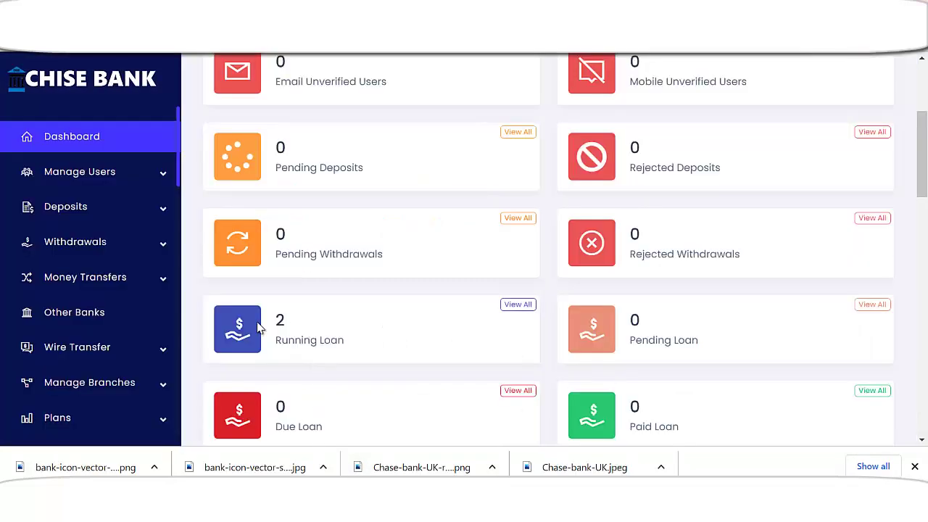
pyautogui.scroll(3, 83, 259)
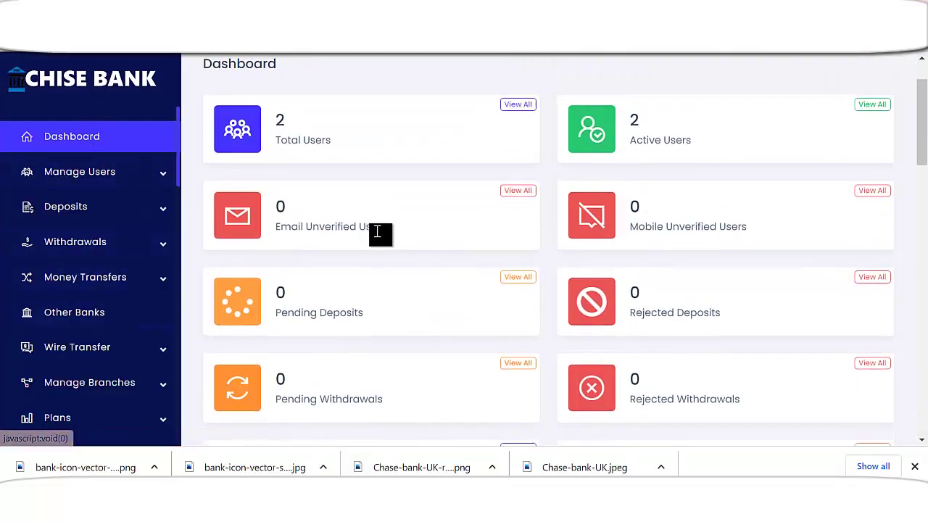
# - Mark the pending $10,000 wire transfer as Completed from Money Transfers > Pending Transfers
pyautogui.scroll(1, 334, 303)
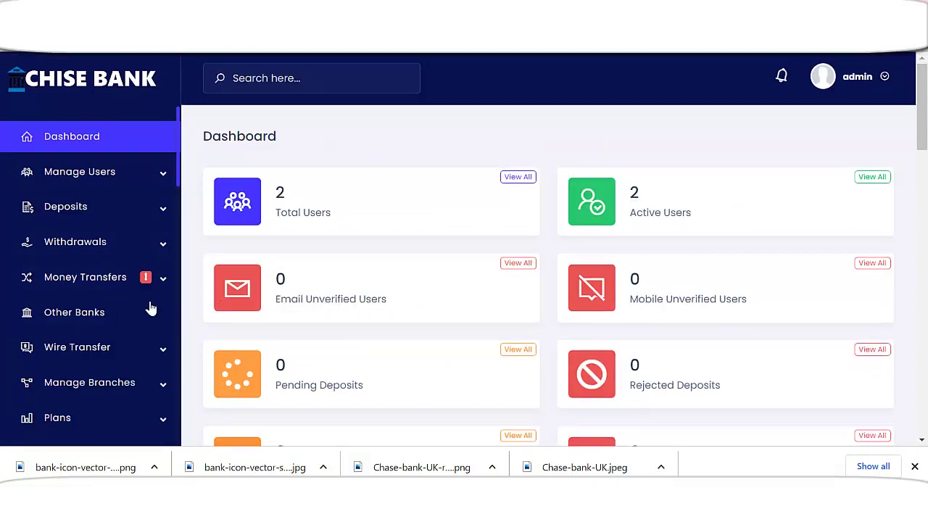
pyautogui.click(106, 284)
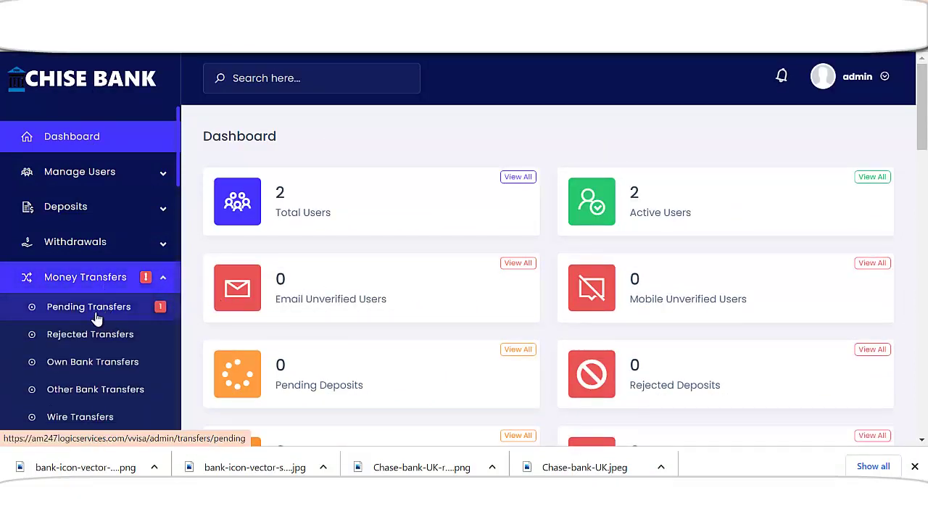
pyautogui.click(106, 312)
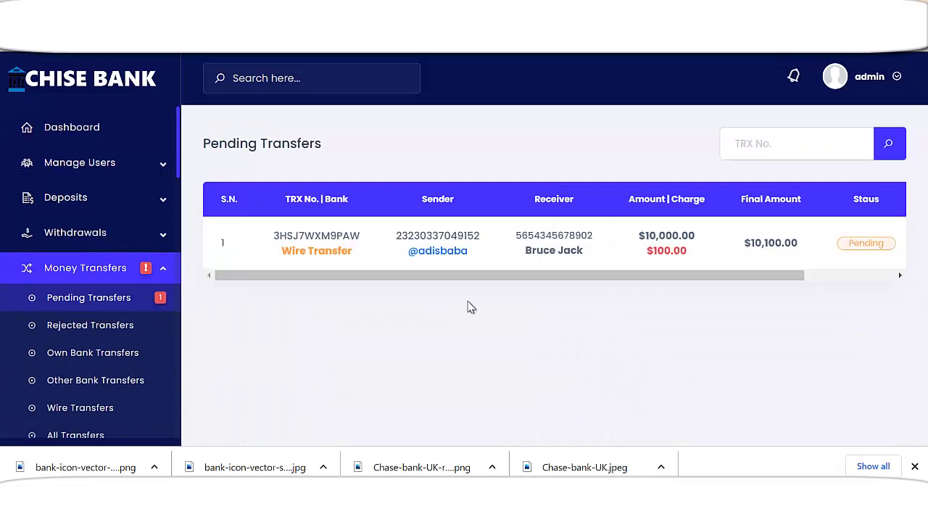
pyautogui.moveTo(603, 277); pyautogui.dragTo(778, 272)
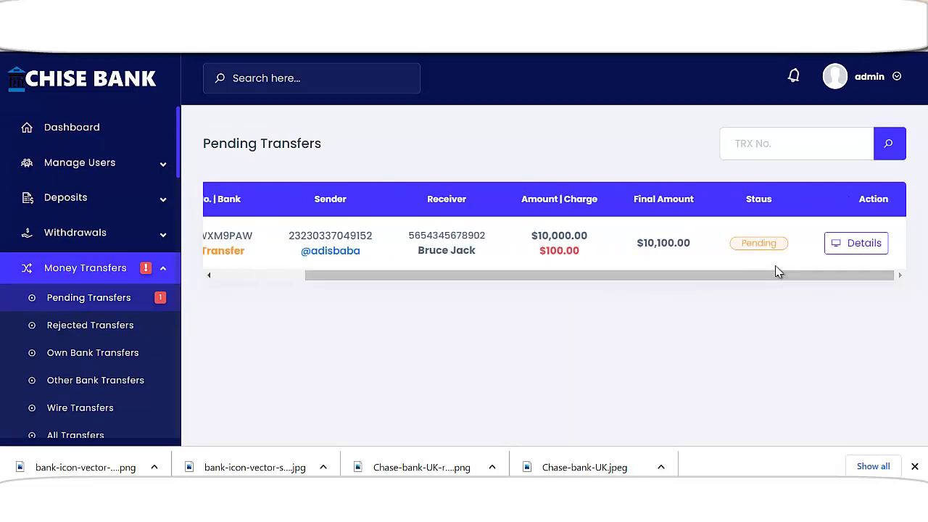
pyautogui.click(844, 245)
pyautogui.scroll(-2, 601, 295)
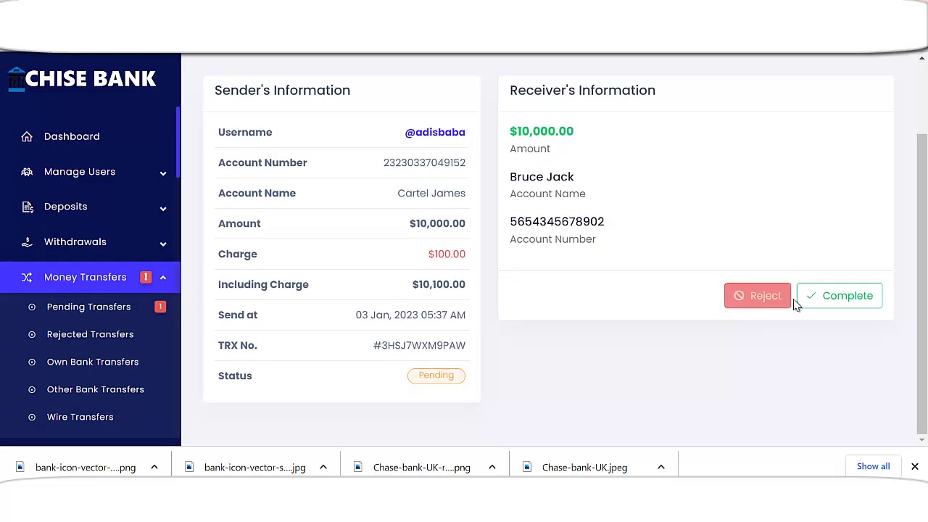
pyautogui.click(833, 305)
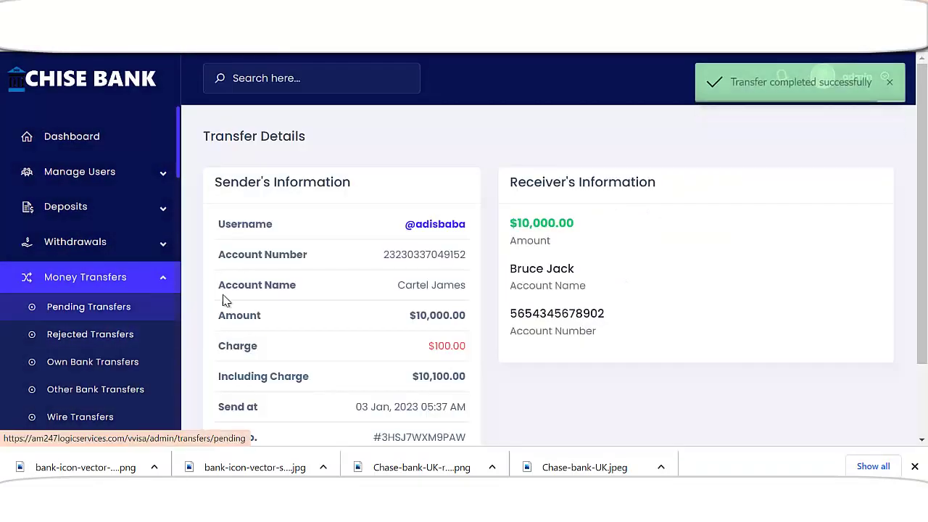
pyautogui.scroll(-2, 225, 298)
pyautogui.scroll(-3, 127, 362)
pyautogui.scroll(3, 107, 397)
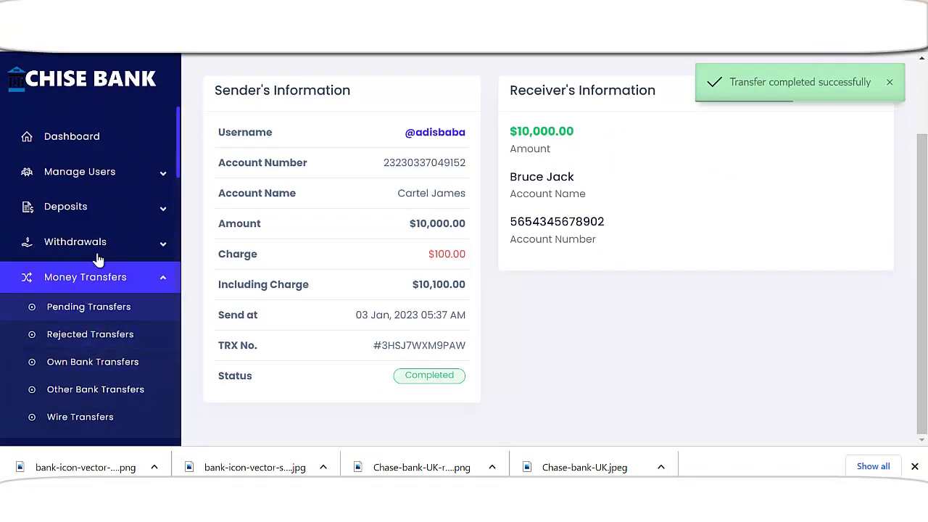
pyautogui.scroll(-3, 137, 319)
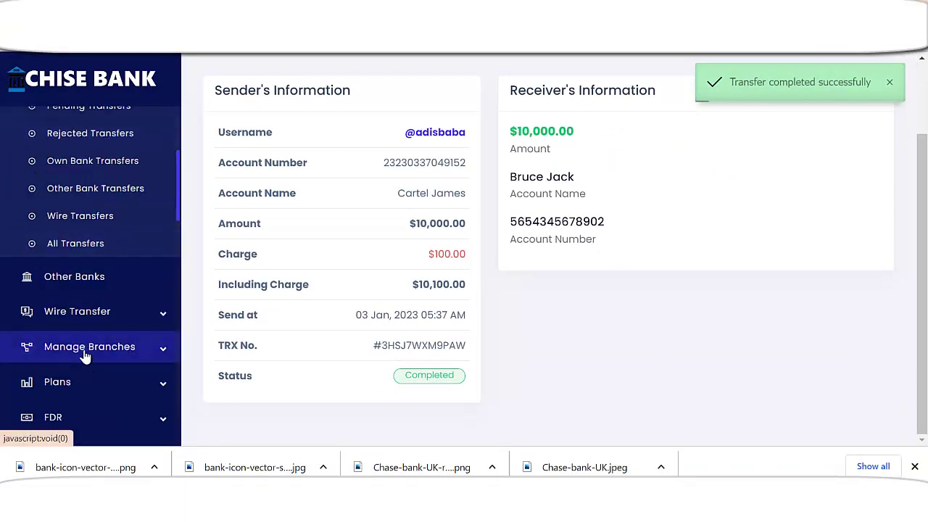
# - Open the Wire Transfer Setting page showing the 10000–150000 USD limits
pyautogui.click(88, 312)
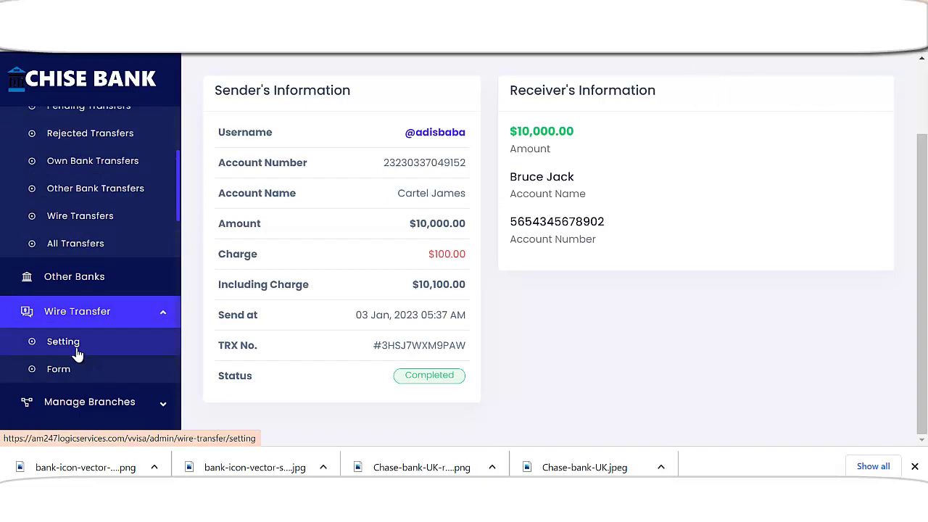
pyautogui.click(190, 346)
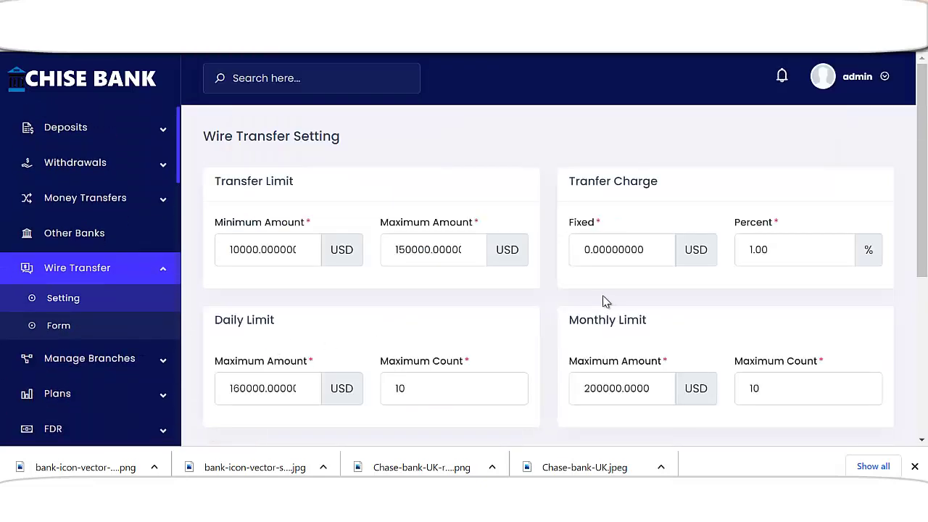
pyautogui.scroll(-4, 437, 317)
# - Open the Running FDR installments for the $10,000 Business Deposit: 500.00 USD each, none given
pyautogui.scroll(-1, 308, 307)
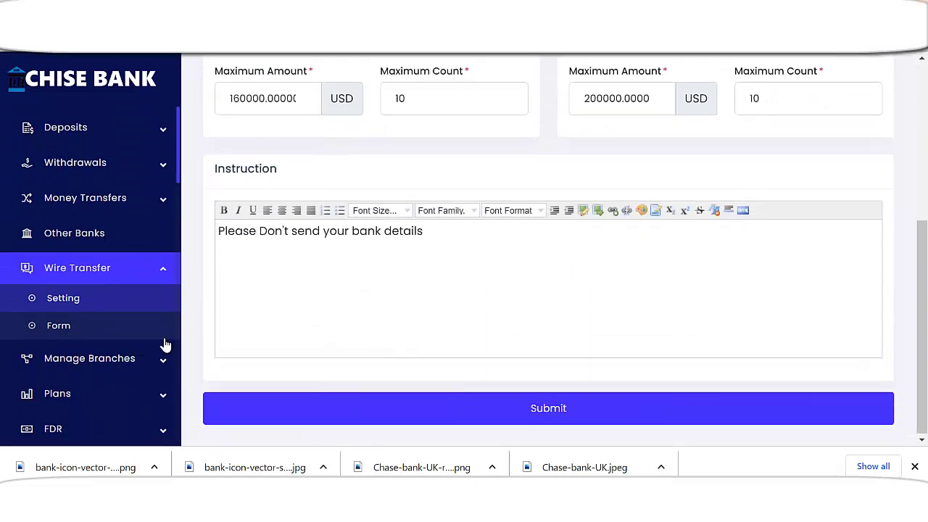
pyautogui.scroll(2, 101, 385)
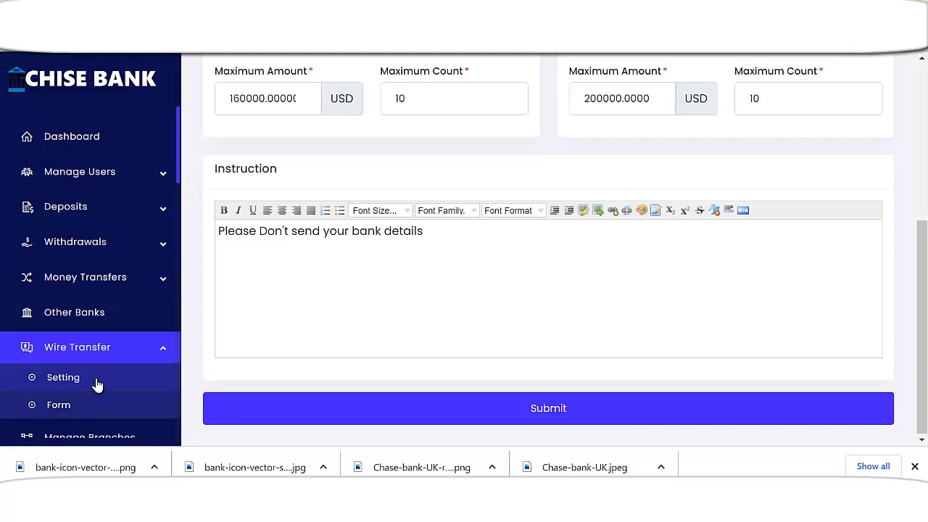
pyautogui.click(83, 137)
pyautogui.scroll(-1, 307, 306)
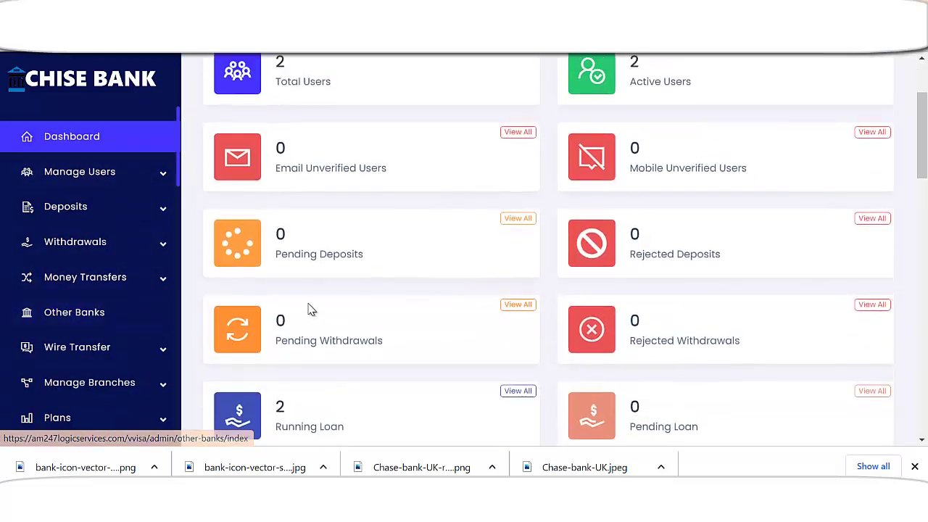
pyautogui.scroll(-2, 141, 367)
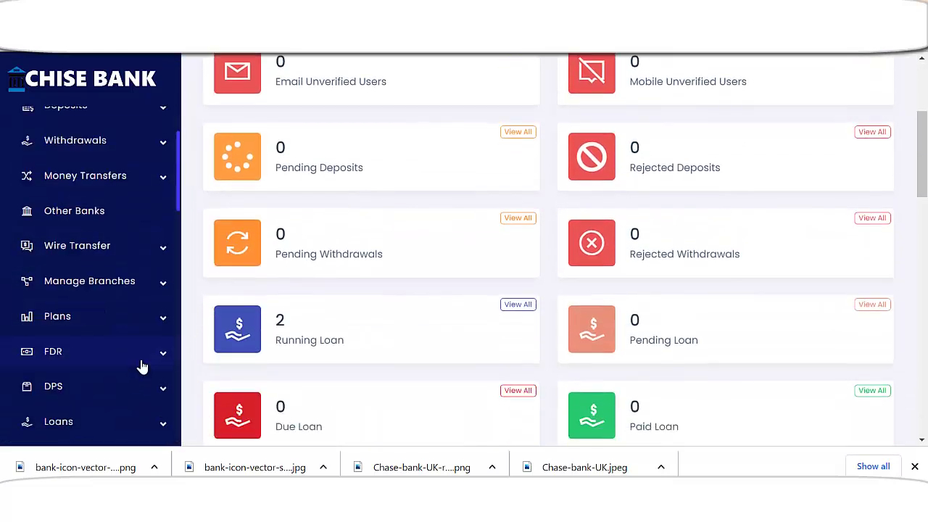
pyautogui.click(79, 354)
pyautogui.click(95, 391)
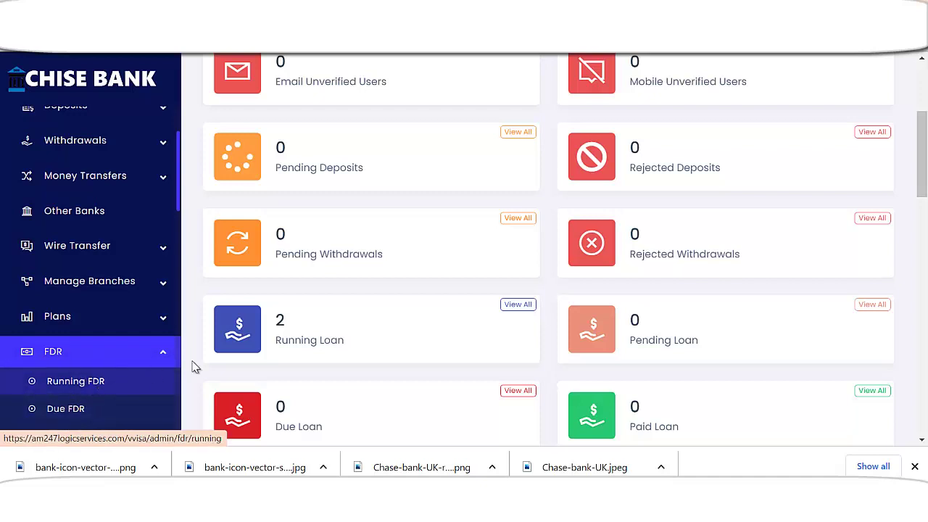
pyautogui.moveTo(562, 279); pyautogui.dragTo(621, 276)
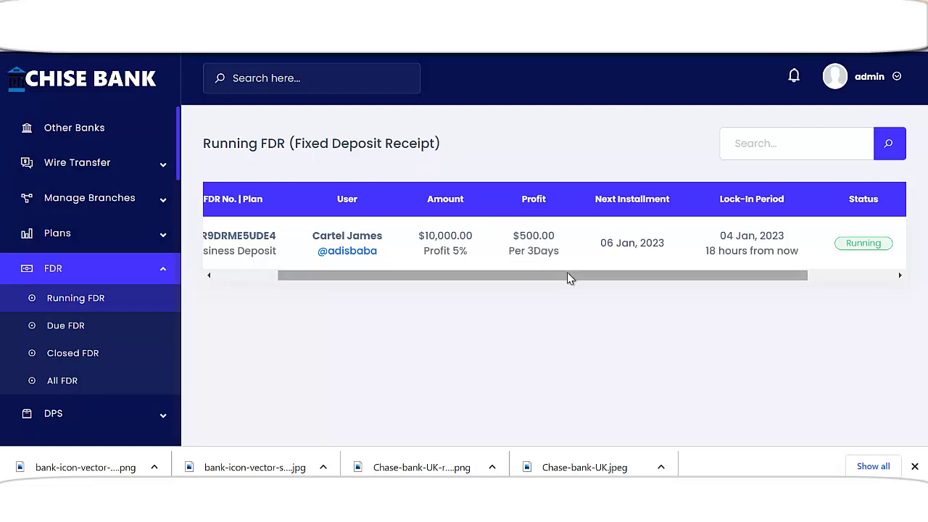
pyautogui.moveTo(570, 276); pyautogui.dragTo(748, 263)
pyautogui.click(833, 248)
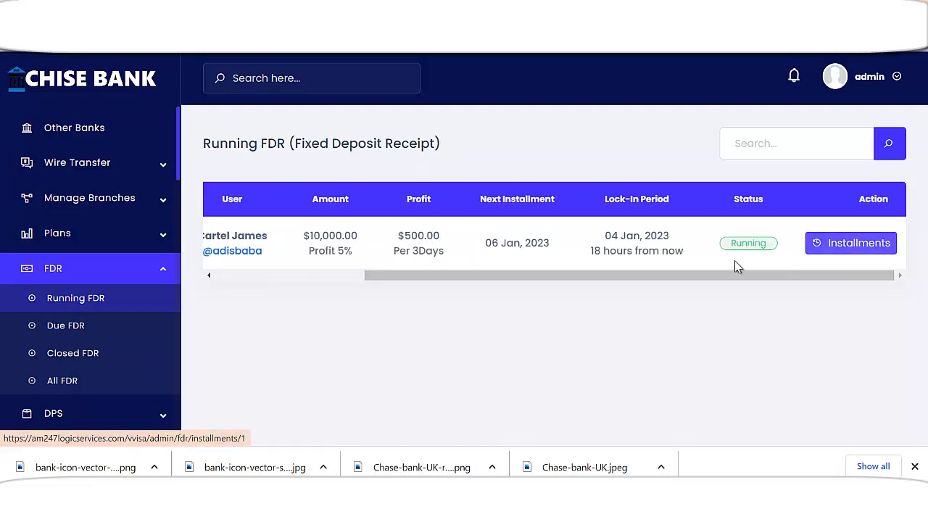
pyautogui.scroll(-2, 268, 341)
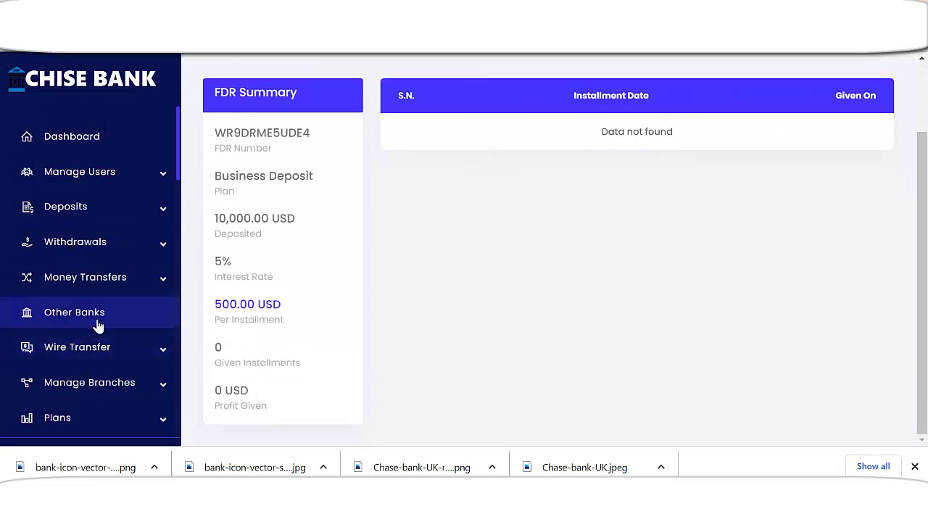
pyautogui.scroll(-2, 113, 346)
# - Expand the FDR and DPS sections in the admin sidebar
pyautogui.click(114, 353)
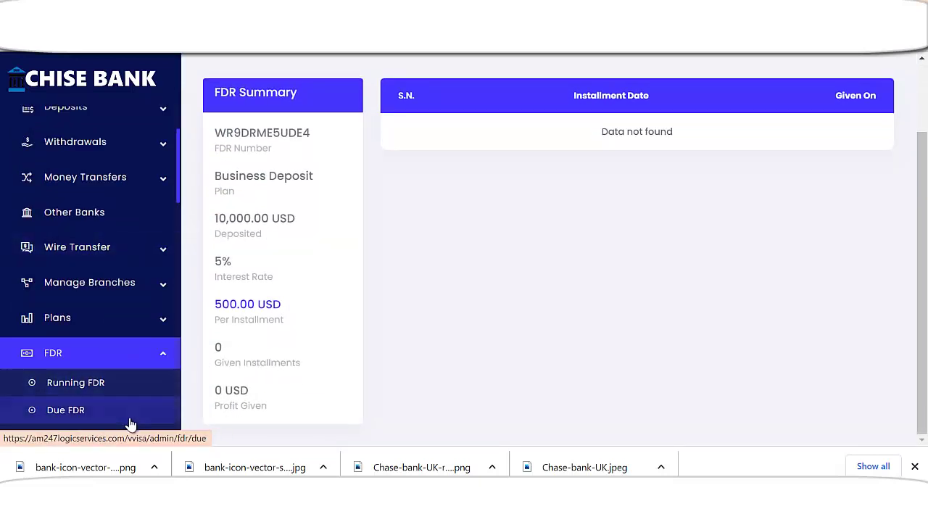
pyautogui.scroll(-2, 114, 427)
pyautogui.scroll(-2, 113, 420)
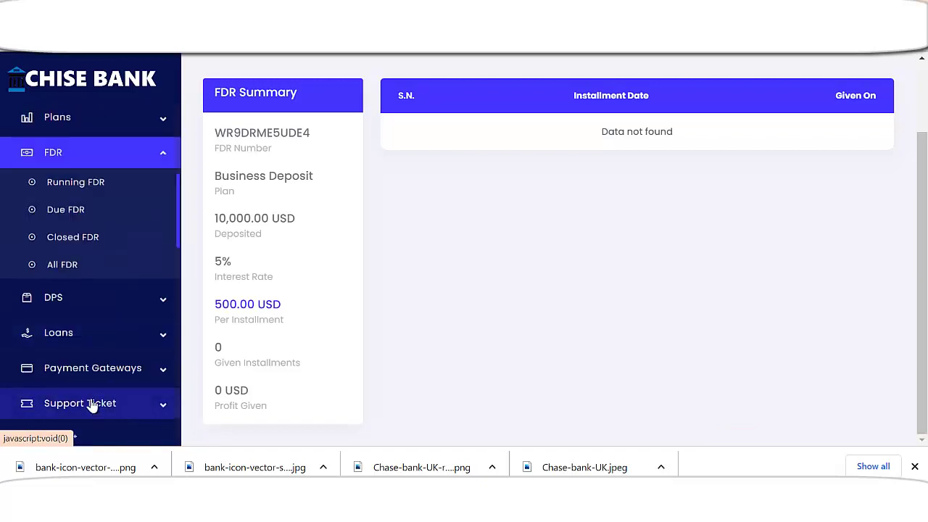
pyautogui.click(77, 309)
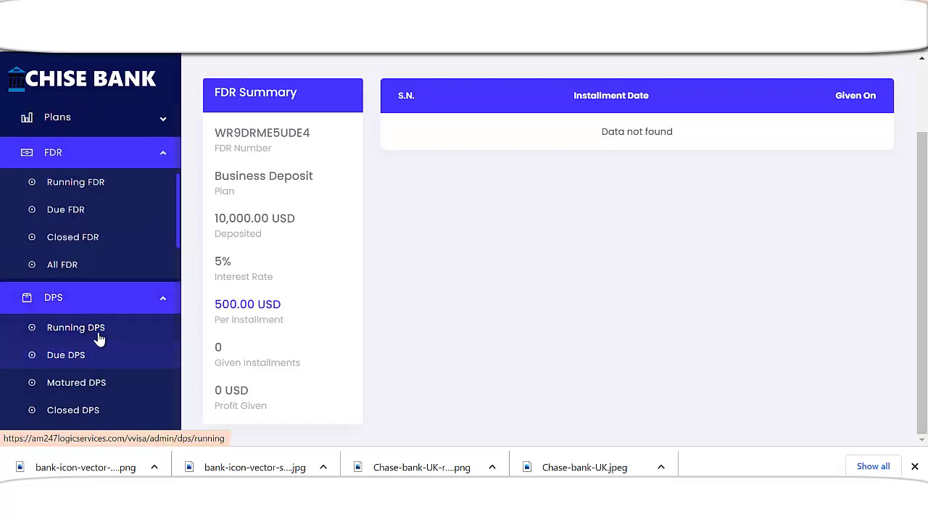
# - View the running Lifetime Pension DPS installments, showing 1 of 10 given
pyautogui.click(95, 332)
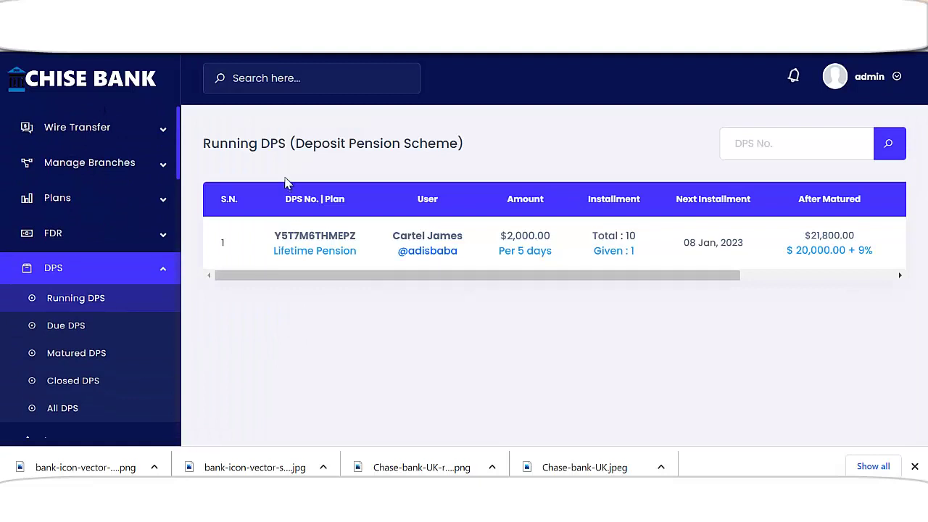
pyautogui.moveTo(575, 275); pyautogui.dragTo(779, 274)
pyautogui.click(798, 251)
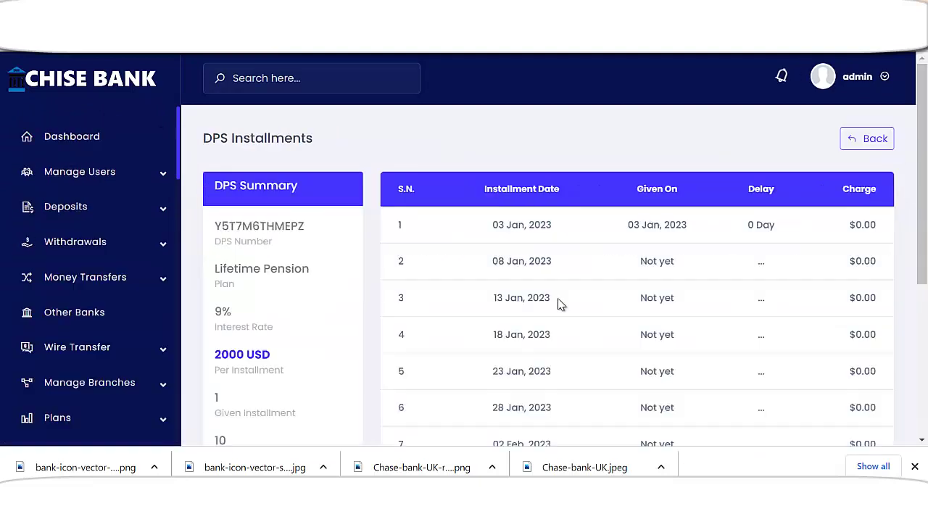
pyautogui.scroll(-2, 508, 330)
pyautogui.scroll(-1, 536, 327)
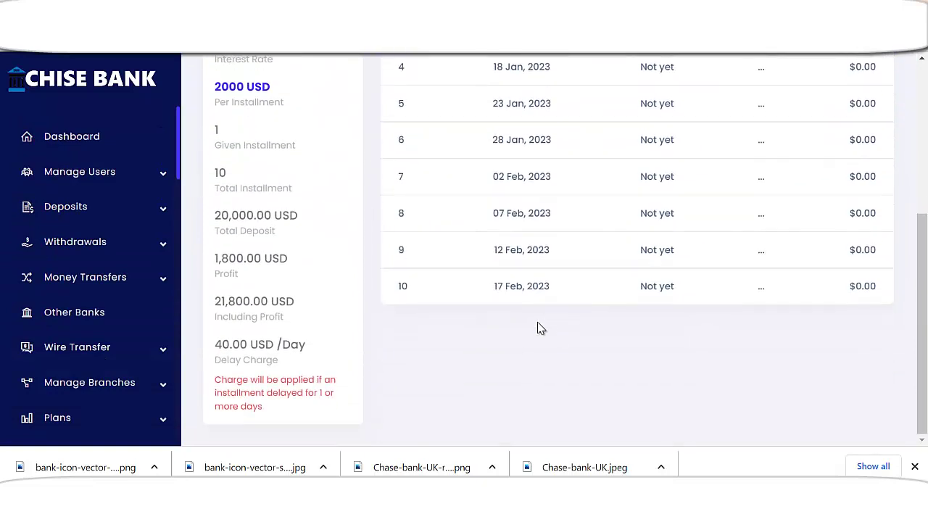
pyautogui.scroll(4, 537, 321)
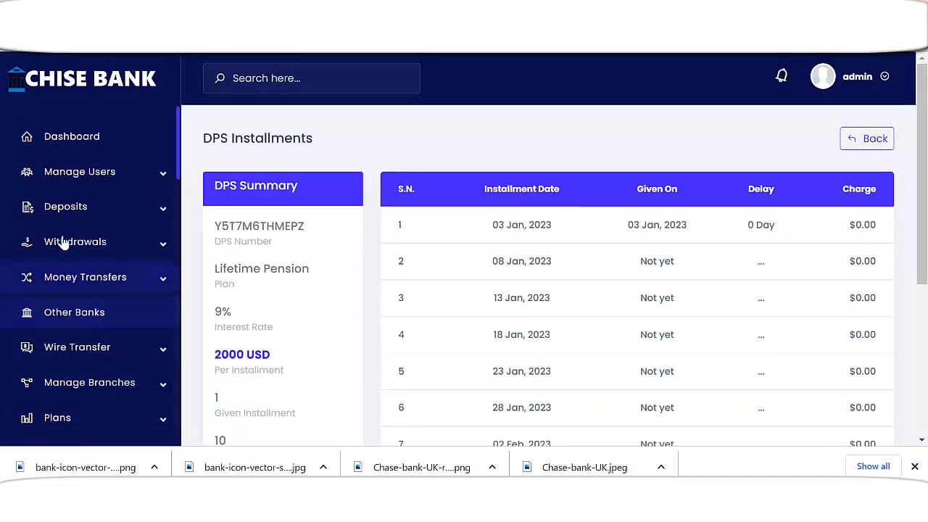
# - Return to the dashboard statistics and expand Manage Branches in the sidebar
pyautogui.click(72, 138)
pyautogui.scroll(-5, 479, 319)
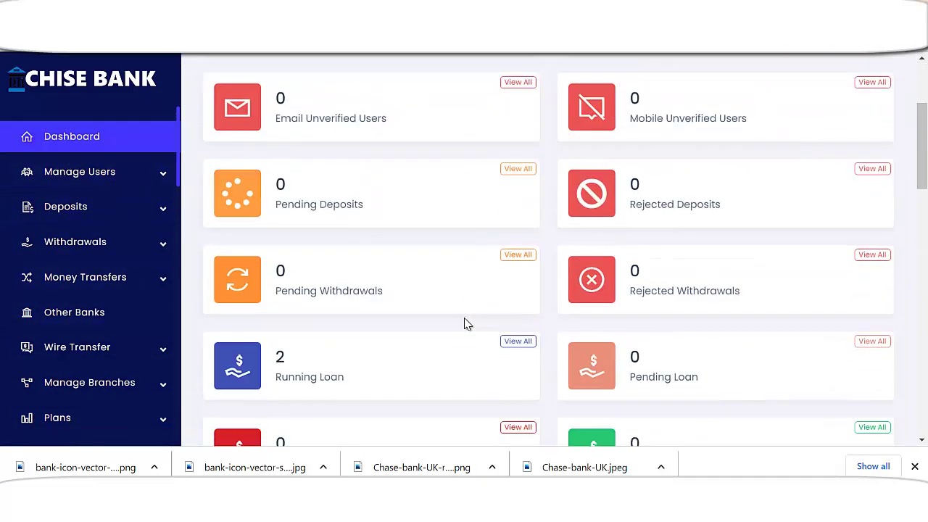
pyautogui.scroll(3, 449, 331)
pyautogui.scroll(3, 435, 328)
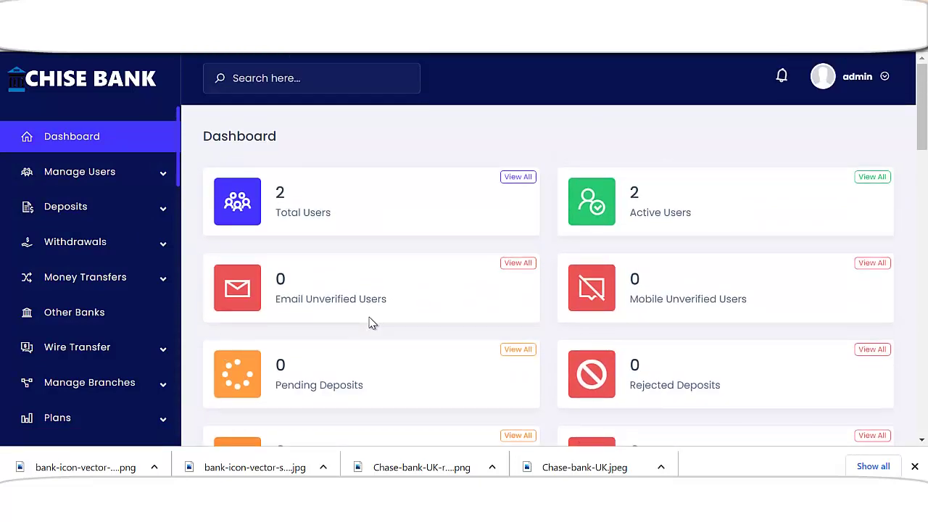
pyautogui.click(139, 388)
pyautogui.scroll(-3, 140, 334)
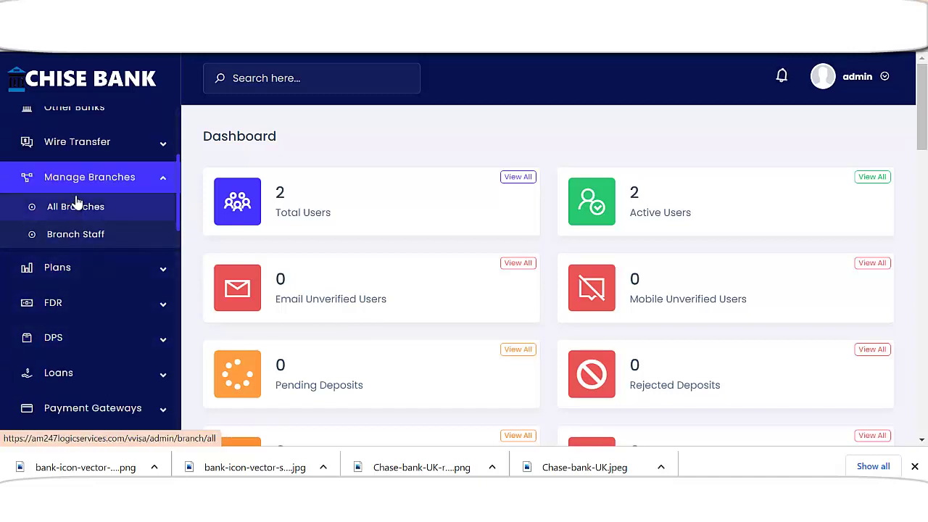
pyautogui.click(92, 245)
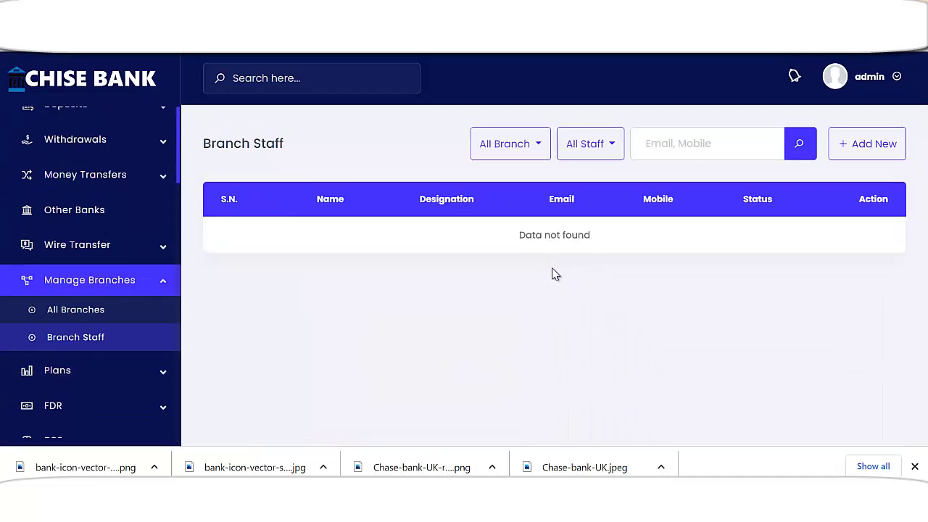
pyautogui.scroll(3, 97, 290)
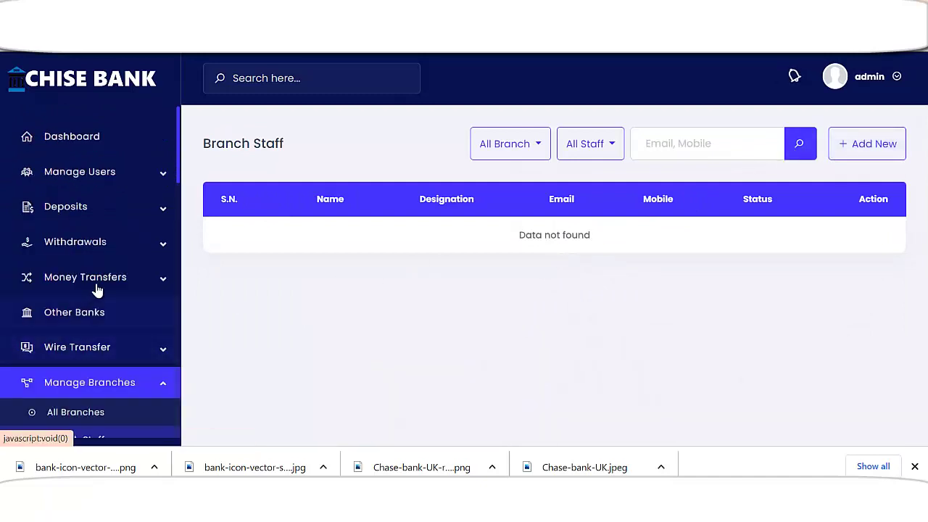
pyautogui.click(90, 155)
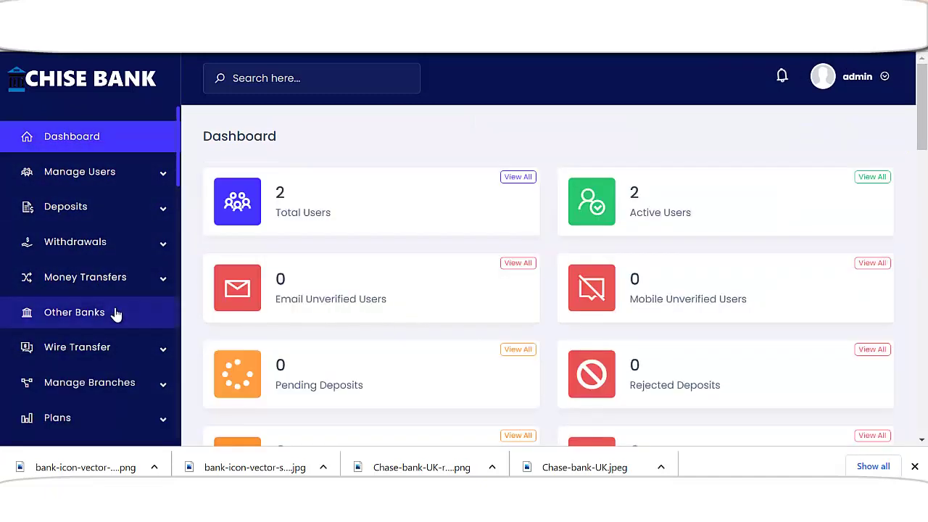
pyautogui.scroll(-6, 152, 320)
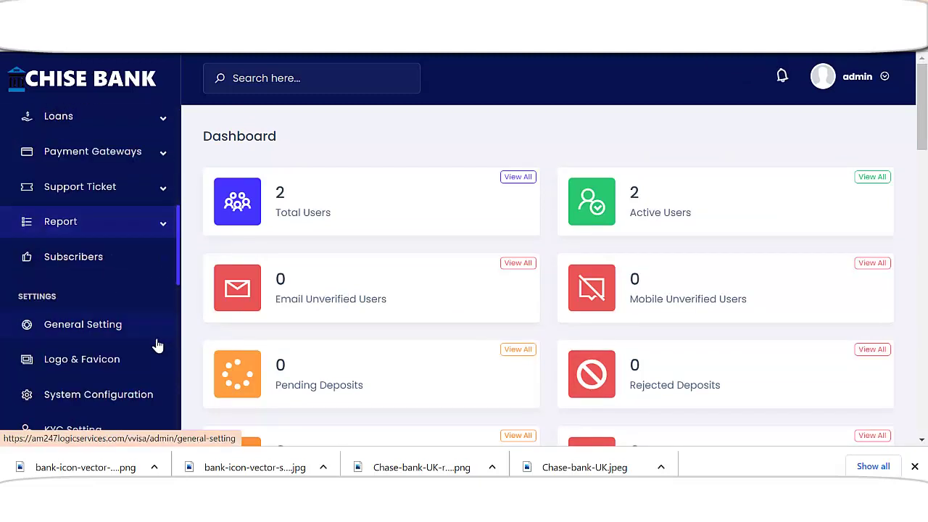
pyautogui.scroll(2, 145, 368)
pyautogui.scroll(-2, 139, 359)
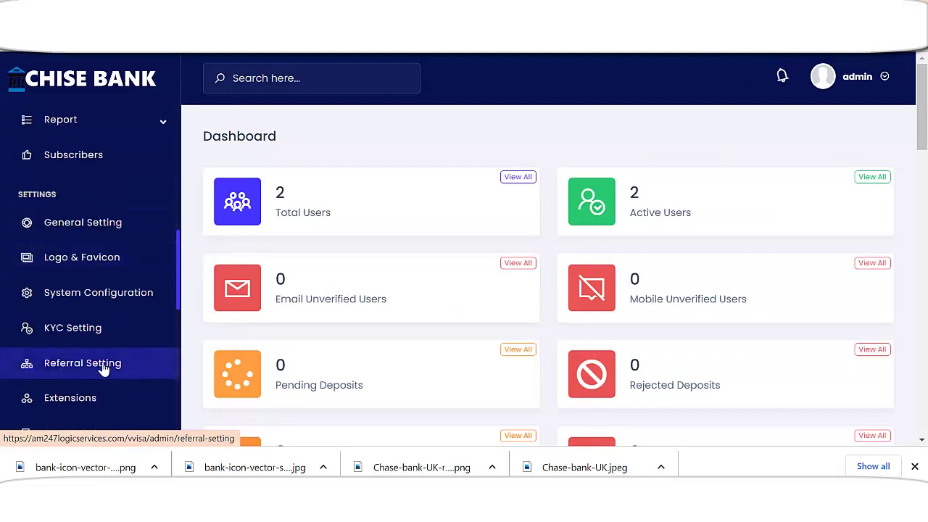
pyautogui.scroll(2, 83, 342)
pyautogui.scroll(5, 109, 254)
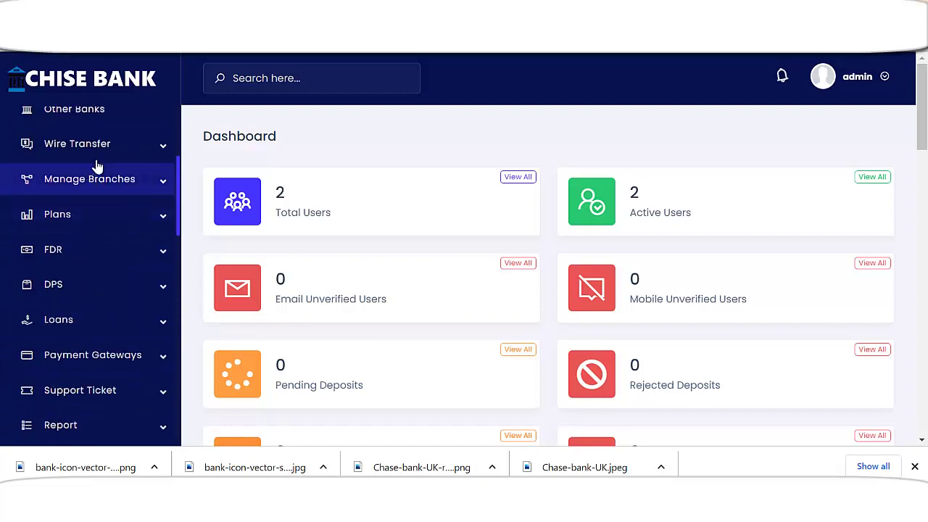
pyautogui.scroll(-10, 559, 319)
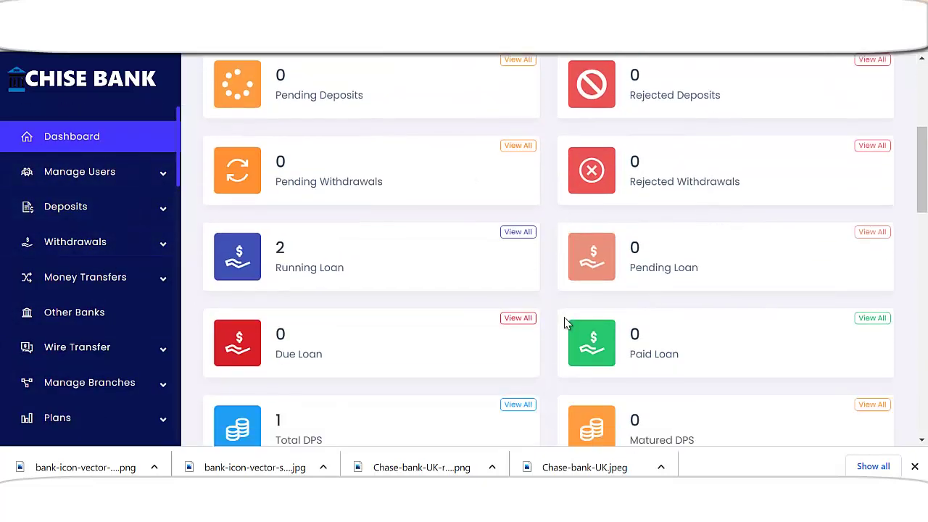
pyautogui.scroll(-7, 472, 367)
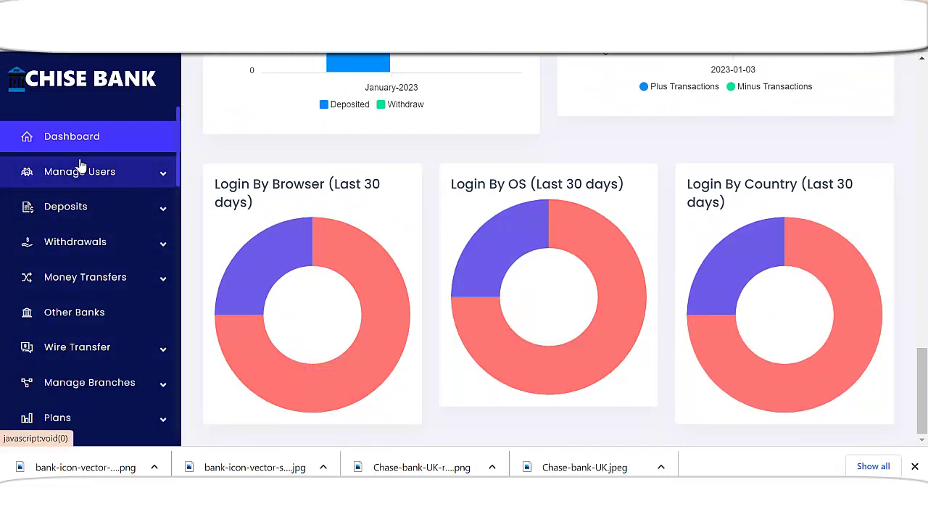
pyautogui.scroll(3, 73, 138)
pyautogui.scroll(10, 783, 355)
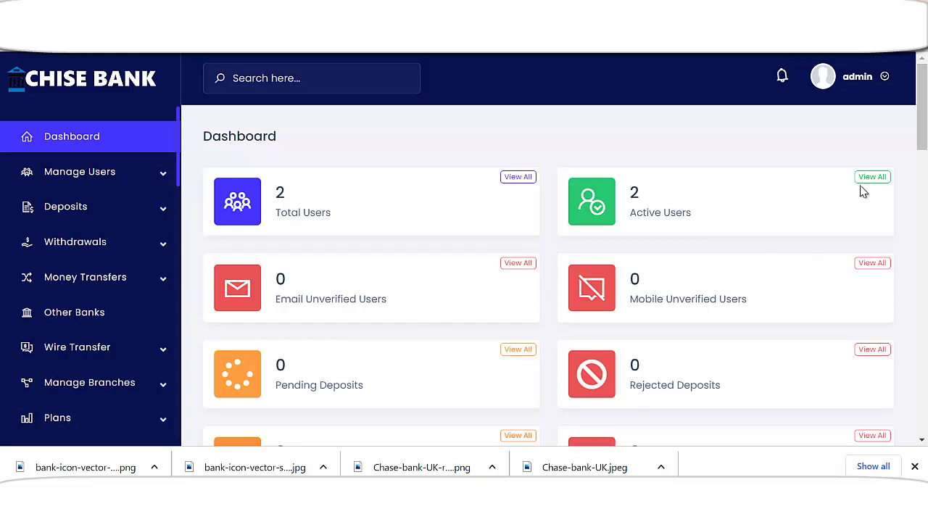
pyautogui.moveTo(923, 135)
pyautogui.mouseDown()
pyautogui.moveTo(922, 406)
pyautogui.moveTo(922, 141)
pyautogui.mouseUp()
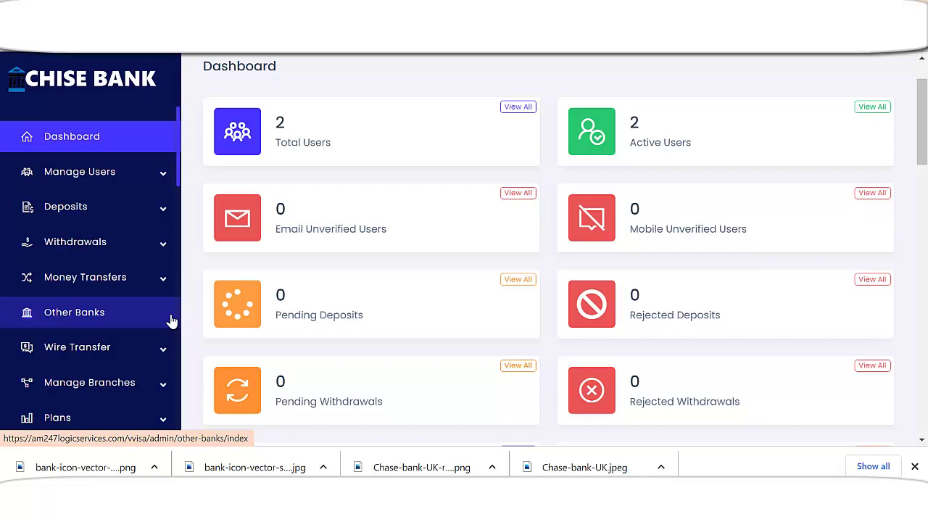
pyautogui.scroll(-1, 152, 356)
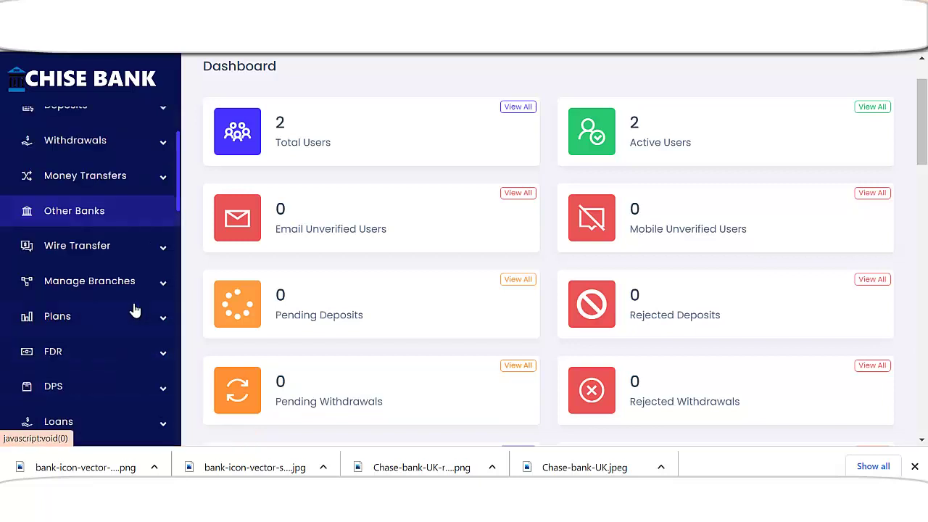
pyautogui.scroll(-2, 159, 319)
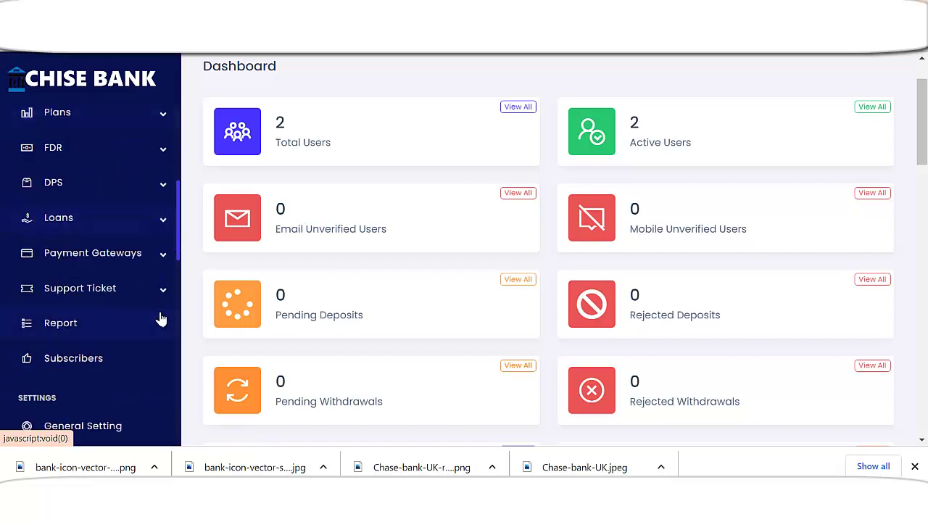
pyautogui.scroll(1, 162, 323)
pyautogui.scroll(2, 163, 327)
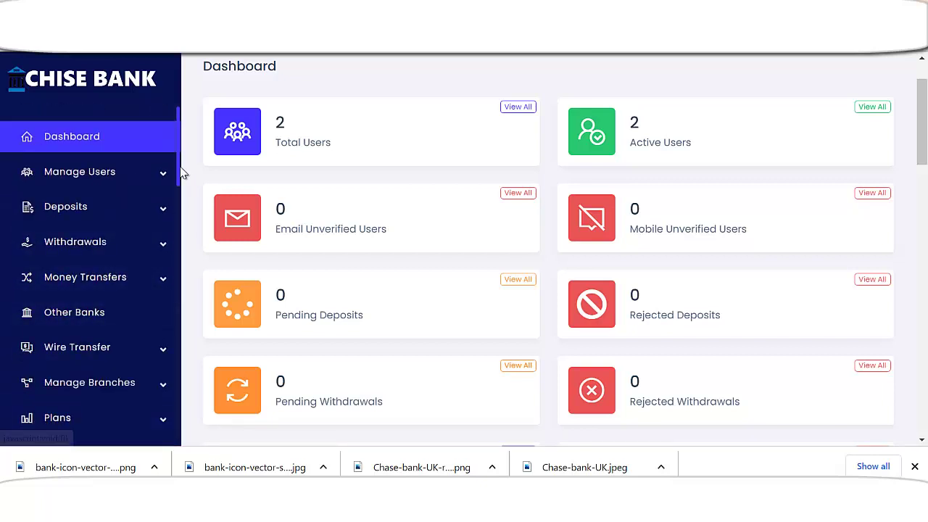
pyautogui.click(161, 210)
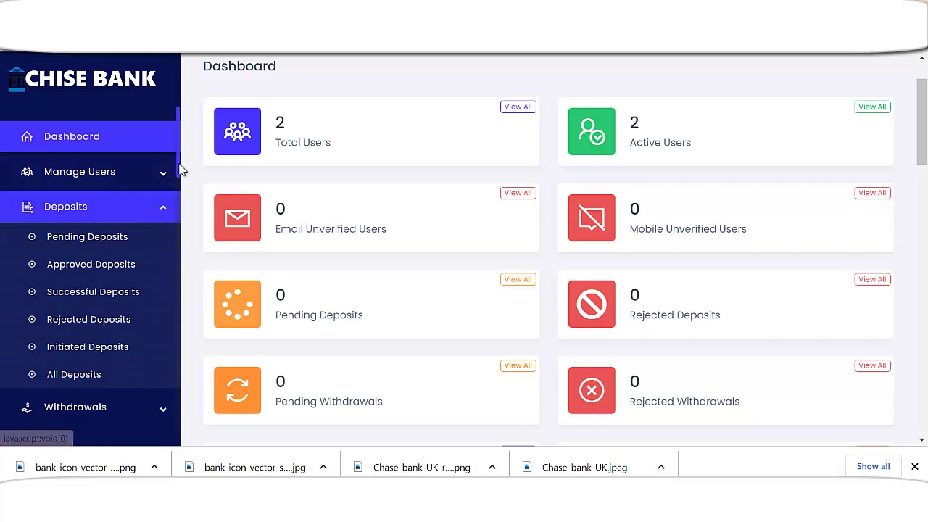
pyautogui.moveTo(180, 171); pyautogui.dragTo(175, 308)
# - Open Automatic Gateways and review Payeer (disabled) plus enabled Mollie, NMI, Paypal, PayStack, PayTM
pyautogui.click(166, 279)
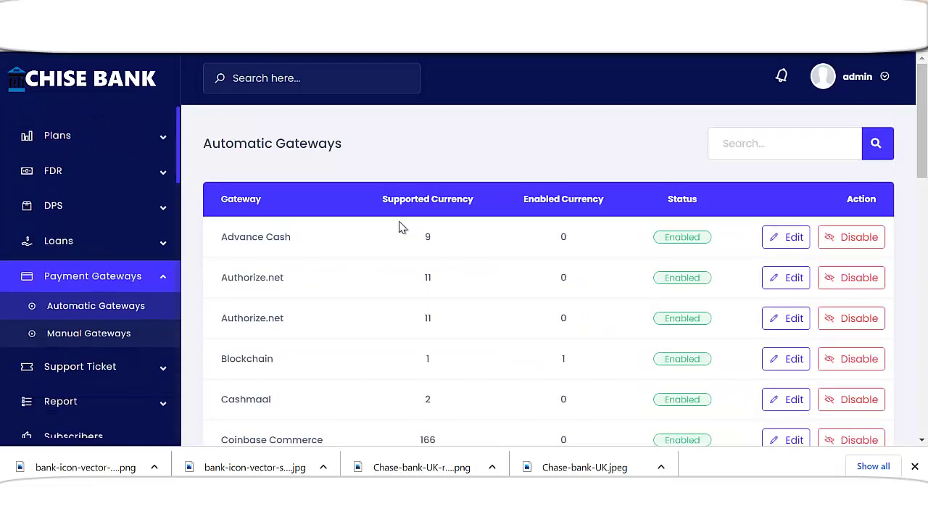
pyautogui.scroll(-1, 399, 228)
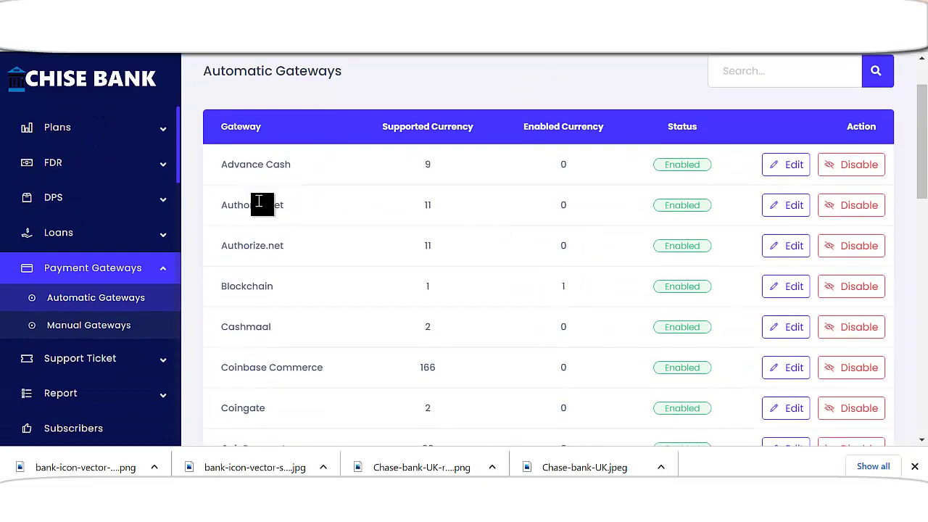
pyautogui.scroll(-1, 301, 238)
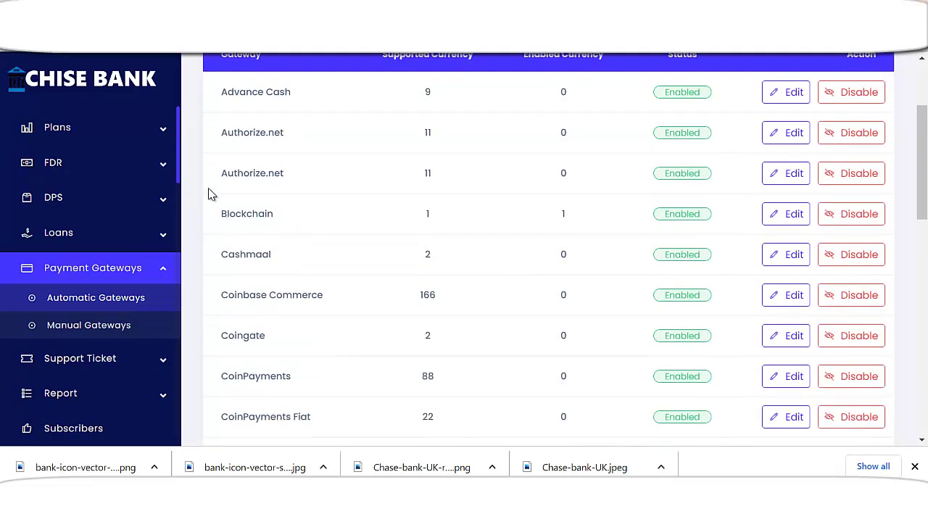
pyautogui.scroll(-1, 251, 224)
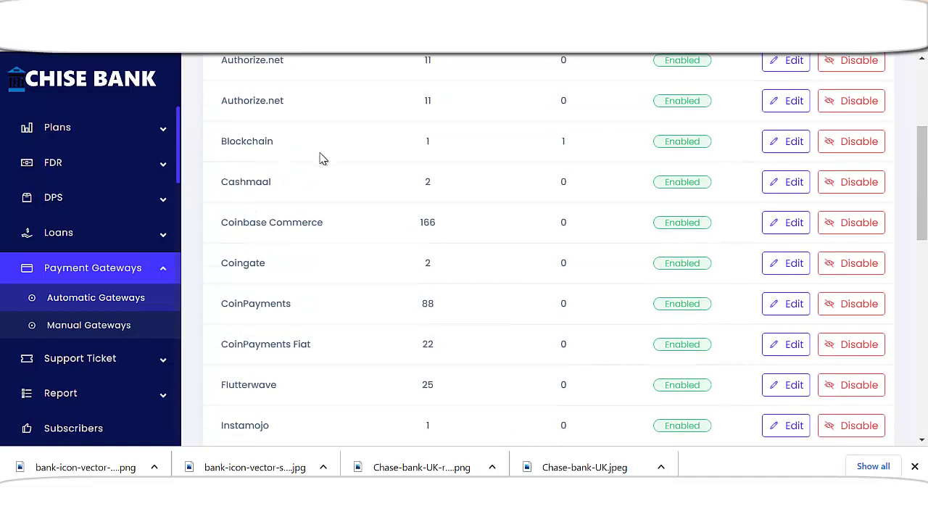
pyautogui.scroll(-1, 305, 204)
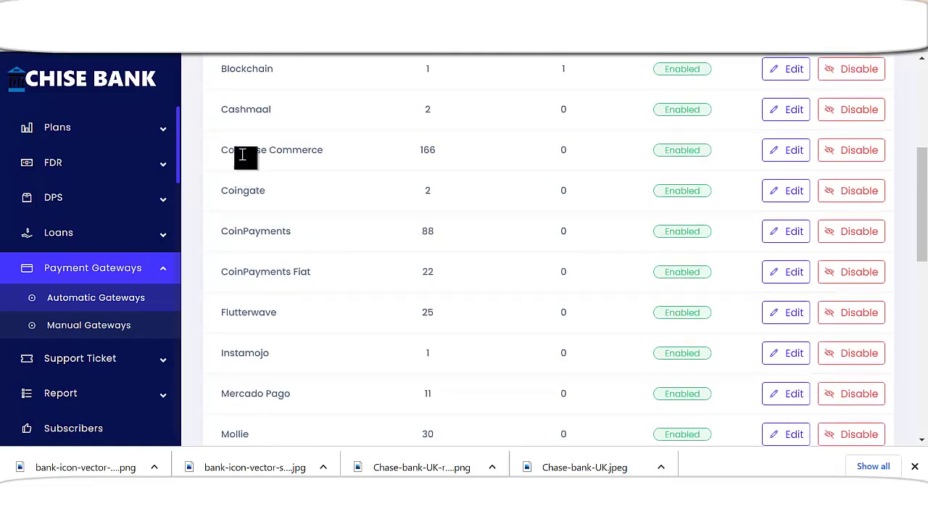
pyautogui.scroll(-1, 246, 203)
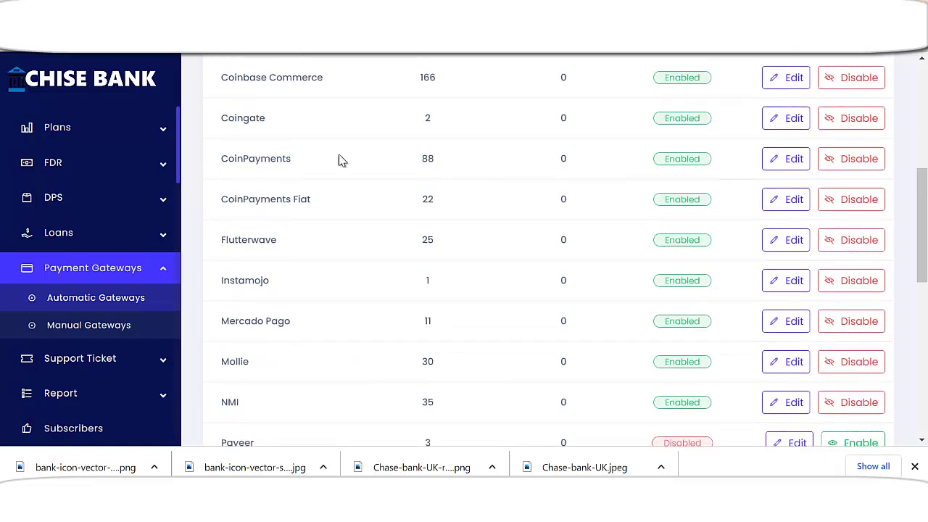
pyautogui.scroll(-3, 257, 213)
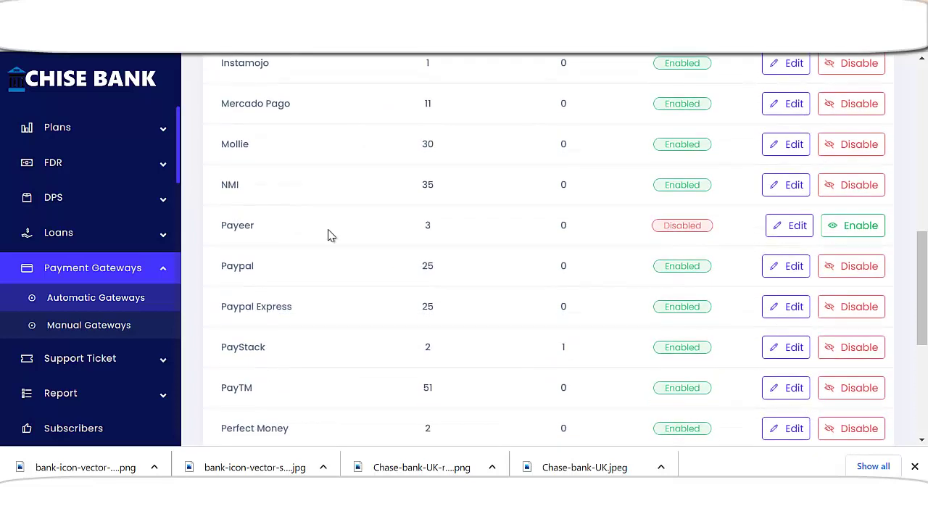
pyautogui.scroll(8, 328, 234)
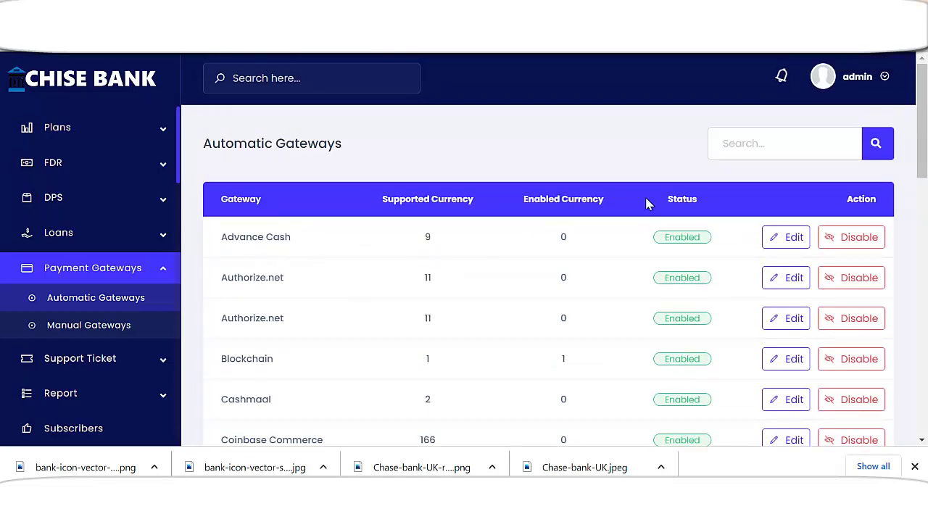
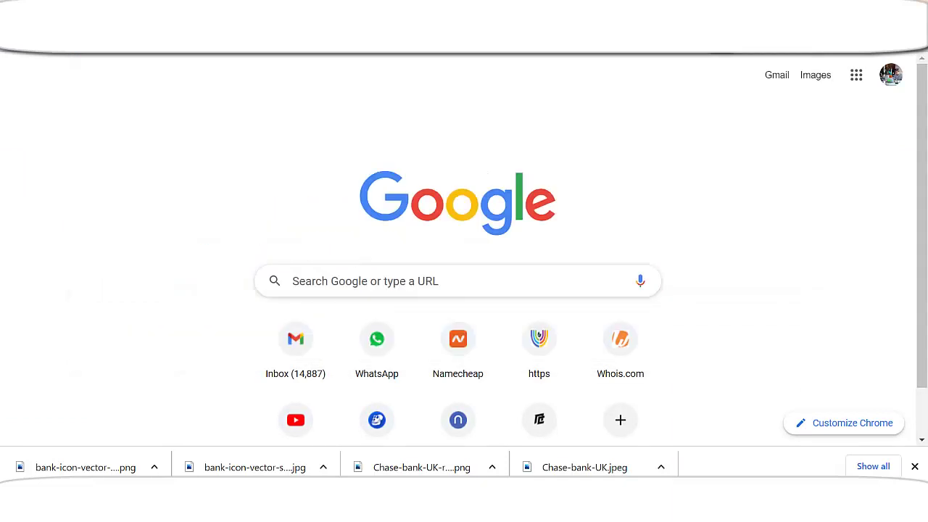
# - Load the Namecheap homepage in Chrome from the new tab page
pyautogui.press('Return')
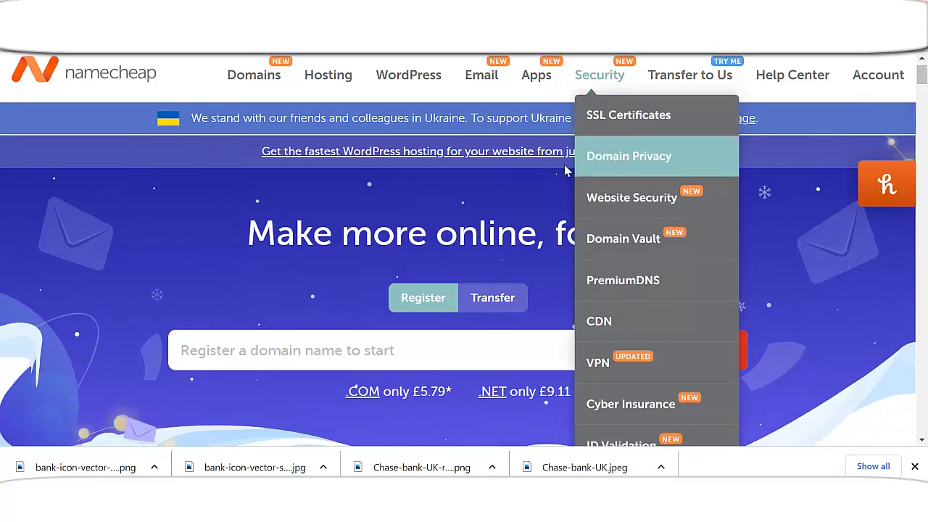
pyautogui.scroll(-4, 514, 224)
pyautogui.scroll(2, 383, 219)
# - Search Namecheap for cheeseonlinebank.com, which shows as available at £7.97/yr
pyautogui.click(369, 250)
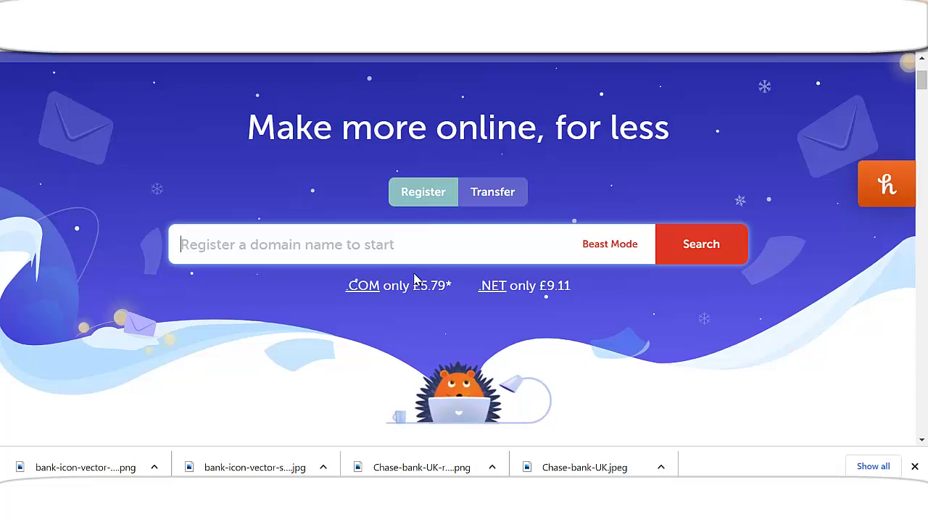
pyautogui.write('c')
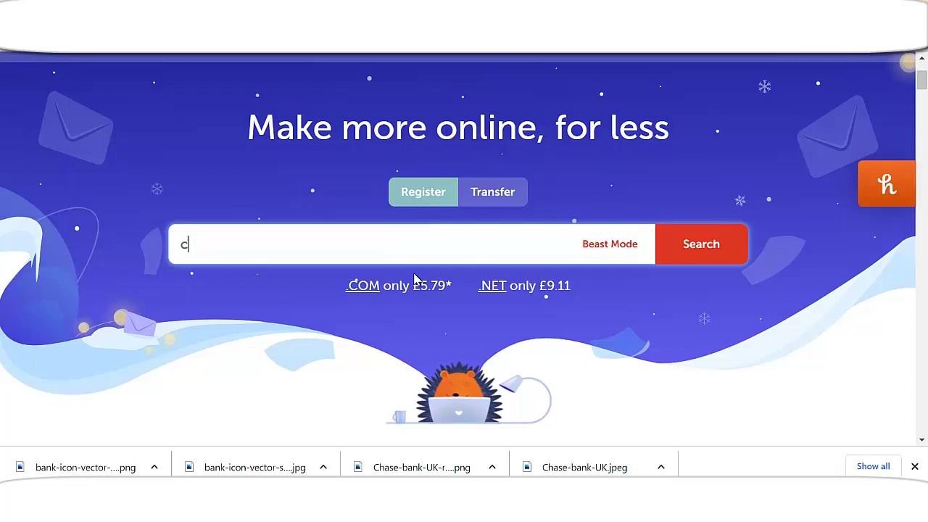
pyautogui.write('heeseonlinebank.com')
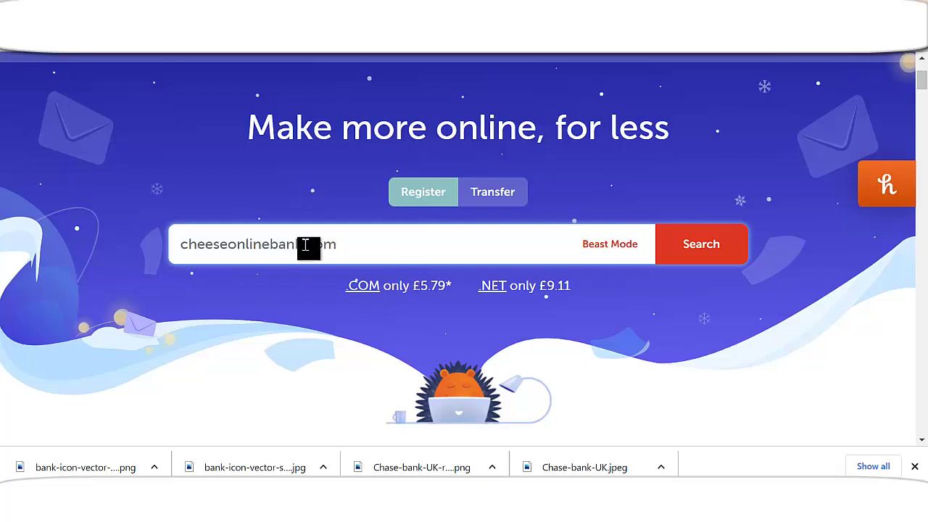
pyautogui.moveTo(301, 243); pyautogui.dragTo(273, 240)
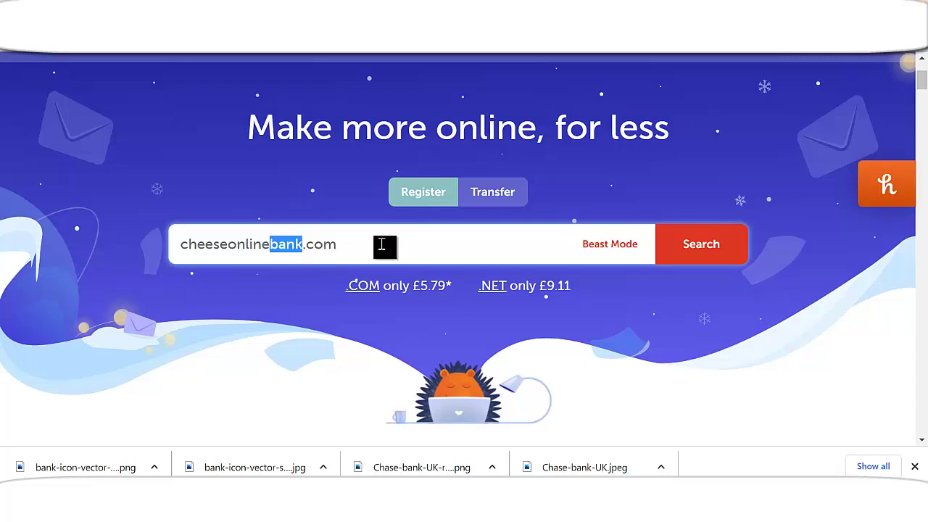
pyautogui.click(678, 255)
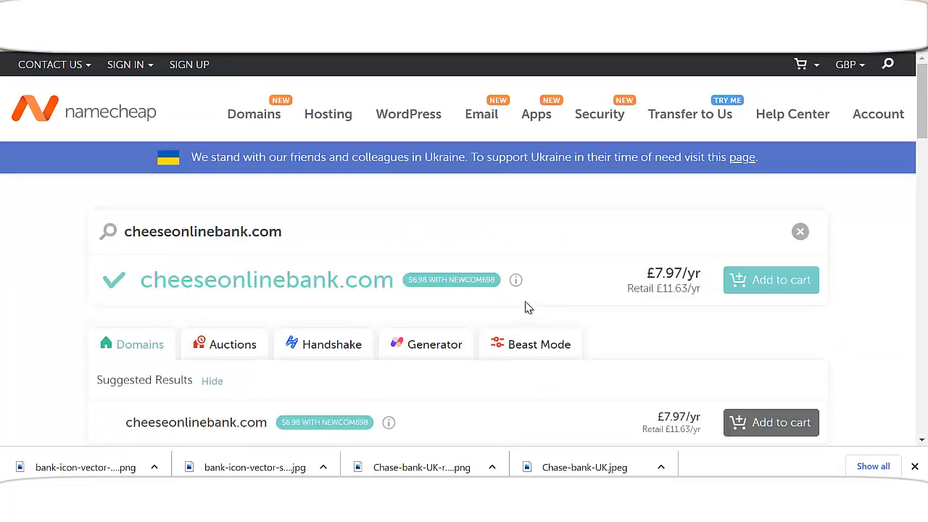
# - Change the search to cheeseonlines.com and add it to the cart, totalling £8.12
pyautogui.scroll(-1, 766, 288)
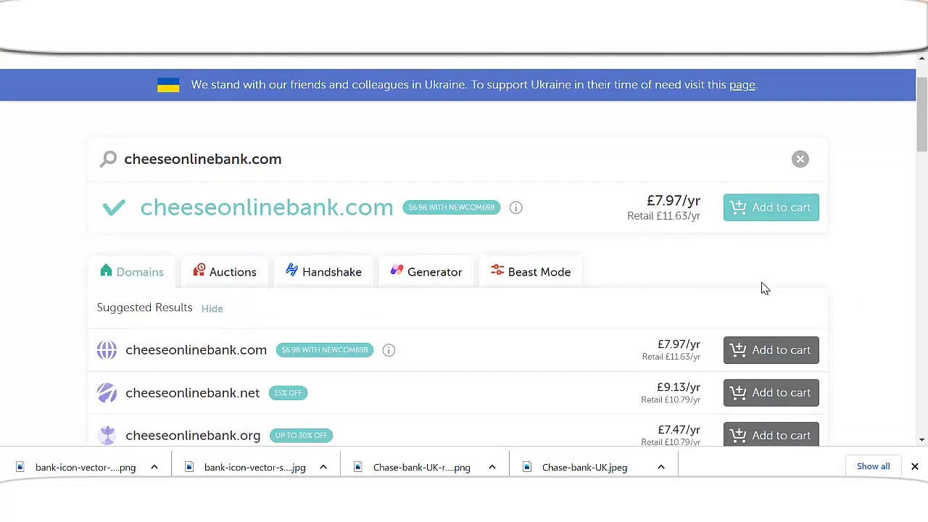
pyautogui.click(767, 213)
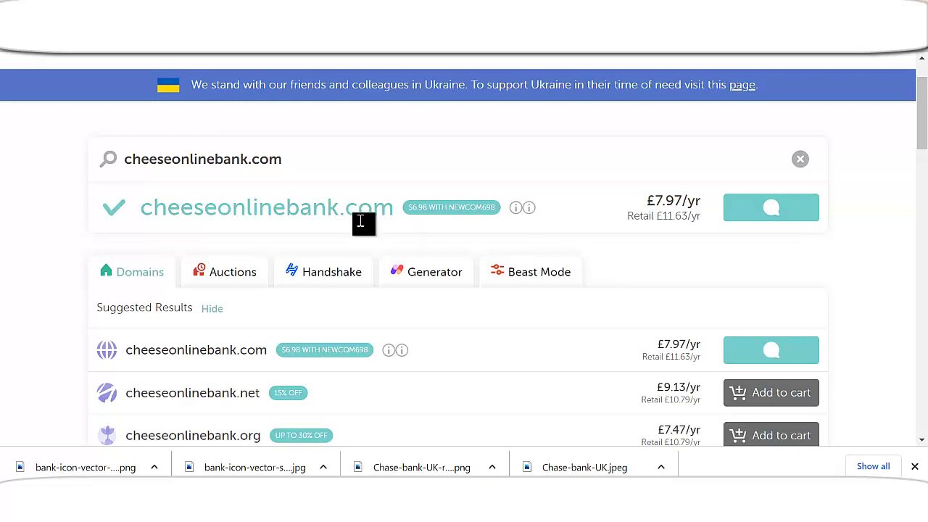
pyautogui.moveTo(248, 159); pyautogui.dragTo(215, 159)
pyautogui.press('BackSpace')
pyautogui.write('s')
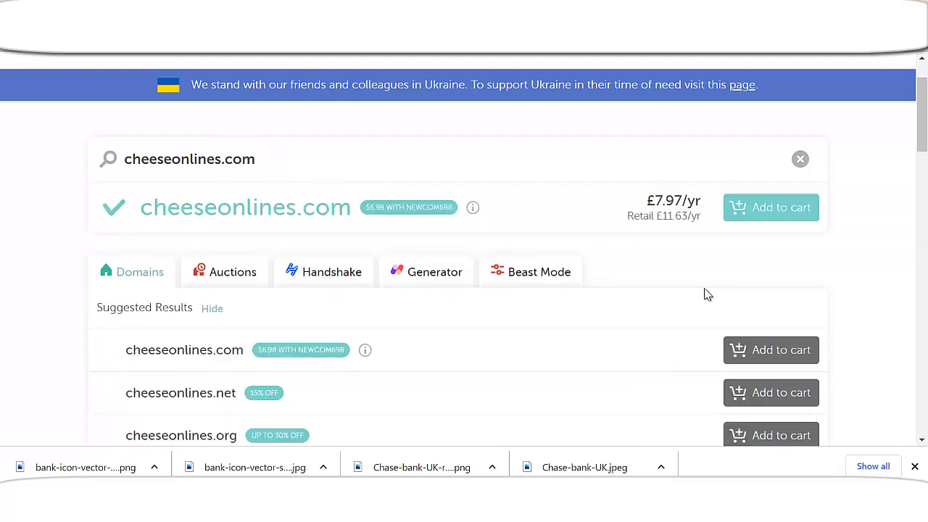
pyautogui.click(756, 215)
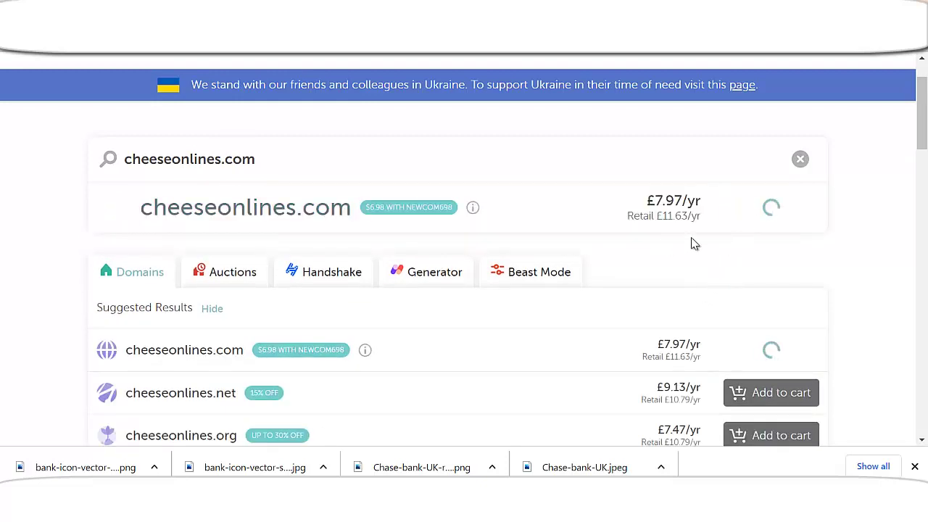
pyautogui.scroll(1, 341, 239)
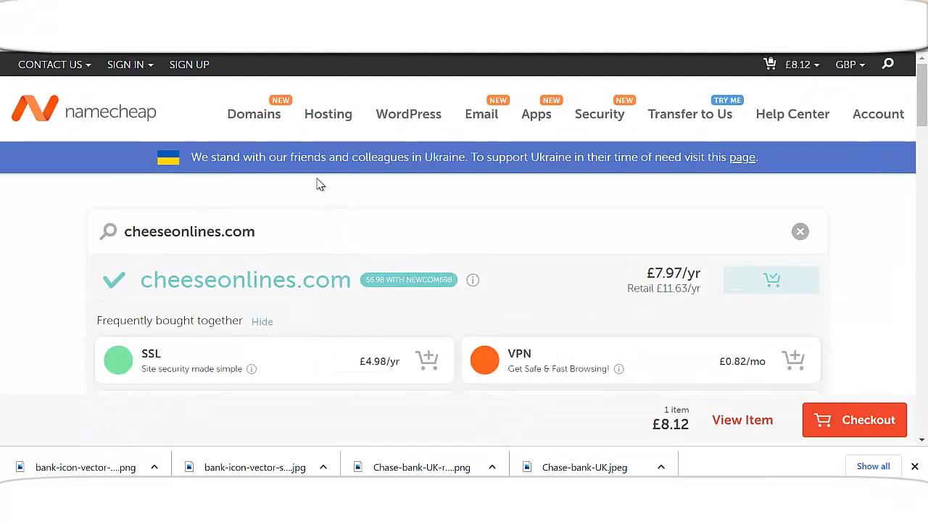
# - Add the Stellar shared hosting plan (£18.98/yr) for the new domain cheeseonlines.com to the cart
pyautogui.moveTo(325, 123)
pyautogui.click(336, 154)
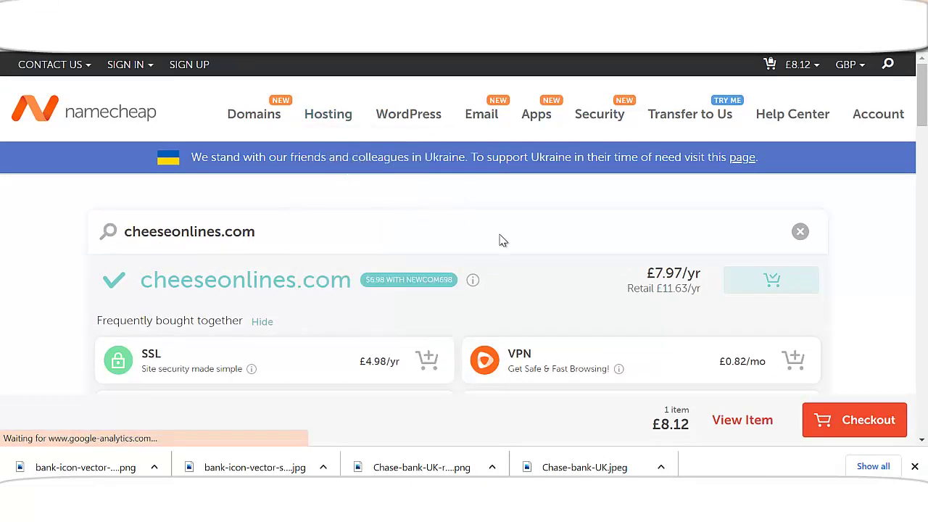
pyautogui.scroll(-5, 526, 254)
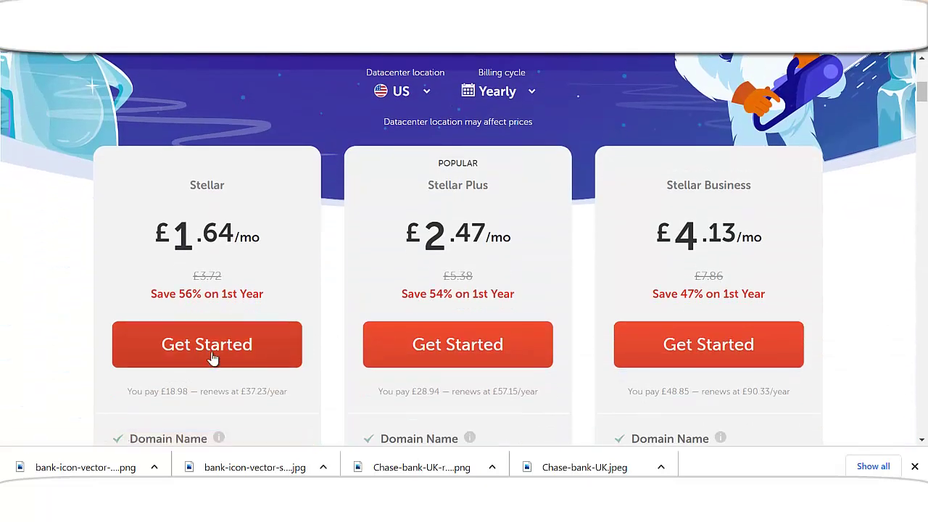
pyautogui.click(213, 355)
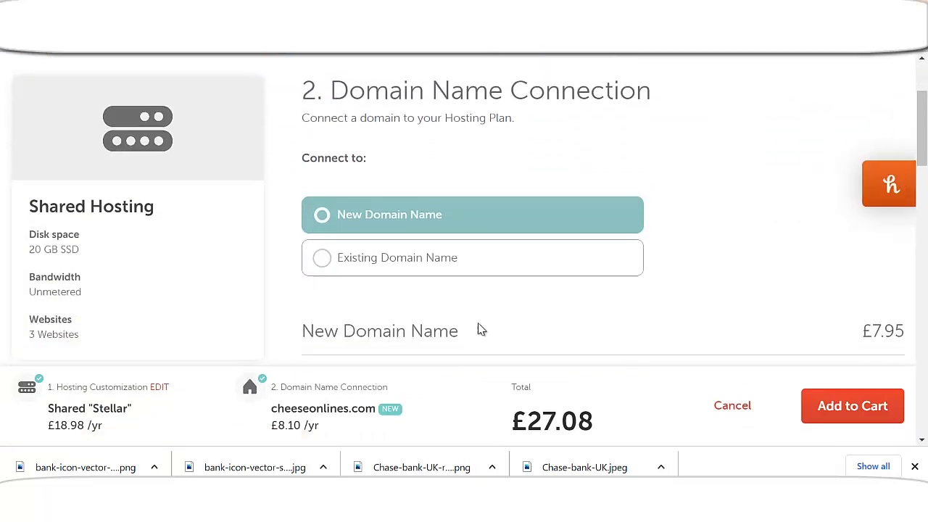
pyautogui.click(819, 410)
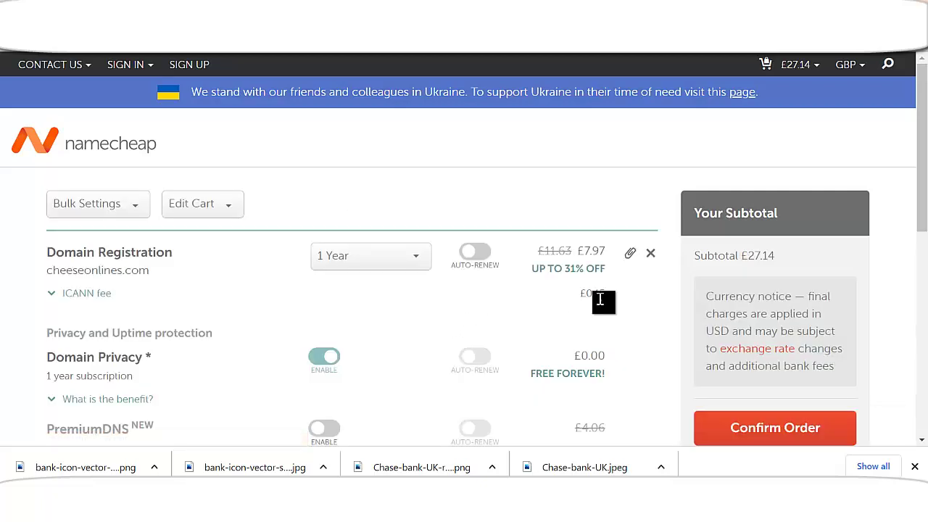
# - Try the available coupon codes on the £27.14 cart, then close that window and review the cart
pyautogui.scroll(-1, 600, 300)
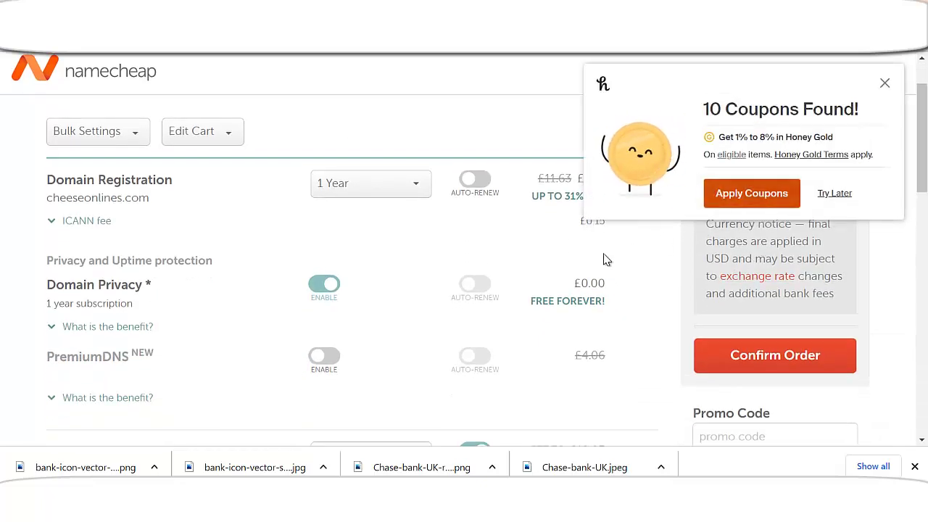
pyautogui.click(751, 193)
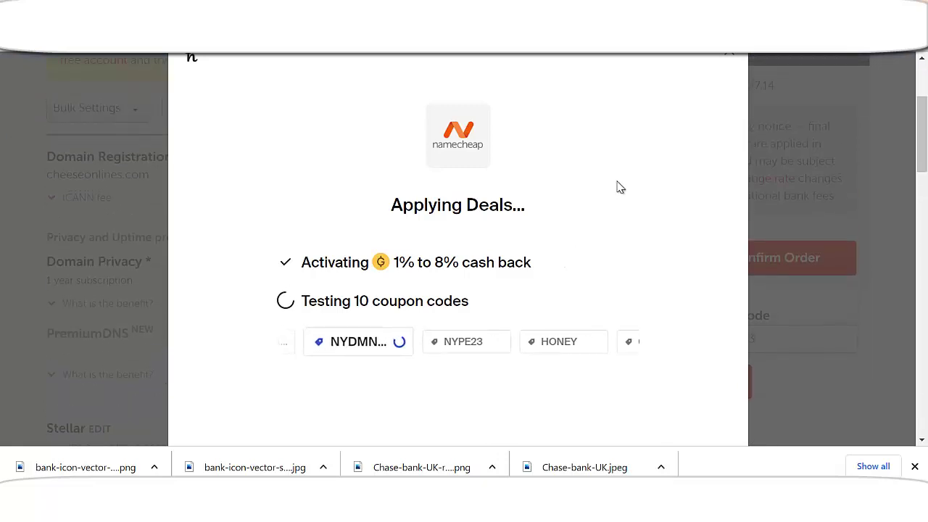
pyautogui.click(733, 58)
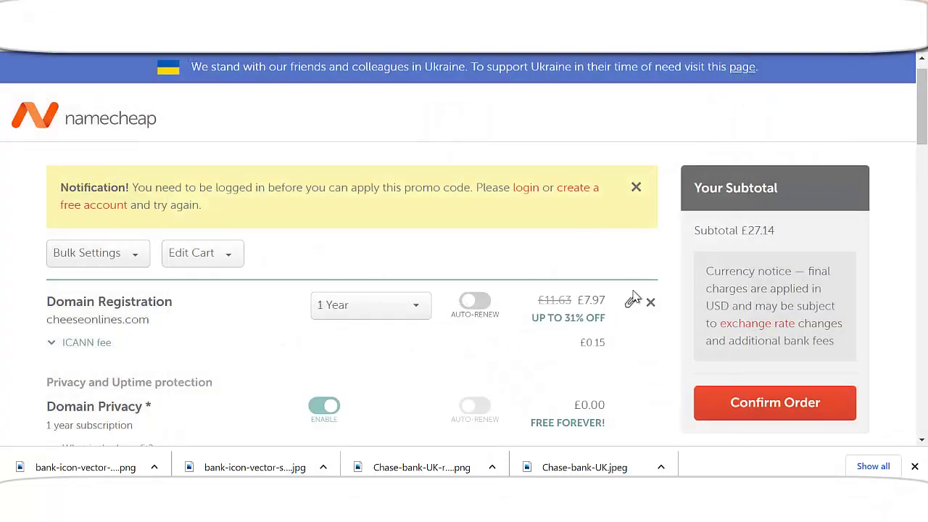
pyautogui.scroll(-4, 632, 298)
pyautogui.scroll(3, 474, 326)
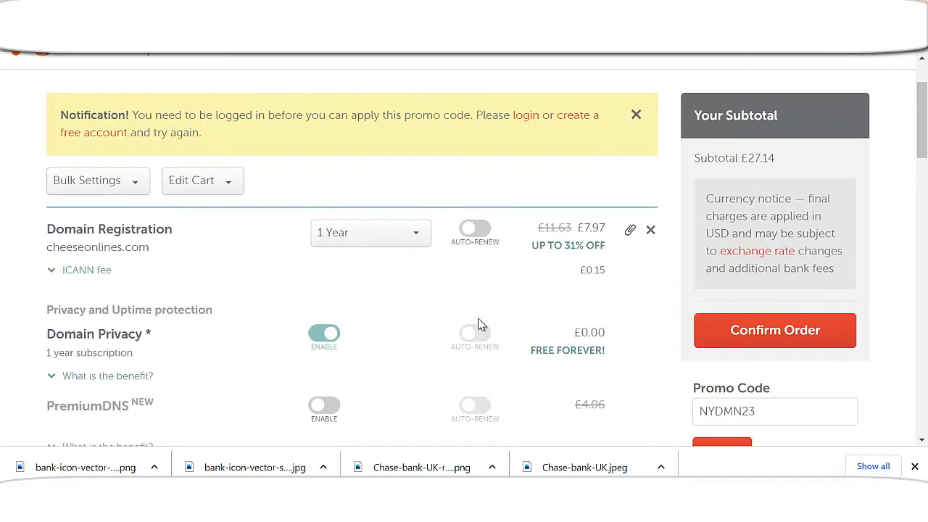
pyautogui.scroll(2, 470, 322)
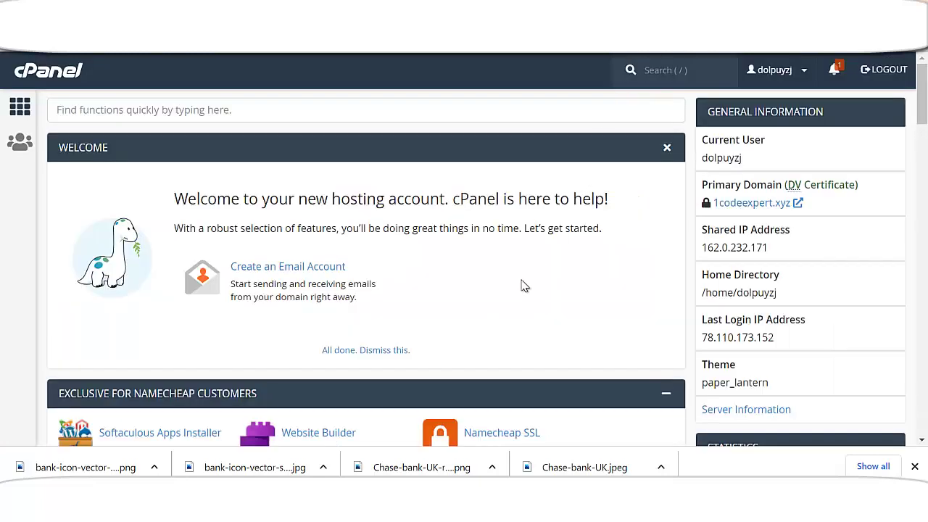
# - Filter cPanel's functions by the earlier search term 'file' and open File Manager
pyautogui.scroll(-2, 508, 290)
pyautogui.scroll(2, 493, 296)
pyautogui.scroll(-4, 427, 217)
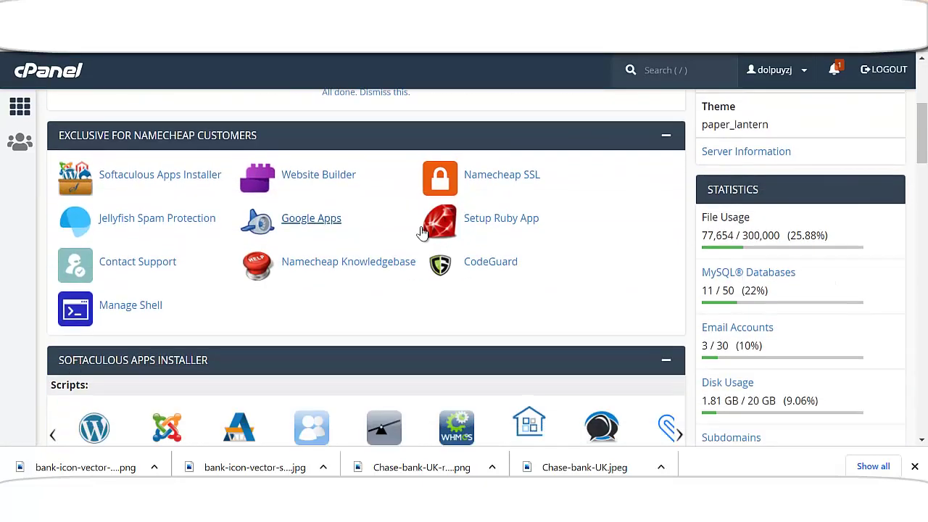
pyautogui.scroll(4, 440, 223)
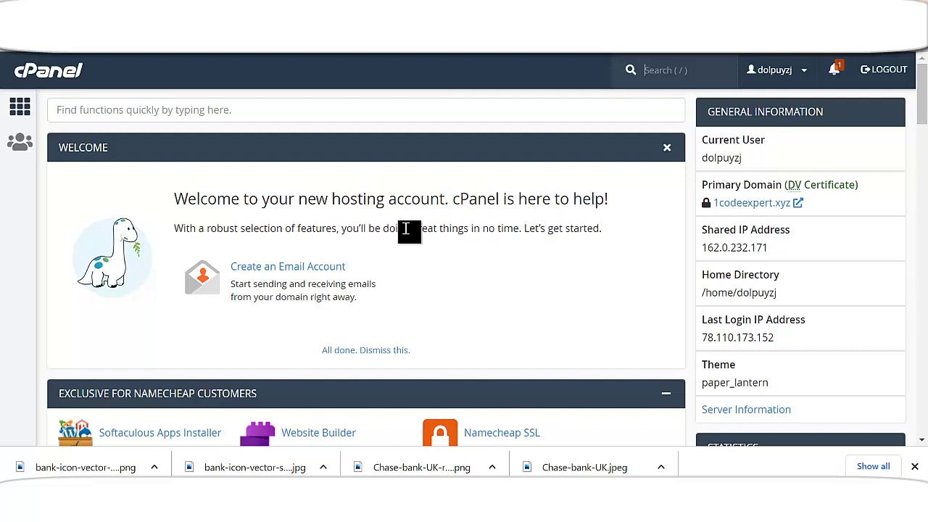
pyautogui.click(266, 114)
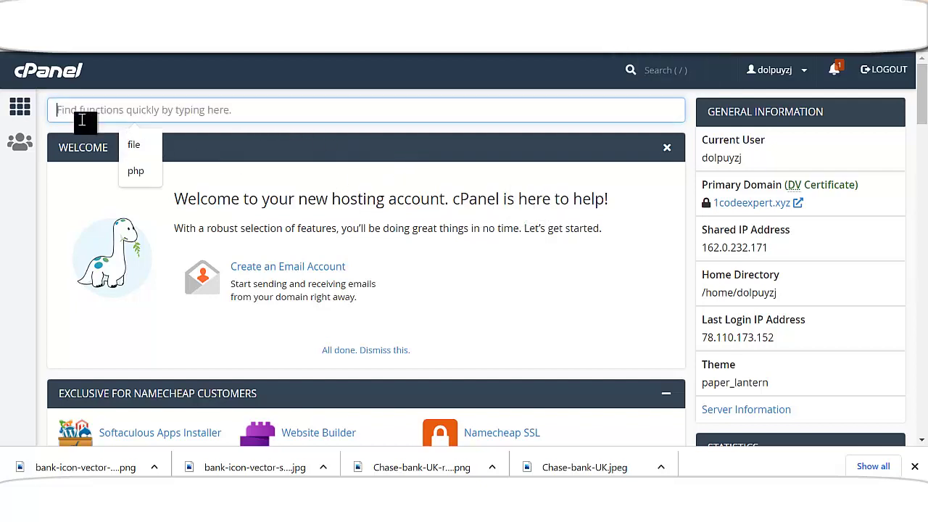
pyautogui.scroll(-3, 276, 243)
pyautogui.scroll(3, 276, 243)
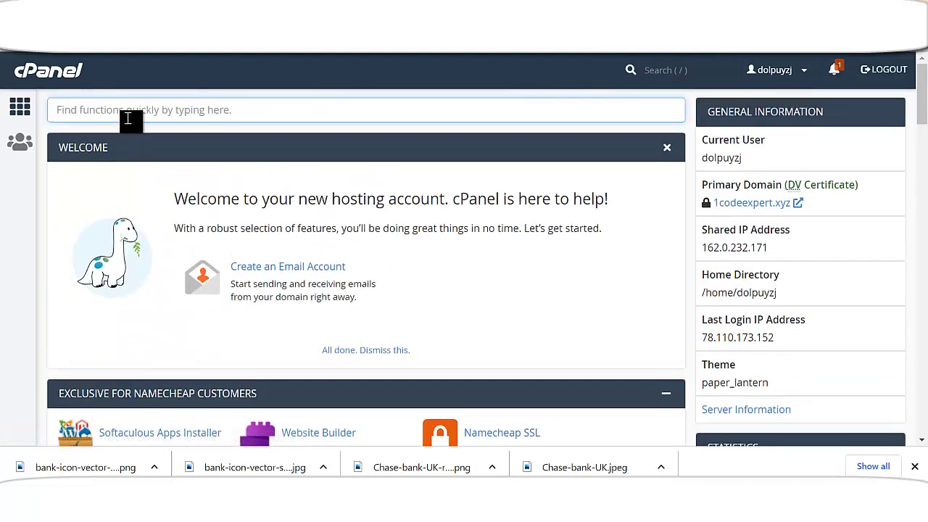
pyautogui.click(128, 116)
pyautogui.click(134, 147)
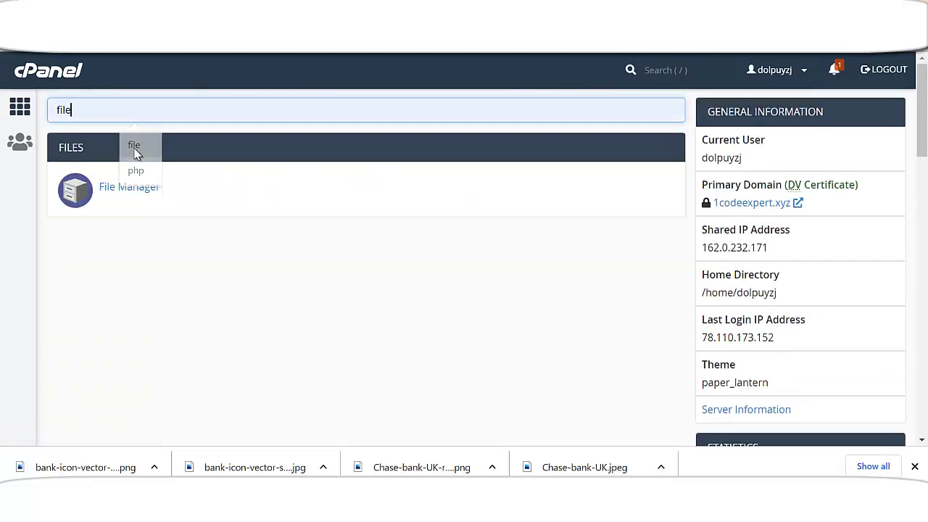
pyautogui.click(137, 191)
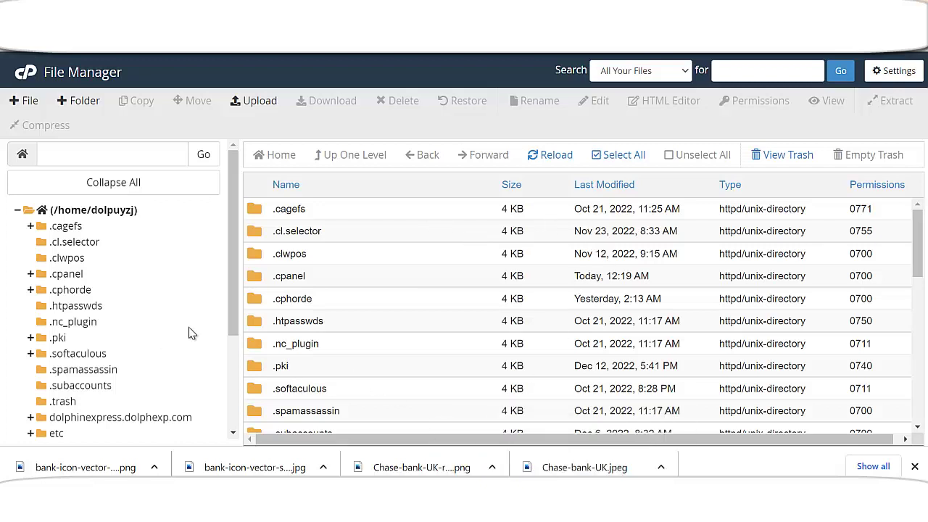
# - Open public_html in the folder tree and browse its subfolders such as 4Donlinee, ana and bankpro
pyautogui.scroll(-3, 195, 333)
pyautogui.click(97, 366)
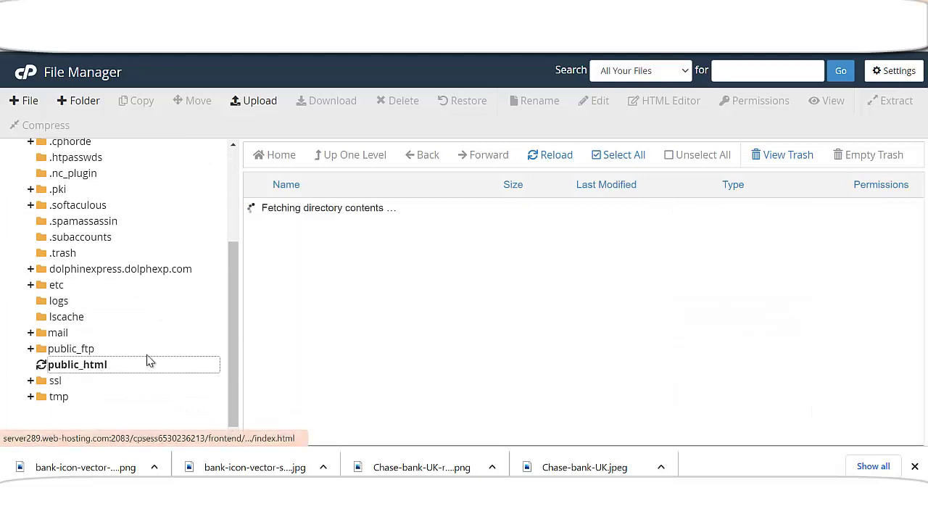
pyautogui.scroll(-4, 351, 312)
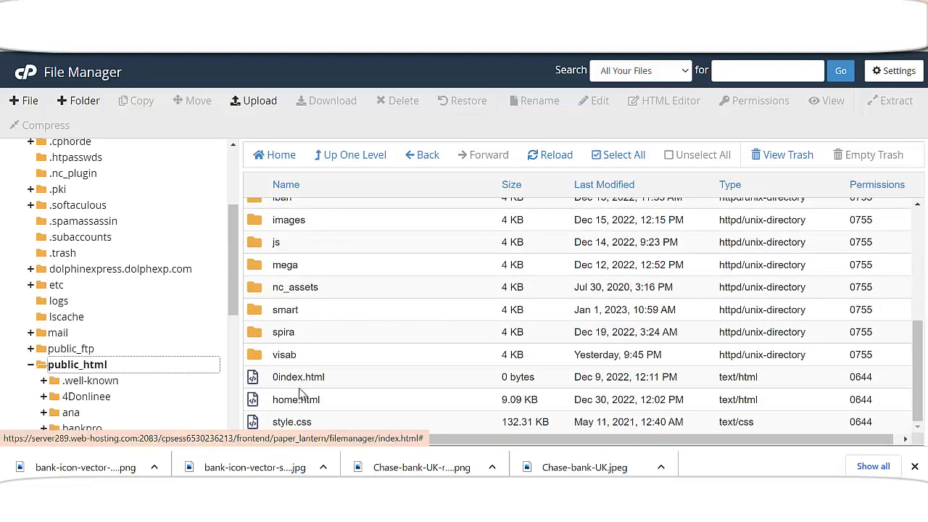
pyautogui.scroll(1, 332, 370)
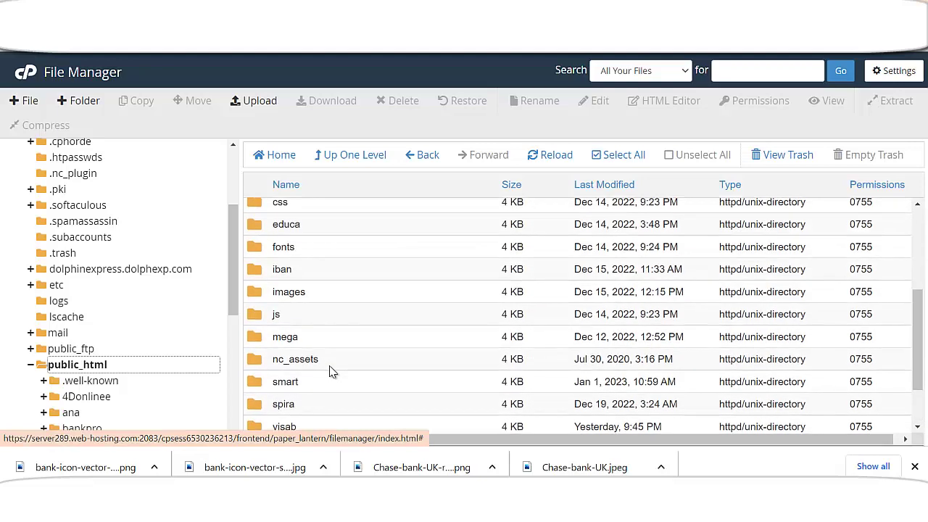
pyautogui.scroll(-1, 323, 370)
pyautogui.scroll(1, 328, 371)
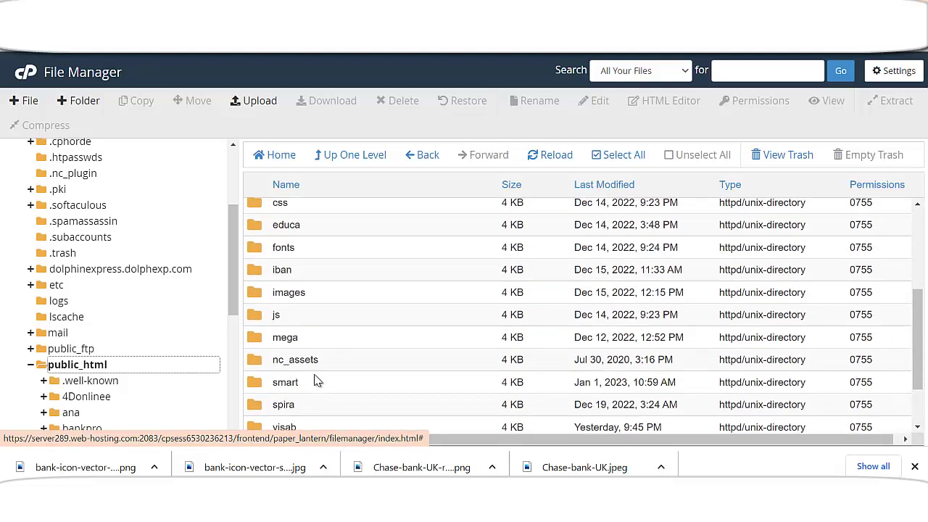
pyautogui.scroll(-1, 323, 373)
pyautogui.scroll(4, 331, 365)
pyautogui.scroll(-2, 355, 348)
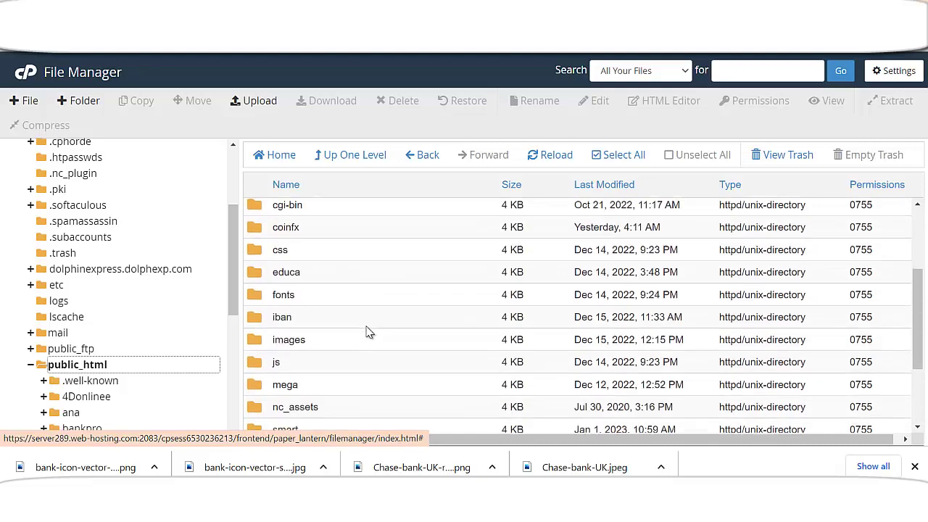
pyautogui.scroll(-2, 352, 338)
pyautogui.scroll(4, 367, 346)
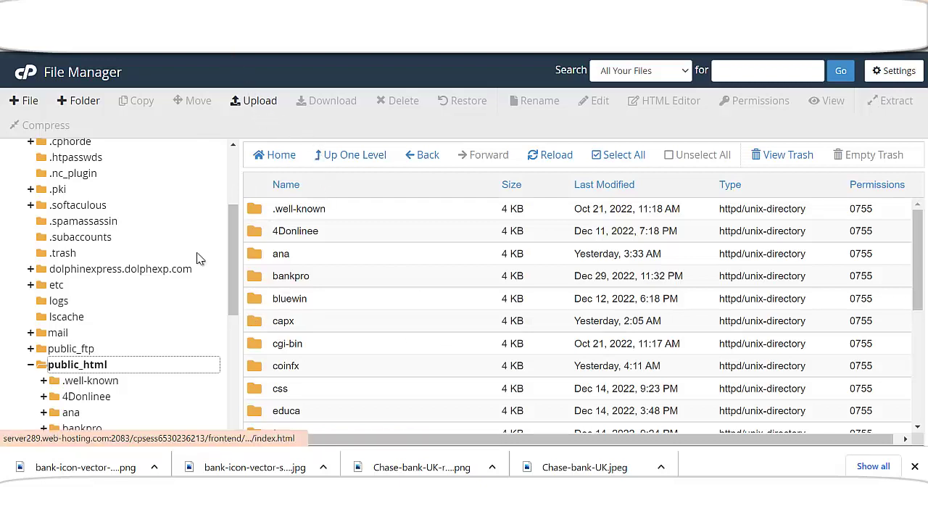
# - Create a folder named cheseb in public_html and check it appears in the list
pyautogui.click(81, 100)
pyautogui.click(461, 229)
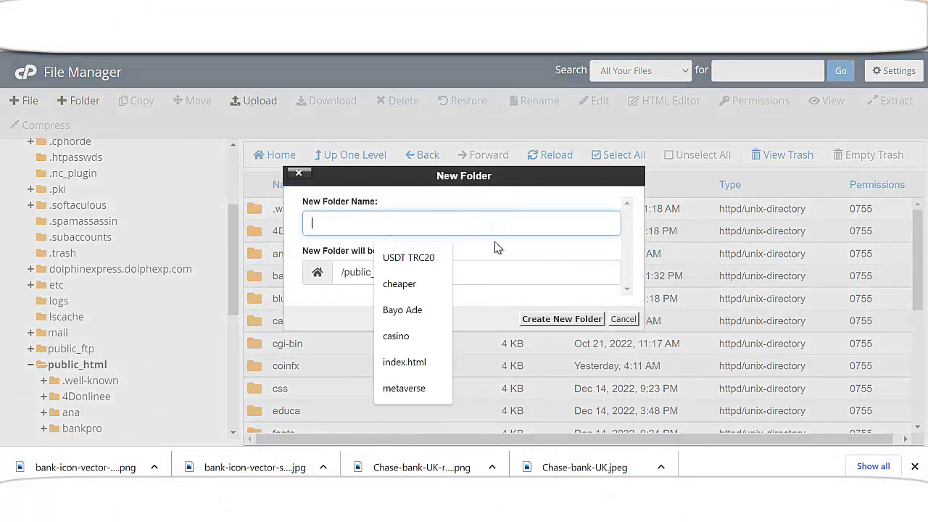
pyautogui.write('chhese')
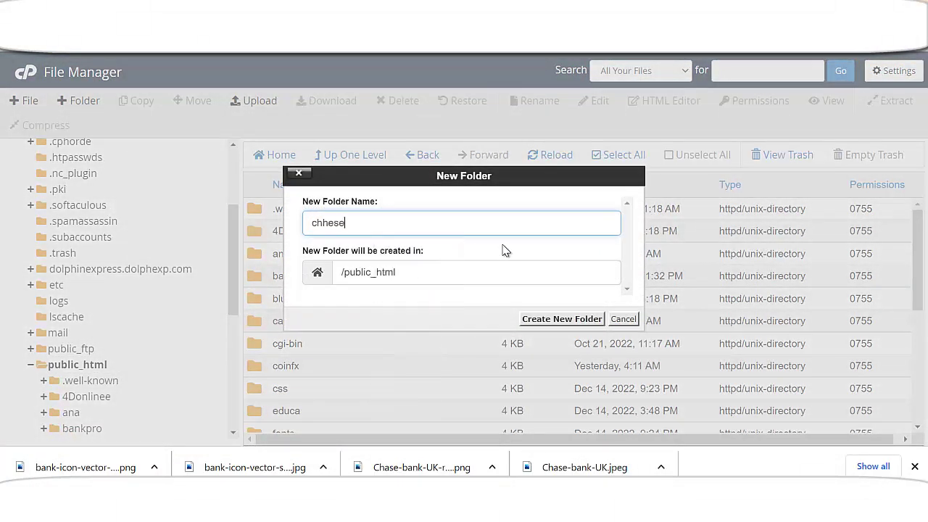
pyautogui.write('chh')
pyautogui.press('BackSpace')
pyautogui.write('ese')
pyautogui.click(580, 321)
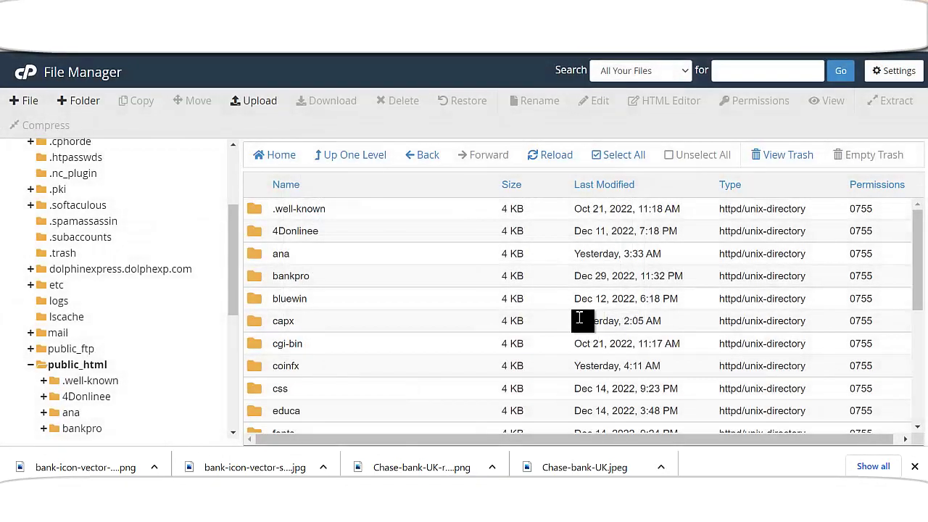
pyautogui.scroll(-5, 348, 351)
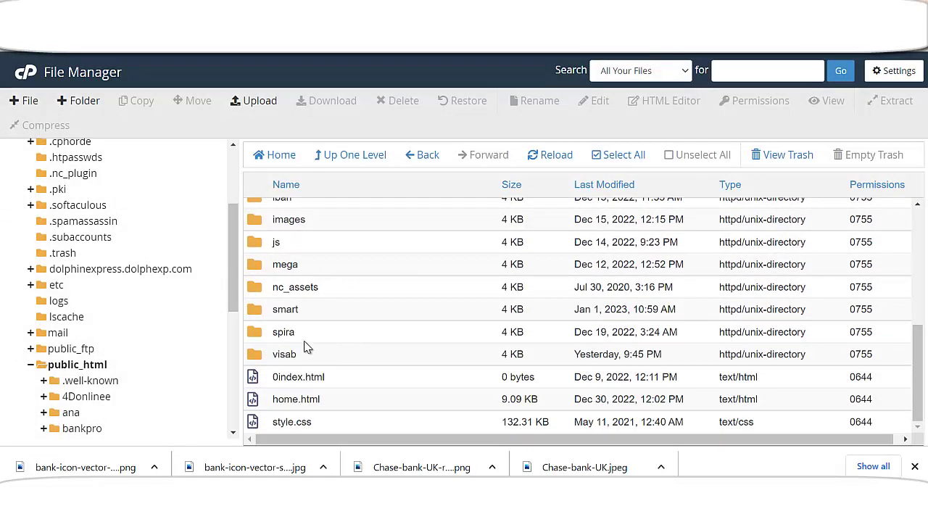
pyautogui.scroll(5, 298, 326)
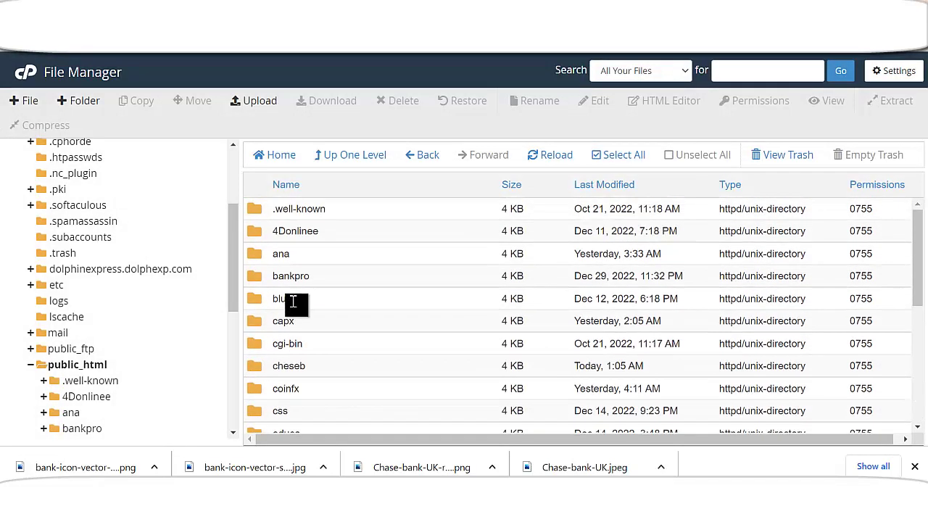
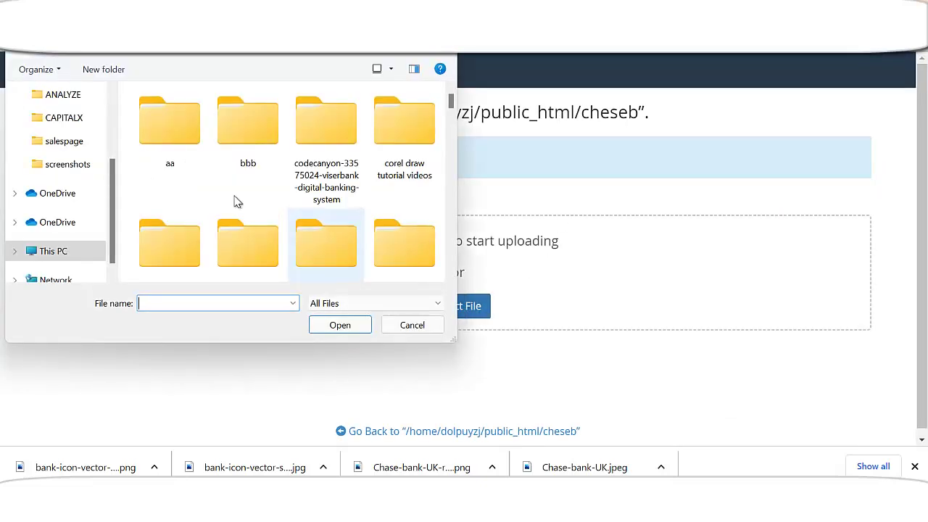
# - Show the Desktop folder's contents in the upload file chooser to look for the archive
pyautogui.scroll(1, 101, 185)
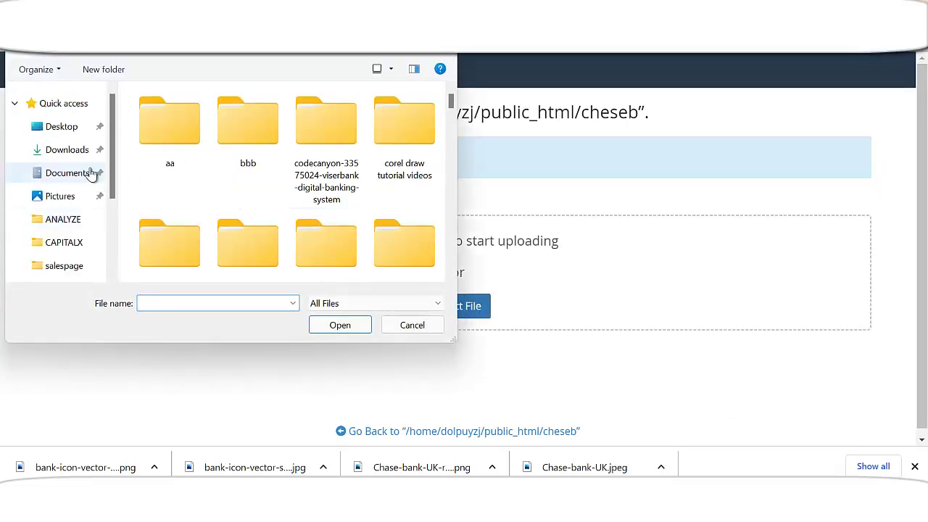
pyautogui.click(73, 129)
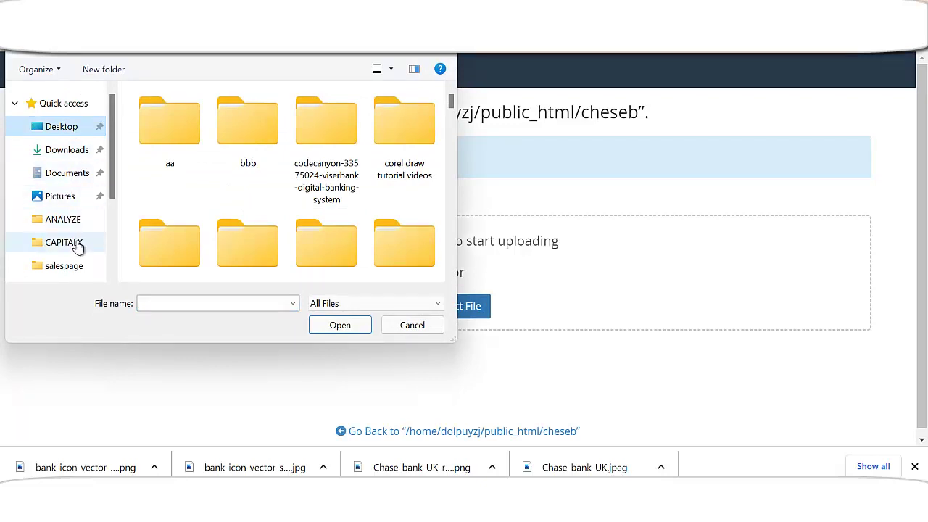
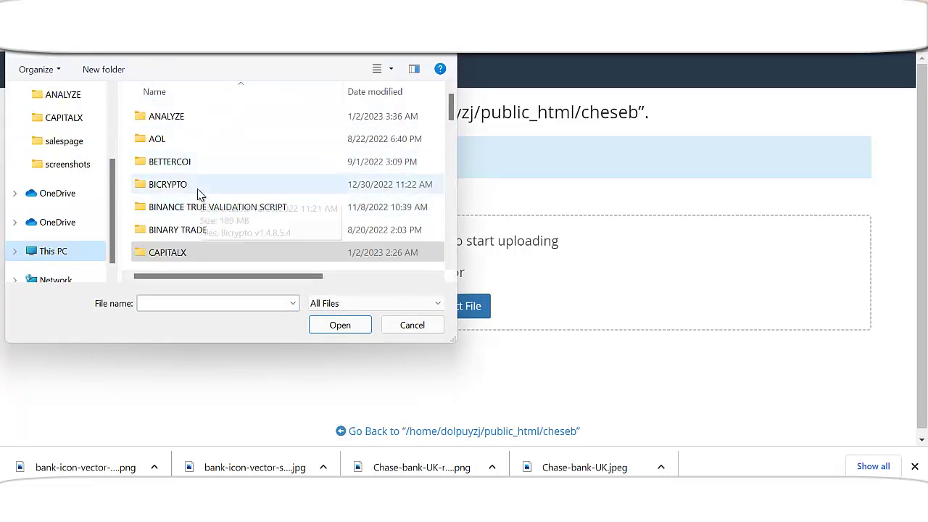
# - From the VISER BANK folder, choose codecanyon-33575024-viserbank-digital-banking-system.zip for upload to public_html/cheseb
pyautogui.press('v')
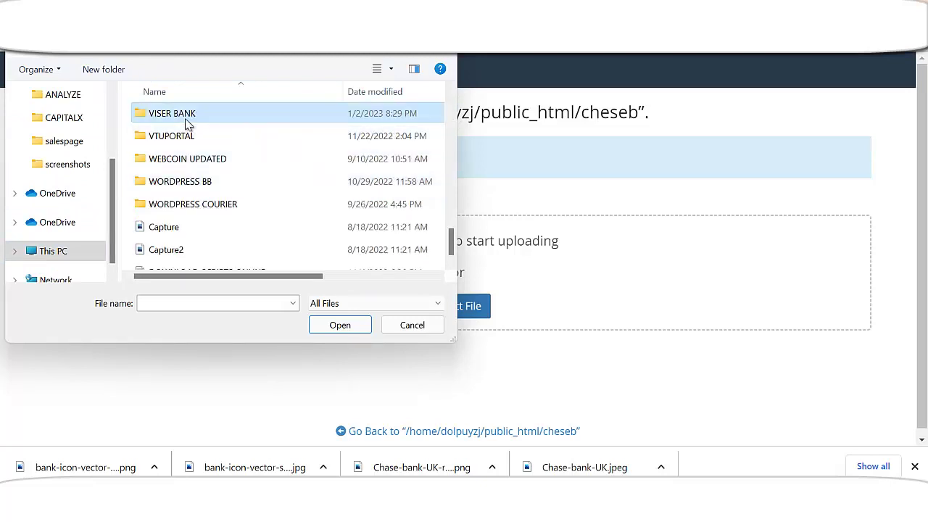
pyautogui.doubleClick(185, 114)
pyautogui.click(183, 186)
pyautogui.doubleClick(183, 185)
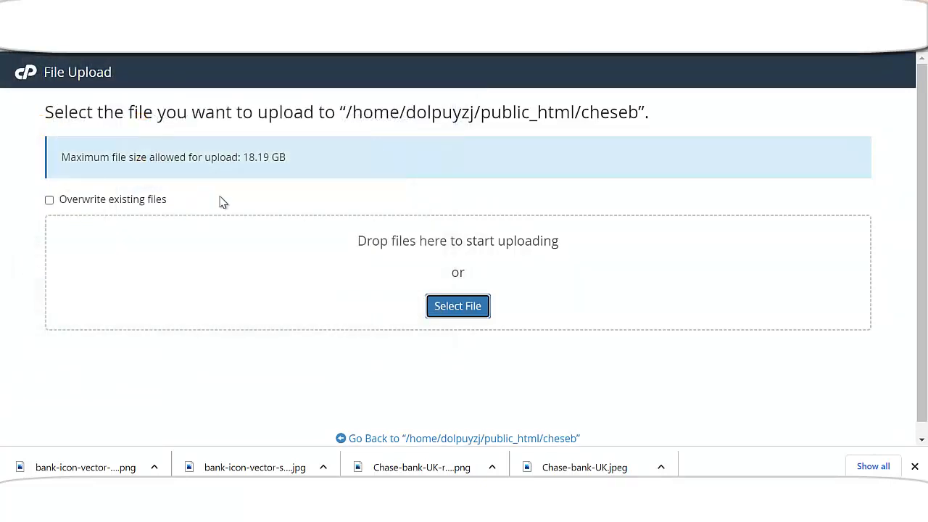
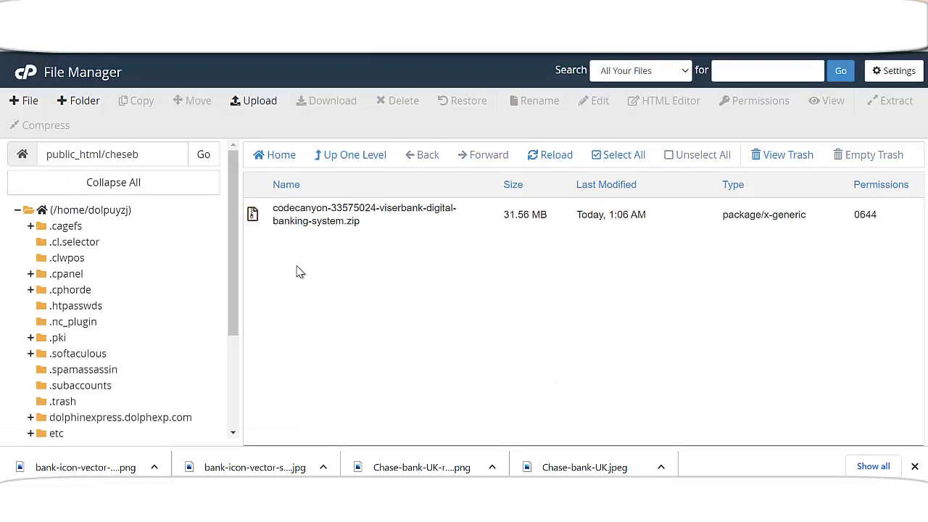
# - Extract the viserbank zip into public_html/cheseb and refresh the folder listing
pyautogui.rightClick(322, 211)
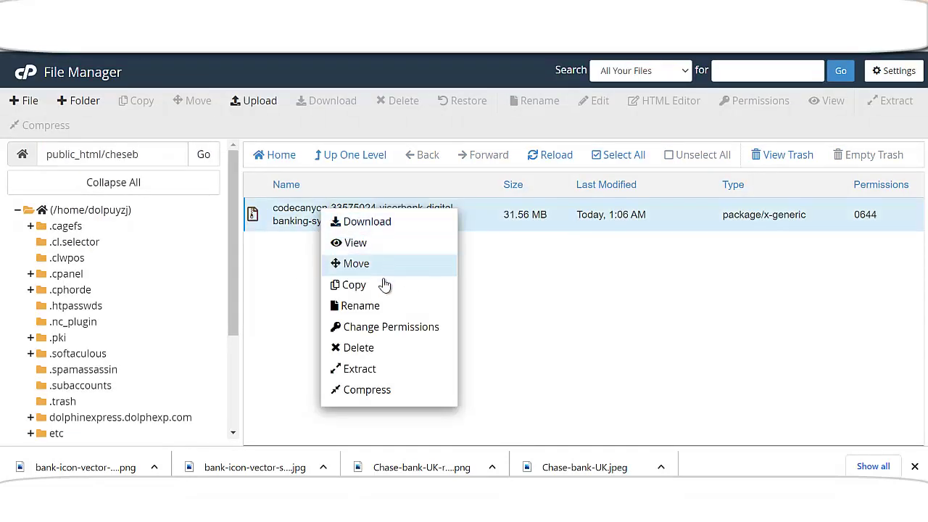
pyautogui.click(374, 368)
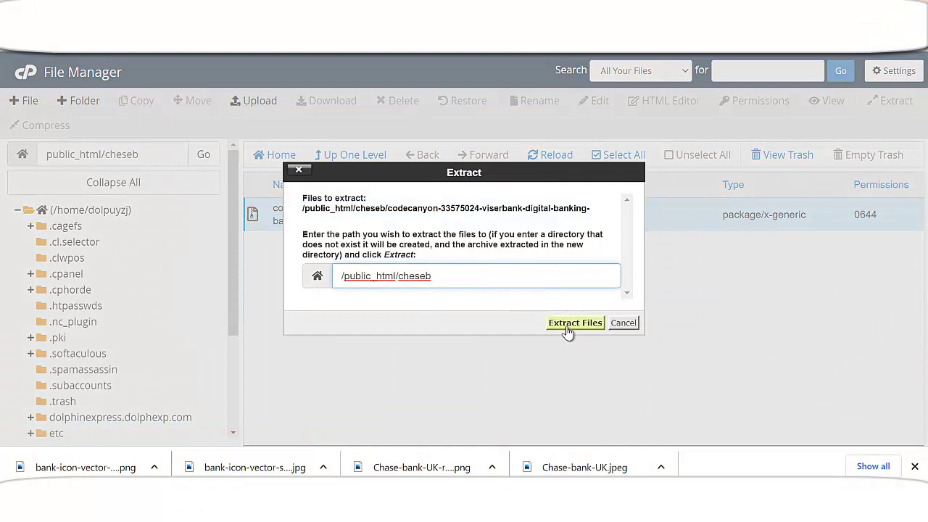
pyautogui.click(562, 327)
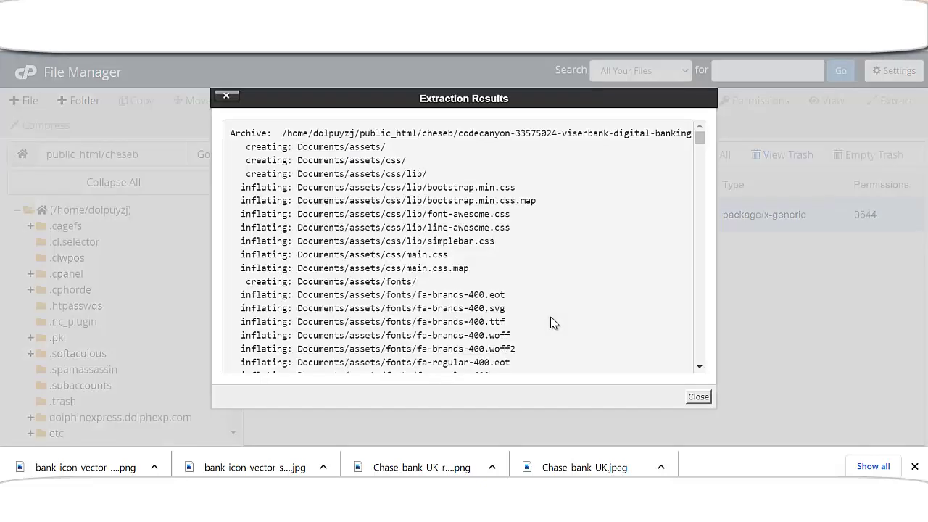
pyautogui.click(699, 397)
pyautogui.click(564, 155)
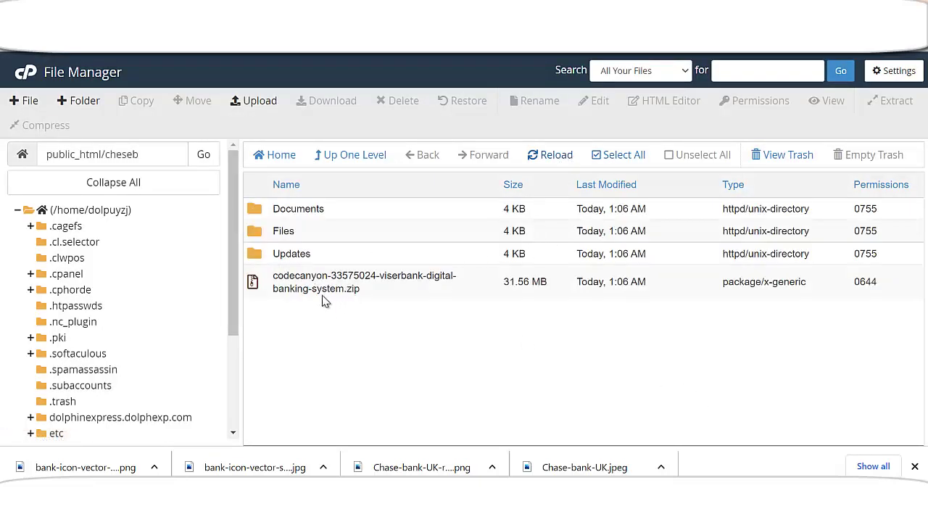
# - Delete the viserbank zip file from public_html/cheseb
pyautogui.rightClick(338, 286)
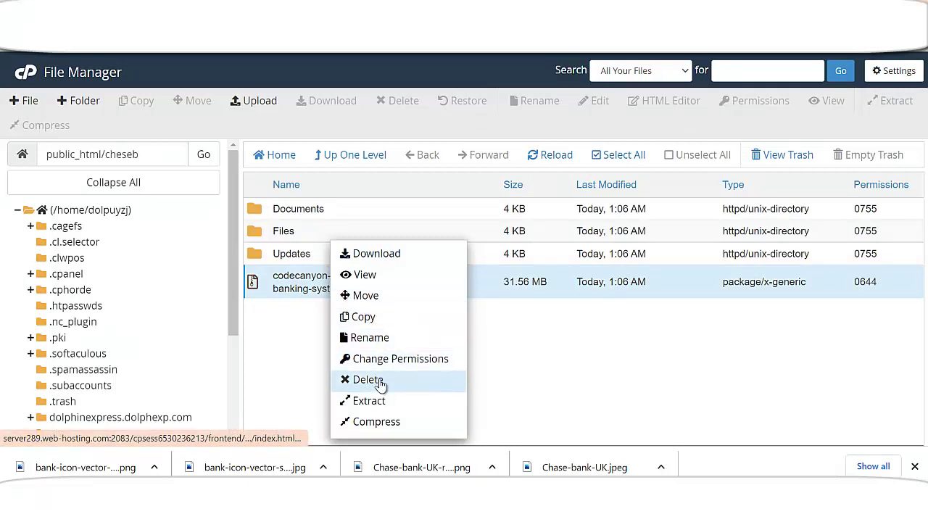
pyautogui.click(381, 384)
pyautogui.click(583, 295)
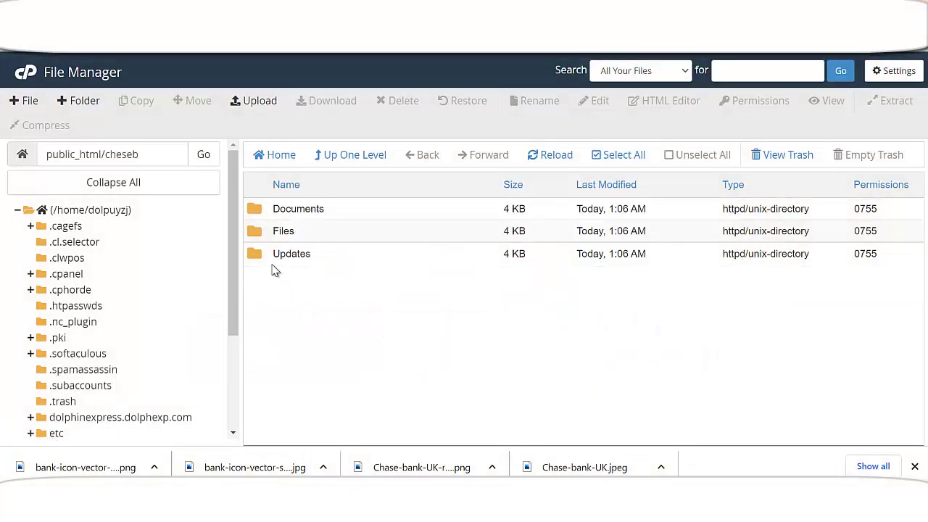
# - Move all five items in Files up into /public_html/cheseb/, then return to the cheseb folder
pyautogui.doubleClick(258, 235)
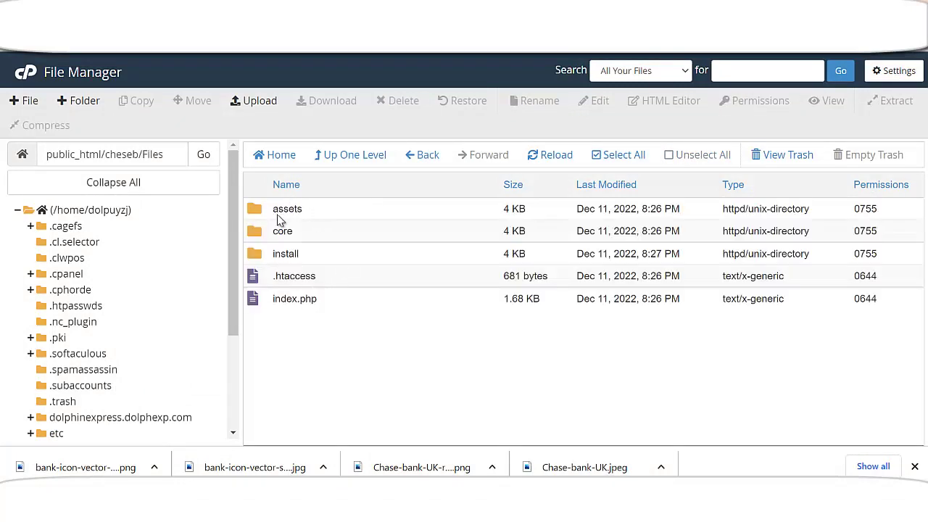
pyautogui.click(614, 158)
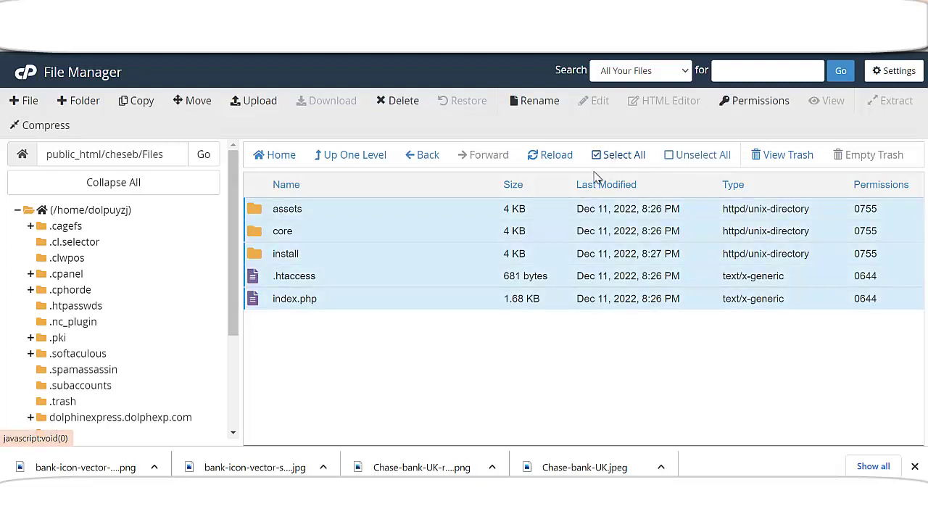
pyautogui.click(195, 100)
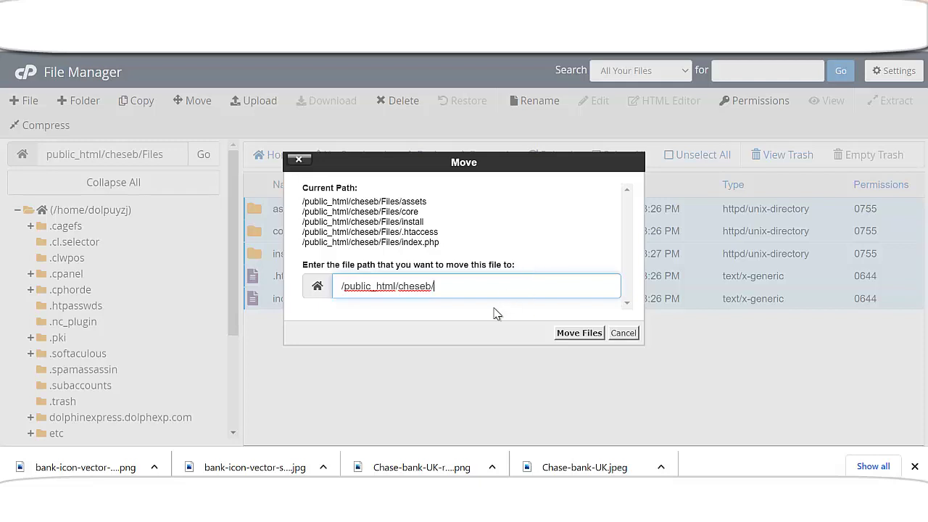
pyautogui.click(578, 332)
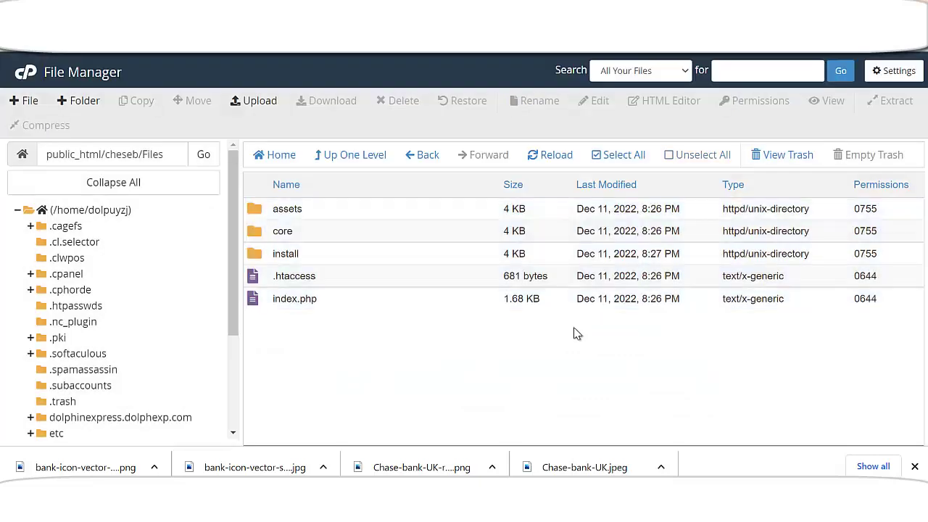
pyautogui.click(419, 156)
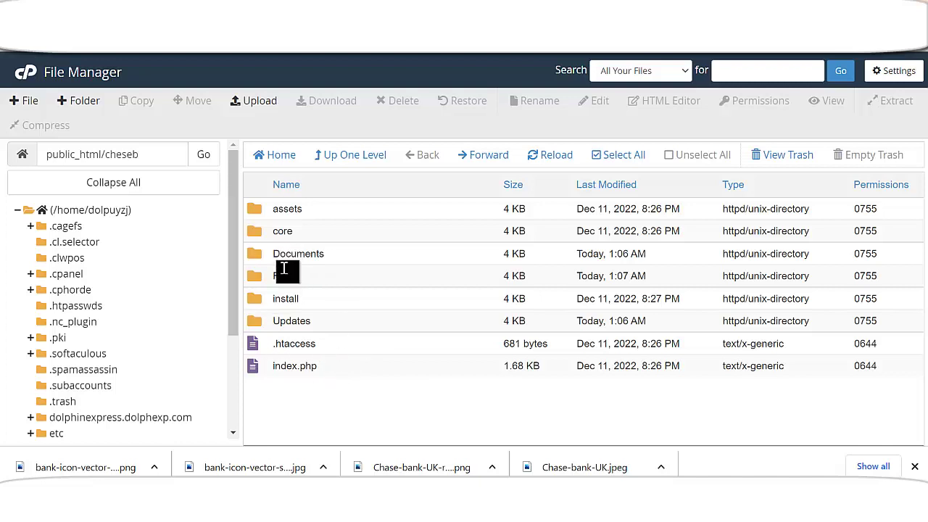
pyautogui.moveTo(148, 156); pyautogui.dragTo(105, 154)
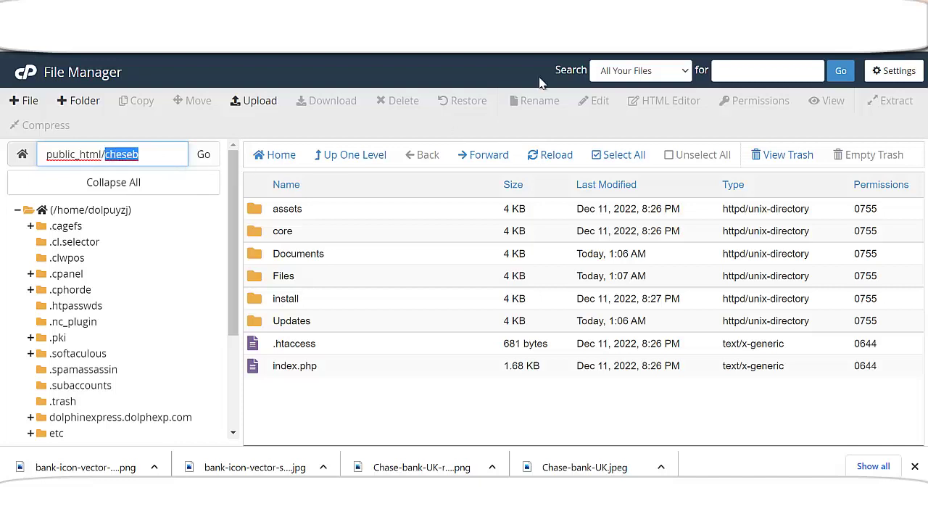
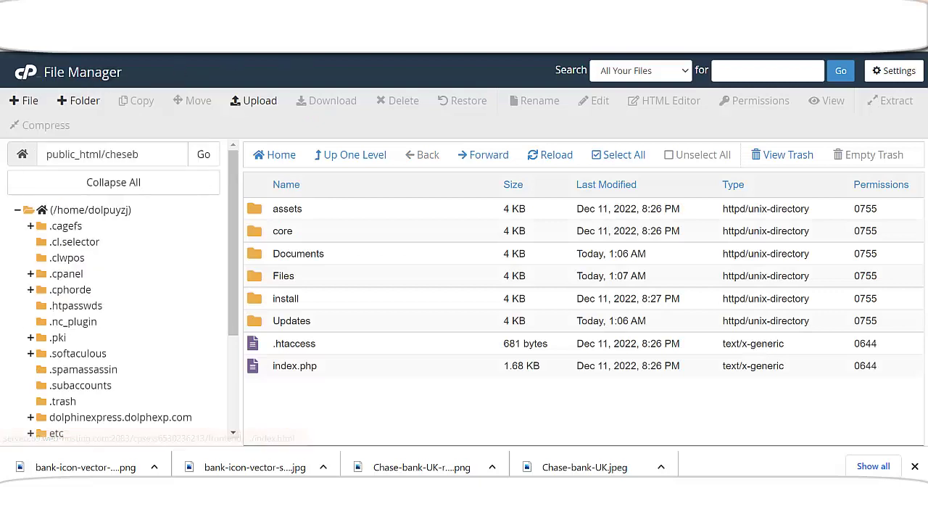
# - Load 1codeexpert.xyz/chaseb and highlight its Composer error demanding PHP 8.1.0 or newer
pyautogui.hotkey('ctrl', 'Tab')
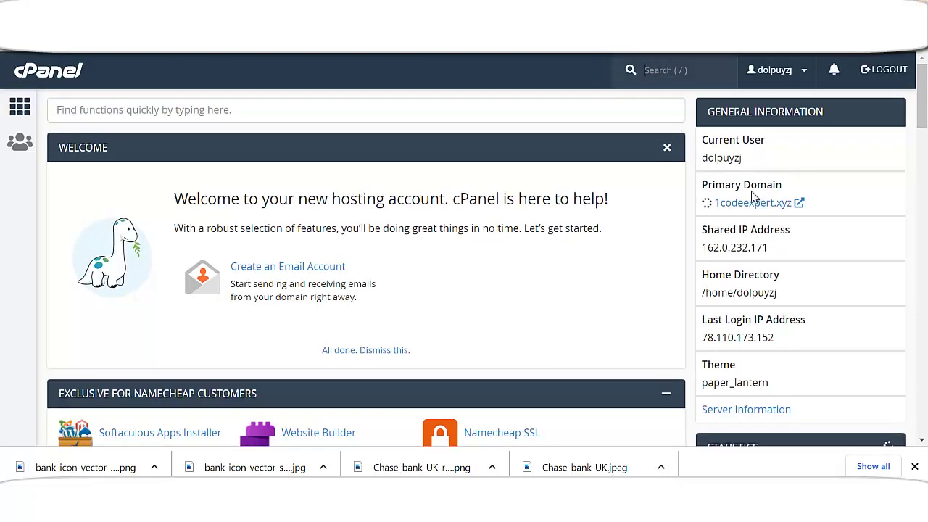
pyautogui.click(771, 203)
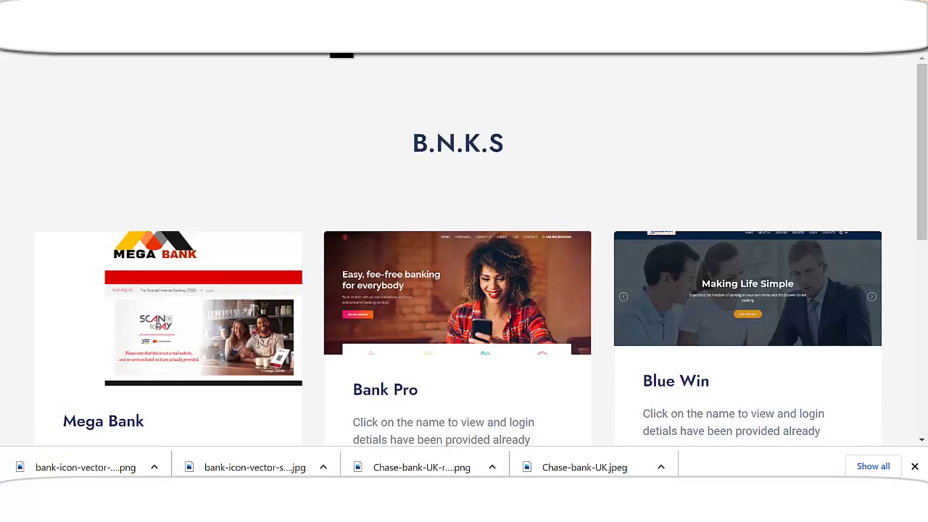
pyautogui.hotkey('ctrl', 'l')
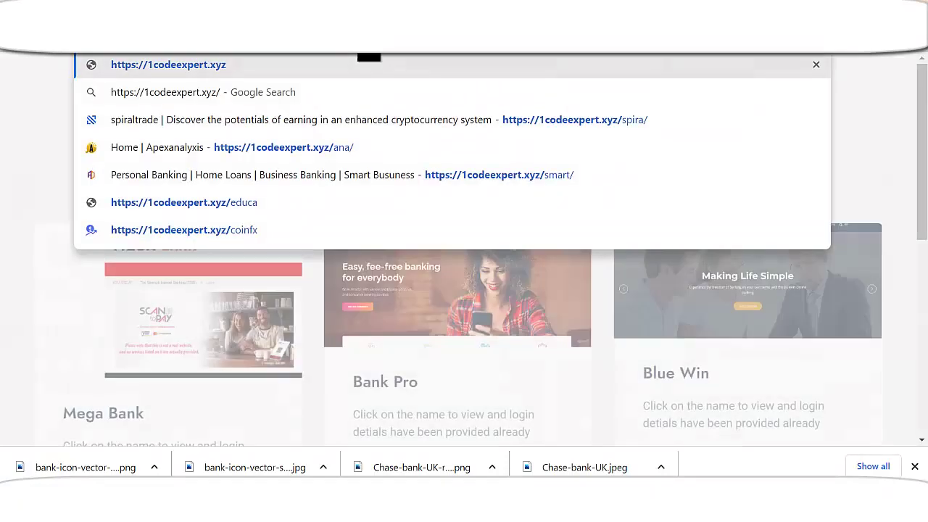
pyautogui.write('chaseb')
pyautogui.press('Return')
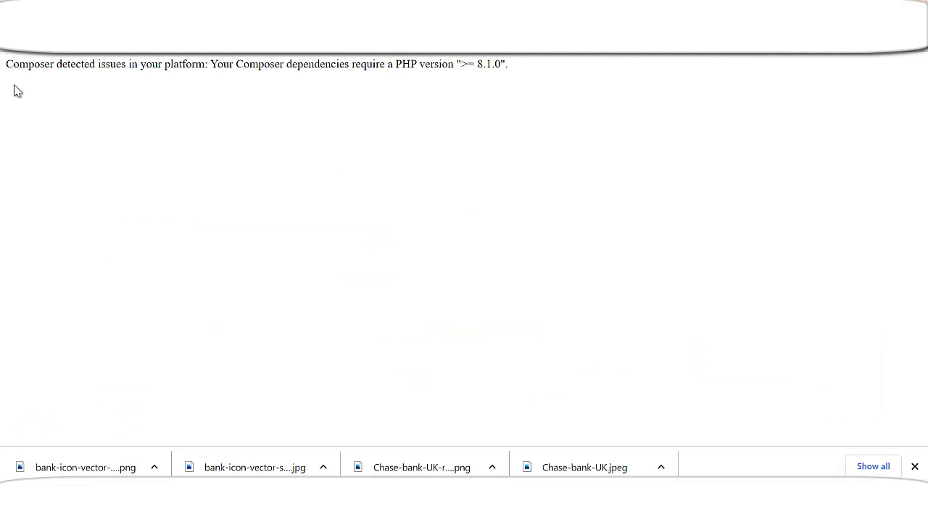
pyautogui.moveTo(6, 65); pyautogui.dragTo(534, 81)
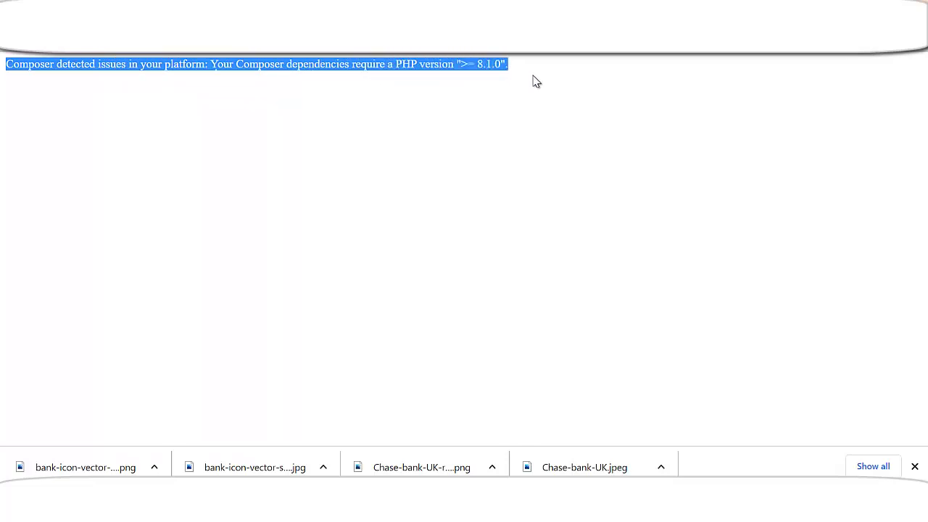
pyautogui.hotkey('ctrl', 'Tab')
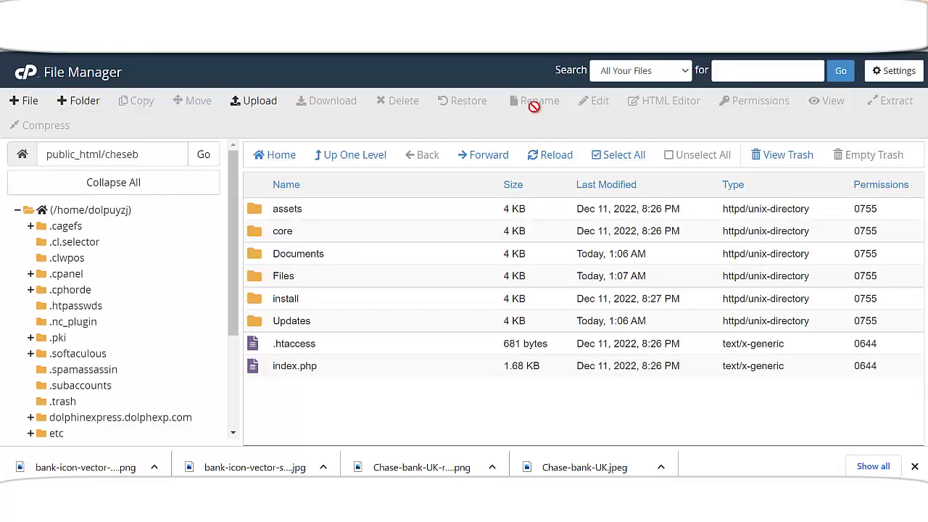
# - Change the Current PHP version from 7.4 to 8.1 in Select PHP Version and apply it
pyautogui.hotkey('ctrl', 'Tab')
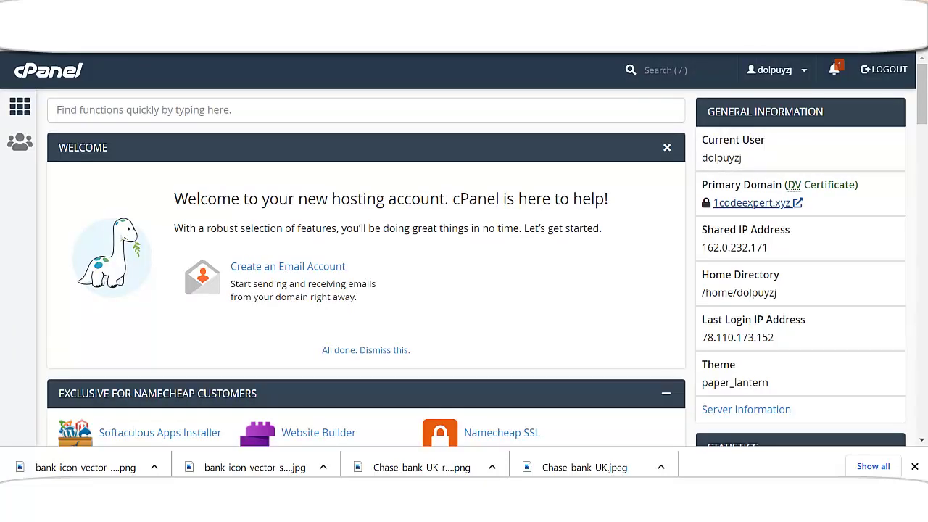
pyautogui.click(283, 114)
pyautogui.write('php')
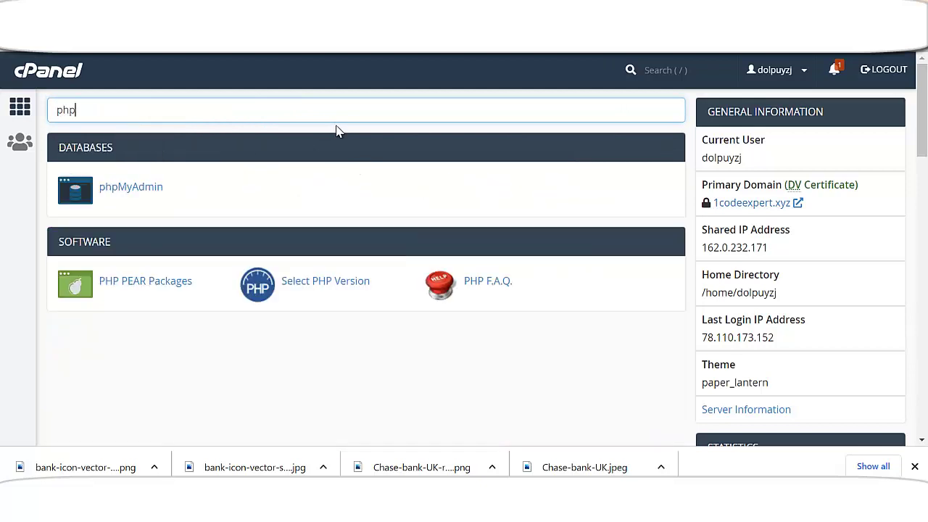
pyautogui.click(355, 288)
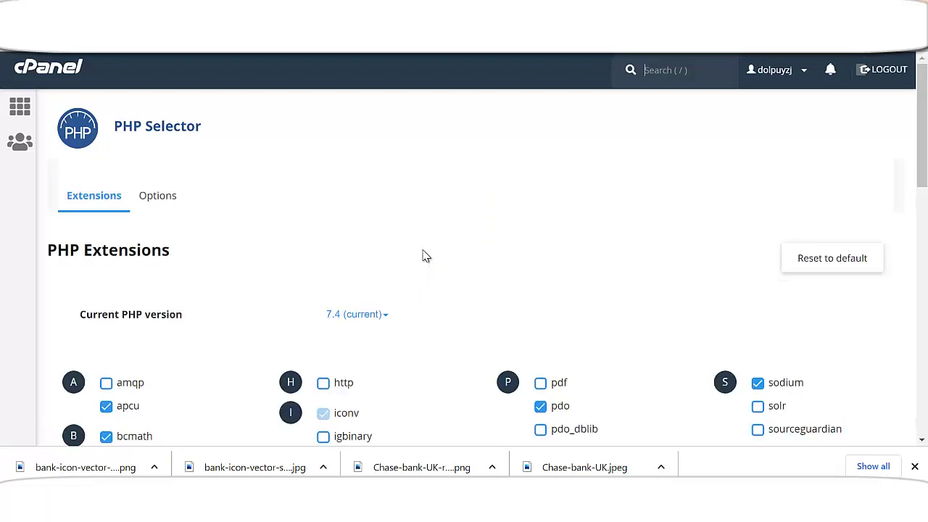
pyautogui.scroll(-1, 425, 259)
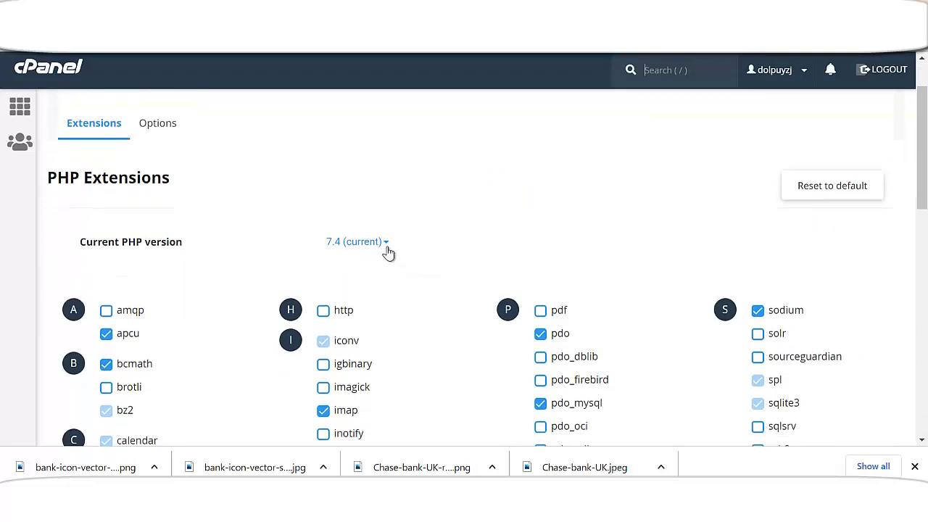
pyautogui.click(365, 248)
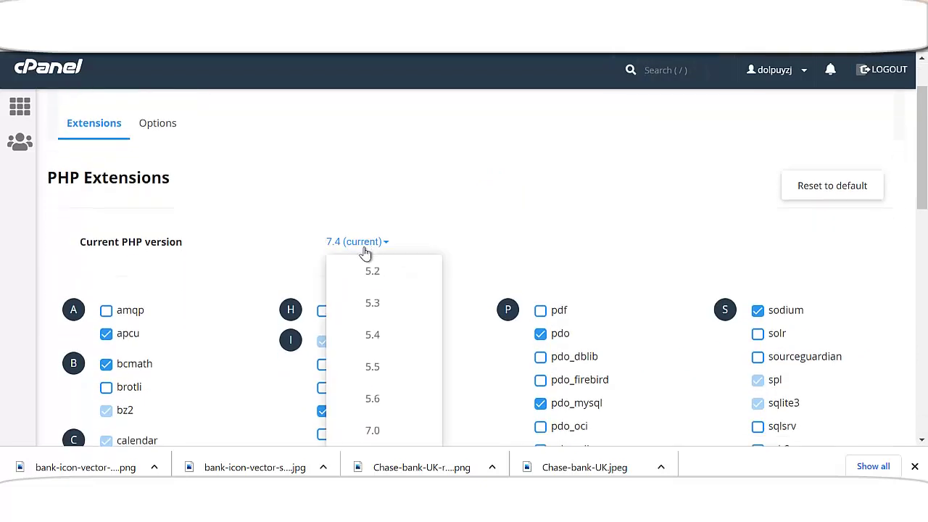
pyautogui.scroll(-3, 388, 320)
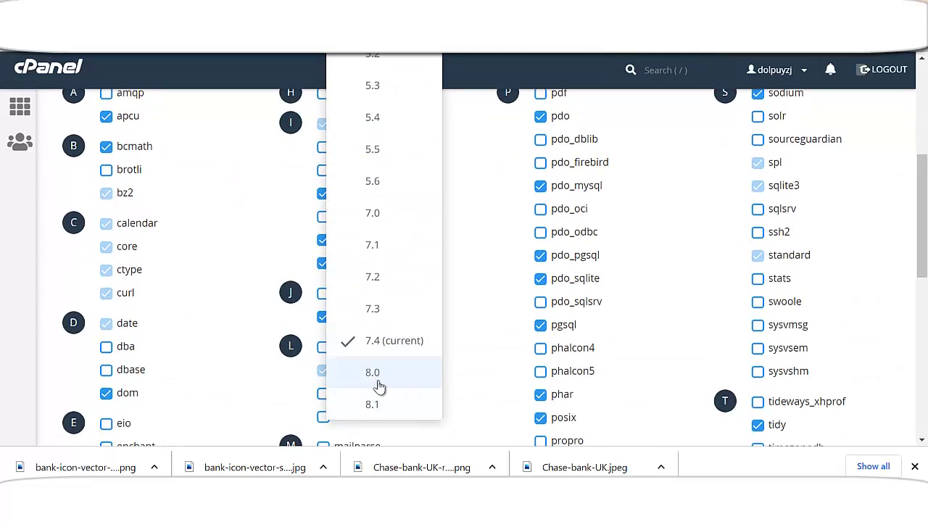
pyautogui.click(384, 404)
pyautogui.scroll(3, 431, 307)
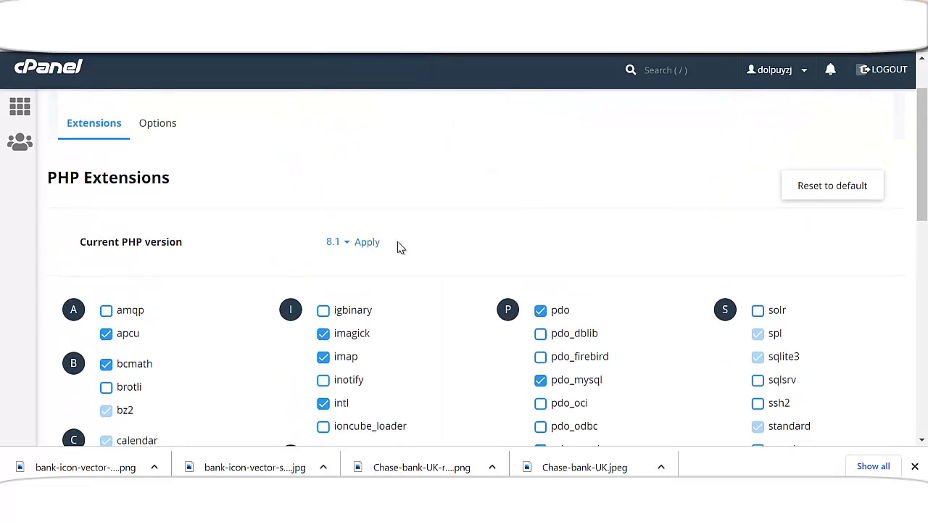
pyautogui.click(369, 244)
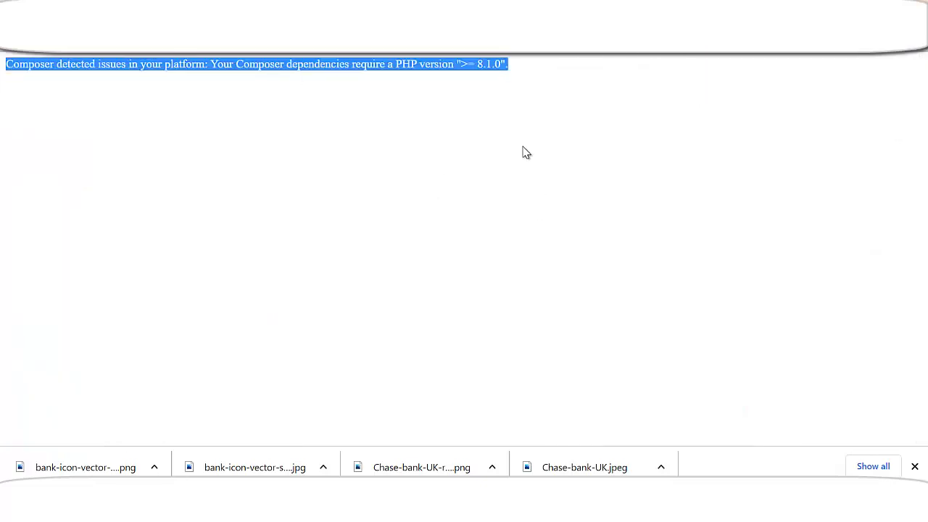
# - Reload the chaseb site page to test it under PHP 8.1
pyautogui.press('F5')
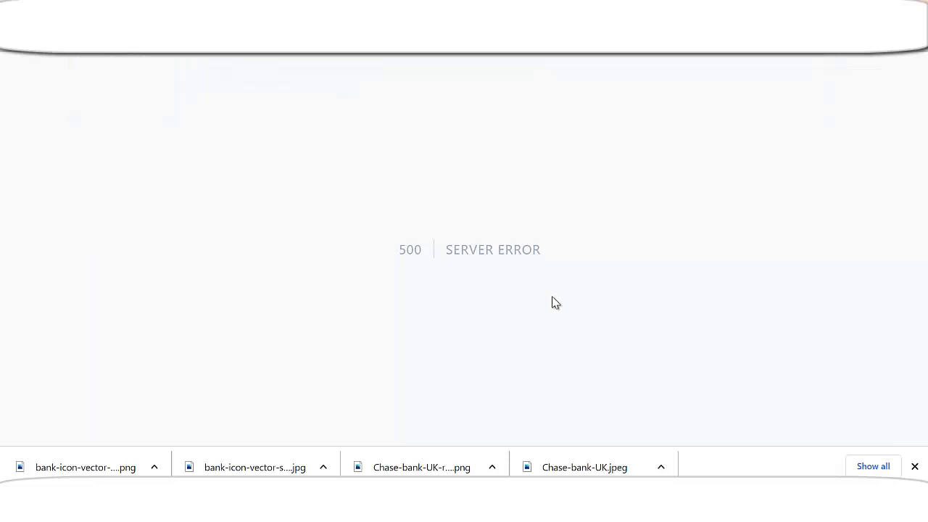
# - Review the Terms of Use, then agree to proceed to the Server Requirements check
pyautogui.scroll(-7, 428, 283)
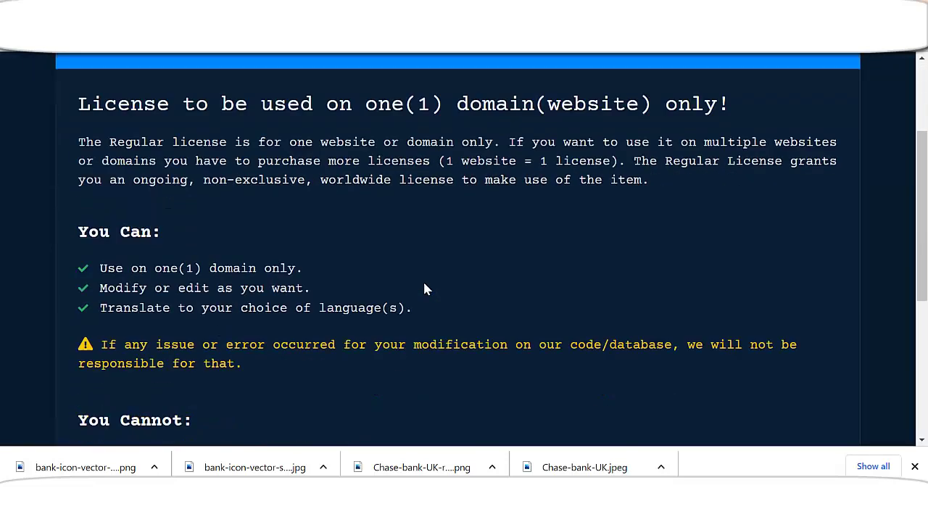
pyautogui.scroll(7, 431, 290)
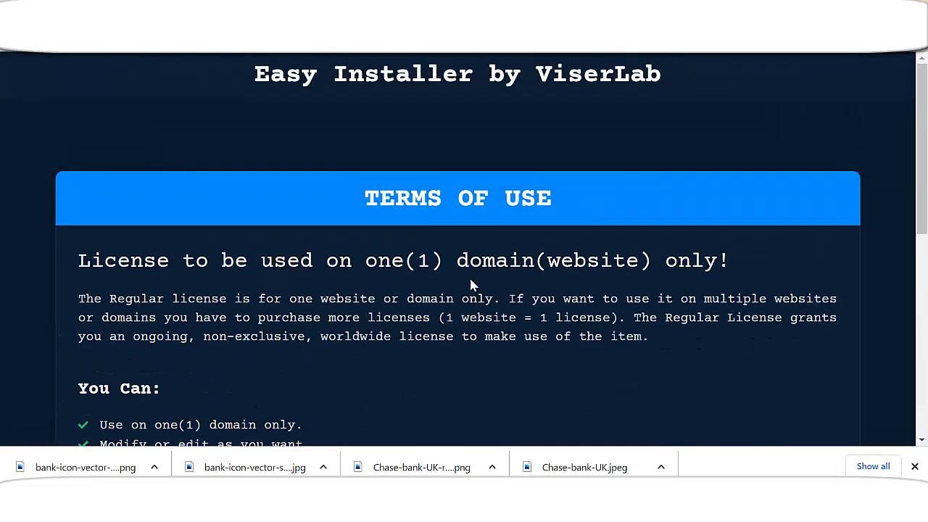
pyautogui.scroll(-2, 475, 294)
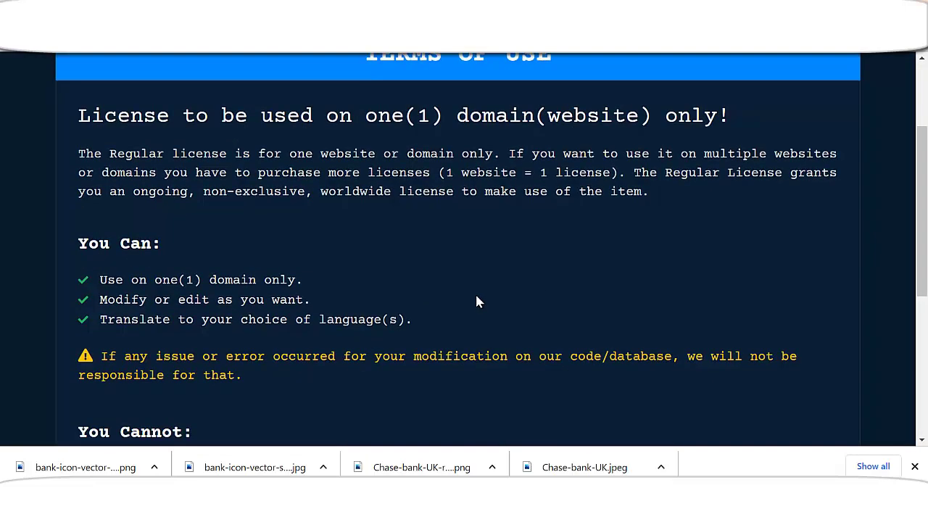
pyautogui.scroll(2, 478, 296)
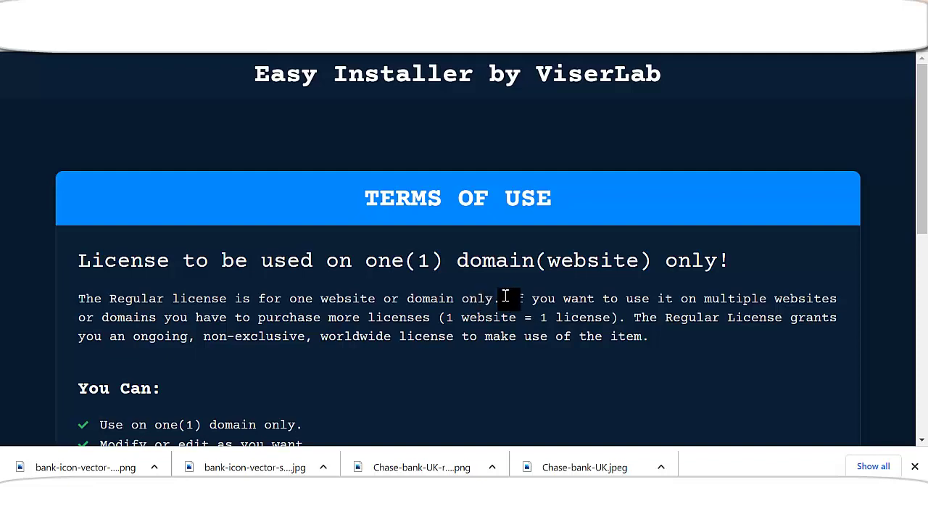
pyautogui.scroll(-5, 584, 290)
pyautogui.click(738, 414)
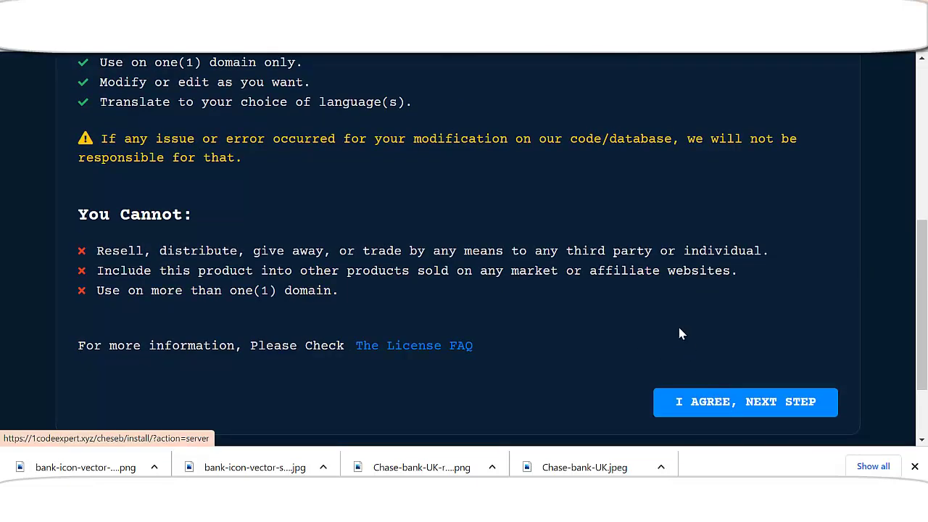
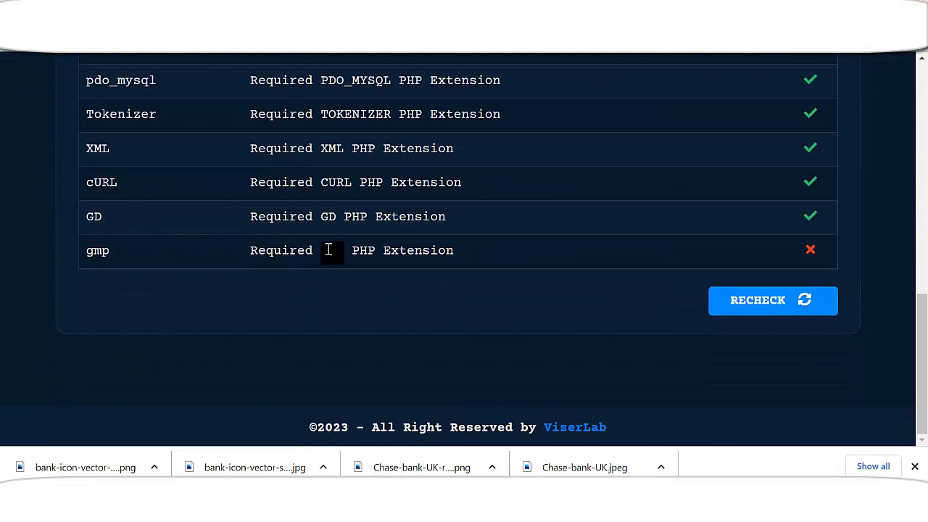
# - Highlight the full 'GMP' name in the failing gmp extension row
pyautogui.moveTo(322, 251); pyautogui.dragTo(355, 251)
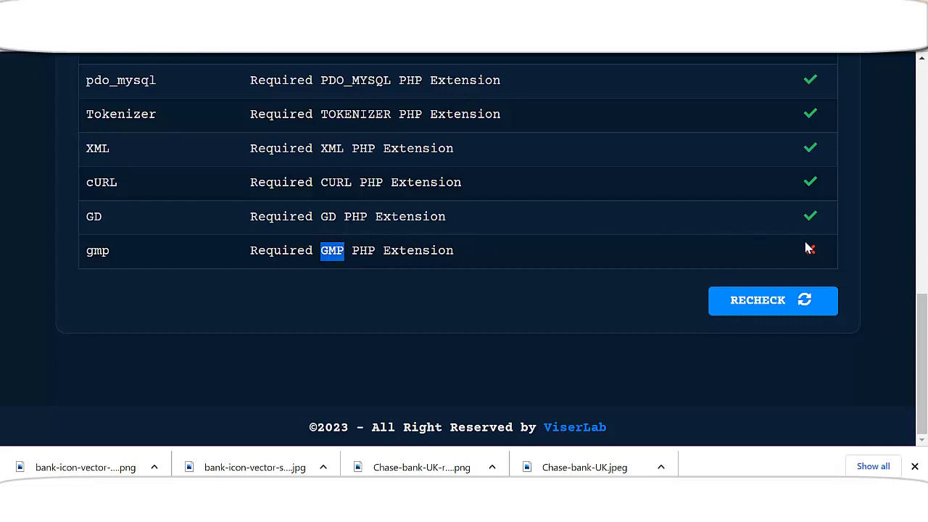
pyautogui.click(354, 251)
pyautogui.moveTo(344, 251); pyautogui.dragTo(321, 251)
# - Review the rest of the requirements list and deselect the GMP text
pyautogui.scroll(3, 448, 251)
pyautogui.scroll(2, 353, 108)
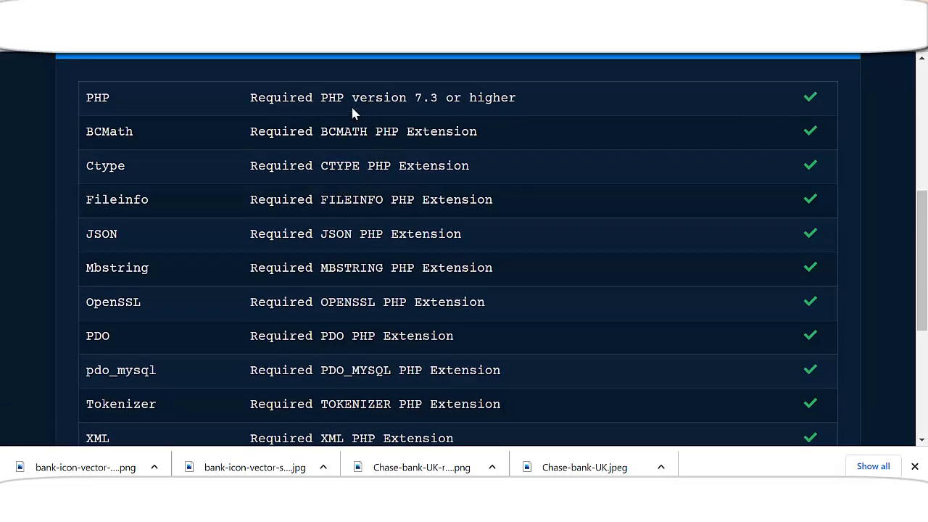
pyautogui.scroll(-3, 388, 261)
pyautogui.scroll(-2, 394, 262)
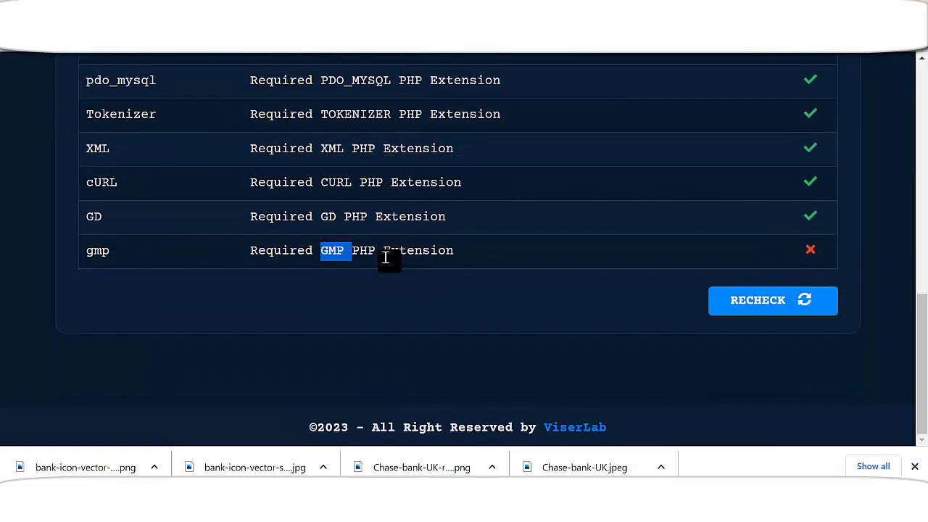
pyautogui.click(323, 251)
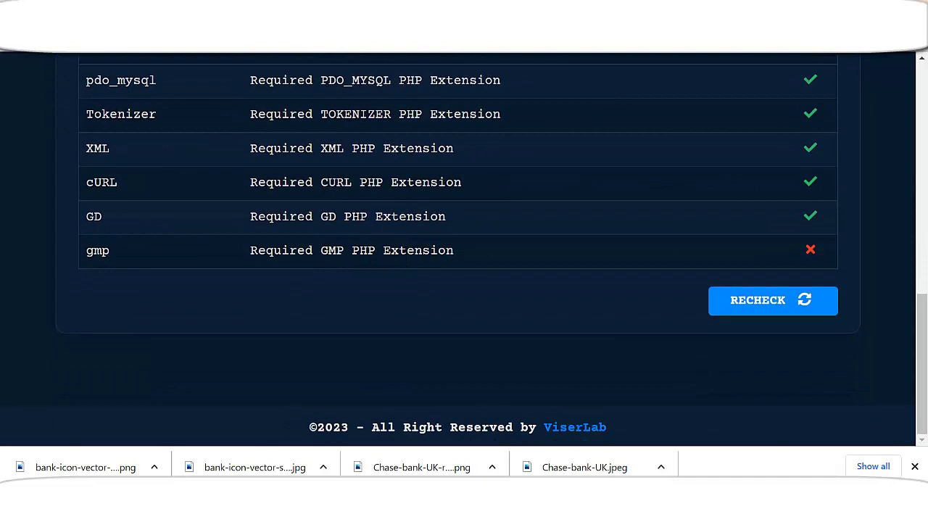
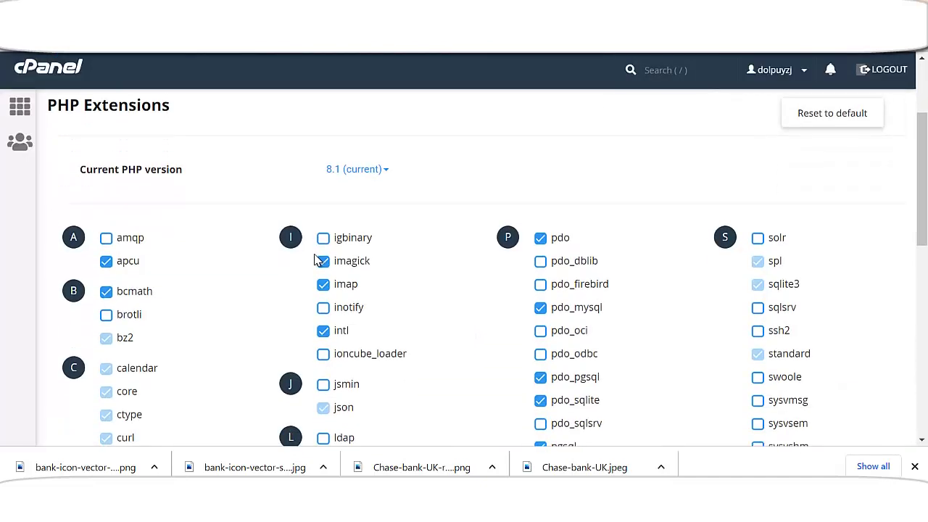
# - Enable the gmp extension in the PHP 8.1 extensions list
pyautogui.scroll(1, 317, 248)
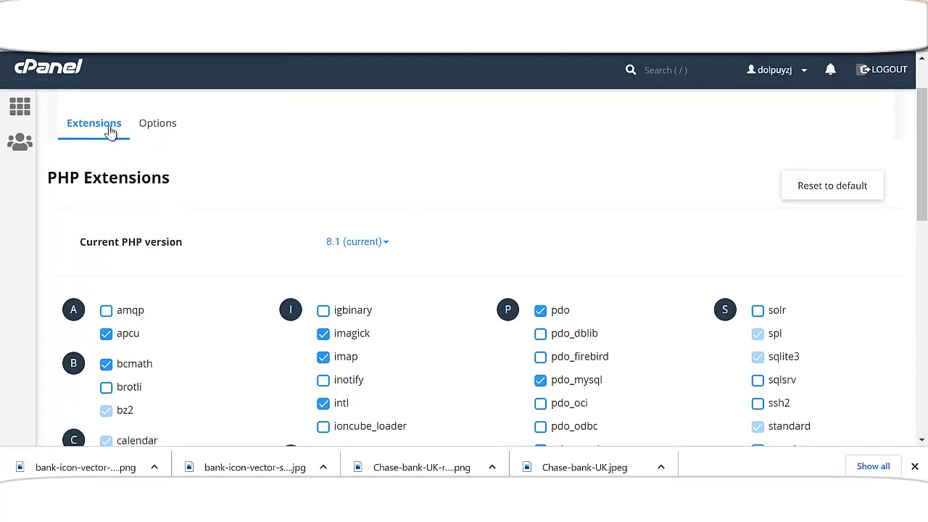
pyautogui.scroll(-4, 265, 244)
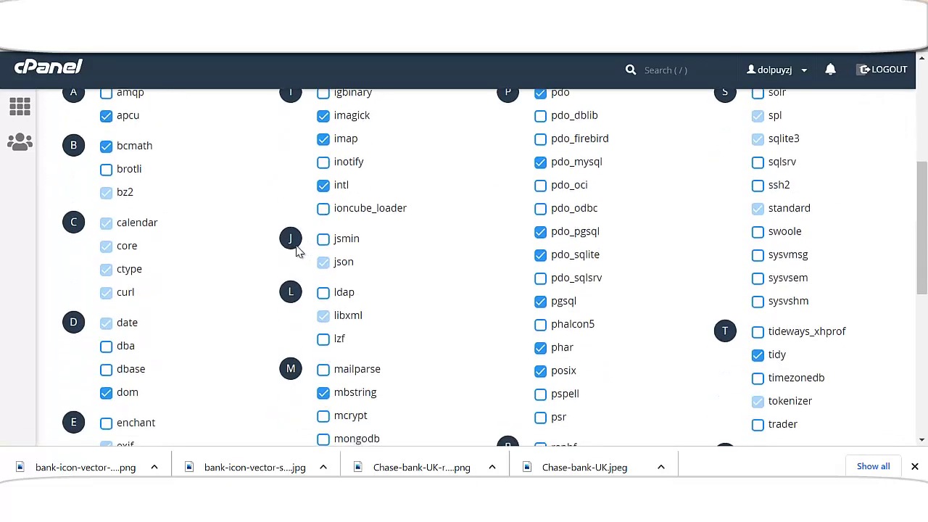
pyautogui.scroll(-3, 296, 251)
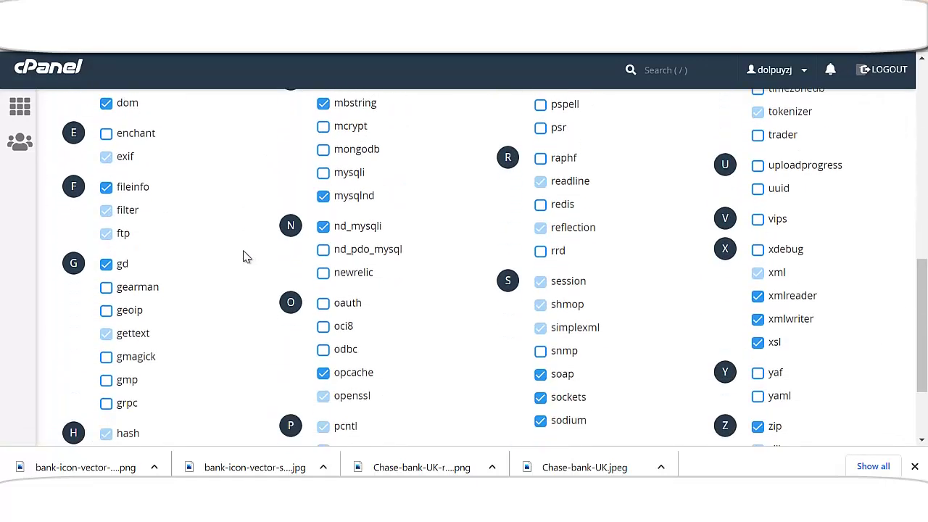
pyautogui.scroll(-1, 245, 257)
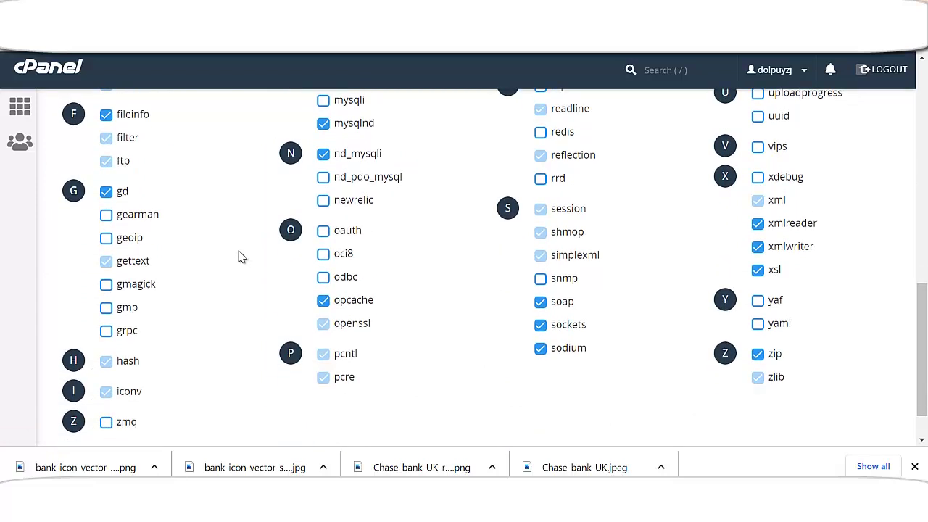
pyautogui.click(106, 308)
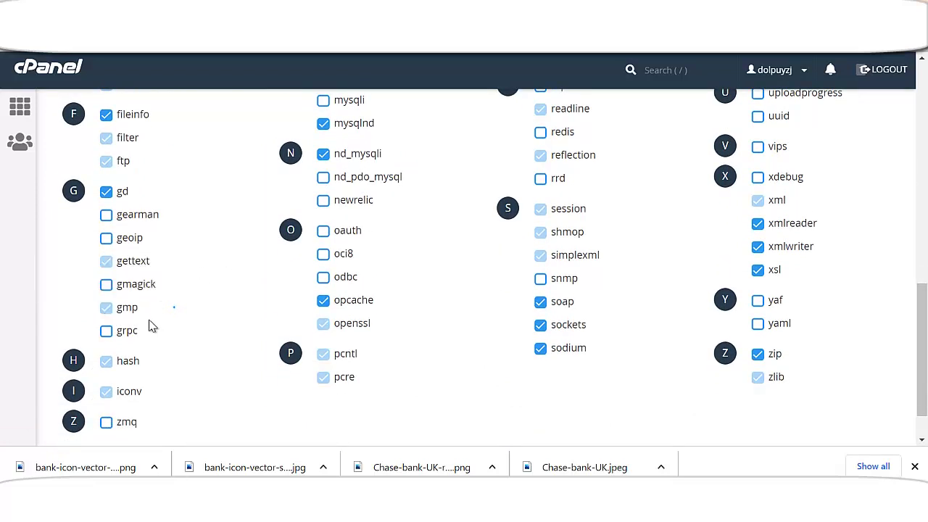
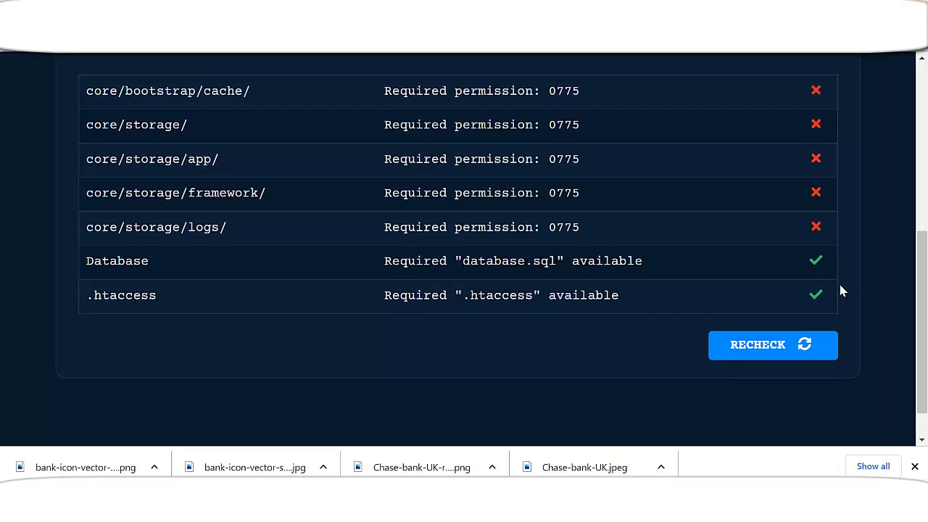
pyautogui.scroll(2, 841, 290)
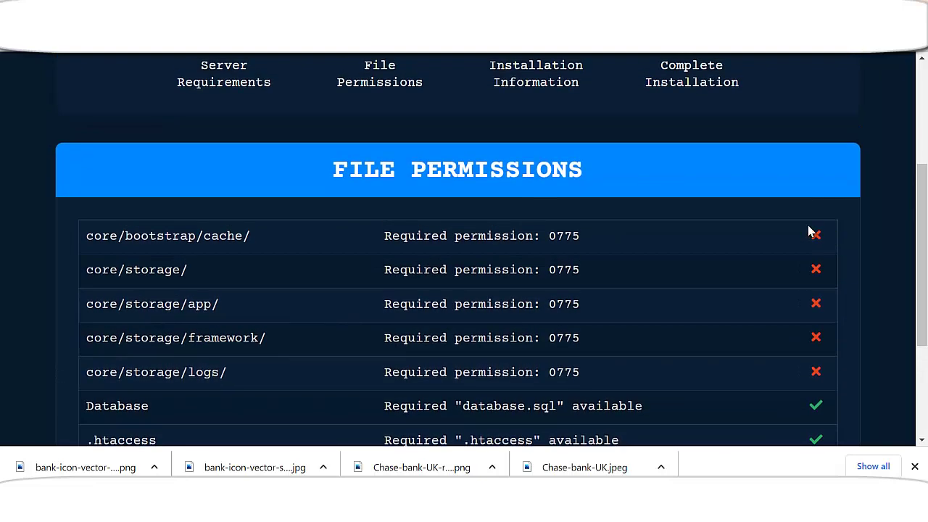
pyautogui.doubleClick(87, 241)
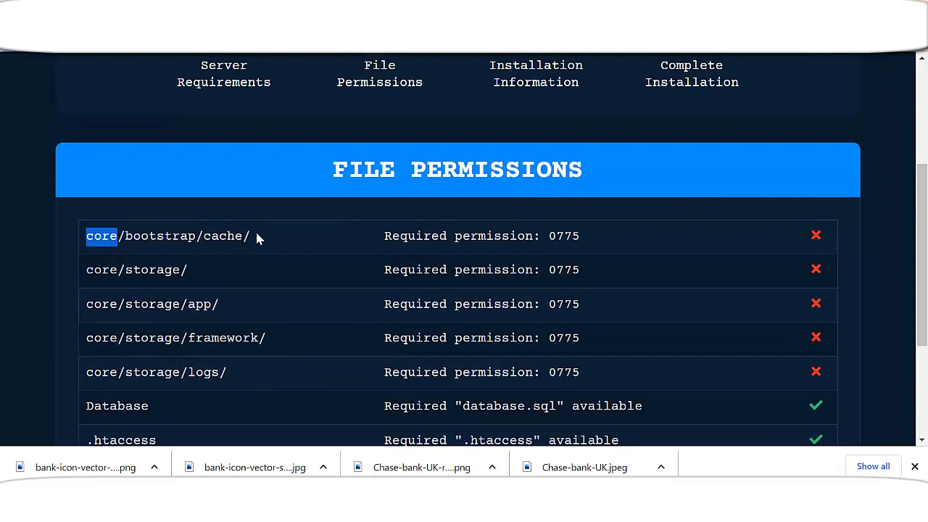
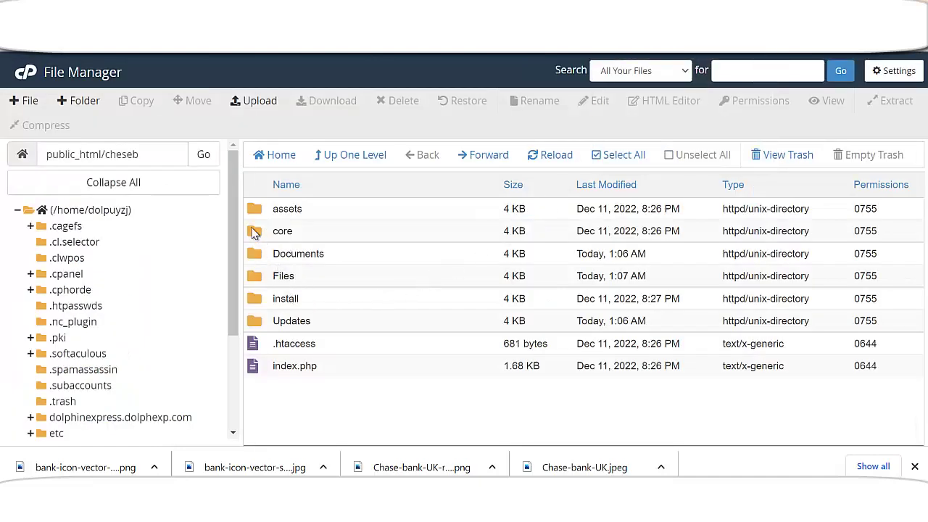
# - Open core/bootstrap in the cheseb site to list the cache folder and app.php
pyautogui.doubleClick(295, 232)
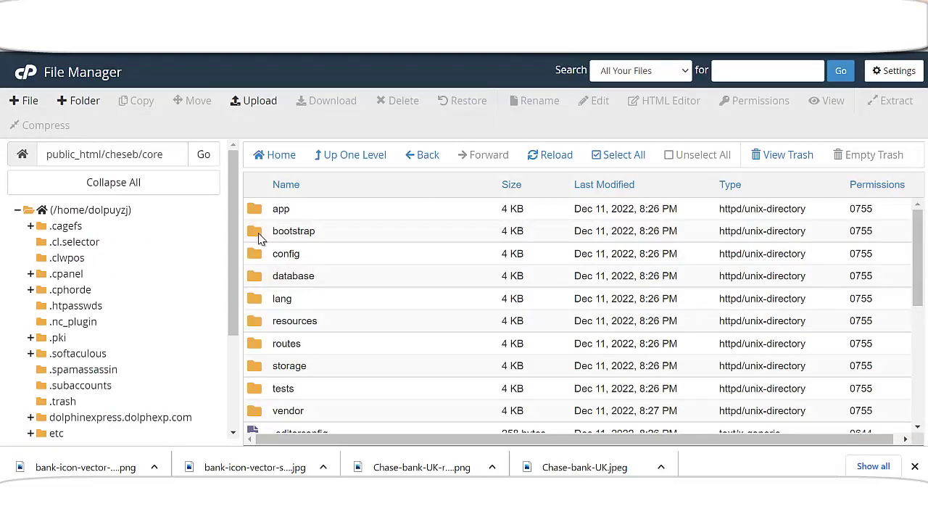
pyautogui.doubleClick(260, 233)
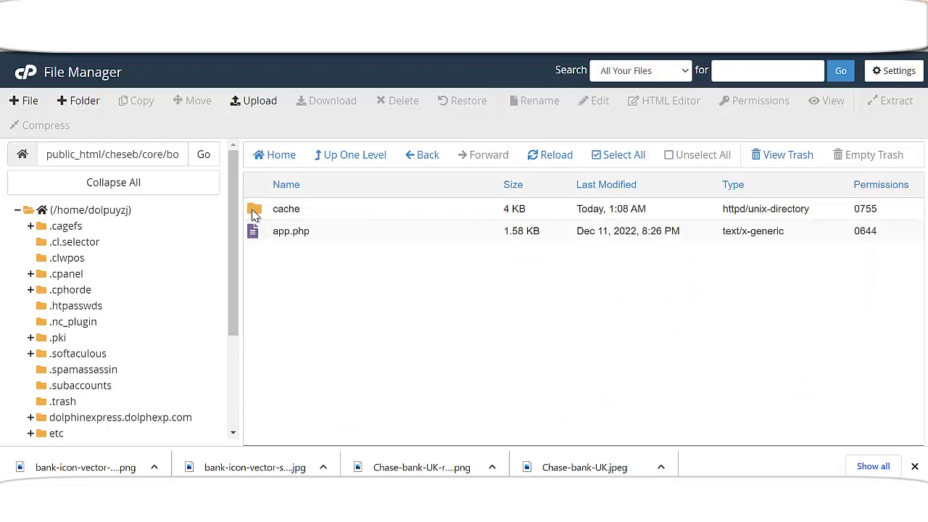
# - Set the core/bootstrap/cache folder's permissions to 0775 through its Change Permissions dialog
pyautogui.rightClick(254, 214)
pyautogui.click(303, 287)
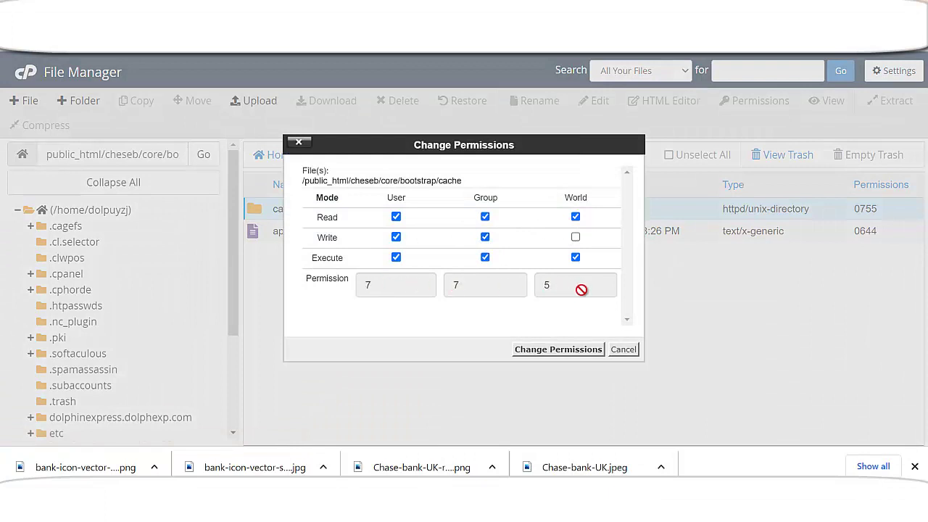
pyautogui.click(569, 351)
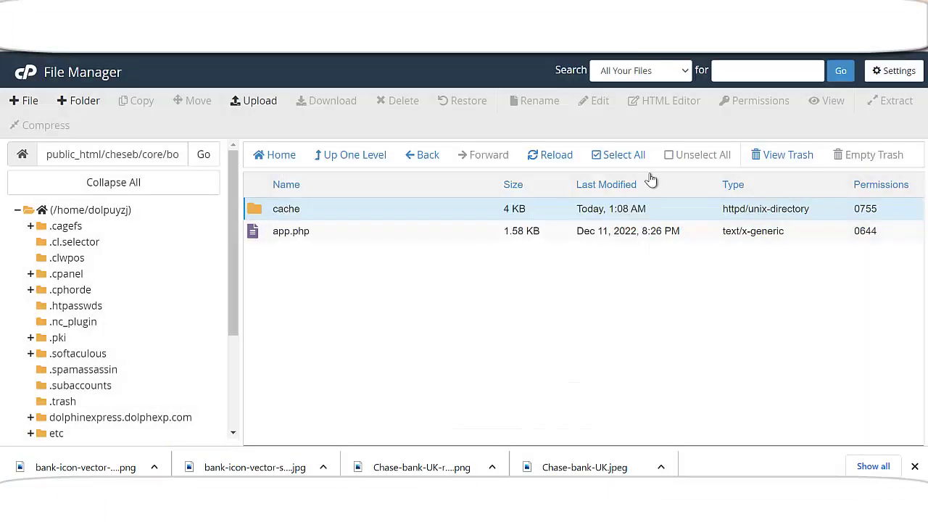
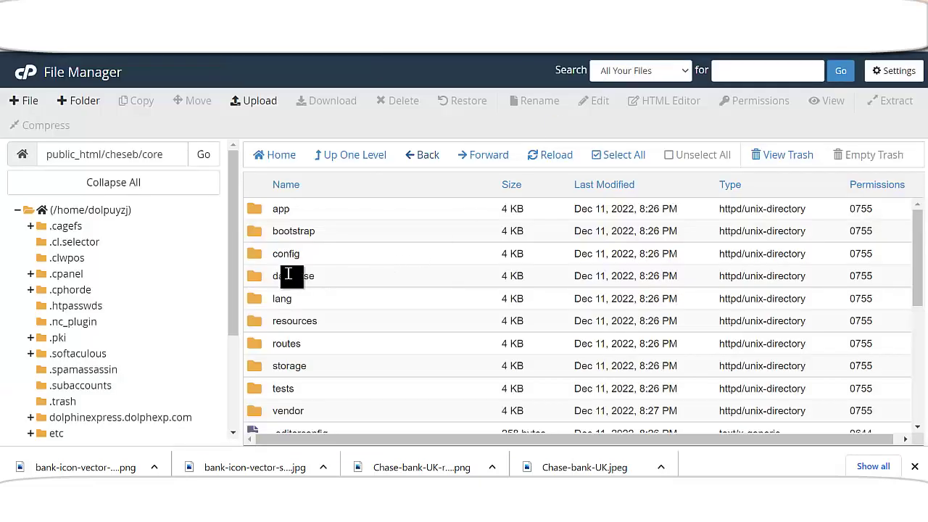
# - Add group write to the storage folder in public_html/cheseb/core so it reads 0775
pyautogui.click(164, 154)
pyautogui.rightClick(253, 370)
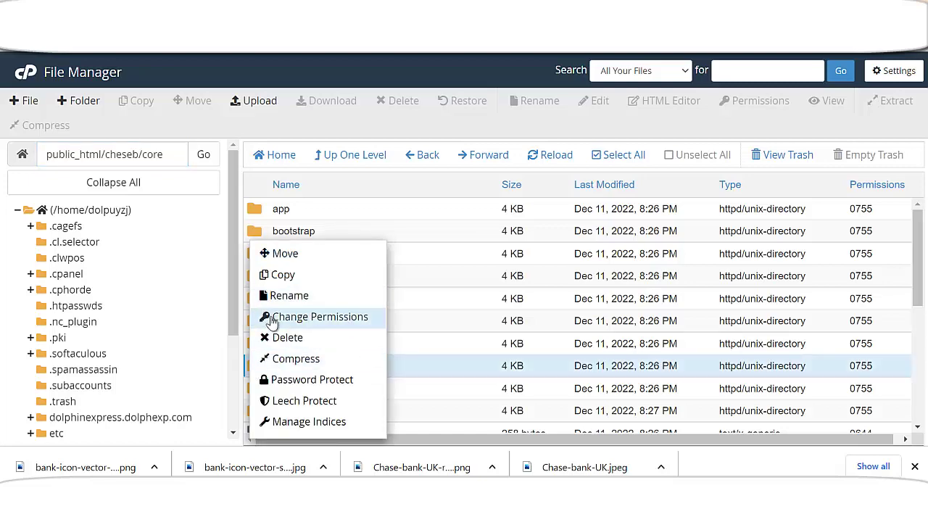
pyautogui.click(269, 317)
pyautogui.click(485, 238)
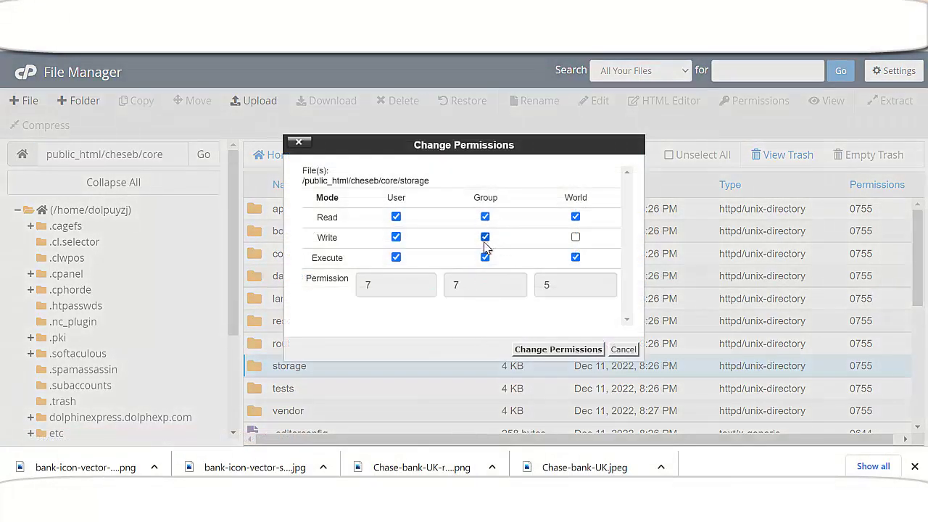
pyautogui.click(556, 350)
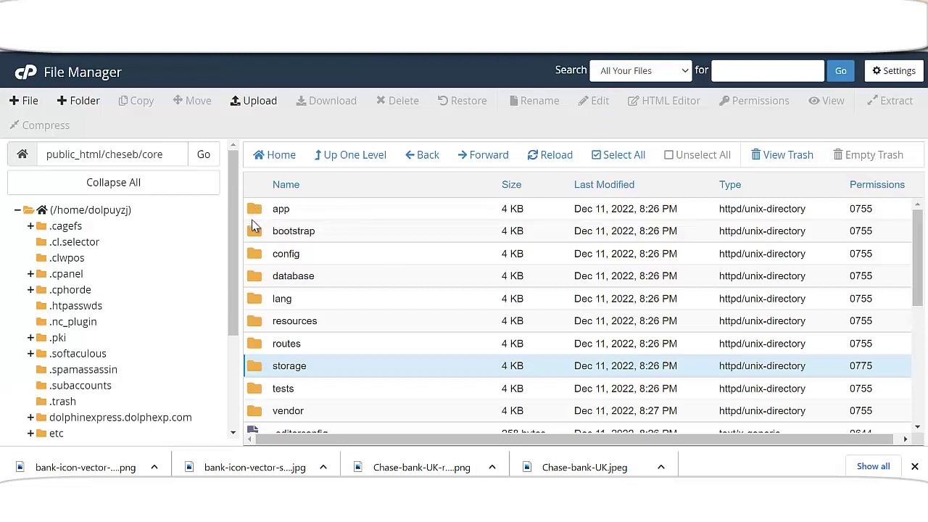
# - Inside core/storage, give the app folder group write access so its permissions become 775
pyautogui.doubleClick(270, 367)
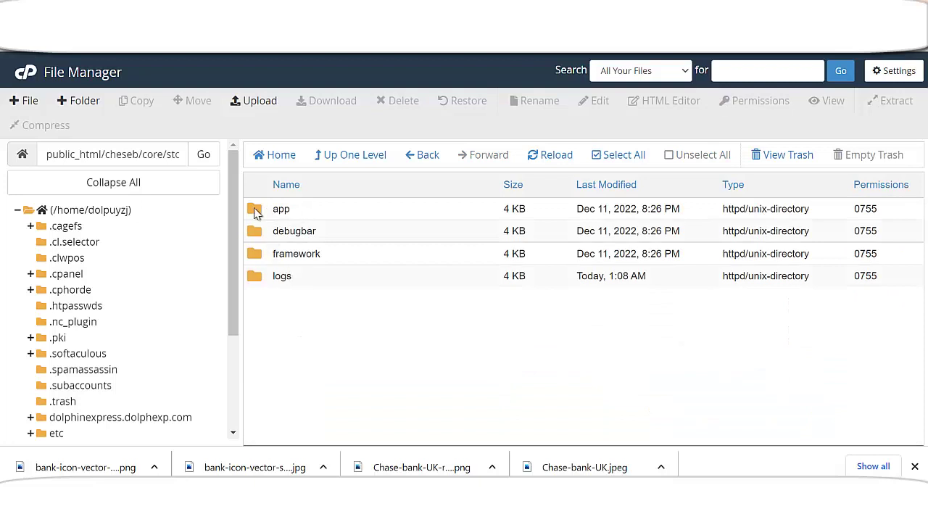
pyautogui.rightClick(255, 212)
pyautogui.click(305, 289)
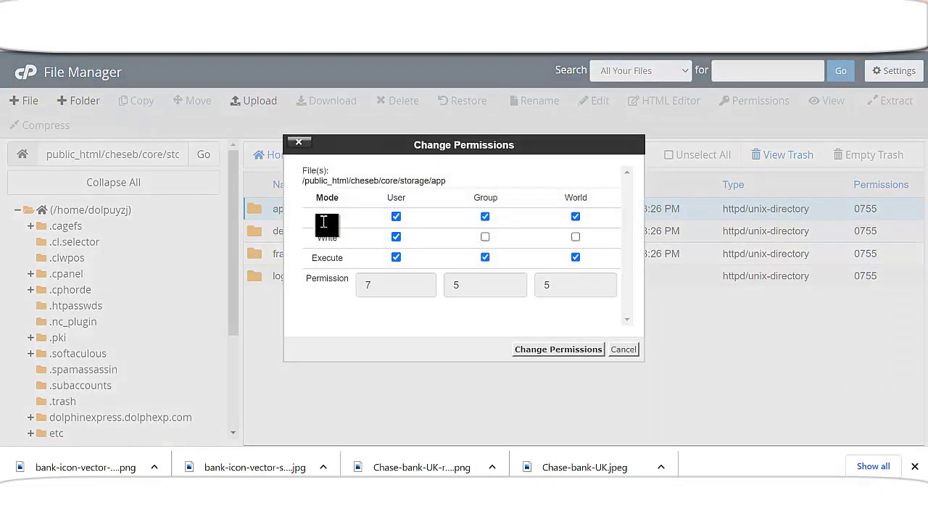
pyautogui.click(486, 237)
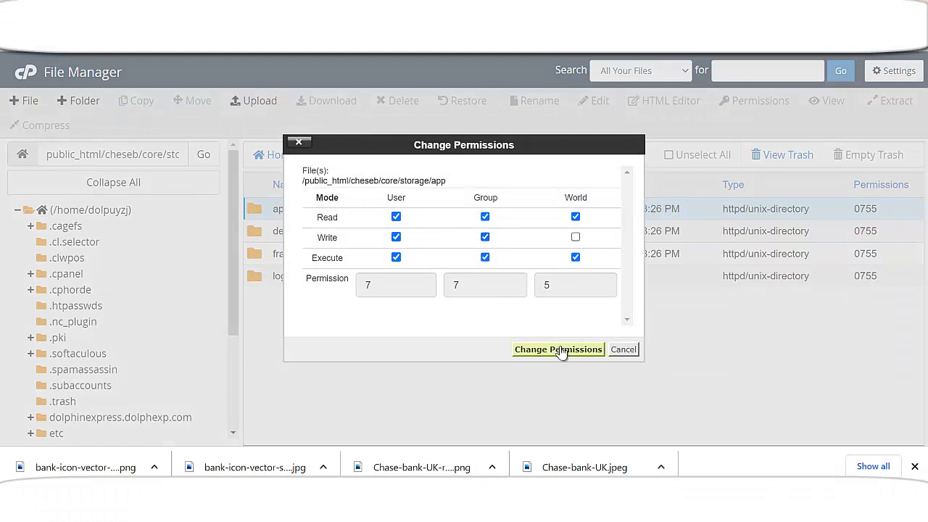
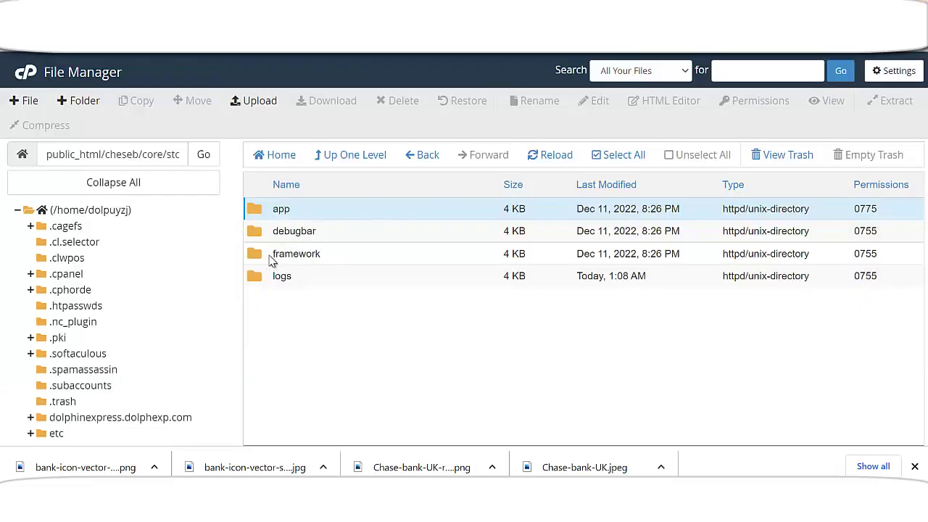
# - Set the framework storage folder to 0775 permissions by adding group write
pyautogui.rightClick(262, 263)
pyautogui.click(310, 320)
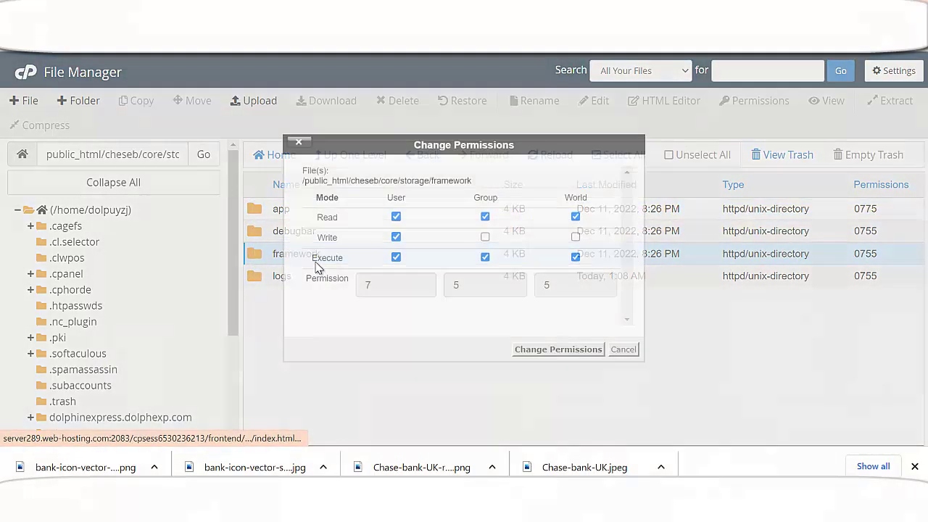
pyautogui.click(485, 237)
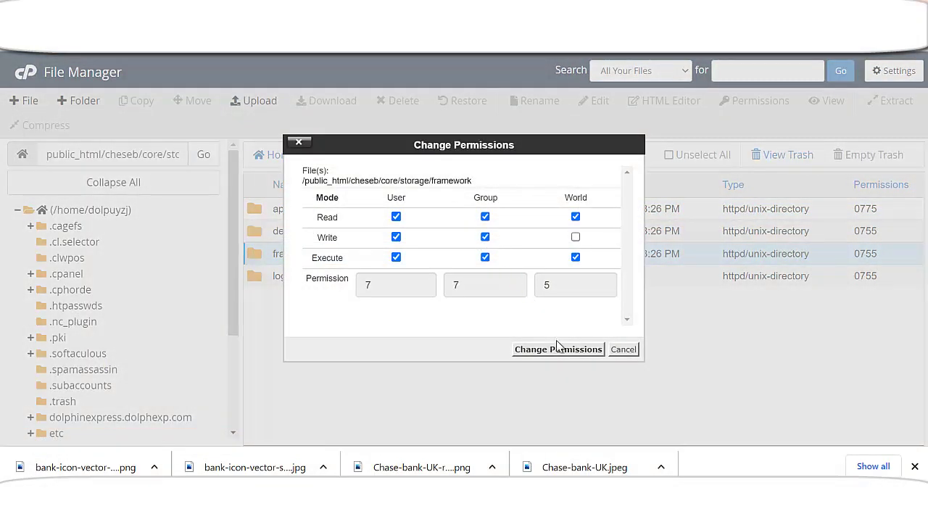
pyautogui.click(558, 349)
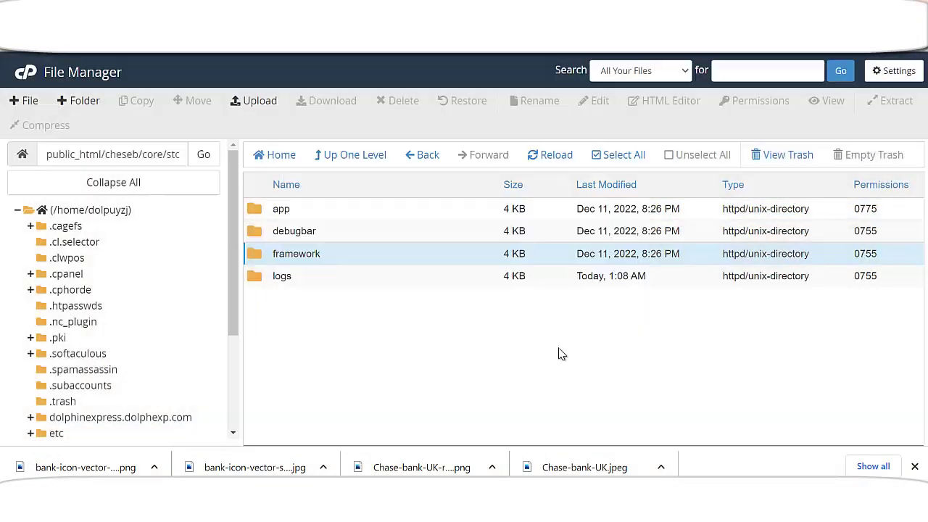
# - Set the logs storage folder to 0775 permissions by adding group write
pyautogui.rightClick(255, 283)
pyautogui.click(332, 319)
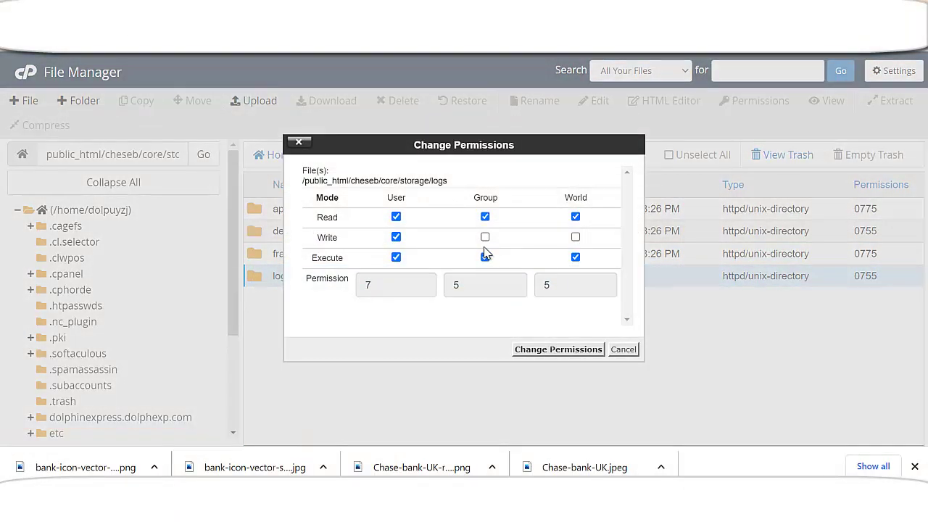
pyautogui.click(486, 237)
pyautogui.click(577, 349)
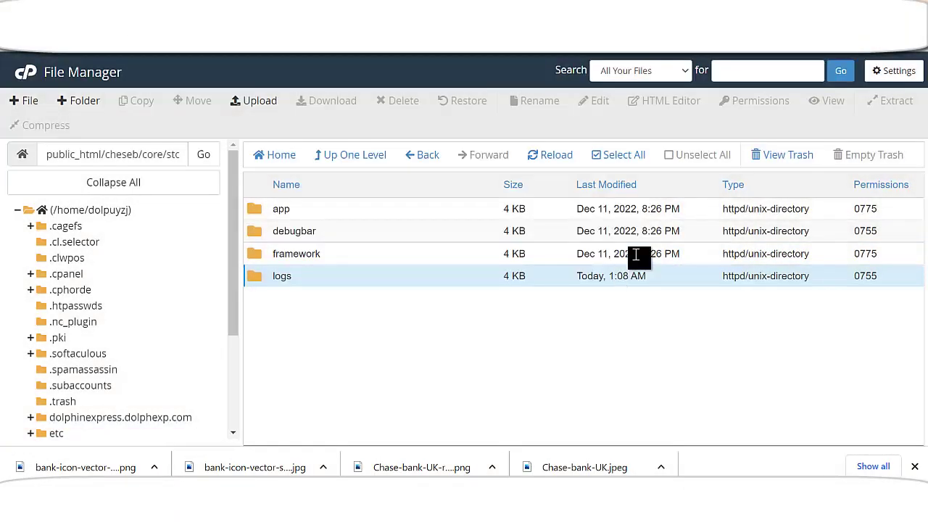
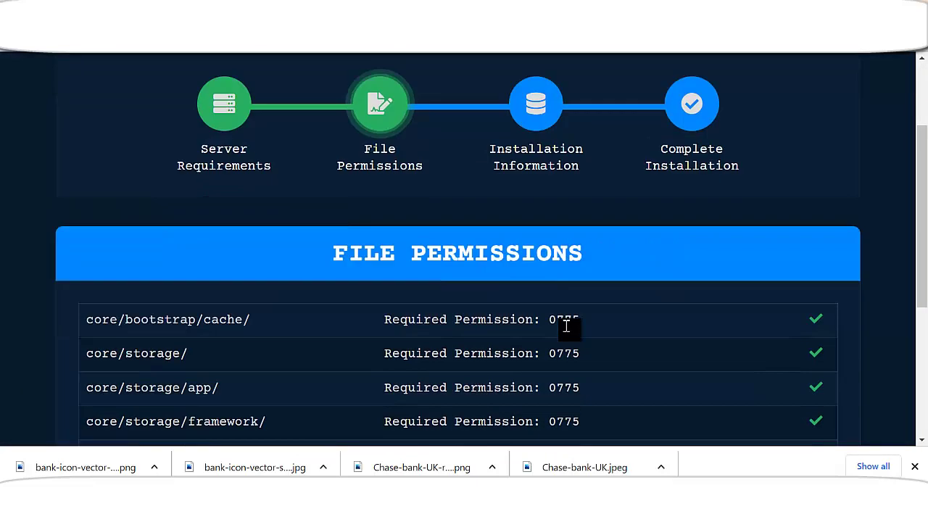
# - Scroll the File Permissions list to confirm all 0775 folders, database.sql and .htaccess passed
pyautogui.scroll(2, 752, 238)
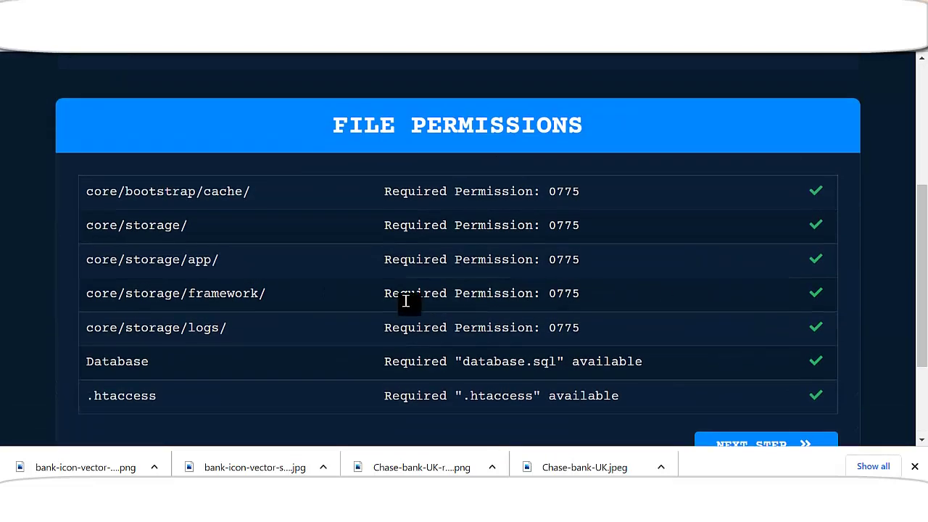
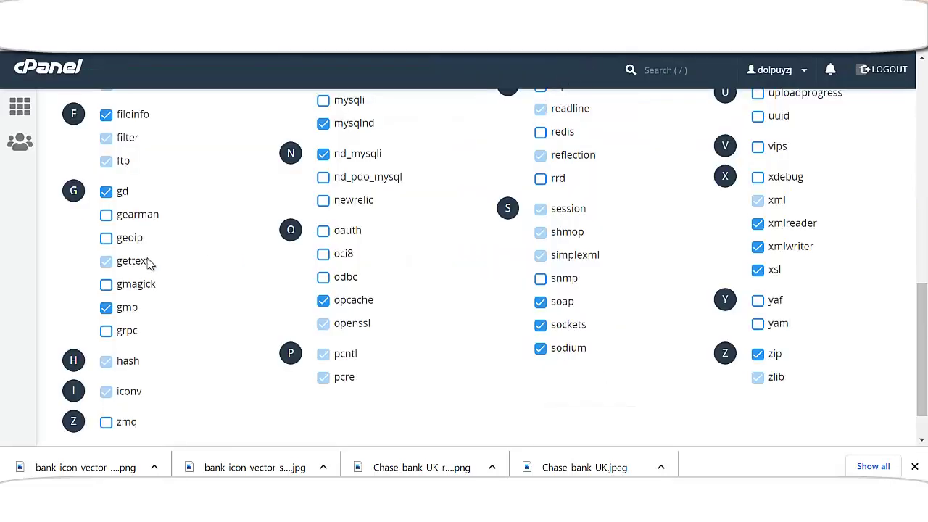
# - From the cPanel home page, filter functions by 'dat' and open the MySQL Database Wizard
pyautogui.scroll(3, 149, 263)
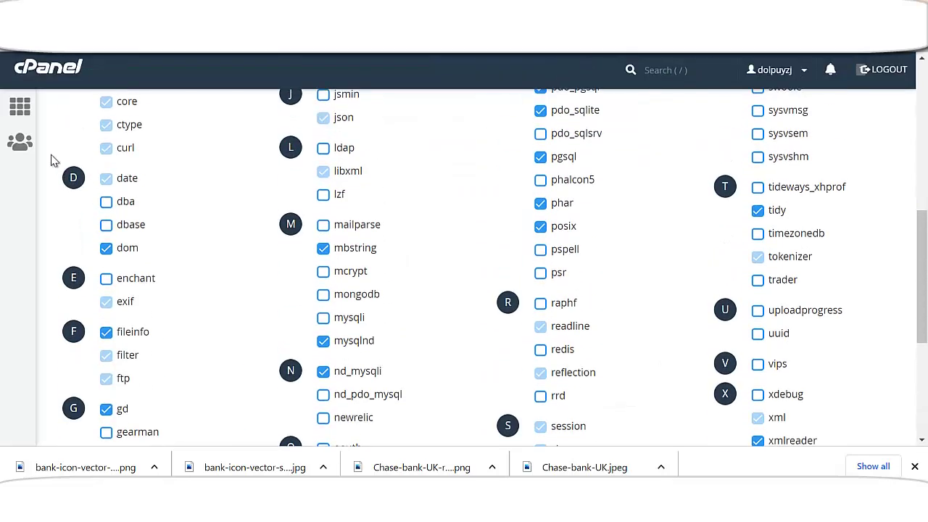
pyautogui.click(22, 118)
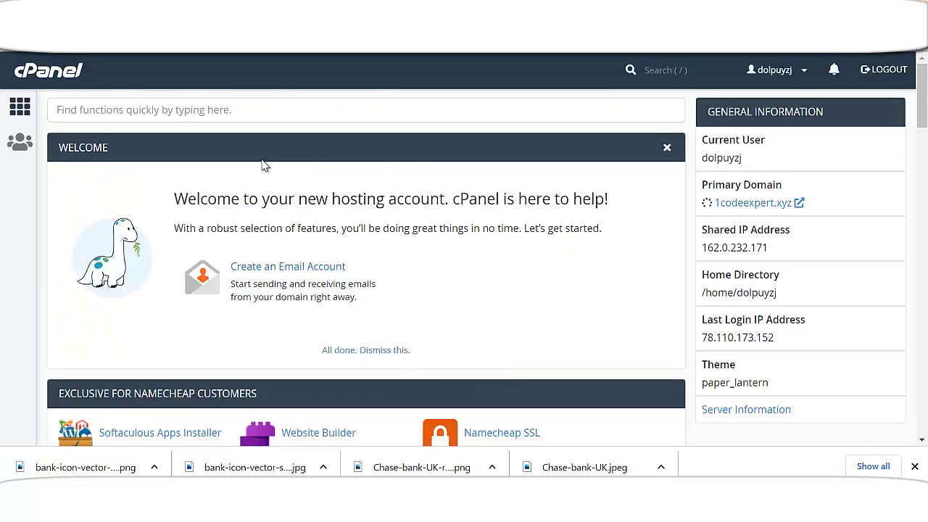
pyautogui.click(263, 114)
pyautogui.write('dat')
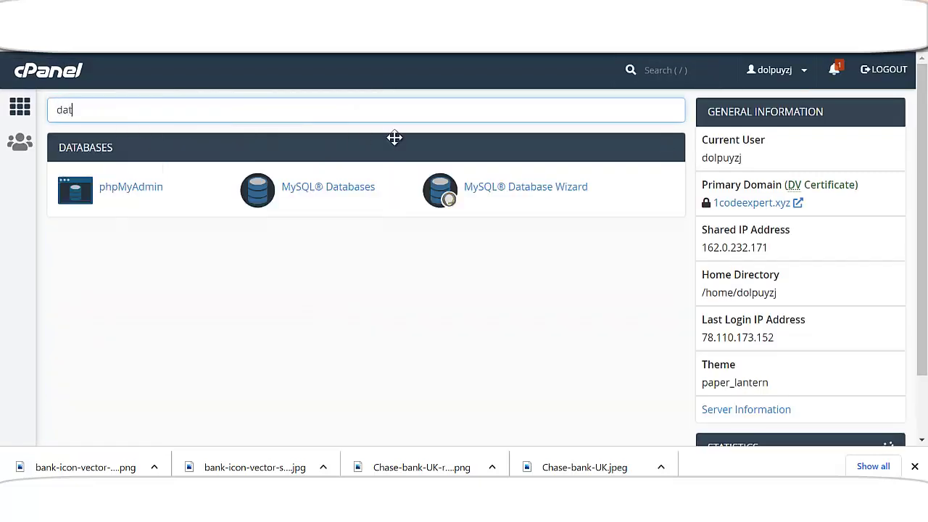
pyautogui.click(552, 196)
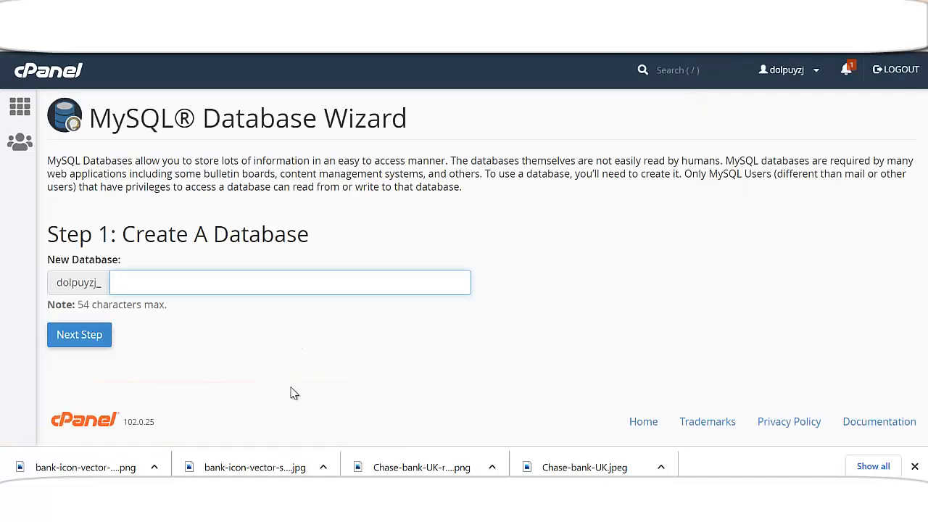
# - Enter chesedb as the new database name and continue to the next step
pyautogui.click(181, 285)
pyautogui.write('chesedb')
pyautogui.click(68, 334)
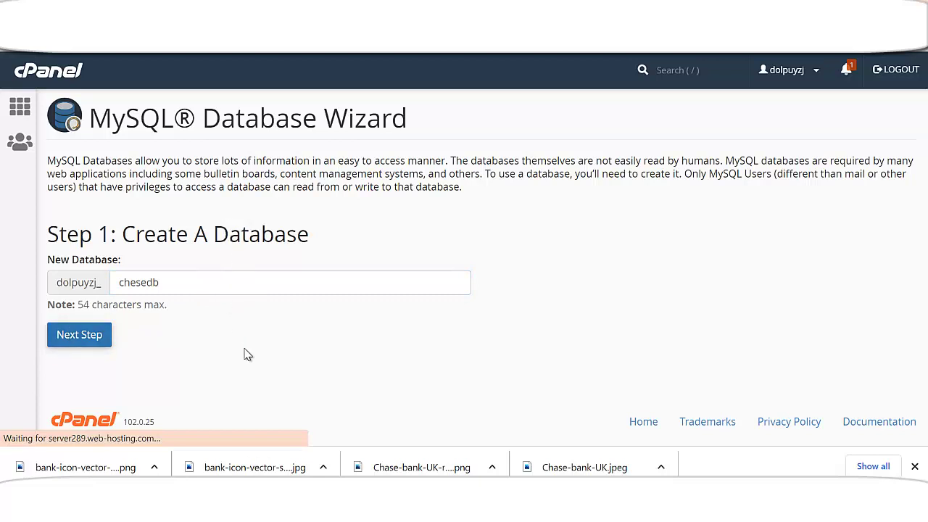
# - Enter username chesuser, then generate and copy a new random password
pyautogui.write('c')
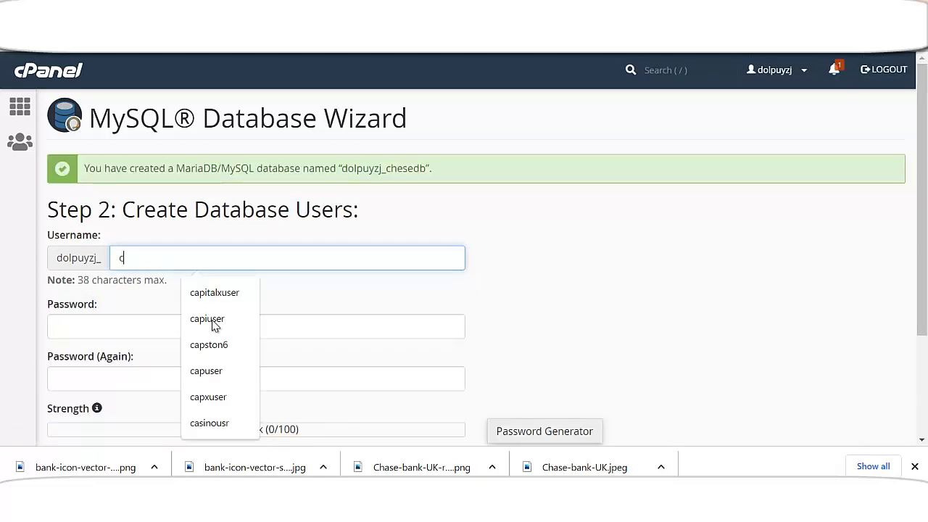
pyautogui.write('hesus')
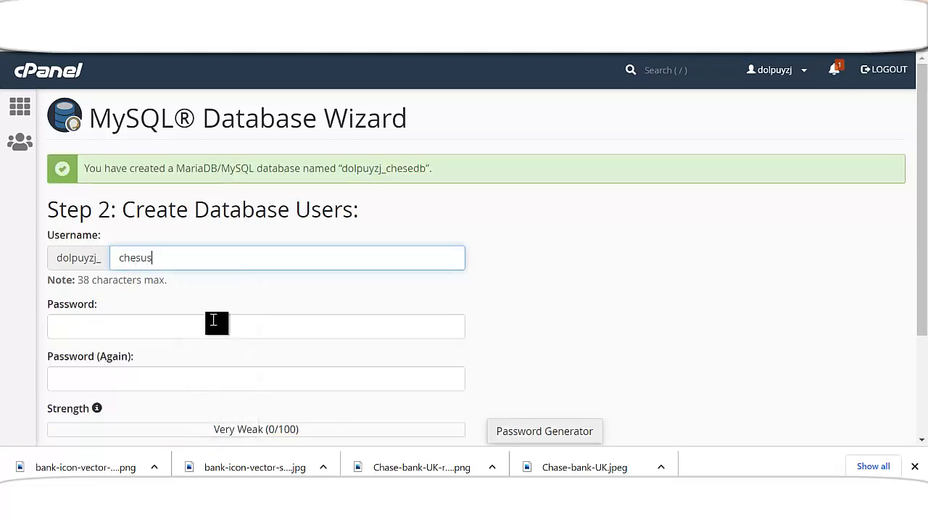
pyautogui.write('er')
pyautogui.scroll(-2, 280, 212)
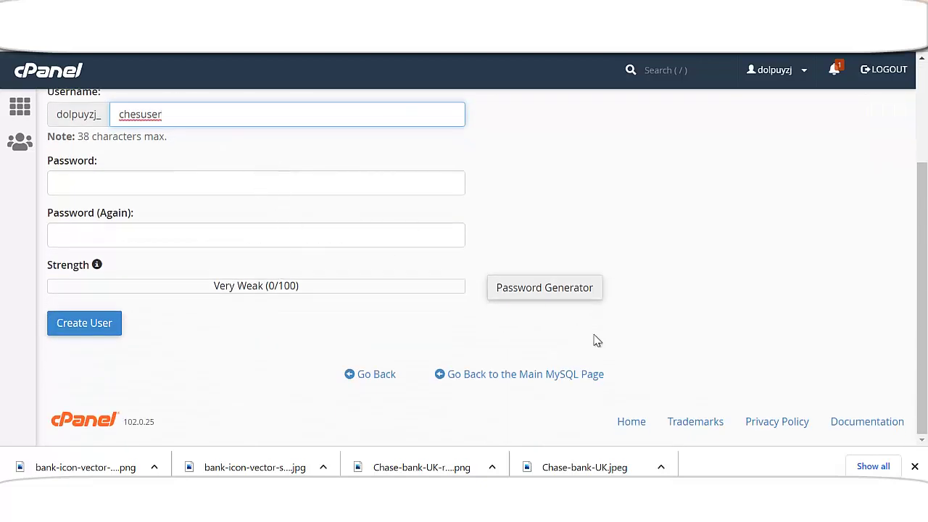
pyautogui.click(552, 298)
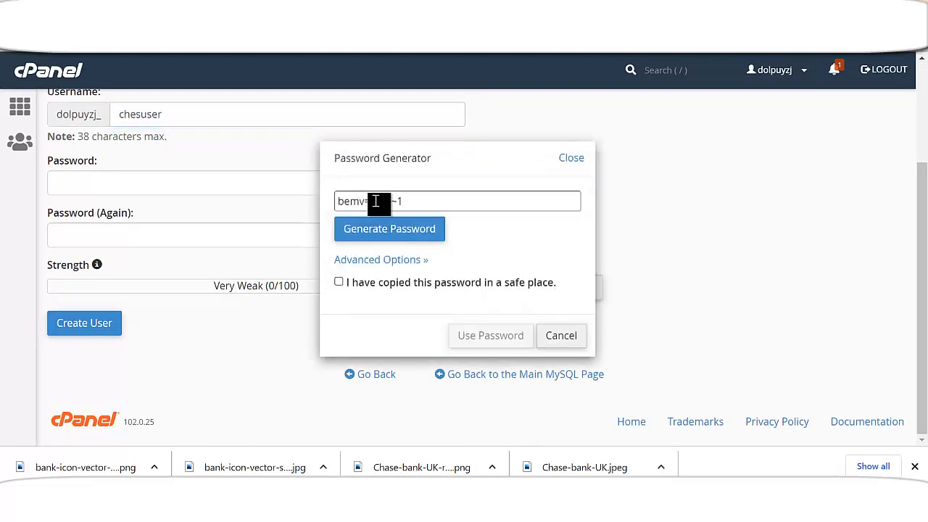
pyautogui.click(405, 236)
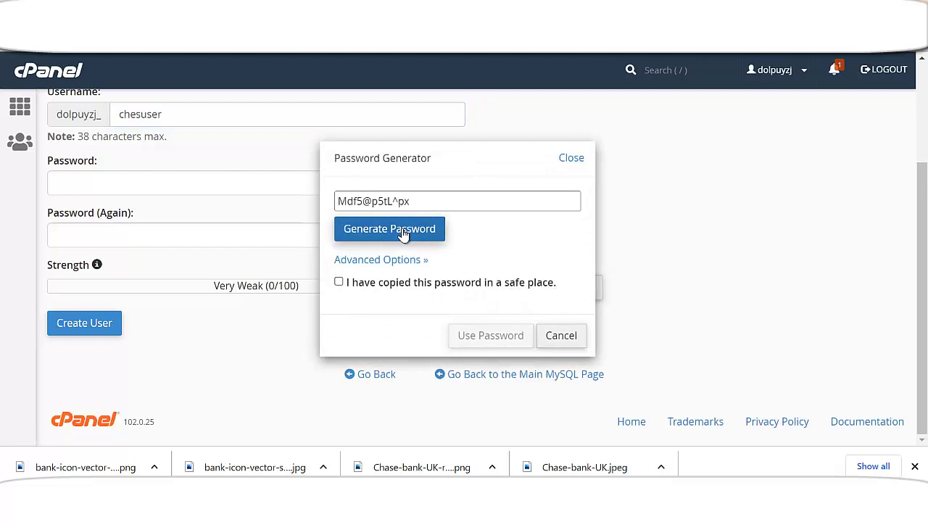
pyautogui.doubleClick(402, 203)
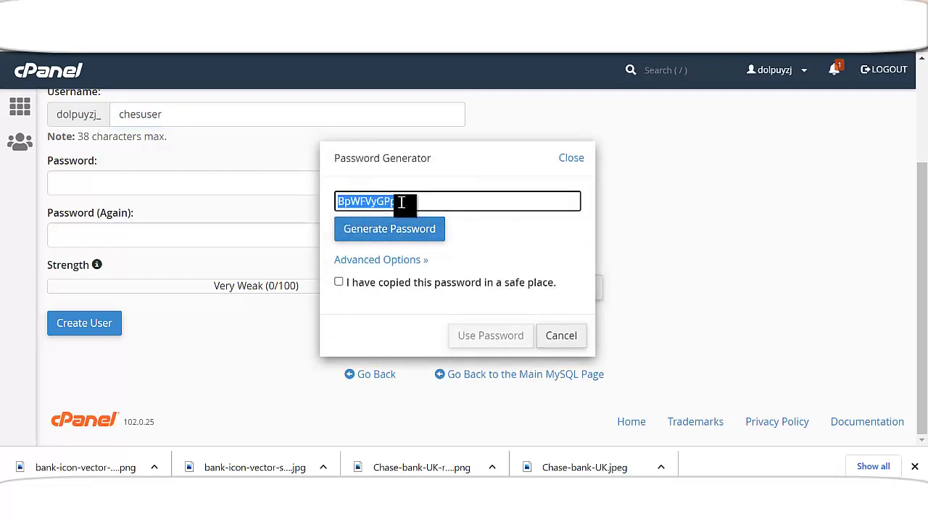
# - Confirm the password was copied, apply it to both fields, and launch Notepad to store it
pyautogui.click(340, 282)
pyautogui.click(504, 336)
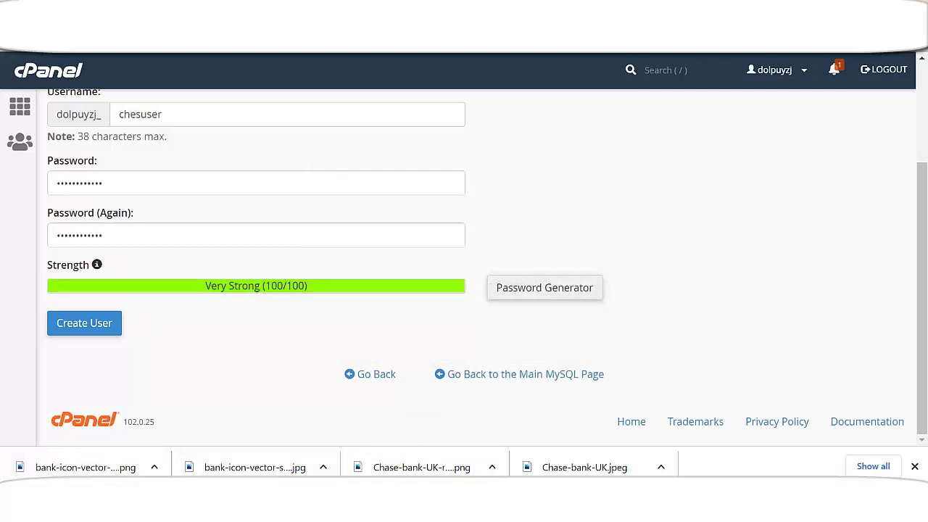
pyautogui.press('super')
pyautogui.click(233, 181)
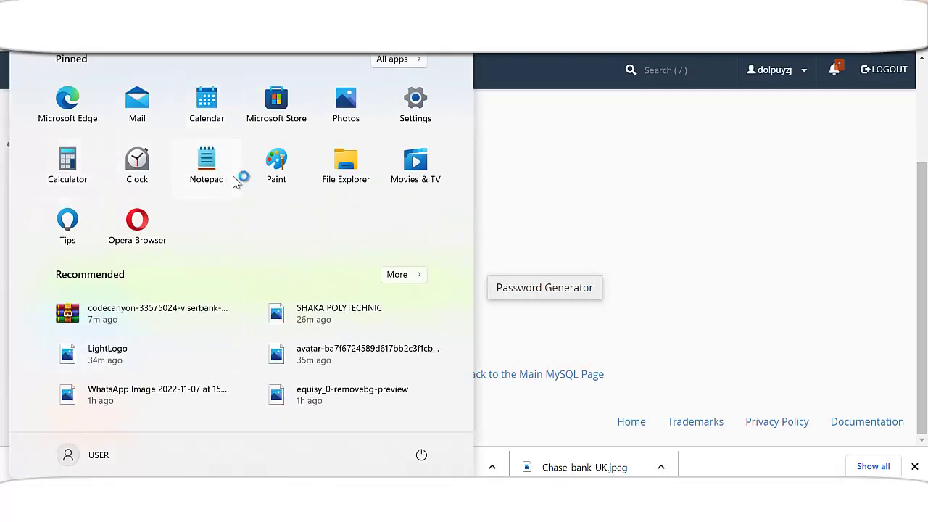
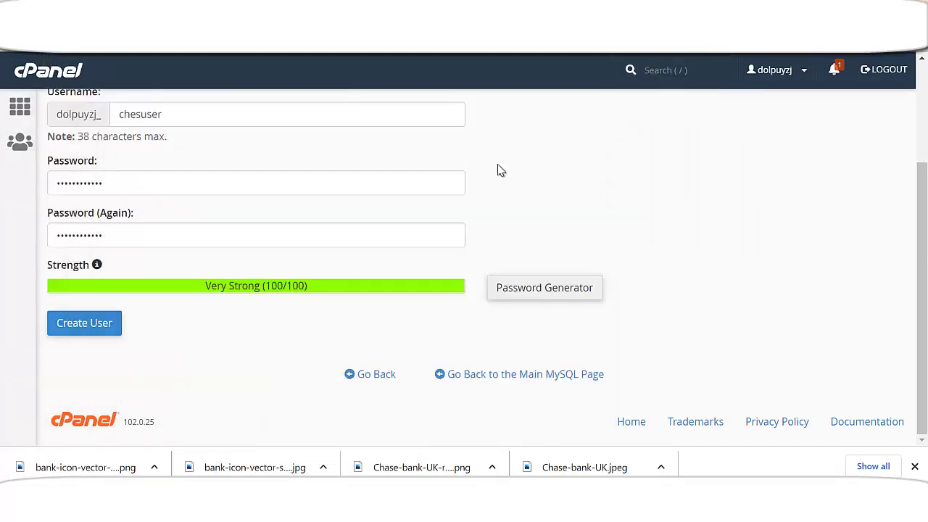
# - Create the MySQL user, select its user and database names, and switch to the Notepad credentials
pyautogui.click(105, 328)
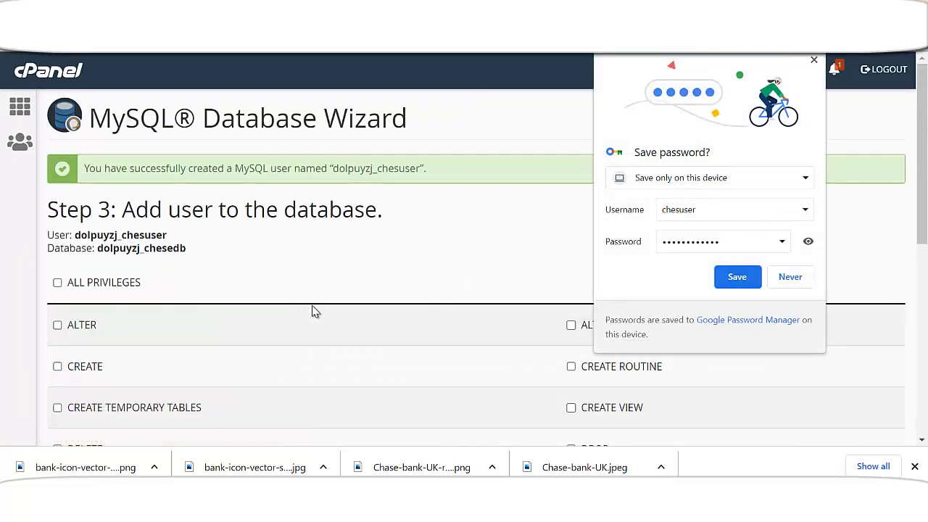
pyautogui.moveTo(47, 234); pyautogui.dragTo(187, 250)
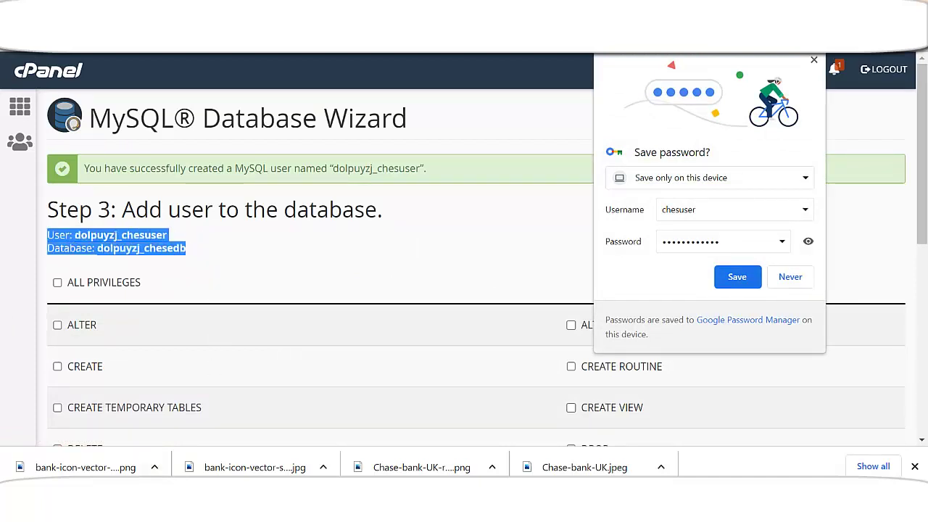
pyautogui.click(466, 395)
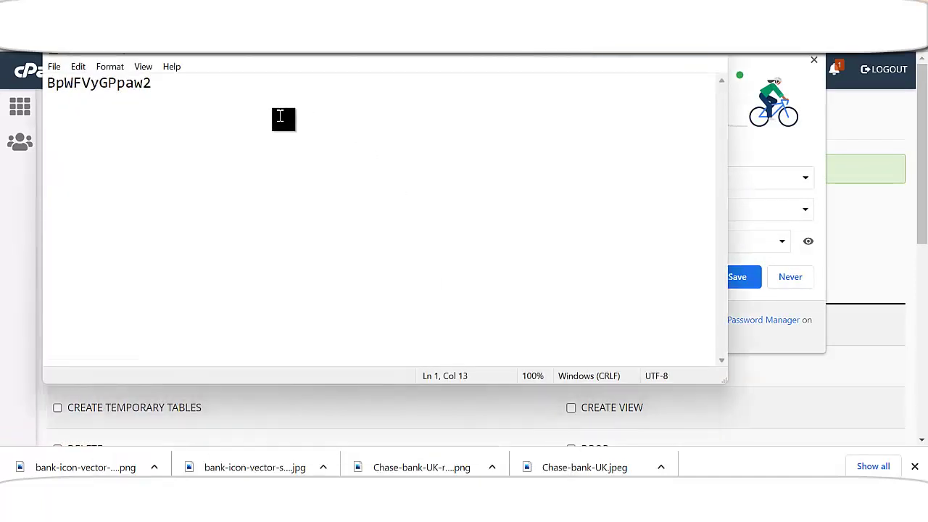
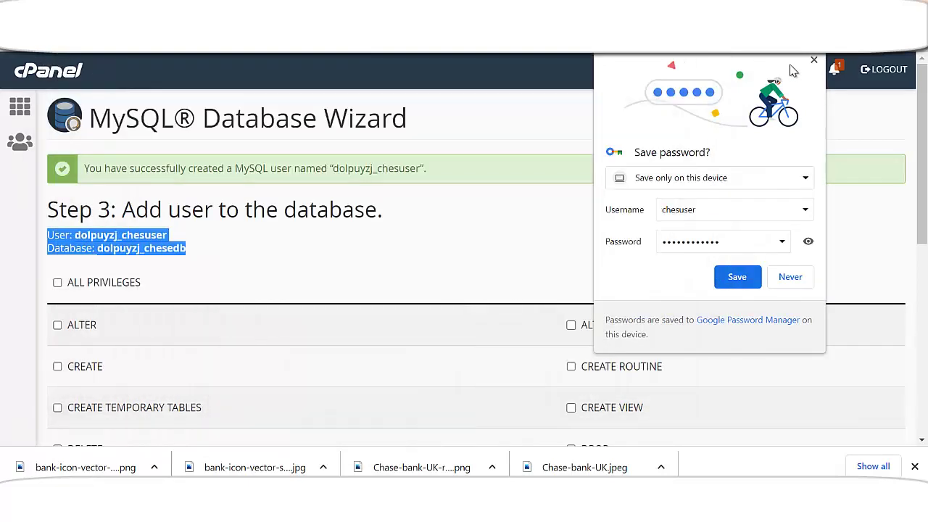
# - Dismiss the save-password prompt, then grant the new MySQL user ALL PRIVILEGES on the database and submit
pyautogui.click(813, 63)
pyautogui.scroll(-1, 119, 231)
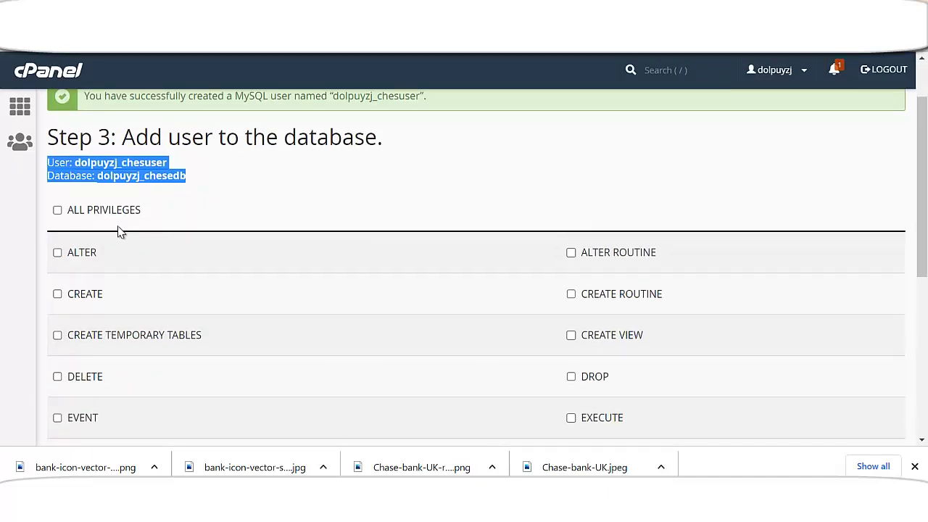
pyautogui.click(58, 210)
pyautogui.scroll(-3, 94, 261)
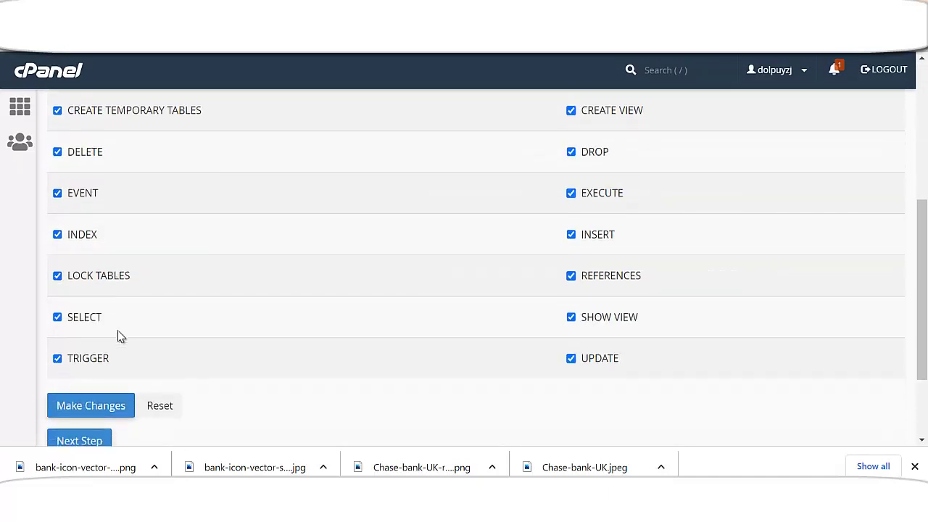
pyautogui.scroll(-2, 102, 341)
pyautogui.click(85, 328)
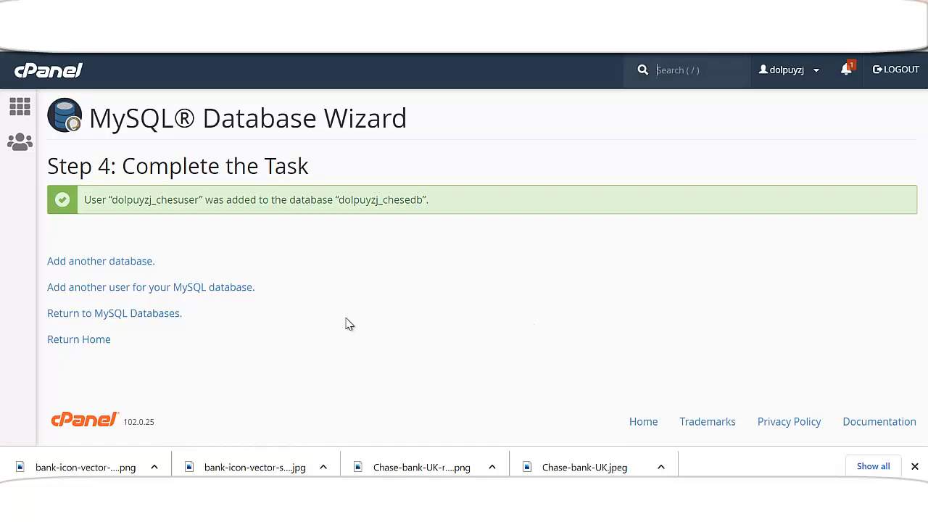
# - Go from the wizard's Step 4 confirmation to the installer page with the Database Details fields
pyautogui.click(20, 110)
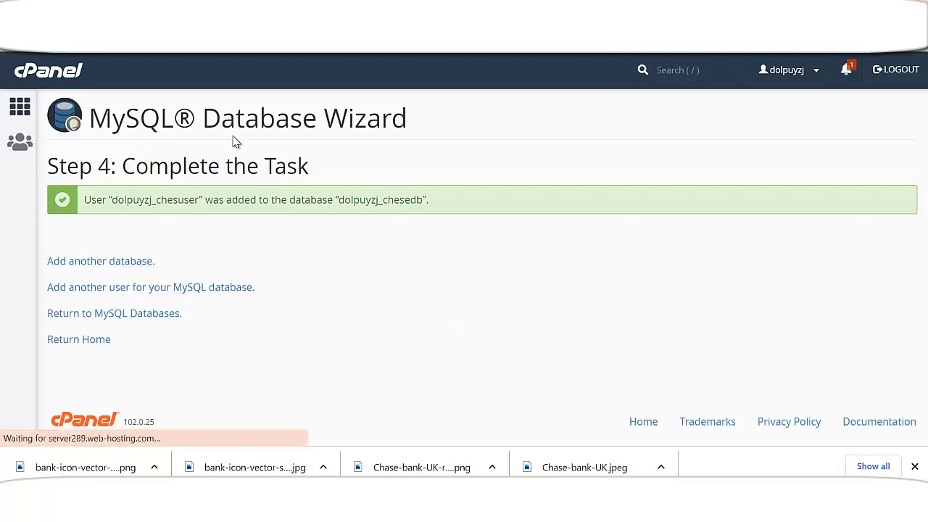
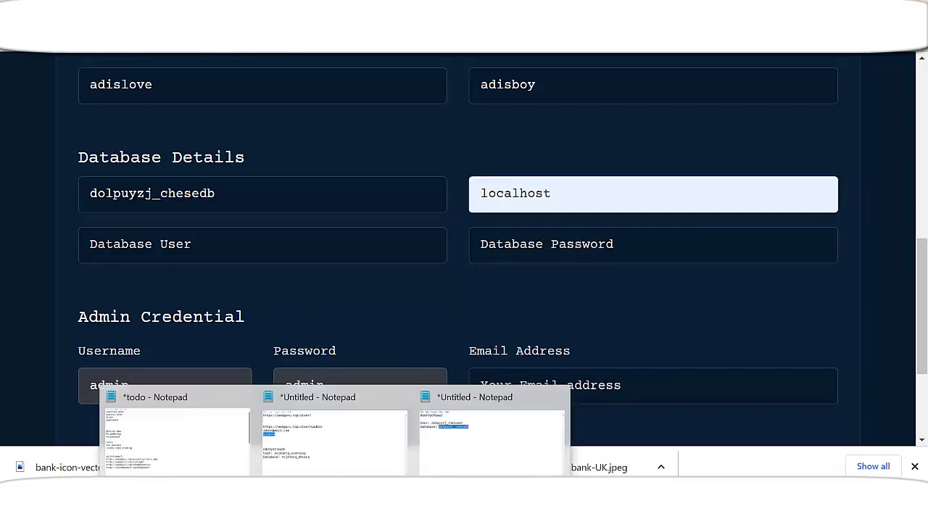
# - Bring the Notepad notes forward and select the database user name on the User line
pyautogui.click(470, 457)
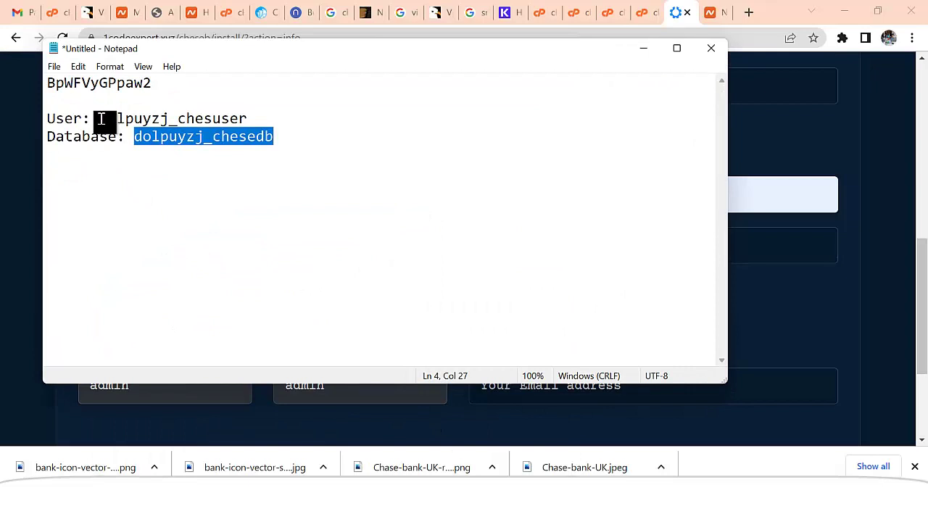
pyautogui.moveTo(100, 118); pyautogui.dragTo(244, 114)
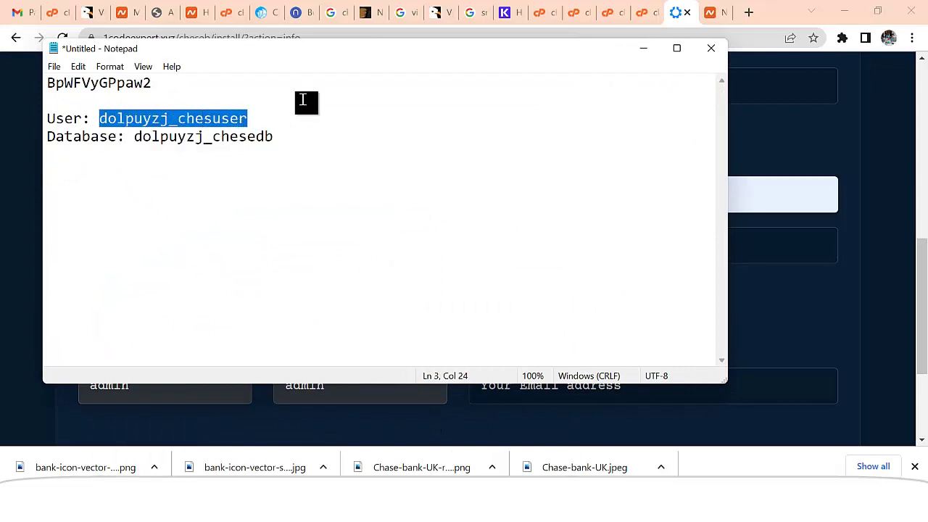
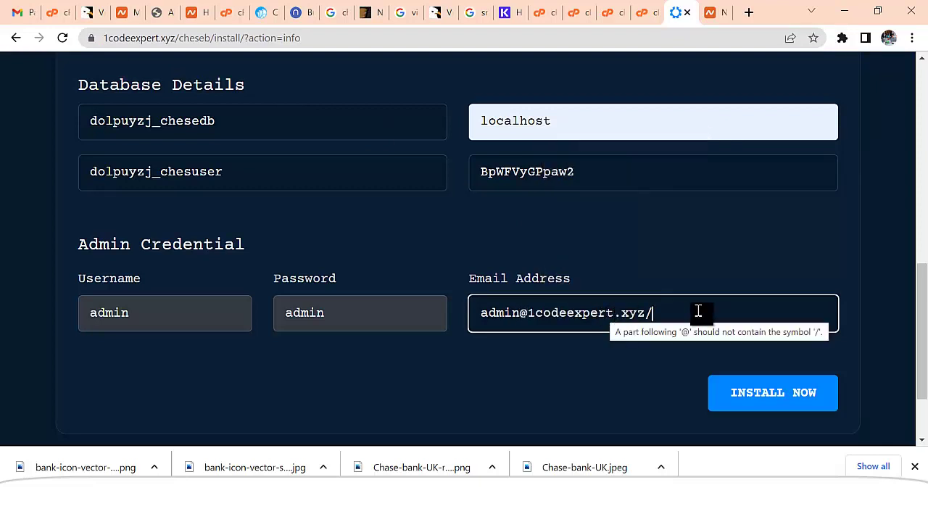
# - Delete the stray trailing '/' from the admin Email Address field so the address validates
pyautogui.press('BackSpace')
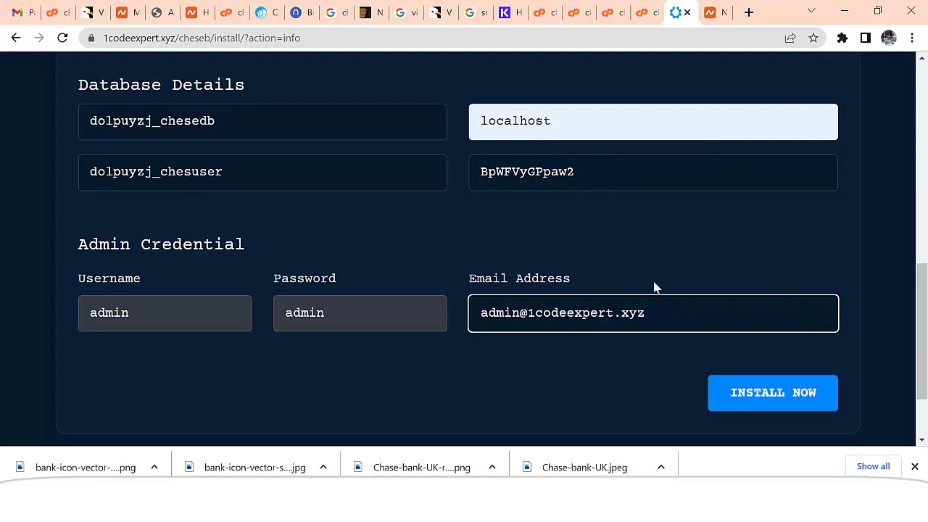
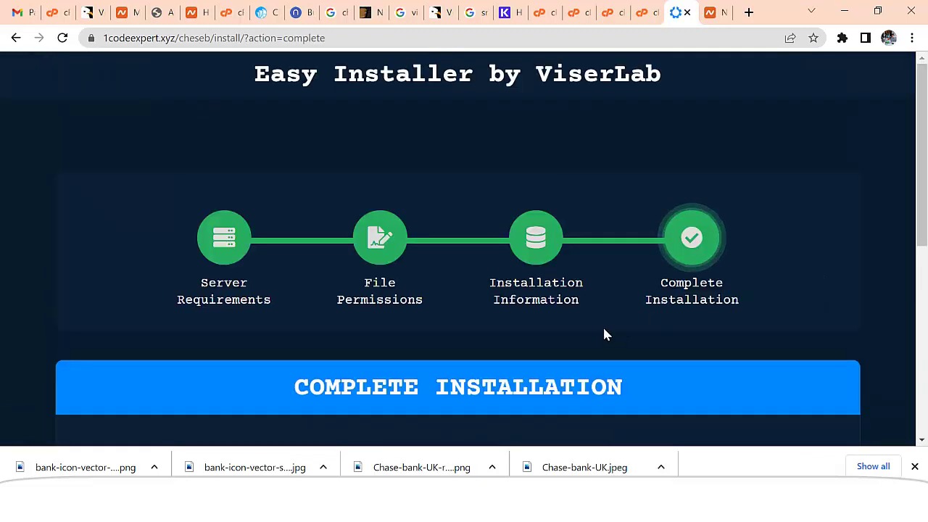
# - Open the installed website via GO TO WEBSITE in a new browser tab
pyautogui.scroll(-5, 603, 325)
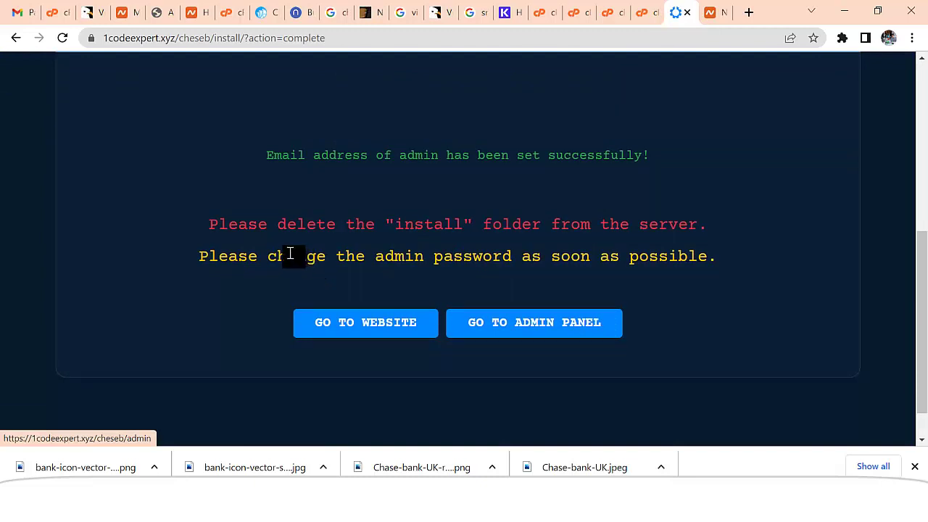
pyautogui.scroll(-1, 686, 244)
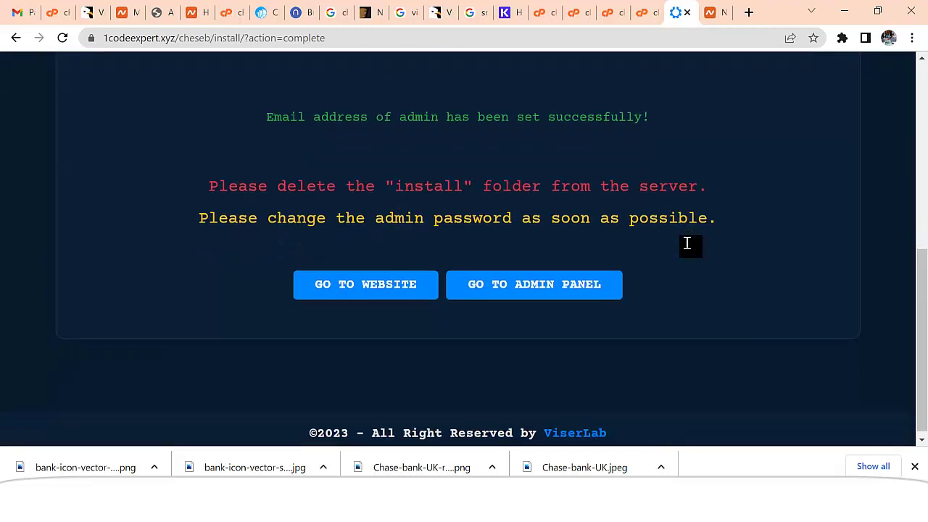
pyautogui.rightClick(387, 279)
pyautogui.click(420, 292)
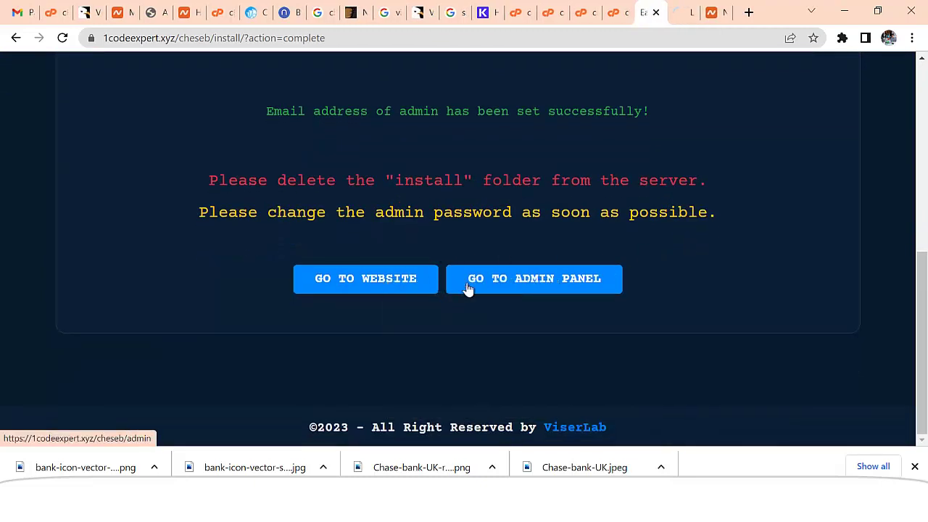
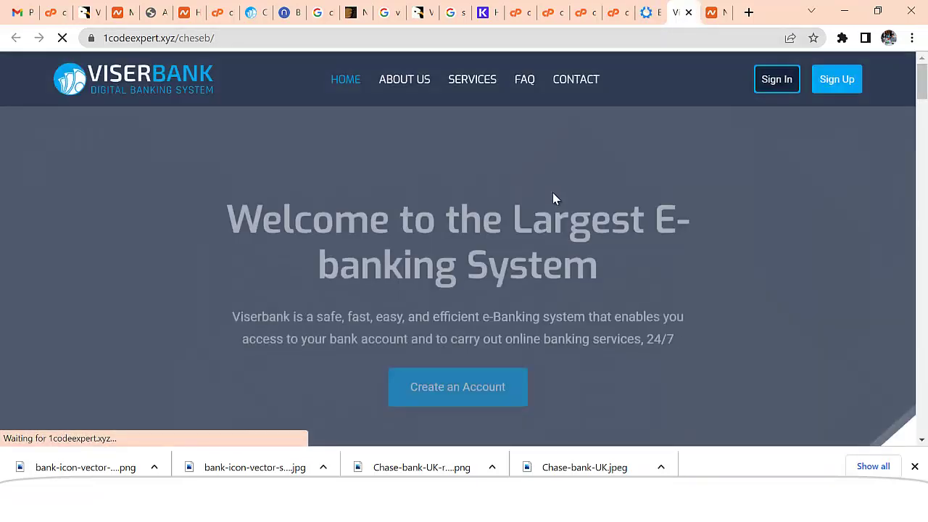
# - Look over the installed ViserBank homepage and accept its cookie notice
pyautogui.scroll(-1, 551, 233)
pyautogui.scroll(-3, 578, 298)
pyautogui.scroll(4, 576, 290)
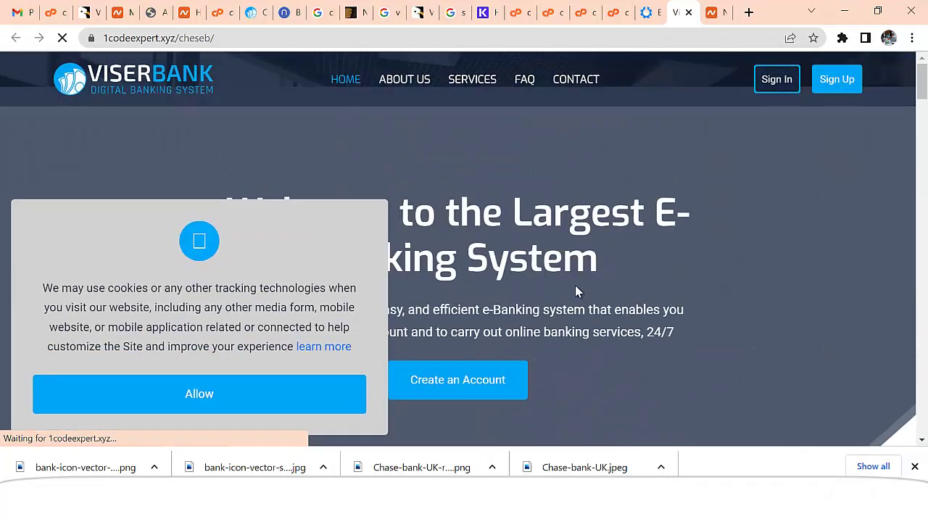
pyautogui.scroll(-3, 528, 259)
pyautogui.scroll(3, 526, 263)
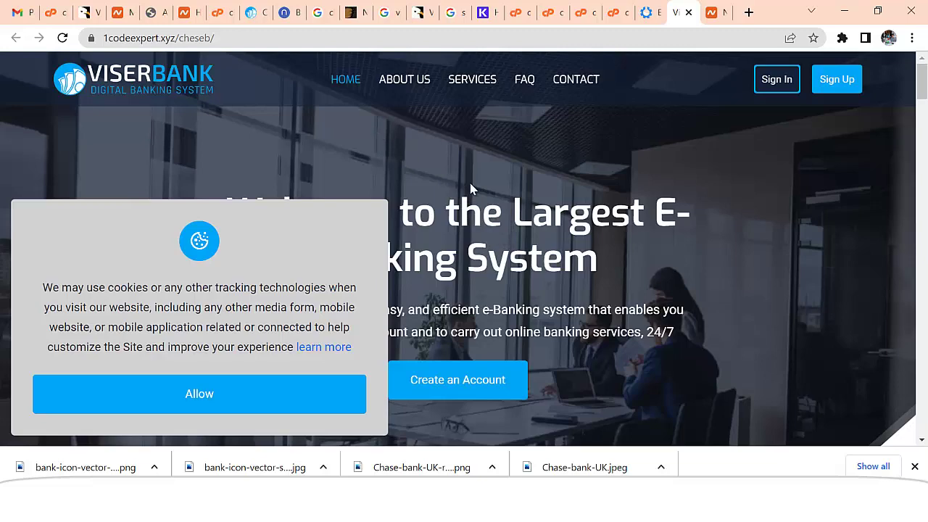
pyautogui.click(278, 389)
pyautogui.scroll(-2, 580, 290)
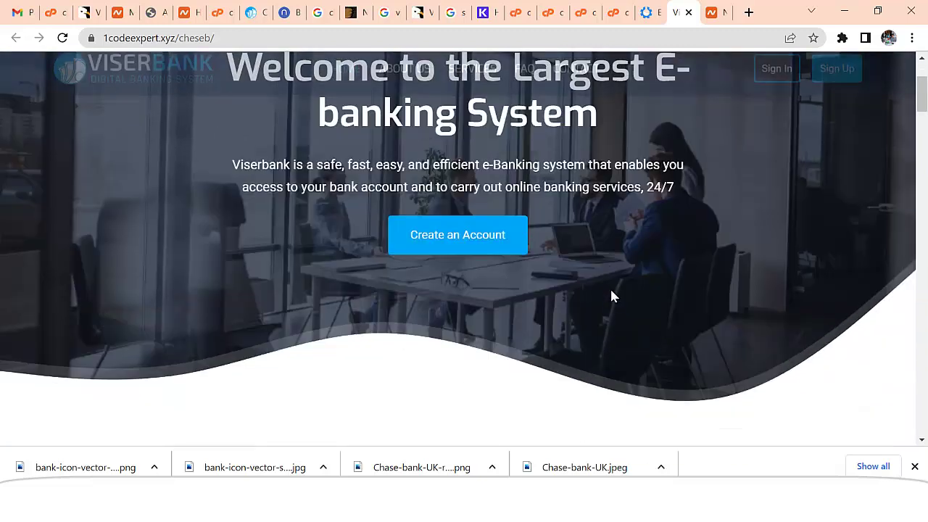
pyautogui.scroll(-4, 612, 296)
pyautogui.scroll(6, 607, 315)
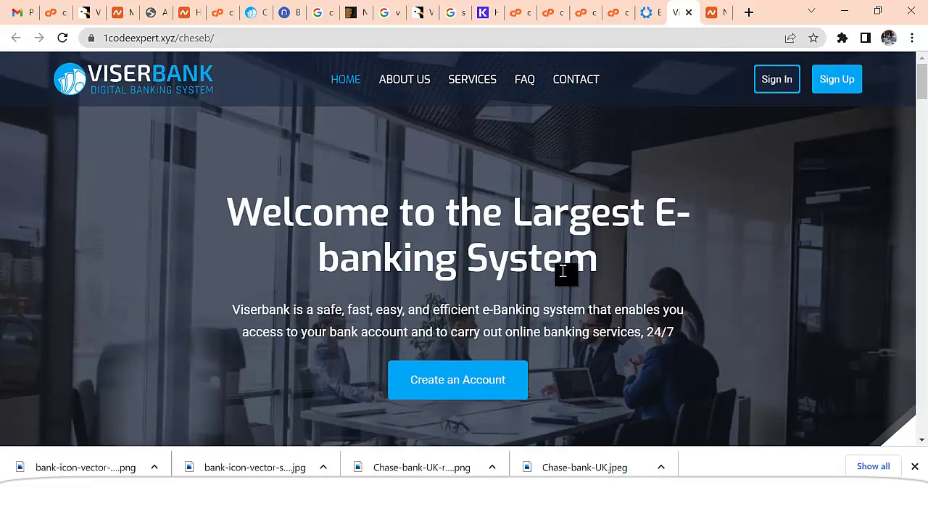
# - From the install-complete page, go to the ViserBank admin login page at /admin
pyautogui.click(645, 12)
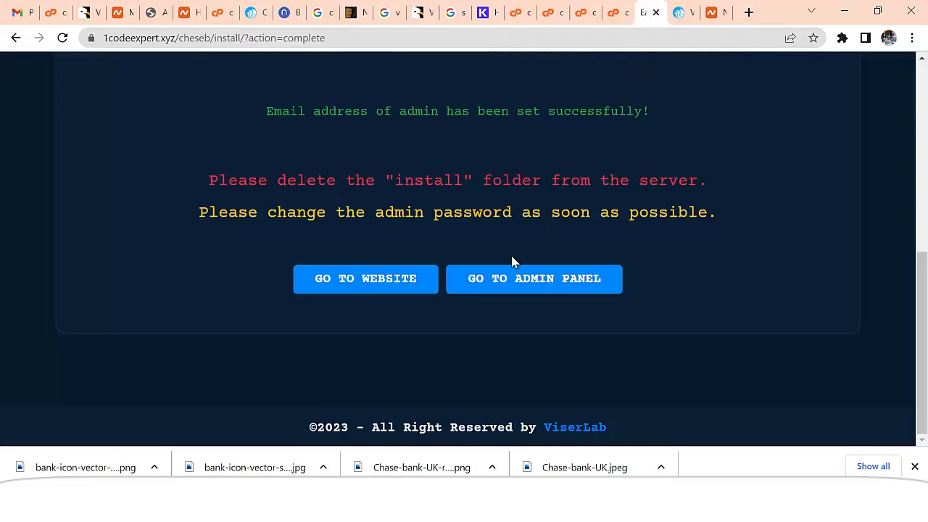
pyautogui.click(528, 288)
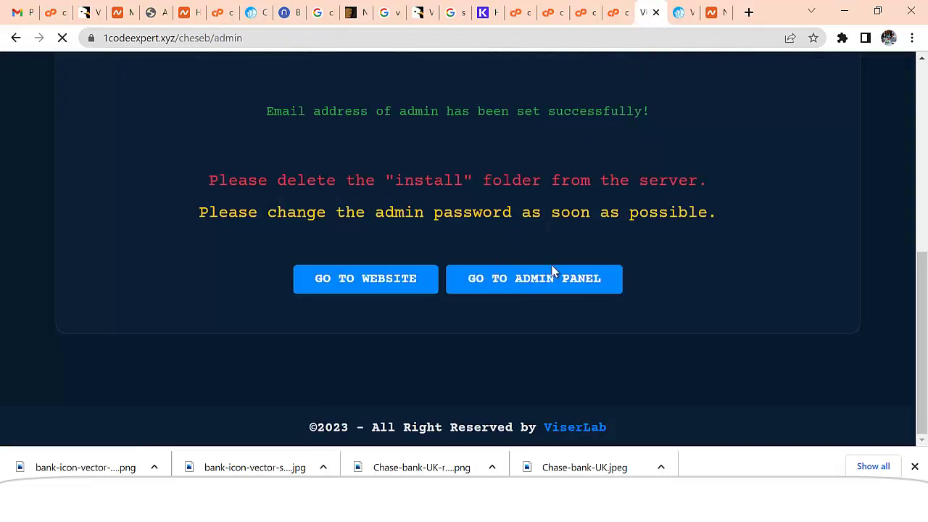
pyautogui.scroll(-2, 488, 287)
pyautogui.scroll(1, 414, 263)
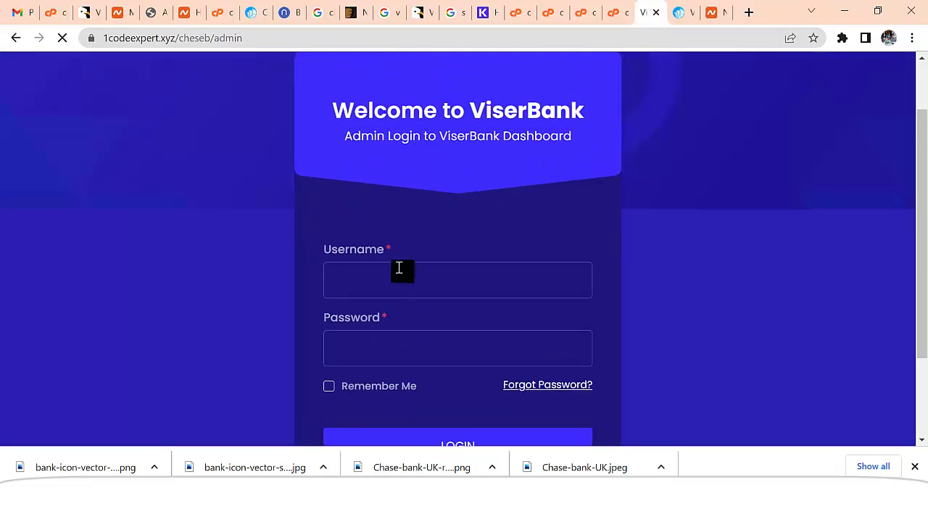
# - Fill in the admin username and password on the ViserBank login form
pyautogui.click(403, 279)
pyautogui.write('admin')
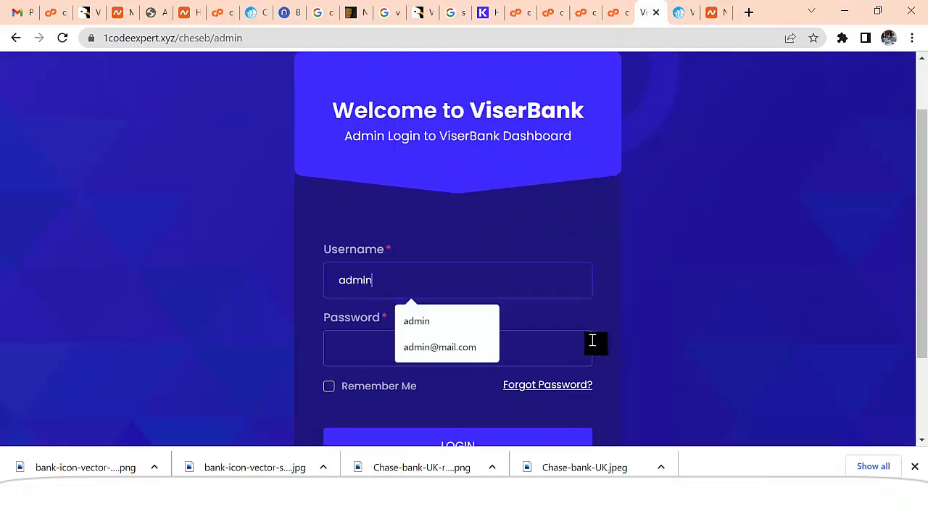
pyautogui.click(590, 341)
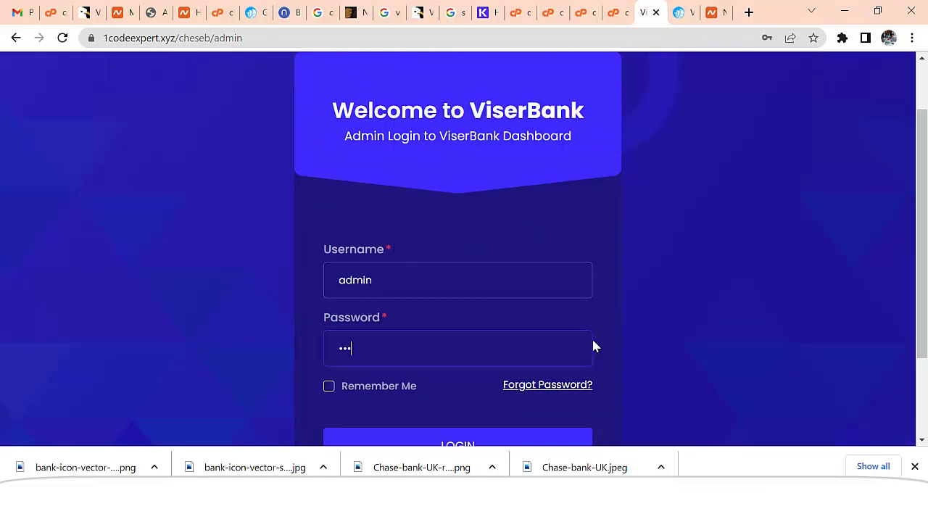
pyautogui.scroll(-2, 573, 362)
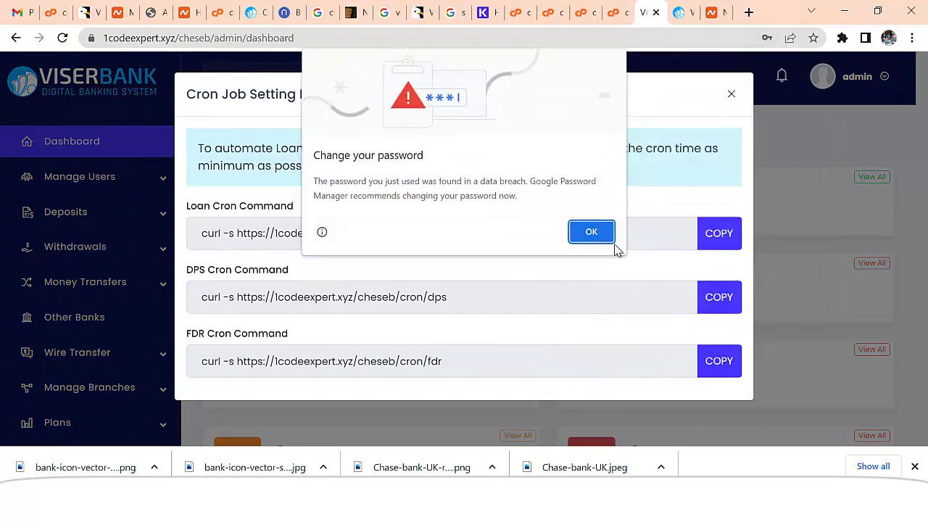
# - Dismiss Chrome's change-password warning and decline saving the password
pyautogui.click(605, 236)
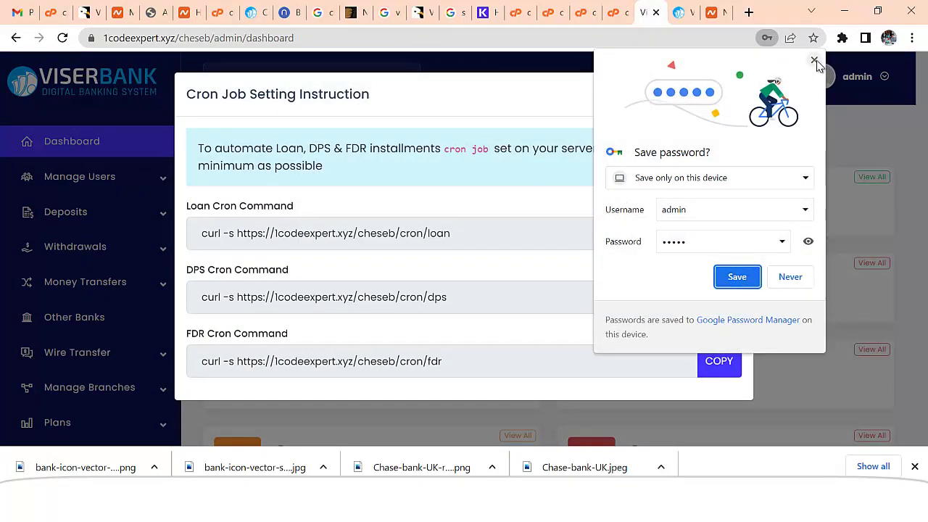
pyautogui.click(813, 59)
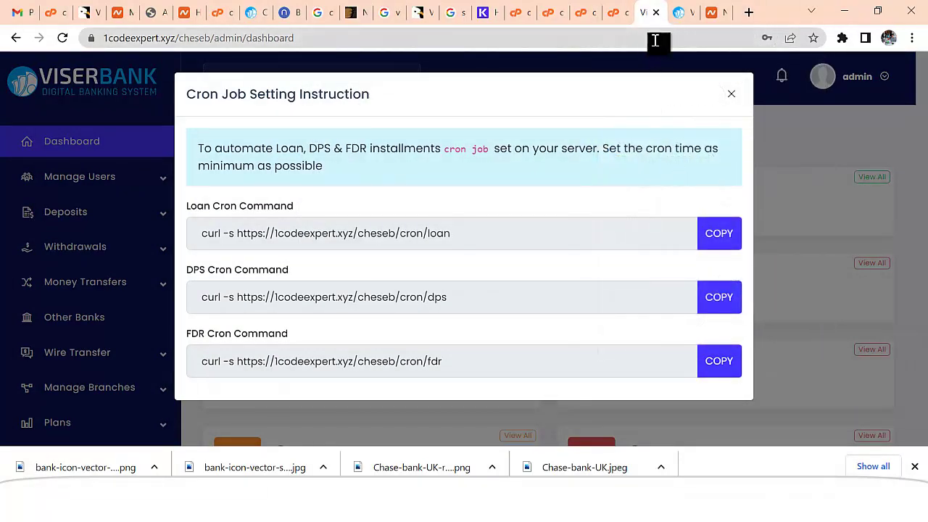
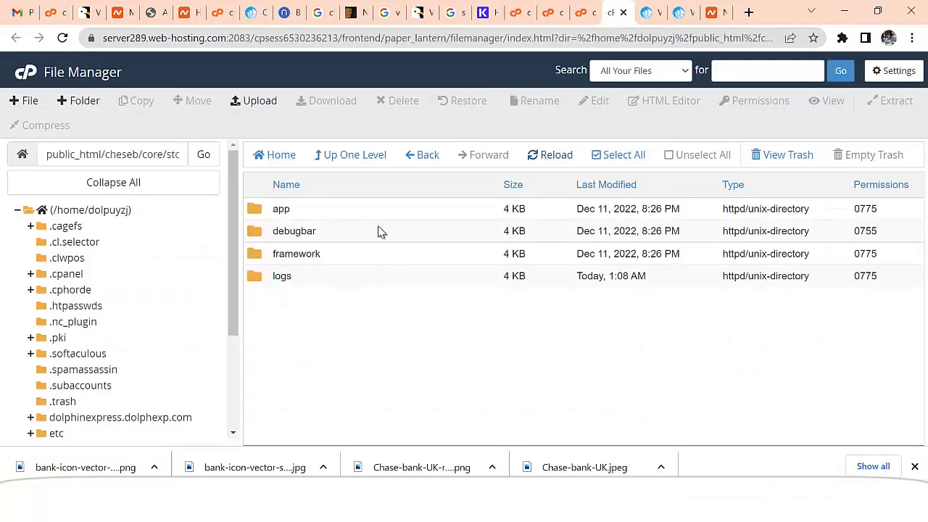
# - Go back from the storage subfolder to the public_html/cheseb/core folder listing
pyautogui.click(428, 156)
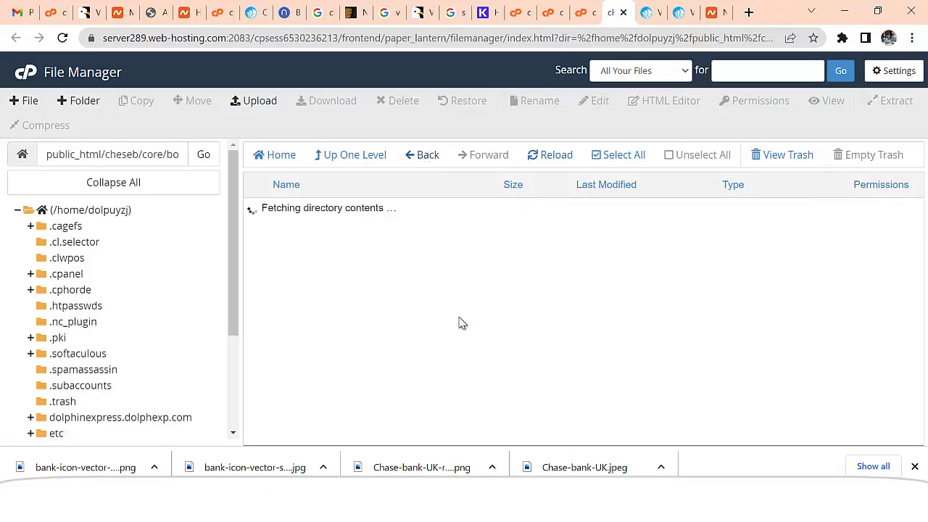
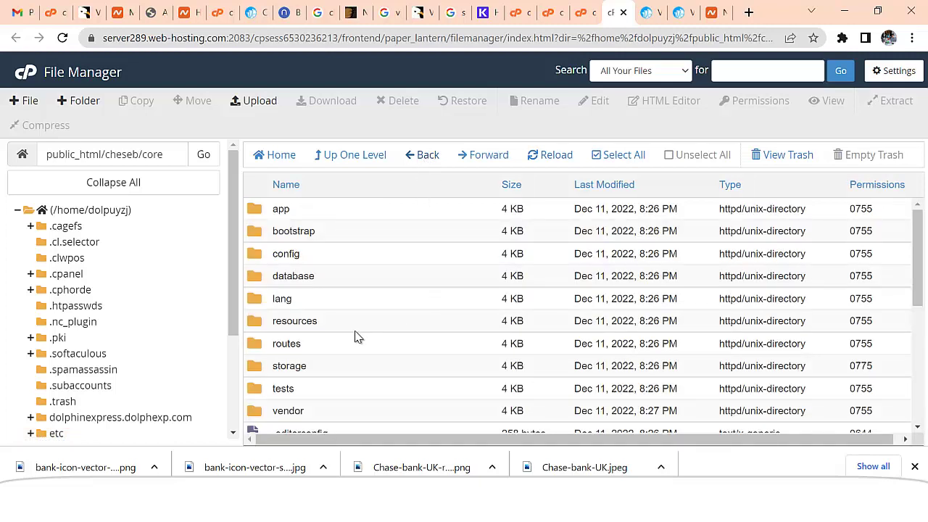
# - Scroll the left folder tree down and back up to locate public_html
pyautogui.scroll(-1, 355, 337)
pyautogui.scroll(1, 355, 337)
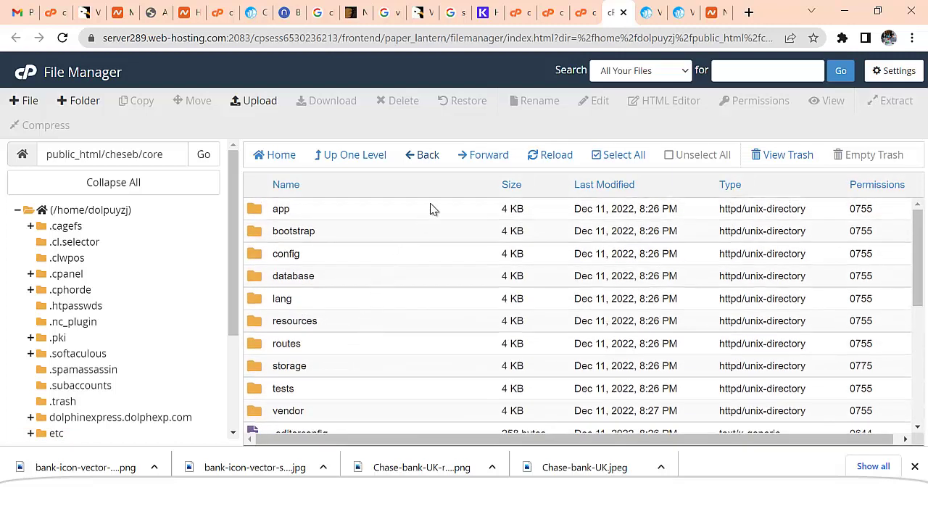
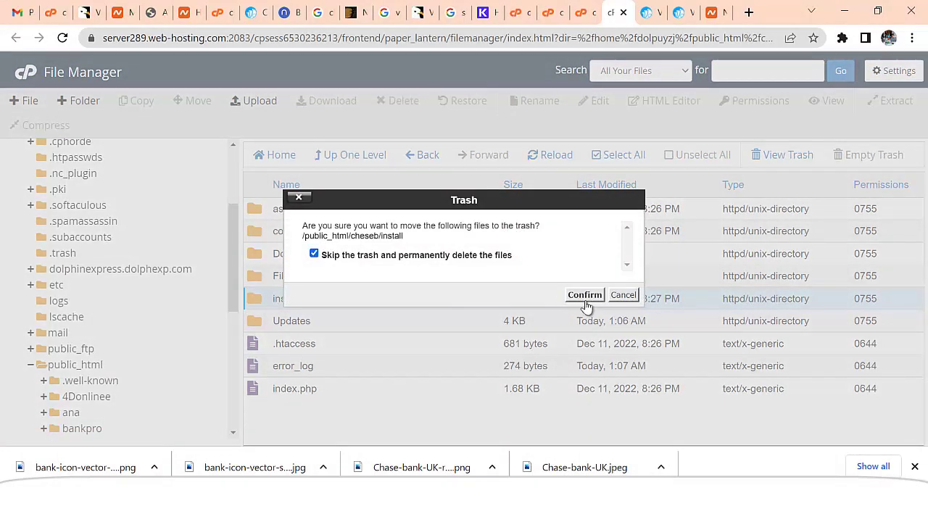
# - Confirm permanent deletion of the cheseb install folder, skipping the trash
pyautogui.click(585, 296)
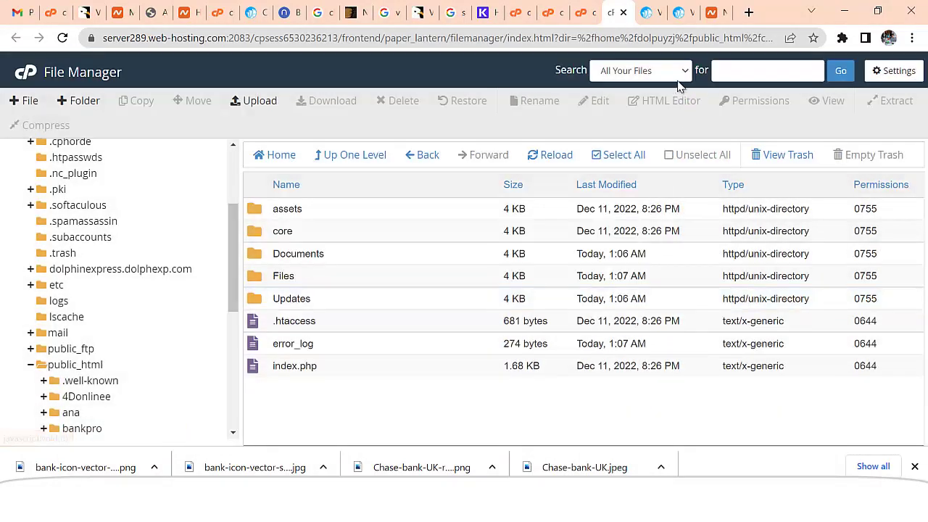
# - Close the Chise Bank admin tab and bring up the ViserBank public home page
pyautogui.click(255, 13)
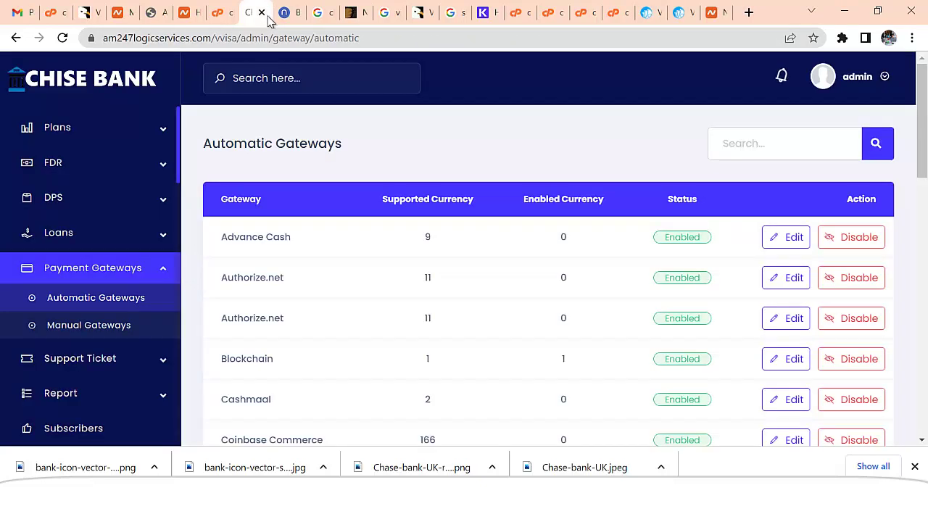
pyautogui.click(262, 12)
pyautogui.click(613, 14)
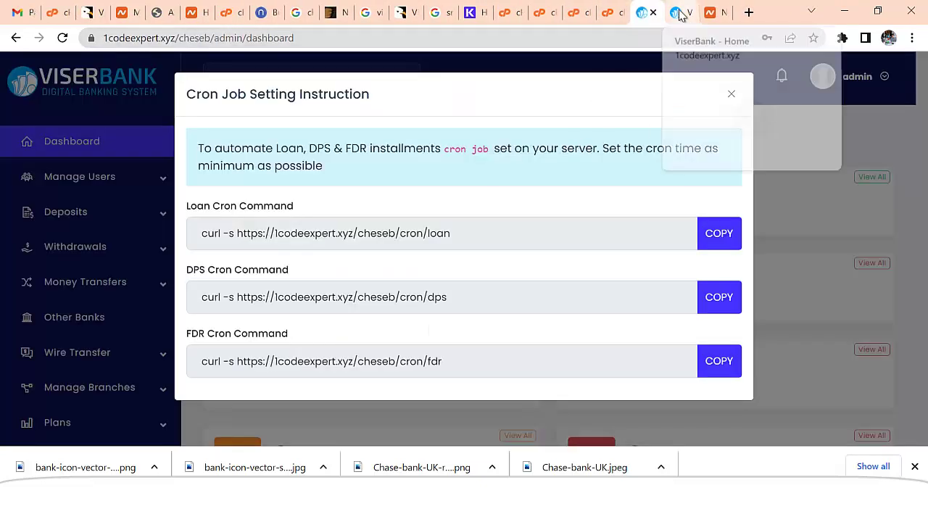
pyautogui.click(677, 13)
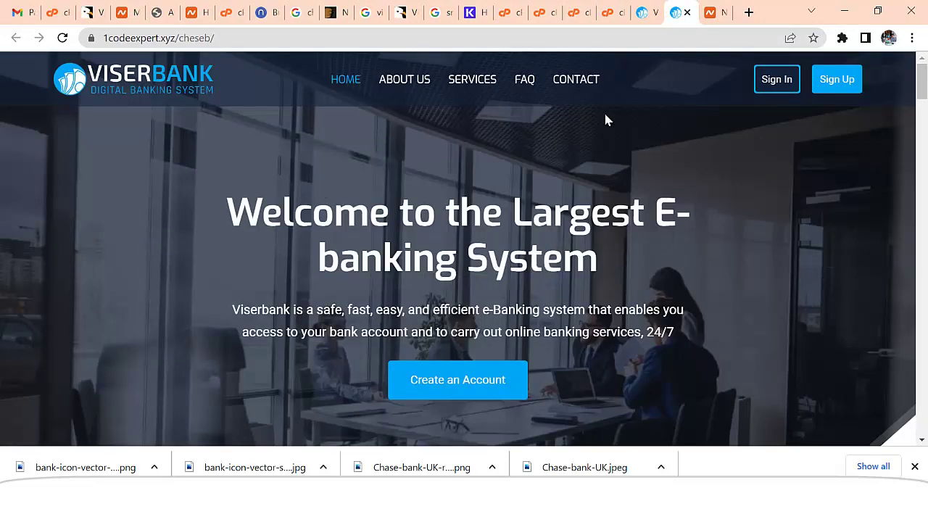
# - Review the home page down to the footer and back to the top, then return to the admin dashboard
pyautogui.scroll(-8, 570, 317)
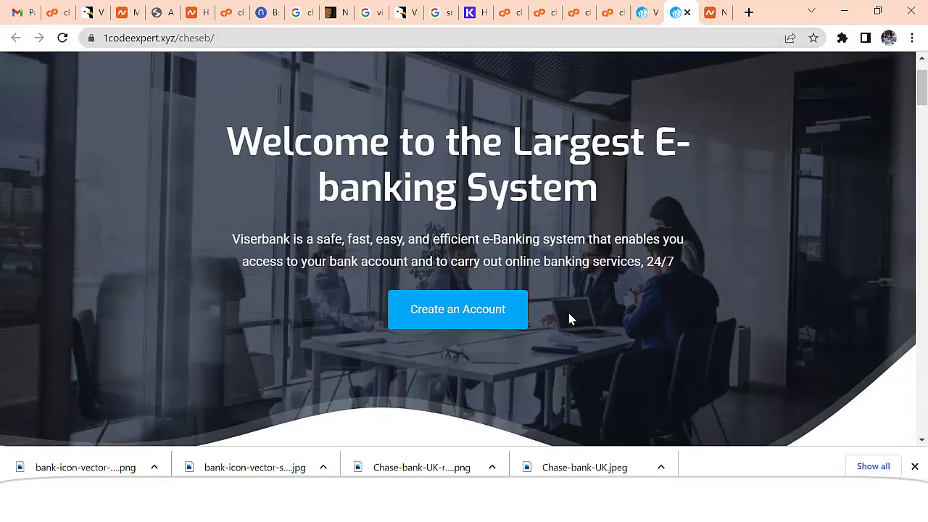
pyautogui.scroll(-15, 573, 316)
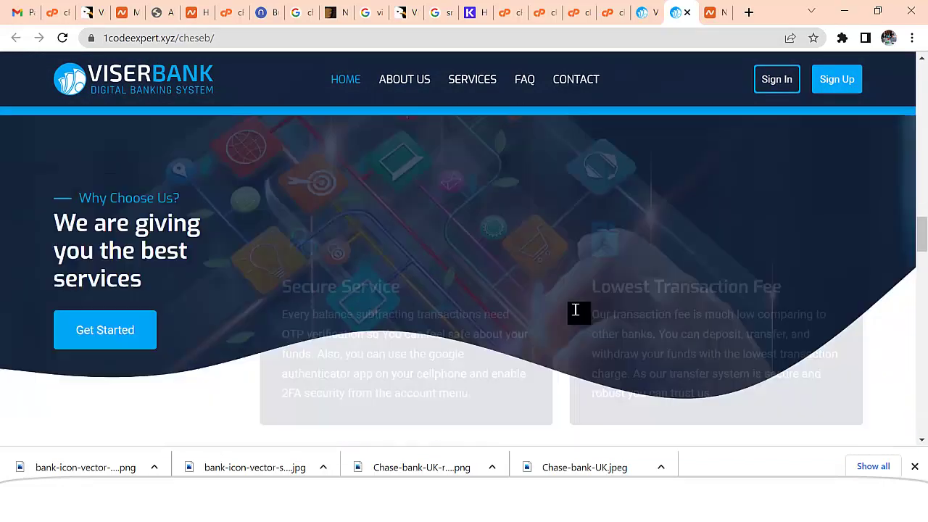
pyautogui.scroll(-12, 574, 311)
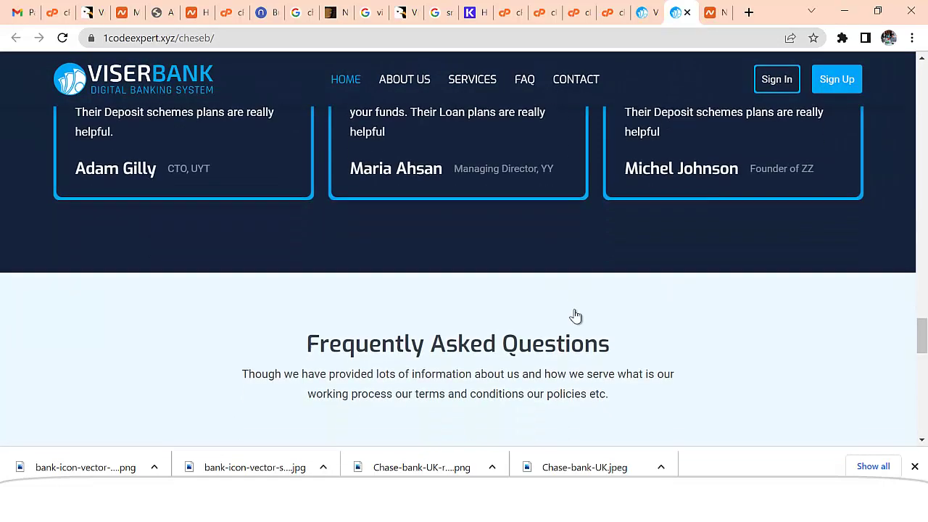
pyautogui.scroll(-8, 575, 315)
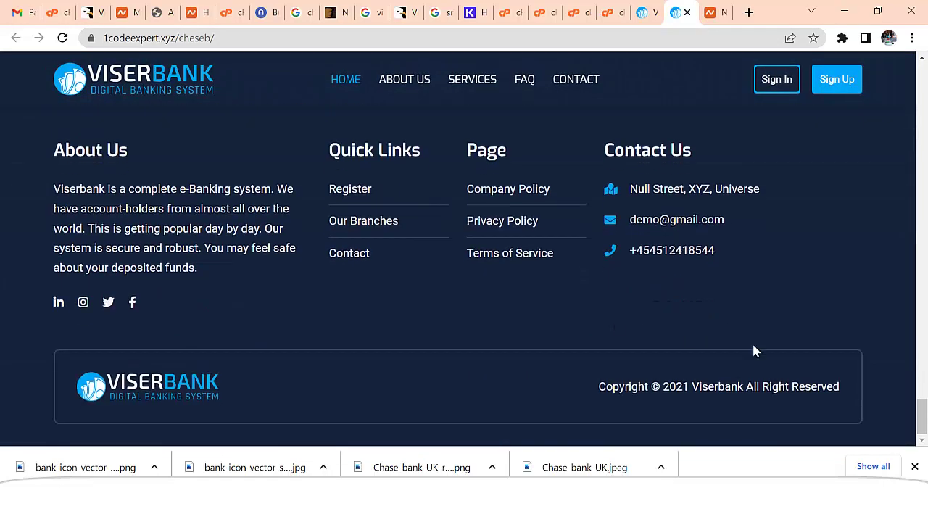
pyautogui.moveTo(922, 393); pyautogui.dragTo(800, 140)
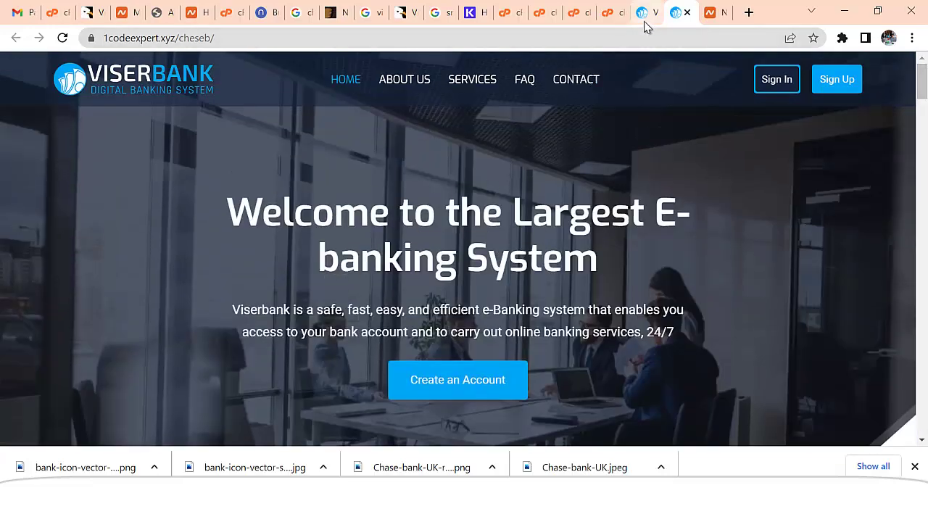
pyautogui.click(642, 18)
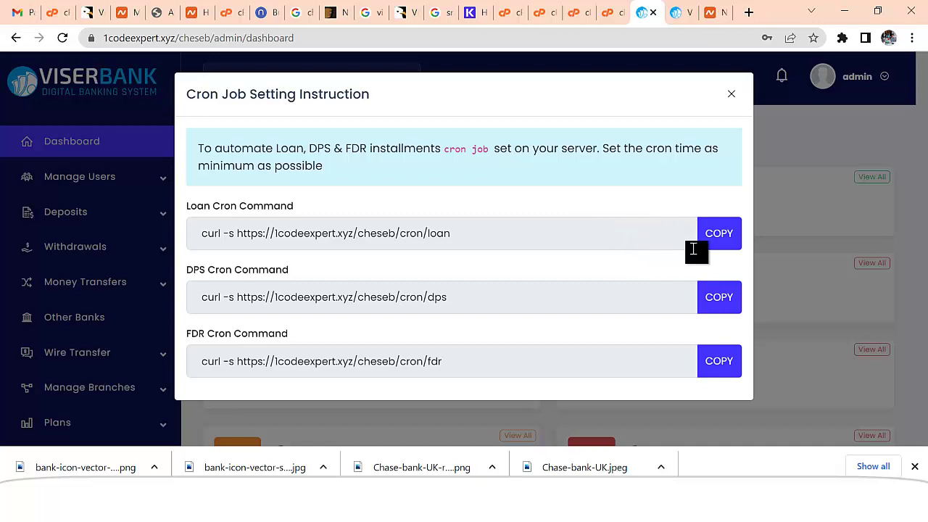
# - Copy the Loan Cron Command, then find 'cron' in cPanel and open Cron Jobs
pyautogui.click(721, 237)
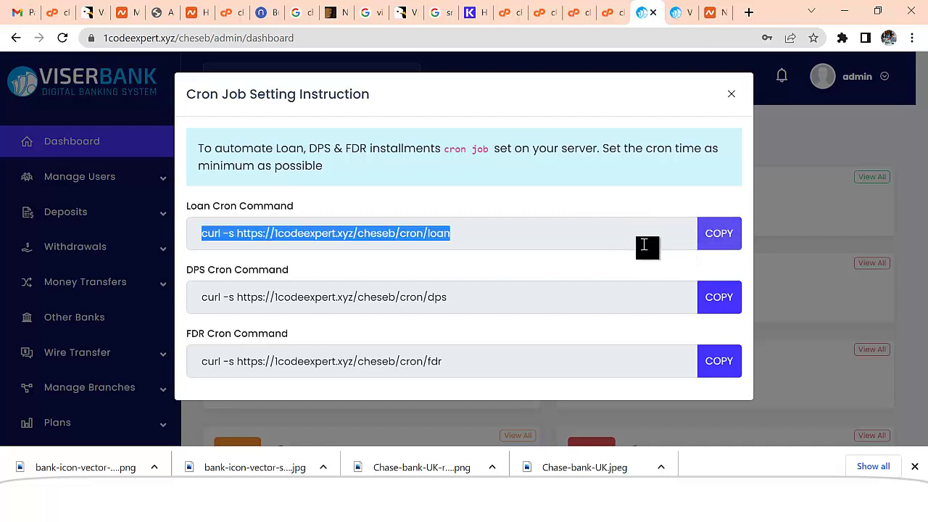
pyautogui.click(580, 20)
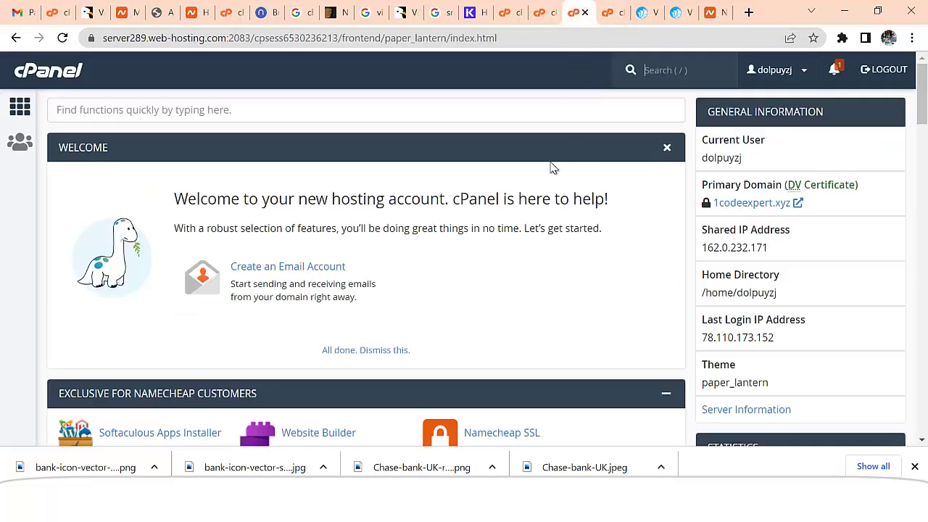
pyautogui.click(240, 113)
pyautogui.write('cr')
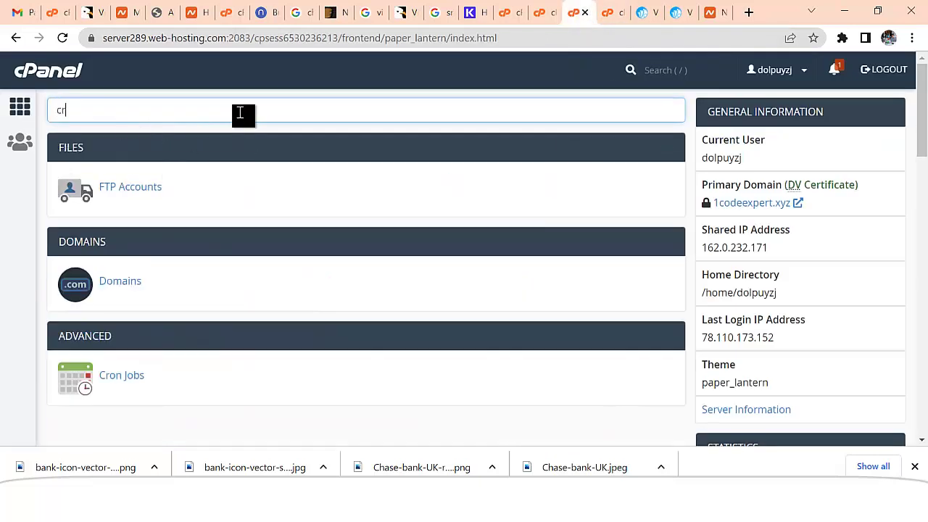
pyautogui.write('on')
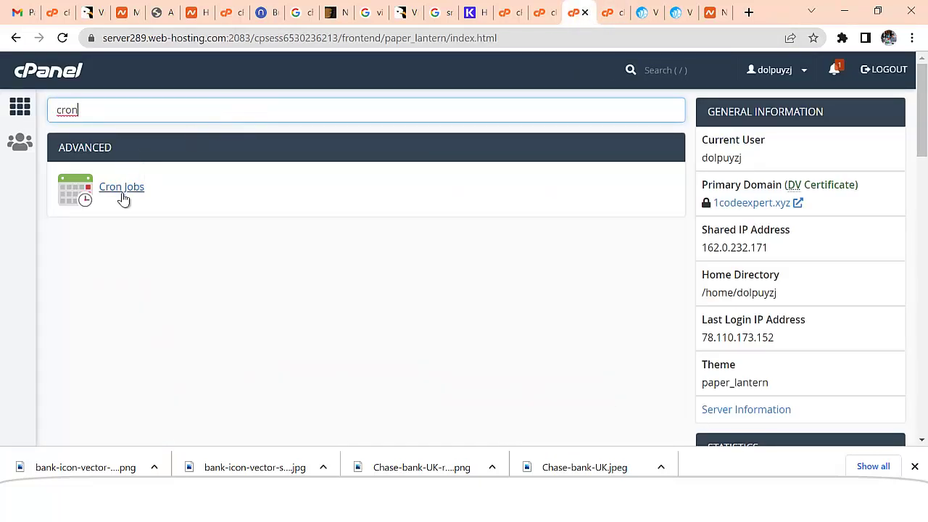
pyautogui.click(122, 188)
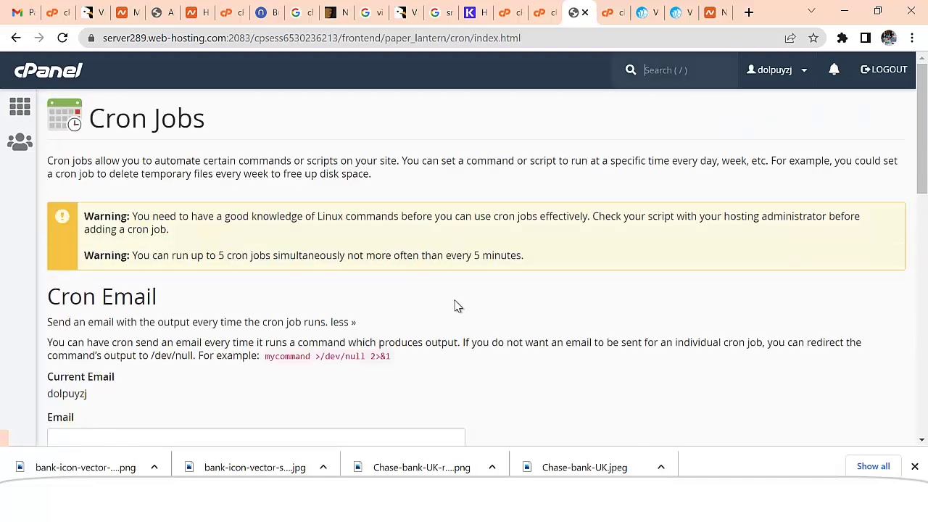
# - Schedule the new cron job hourly at minute :00 (0), giving 0 * * * *
pyautogui.scroll(-4, 411, 305)
pyautogui.scroll(-2, 227, 272)
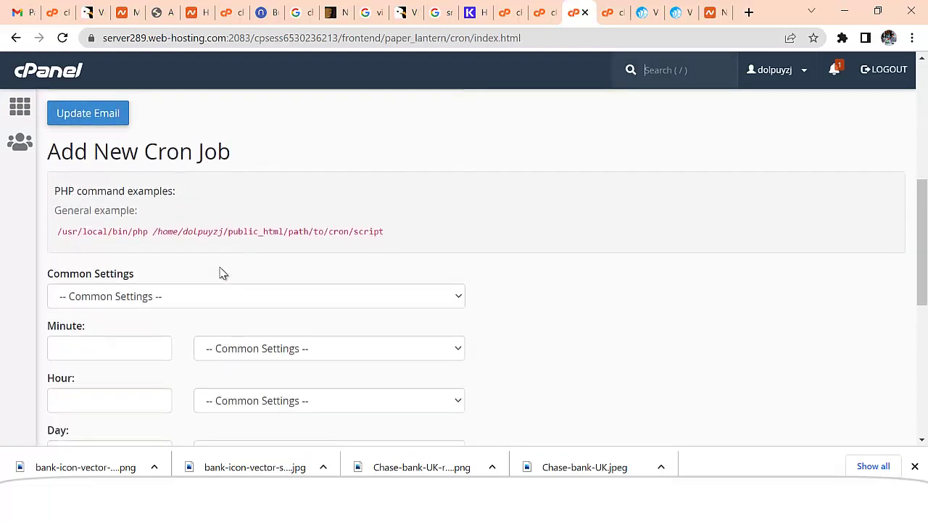
pyautogui.click(123, 230)
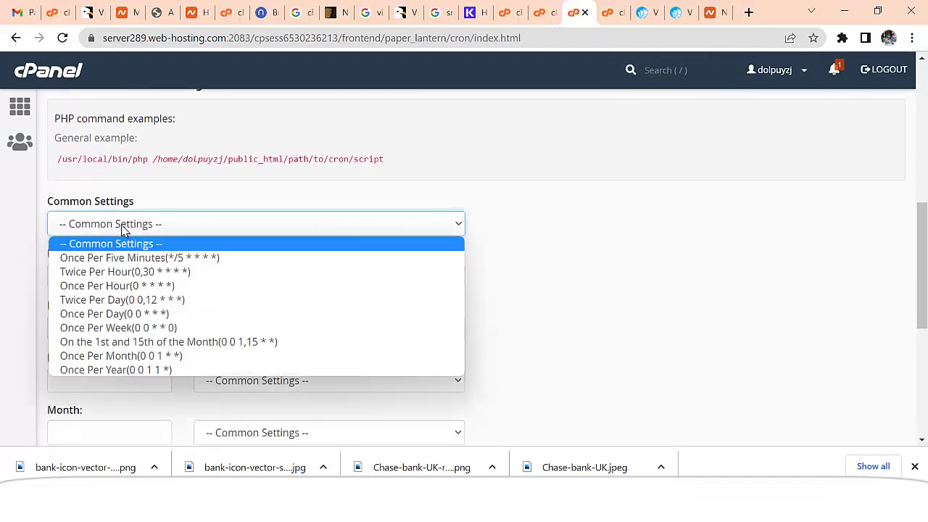
pyautogui.click(109, 261)
pyautogui.scroll(-1, 218, 232)
pyautogui.click(263, 211)
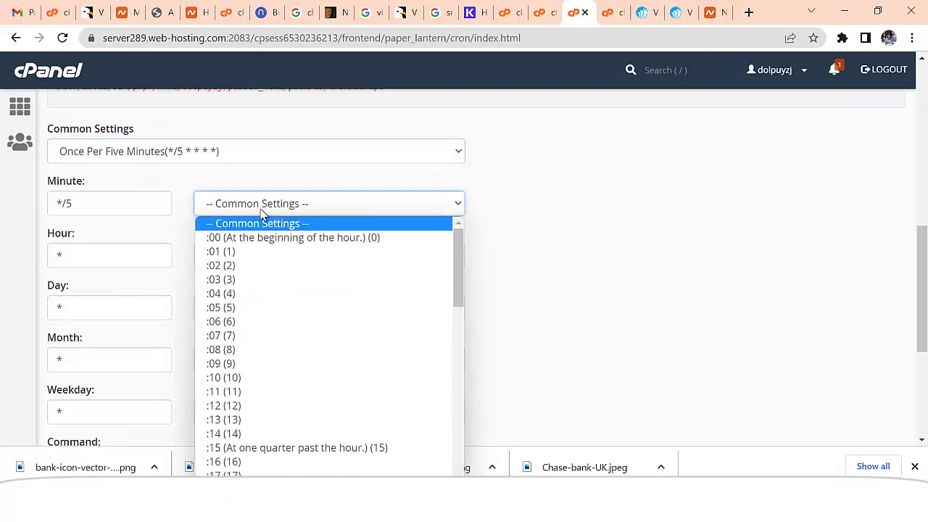
pyautogui.click(237, 239)
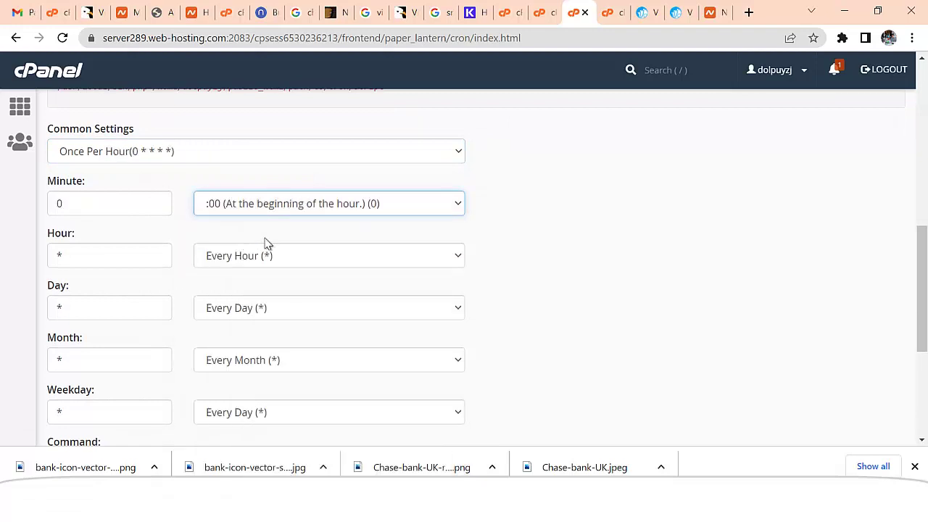
pyautogui.scroll(-1, 338, 242)
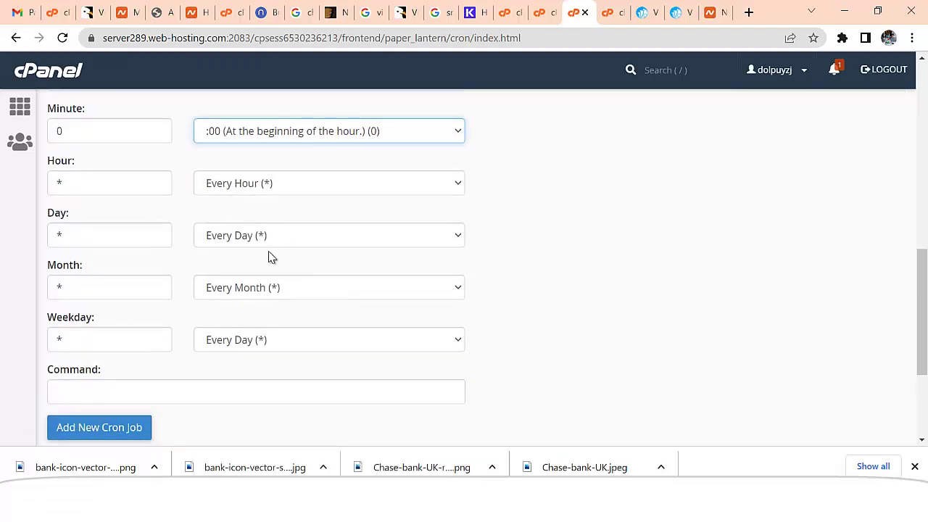
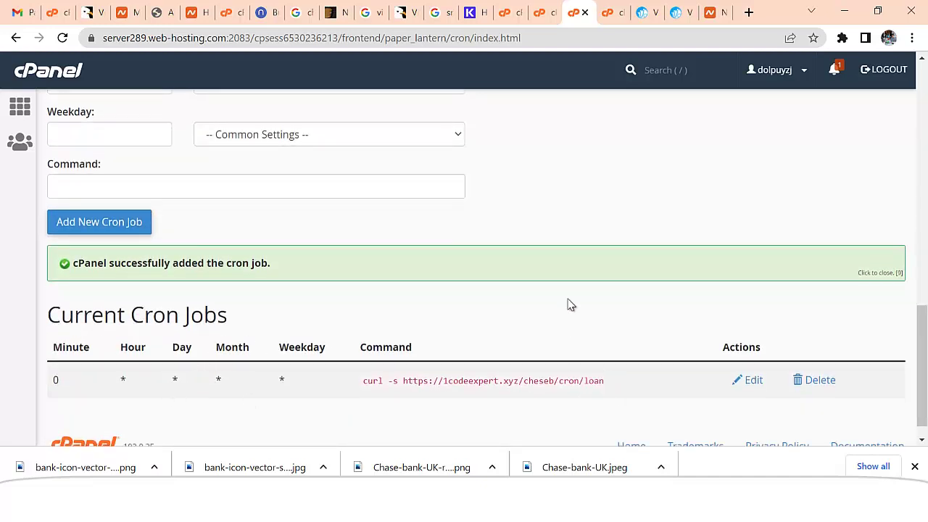
# - Return to ViserBank's cron job instructions listing the loan, DPS and FDR commands
pyautogui.click(642, 13)
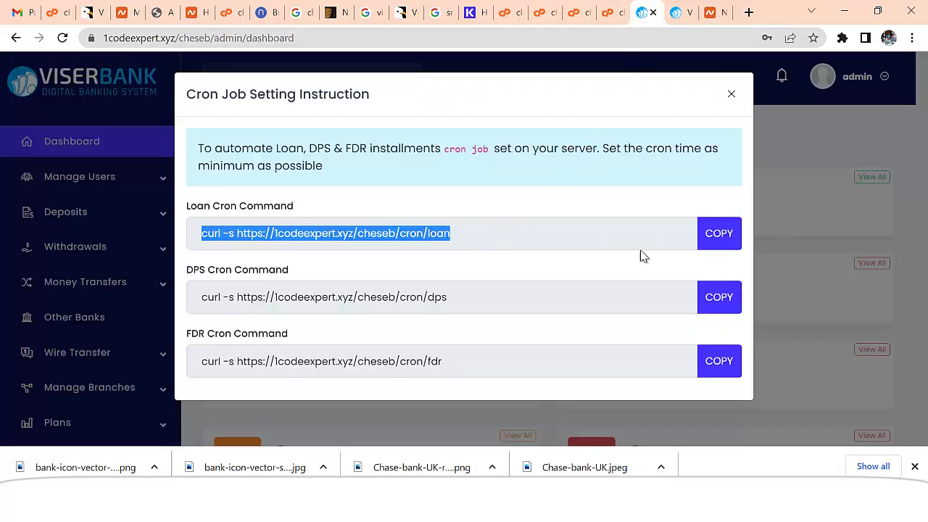
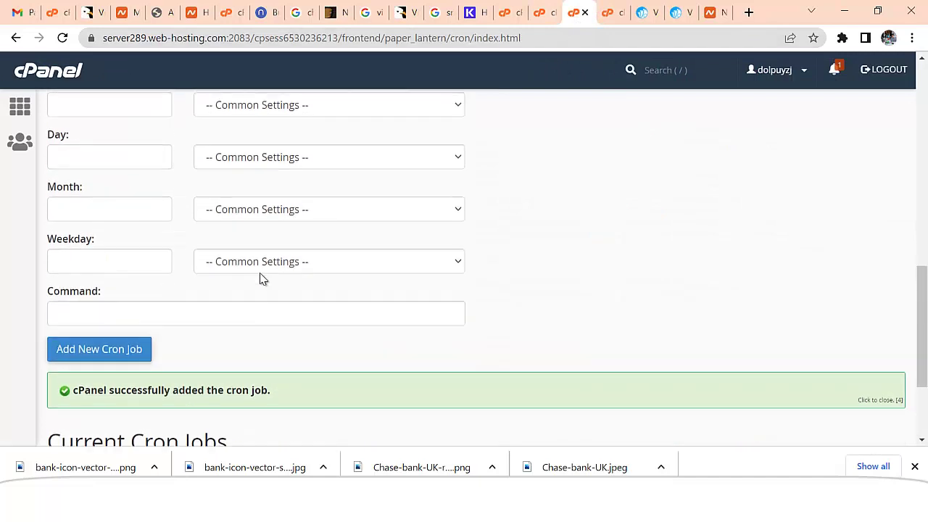
# - Set the new cron job's Common Settings to 'Once Per Five Minutes' (*/5 * * * *)
pyautogui.scroll(3, 263, 280)
pyautogui.click(203, 241)
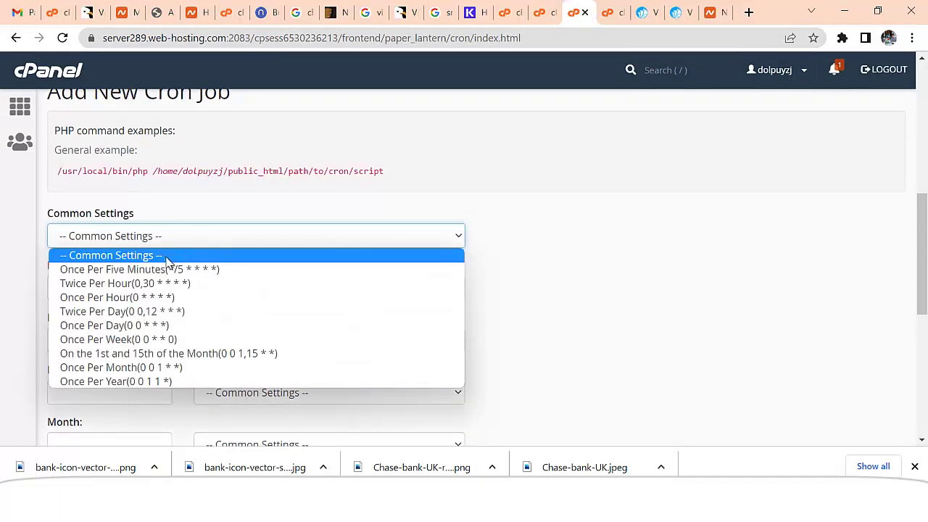
pyautogui.click(171, 268)
pyautogui.scroll(-1, 205, 255)
pyautogui.scroll(-2, 206, 256)
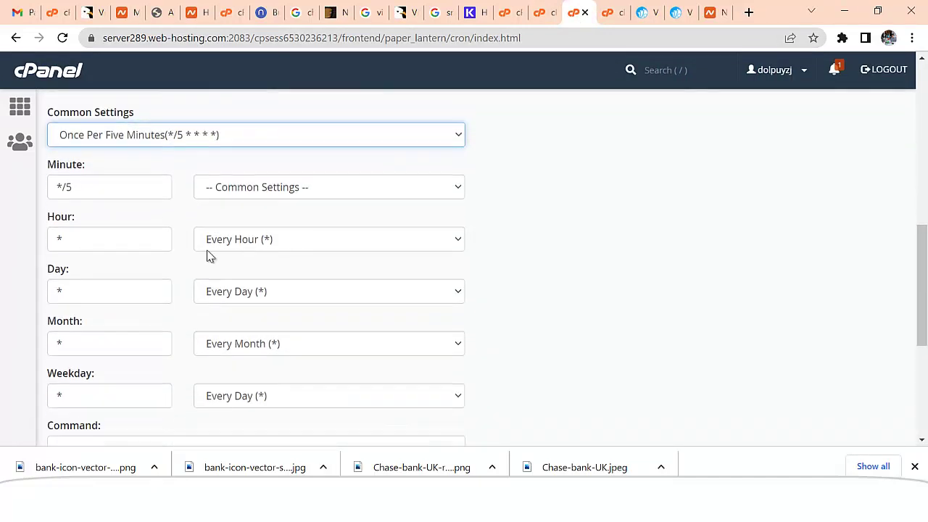
pyautogui.click(269, 145)
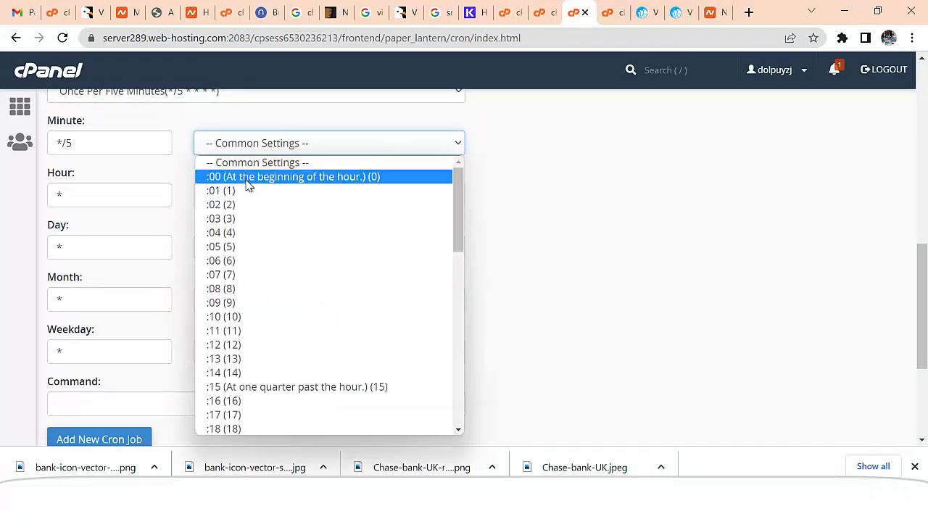
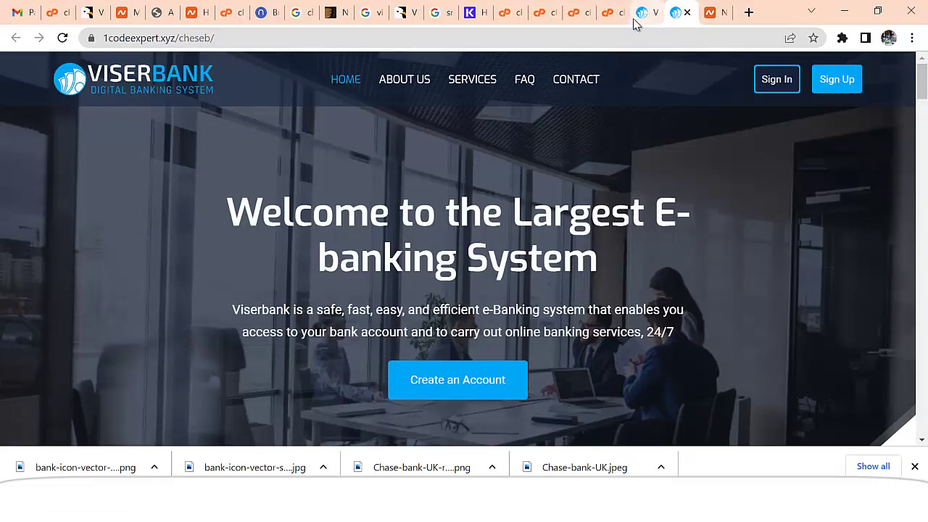
# - Copy the FDR cron command from the ViserBank admin dashboard and return to cPanel Cron Jobs
pyautogui.click(641, 13)
pyautogui.click(719, 361)
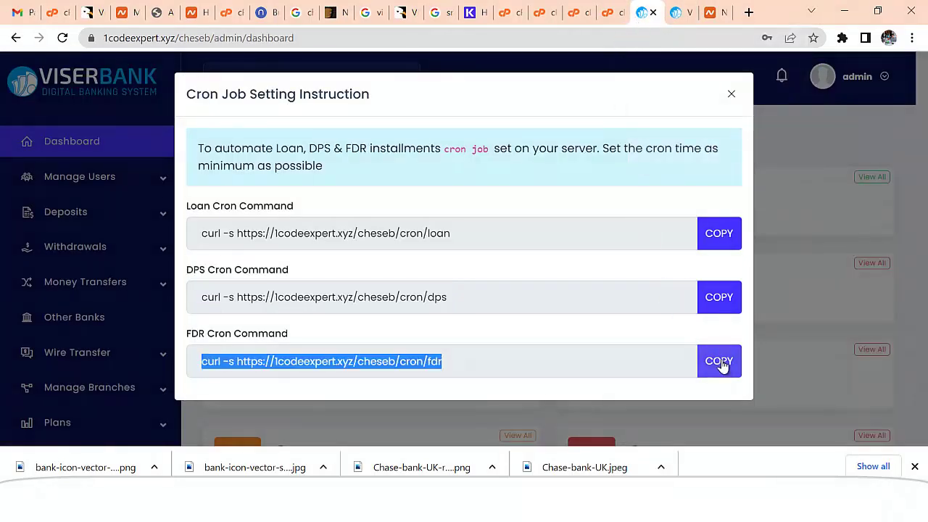
pyautogui.click(580, 21)
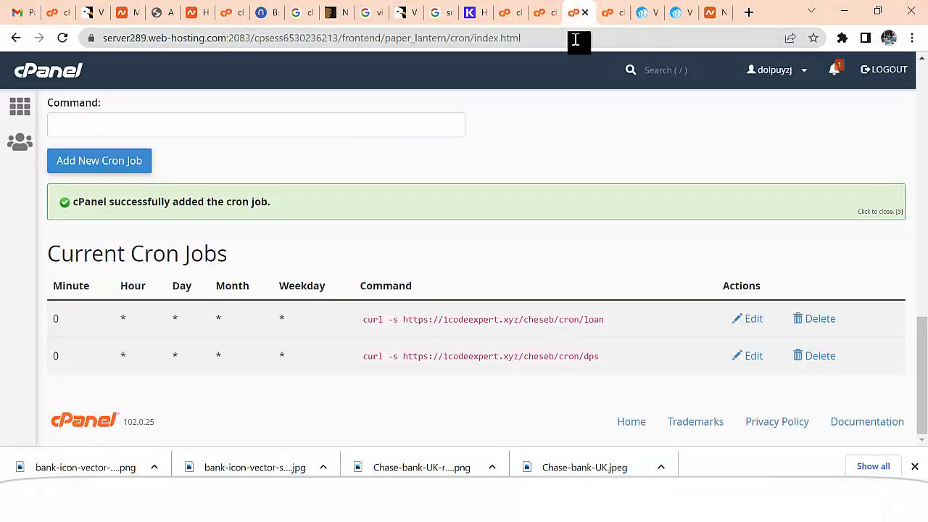
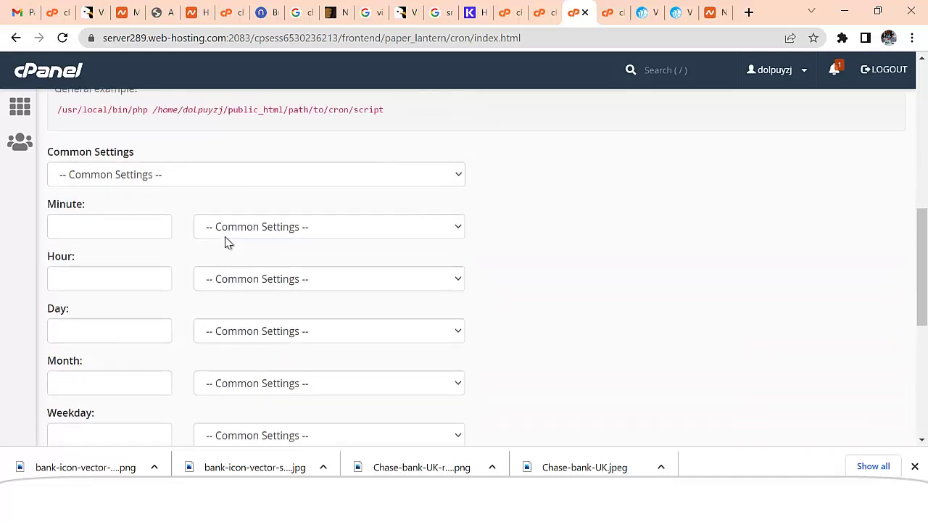
# - Set the cron job schedule to the 'Once Per Five Minutes' preset (*/5 * * * *)
pyautogui.click(225, 178)
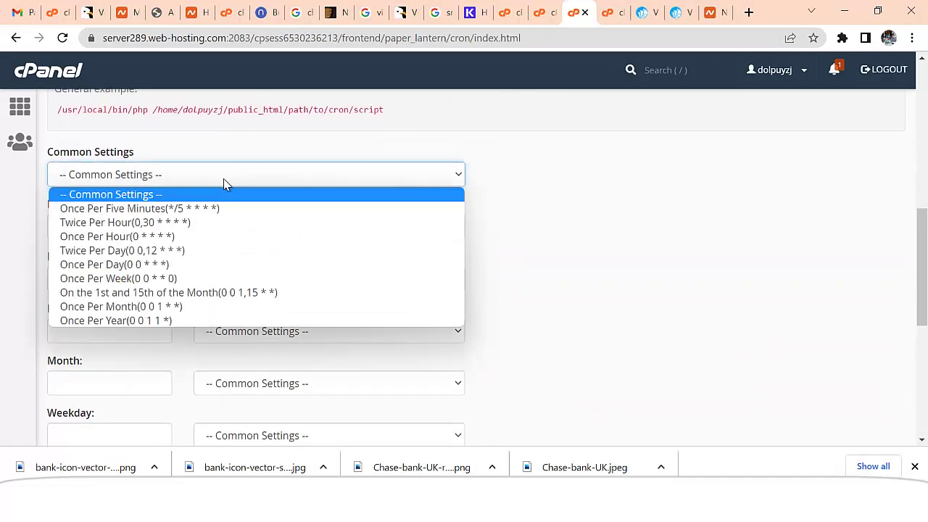
pyautogui.click(174, 209)
pyautogui.click(233, 227)
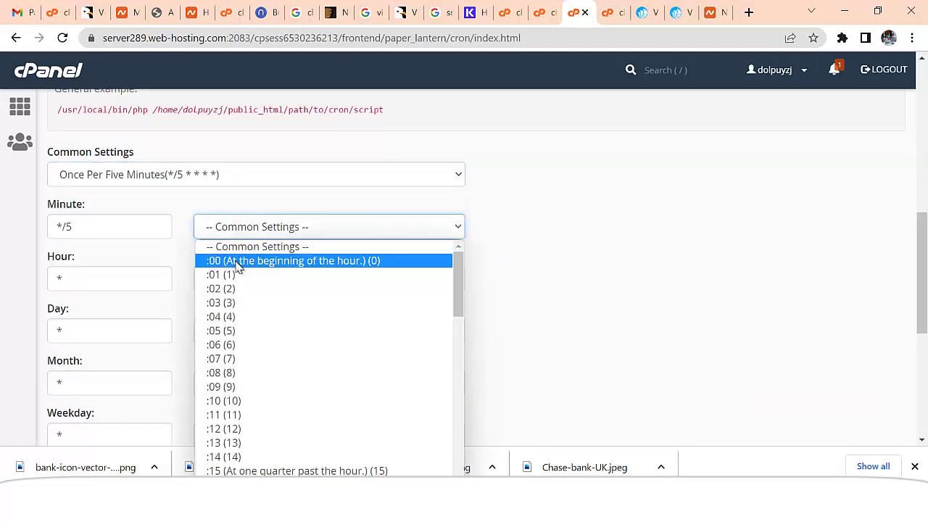
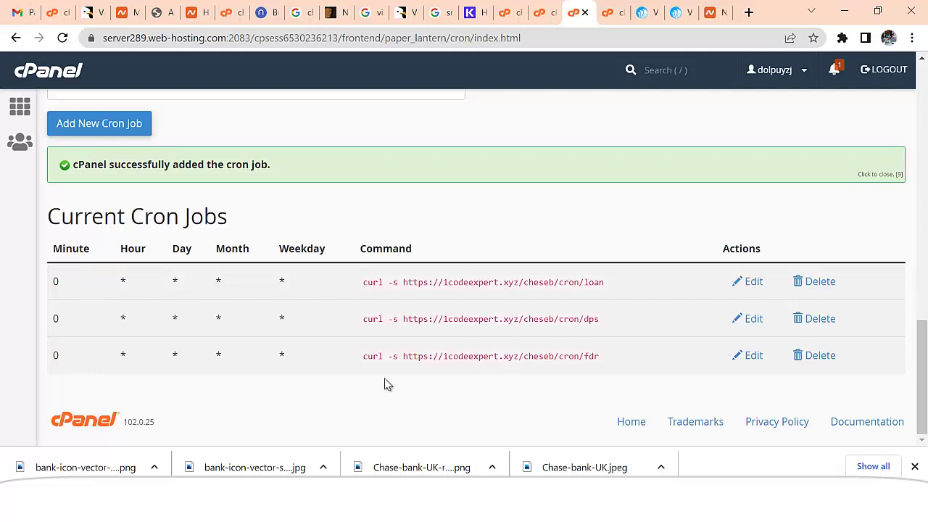
# - Switch to the ViserBank tab and dismiss the Cron Job Setting Instruction dialog on the dashboard
pyautogui.click(640, 13)
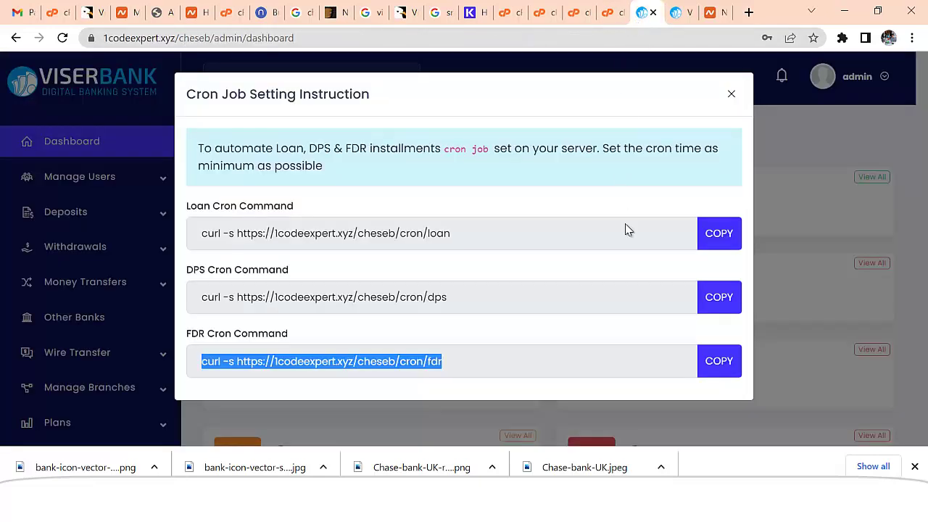
pyautogui.click(730, 96)
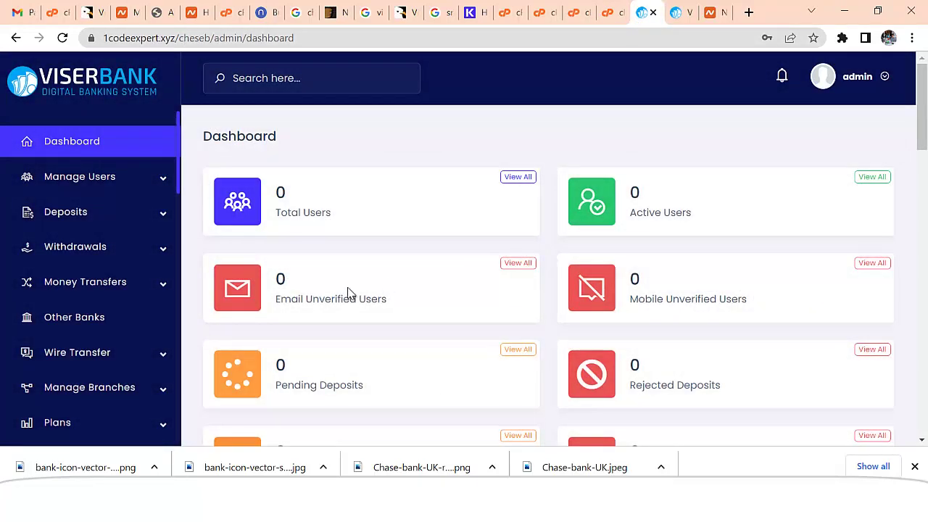
pyautogui.click(63, 39)
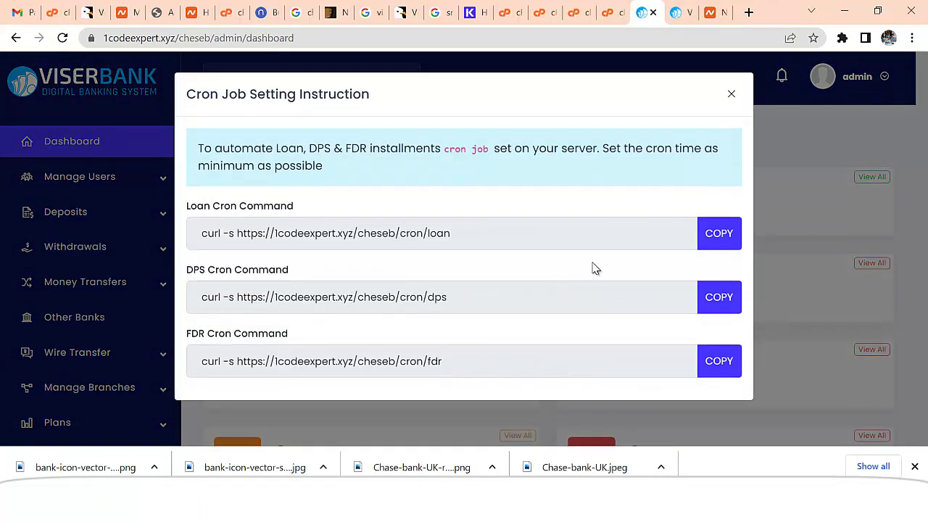
pyautogui.click(732, 99)
pyautogui.click(68, 150)
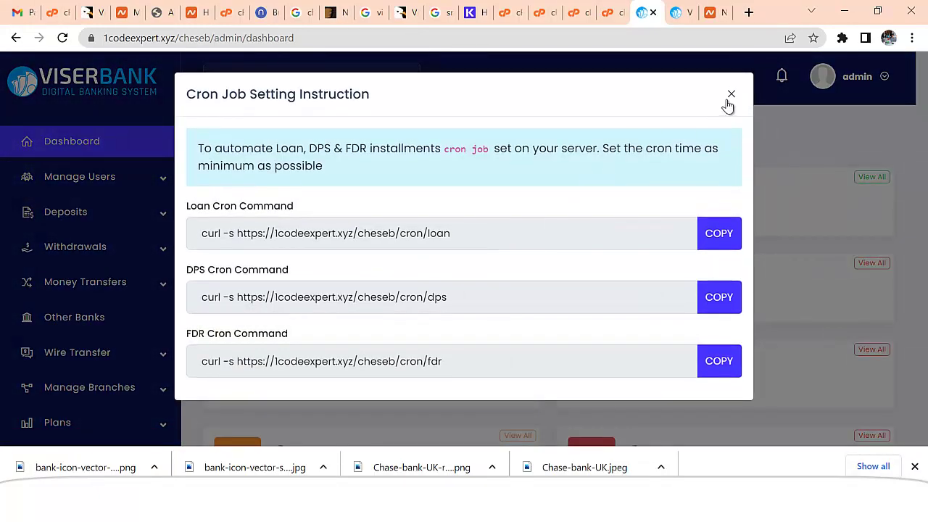
pyautogui.click(731, 98)
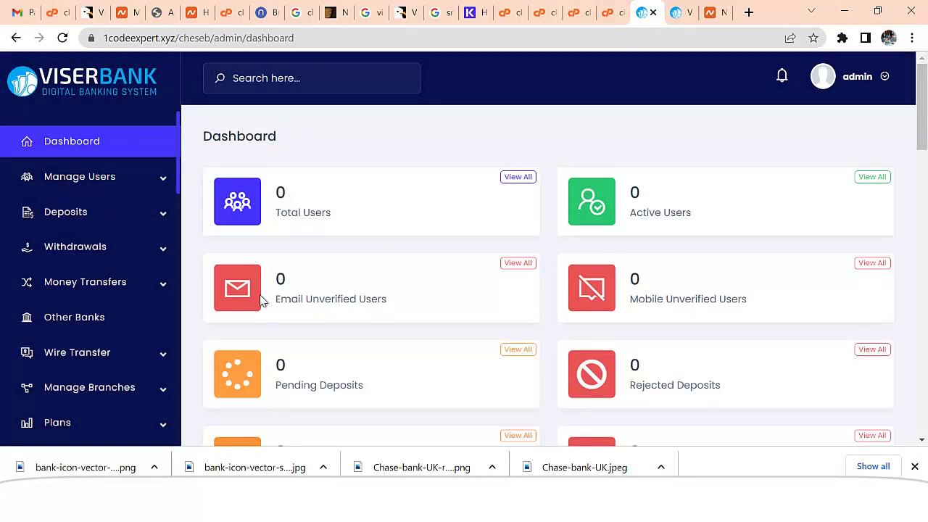
pyautogui.scroll(-3, 216, 316)
pyautogui.scroll(-3, 158, 359)
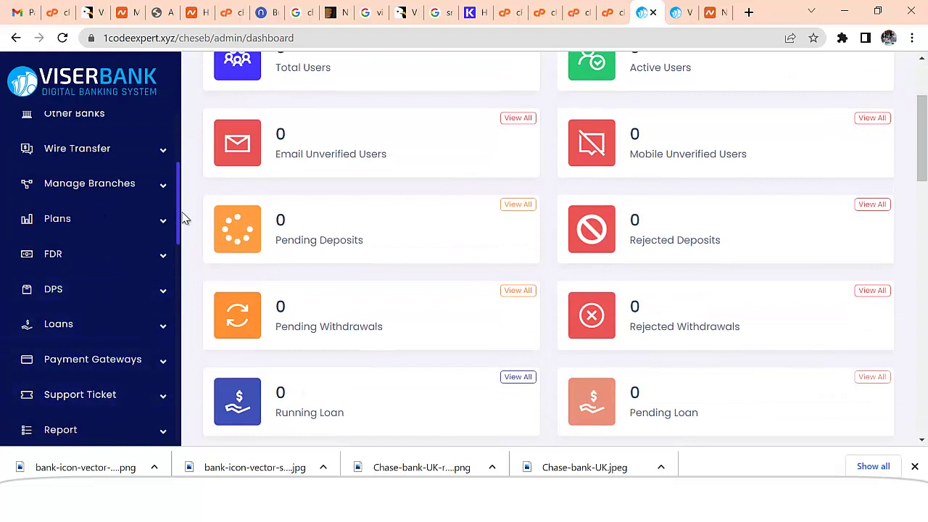
pyautogui.moveTo(178, 215); pyautogui.dragTo(178, 151)
pyautogui.click(123, 180)
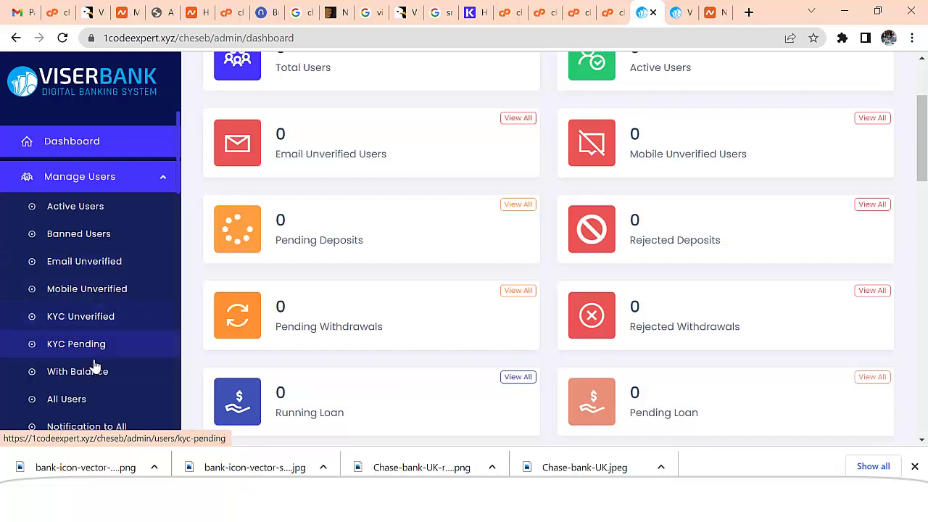
pyautogui.click(166, 166)
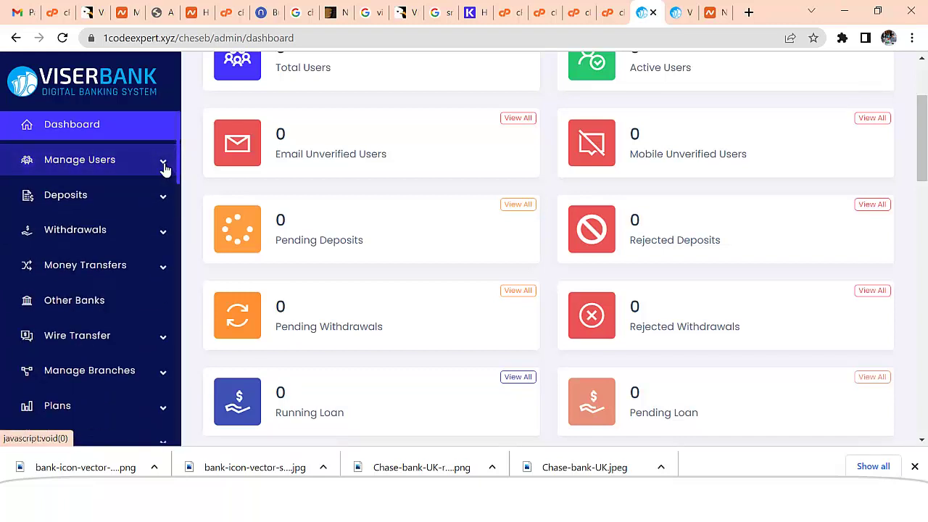
pyautogui.click(157, 196)
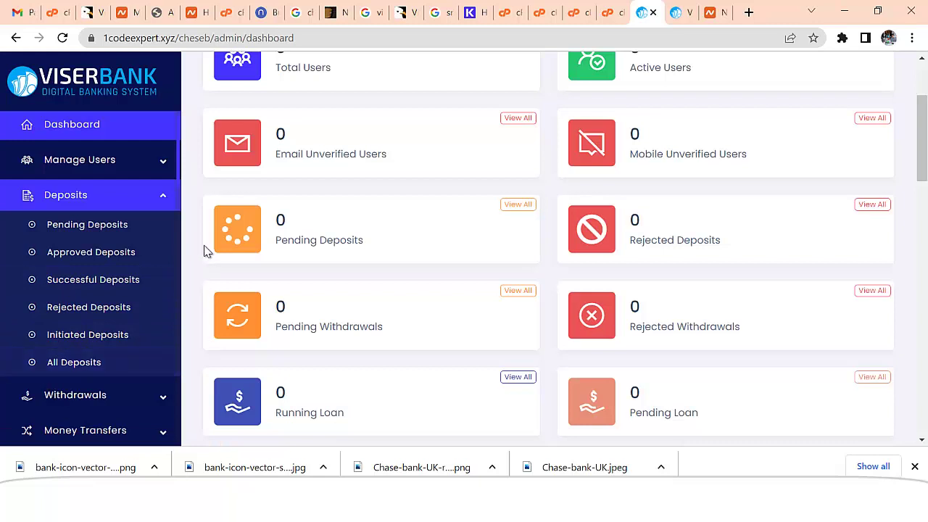
pyautogui.click(167, 201)
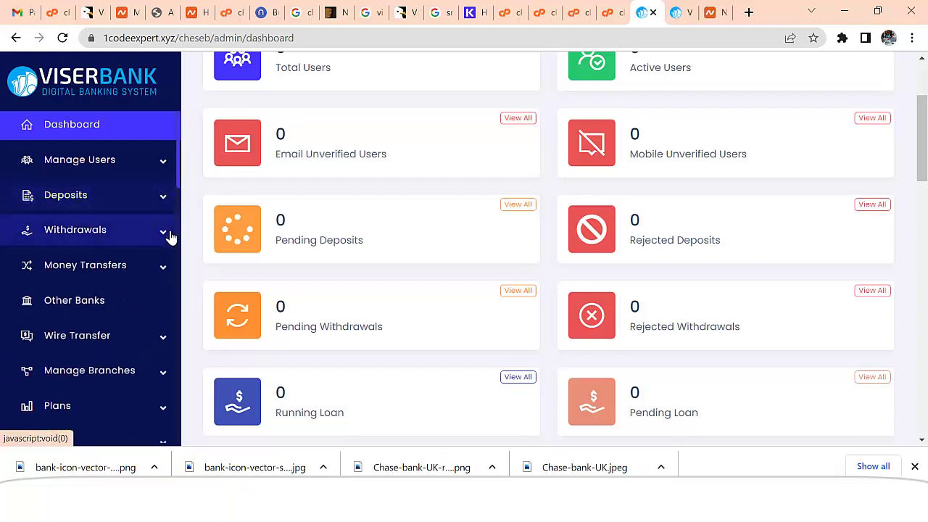
pyautogui.click(164, 233)
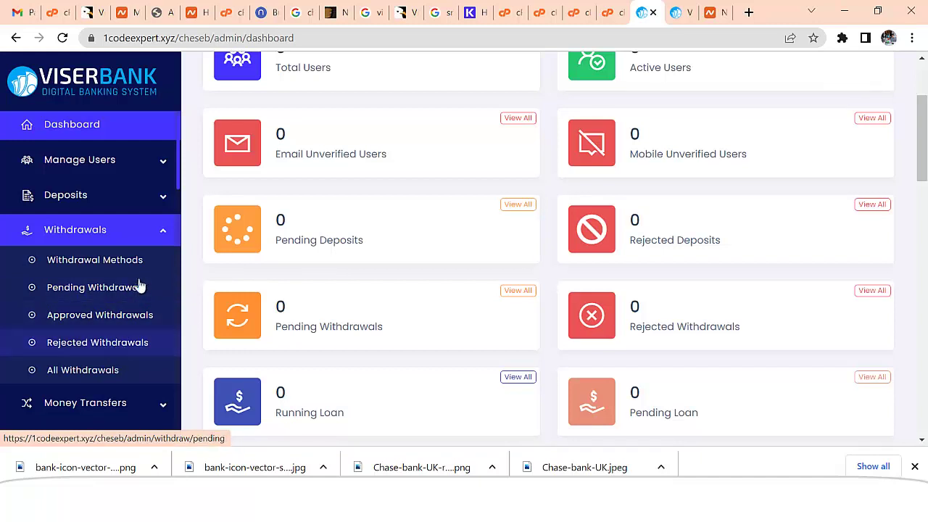
pyautogui.click(162, 240)
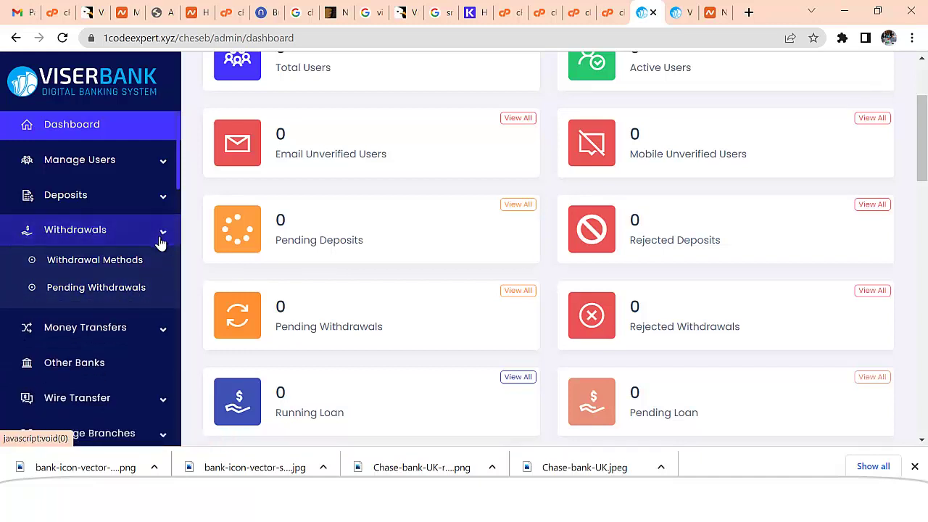
pyautogui.click(163, 279)
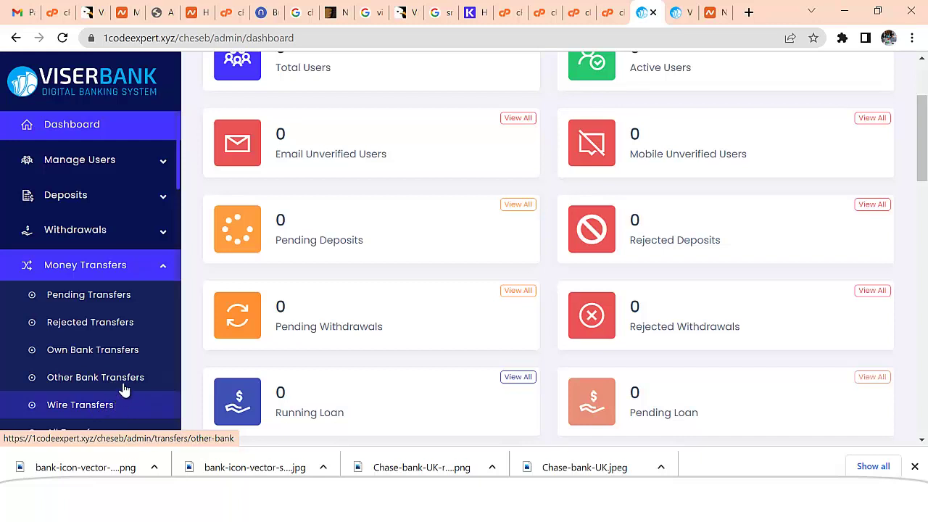
pyautogui.click(165, 270)
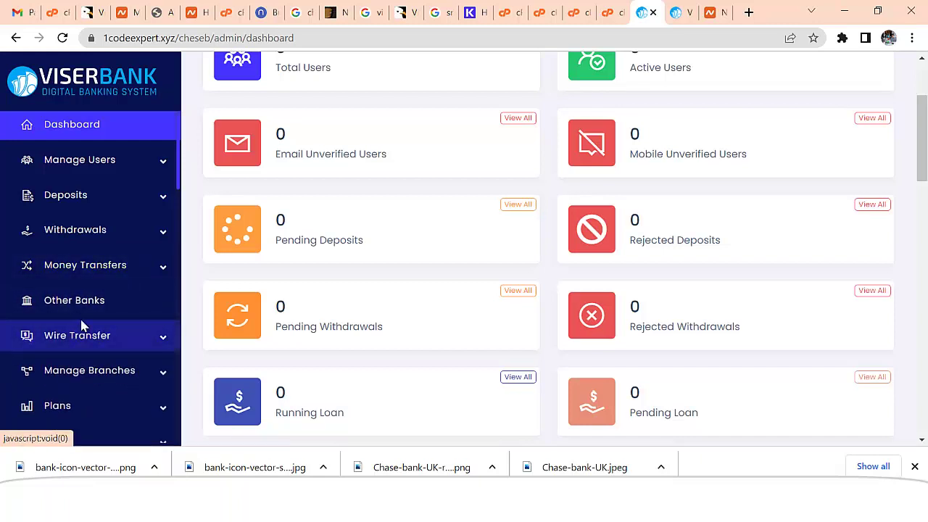
pyautogui.click(166, 341)
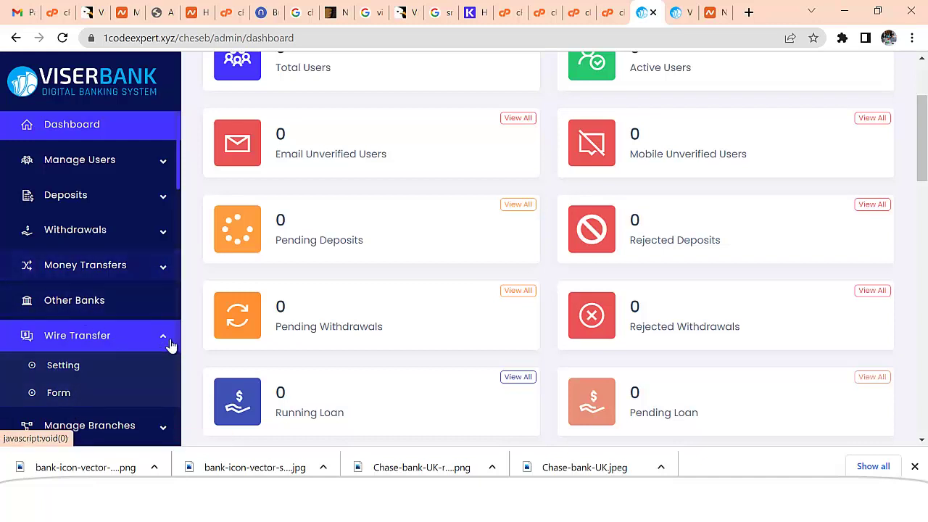
pyautogui.click(166, 341)
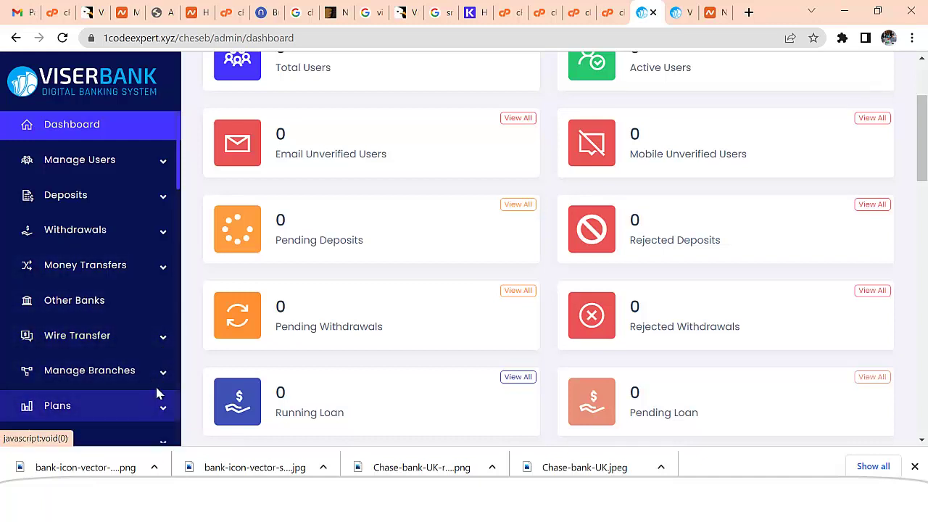
pyautogui.click(163, 376)
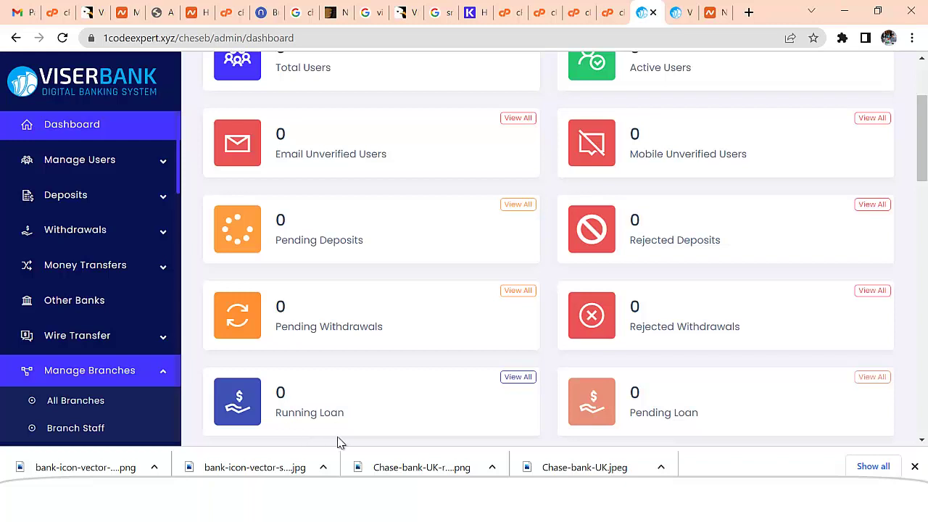
pyautogui.click(164, 377)
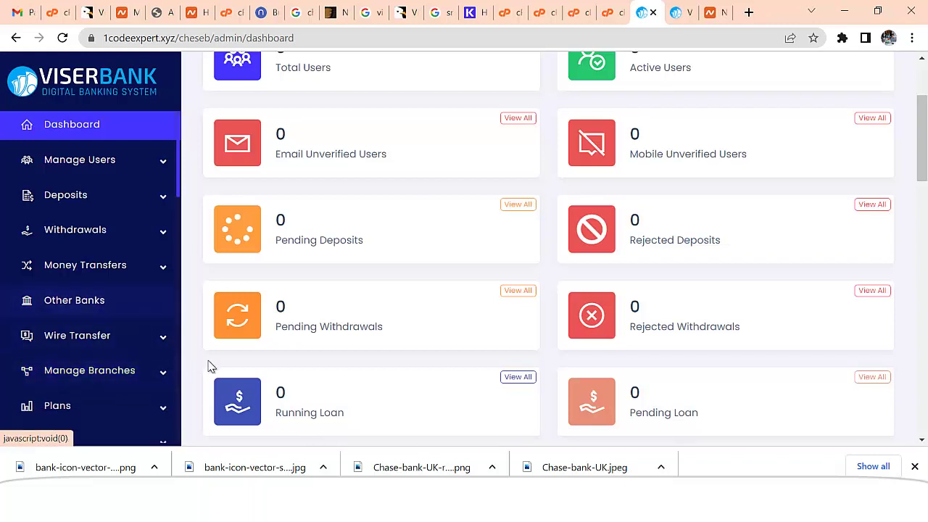
pyautogui.click(166, 409)
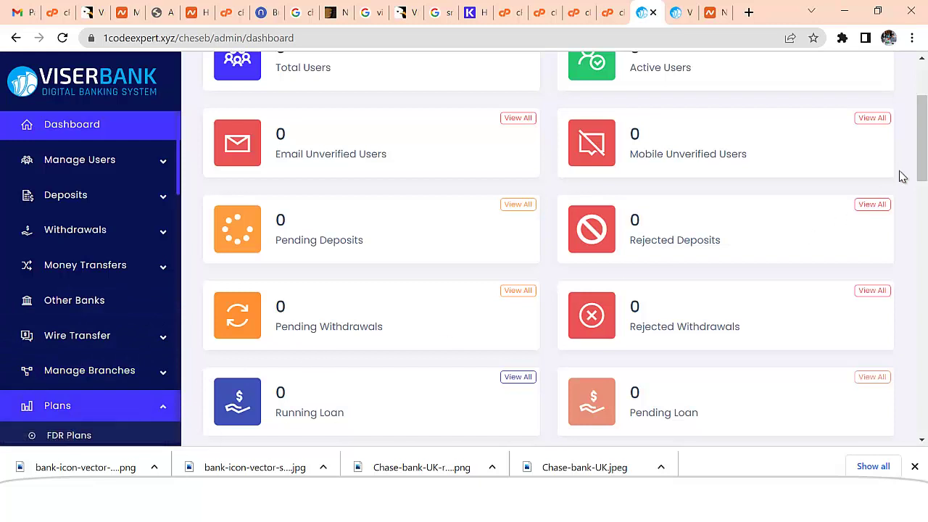
pyautogui.scroll(-1, 922, 174)
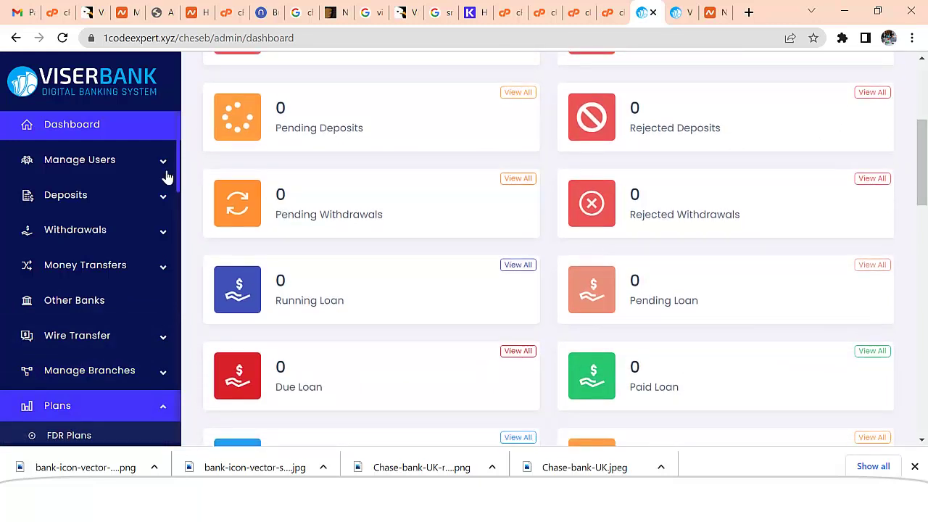
pyautogui.scroll(-1, 180, 182)
pyautogui.moveTo(182, 186); pyautogui.dragTo(169, 227)
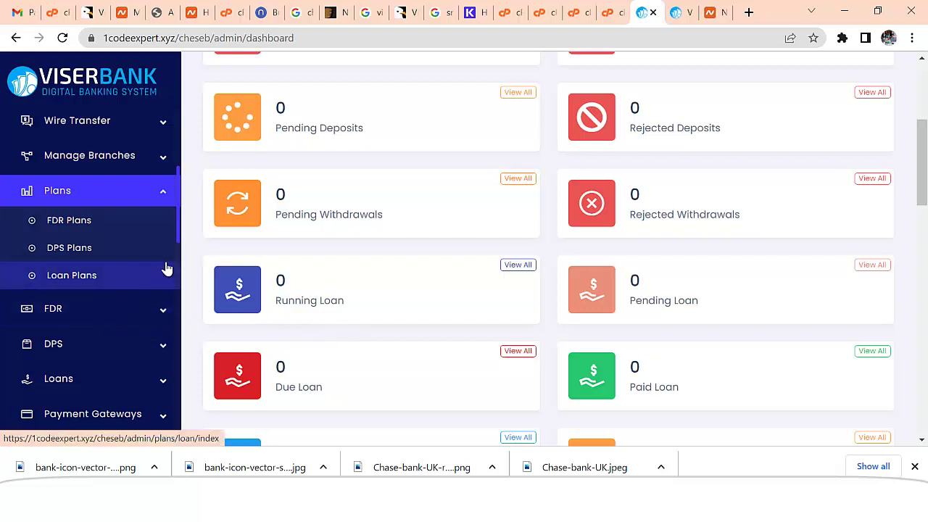
# - Browse the FDR, Payment Gateways and Support Ticket sidebar menus, then go to Settings > General Setting
pyautogui.click(166, 204)
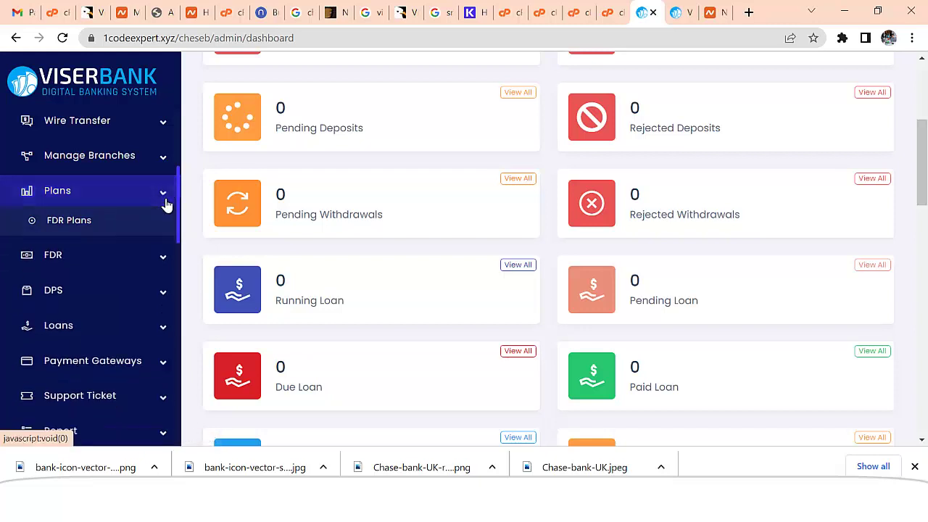
pyautogui.click(164, 229)
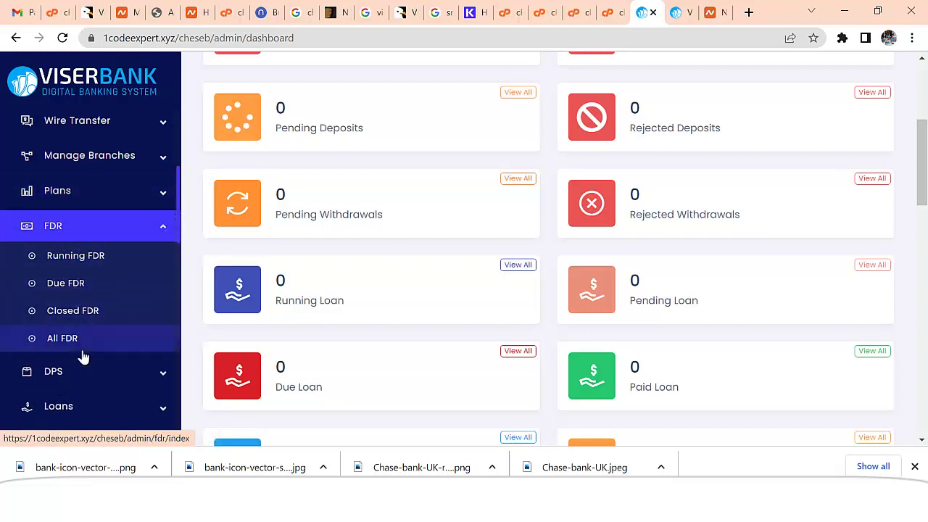
pyautogui.click(162, 231)
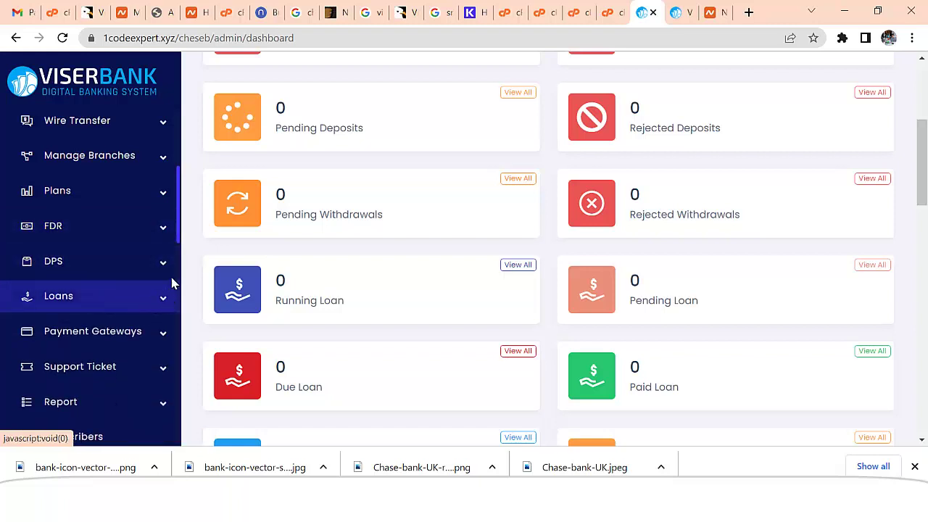
pyautogui.scroll(-3, 181, 253)
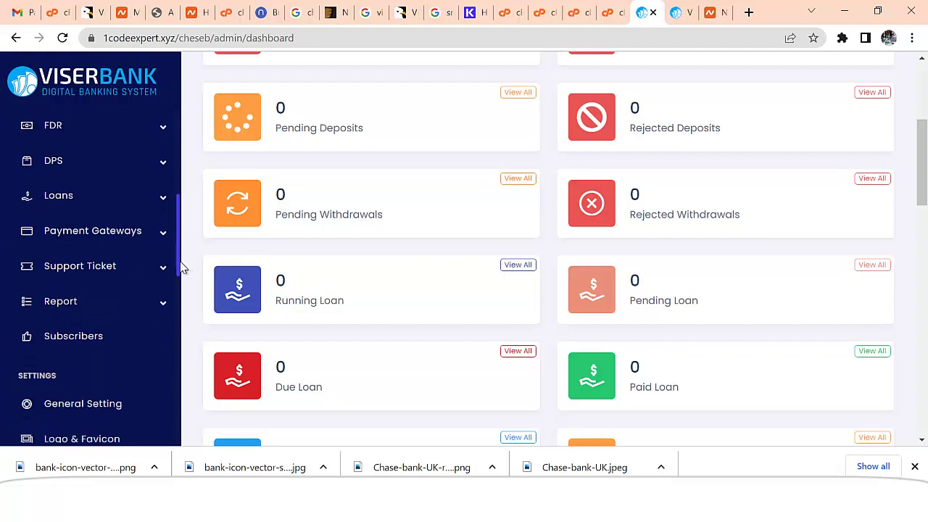
pyautogui.click(165, 241)
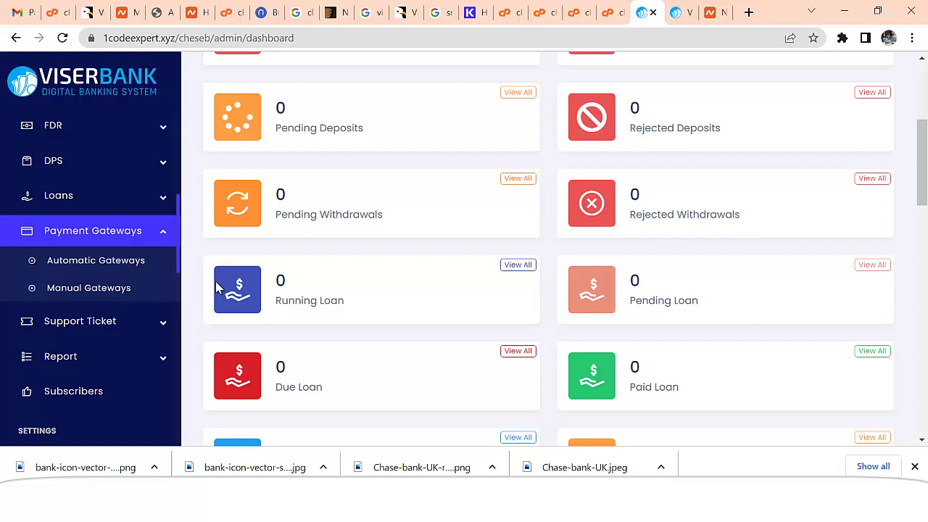
pyautogui.click(163, 240)
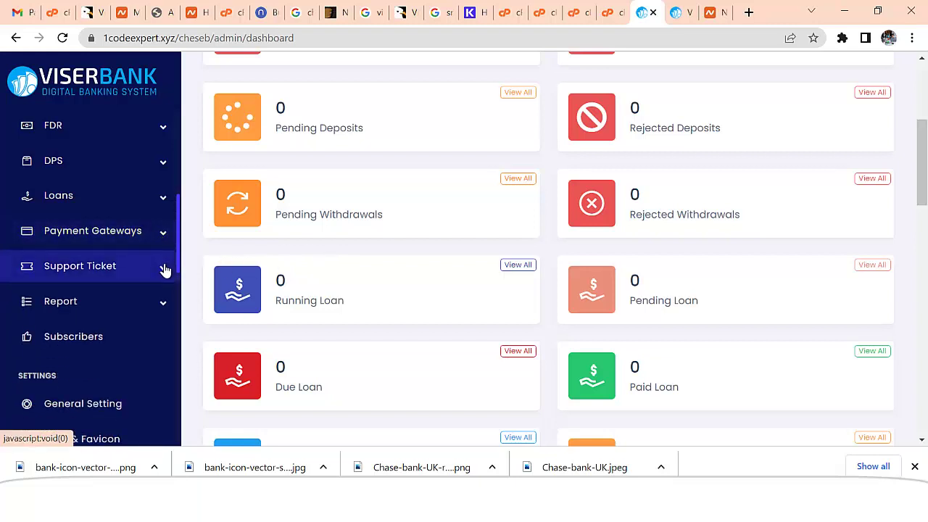
pyautogui.click(165, 270)
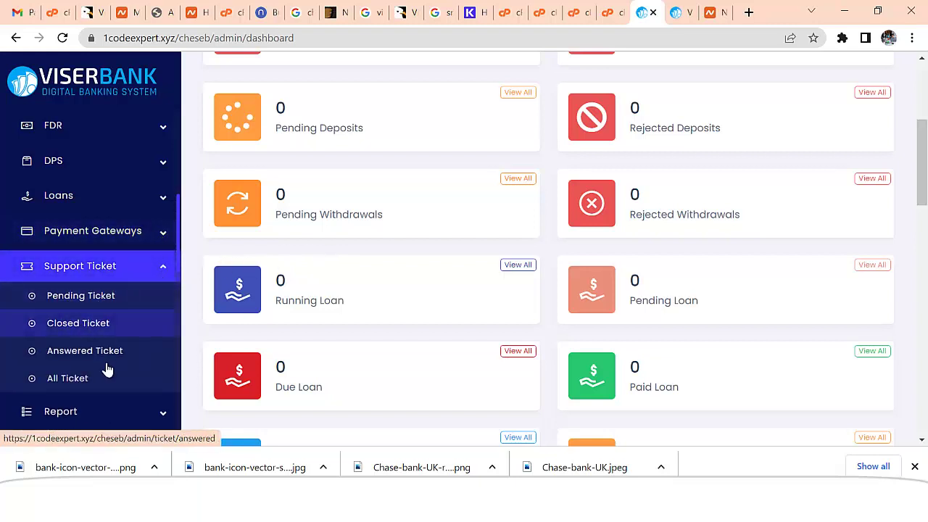
pyautogui.click(165, 273)
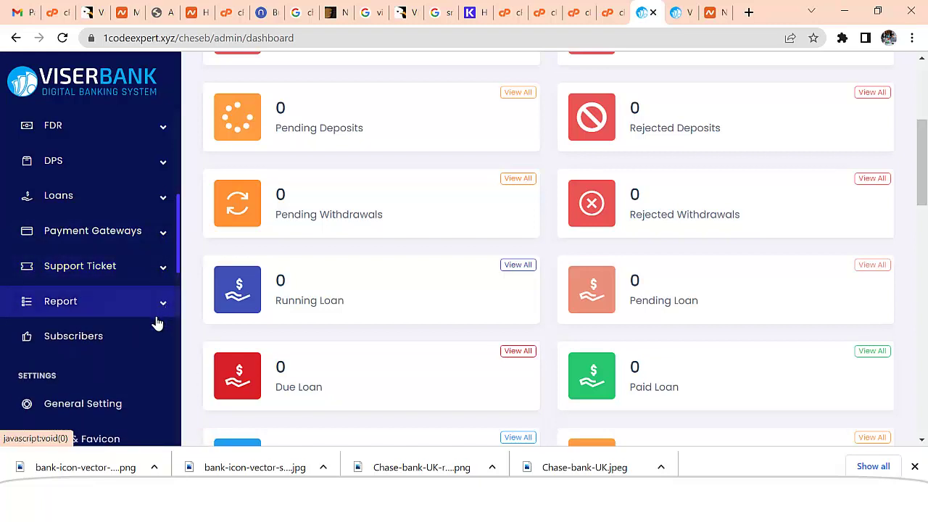
pyautogui.click(87, 406)
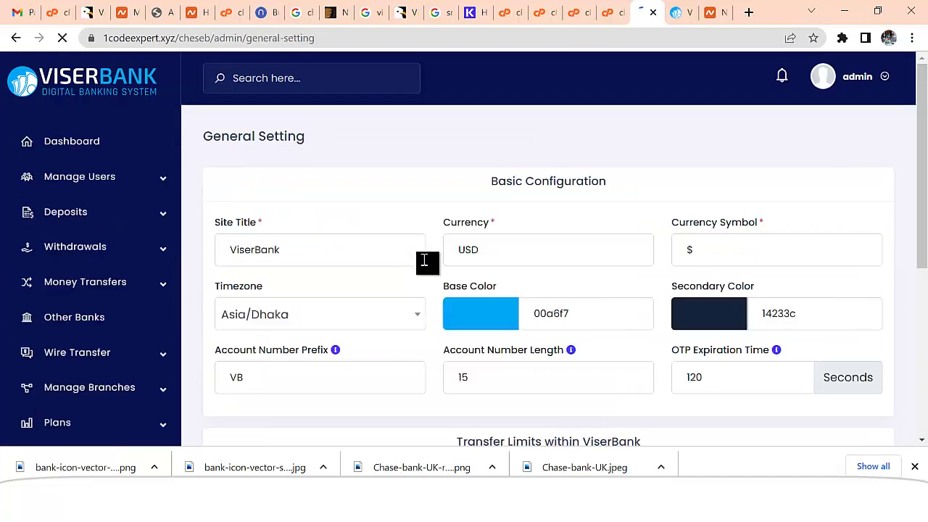
# - Replace the site title ViserBank with 'Chees Bank'
pyautogui.scroll(-1, 426, 265)
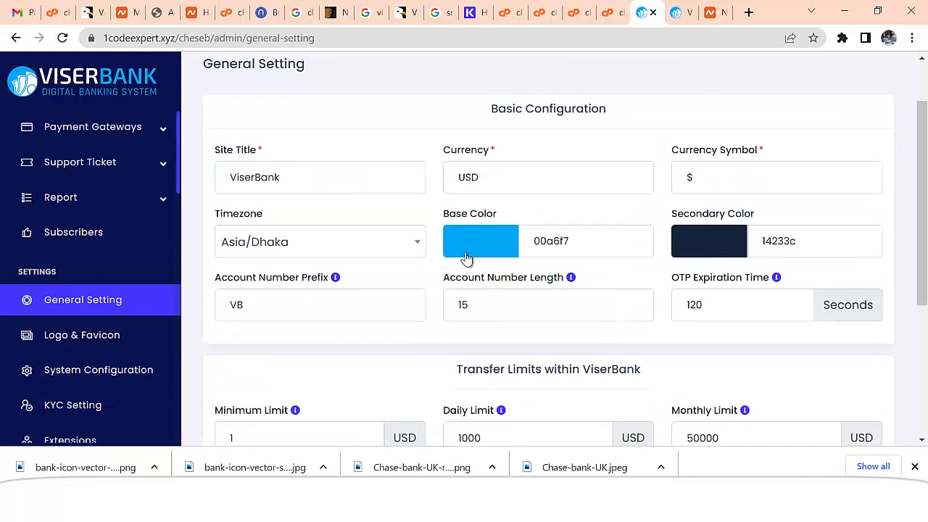
pyautogui.doubleClick(302, 185)
pyautogui.write('C')
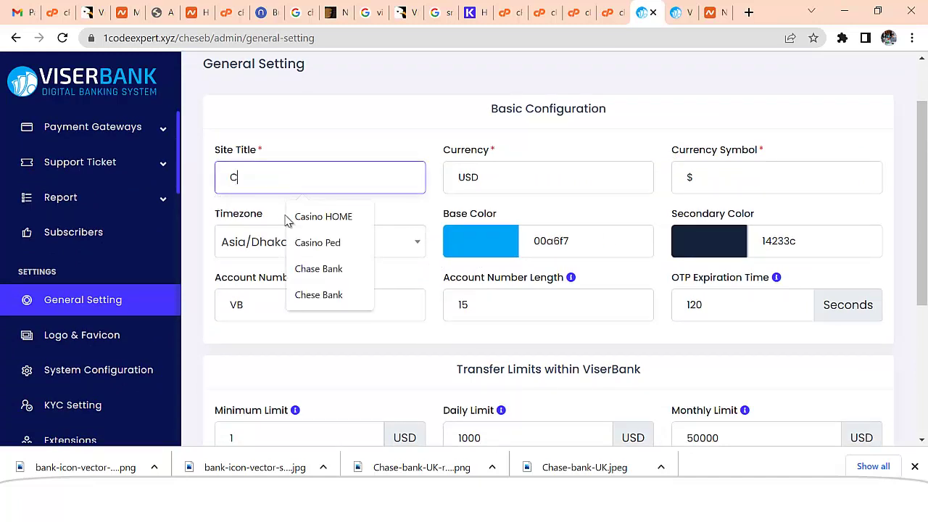
pyautogui.write('hees Bank')
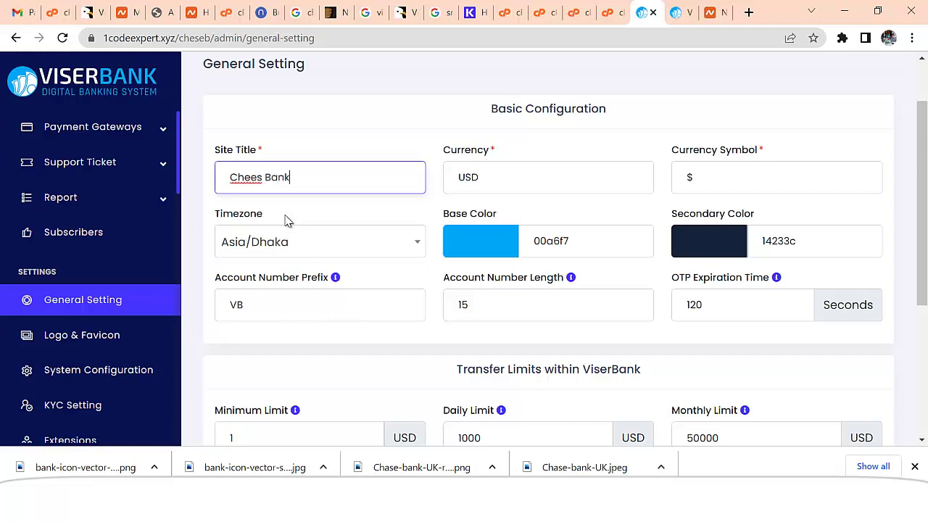
# - Check the Timezone list and the base and secondary colour pickers, leaving them unchanged
pyautogui.click(317, 247)
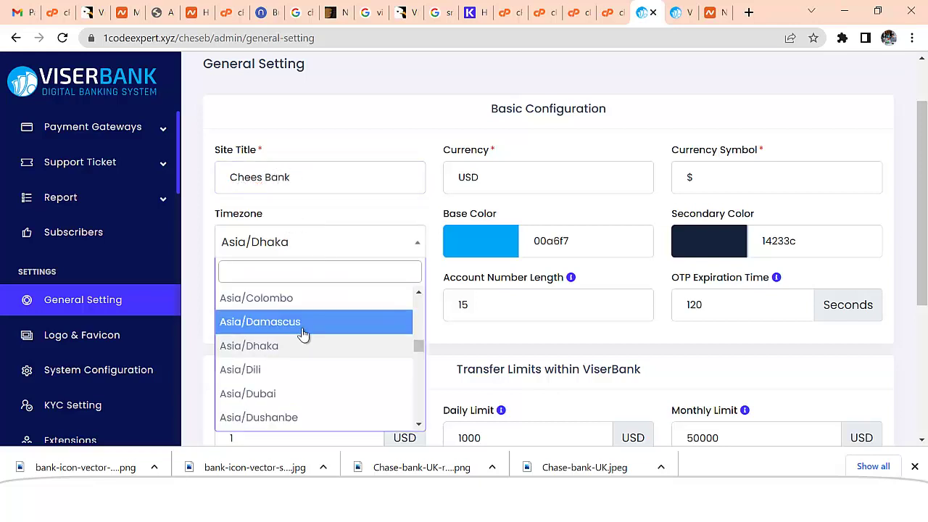
pyautogui.scroll(-1, 344, 341)
pyautogui.scroll(1, 312, 330)
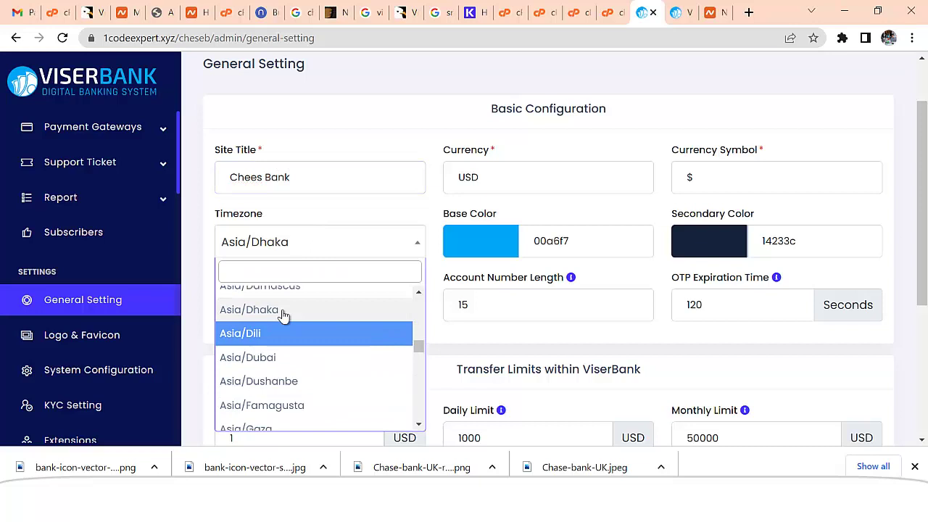
pyautogui.click(386, 223)
pyautogui.click(482, 248)
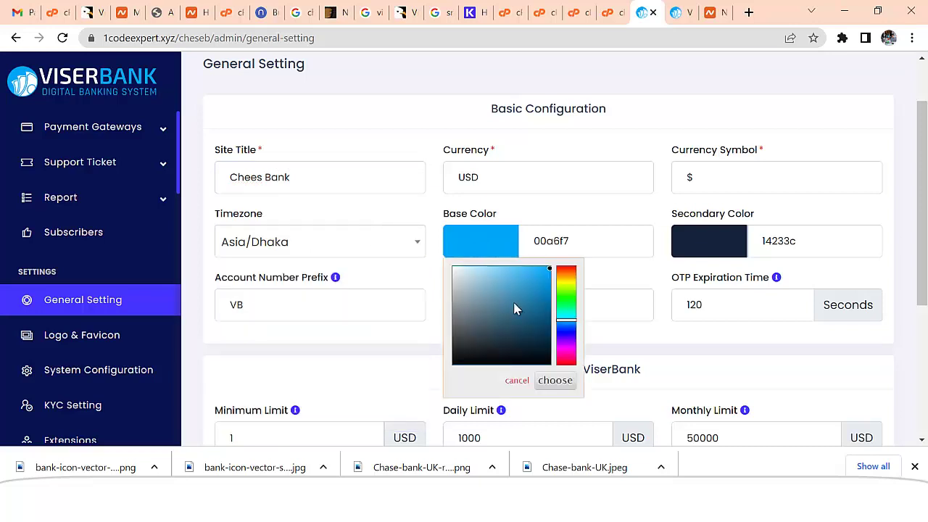
pyautogui.click(564, 209)
pyautogui.click(695, 241)
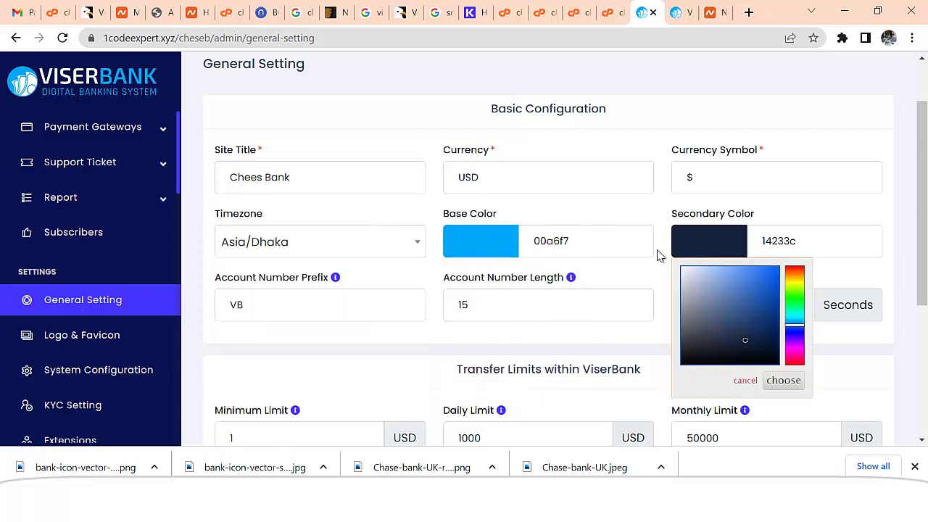
pyautogui.click(562, 214)
pyautogui.scroll(-1, 540, 232)
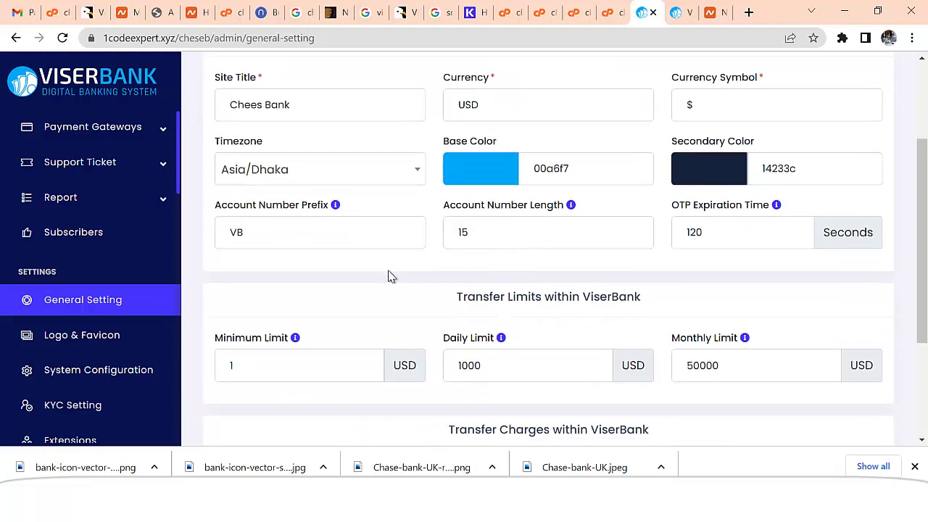
# - Set the account number prefix to 56 and the account number length to 12
pyautogui.doubleClick(239, 236)
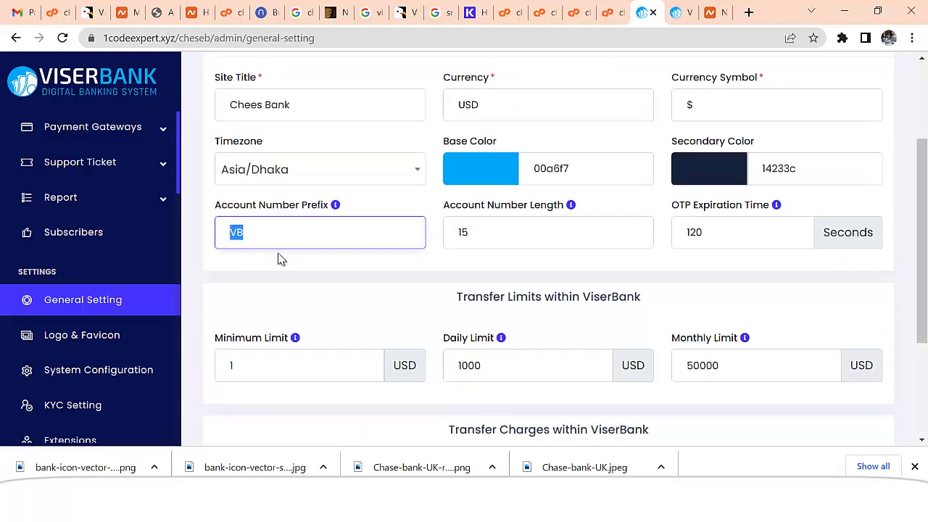
pyautogui.write('56')
pyautogui.click(480, 234)
pyautogui.doubleClick(470, 235)
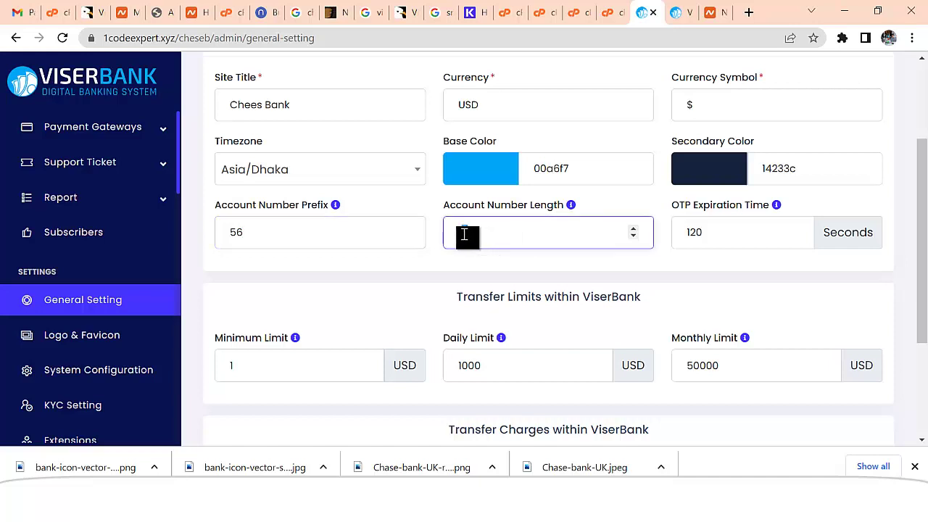
pyautogui.write('12')
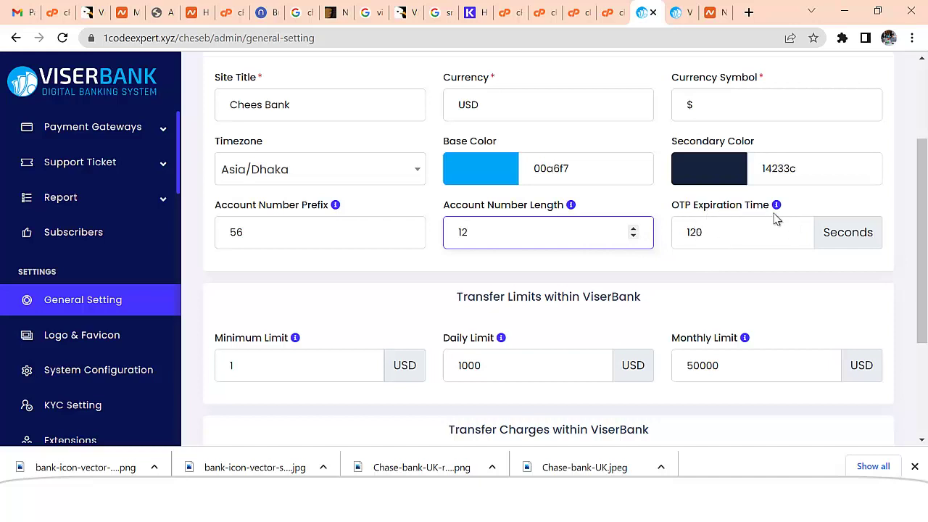
pyautogui.click(701, 236)
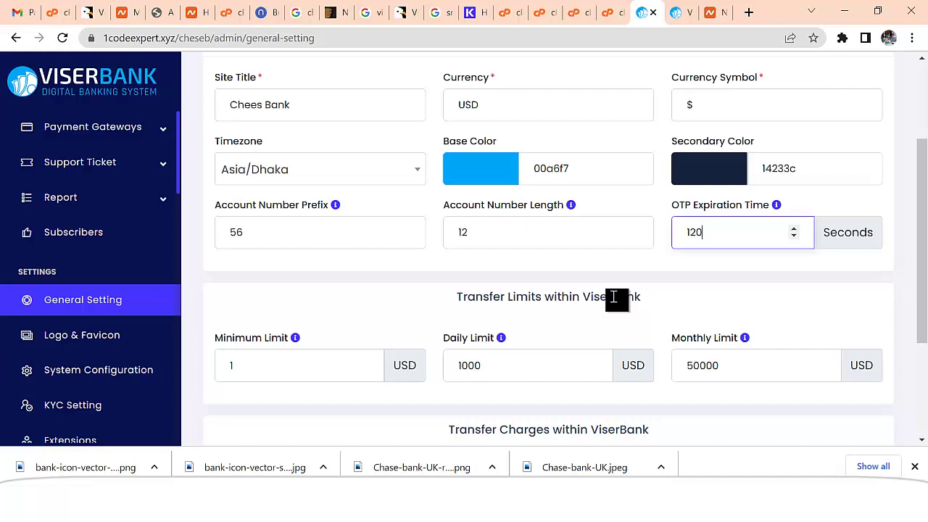
pyautogui.moveTo(925, 227); pyautogui.dragTo(926, 288)
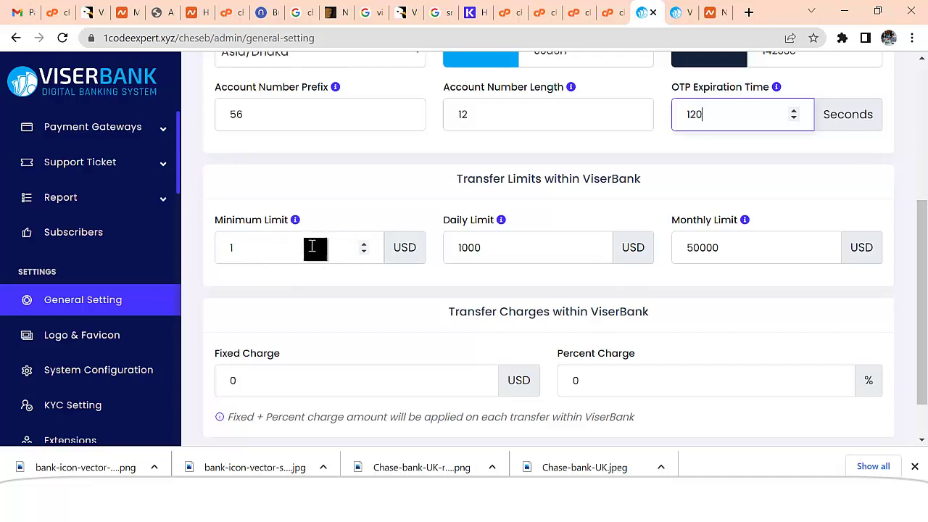
# - Set the transfer Daily Limit to 12000 and the Monthly Limit to 200000
pyautogui.click(258, 248)
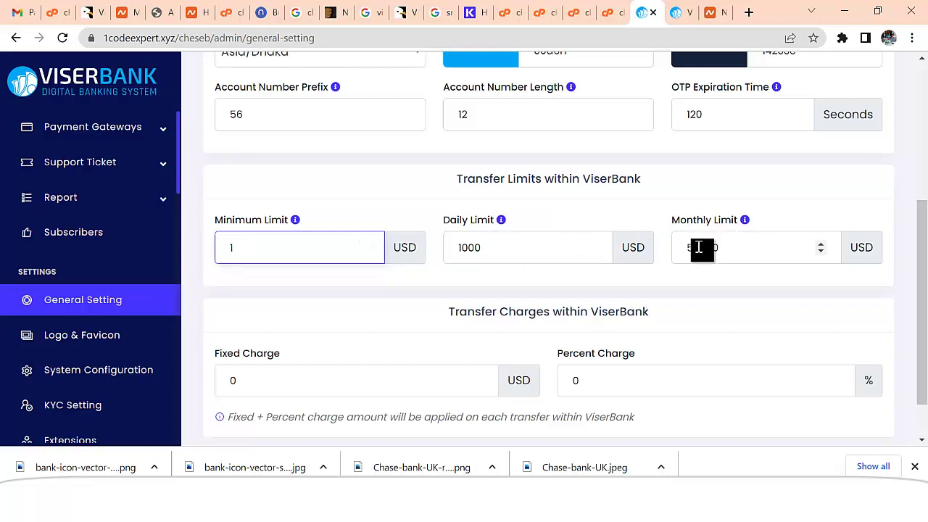
pyautogui.moveTo(698, 247); pyautogui.dragTo(684, 249)
pyautogui.write('10')
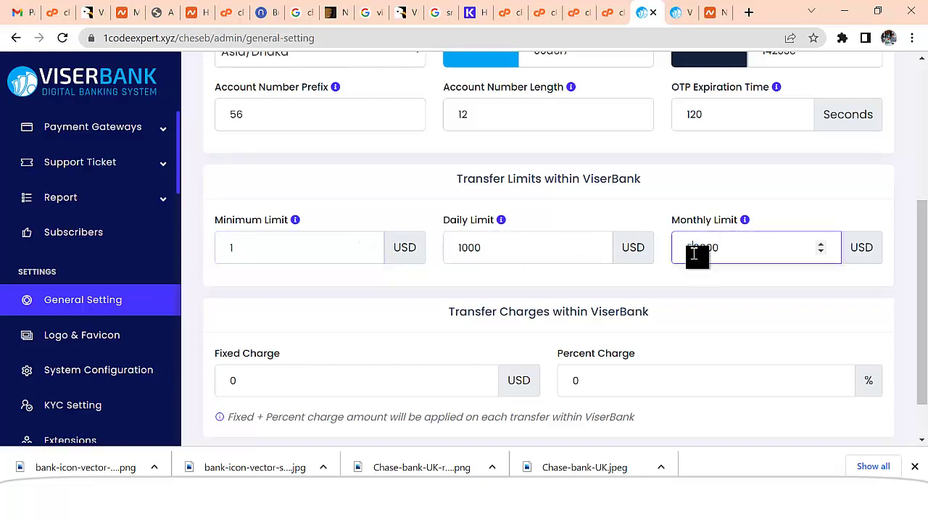
pyautogui.moveTo(694, 254); pyautogui.dragTo(685, 251)
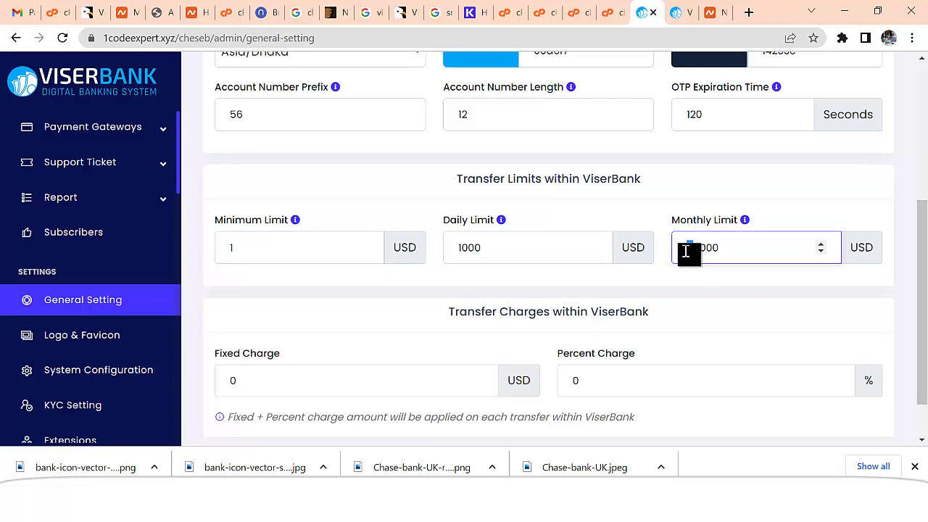
pyautogui.write('20')
pyautogui.moveTo(705, 249); pyautogui.dragTo(684, 249)
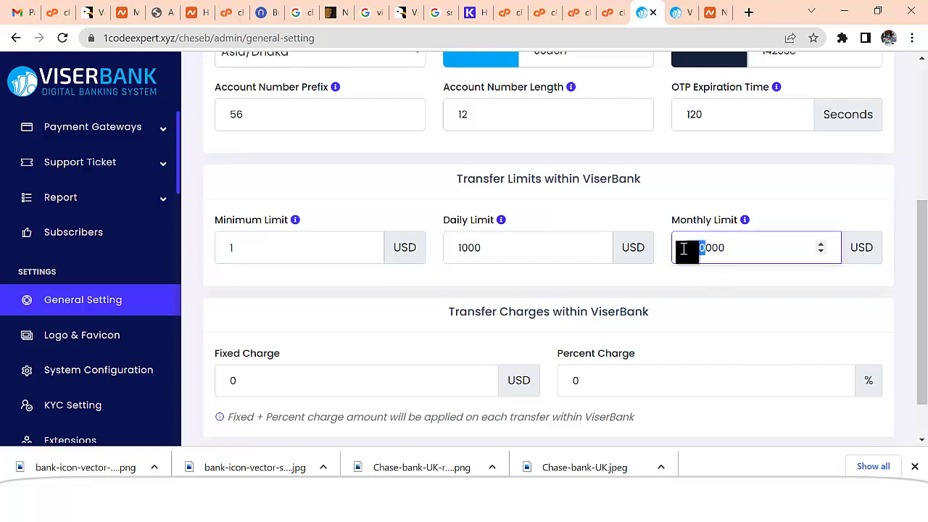
pyautogui.click(465, 248)
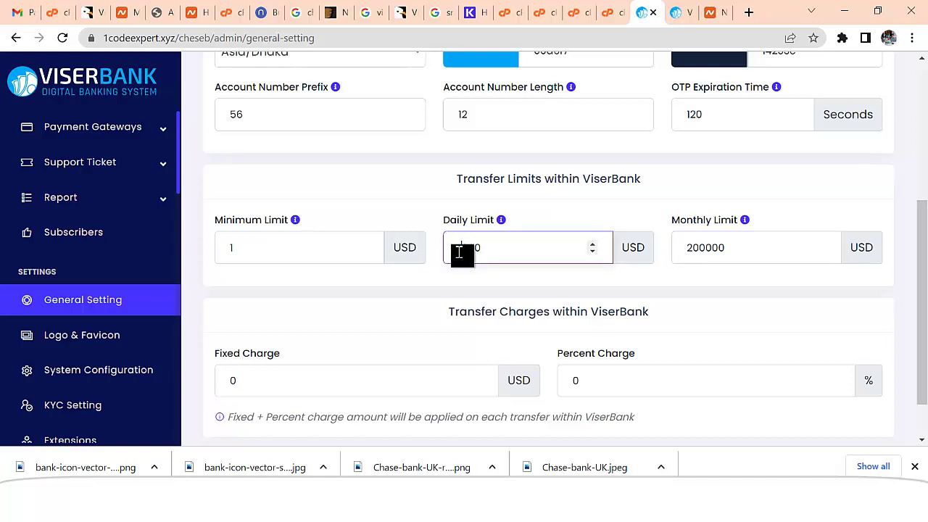
pyautogui.scroll(-1, 490, 300)
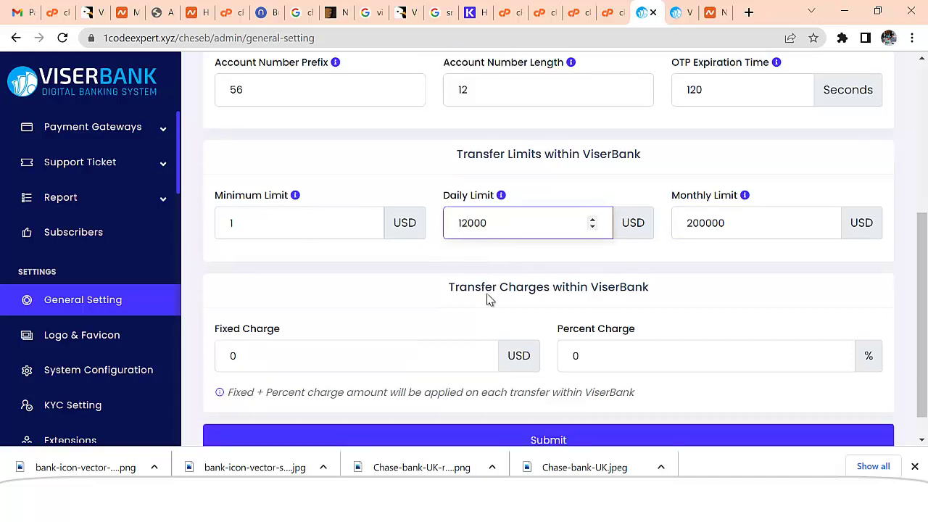
pyautogui.scroll(-1, 490, 299)
# - Set the transfer Percent Charge to 3 and submit the general settings
pyautogui.click(299, 332)
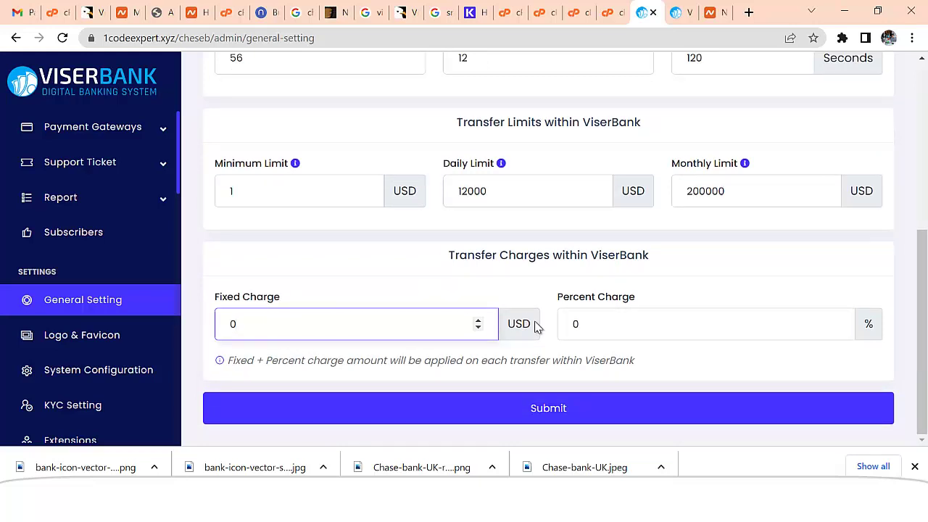
pyautogui.press('Tab')
pyautogui.write('1')
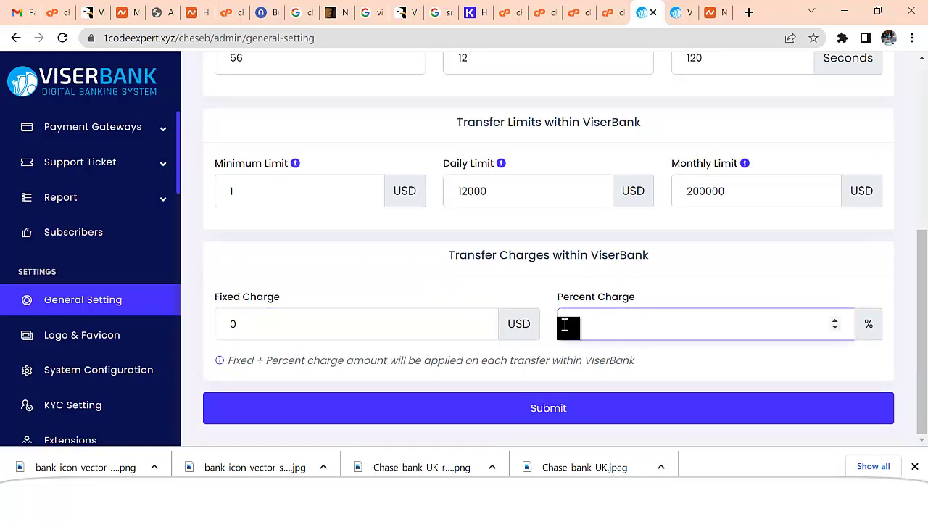
pyautogui.doubleClick(570, 328)
pyautogui.write('3')
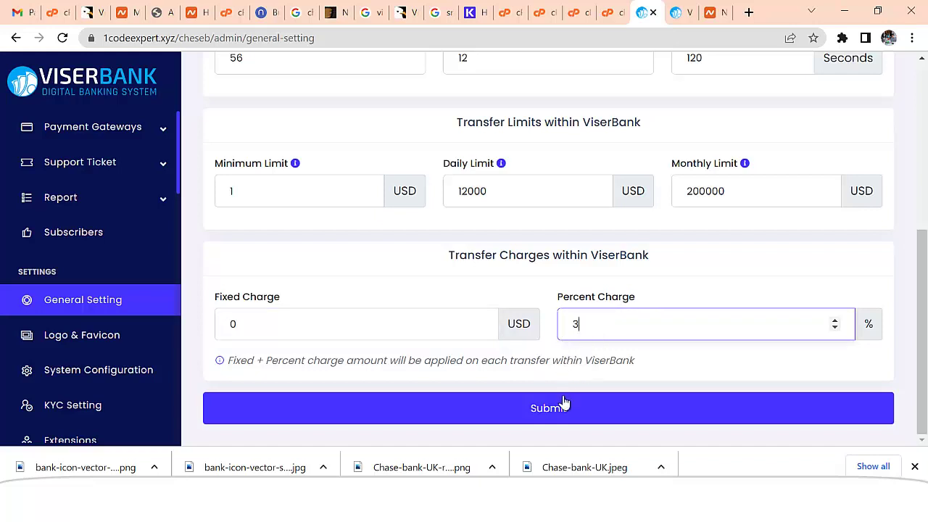
pyautogui.click(559, 410)
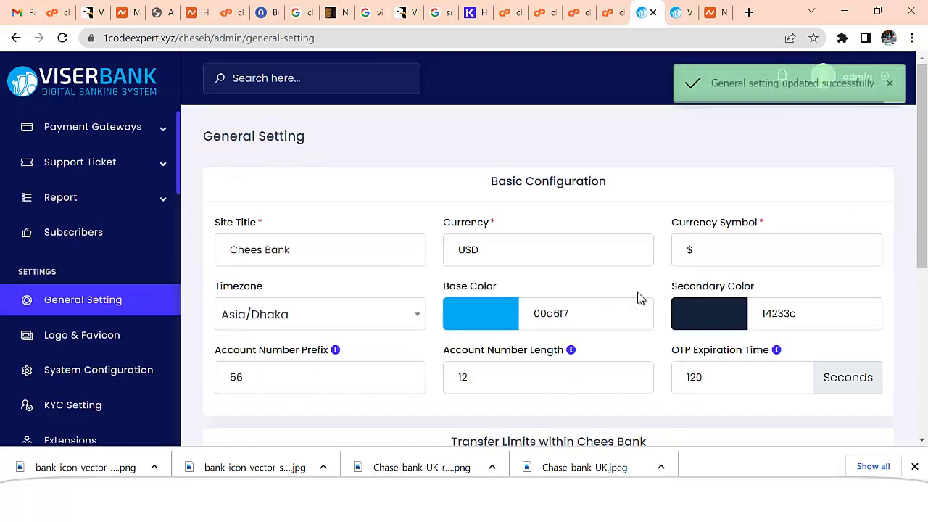
# - On the Logo & Favicon page, load logo2 from the Desktop as the new site logo
pyautogui.click(99, 336)
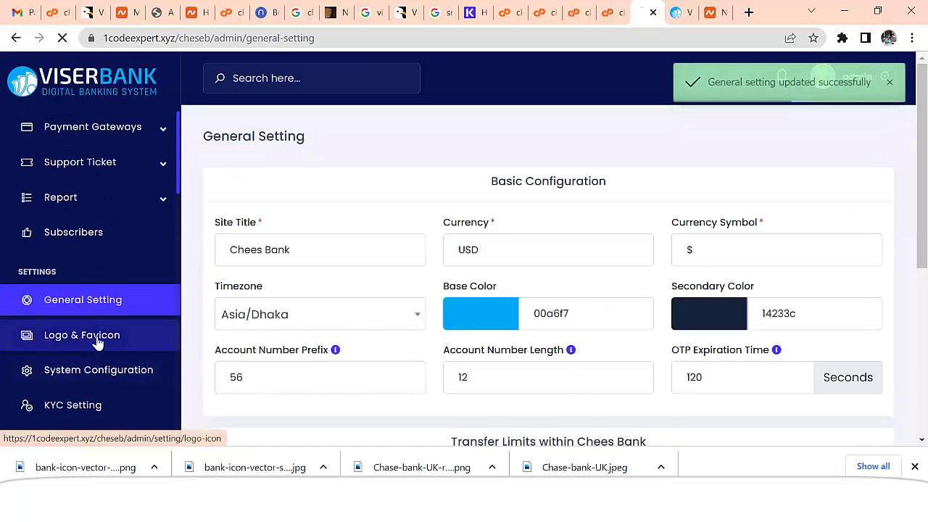
pyautogui.scroll(-3, 491, 288)
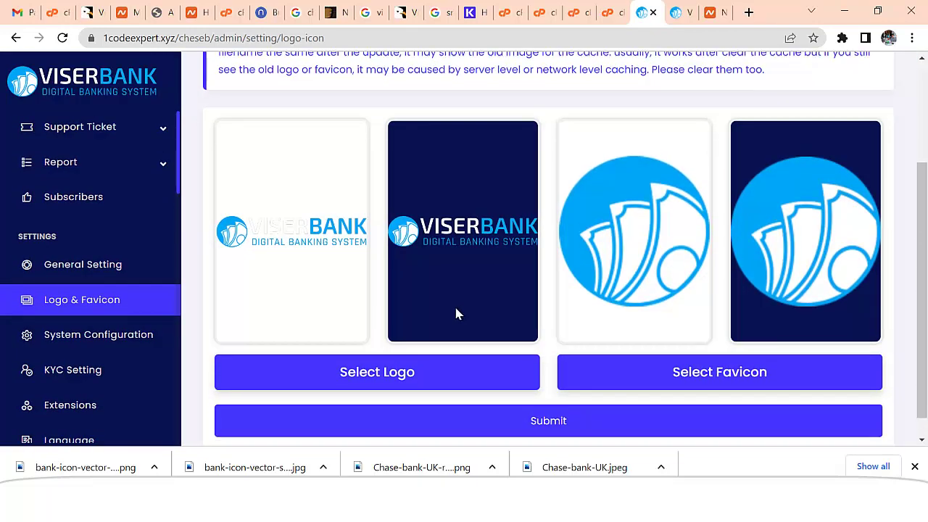
pyautogui.click(378, 341)
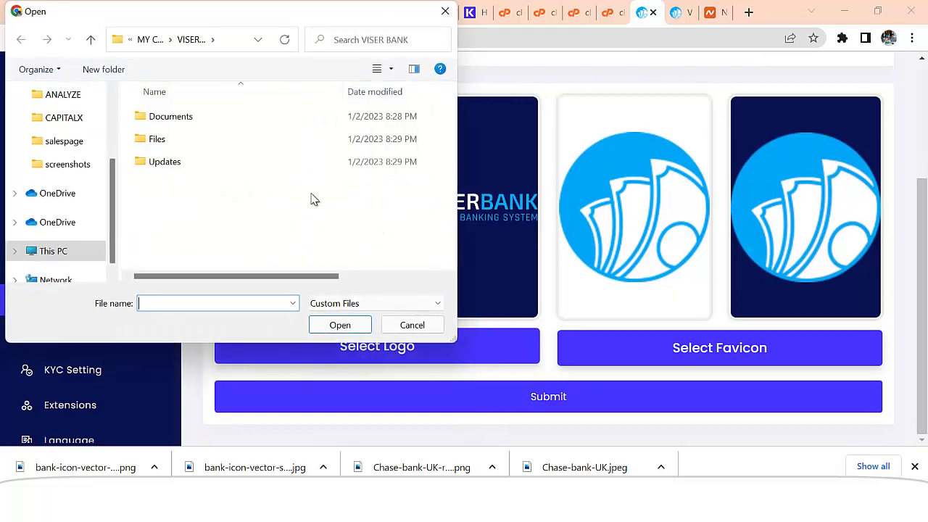
pyautogui.scroll(4, 62, 145)
pyautogui.click(78, 133)
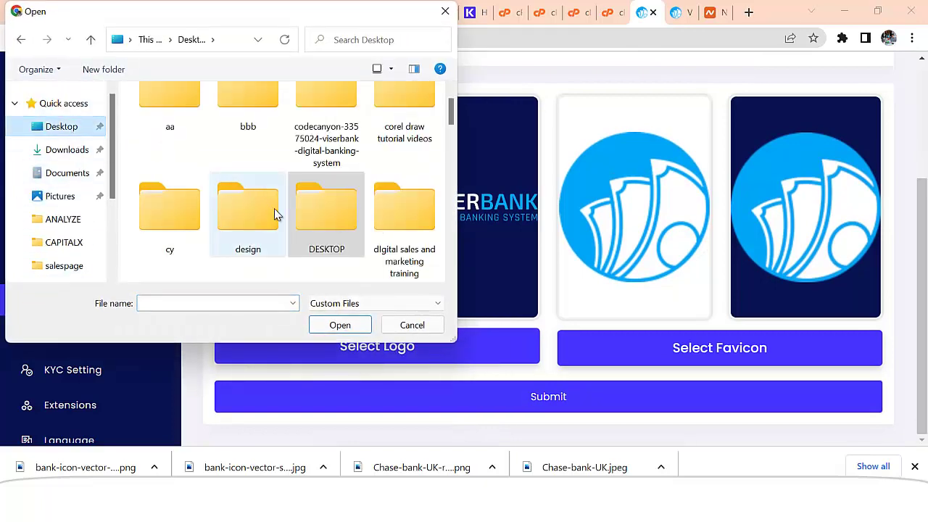
pyautogui.scroll(-5, 283, 214)
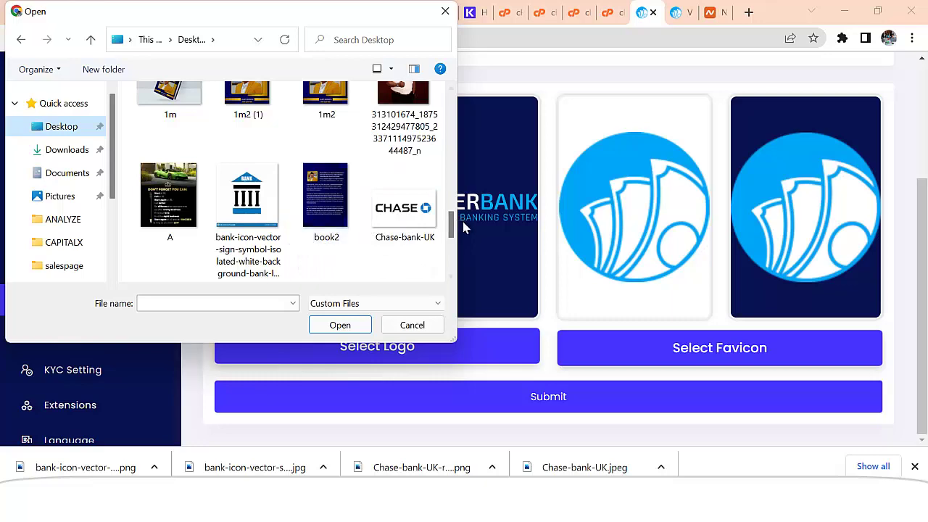
pyautogui.scroll(-3, 406, 232)
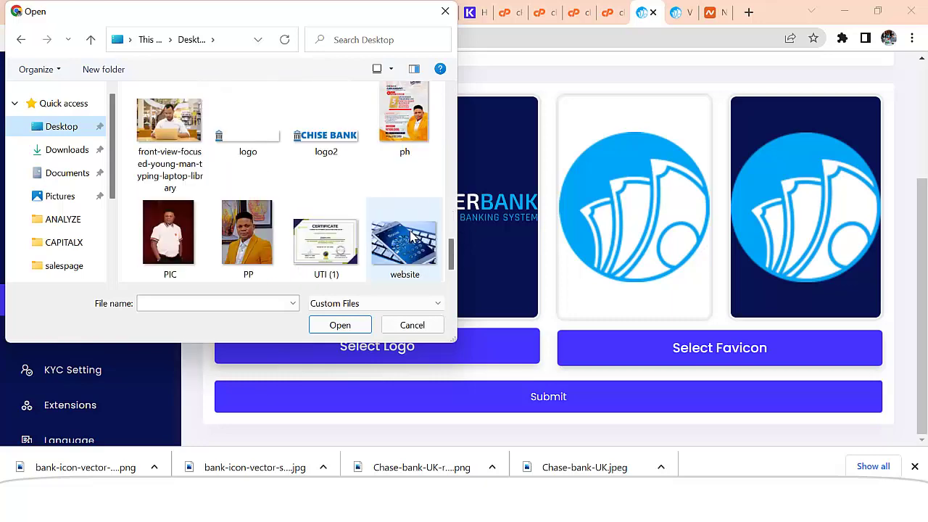
pyautogui.doubleClick(326, 141)
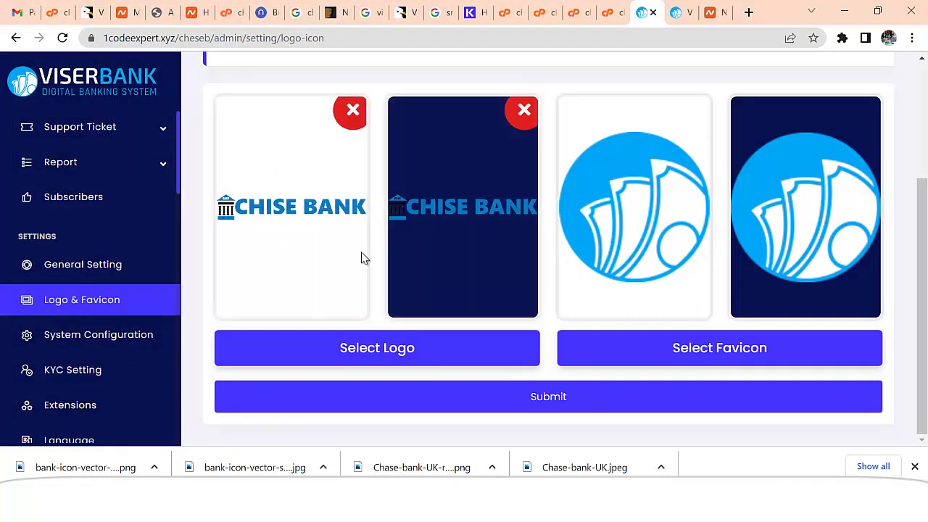
# - Choose the DAXICO image from the Downloads folder as the favicon
pyautogui.click(728, 347)
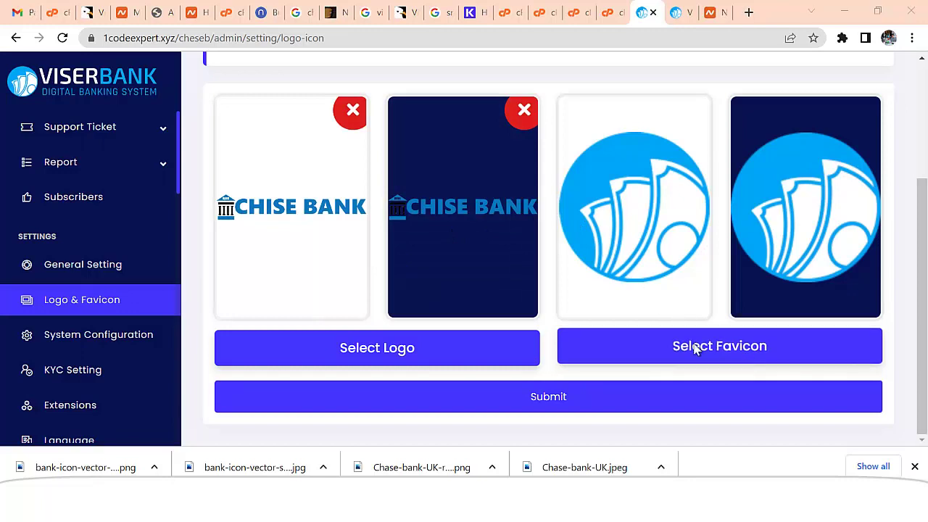
pyautogui.scroll(-10, 283, 185)
pyautogui.scroll(-2, 321, 201)
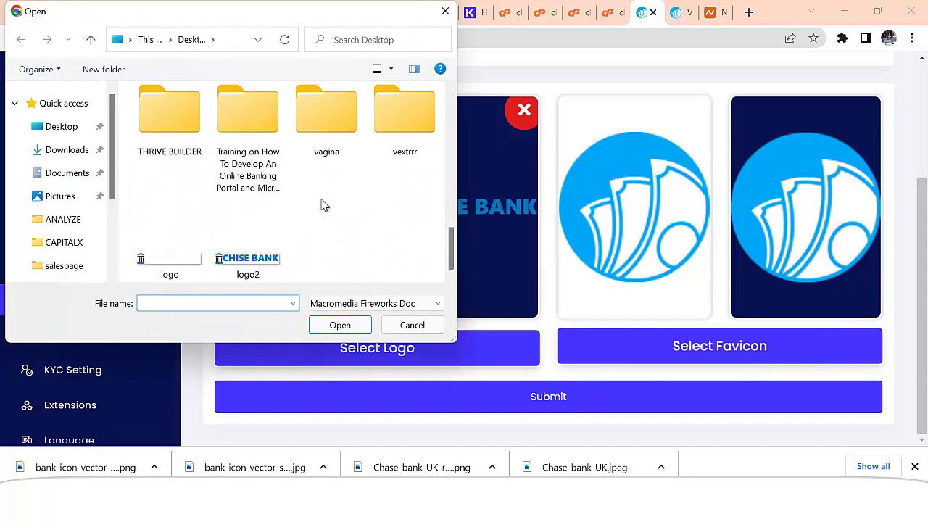
pyautogui.scroll(15, 331, 213)
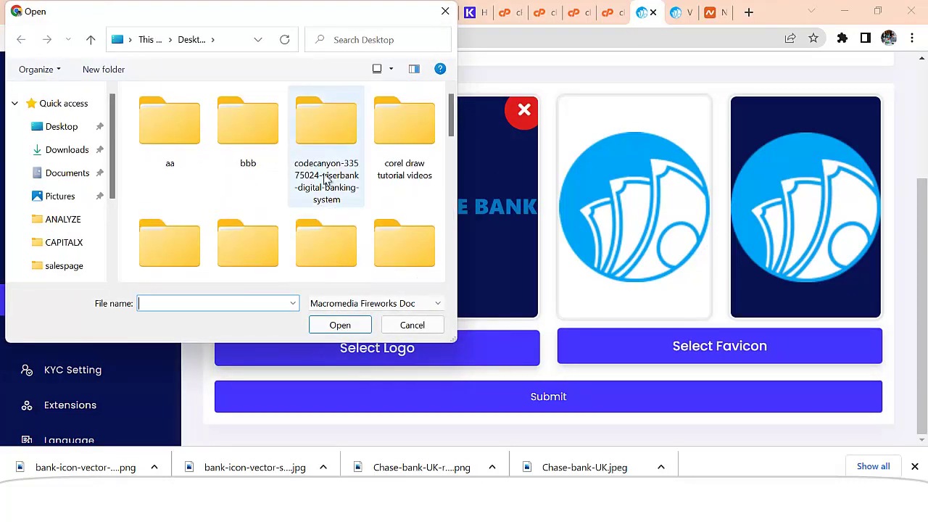
pyautogui.click(66, 150)
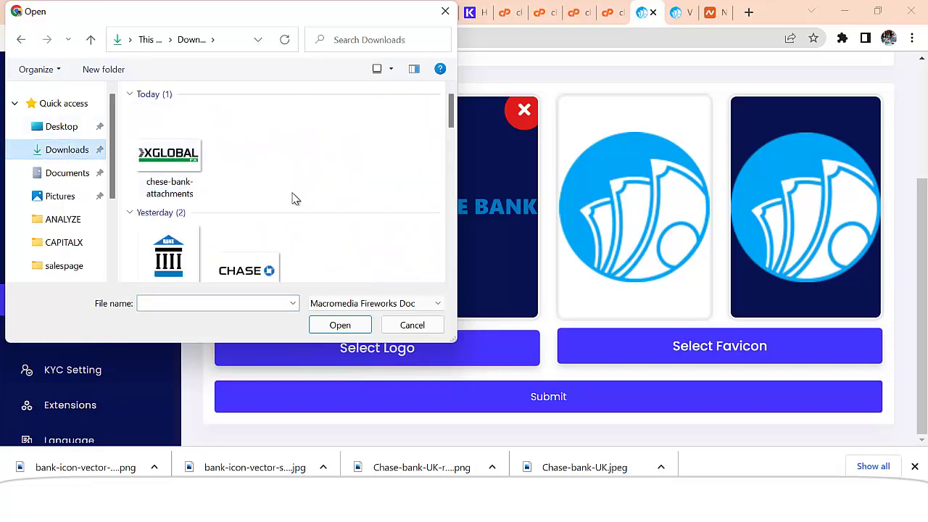
pyautogui.scroll(-5, 294, 200)
pyautogui.doubleClick(169, 217)
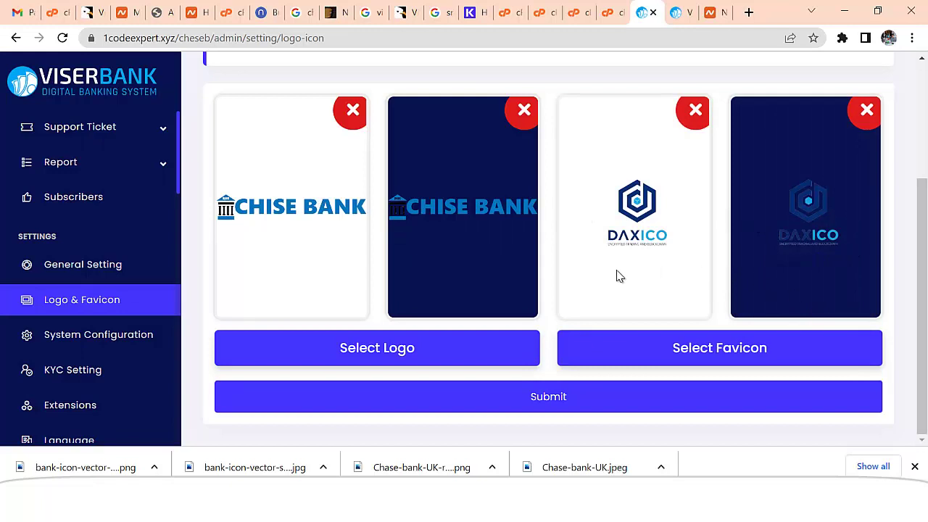
# - Submit the Logo & Favicon page and confirm the CHISE BANK logo and DAXICO favicon previews
pyautogui.click(571, 395)
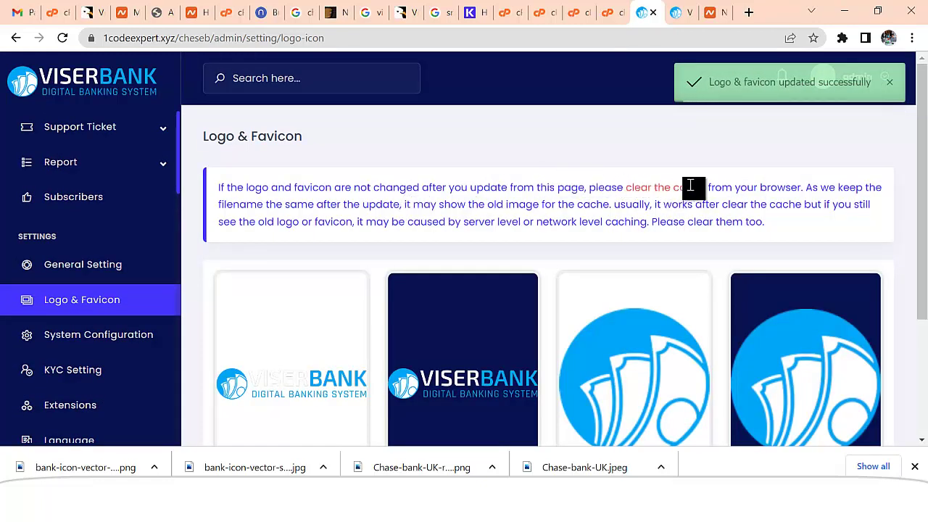
pyautogui.scroll(-3, 569, 311)
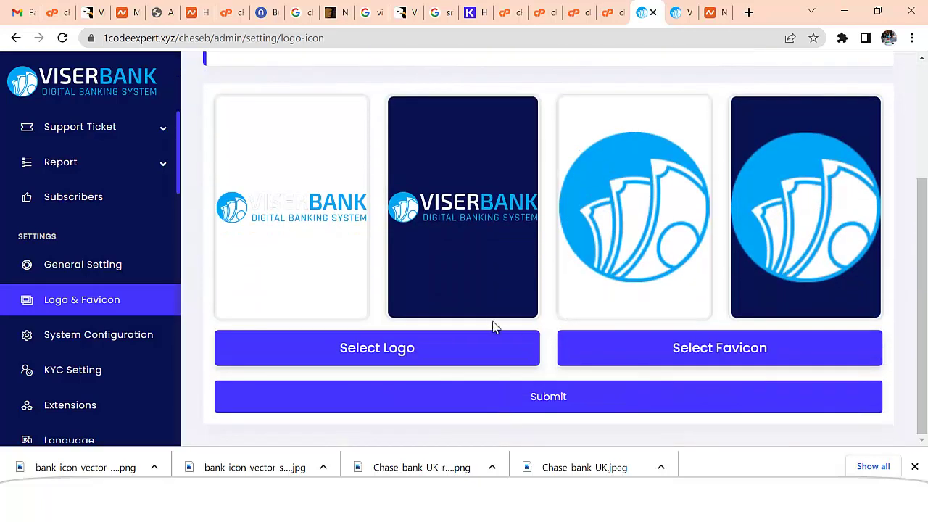
pyautogui.scroll(2, 365, 305)
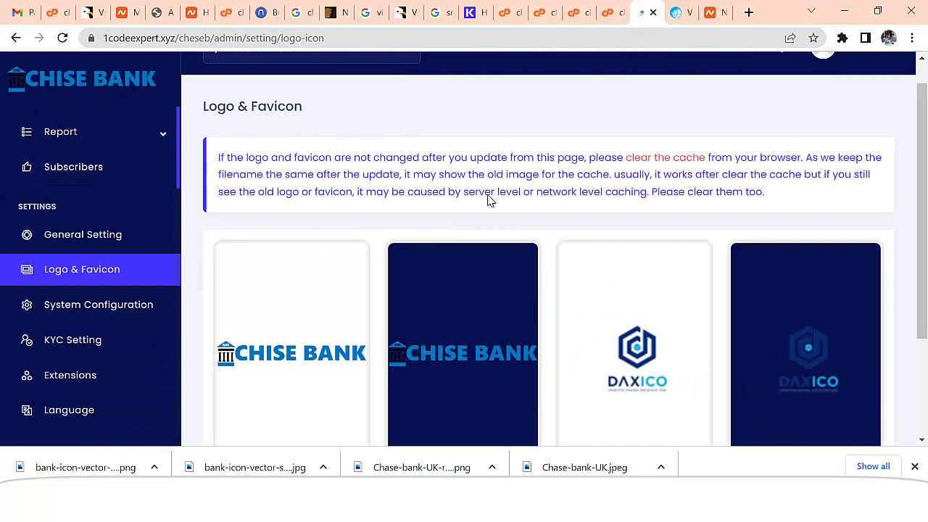
pyautogui.scroll(-2, 488, 200)
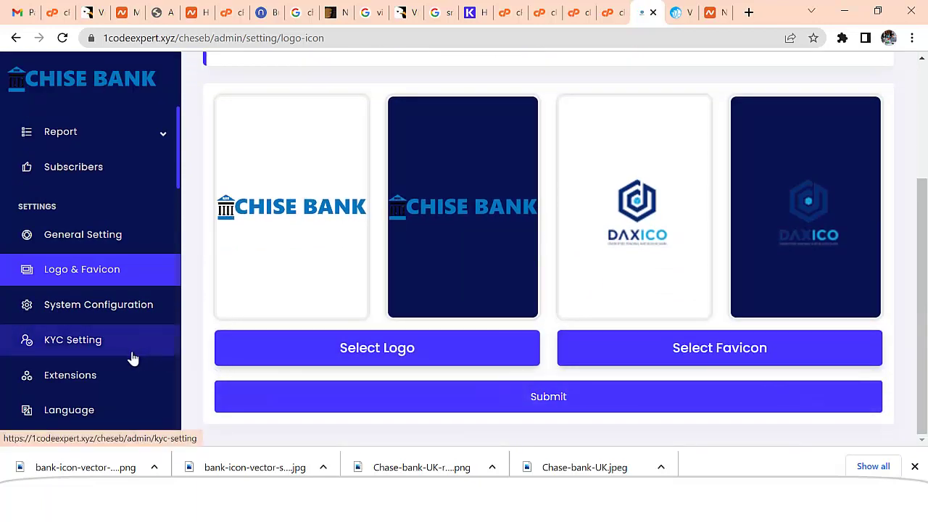
# - In System Configuration, enable Force SSL and Force Secure Password, keeping User Registration on
pyautogui.click(150, 308)
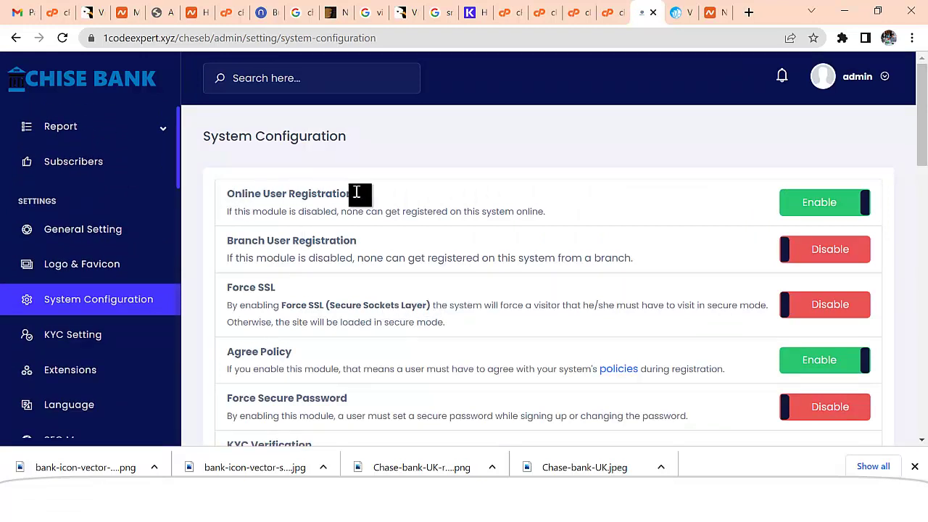
pyautogui.click(812, 206)
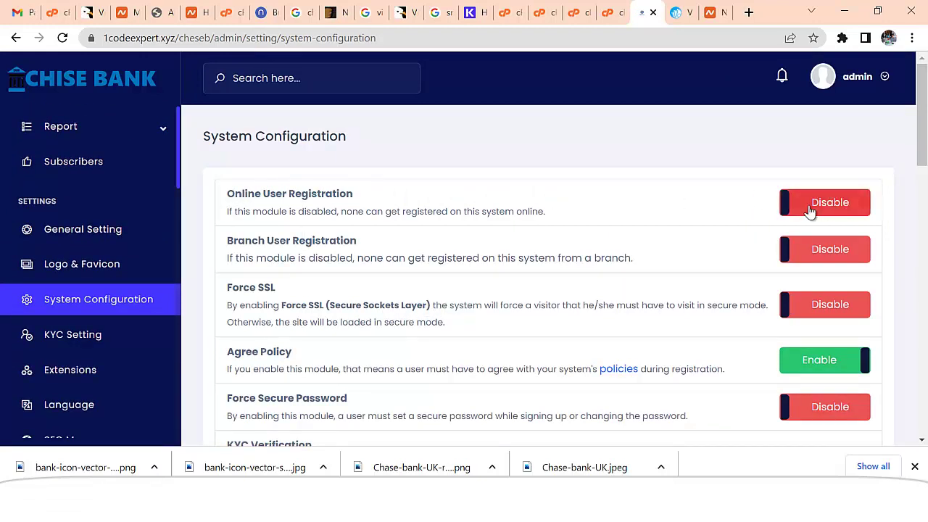
pyautogui.click(811, 211)
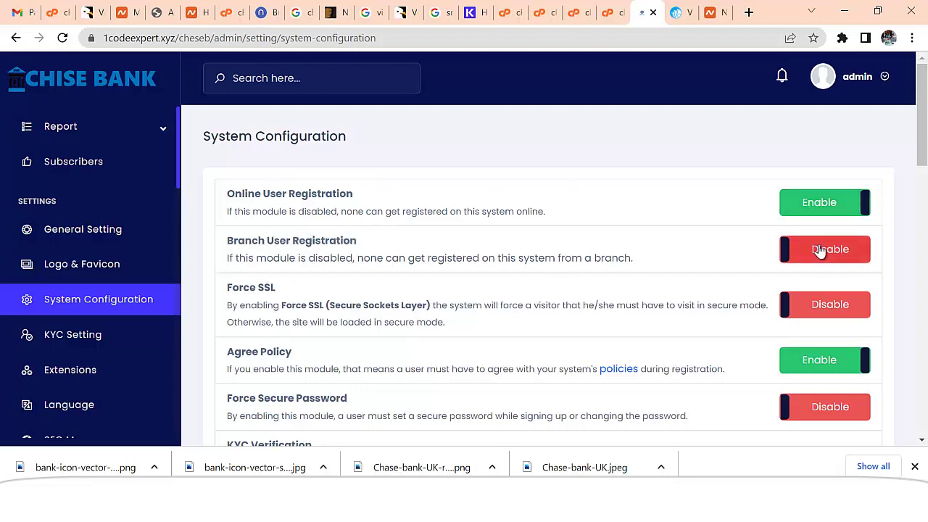
pyautogui.scroll(-1, 617, 278)
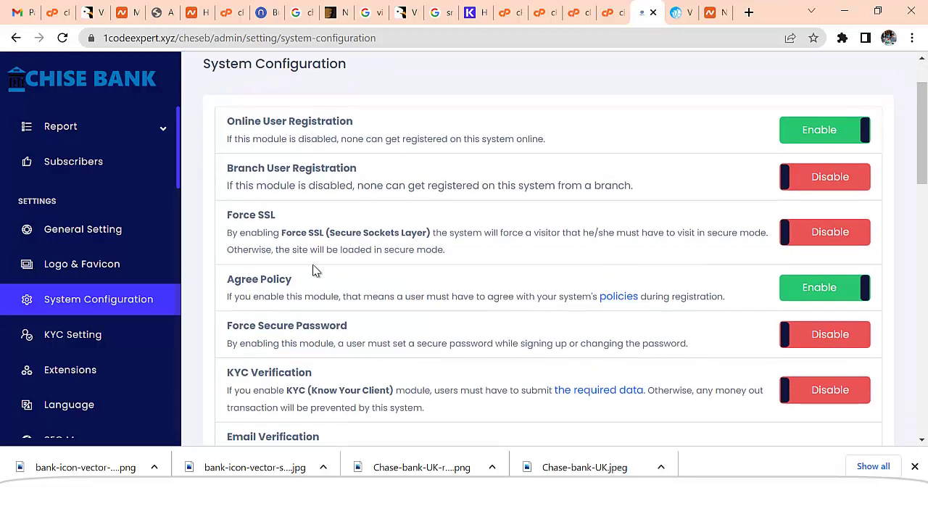
pyautogui.click(795, 232)
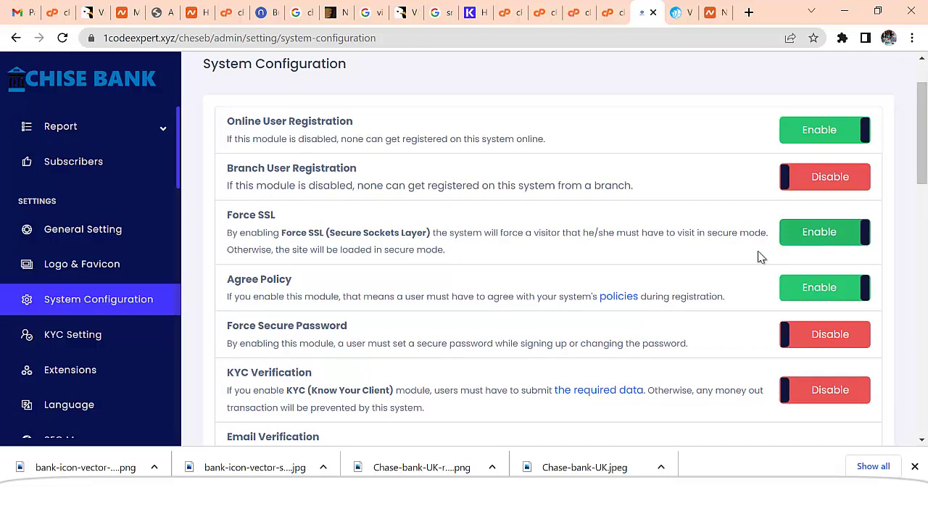
pyautogui.scroll(-1, 840, 308)
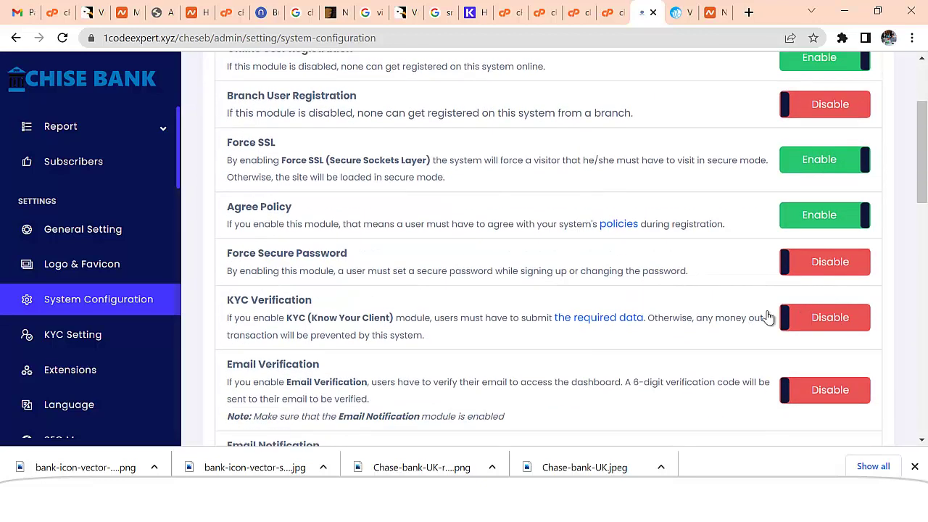
pyautogui.click(821, 269)
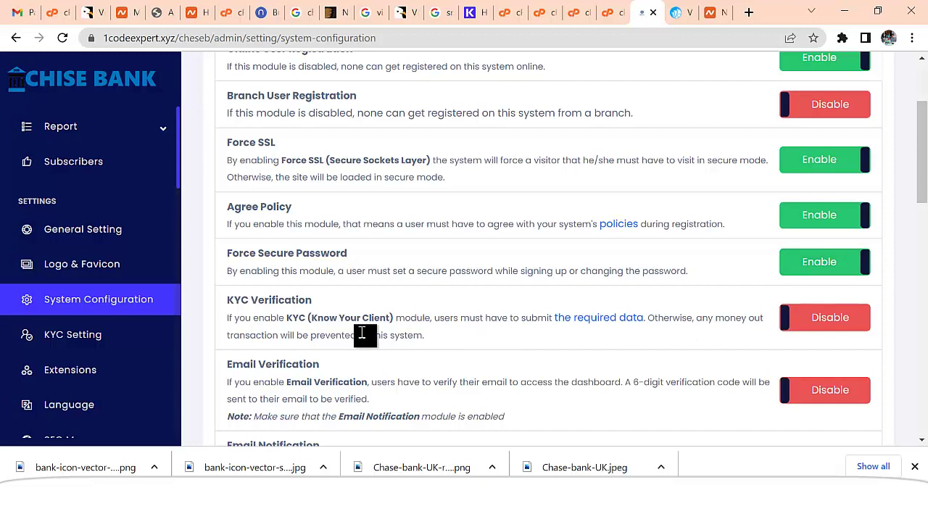
# - Enable KYC Verification and Email Notification, leaving Email and Mobile Verification off
pyautogui.scroll(-1, 529, 320)
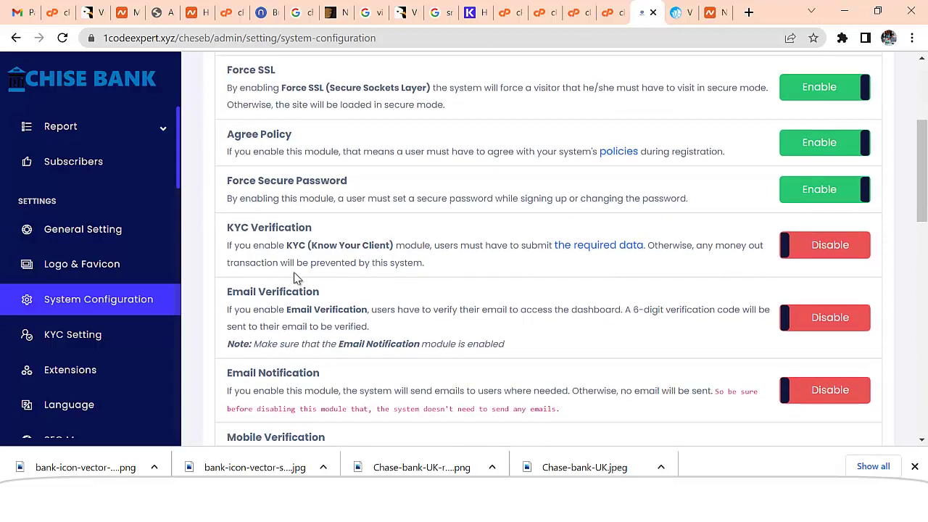
pyautogui.click(831, 254)
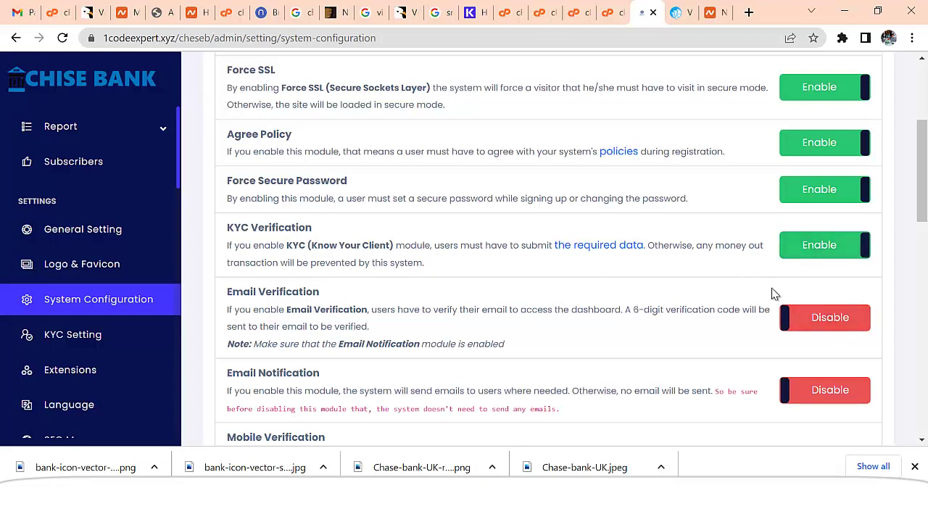
pyautogui.scroll(-2, 798, 276)
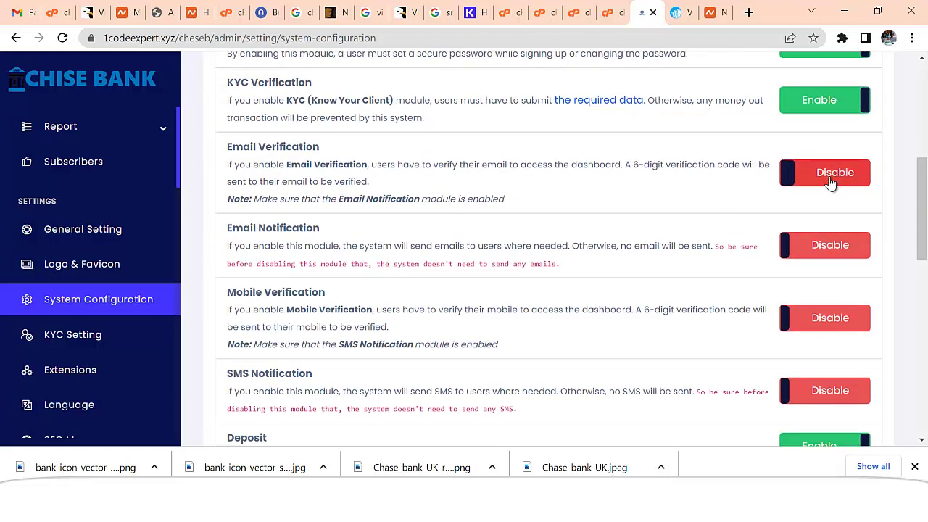
pyautogui.click(831, 181)
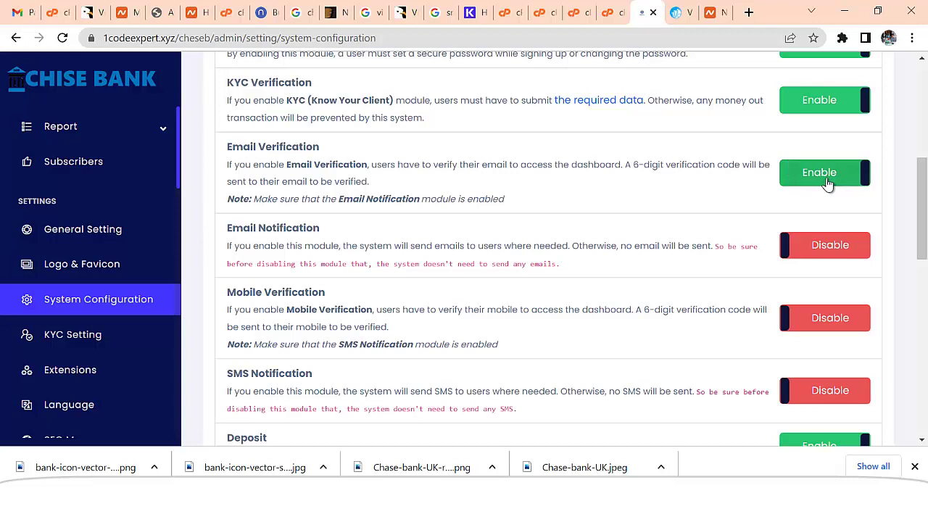
pyautogui.click(825, 180)
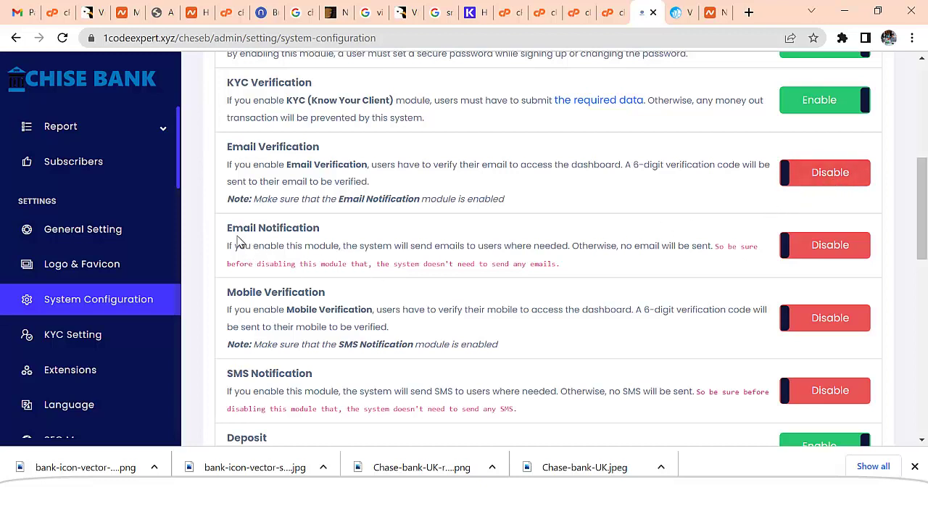
pyautogui.click(823, 248)
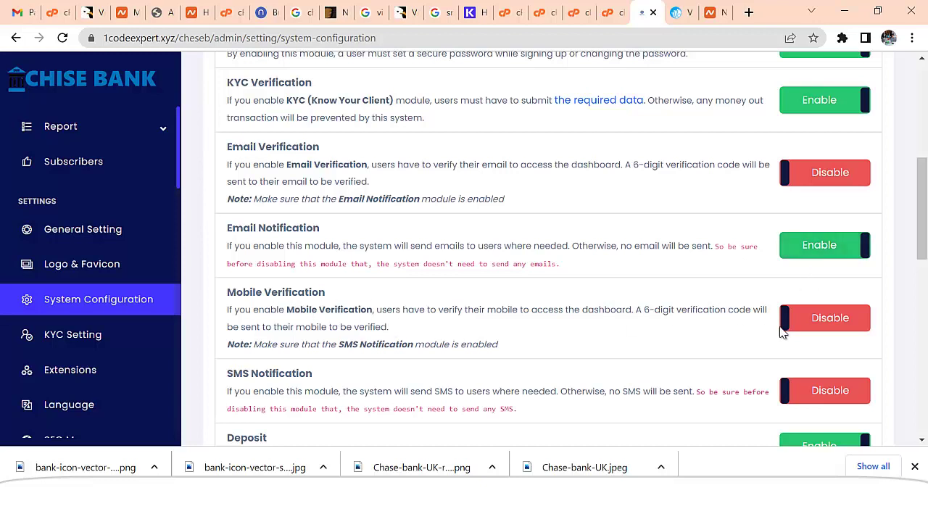
pyautogui.click(821, 323)
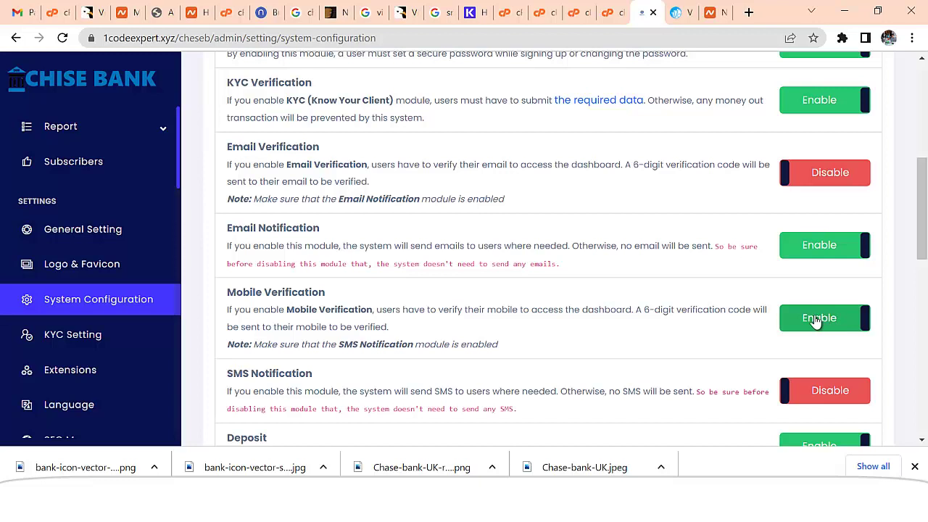
pyautogui.click(814, 322)
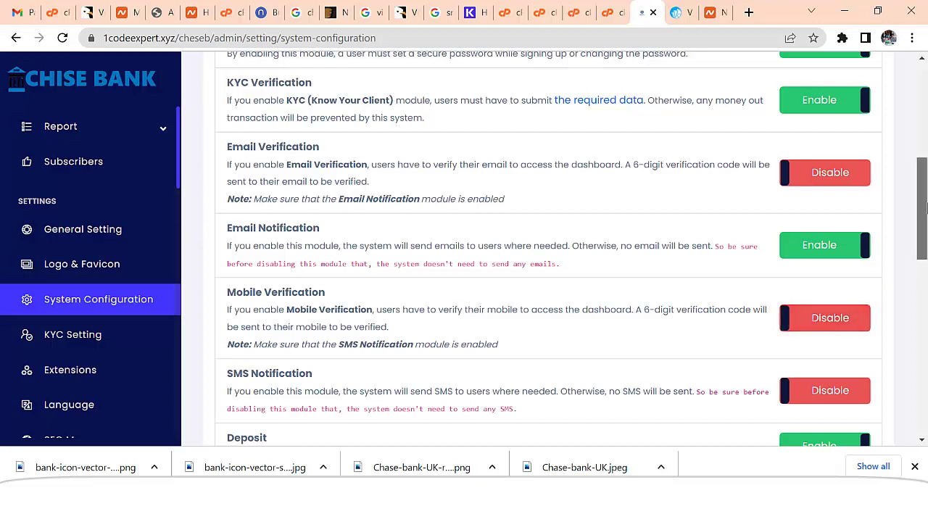
pyautogui.moveTo(923, 211); pyautogui.dragTo(924, 234)
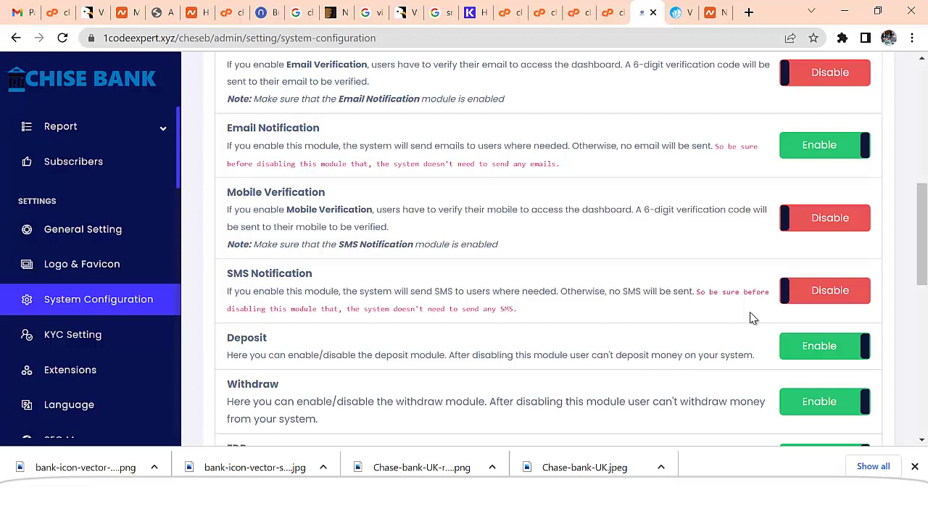
# - Submit the System Configuration changes, then go to the KYC Setting page
pyautogui.scroll(-1, 751, 320)
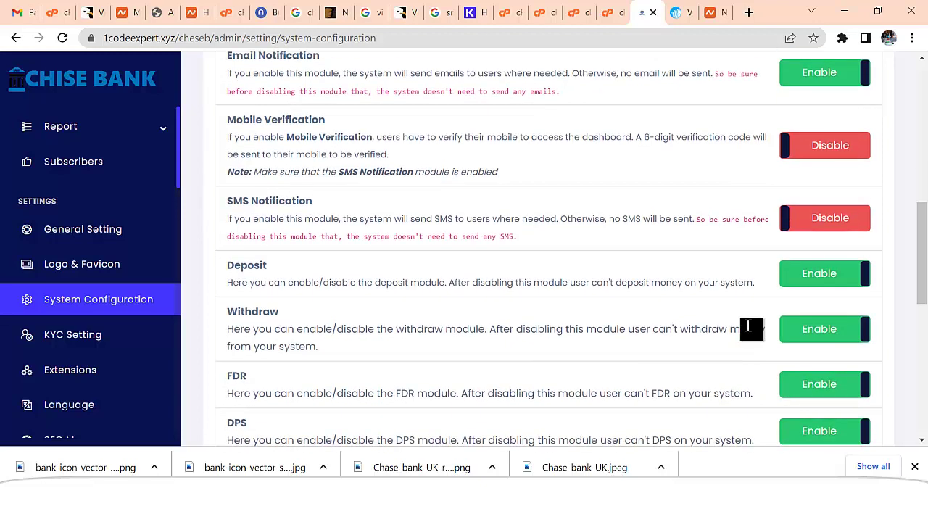
pyautogui.scroll(-1, 363, 276)
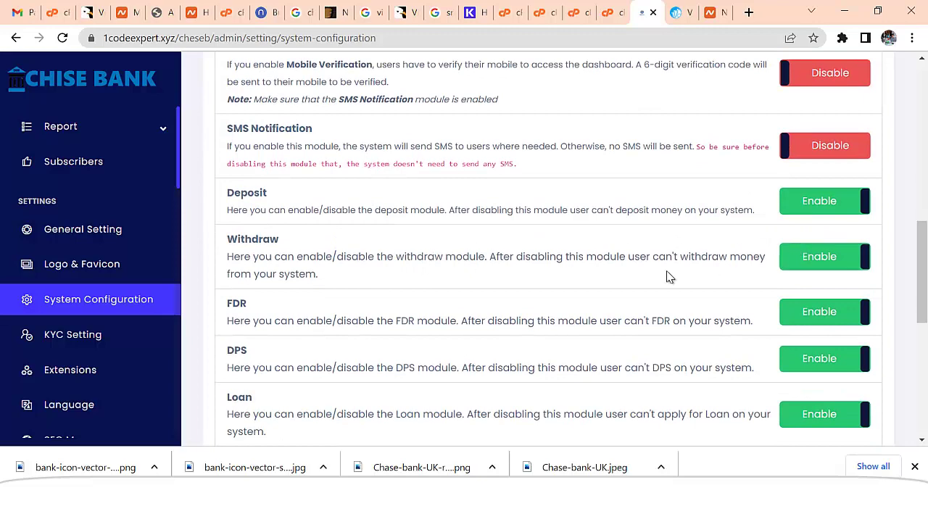
pyautogui.scroll(-1, 427, 286)
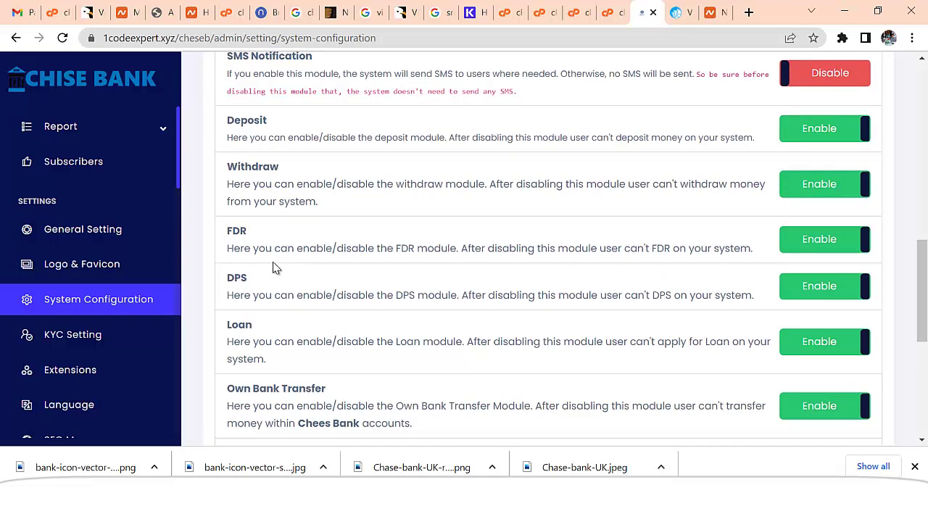
pyautogui.scroll(-1, 573, 250)
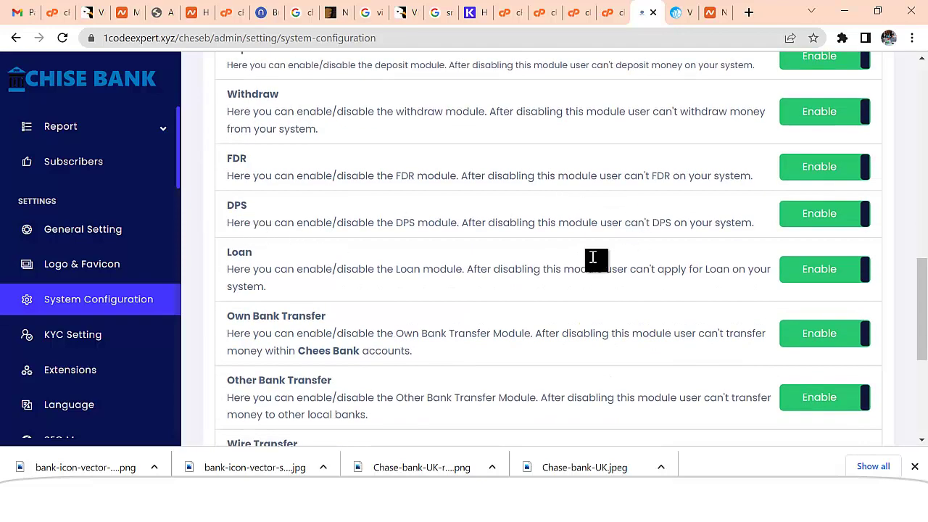
pyautogui.scroll(-1, 593, 258)
pyautogui.scroll(-1, 793, 201)
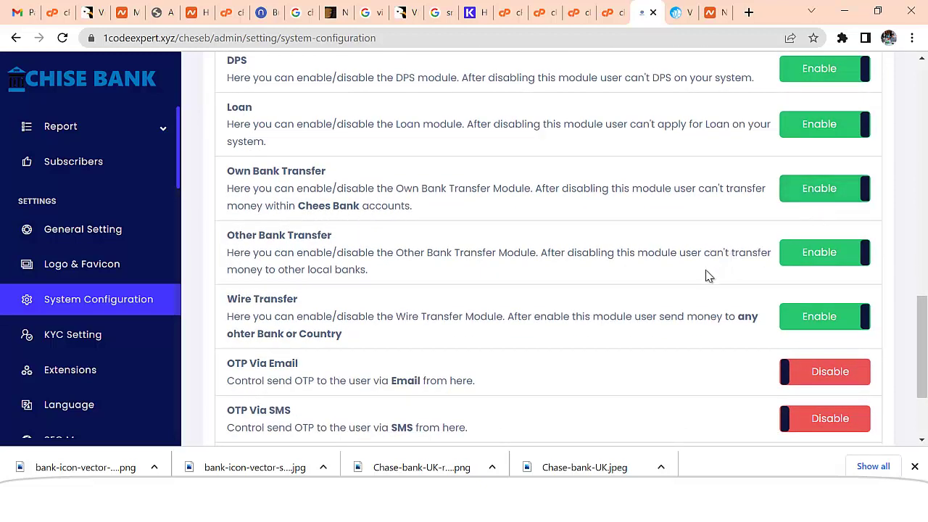
pyautogui.scroll(-1, 834, 272)
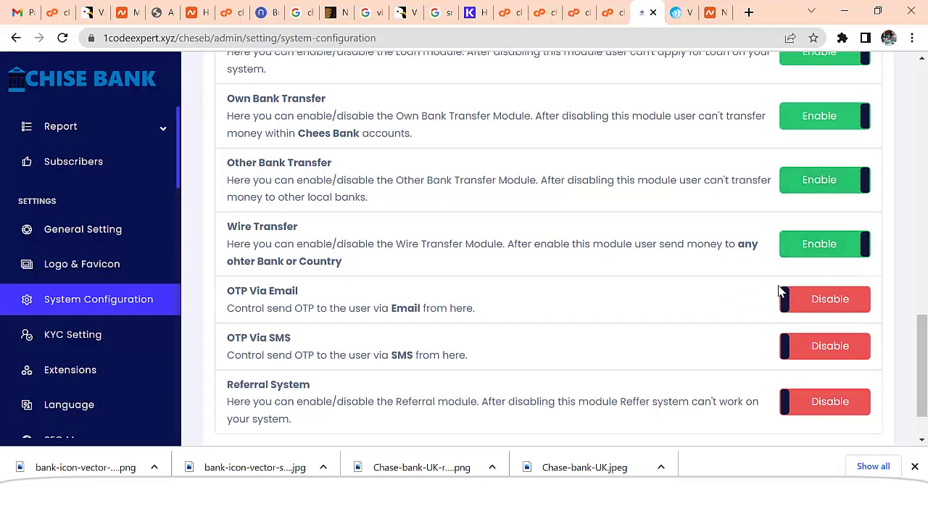
pyautogui.scroll(-1, 726, 312)
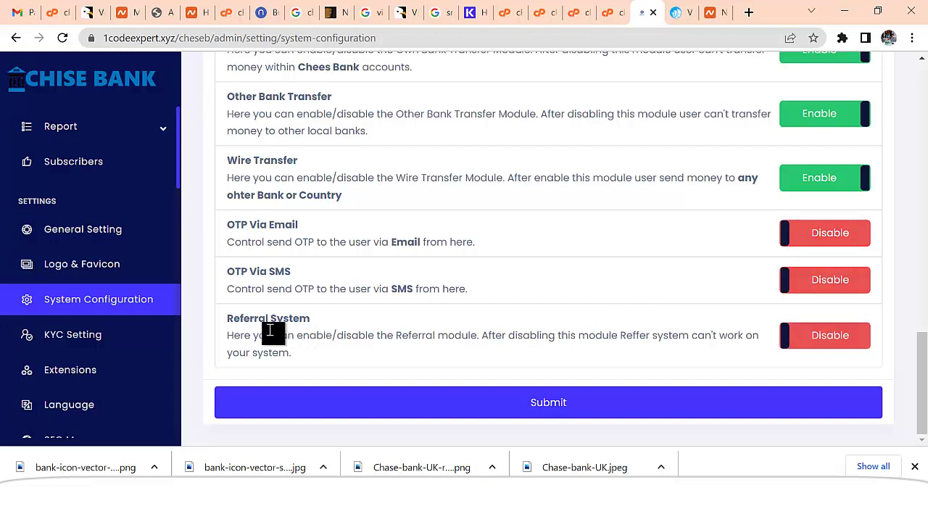
pyautogui.click(530, 408)
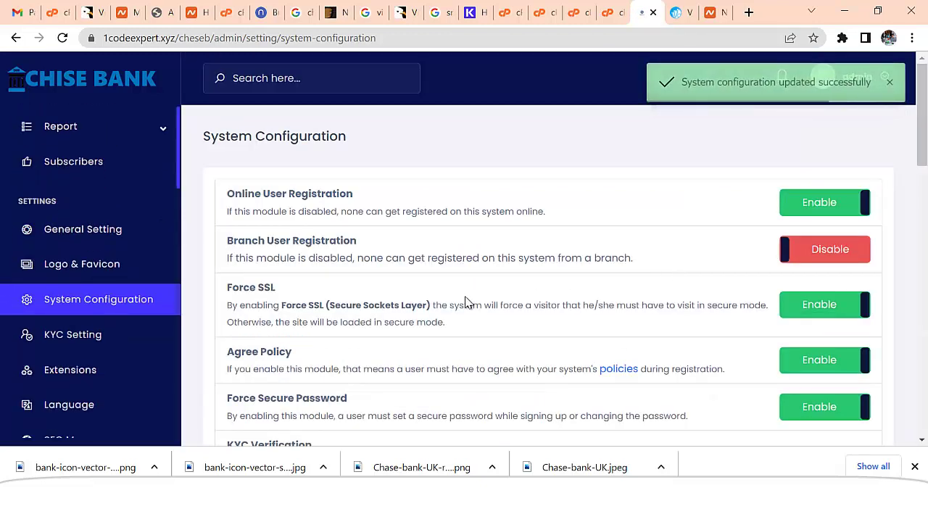
pyautogui.click(174, 337)
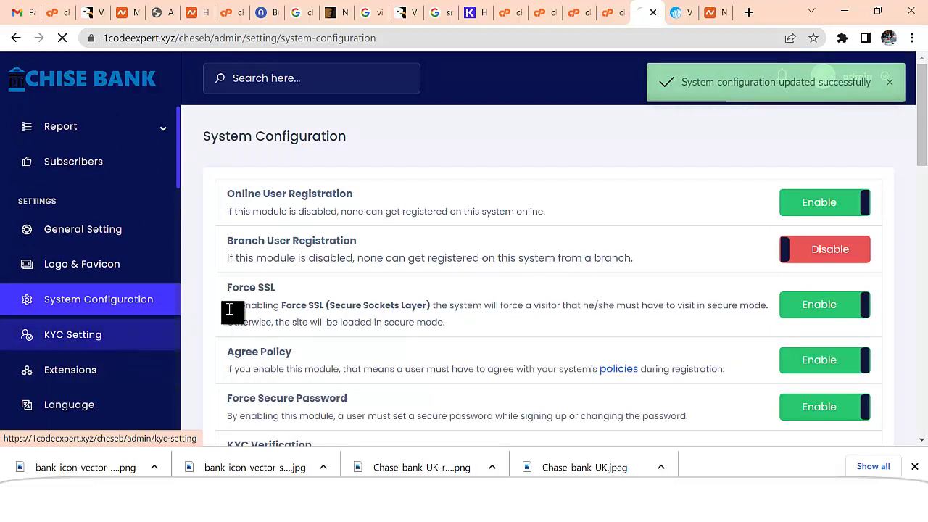
# - Rename the KYC field 'Name of Father' to 'First Name'
pyautogui.scroll(-1, 469, 292)
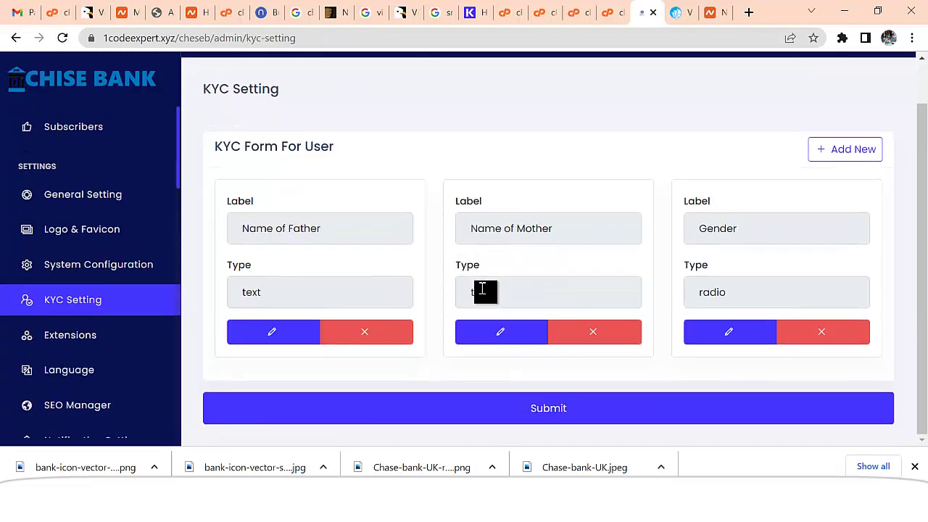
pyautogui.click(340, 227)
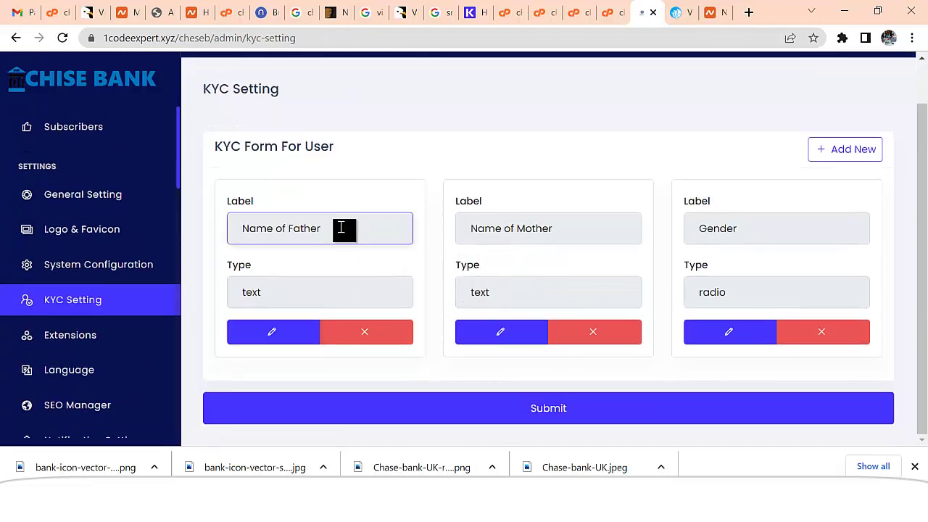
pyautogui.click(544, 231)
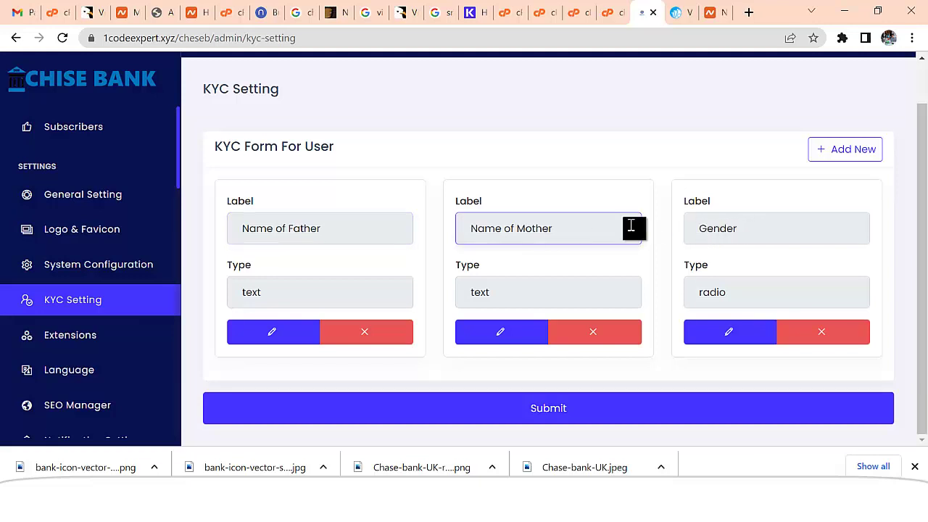
pyautogui.click(284, 325)
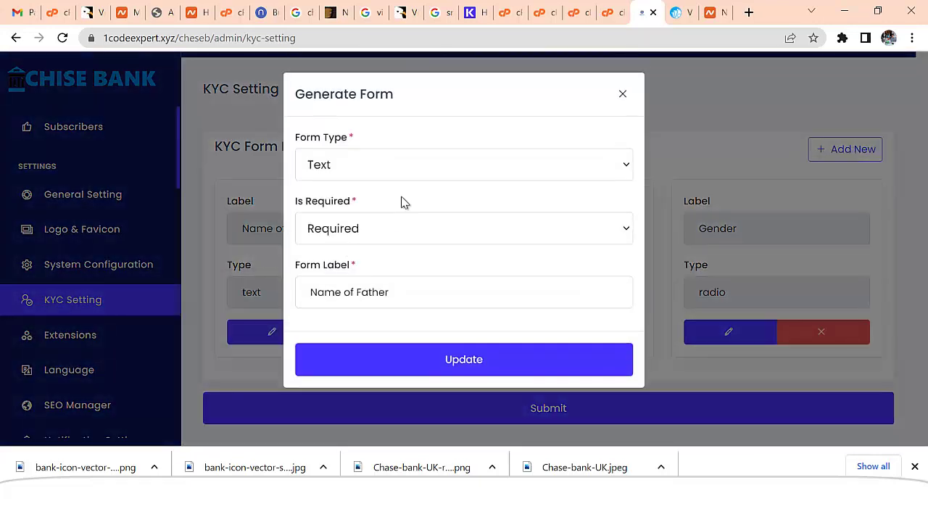
pyautogui.moveTo(399, 294); pyautogui.dragTo(336, 314)
pyautogui.write('First Name')
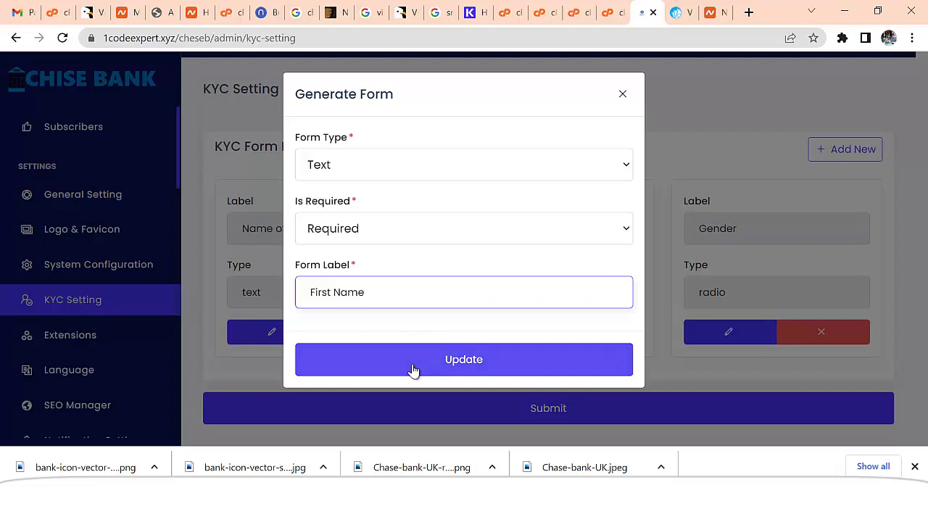
pyautogui.click(414, 367)
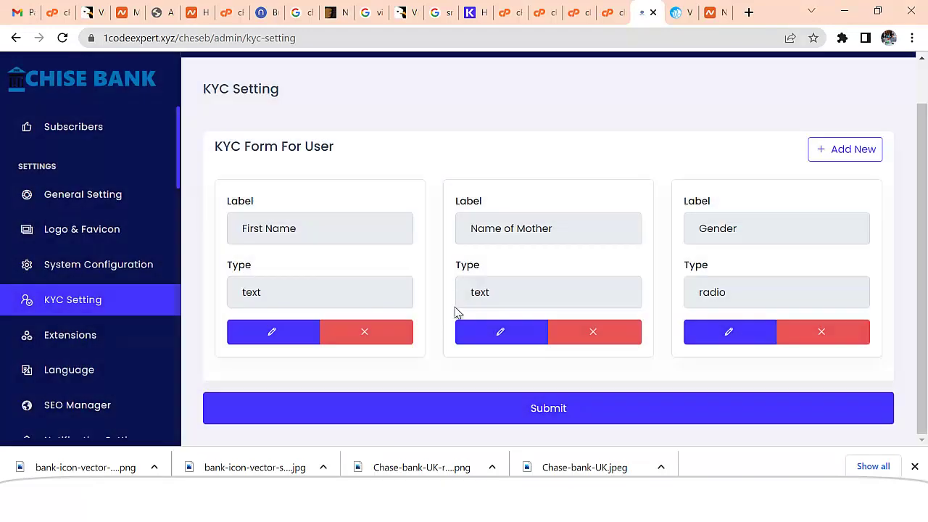
# - Rename 'Name of Mother' to 'Last Name' and re-save the Gender field unchanged
pyautogui.click(505, 337)
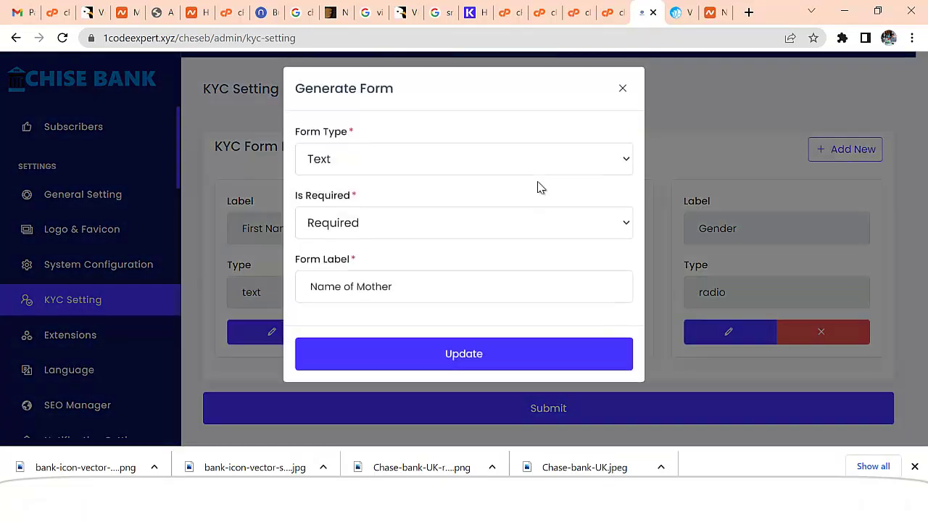
pyautogui.moveTo(400, 296); pyautogui.dragTo(302, 269)
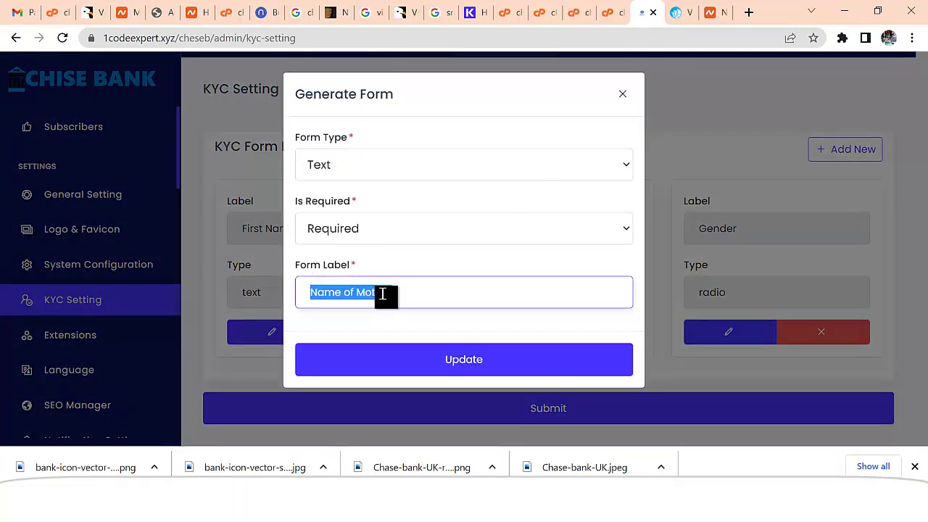
pyautogui.write('Last Name')
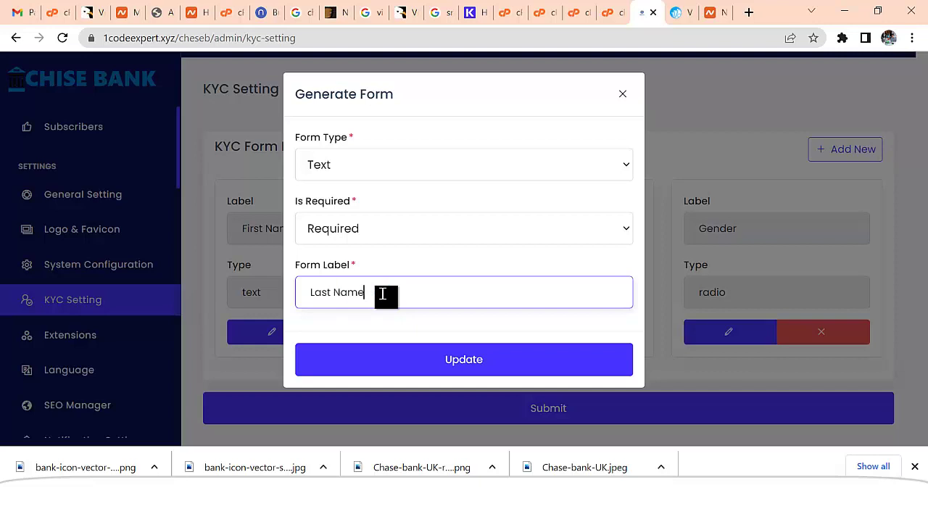
pyautogui.click(404, 368)
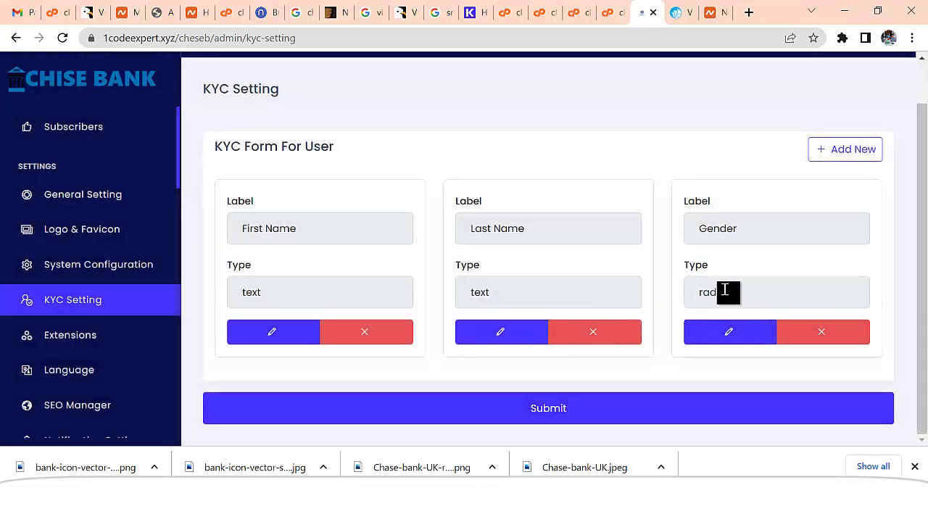
pyautogui.click(719, 335)
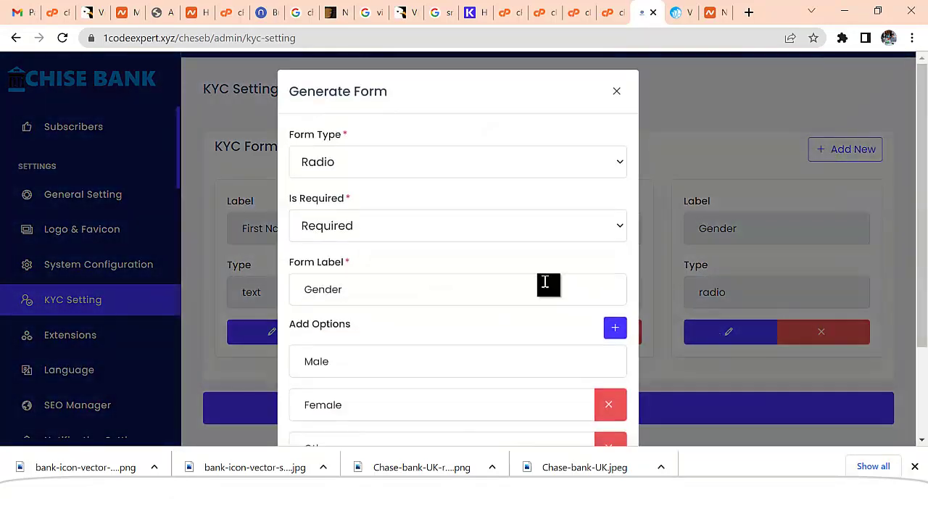
pyautogui.scroll(-1, 411, 297)
pyautogui.scroll(-1, 405, 304)
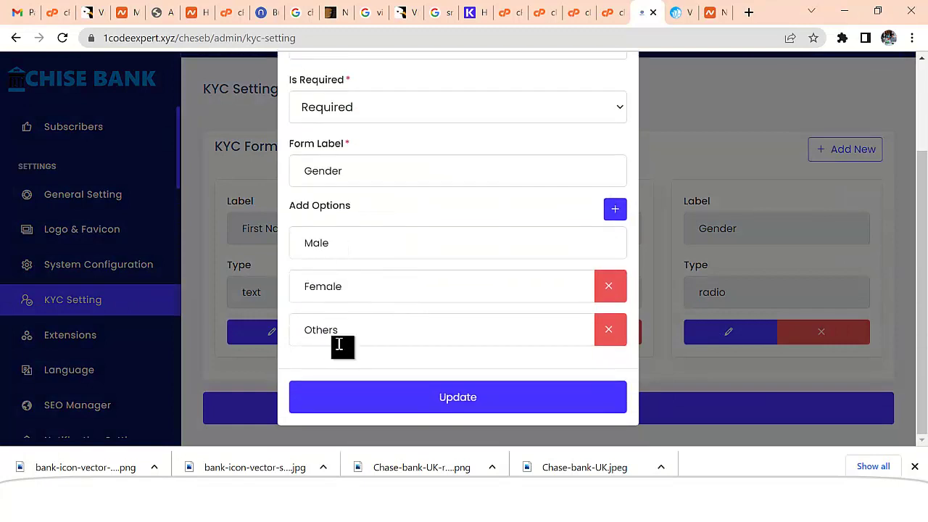
pyautogui.click(479, 404)
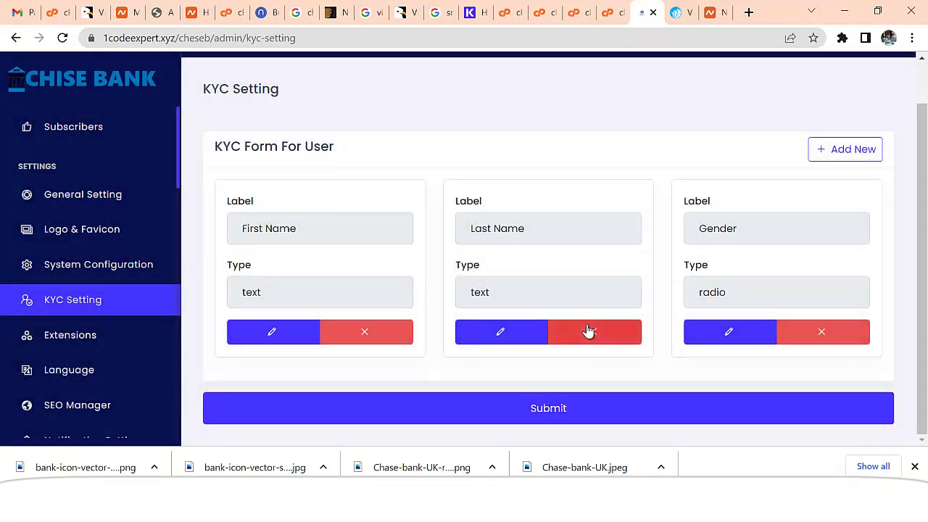
# - Create a new required File-type KYC field labelled 'Upload Govt ID'
pyautogui.click(811, 157)
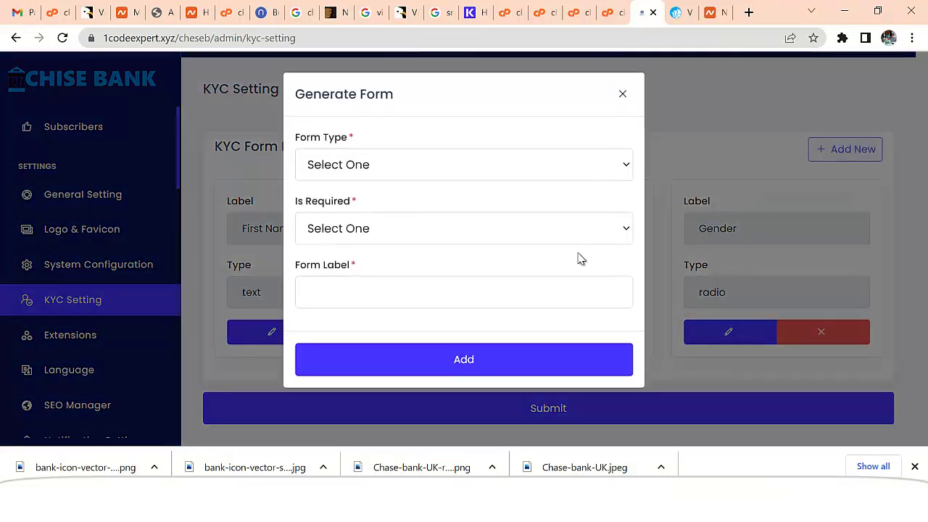
pyautogui.click(340, 166)
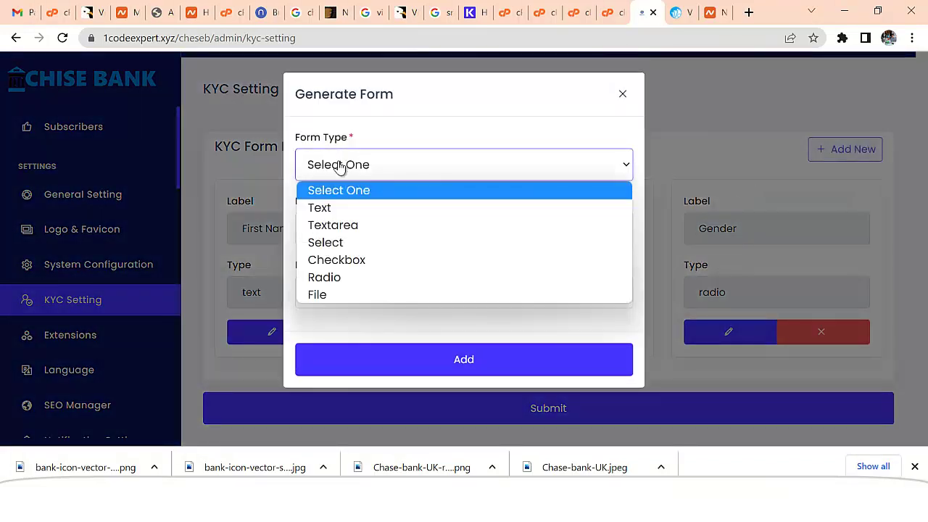
pyautogui.click(331, 296)
pyautogui.click(353, 230)
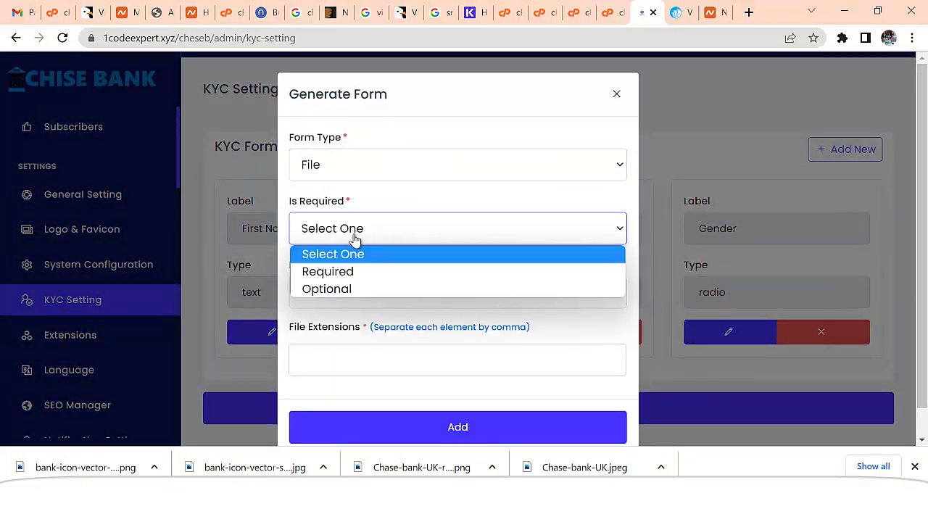
pyautogui.click(355, 271)
pyautogui.click(344, 291)
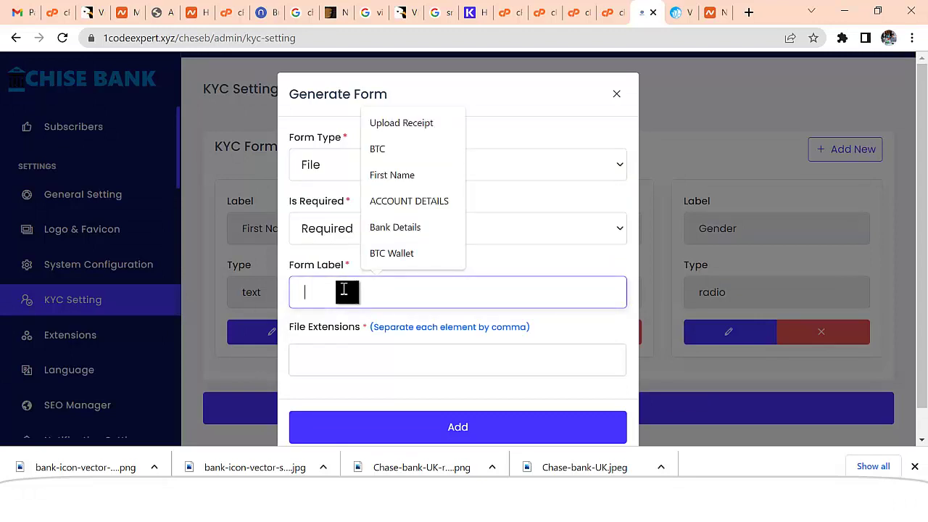
pyautogui.write('Upload Govt ID')
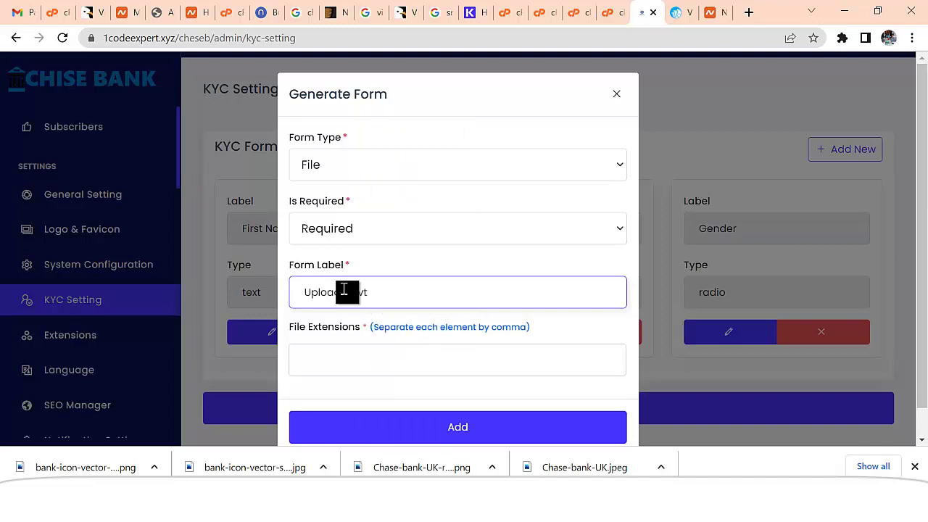
# - Allow JPG, JPEG and PNG extensions and add the field to the form
pyautogui.click(338, 361)
pyautogui.click(323, 212)
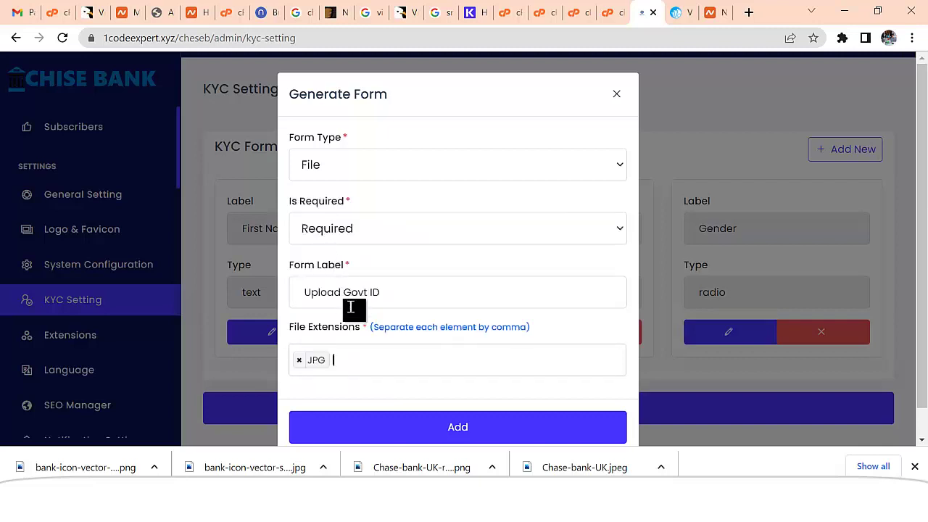
pyautogui.click(353, 367)
pyautogui.click(330, 236)
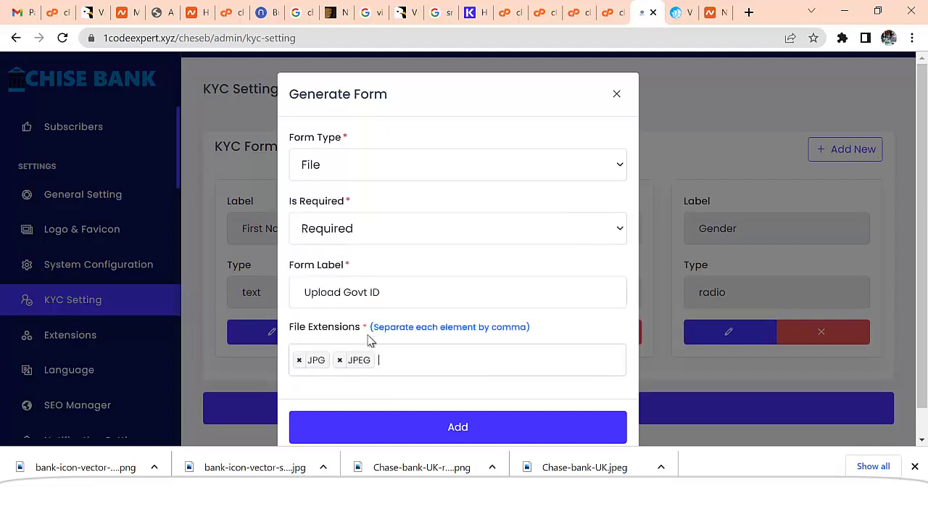
pyautogui.click(391, 358)
pyautogui.click(324, 261)
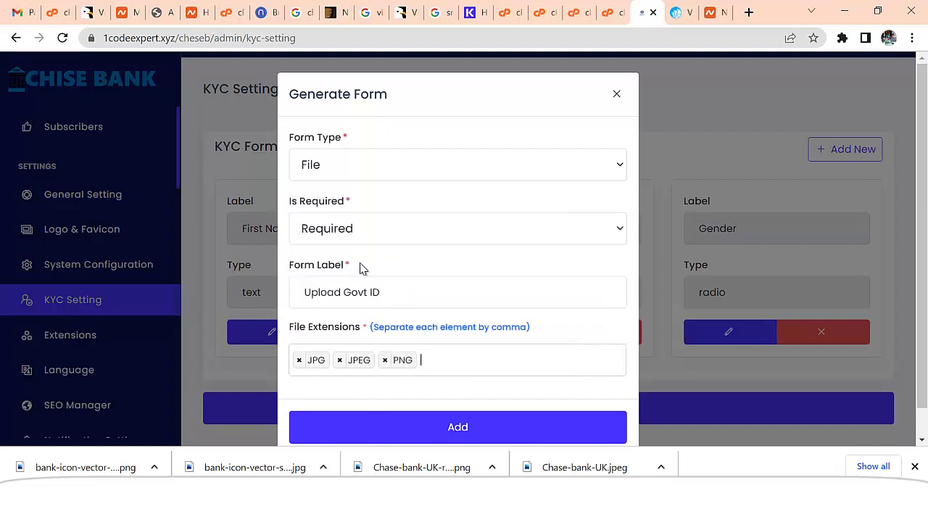
pyautogui.scroll(-1, 550, 305)
pyautogui.click(464, 399)
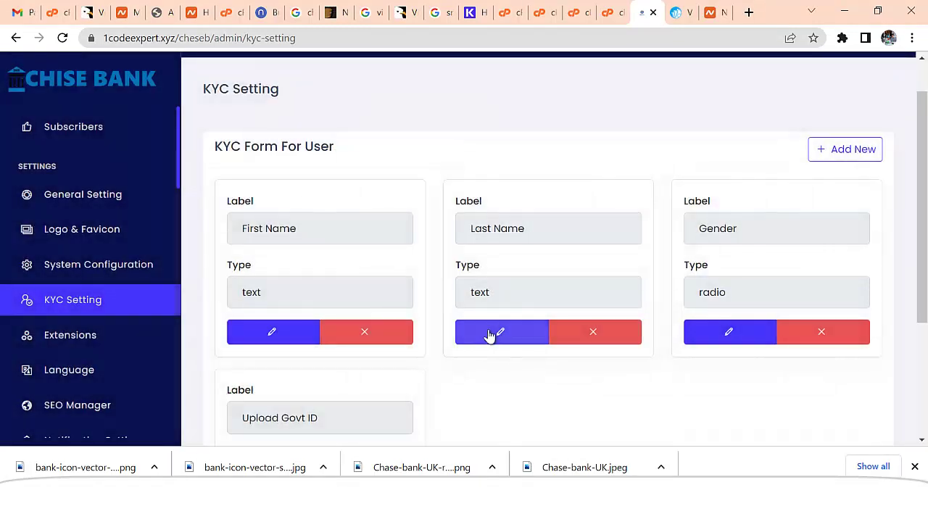
pyautogui.scroll(-2, 489, 335)
pyautogui.scroll(-1, 483, 340)
pyautogui.scroll(4, 595, 361)
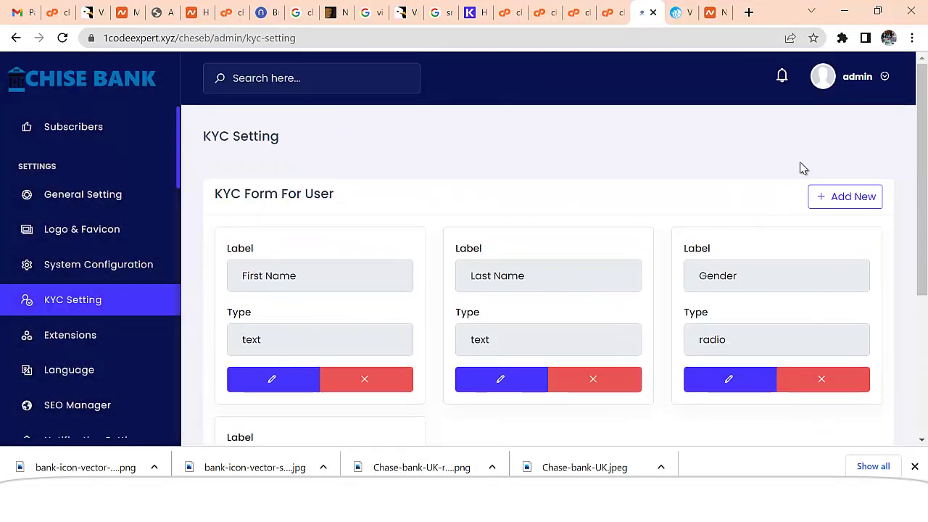
pyautogui.scroll(-4, 747, 225)
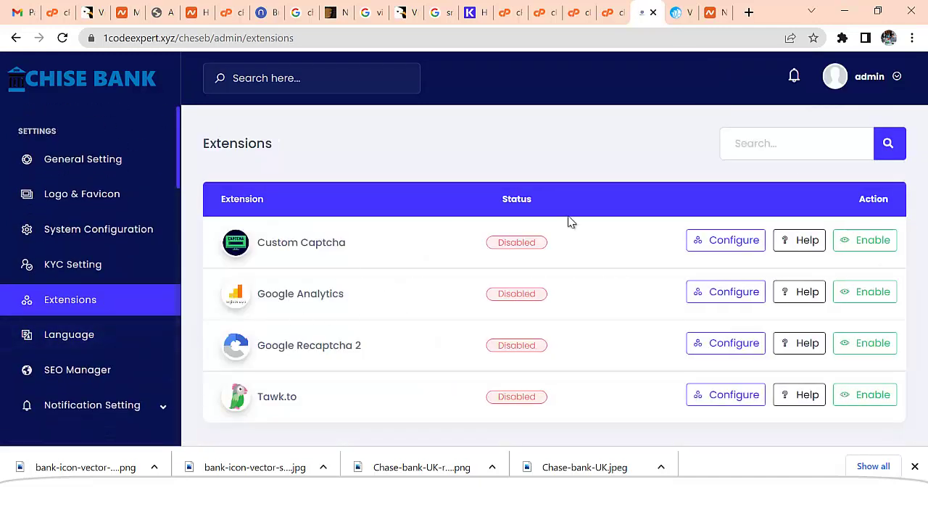
# - Inspect the Custom Captcha random string and close its settings without saving
pyautogui.click(734, 240)
pyautogui.click(347, 167)
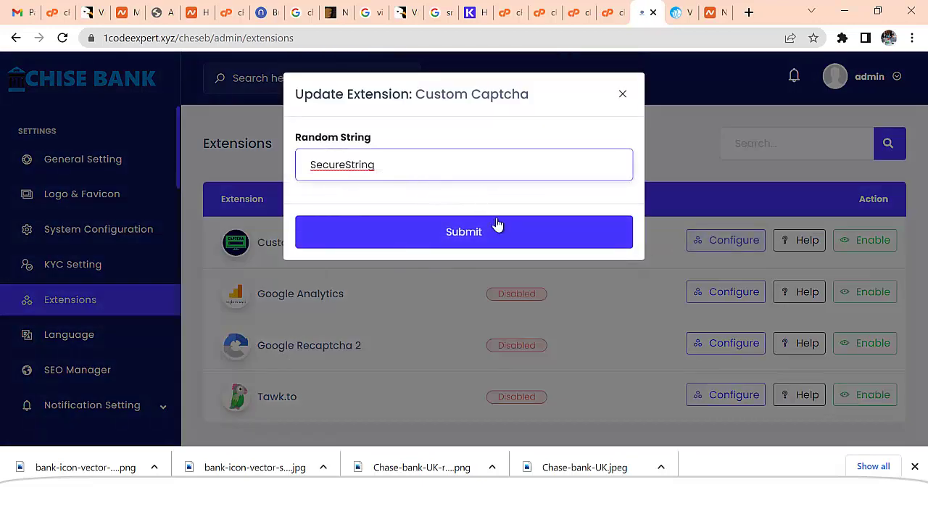
pyautogui.click(622, 94)
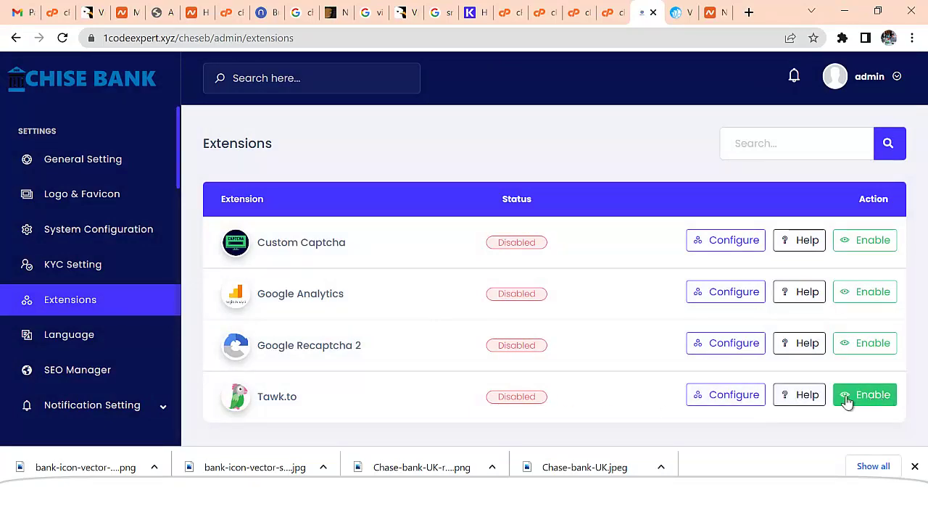
# - Inspect the Tawk.to placeholder app key and close its settings without saving
pyautogui.click(733, 395)
pyautogui.click(368, 172)
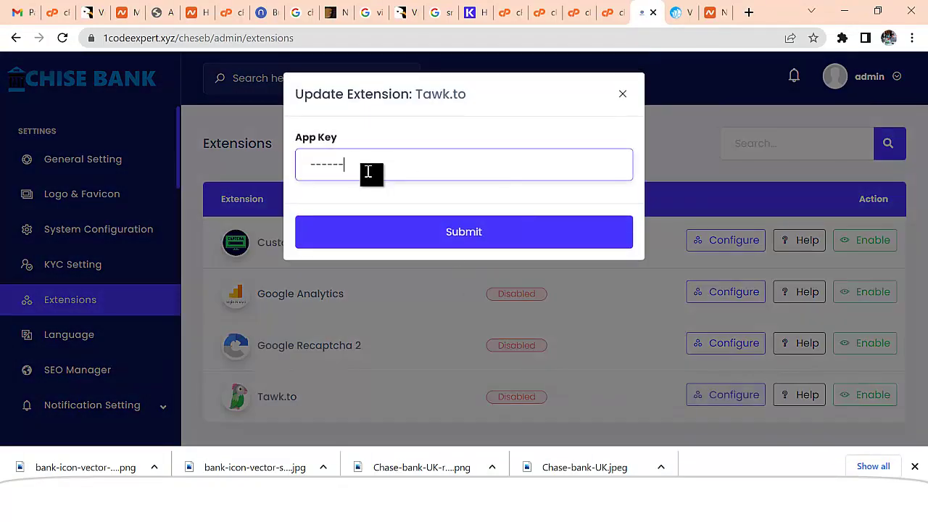
pyautogui.moveTo(362, 168); pyautogui.dragTo(305, 169)
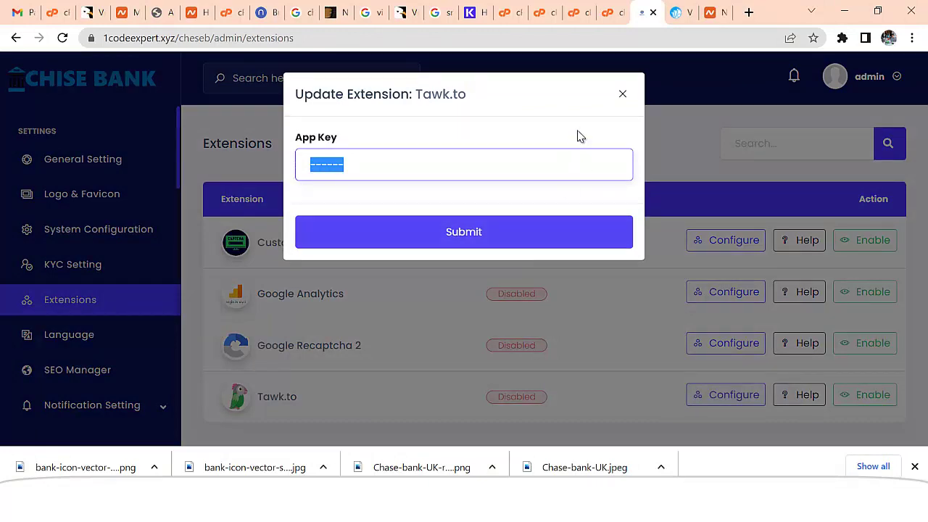
pyautogui.click(622, 95)
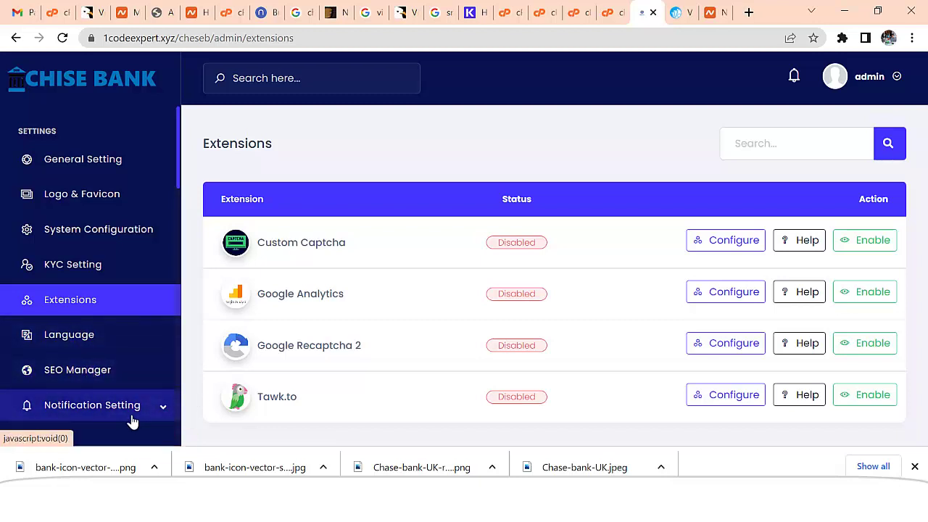
# - Delete the VISERLAB demo logo from the global email body and start inserting an image
pyautogui.scroll(5, 141, 408)
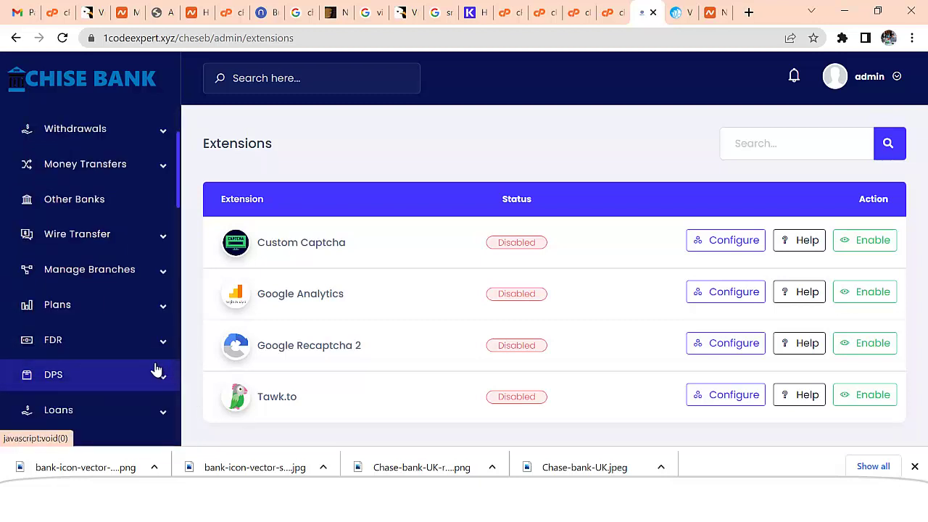
pyautogui.scroll(-4, 156, 370)
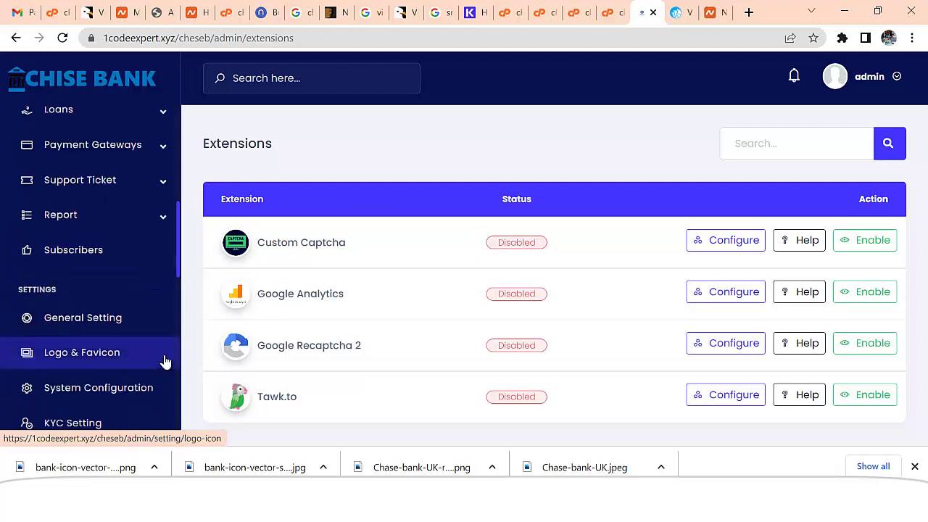
pyautogui.scroll(-5, 166, 361)
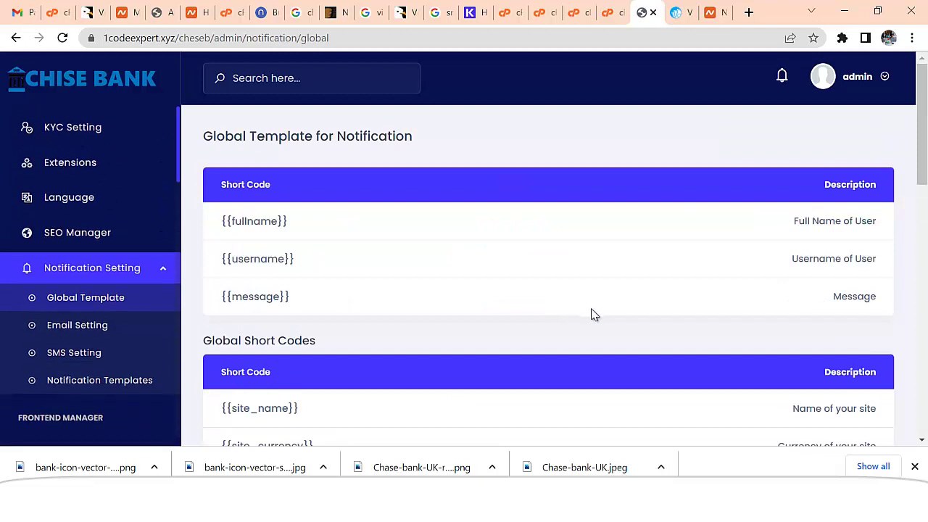
pyautogui.scroll(-8, 497, 314)
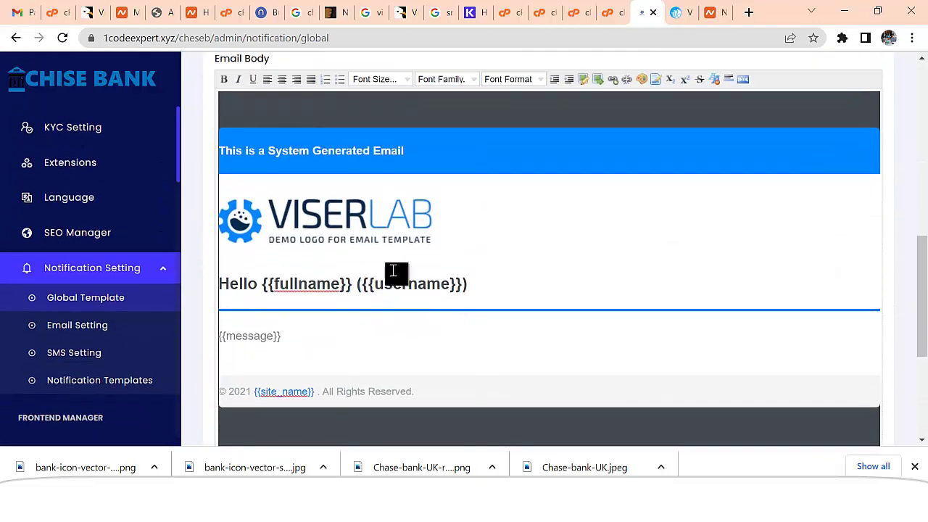
pyautogui.moveTo(442, 215); pyautogui.dragTo(244, 222)
pyautogui.press('Delete')
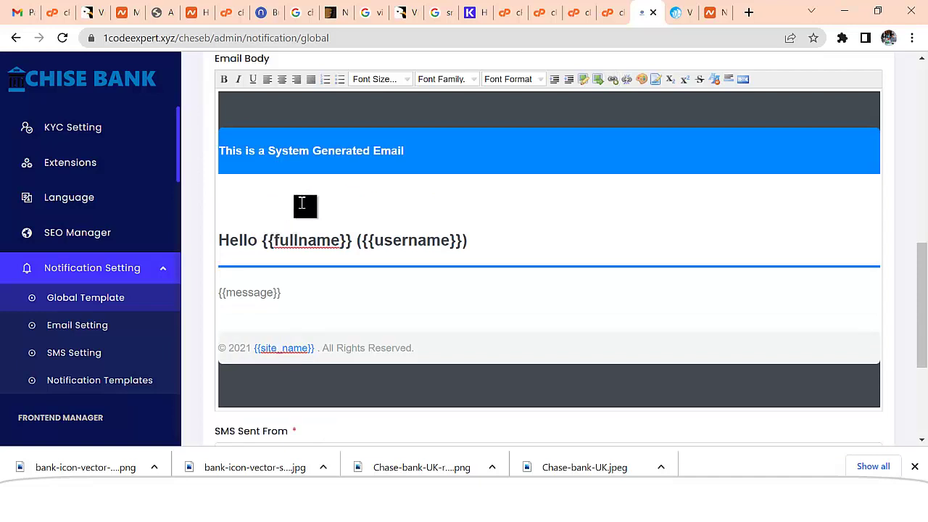
pyautogui.scroll(1, 589, 160)
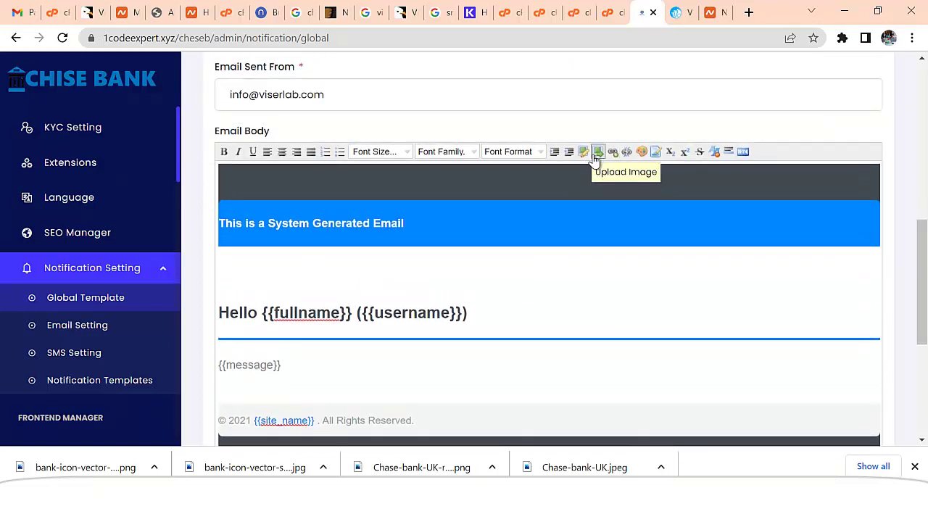
pyautogui.click(597, 153)
# - Insert logo2 from the Desktop as the CHISE BANK logo in the email template
pyautogui.click(635, 208)
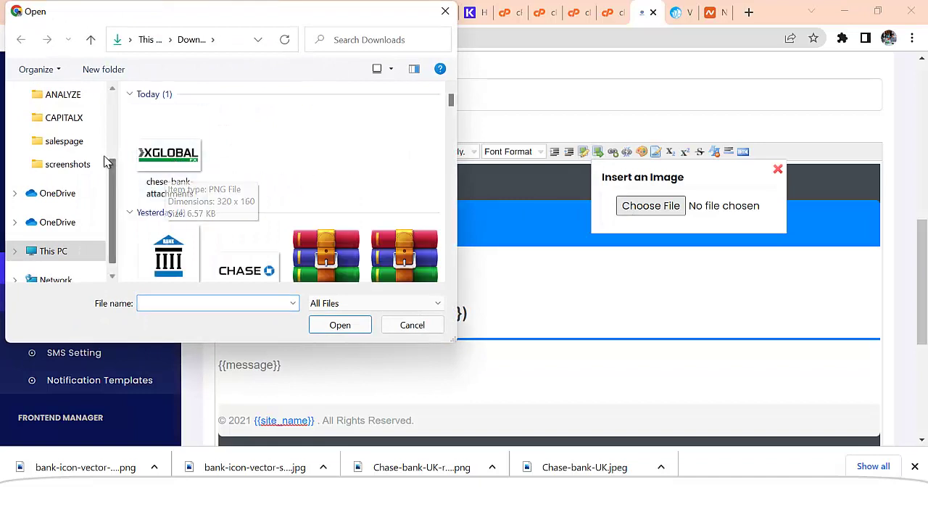
pyautogui.scroll(4, 75, 138)
pyautogui.click(65, 127)
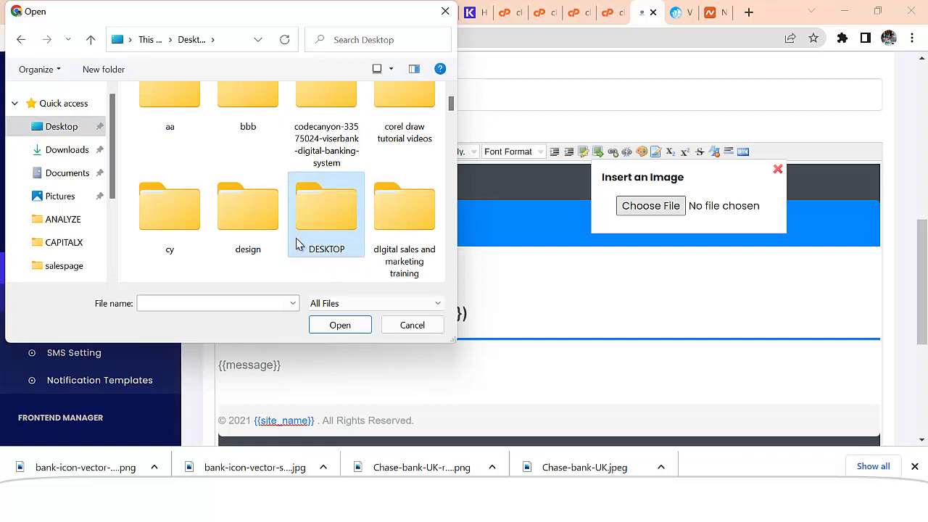
pyautogui.moveTo(451, 108); pyautogui.dragTo(447, 226)
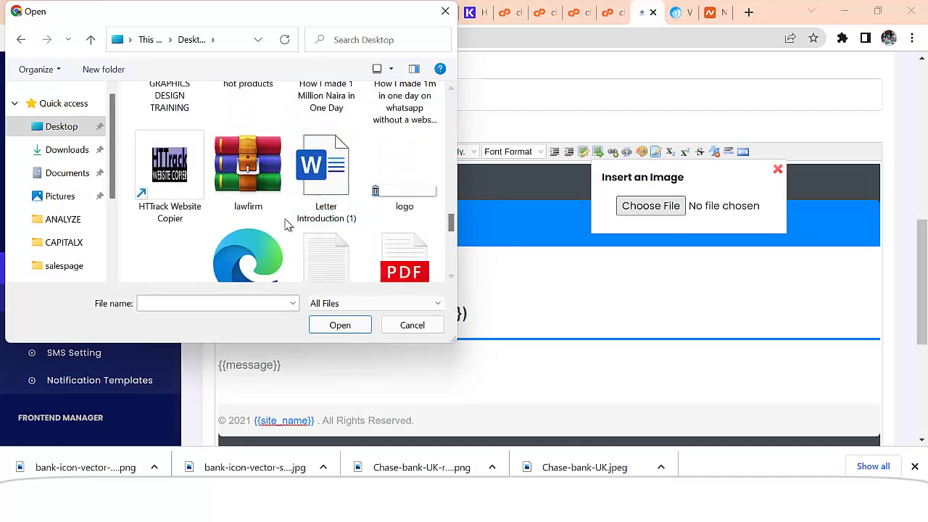
pyautogui.scroll(-1, 453, 225)
pyautogui.click(170, 174)
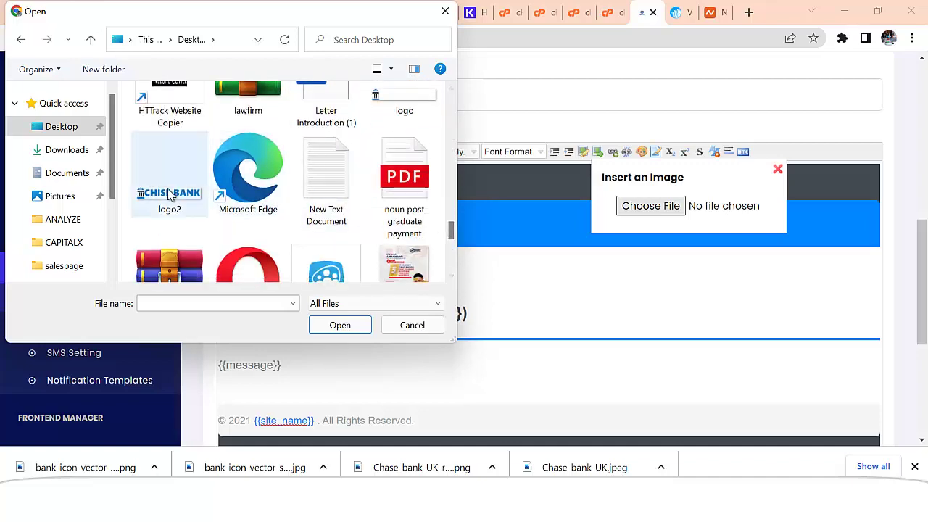
pyautogui.click(343, 325)
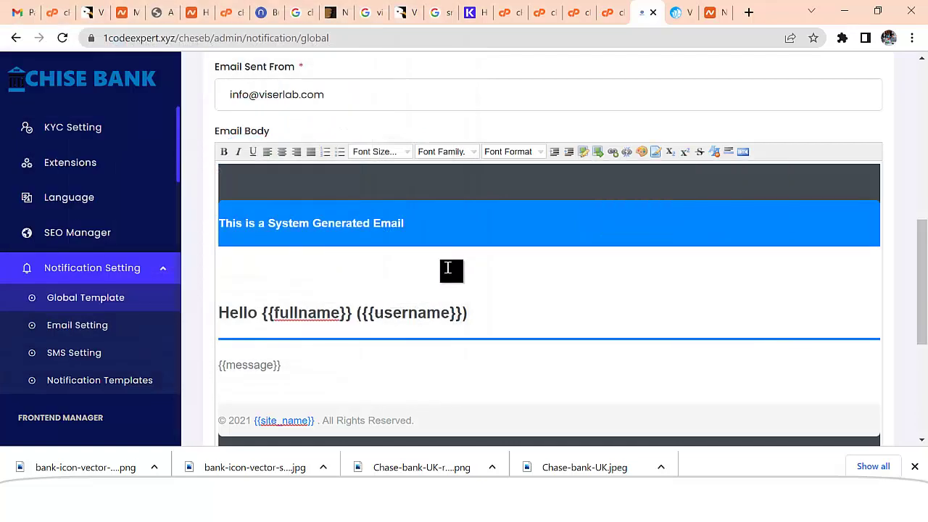
pyautogui.scroll(-4, 508, 290)
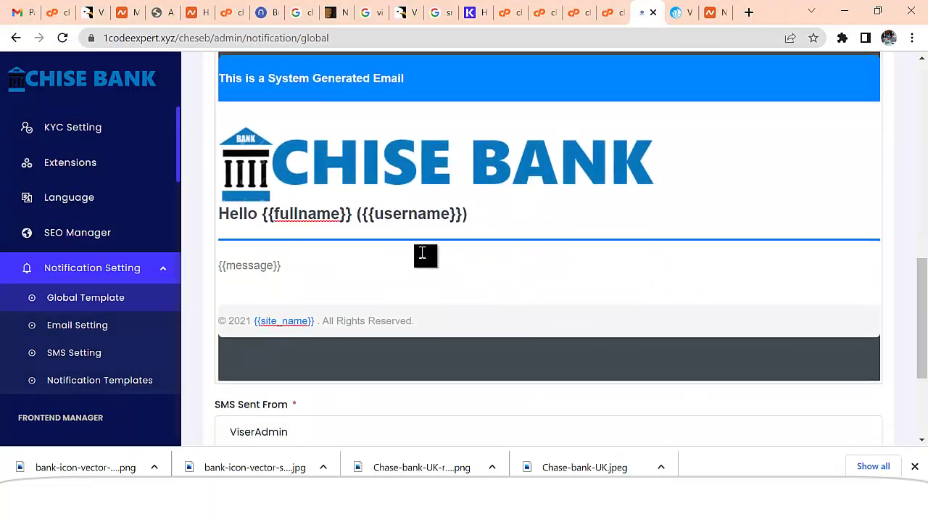
pyautogui.scroll(-1, 421, 250)
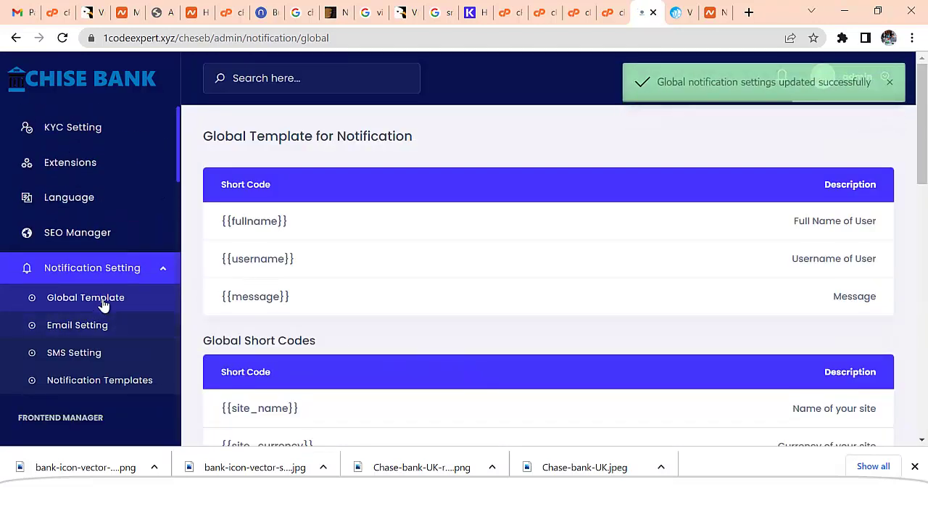
# - Try SMTP as the email sending method, then switch back to PHP Mail
pyautogui.click(75, 301)
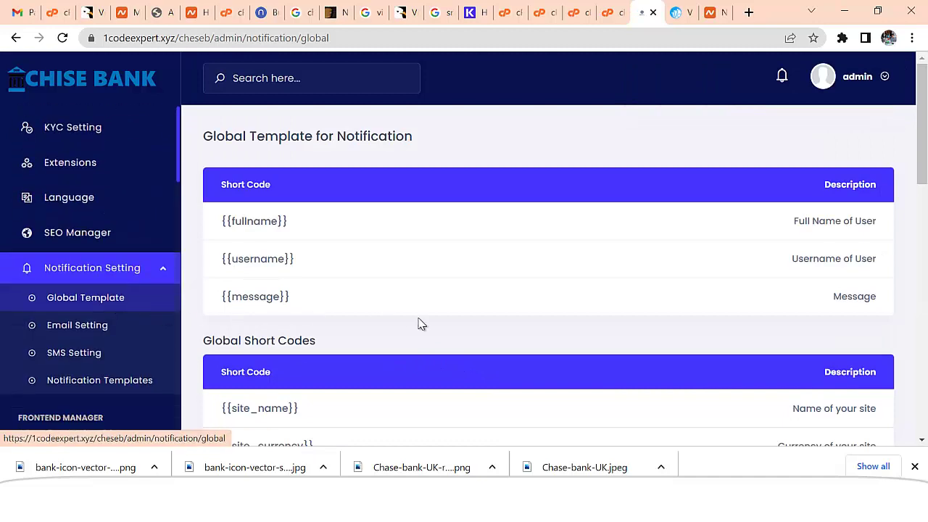
pyautogui.moveTo(923, 139); pyautogui.dragTo(922, 319)
pyautogui.scroll(-1, 653, 298)
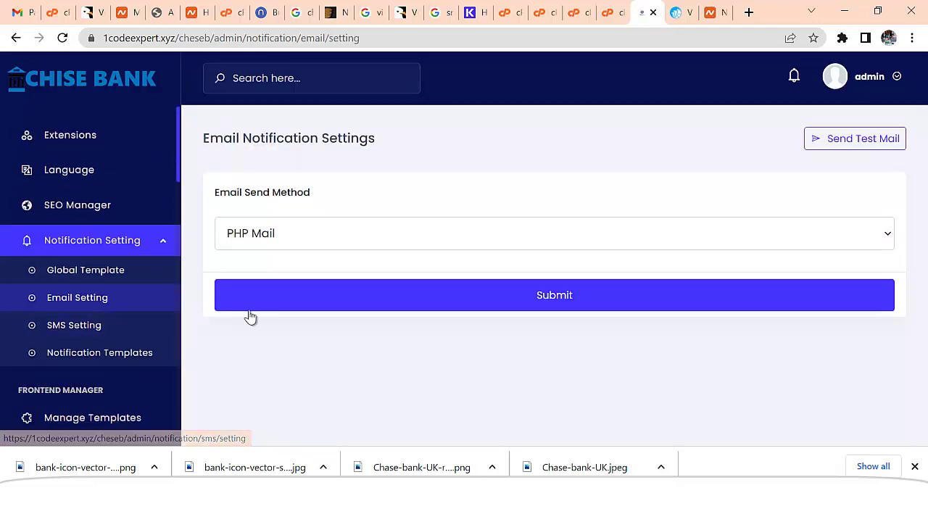
pyautogui.click(544, 228)
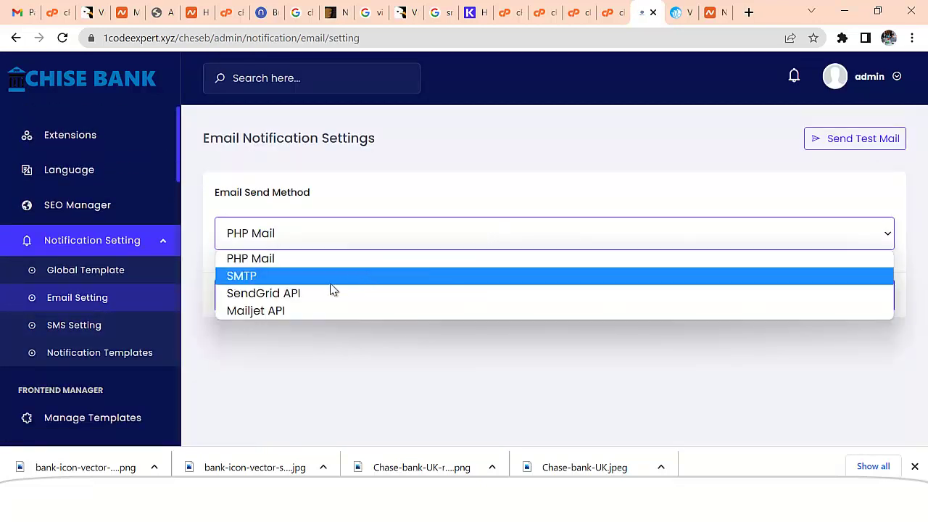
pyautogui.click(240, 272)
pyautogui.scroll(-1, 707, 345)
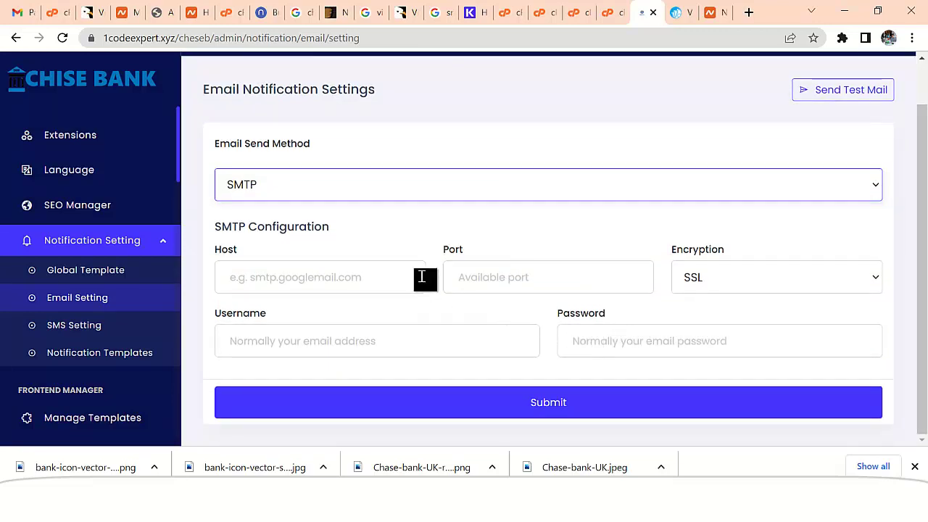
pyautogui.scroll(1, 344, 187)
pyautogui.click(277, 247)
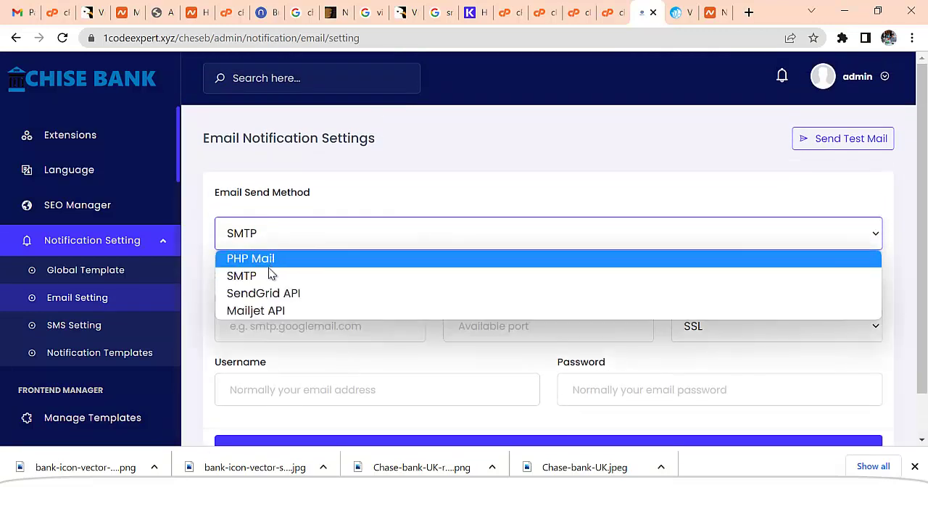
pyautogui.click(259, 260)
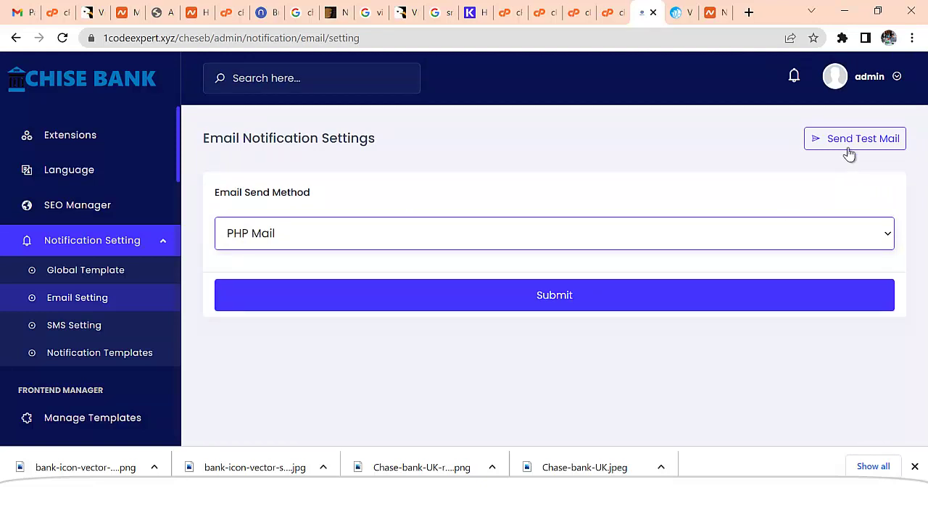
# - Send a test email to a saved recipient address, then go to SMS settings
pyautogui.click(849, 149)
pyautogui.click(312, 160)
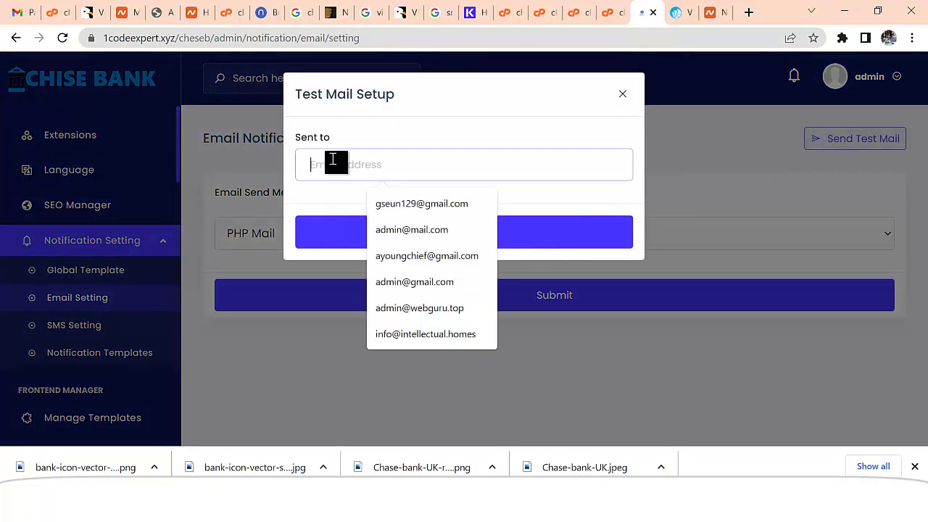
pyautogui.click(417, 205)
pyautogui.click(429, 233)
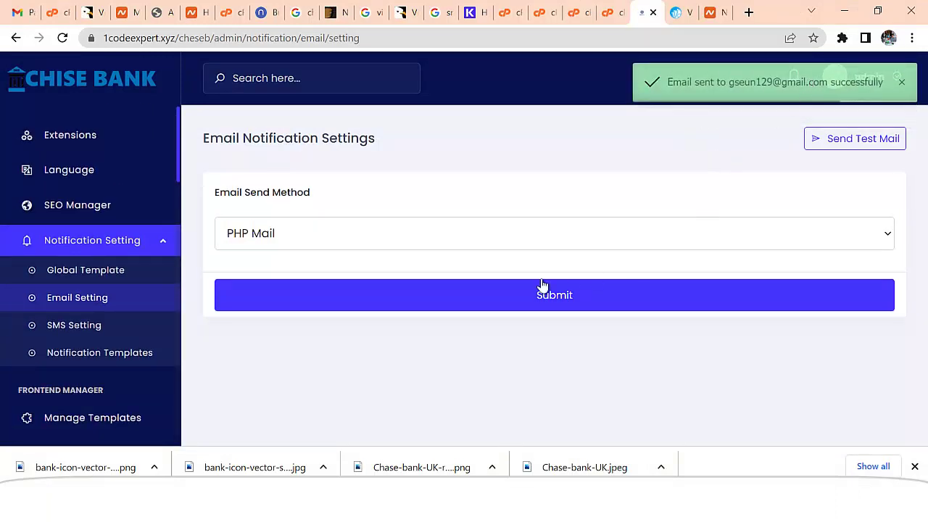
pyautogui.click(128, 324)
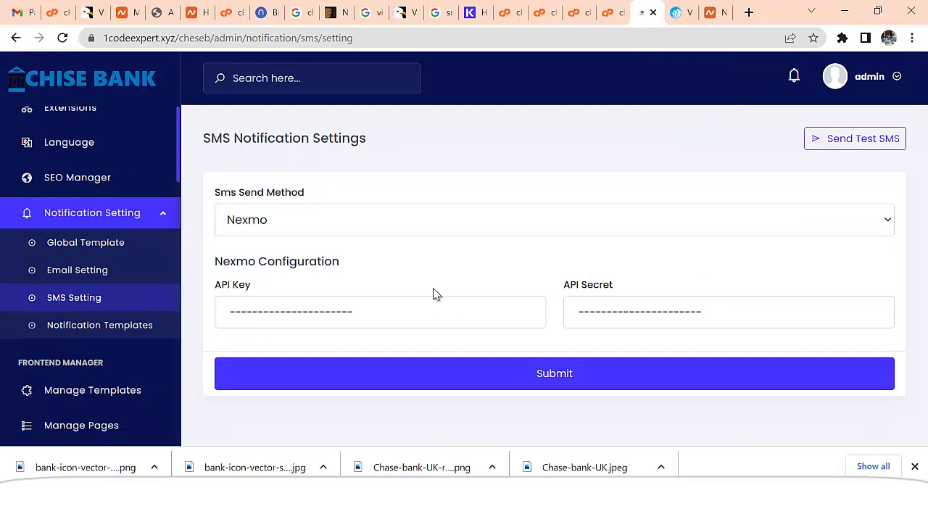
# - Check the SMS send method list and keep Nexmo selected
pyautogui.click(369, 220)
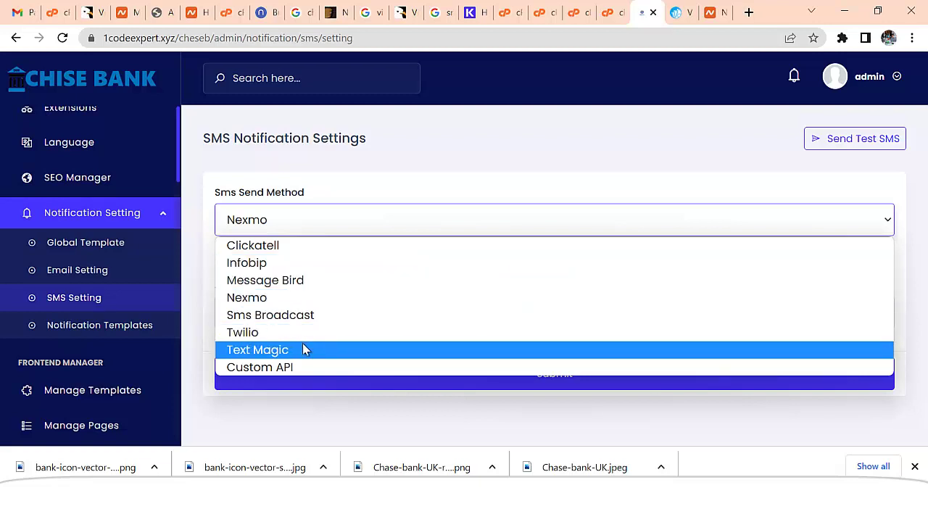
pyautogui.click(673, 174)
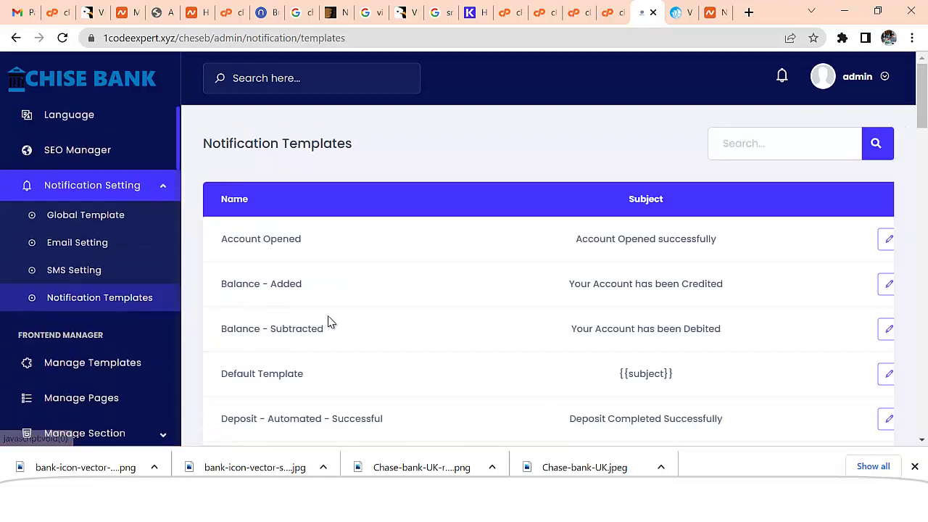
# - Open the Loan Paid notification template
pyautogui.scroll(-4, 576, 332)
pyautogui.scroll(-3, 594, 331)
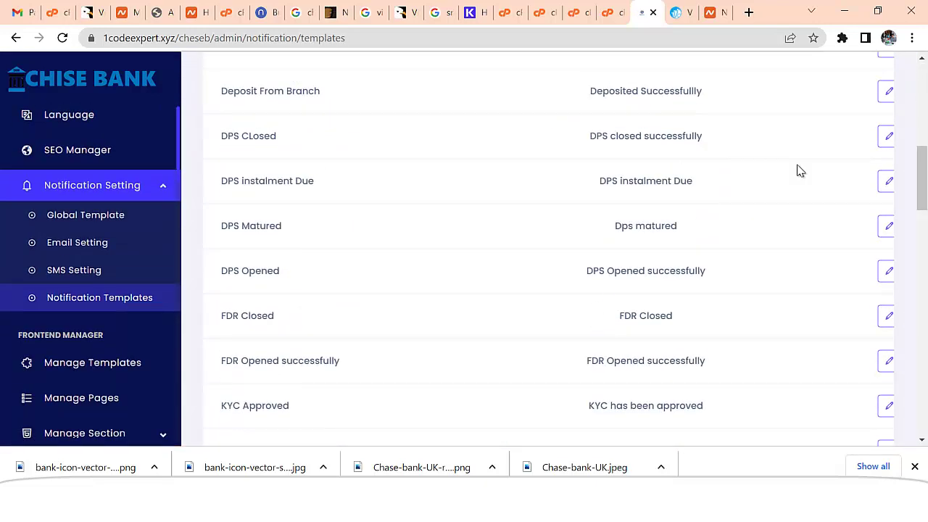
pyautogui.scroll(-4, 799, 170)
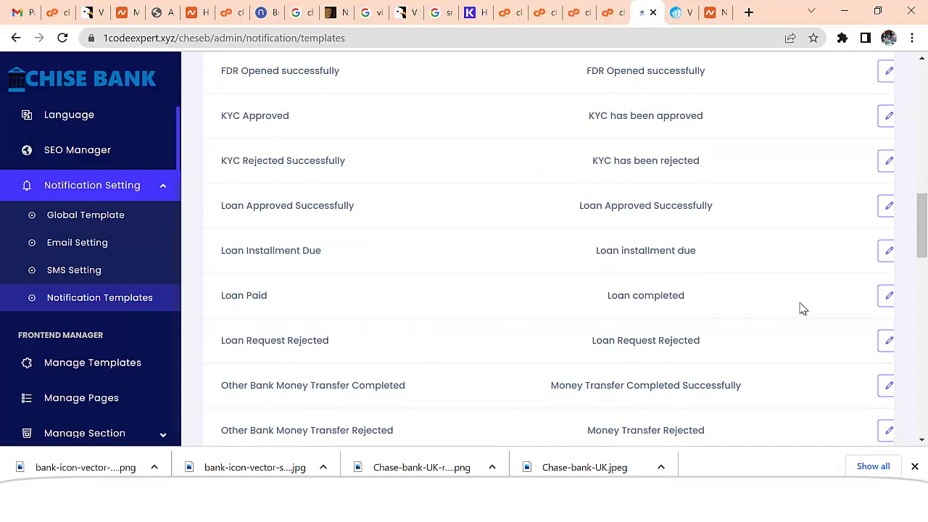
pyautogui.click(882, 303)
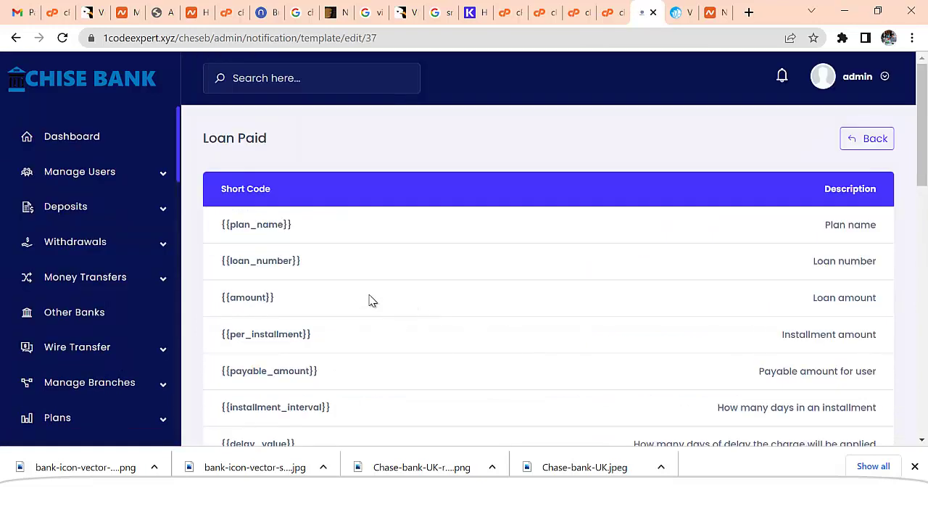
# - Bring up the Manage Pages list under Frontend Manager
pyautogui.scroll(-4, 369, 301)
pyautogui.scroll(-6, 370, 303)
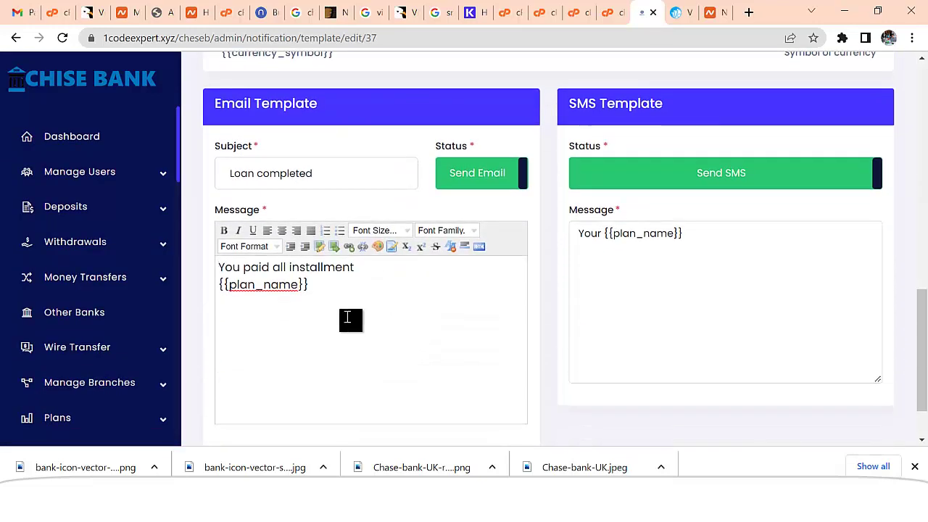
pyautogui.scroll(-4, 164, 339)
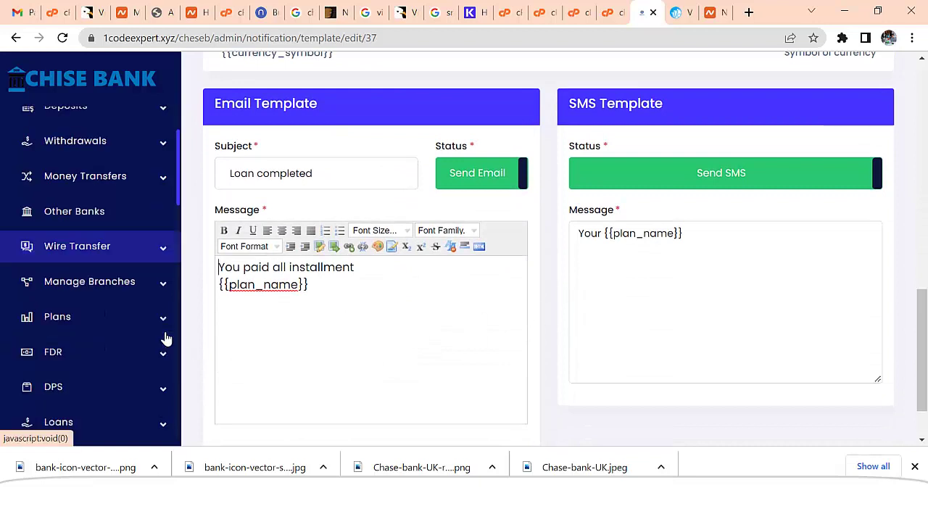
pyautogui.scroll(-1, 165, 338)
pyautogui.scroll(-3, 174, 327)
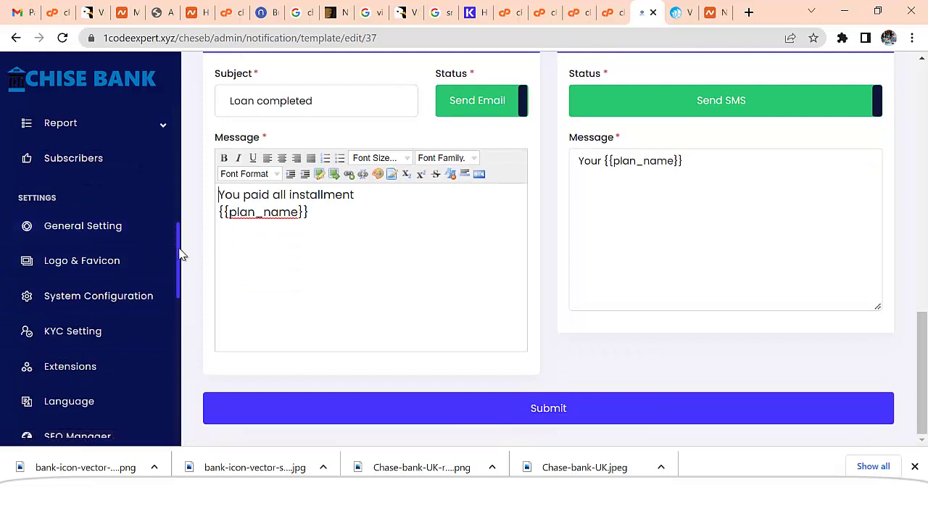
pyautogui.scroll(-3, 180, 261)
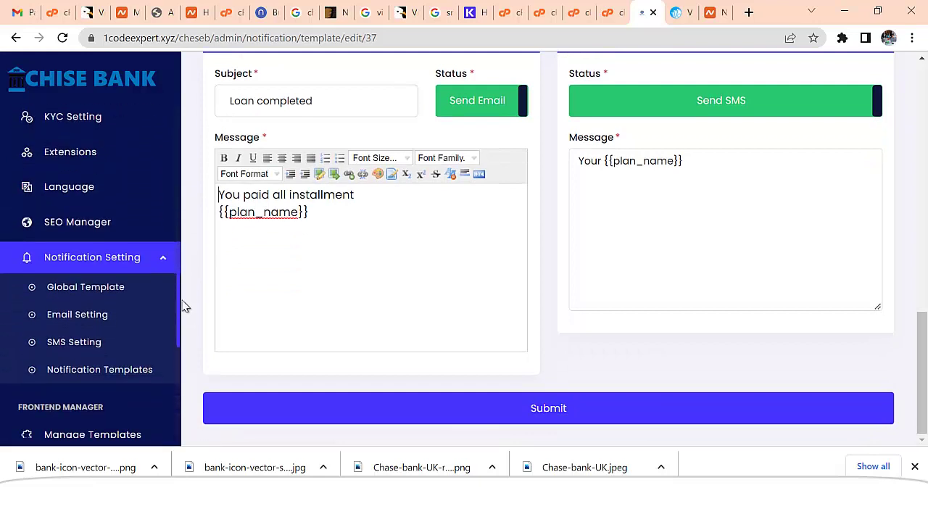
pyautogui.scroll(-2, 183, 307)
pyautogui.scroll(-1, 183, 334)
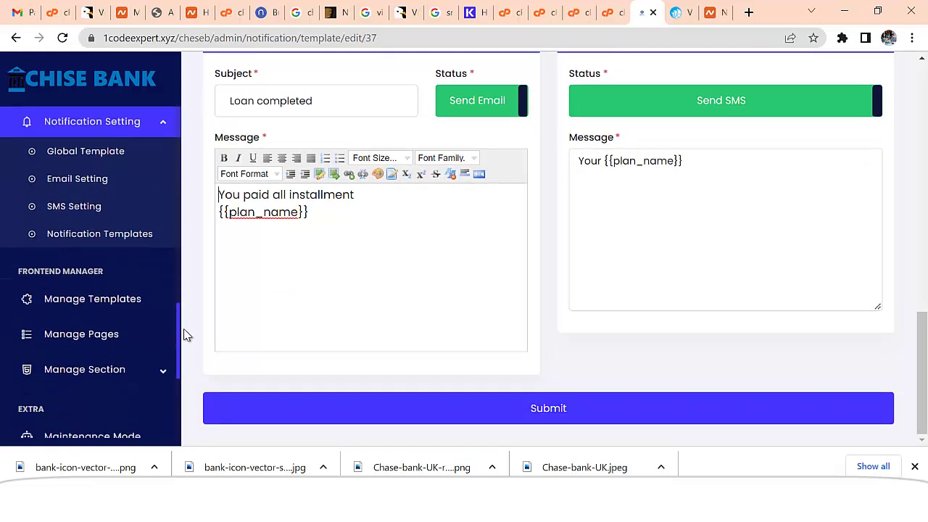
pyautogui.click(108, 299)
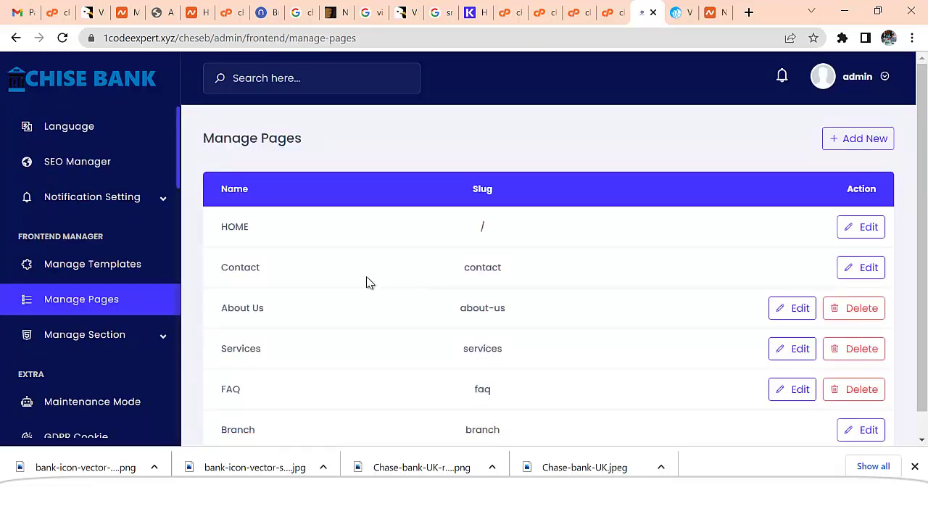
# - Edit the HOME page and open the About Us section's content
pyautogui.scroll(-1, 345, 311)
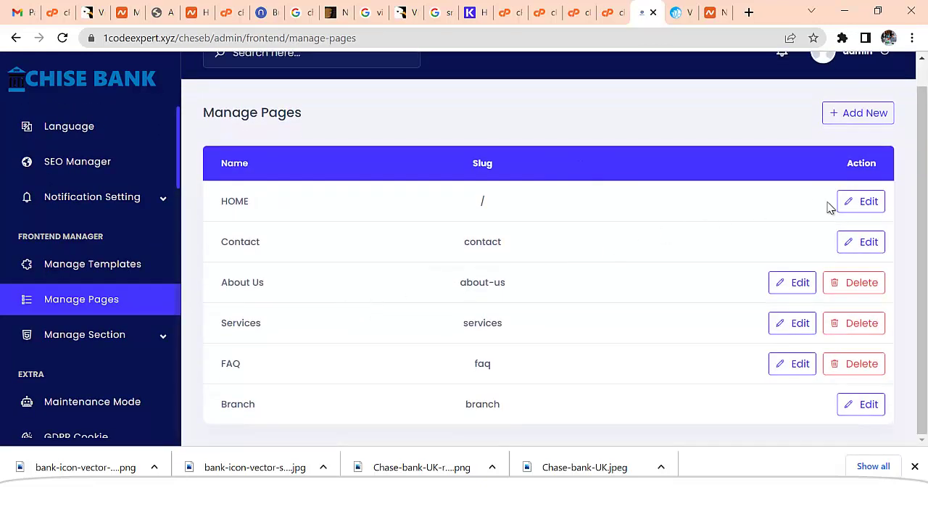
pyautogui.click(864, 202)
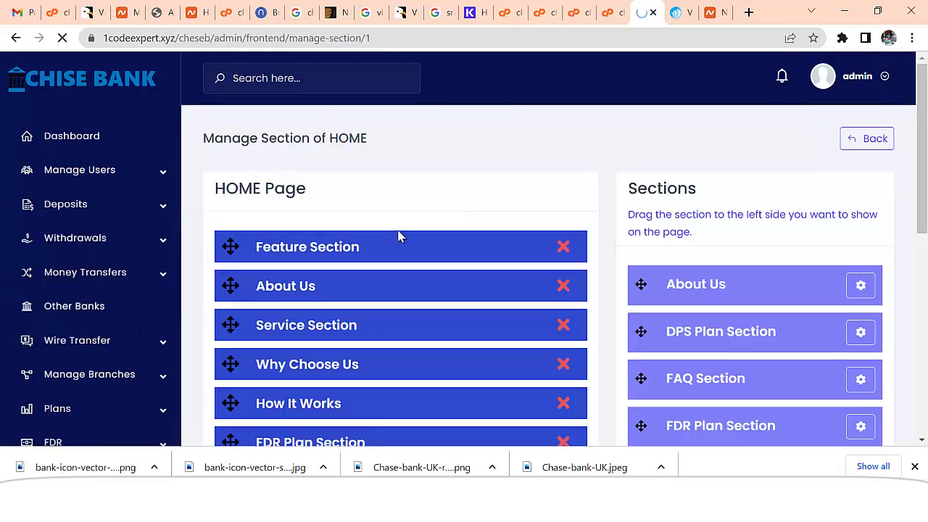
pyautogui.scroll(-1, 472, 251)
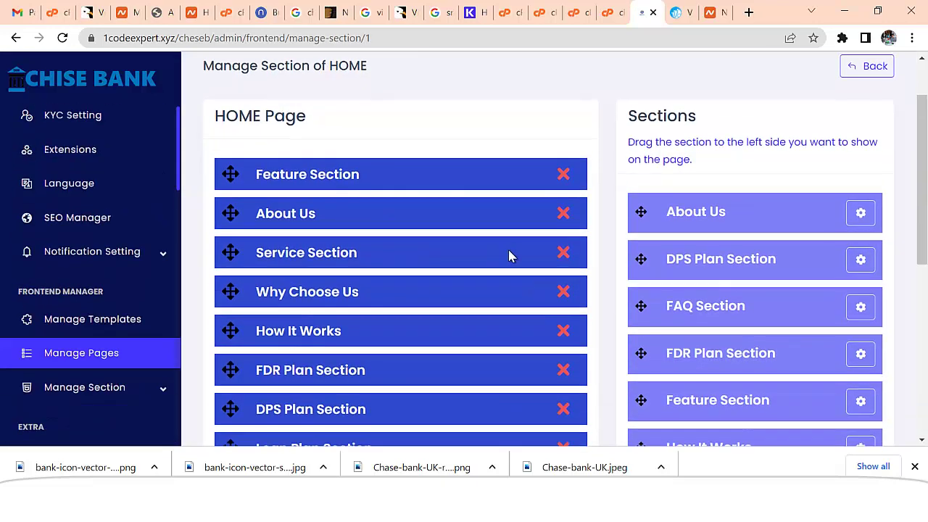
pyautogui.click(860, 215)
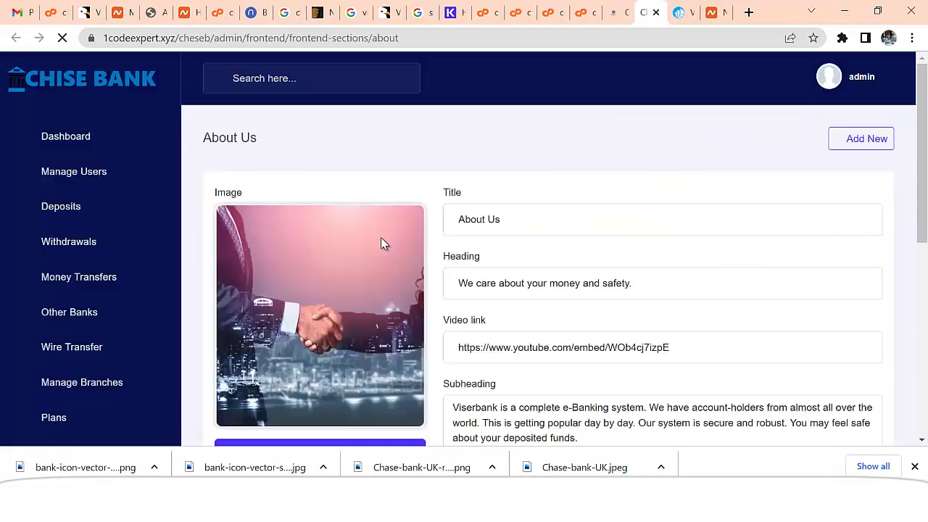
# - Replace 'Viserbank' with 'Chese Bank' in the About Us subheading and submit
pyautogui.scroll(-1, 502, 230)
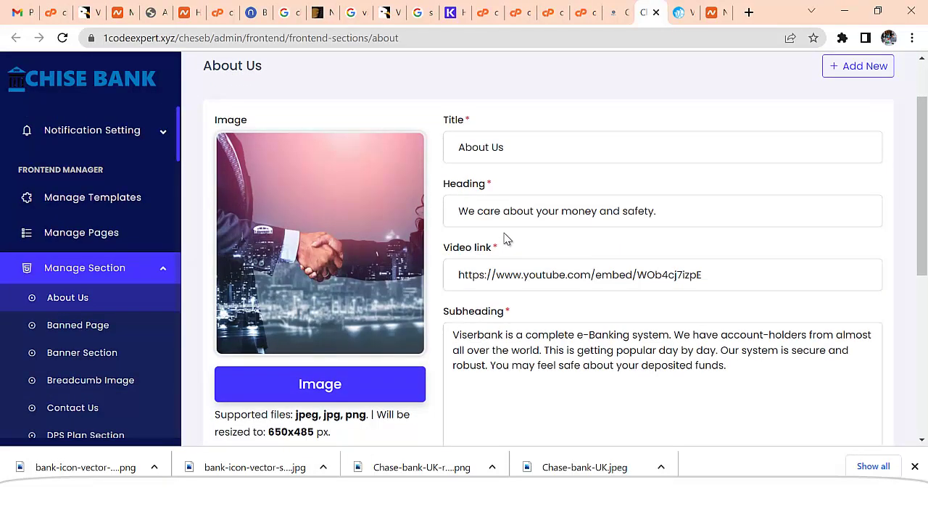
pyautogui.scroll(-1, 694, 300)
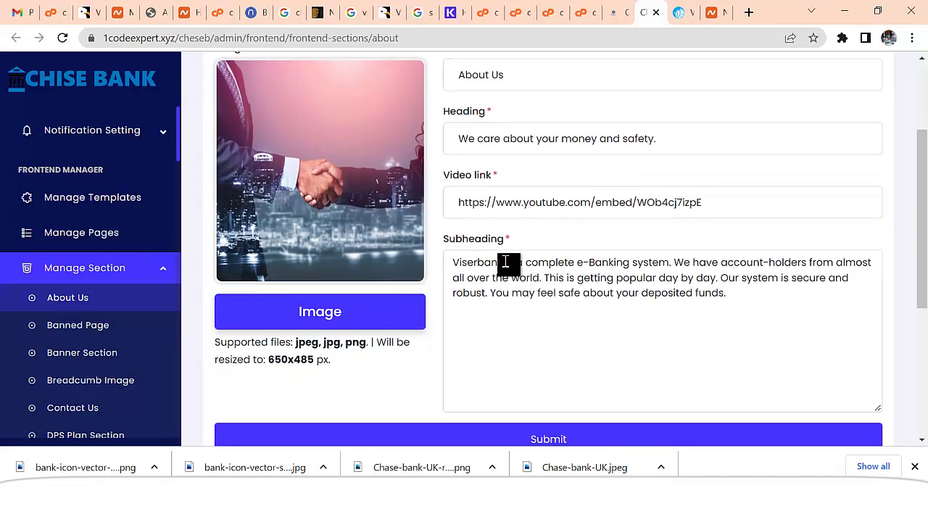
pyautogui.moveTo(505, 263); pyautogui.dragTo(447, 268)
pyautogui.press('BackSpace')
pyautogui.write('Che')
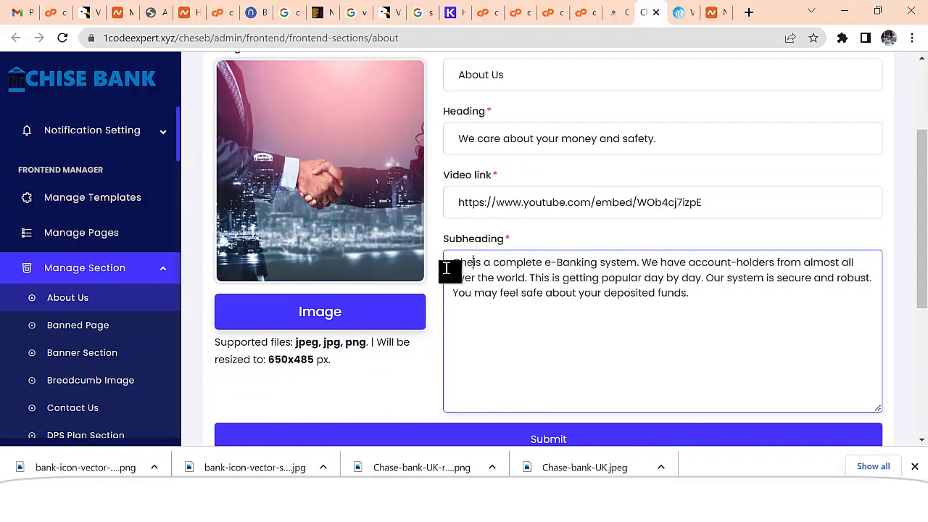
pyautogui.write('se Bank')
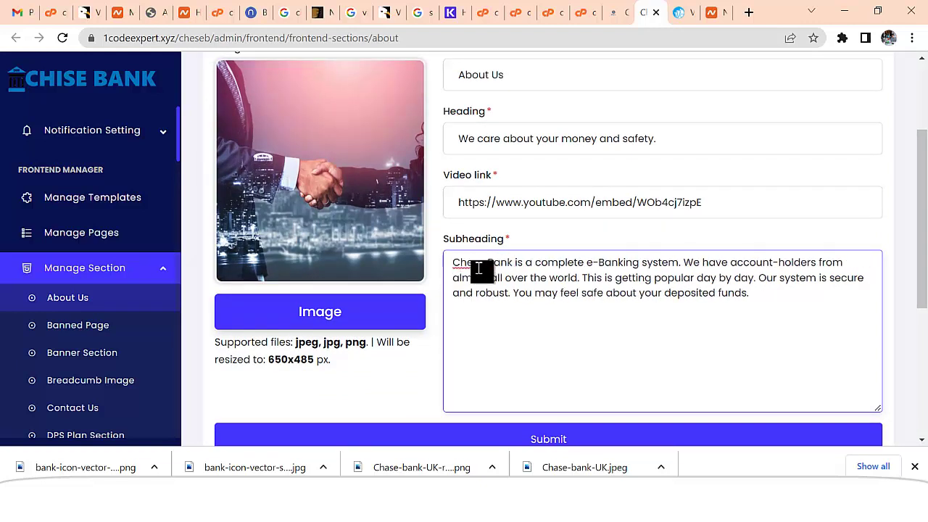
pyautogui.scroll(-3, 559, 324)
pyautogui.scroll(3, 558, 324)
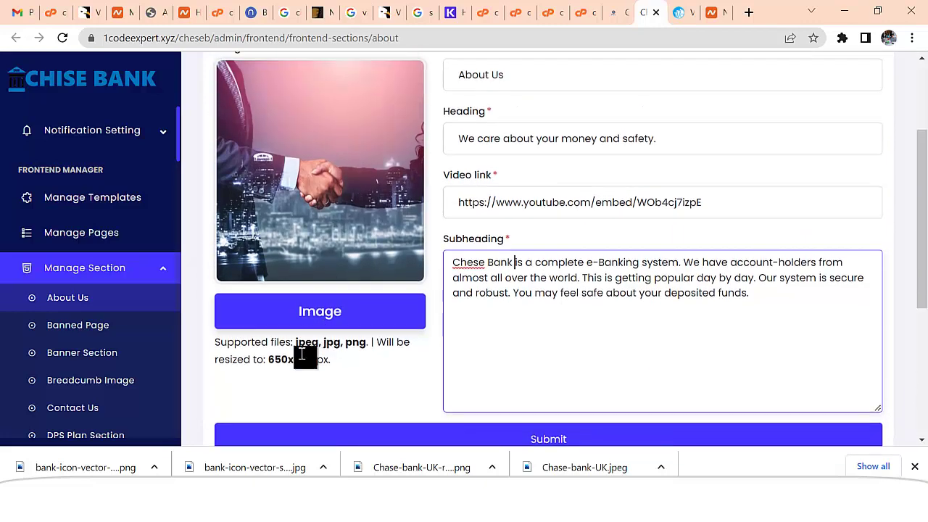
pyautogui.scroll(1, 345, 261)
pyautogui.scroll(-4, 493, 290)
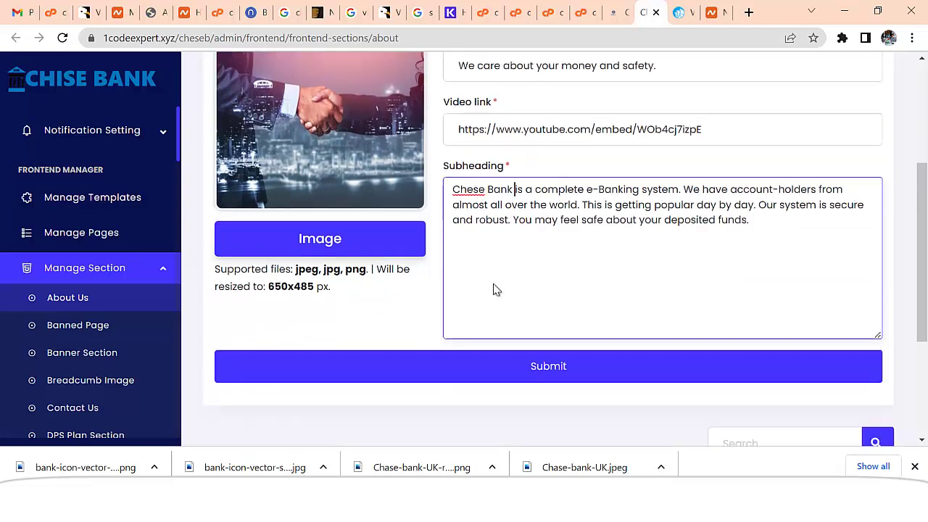
pyautogui.scroll(-1, 566, 321)
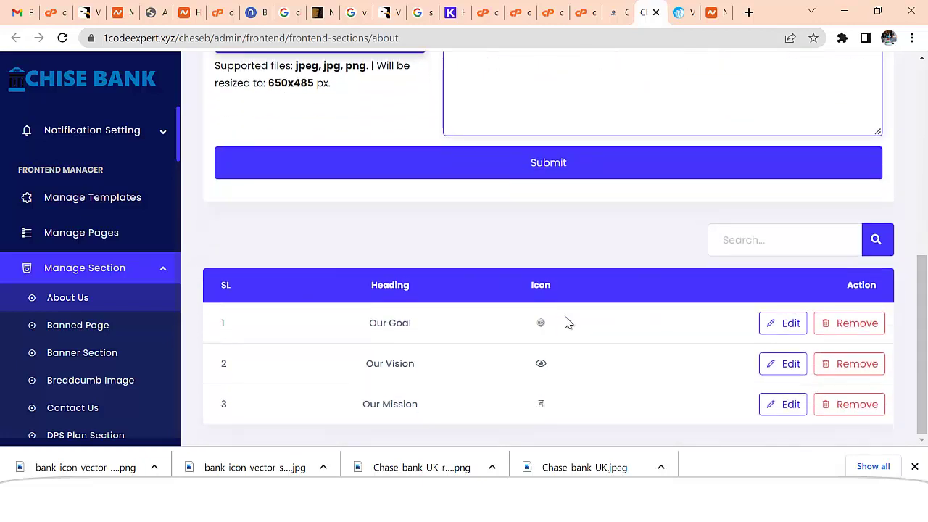
pyautogui.click(551, 165)
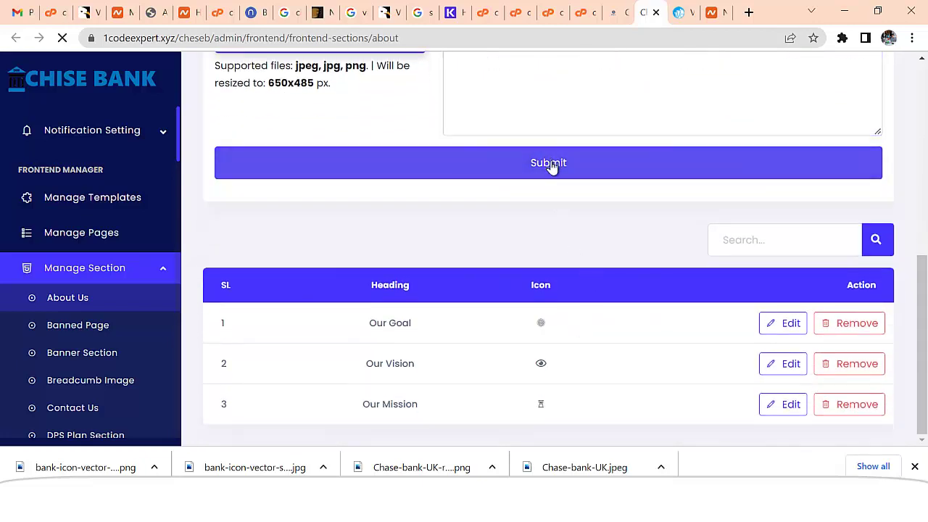
pyautogui.scroll(-6, 621, 283)
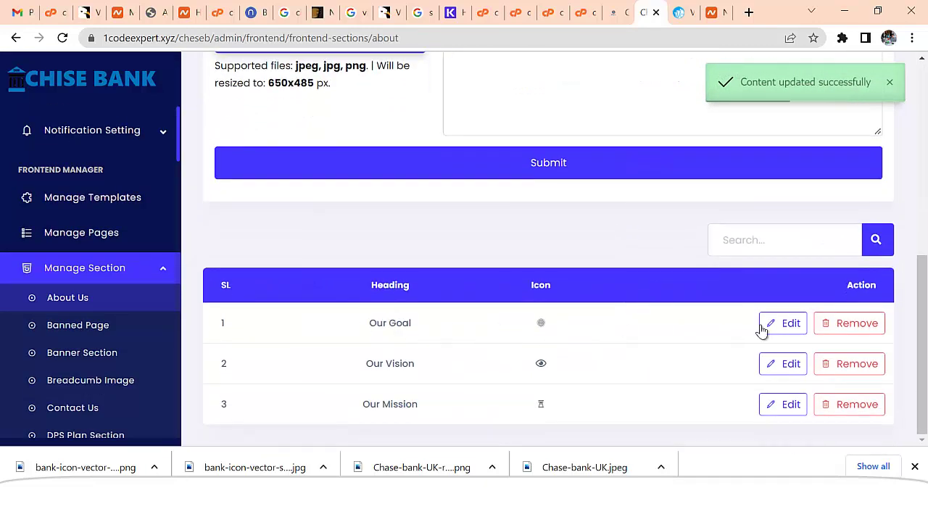
# - Change 'Viserbank' to 'Chase Bank' in the Our Goal item subheading and save
pyautogui.click(784, 327)
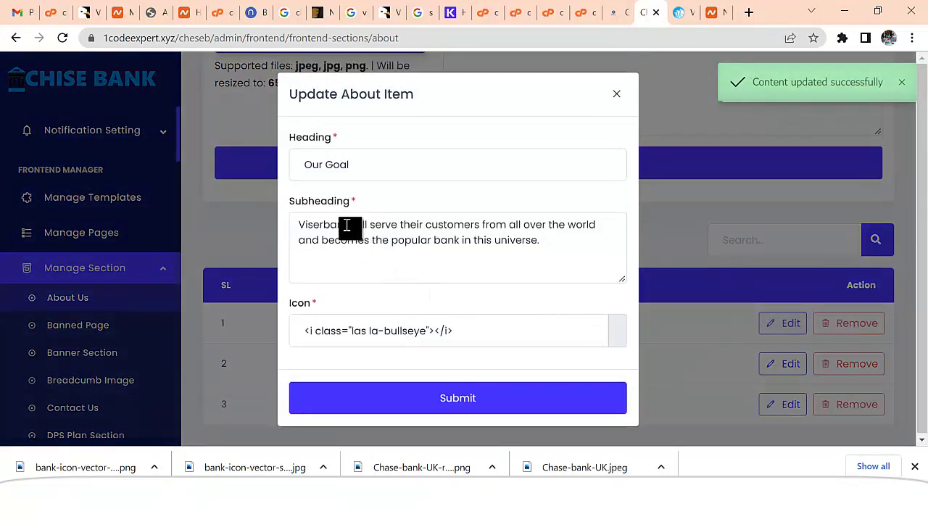
pyautogui.moveTo(352, 225); pyautogui.dragTo(299, 232)
pyautogui.write('C')
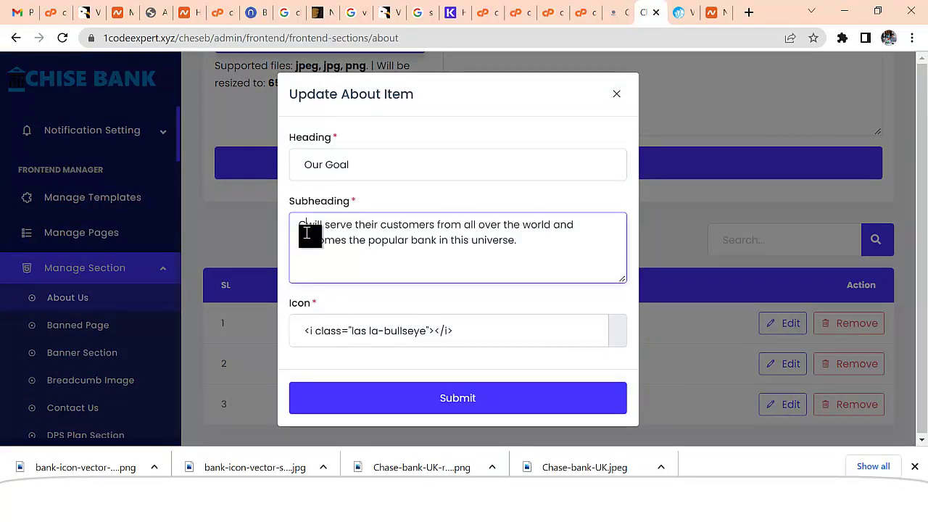
pyautogui.write('h')
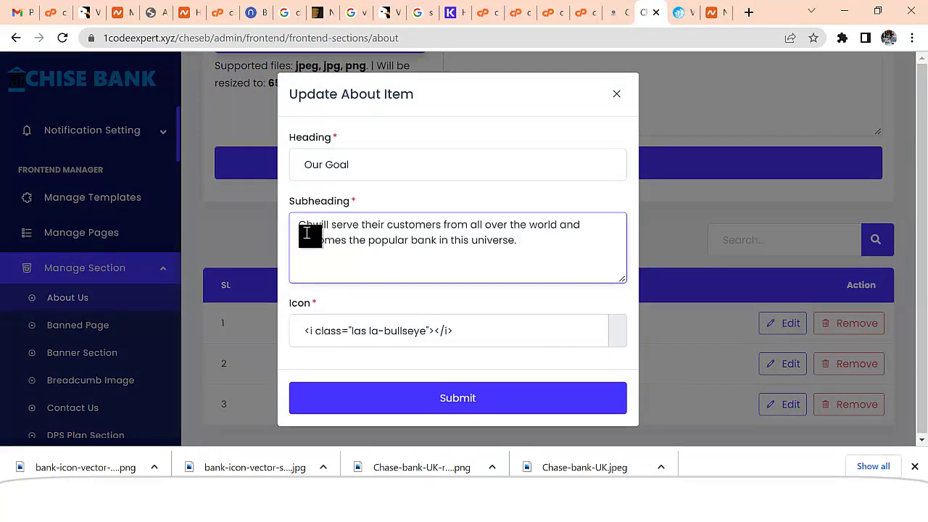
pyautogui.write('ase Bank')
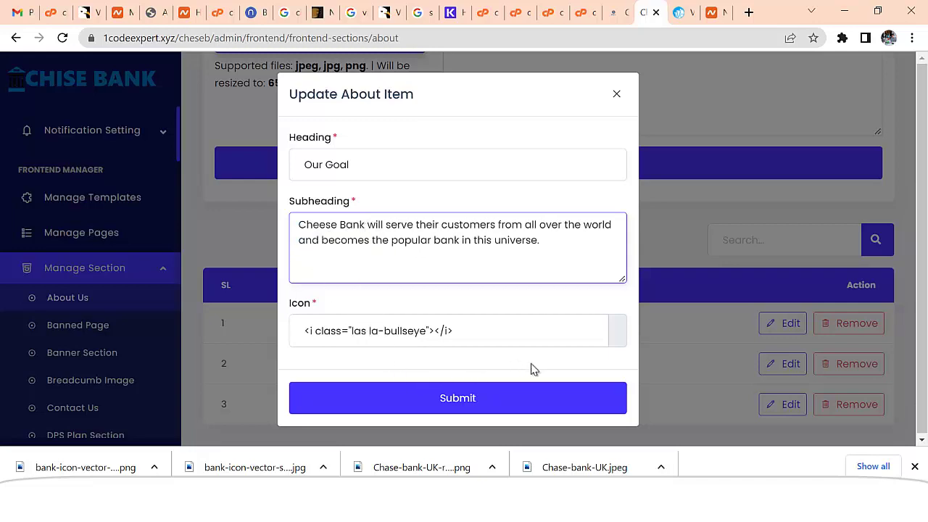
pyautogui.click(472, 399)
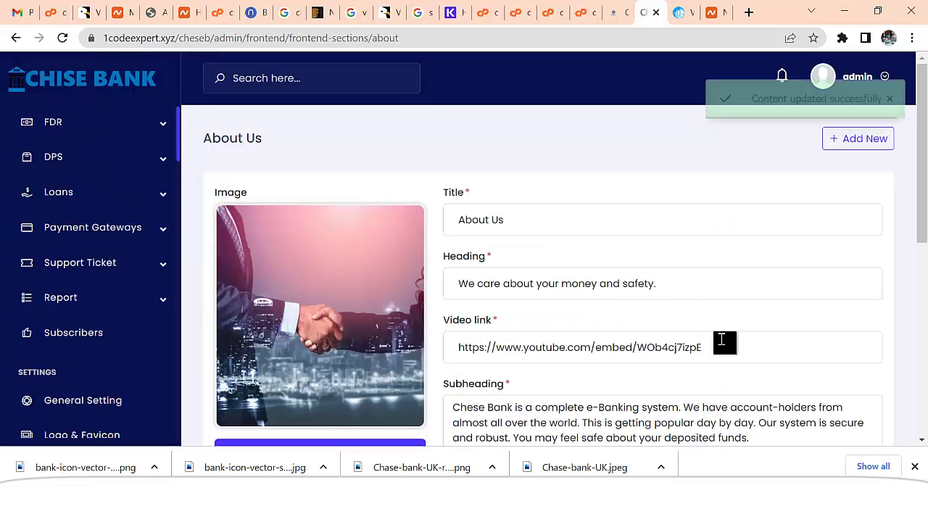
# - Change 'Viserbank' to 'Cheese Bank' in the Our Vision subheading, fixing the typo, and save
pyautogui.scroll(-5, 720, 339)
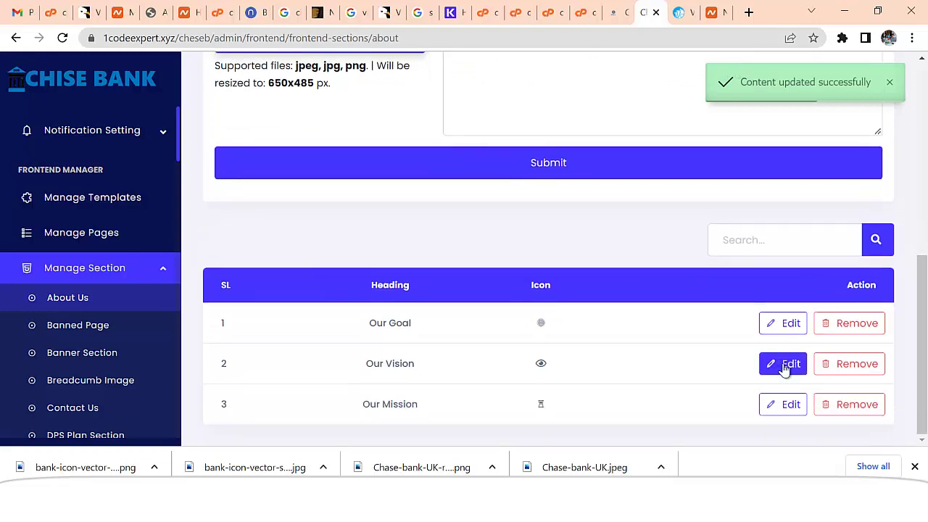
pyautogui.click(786, 363)
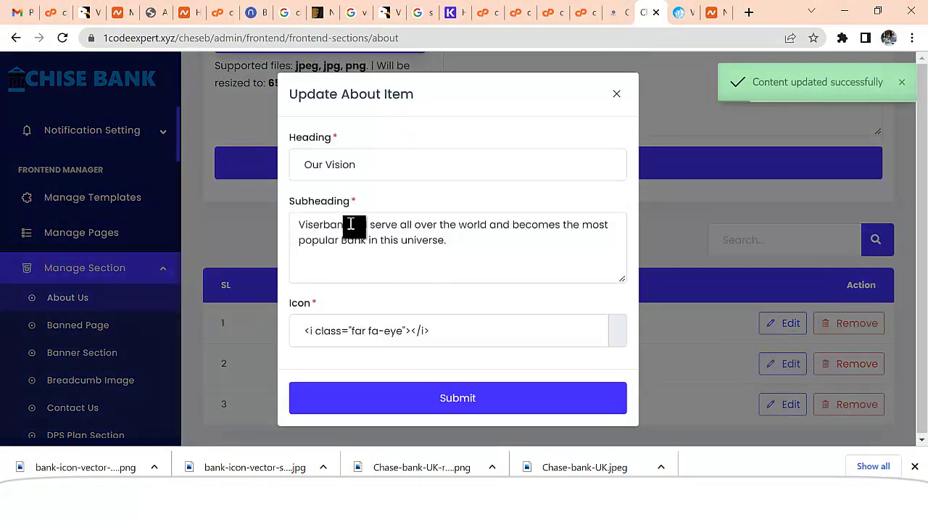
pyautogui.doubleClick(351, 224)
pyautogui.write('Ch')
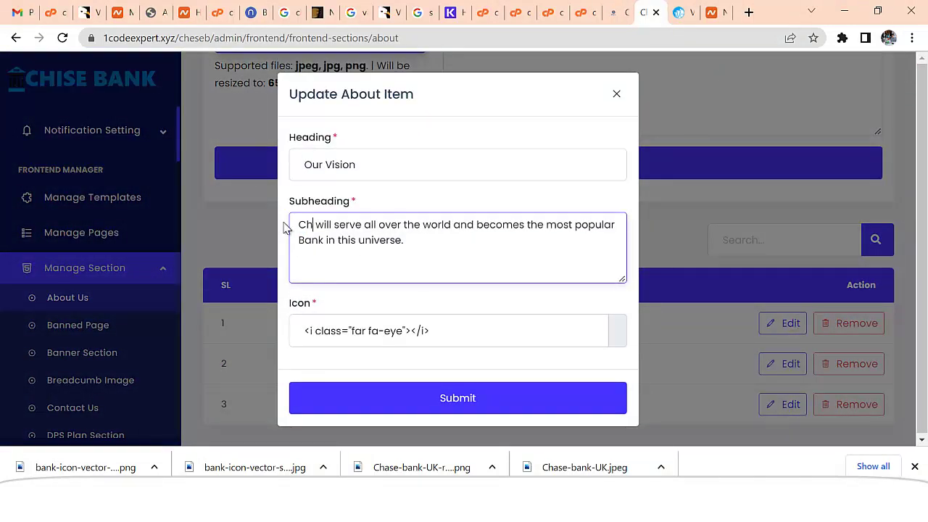
pyautogui.write('eese Bnak')
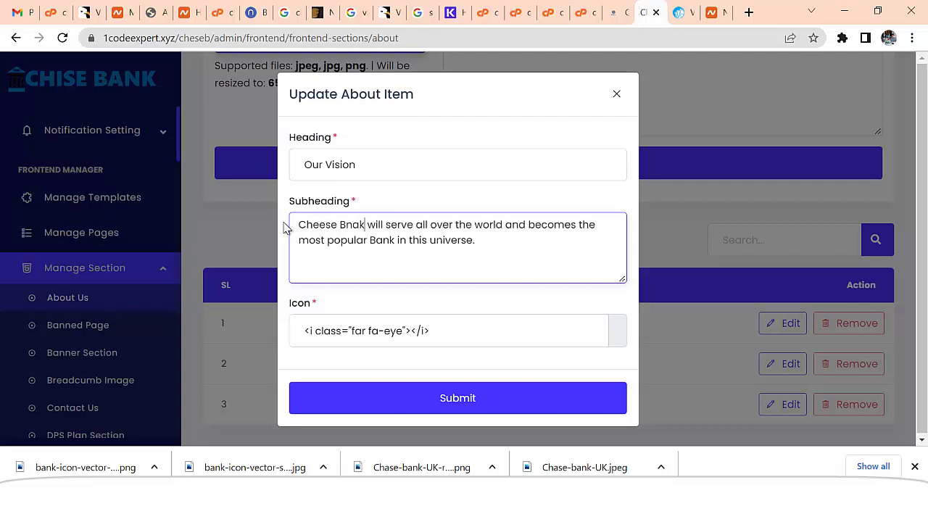
pyautogui.click(356, 229)
pyautogui.press('BackSpace')
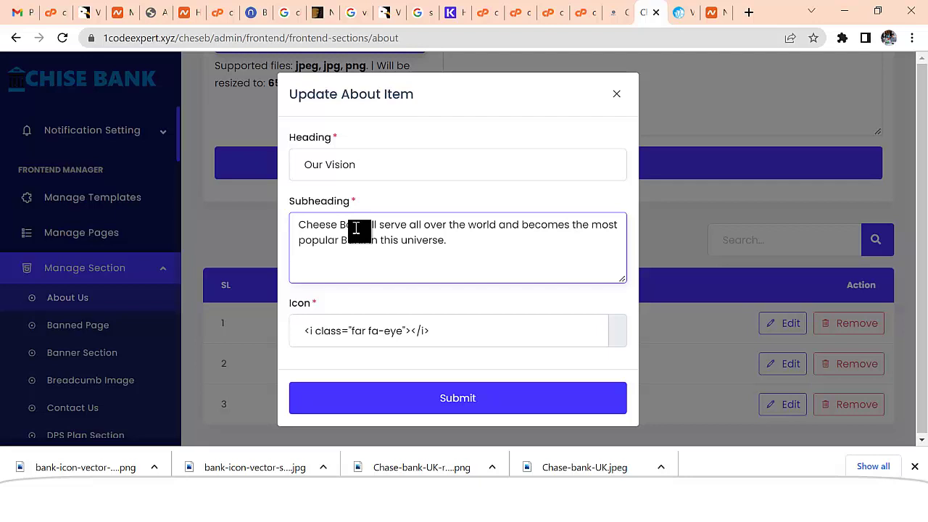
pyautogui.write('nk')
pyautogui.moveTo(367, 224); pyautogui.dragTo(276, 229)
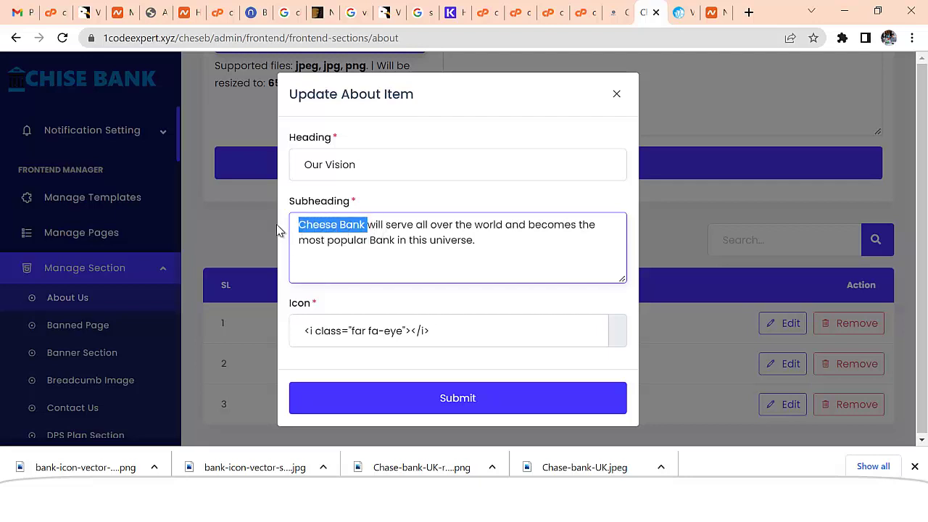
pyautogui.click(441, 399)
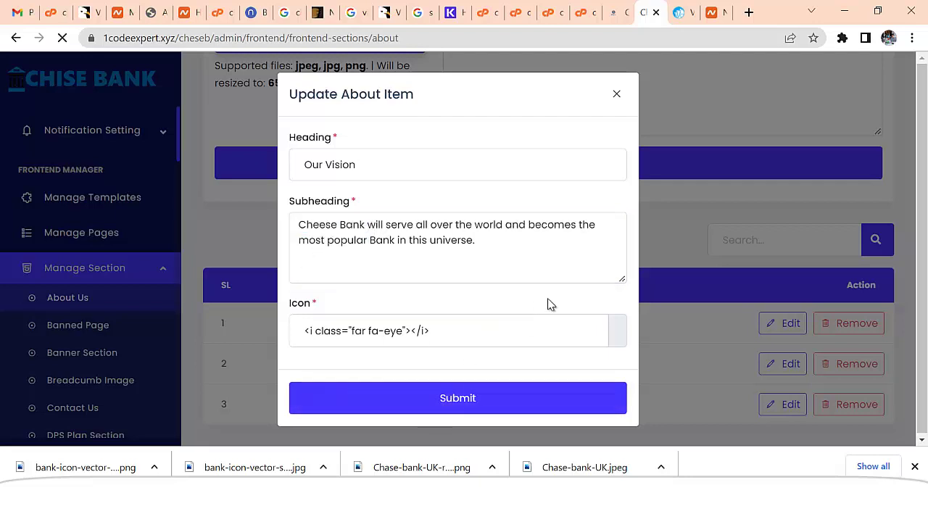
# - Resubmit the Our Mission item unchanged and go to the Banned Page section
pyautogui.scroll(-10, 624, 331)
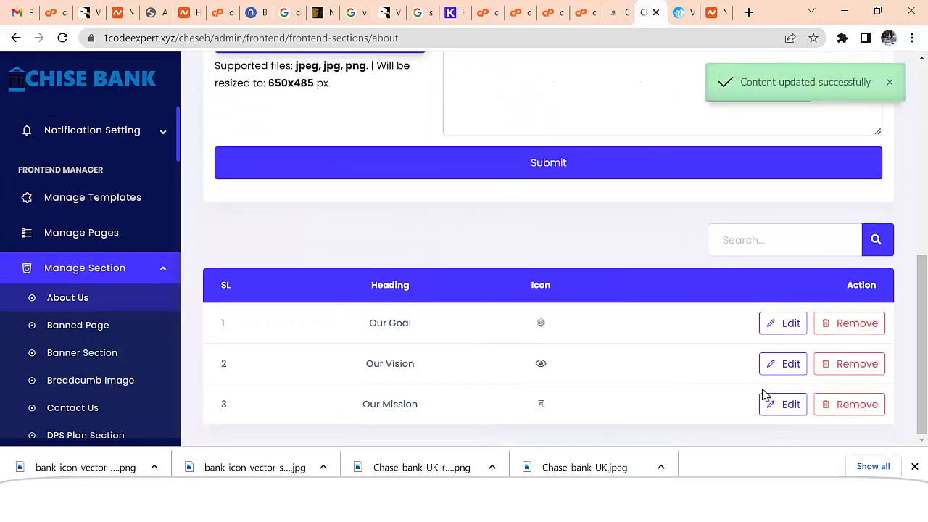
pyautogui.click(786, 407)
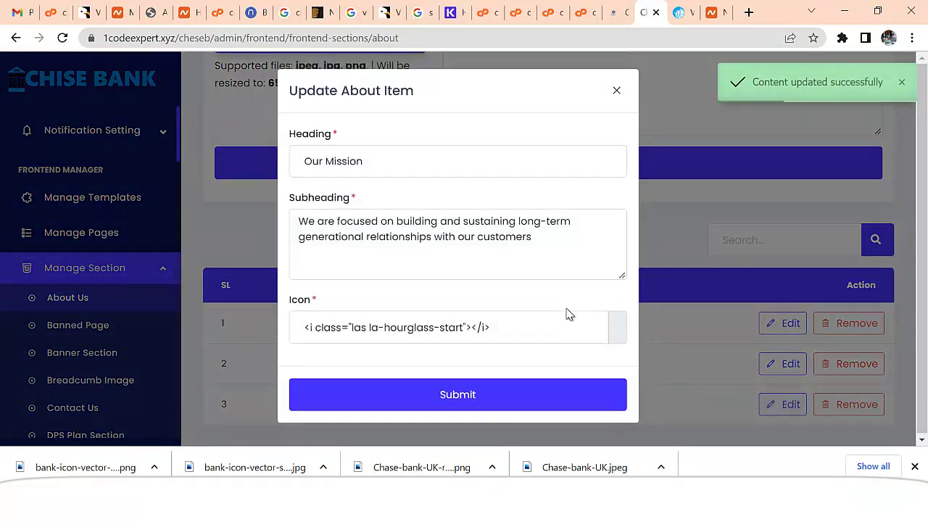
pyautogui.click(483, 397)
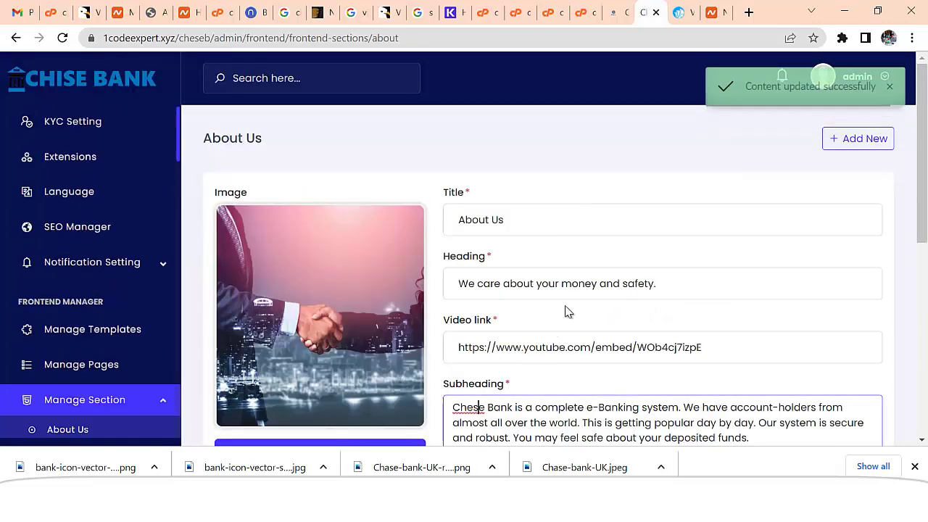
pyautogui.scroll(-10, 566, 312)
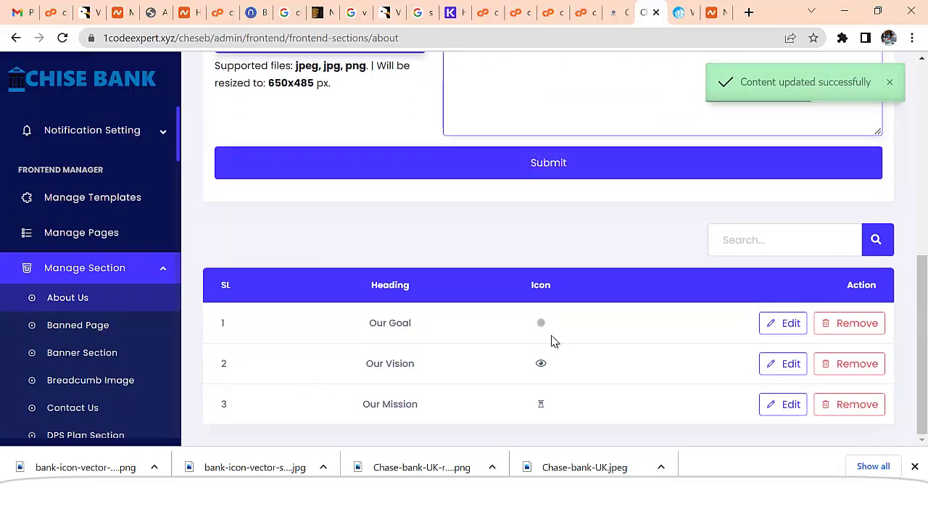
pyautogui.scroll(10, 551, 341)
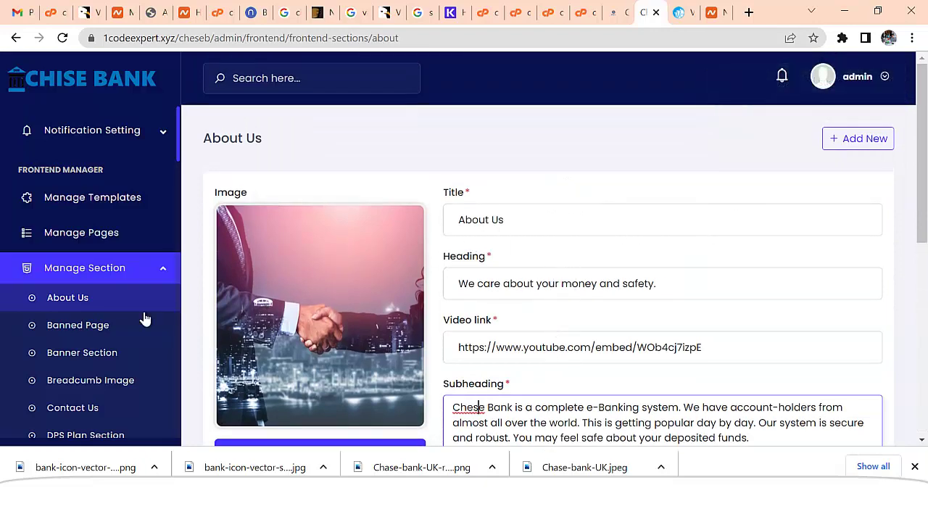
pyautogui.click(81, 328)
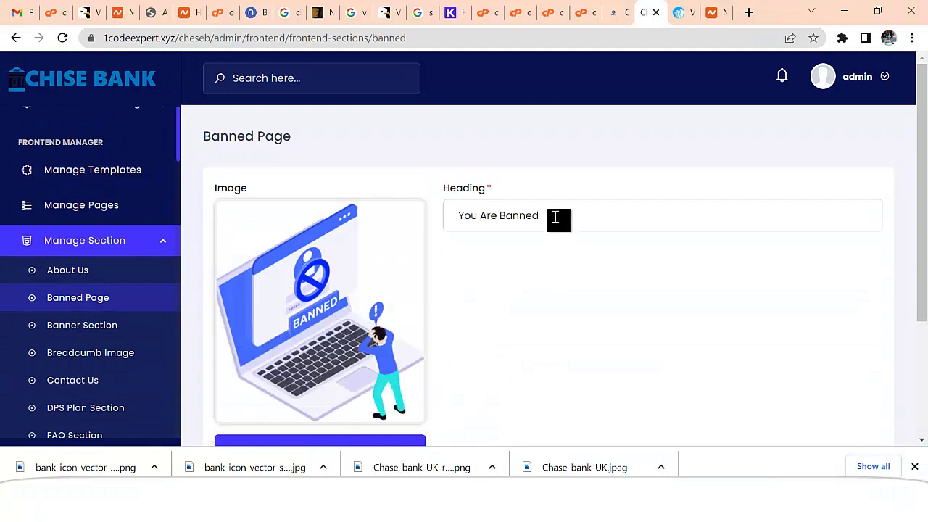
# - Look over the Banned Page heading, then return to the About Us section editor
pyautogui.click(555, 218)
pyautogui.scroll(-3, 541, 276)
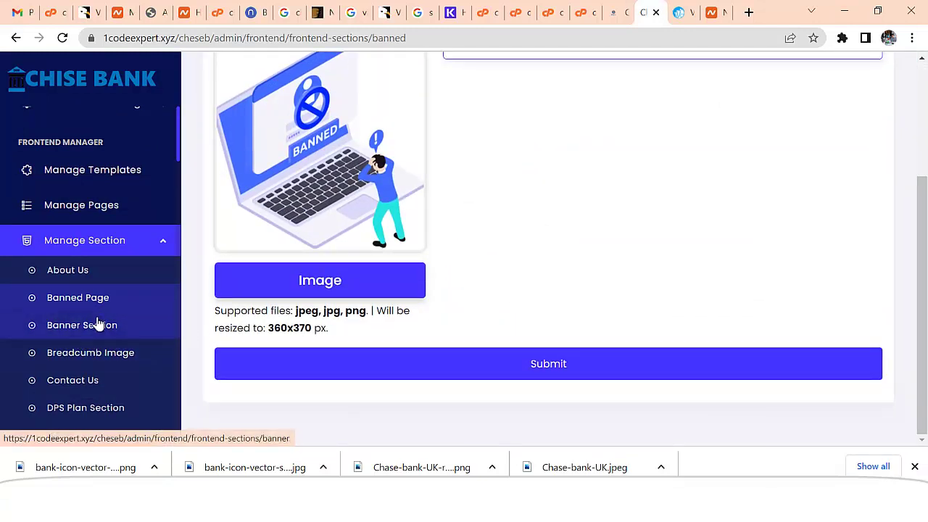
pyautogui.click(85, 272)
pyautogui.scroll(-4, 518, 314)
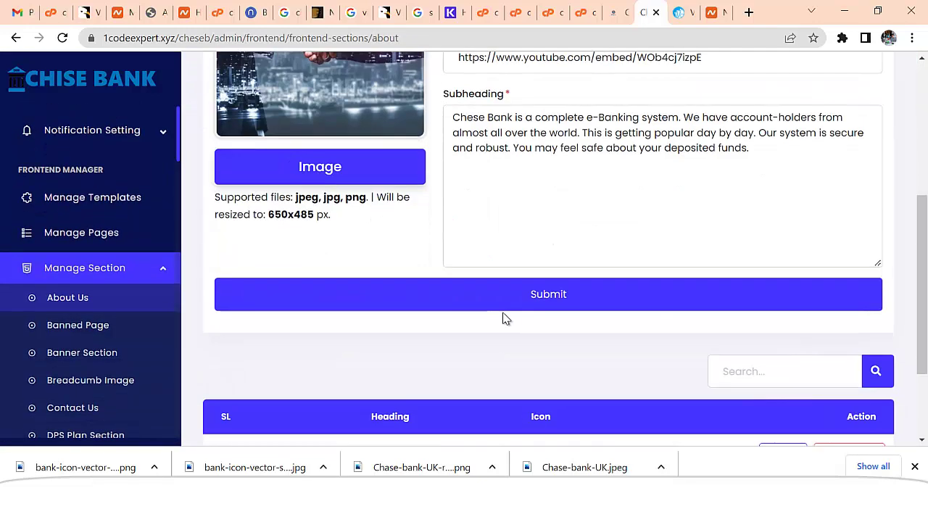
pyautogui.scroll(-2, 505, 319)
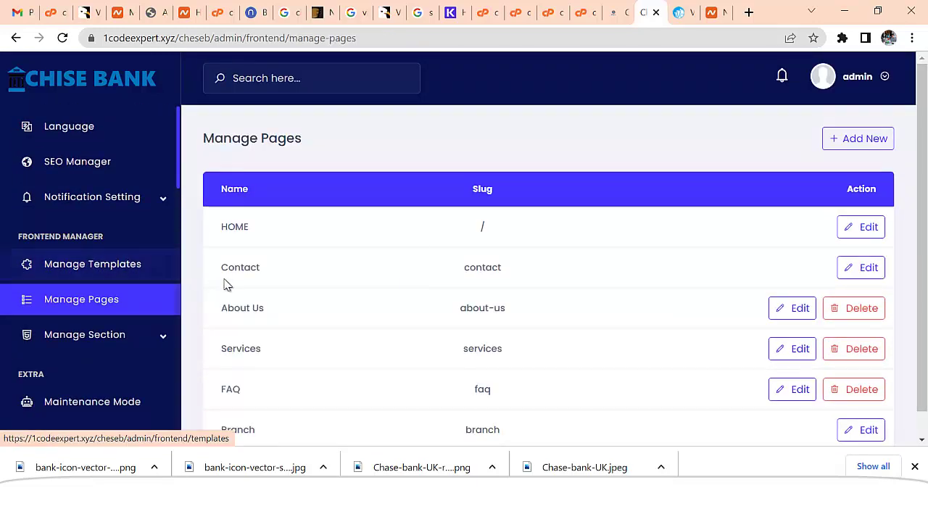
# - Open the Contact page's sections and preview the About Us and DPS Plan content editors
pyautogui.click(862, 268)
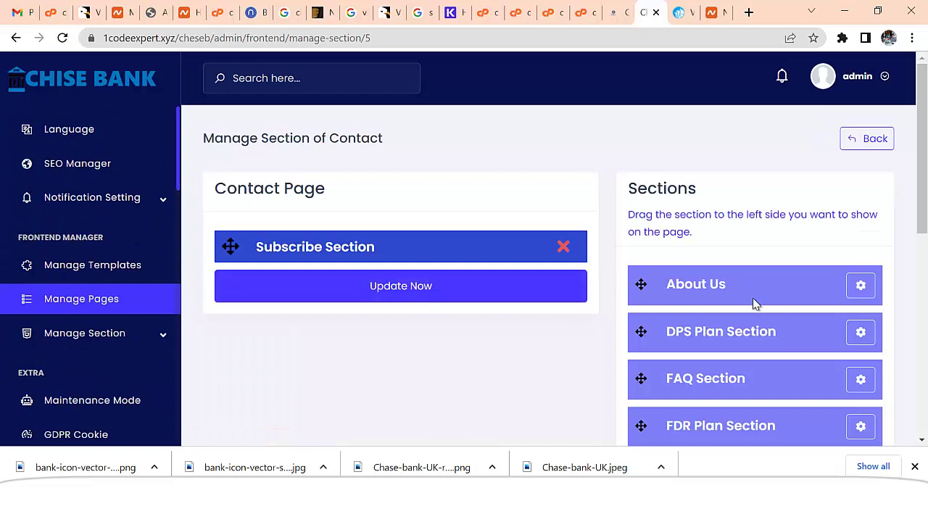
pyautogui.click(862, 286)
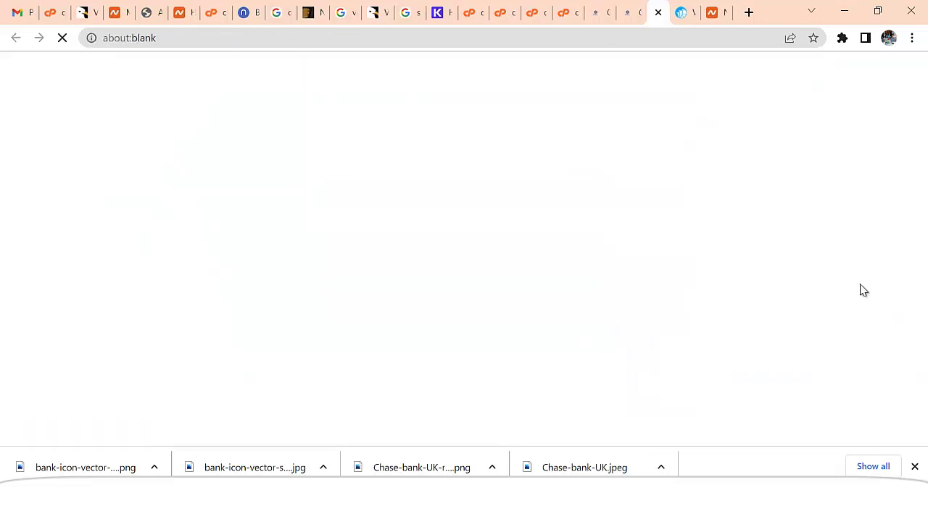
pyautogui.scroll(-3, 650, 104)
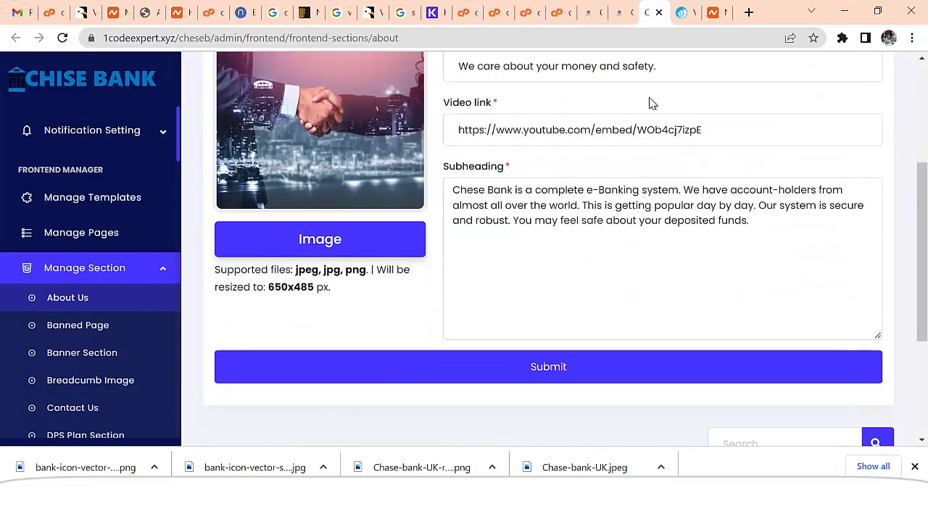
pyautogui.click(659, 13)
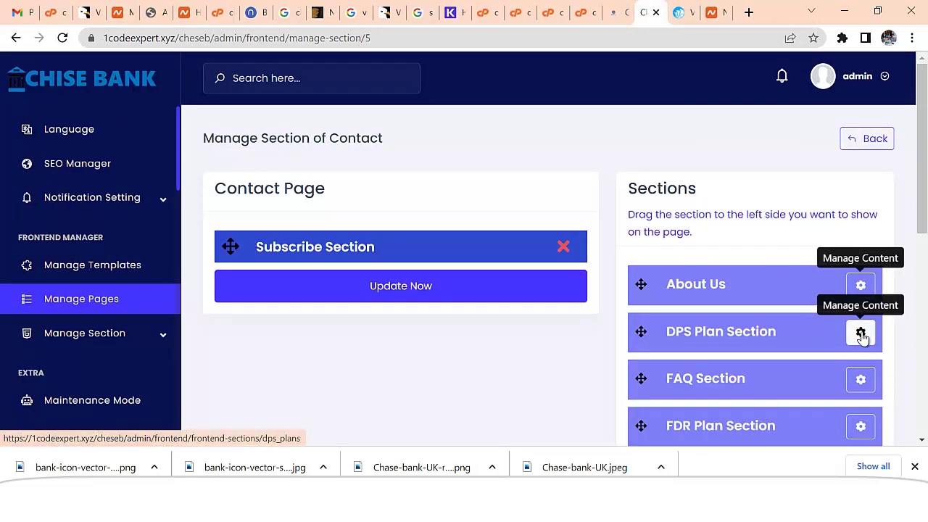
pyautogui.click(861, 332)
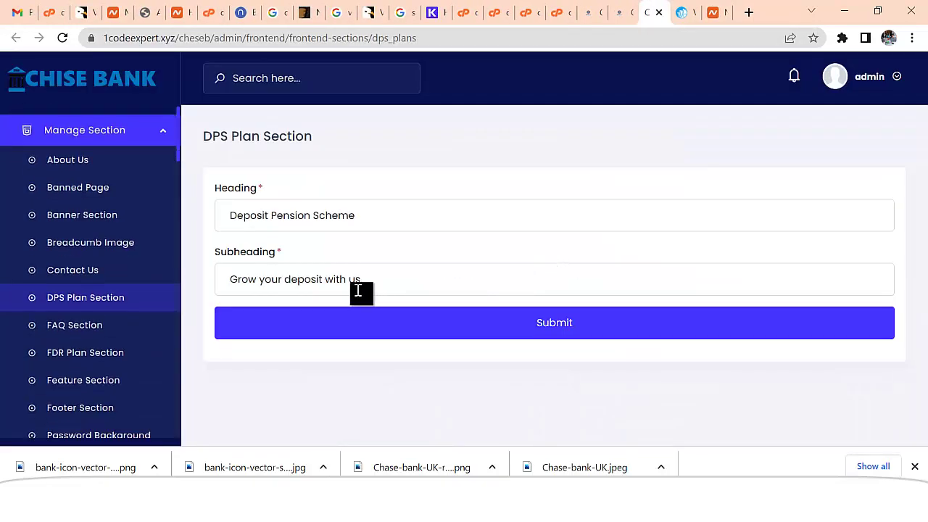
pyautogui.click(657, 15)
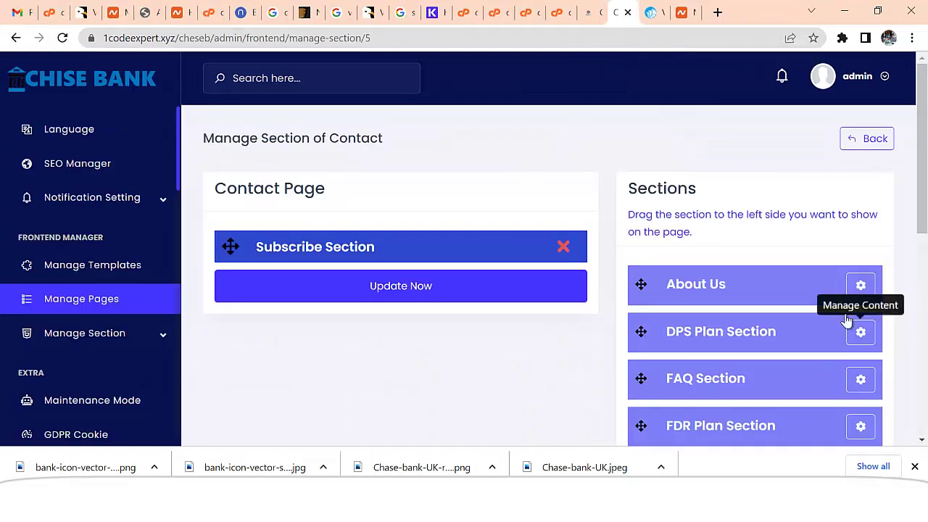
pyautogui.scroll(-6, 855, 348)
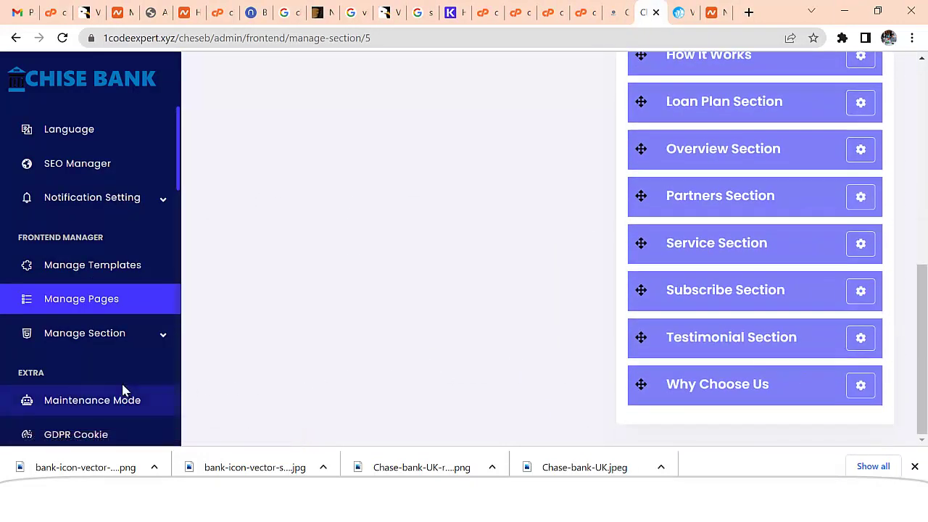
# - Open Manage Section > About Us and read through its Chese Bank subheading content
pyautogui.click(162, 337)
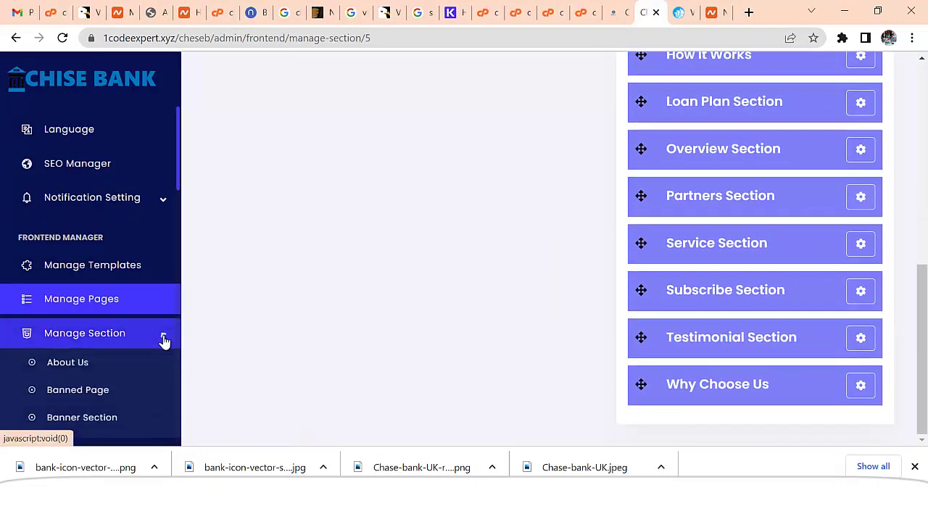
pyautogui.click(90, 370)
pyautogui.scroll(-3, 566, 373)
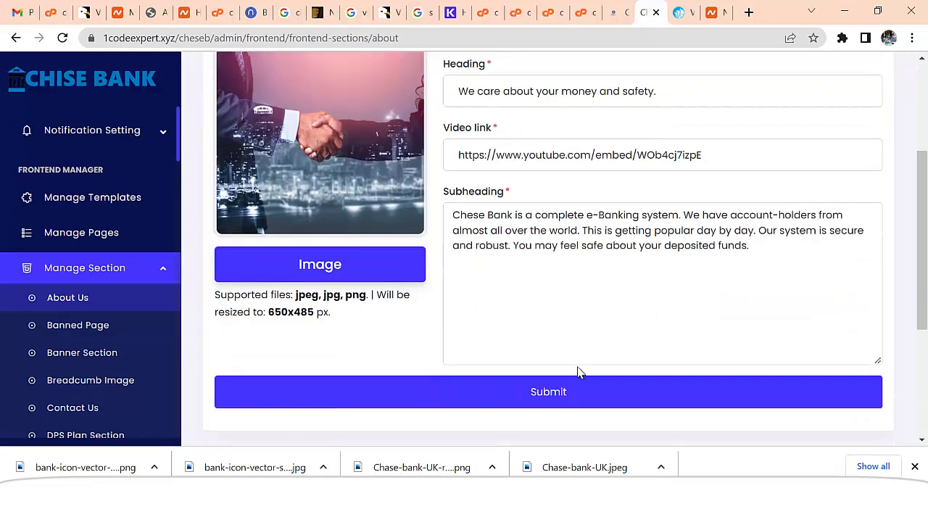
pyautogui.scroll(-1, 578, 372)
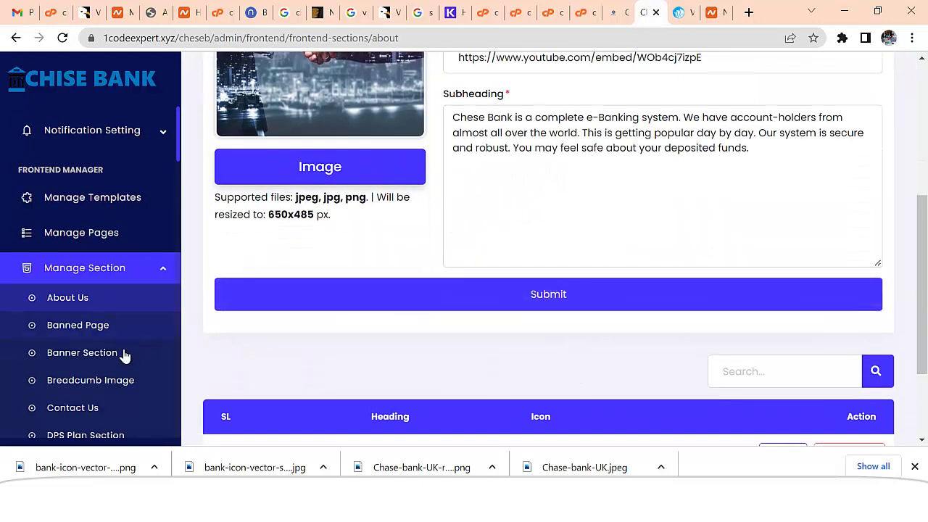
pyautogui.scroll(5, 116, 362)
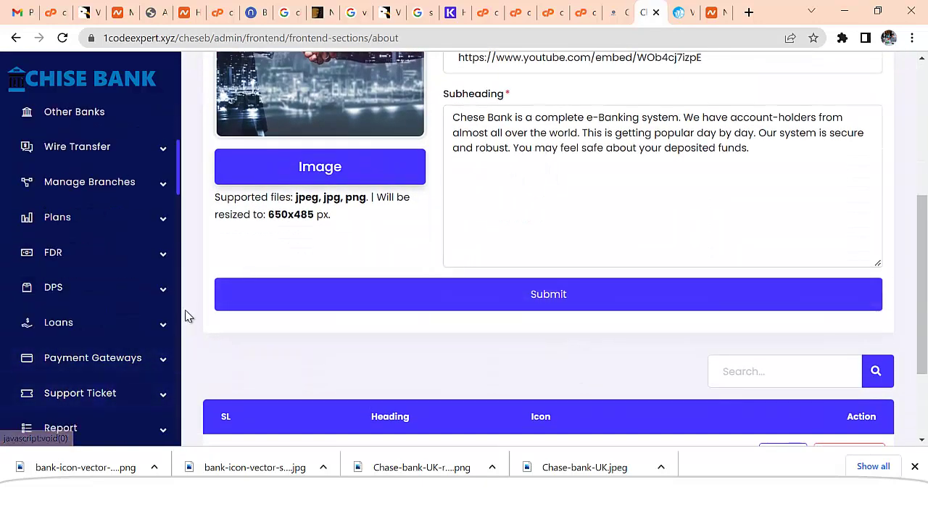
pyautogui.scroll(-4, 166, 312)
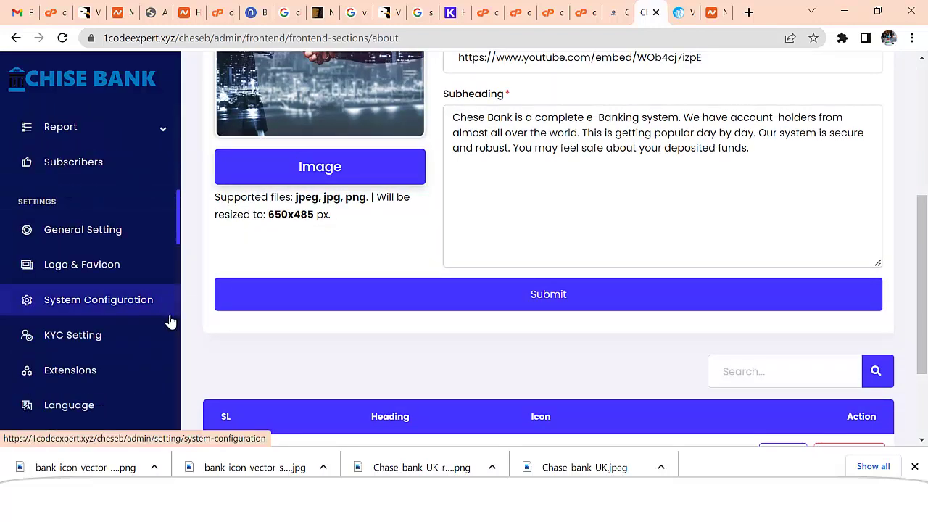
pyautogui.scroll(-4, 166, 335)
pyautogui.scroll(-1, 166, 345)
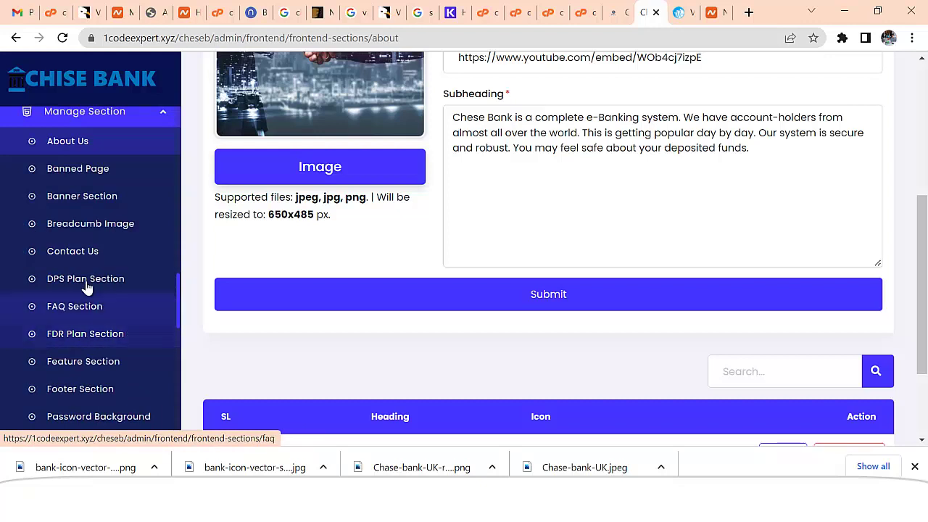
pyautogui.scroll(-3, 119, 406)
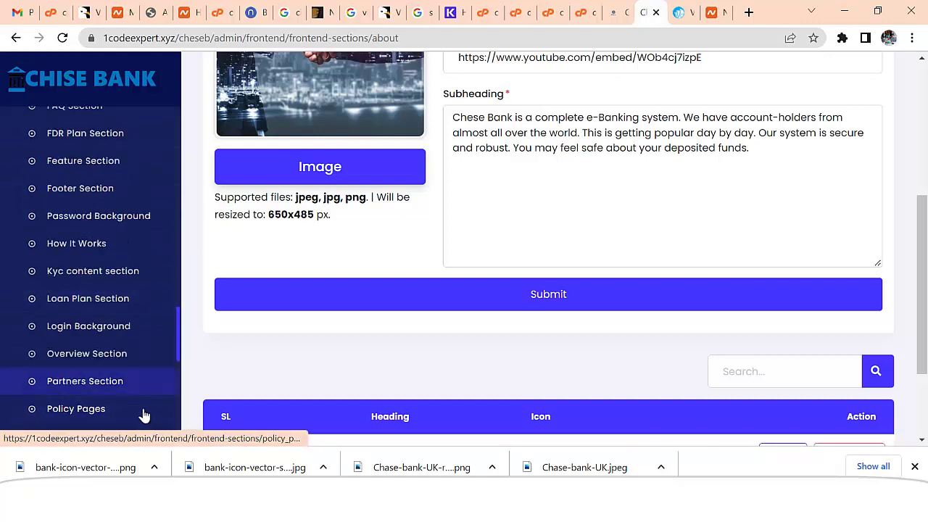
pyautogui.scroll(20, 114, 430)
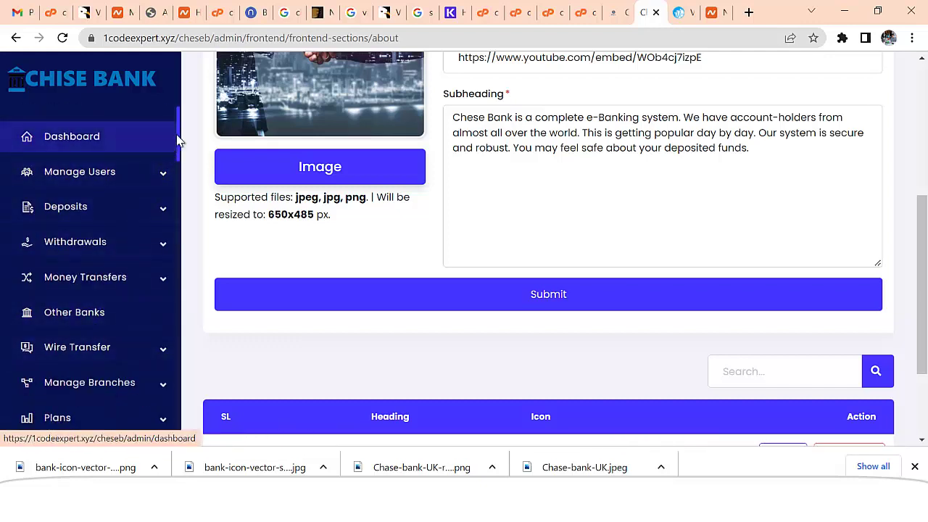
pyautogui.moveTo(180, 143); pyautogui.dragTo(184, 199)
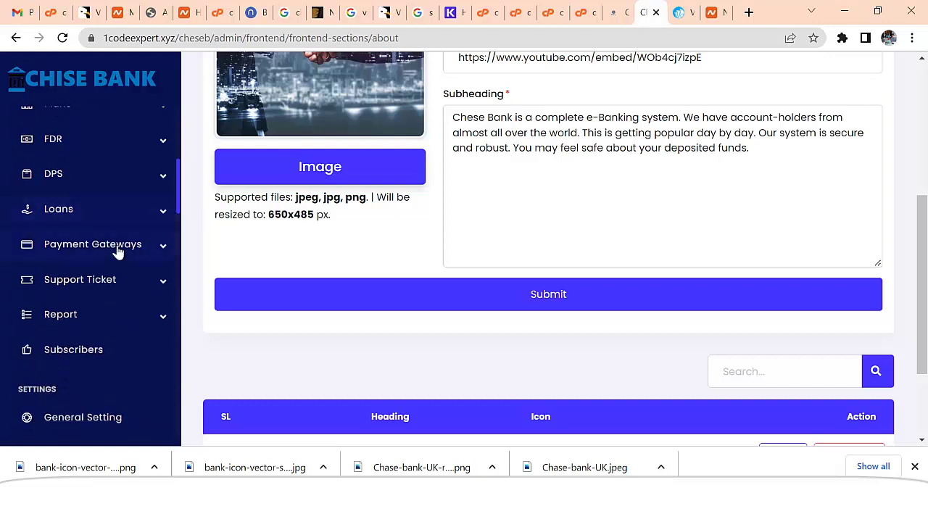
# - Go to Payment Gateways > Automatic Gateways and edit the Blockchain gateway
pyautogui.click(56, 246)
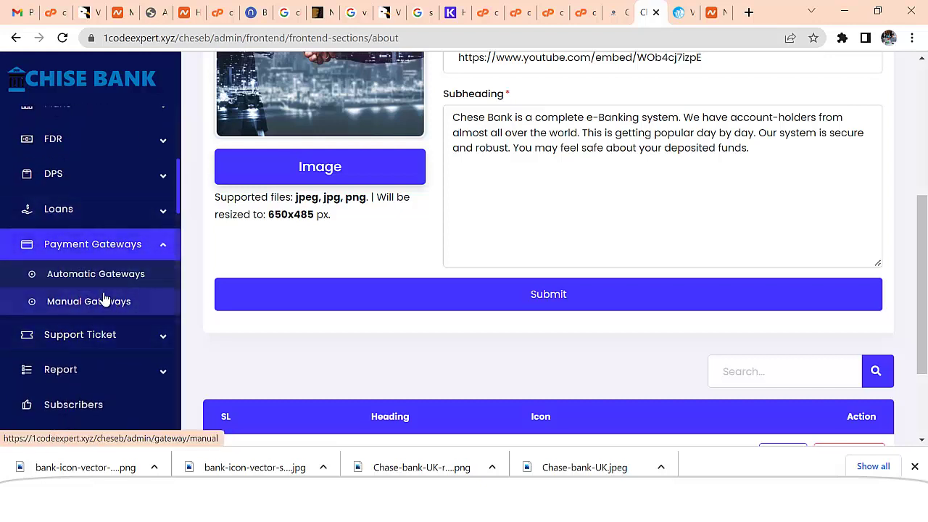
pyautogui.click(71, 275)
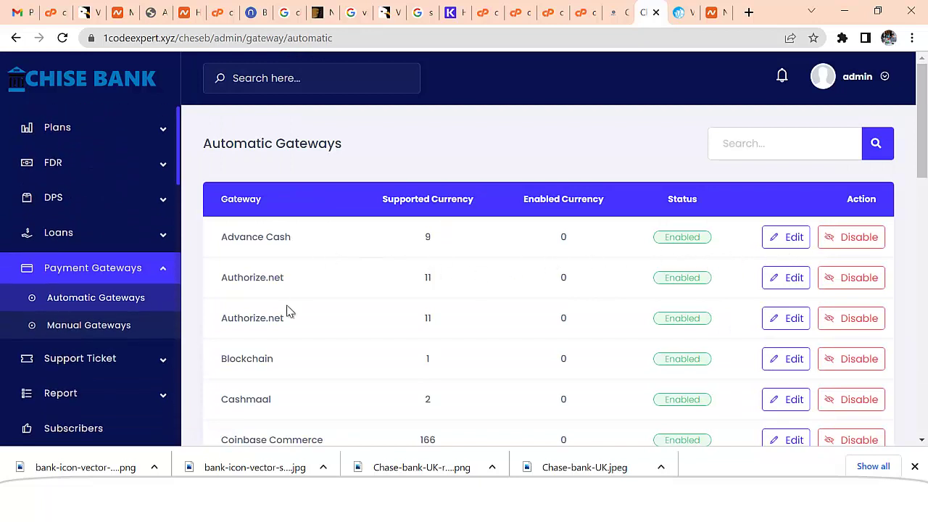
pyautogui.scroll(-1, 287, 362)
pyautogui.scroll(-1, 287, 363)
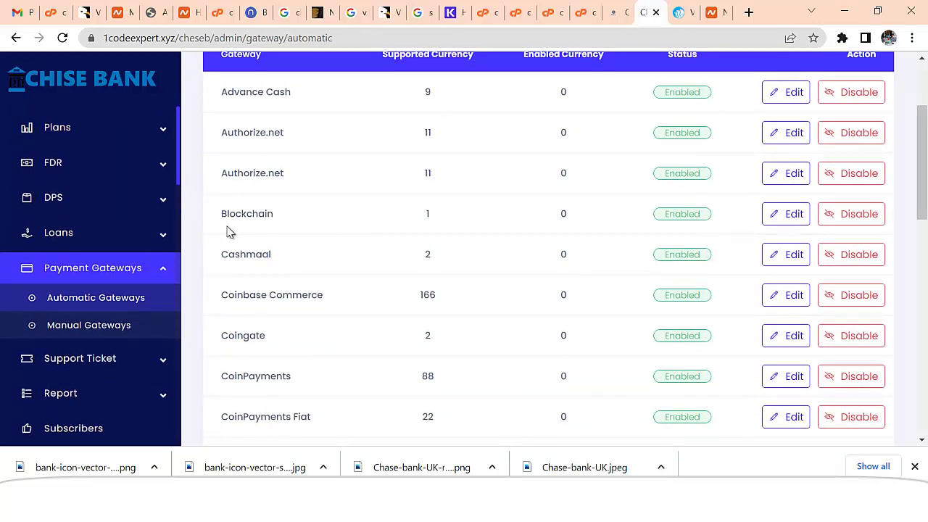
pyautogui.moveTo(222, 217); pyautogui.dragTo(296, 225)
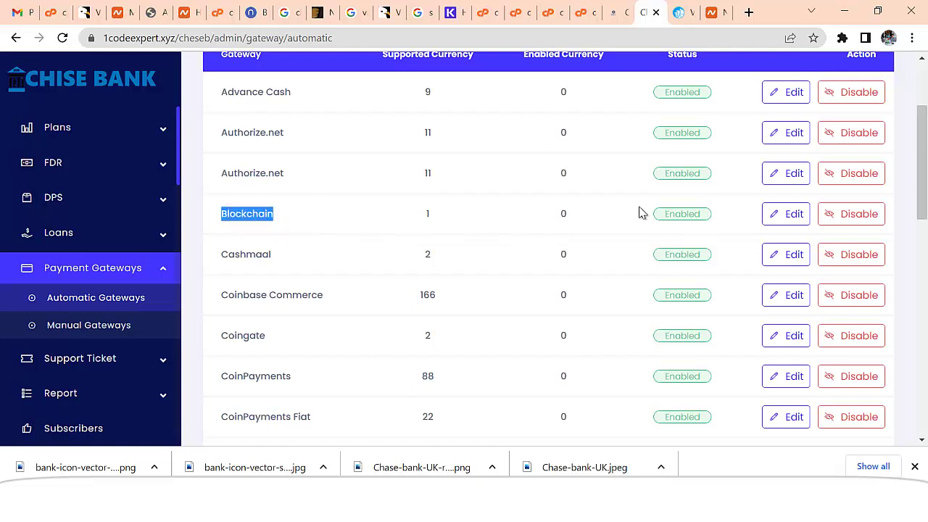
pyautogui.click(789, 214)
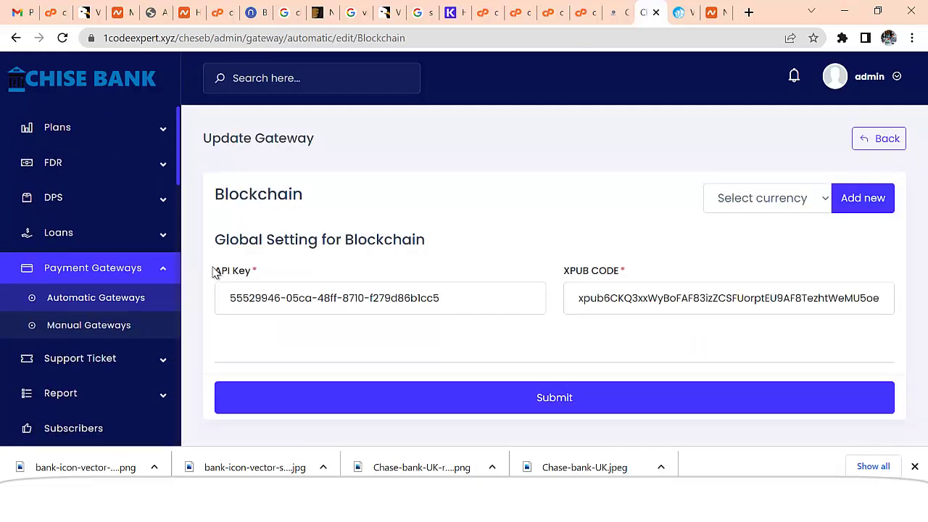
# - Check the Blockchain gateway's prefilled API key and XPUB code fields
pyautogui.moveTo(215, 272); pyautogui.dragTo(266, 290)
pyautogui.click(268, 305)
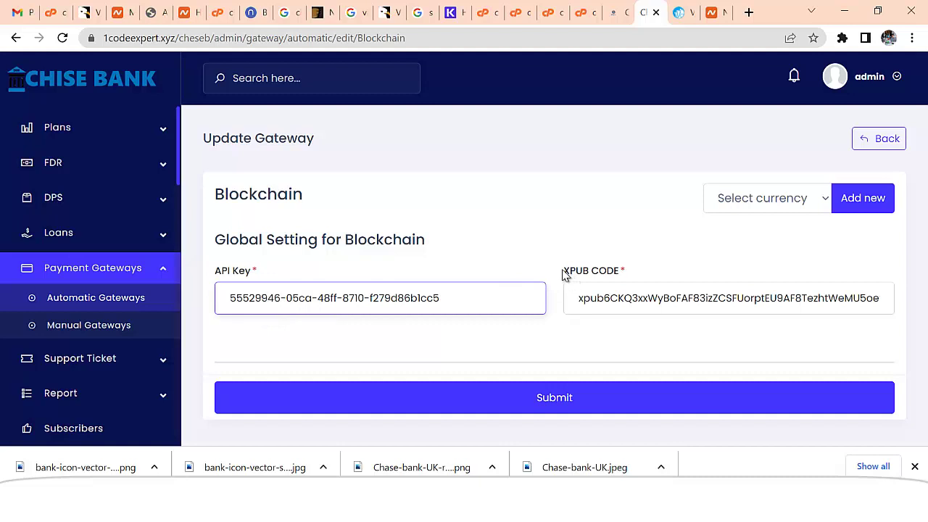
pyautogui.moveTo(565, 275); pyautogui.dragTo(632, 261)
pyautogui.click(650, 322)
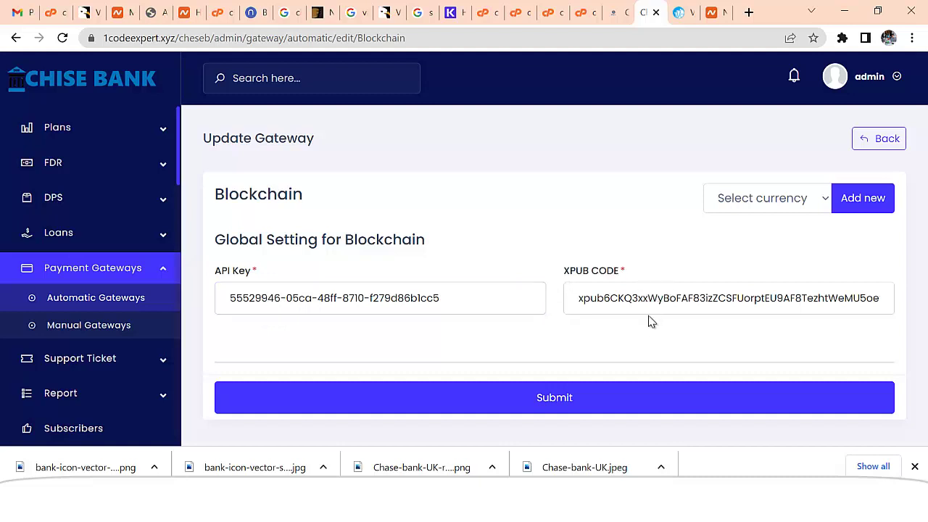
# - Select BTC as the currency and add a Blockchain - BTC block
pyautogui.click(765, 198)
pyautogui.click(738, 237)
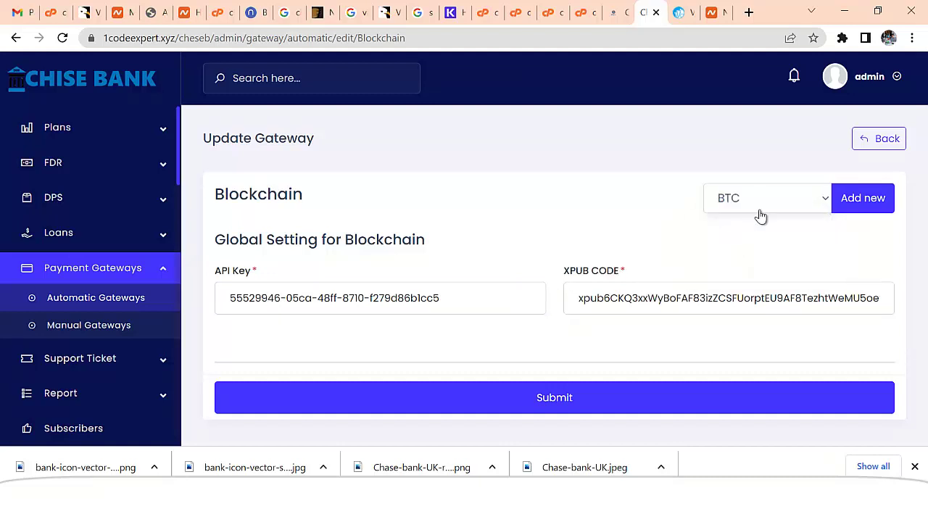
pyautogui.click(867, 199)
pyautogui.scroll(-4, 702, 269)
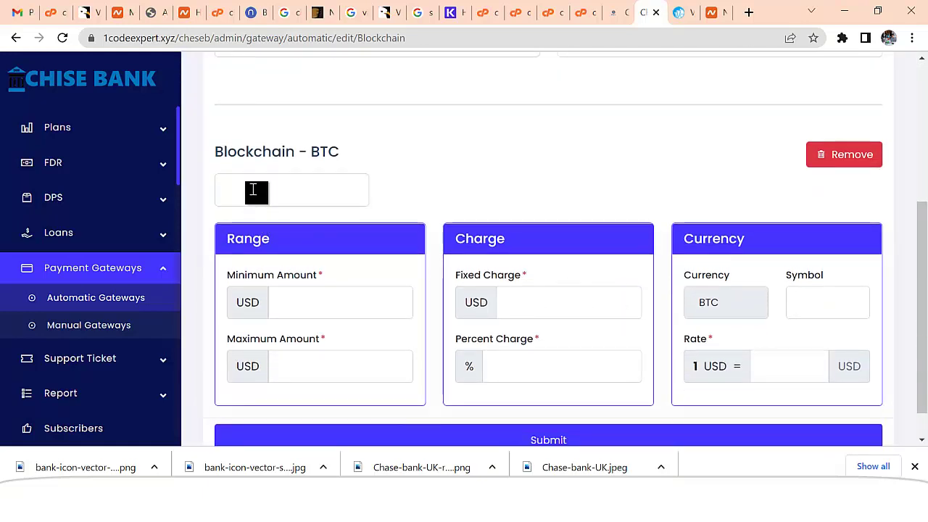
# - Name the BTC entry 'Bitcoin Deposit' with a 100 to 100000 deposit range
pyautogui.click(303, 190)
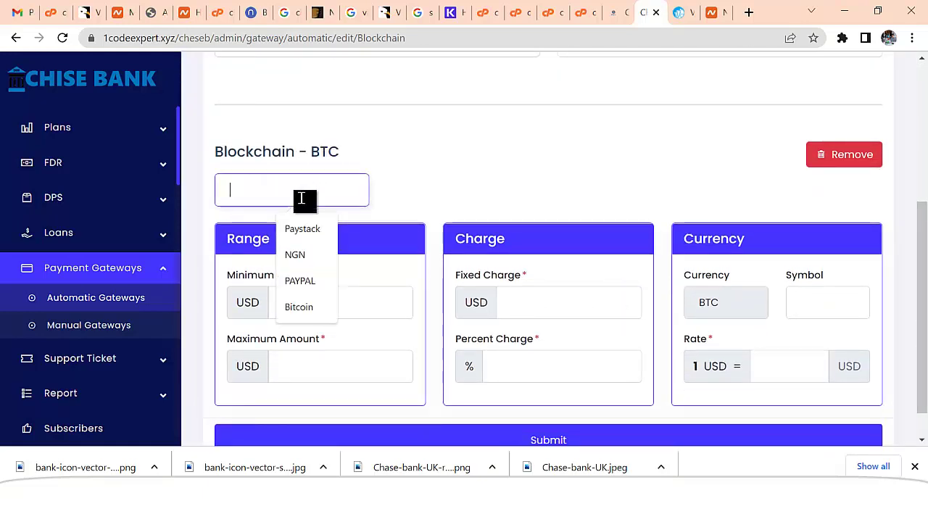
pyautogui.write('B')
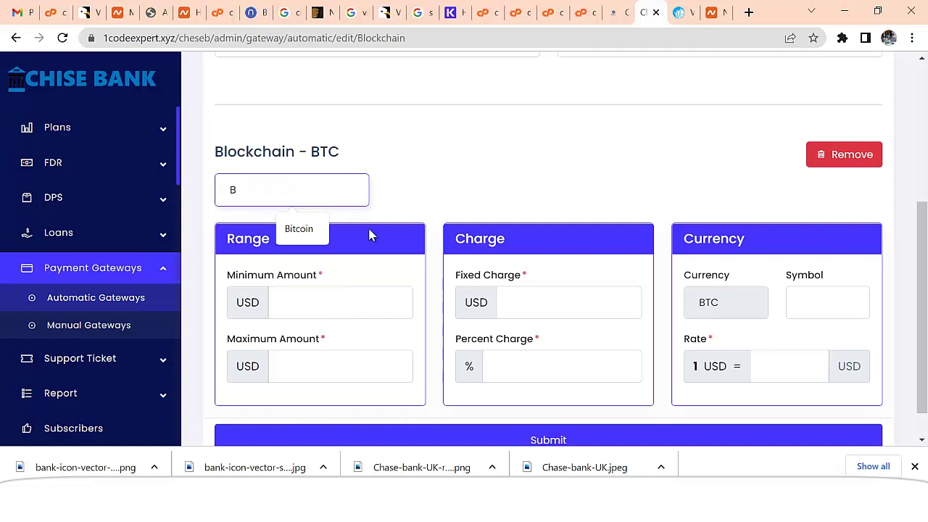
pyautogui.write('itcoi')
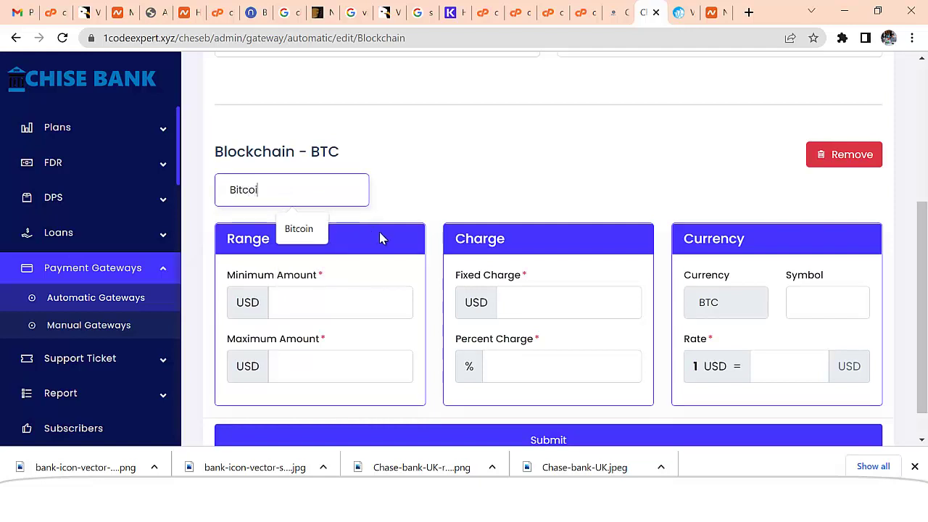
pyautogui.write('n')
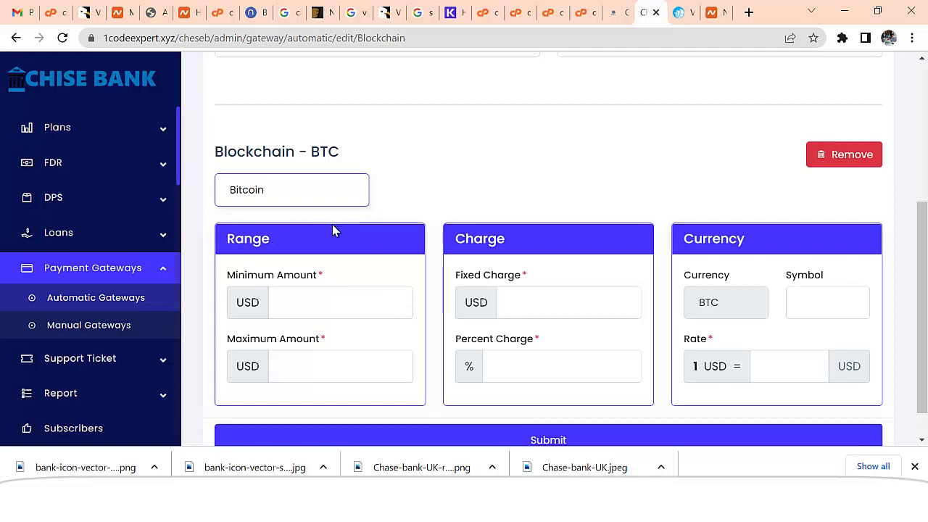
pyautogui.write(' Deposit')
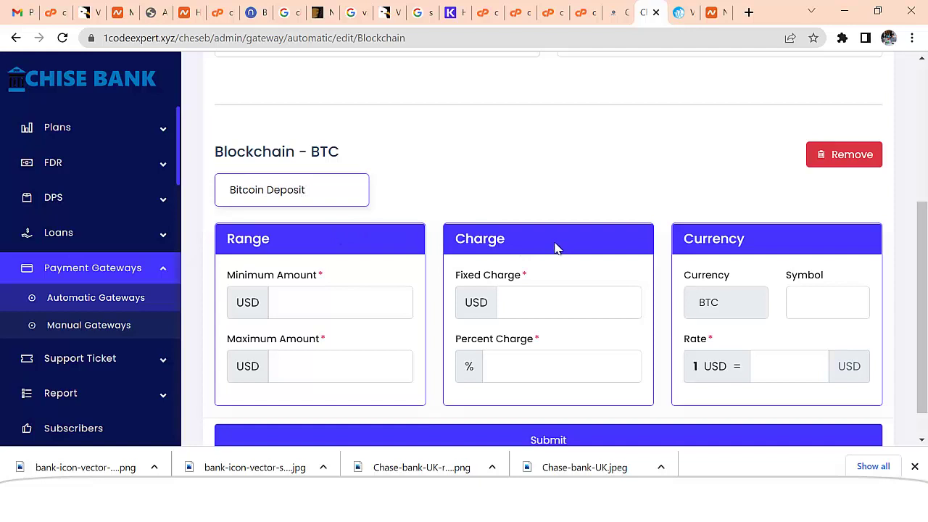
pyautogui.click(317, 303)
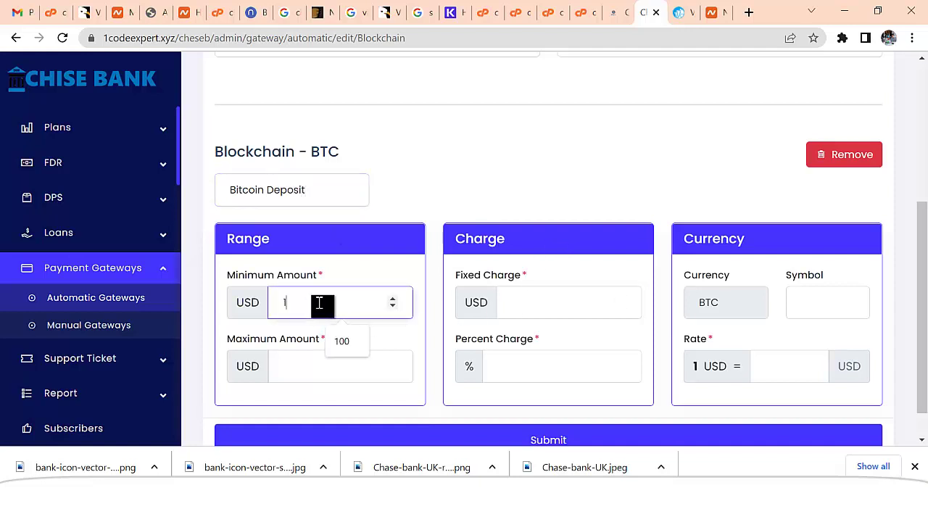
pyautogui.click(330, 366)
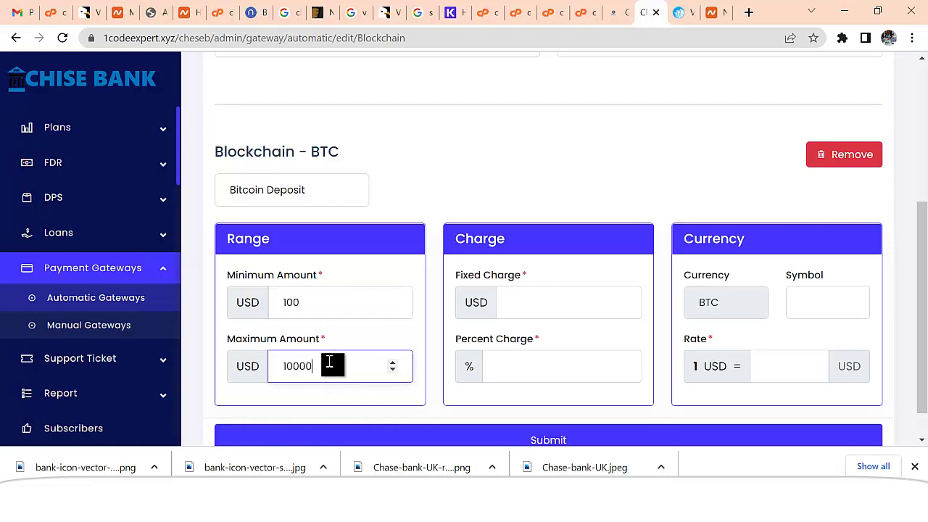
pyautogui.write('10')
pyautogui.press('Down')
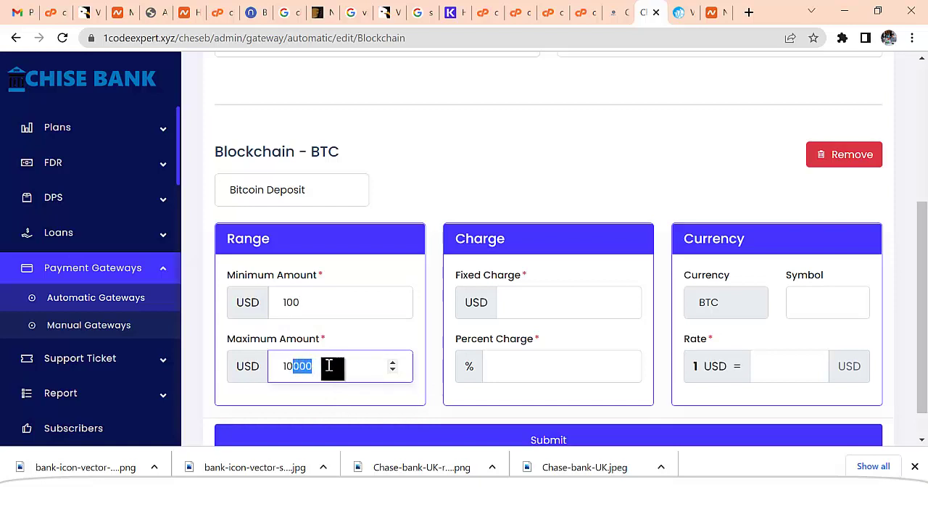
# - Set fixed charge 0, percent charge 2, symbol BTC and rate 1
pyautogui.click(553, 308)
pyautogui.click(534, 367)
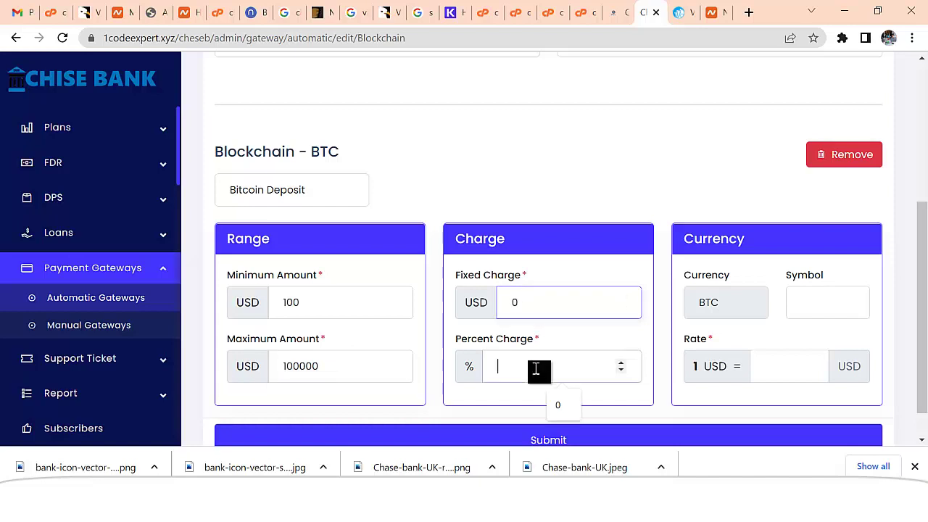
pyautogui.write('2')
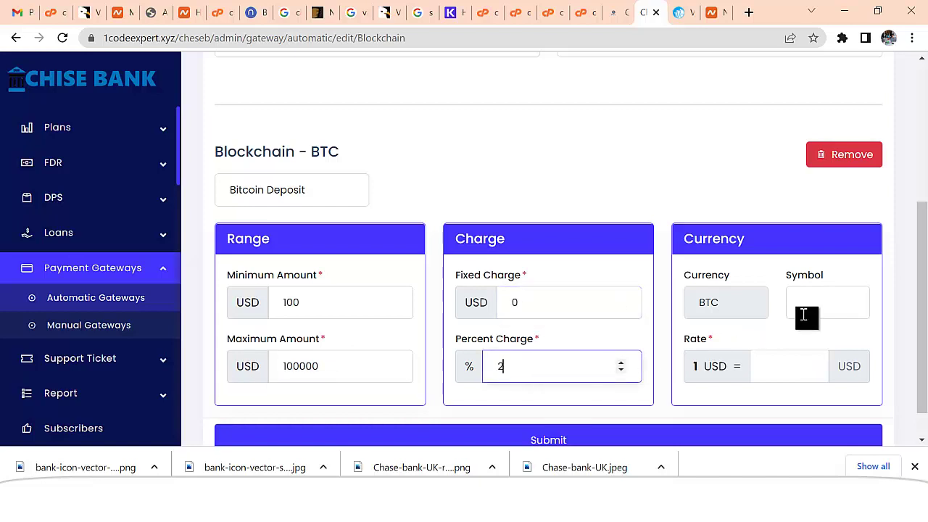
pyautogui.click(820, 306)
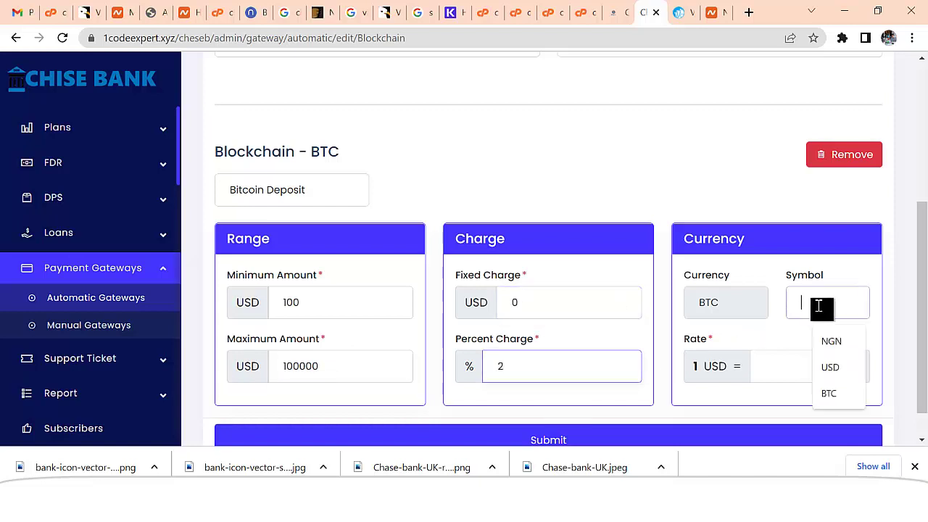
pyautogui.click(829, 392)
pyautogui.click(783, 368)
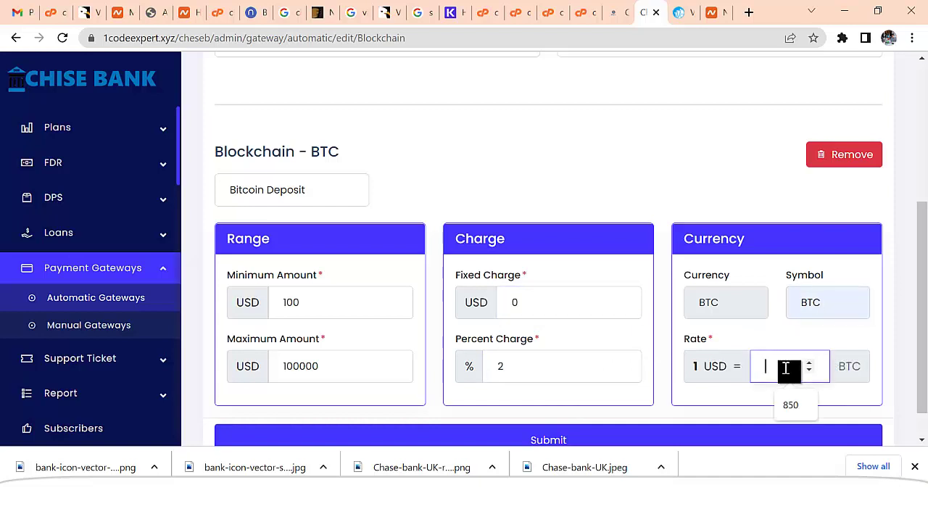
pyautogui.write('1')
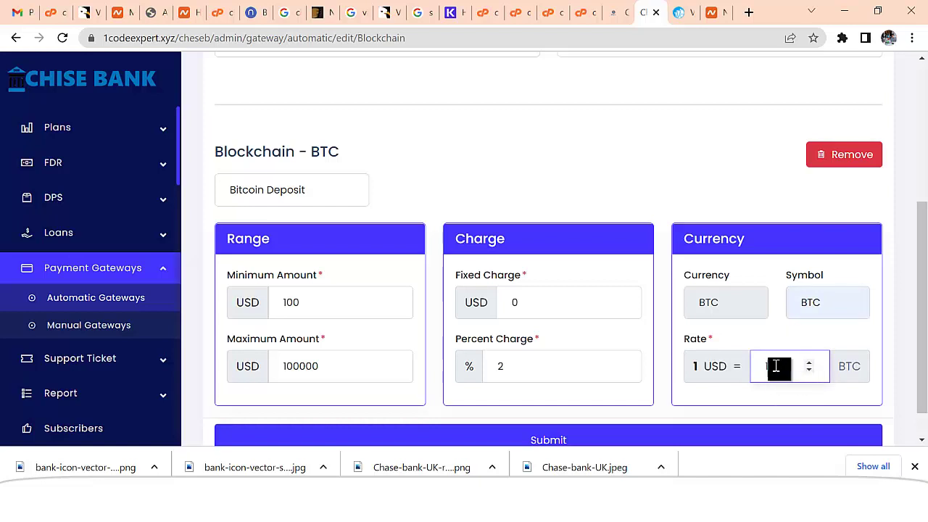
pyautogui.scroll(-1, 587, 384)
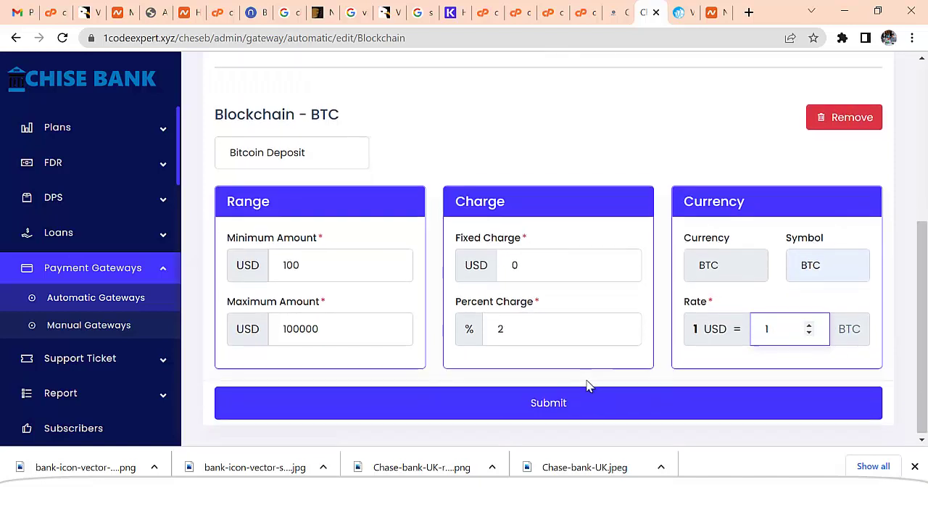
# - Submit the Blockchain settings and return to the Automatic Gateways list
pyautogui.click(565, 404)
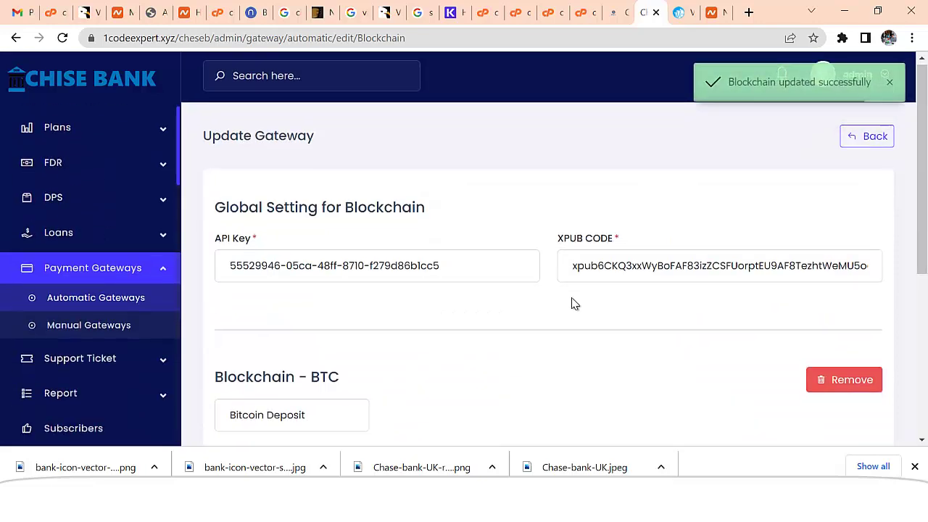
pyautogui.scroll(-3, 555, 312)
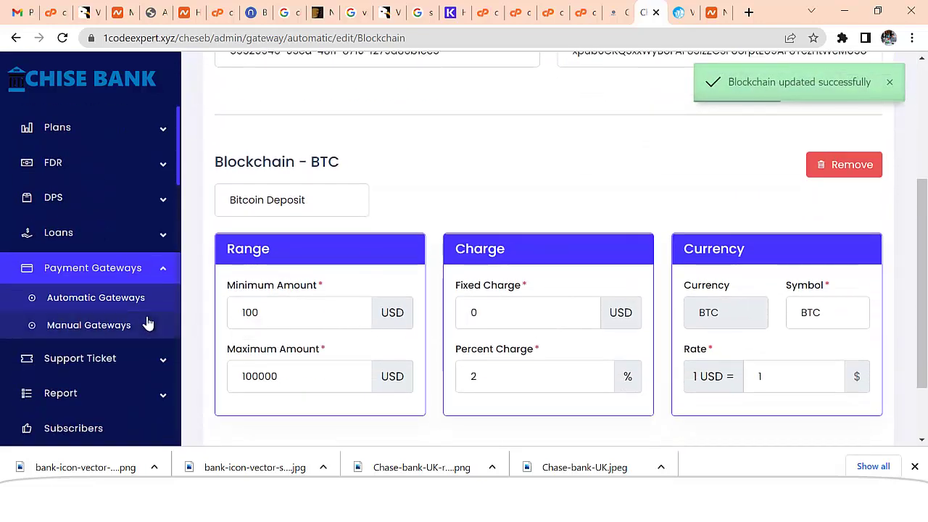
pyautogui.click(137, 300)
pyautogui.scroll(-3, 449, 303)
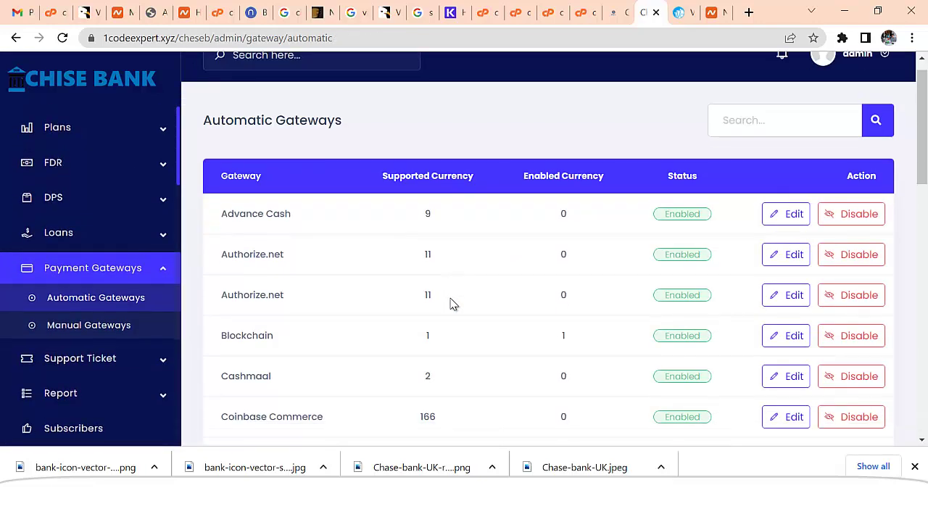
pyautogui.scroll(-1, 341, 302)
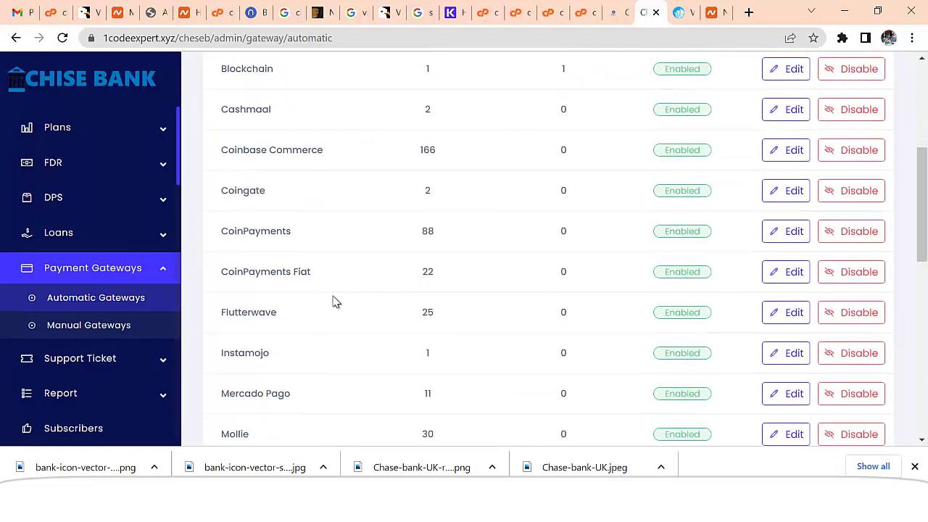
pyautogui.scroll(-3, 290, 287)
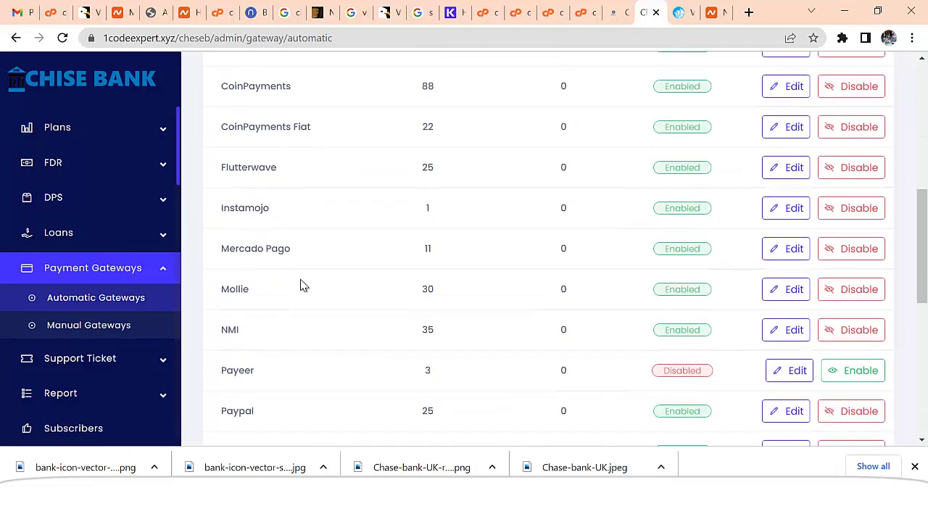
# - Edit the Paypal gateway, swap the PayPal Email for a new account address, and open currency selection
pyautogui.scroll(-3, 303, 285)
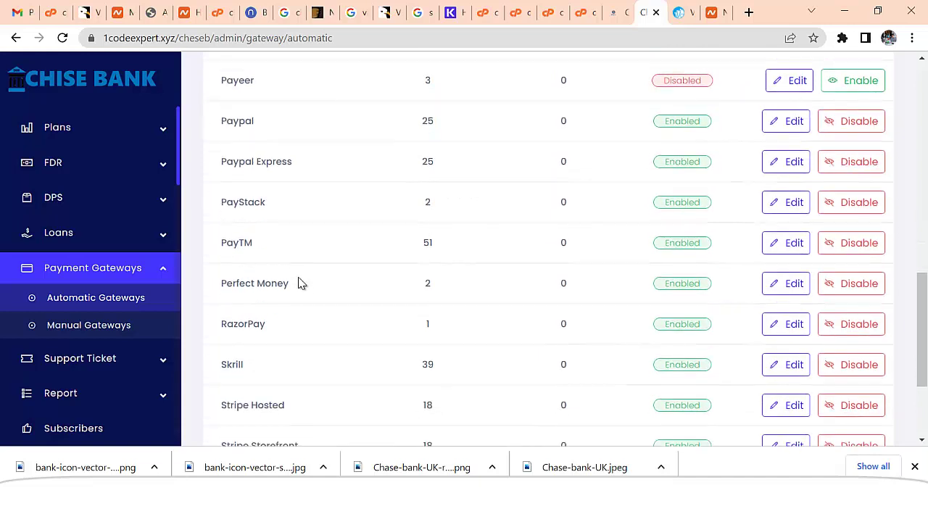
pyautogui.click(789, 121)
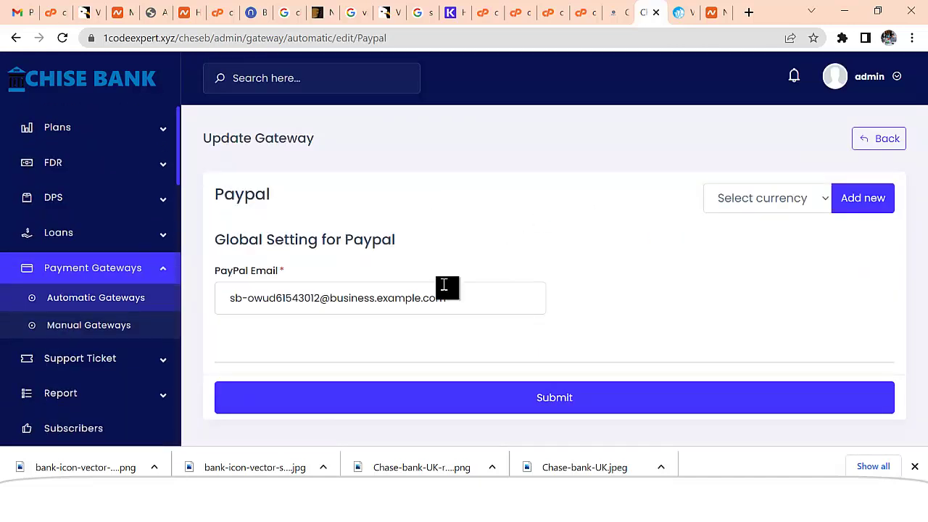
pyautogui.click(328, 305)
pyautogui.moveTo(491, 305); pyautogui.dragTo(234, 310)
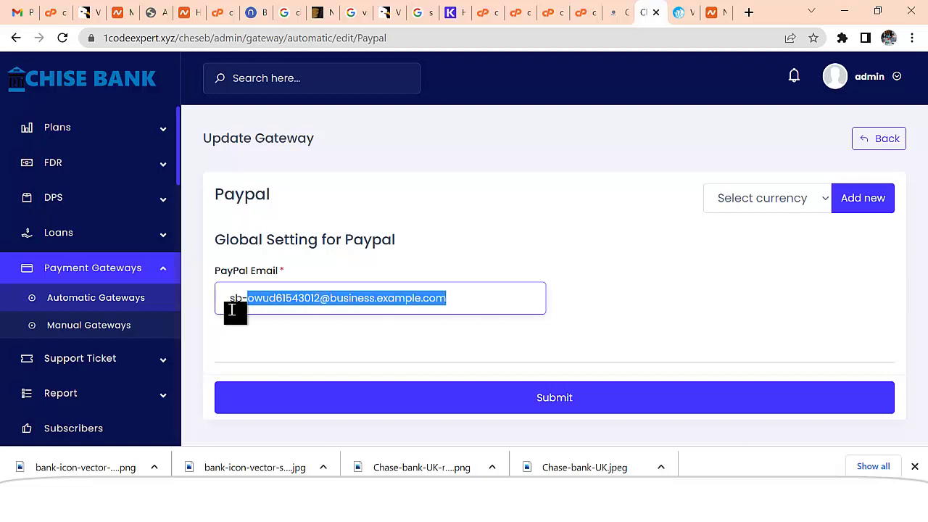
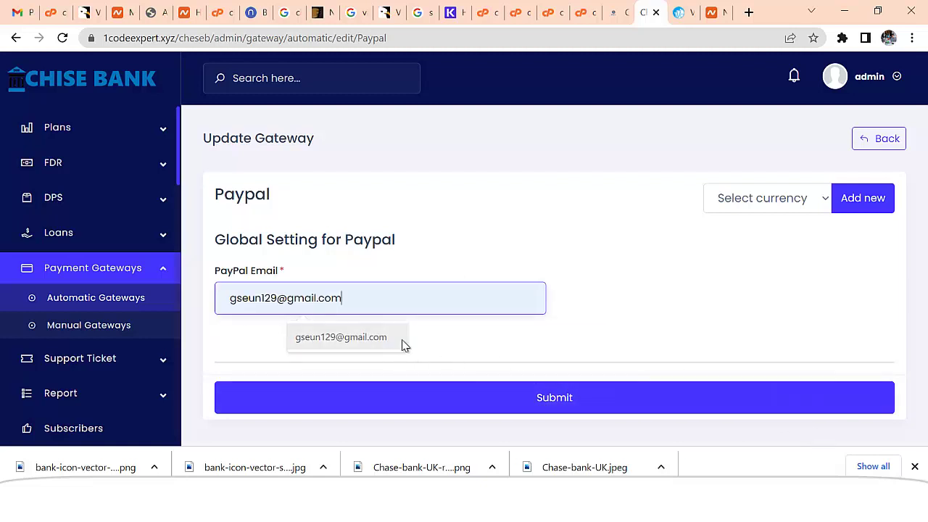
pyautogui.click(404, 344)
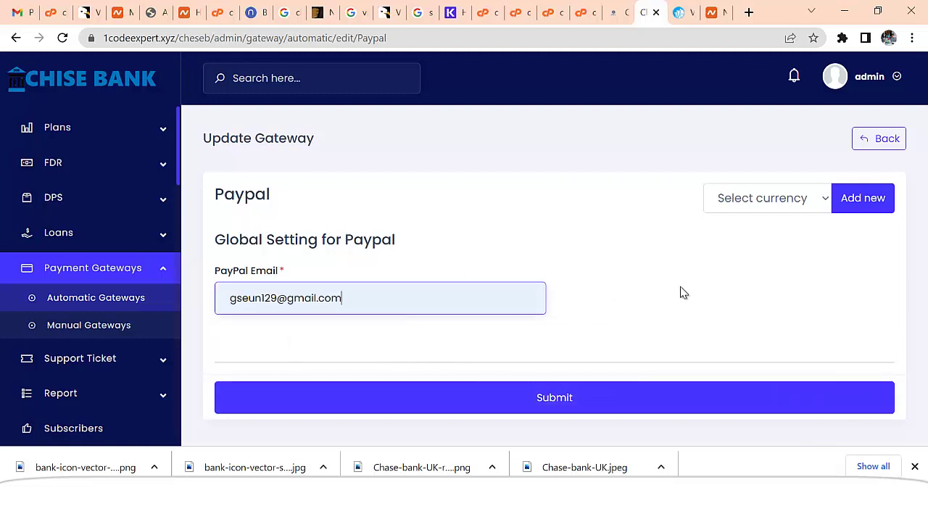
pyautogui.click(750, 205)
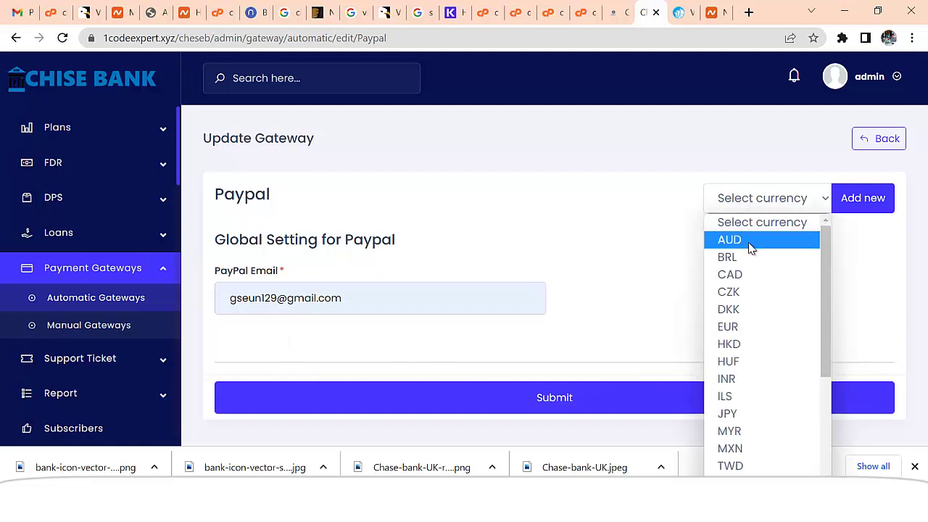
pyautogui.moveTo(828, 325); pyautogui.dragTo(812, 457)
# - Add a USD currency entry to Paypal and name it PAYPAL
pyautogui.click(772, 477)
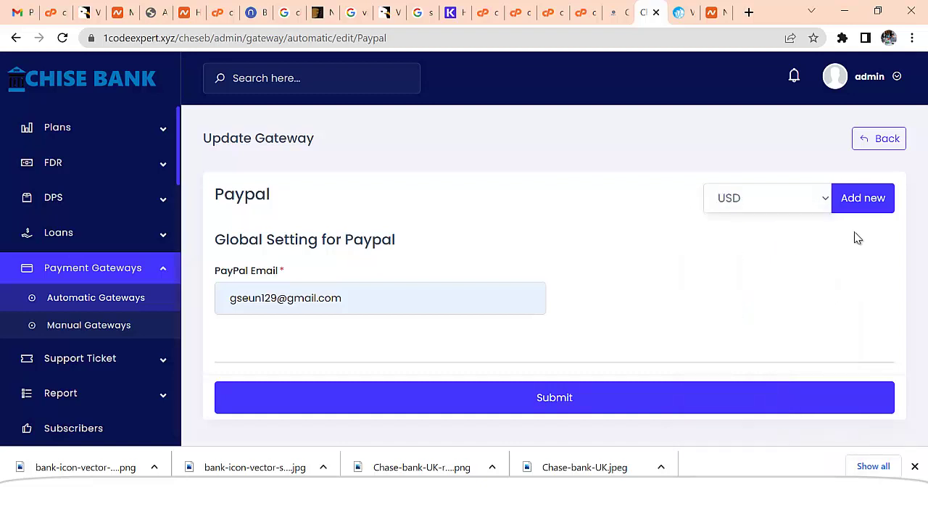
pyautogui.click(856, 201)
pyautogui.scroll(-3, 464, 287)
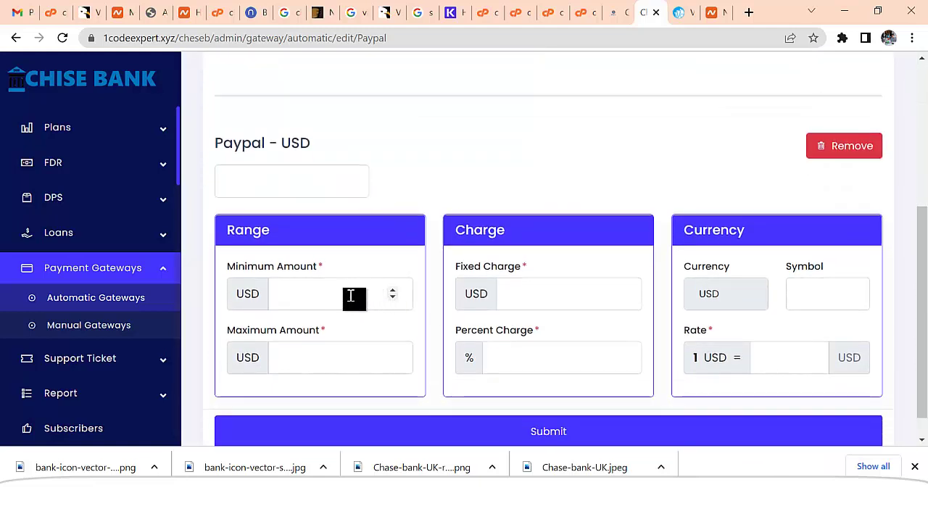
pyautogui.scroll(1, 341, 290)
pyautogui.click(327, 253)
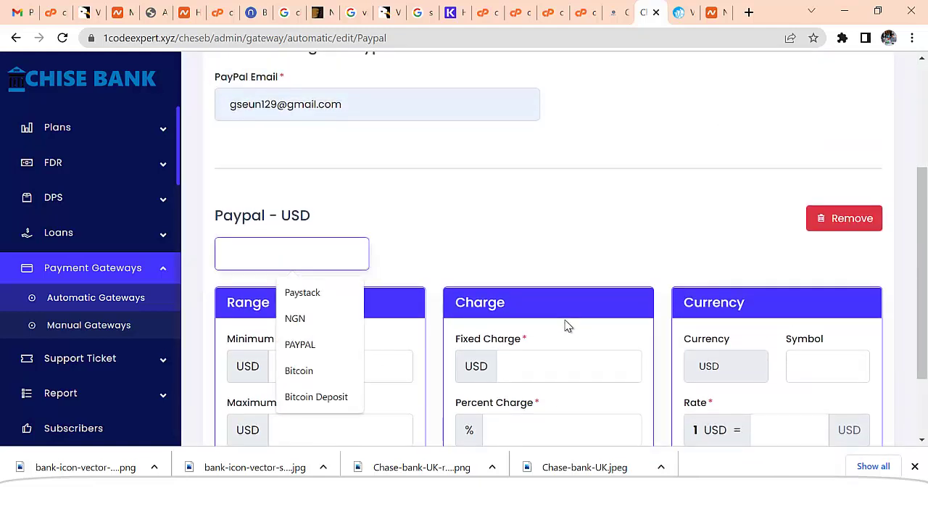
pyautogui.write('Paypal')
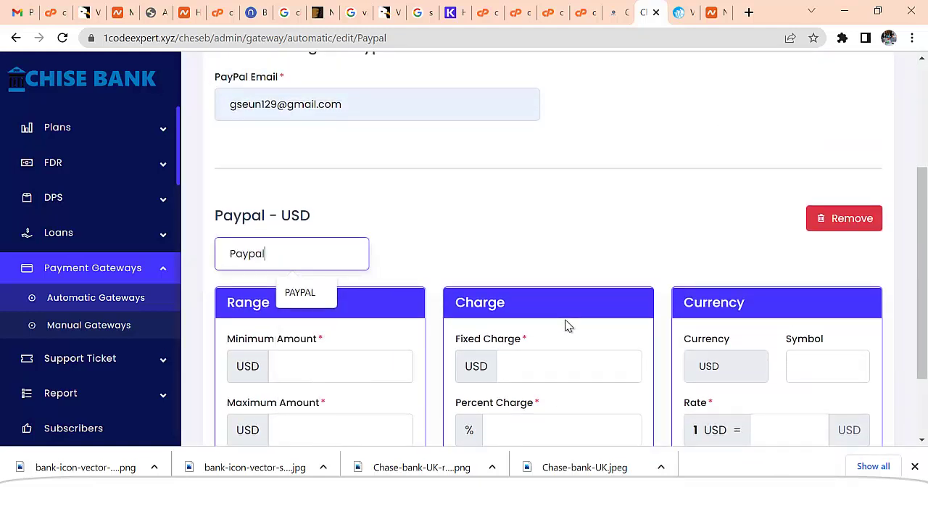
pyautogui.click(311, 294)
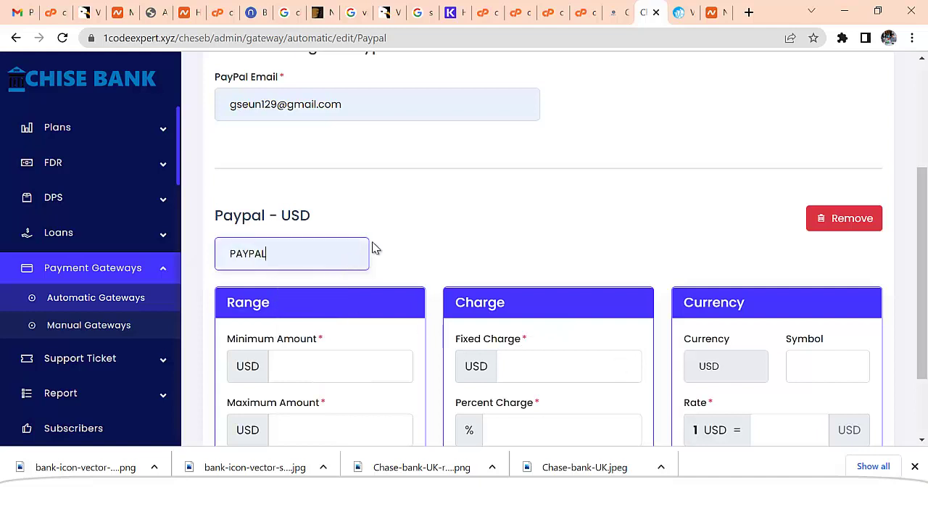
pyautogui.scroll(-1, 392, 243)
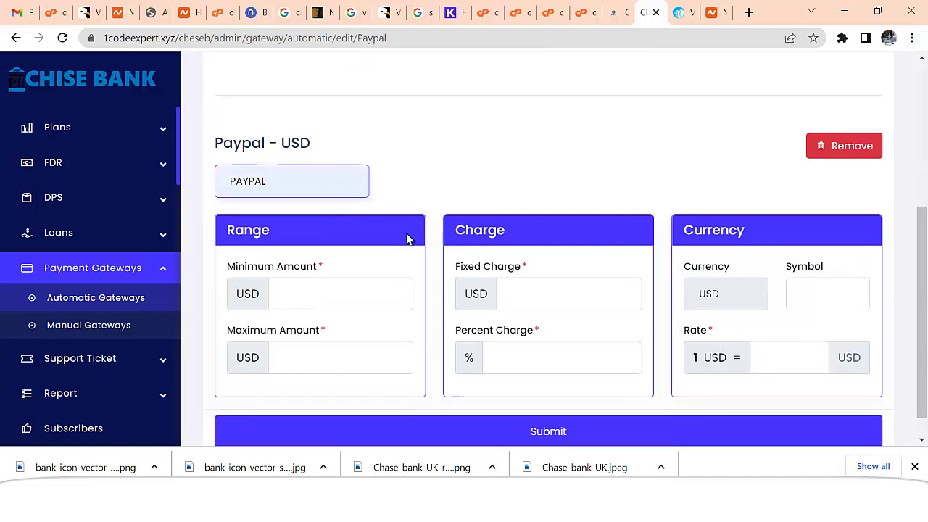
# - Set a 1000 to 100000 range, fixed charge 0 and percent charge 3
pyautogui.click(321, 297)
pyautogui.write('1000')
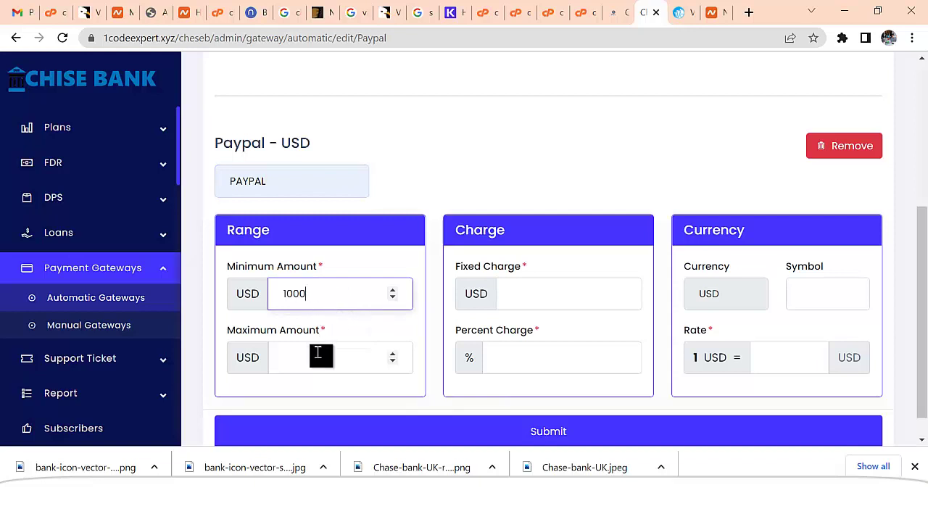
pyautogui.click(320, 359)
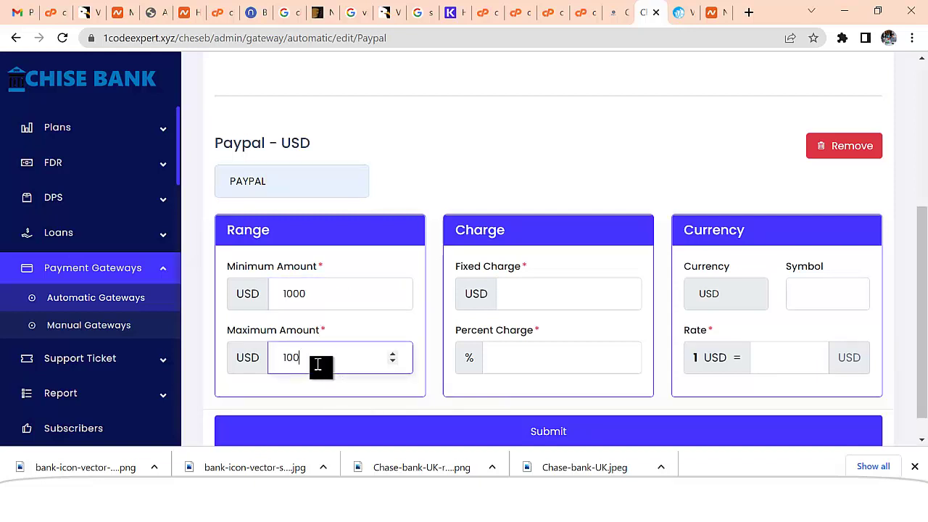
pyautogui.moveTo(301, 359); pyautogui.dragTo(377, 359)
pyautogui.click(545, 299)
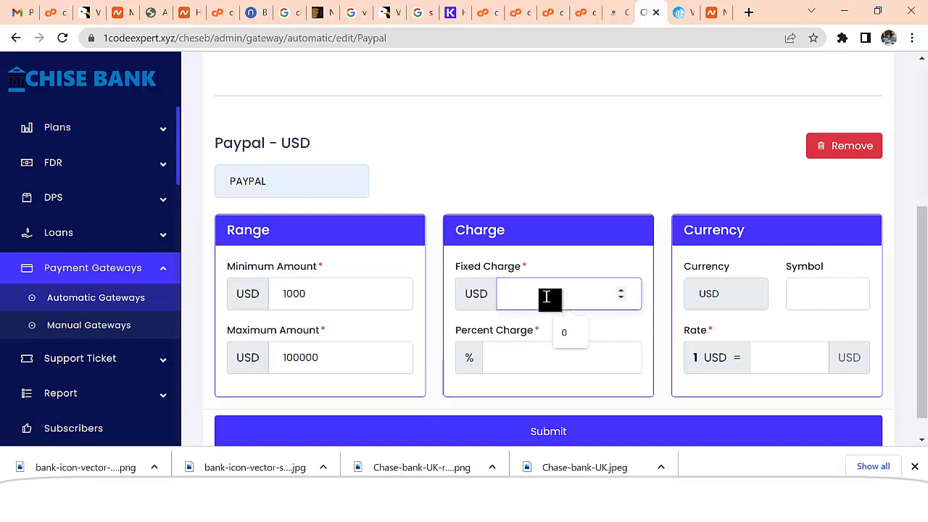
pyautogui.write('0')
pyautogui.click(534, 366)
pyautogui.write('3')
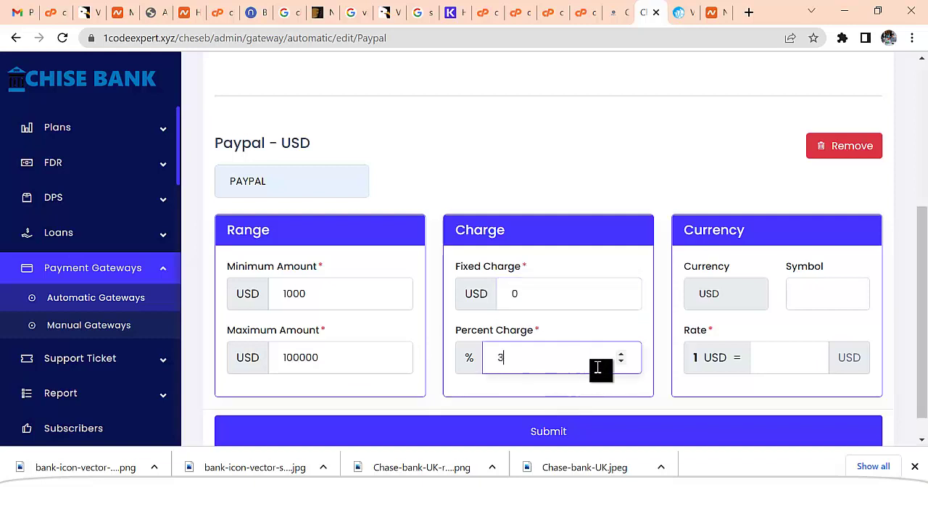
# - Set the currency symbol to PP and the rate to 1
pyautogui.click(814, 305)
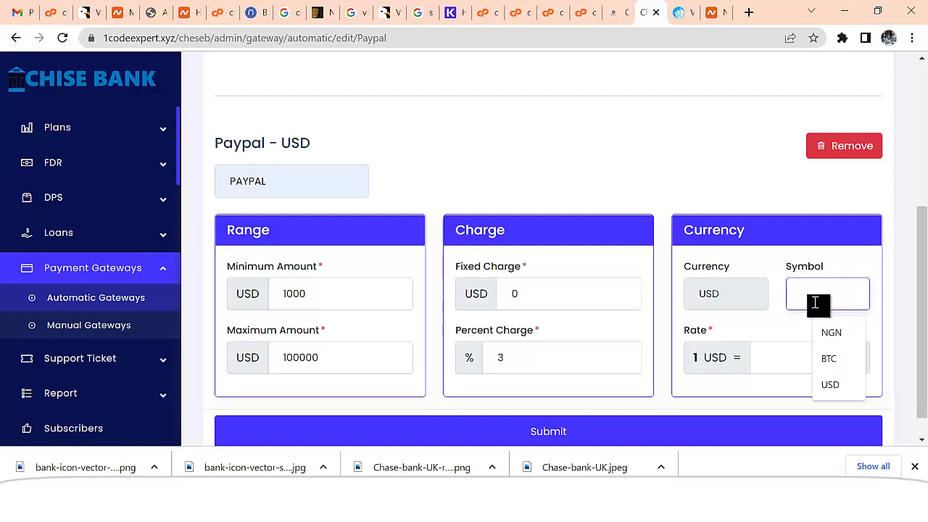
pyautogui.write('P')
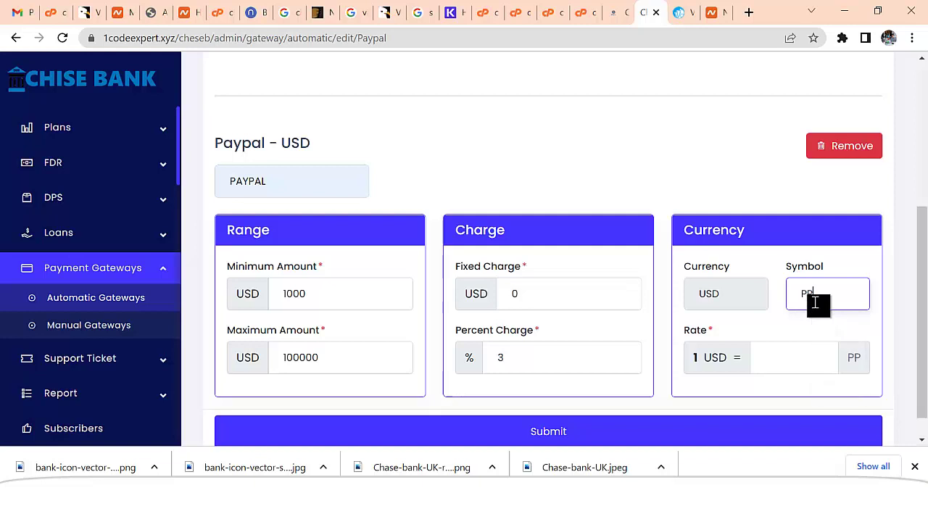
pyautogui.write('P')
pyautogui.click(763, 357)
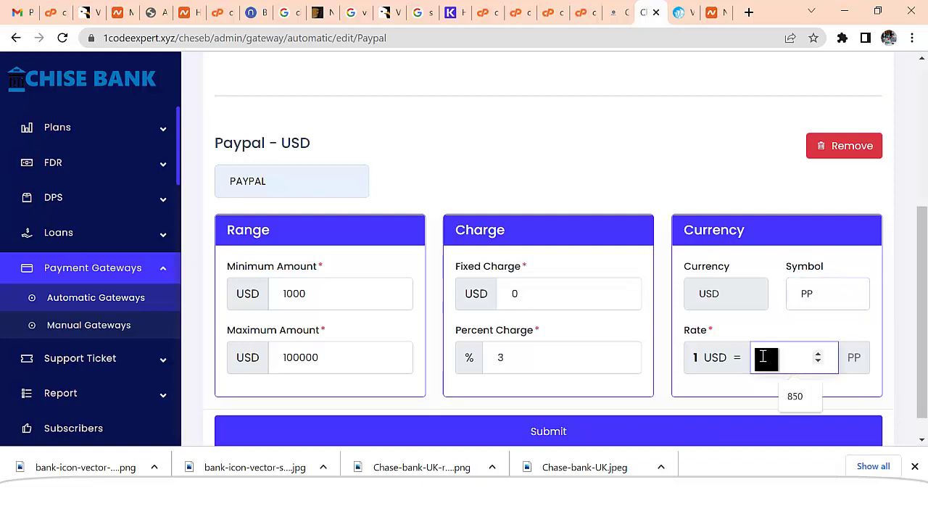
pyautogui.write('1')
pyautogui.scroll(3, 517, 330)
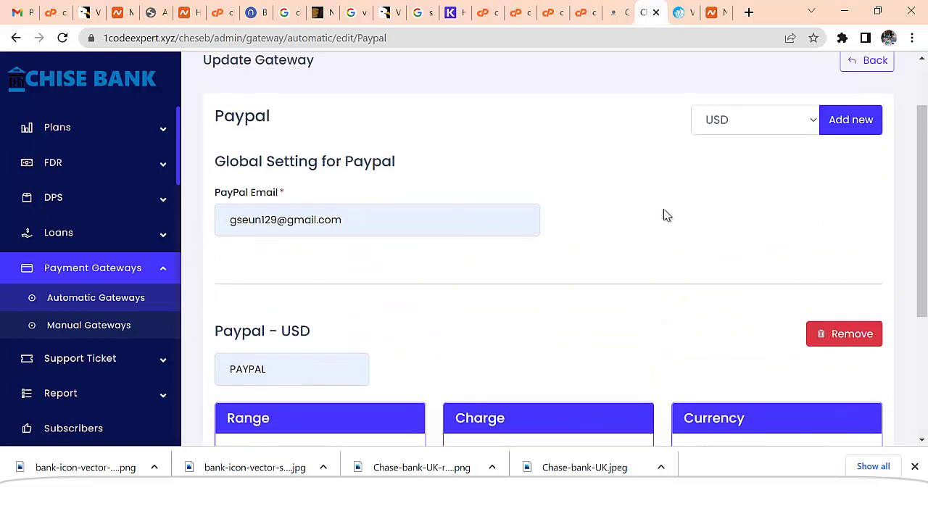
pyautogui.scroll(-3, 512, 288)
# - Submit the PayPal USD settings and return to the Automatic Gateways list
pyautogui.click(550, 408)
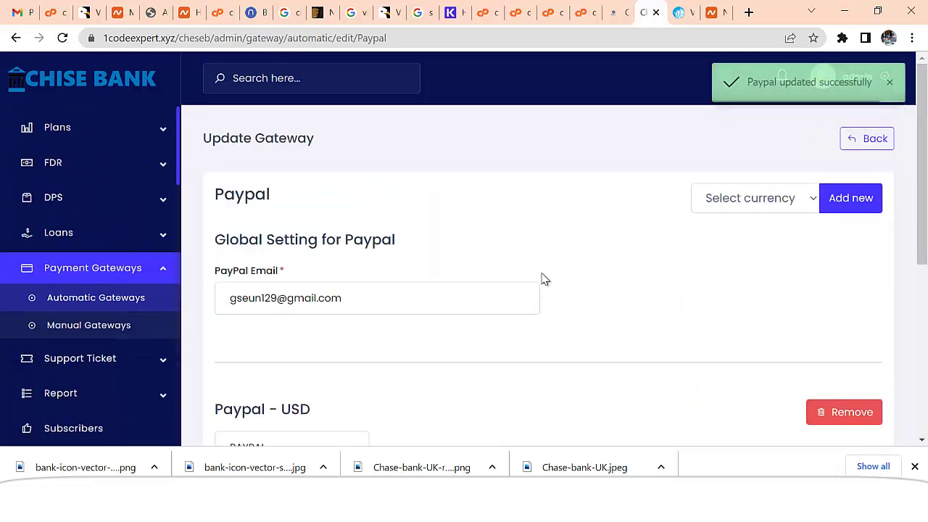
pyautogui.scroll(-2, 543, 278)
pyautogui.scroll(-3, 539, 283)
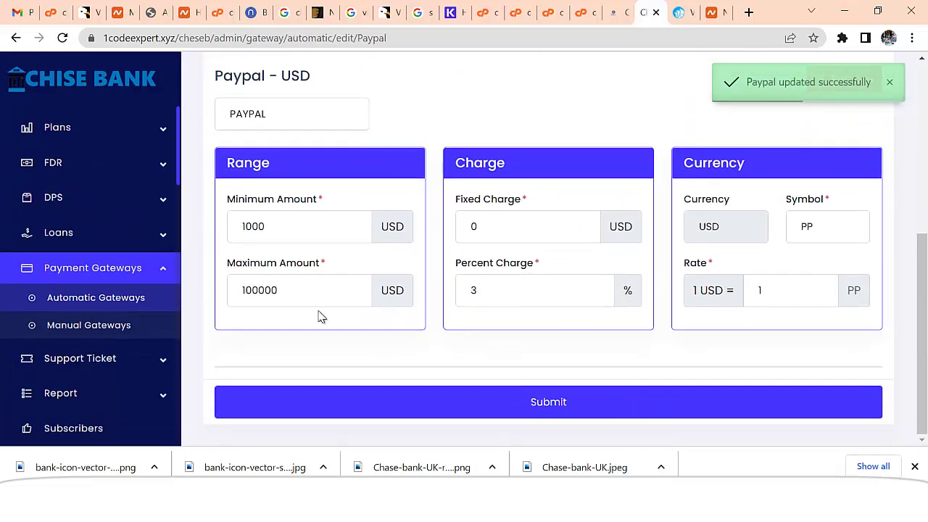
pyautogui.click(86, 307)
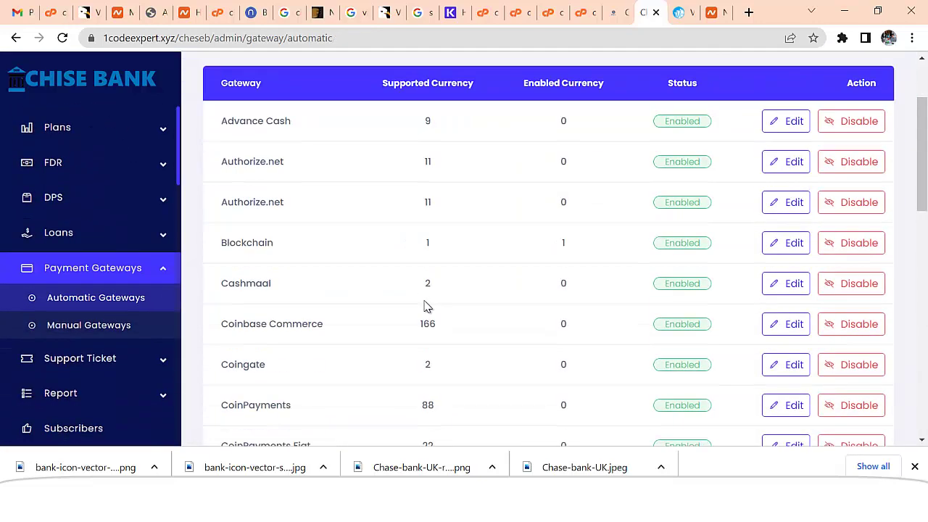
# - Scroll the automatic gateways list, then open the empty Manual Gateways page
pyautogui.scroll(-4, 425, 307)
pyautogui.scroll(-1, 426, 306)
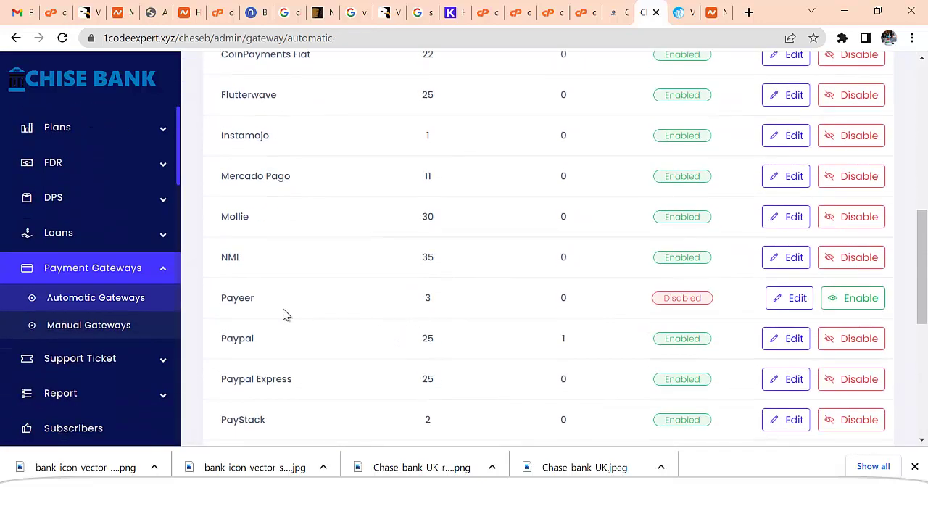
pyautogui.scroll(-4, 436, 348)
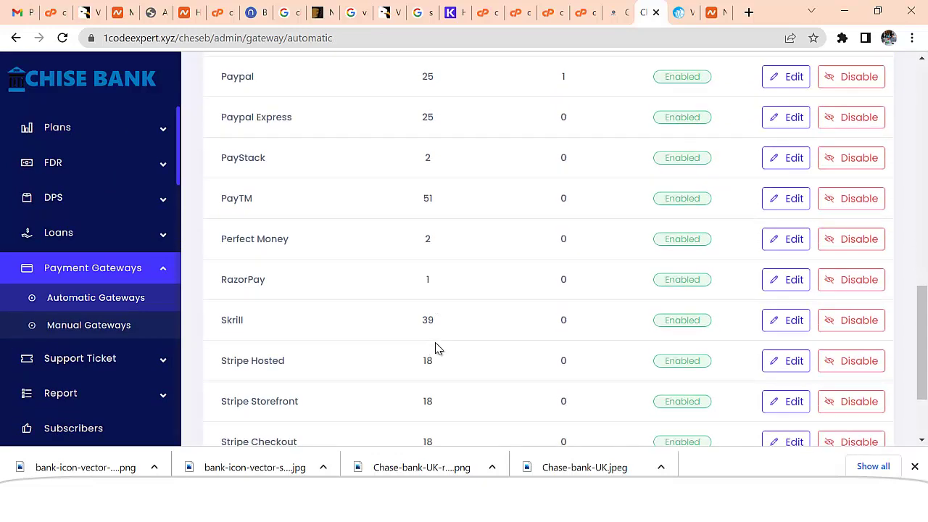
pyautogui.scroll(-1, 436, 348)
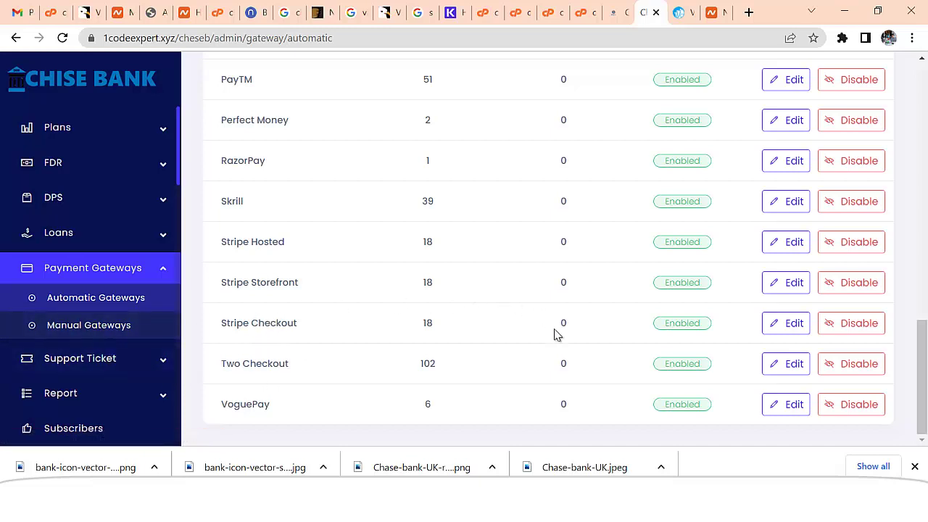
pyautogui.click(114, 328)
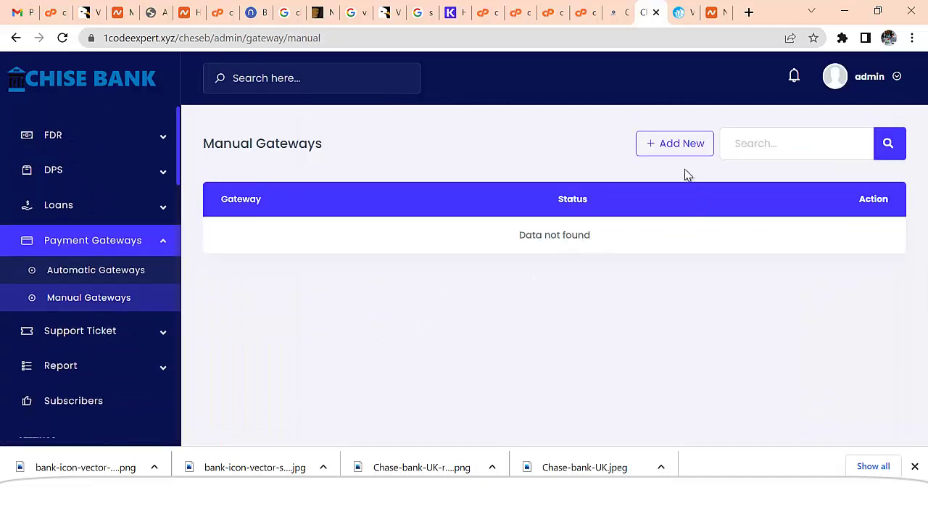
# - Add a new manual gateway named 'Manual Payment USDT TRC20'
pyautogui.click(685, 150)
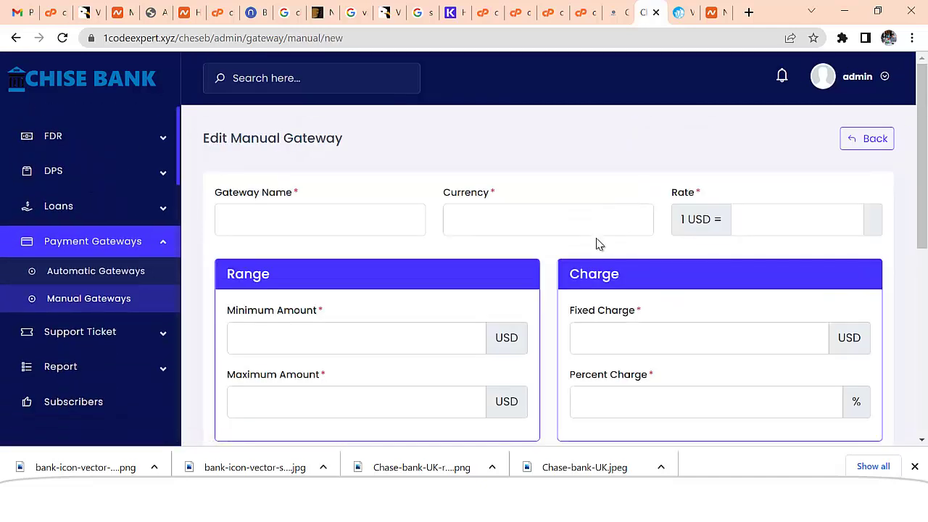
pyautogui.click(295, 235)
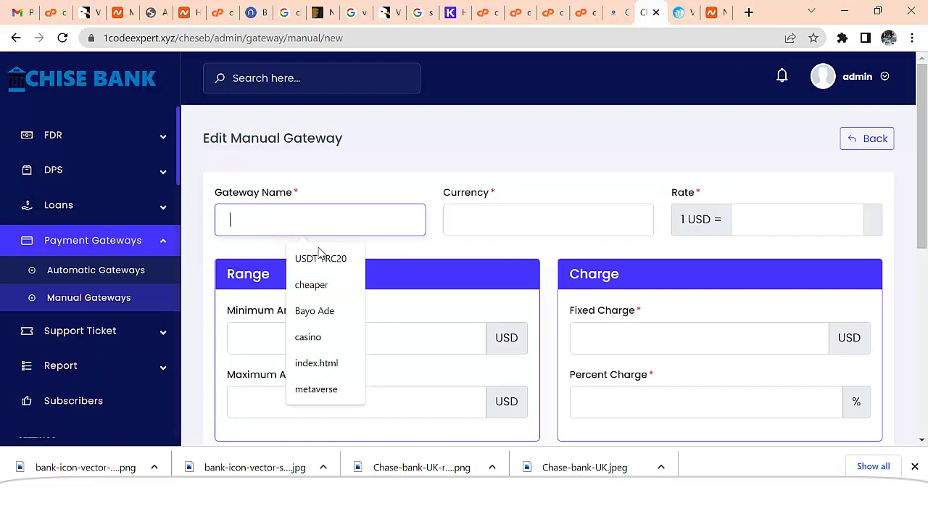
pyautogui.click(320, 257)
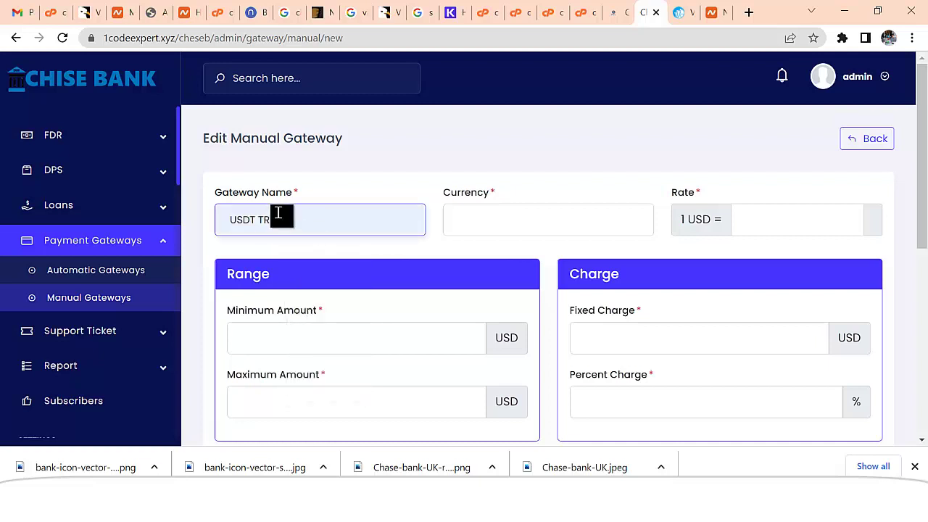
pyautogui.click(227, 217)
pyautogui.write('Manual Payment')
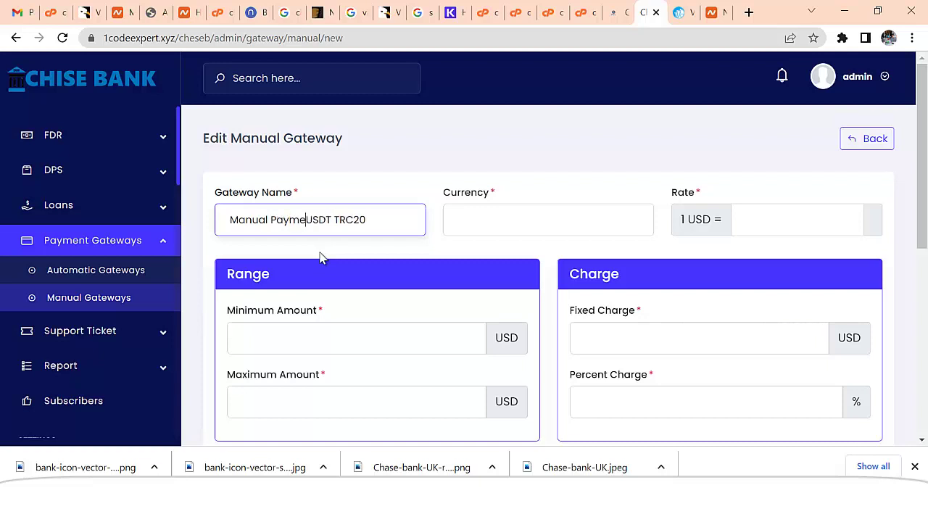
# - Set the gateway currency to USD with rate 1
pyautogui.click(529, 224)
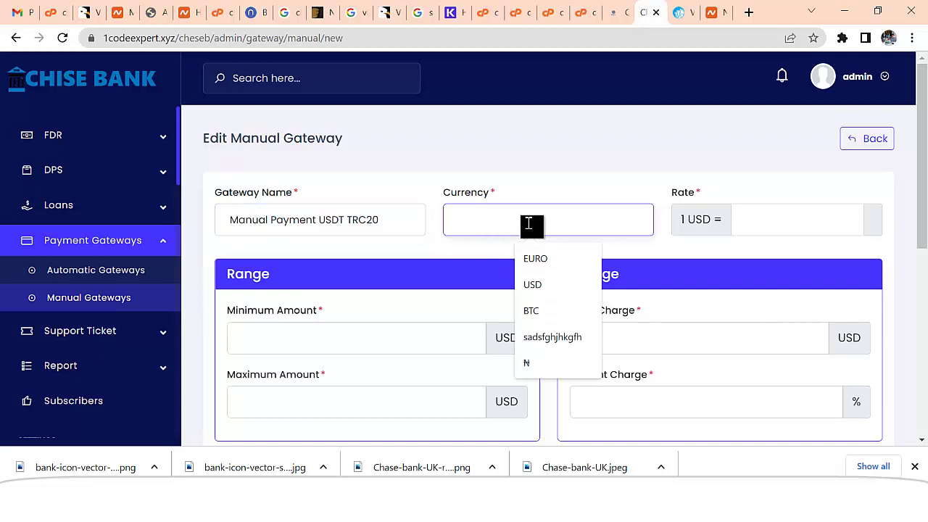
pyautogui.click(539, 287)
pyautogui.click(773, 214)
pyautogui.write('1')
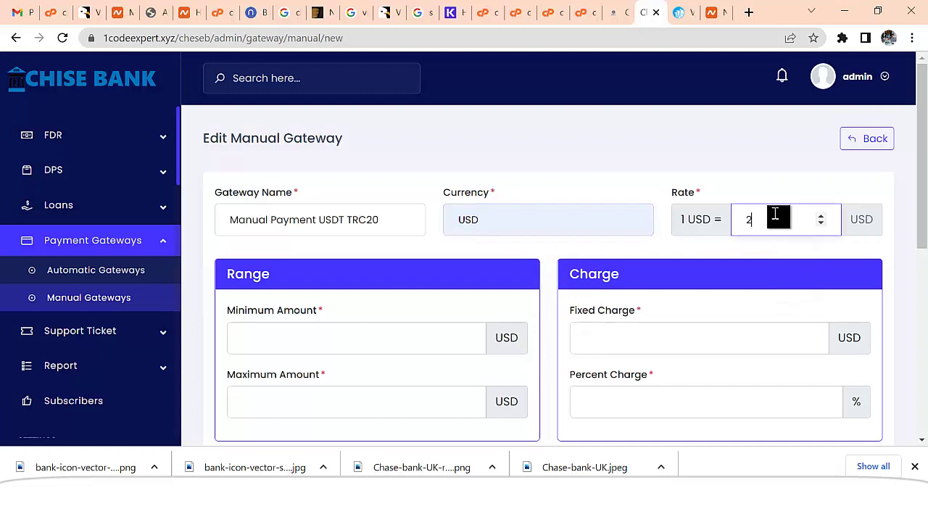
pyautogui.scroll(-1, 407, 319)
pyautogui.scroll(-2, 406, 319)
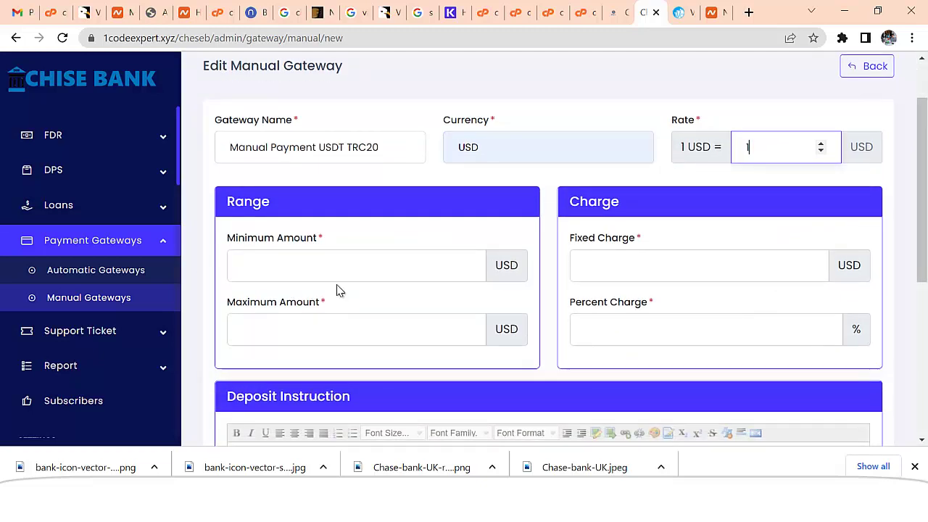
# - Enter minimum 100, maximum 100000 and fixed charge 0
pyautogui.click(322, 265)
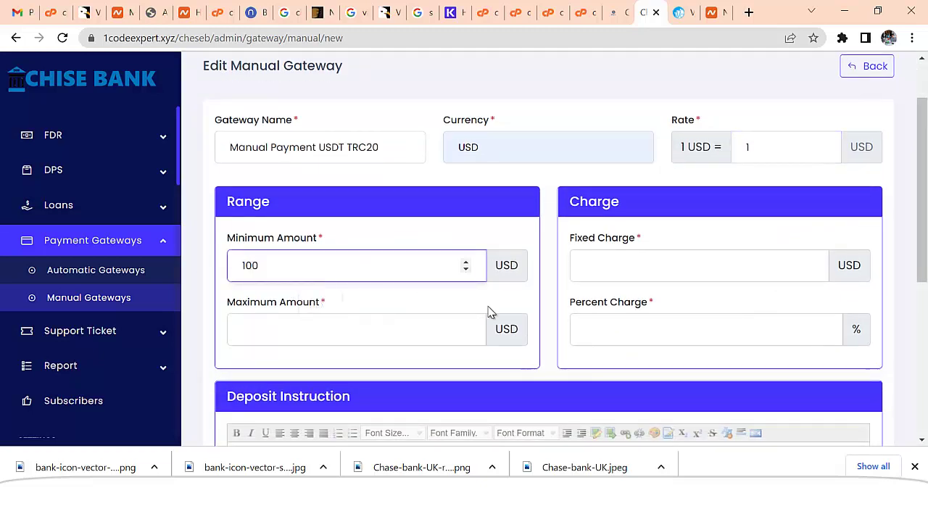
pyautogui.write('100')
pyautogui.click(377, 335)
pyautogui.write('10000')
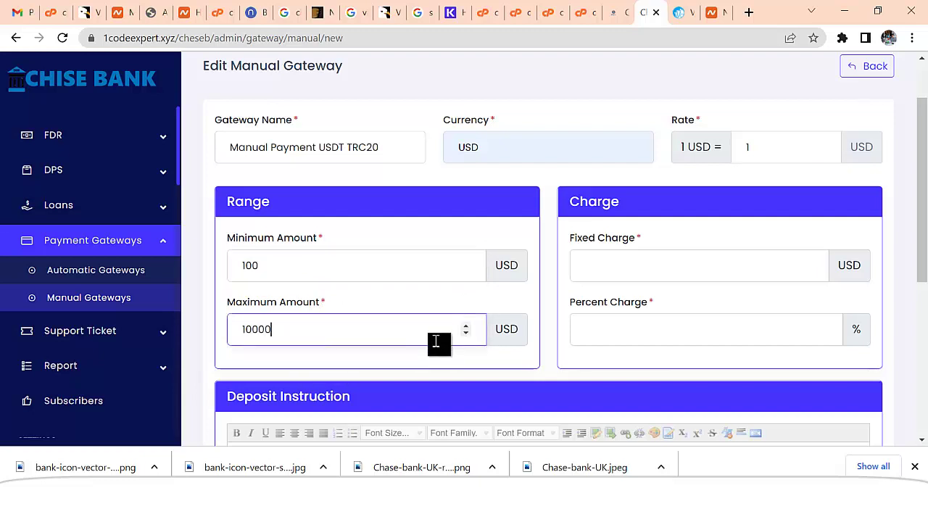
pyautogui.write('0')
pyautogui.click(642, 267)
pyautogui.write('0')
pyautogui.click(633, 328)
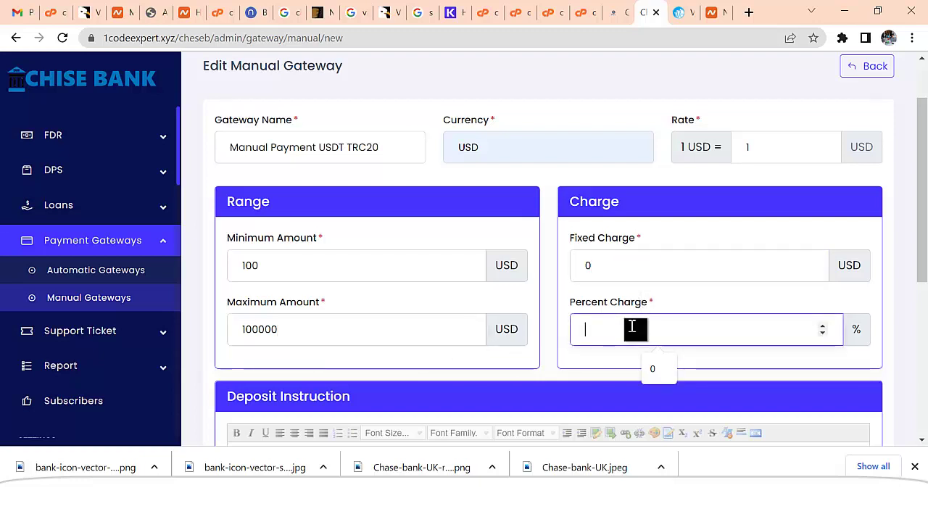
# - Write the deposit instruction 'Please make payment into the USDT Account Below', then go to Gmail
pyautogui.scroll(-2, 632, 328)
pyautogui.click(621, 344)
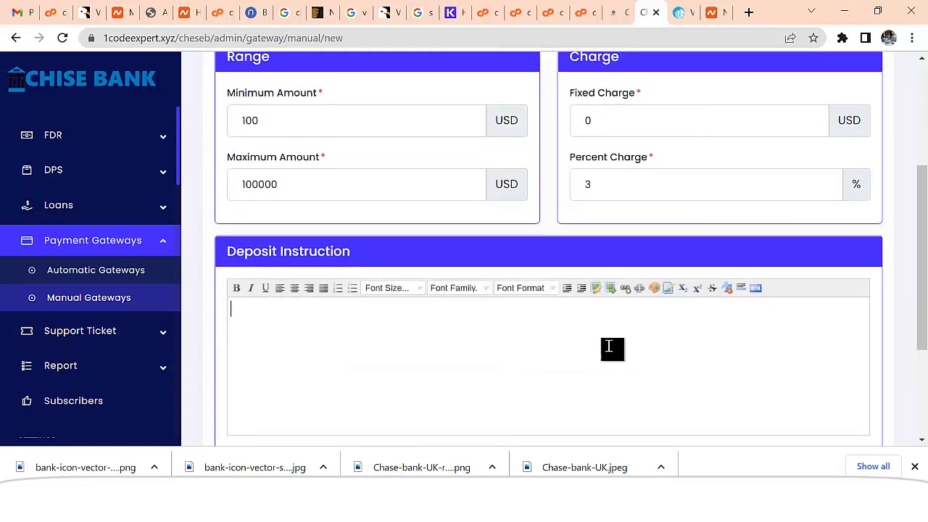
pyautogui.write('Ple')
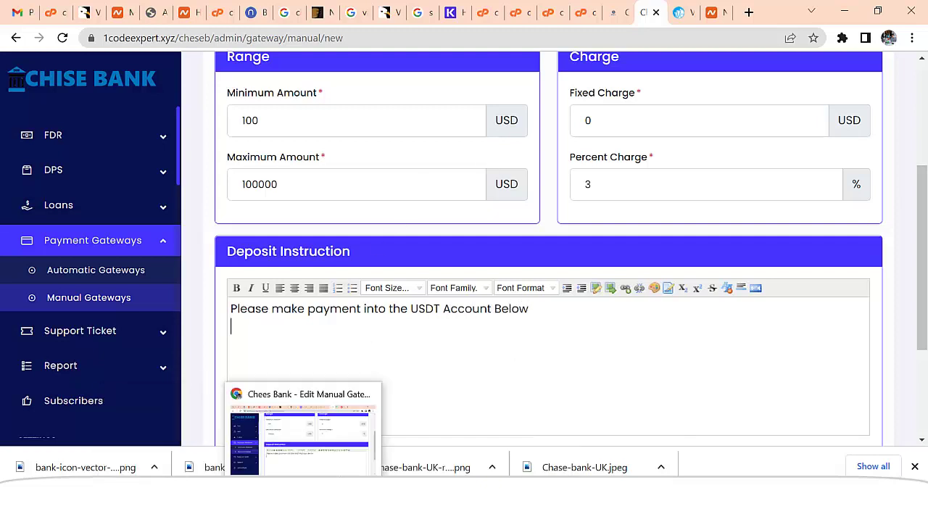
pyautogui.click(302, 504)
pyautogui.click(187, 13)
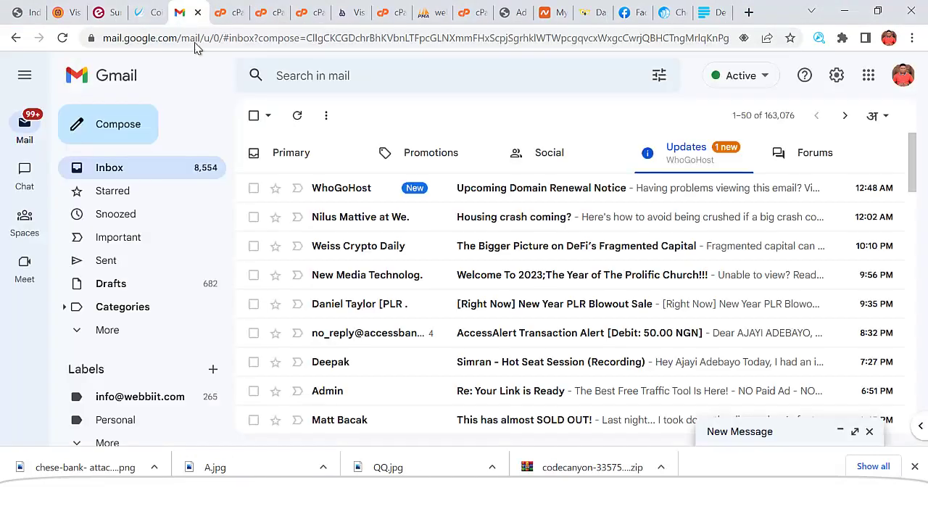
# - Copy the wallet address from the Btc draft in Gmail Drafts, then close it
pyautogui.click(118, 284)
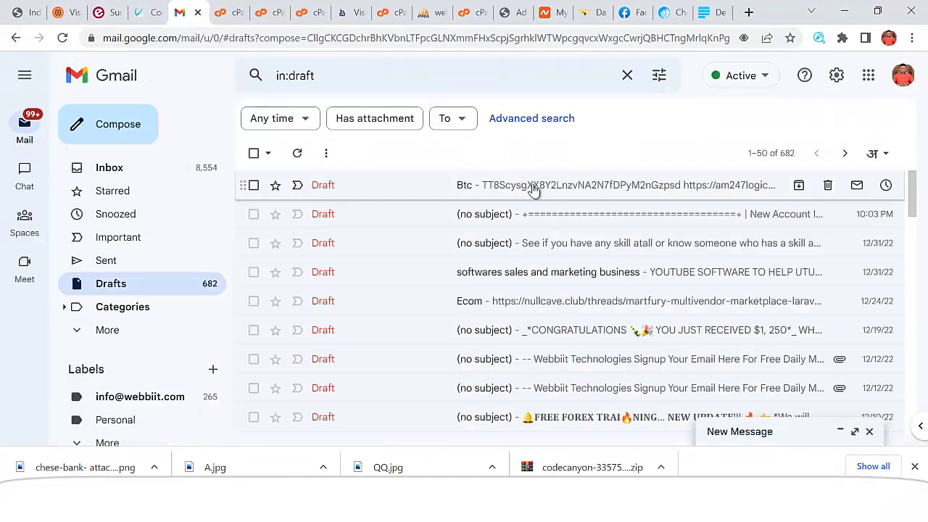
pyautogui.click(534, 188)
pyautogui.moveTo(532, 262); pyautogui.dragTo(346, 267)
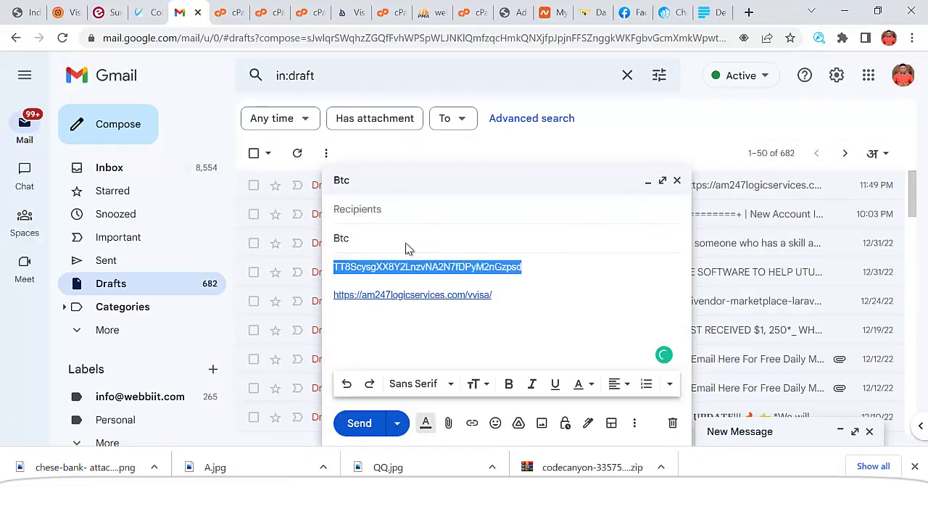
pyautogui.click(676, 181)
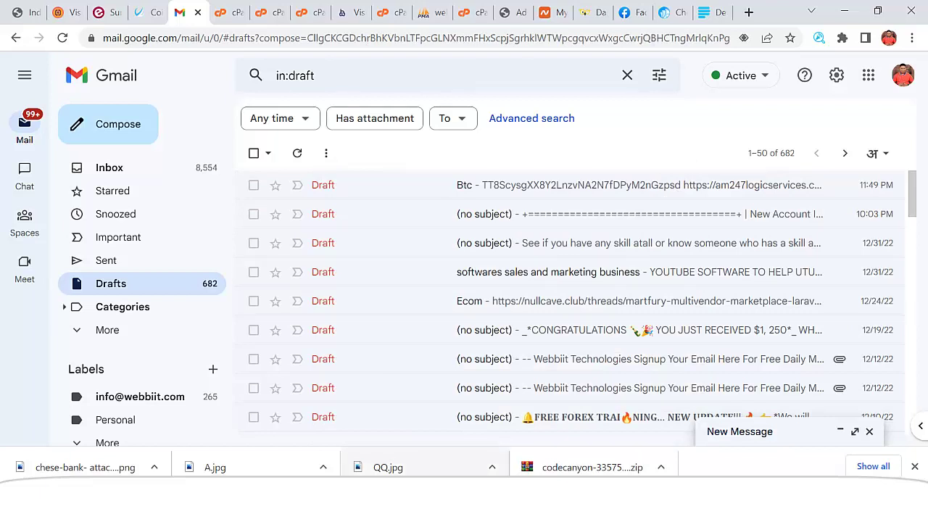
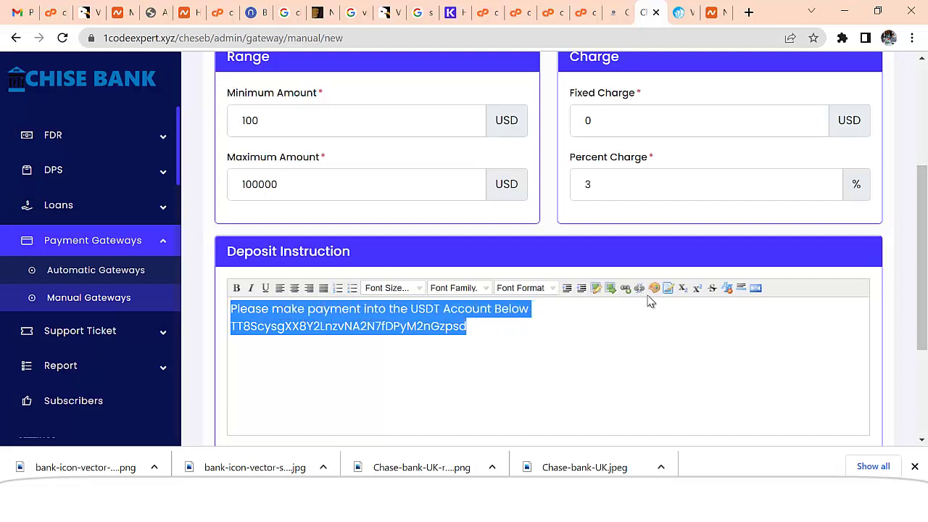
# - Center and bold the USDT wallet address deposit instruction text in the editor
pyautogui.click(294, 289)
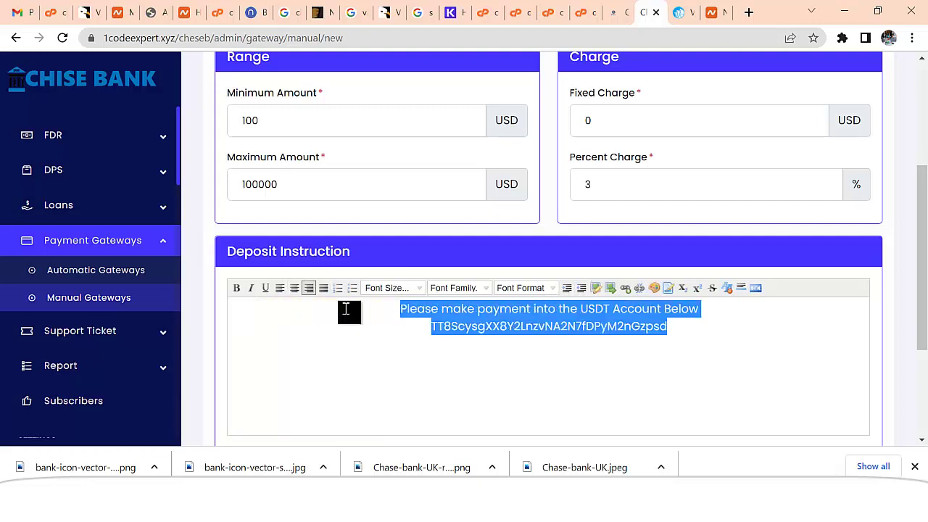
pyautogui.click(237, 288)
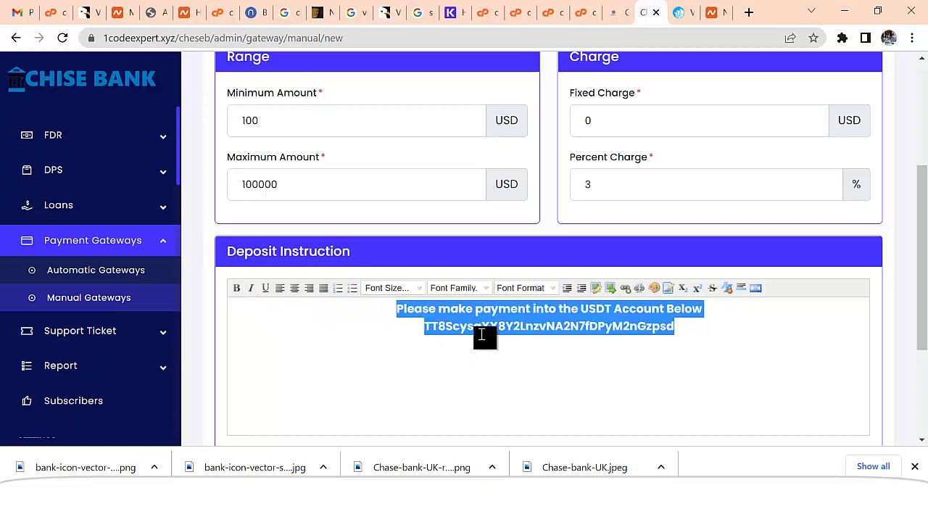
pyautogui.scroll(-3, 508, 341)
pyautogui.scroll(2, 523, 362)
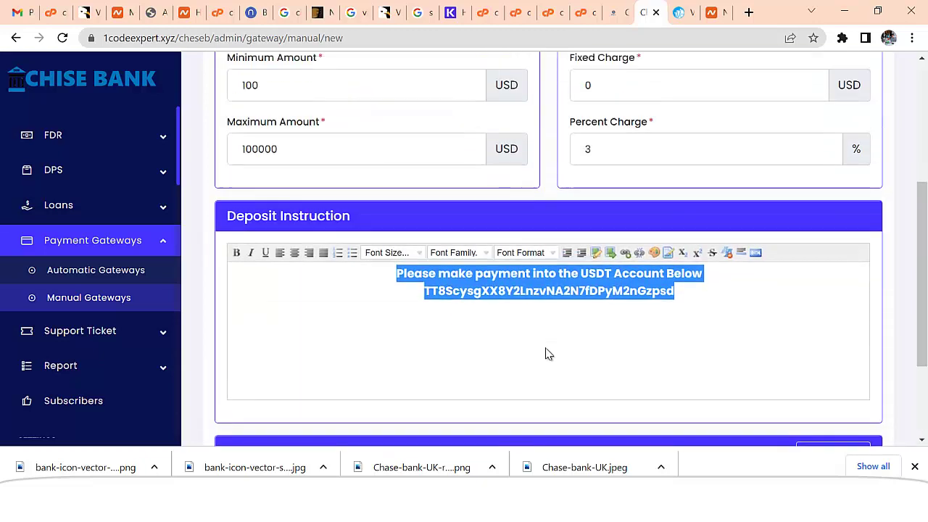
pyautogui.scroll(-2, 549, 352)
# - Add a user data field with Form Type File and Is Required set to Required
pyautogui.click(829, 311)
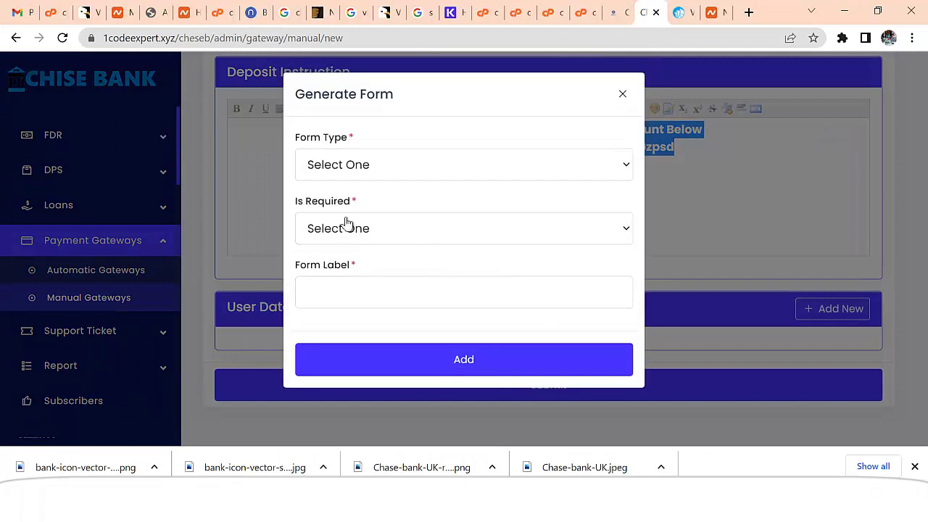
pyautogui.click(348, 165)
pyautogui.click(325, 295)
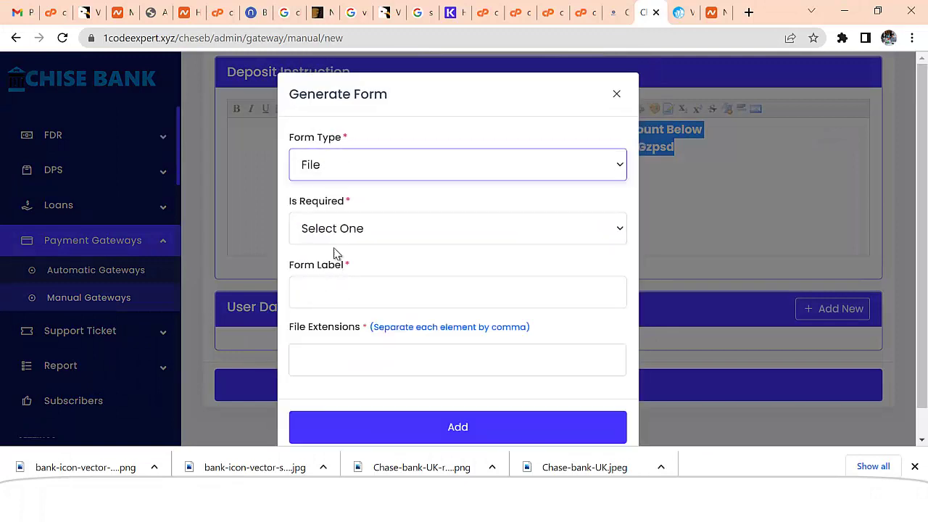
pyautogui.click(342, 231)
pyautogui.click(347, 272)
pyautogui.click(342, 290)
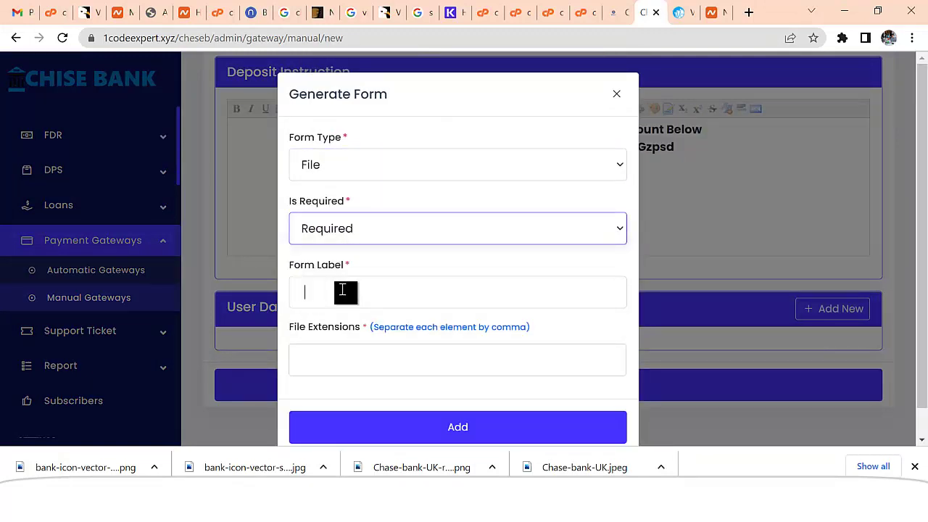
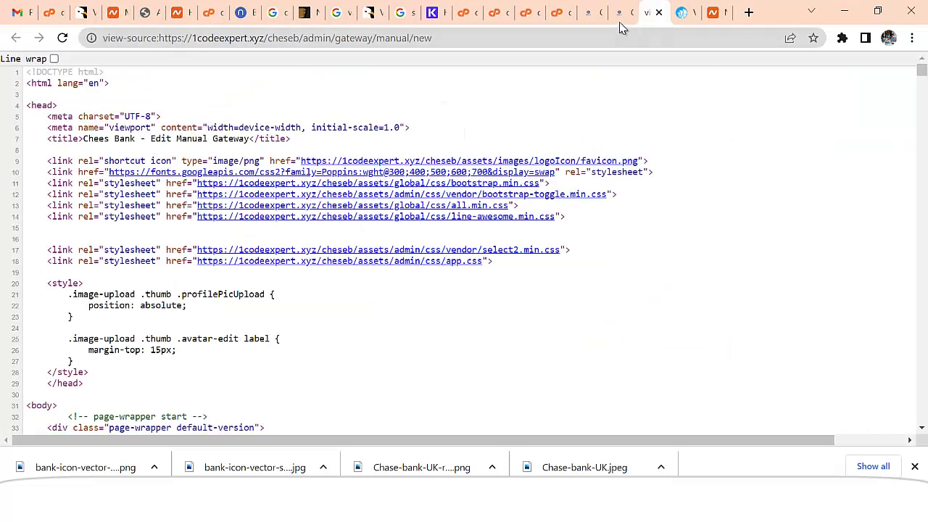
# - Switch from the view-source tab back to the Chise Bank admin tab
pyautogui.click(624, 22)
# - Label the new file field 'Upload Receipt' and bring up the suggested file extensions
pyautogui.click(389, 292)
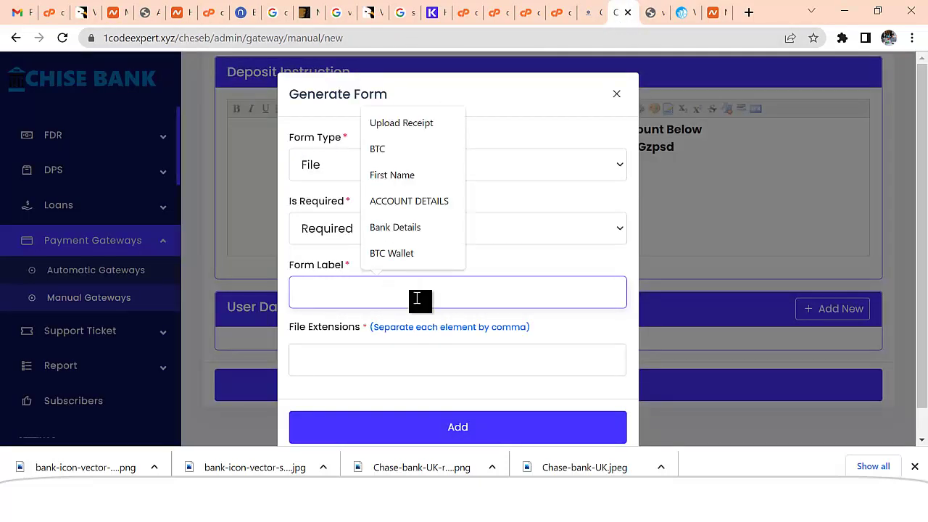
pyautogui.write('Upload Receipt')
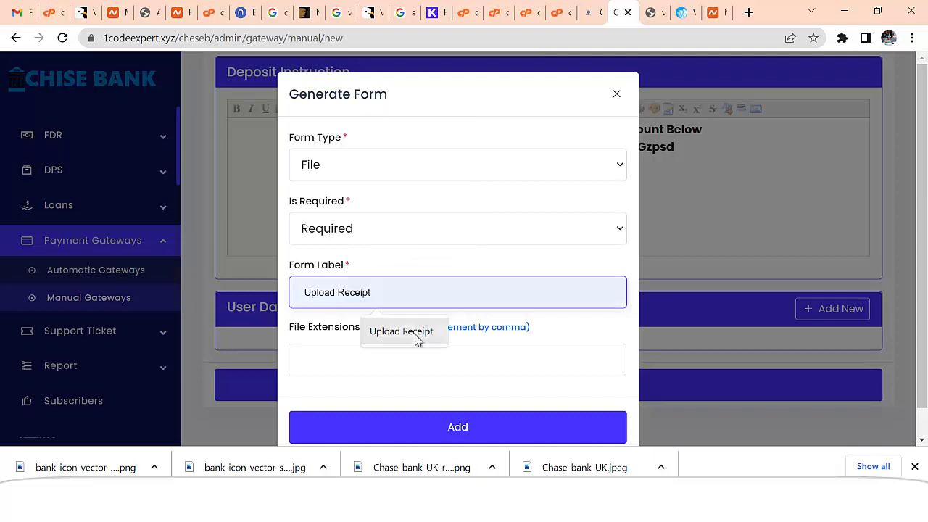
pyautogui.click(412, 335)
pyautogui.click(384, 362)
pyautogui.click(352, 352)
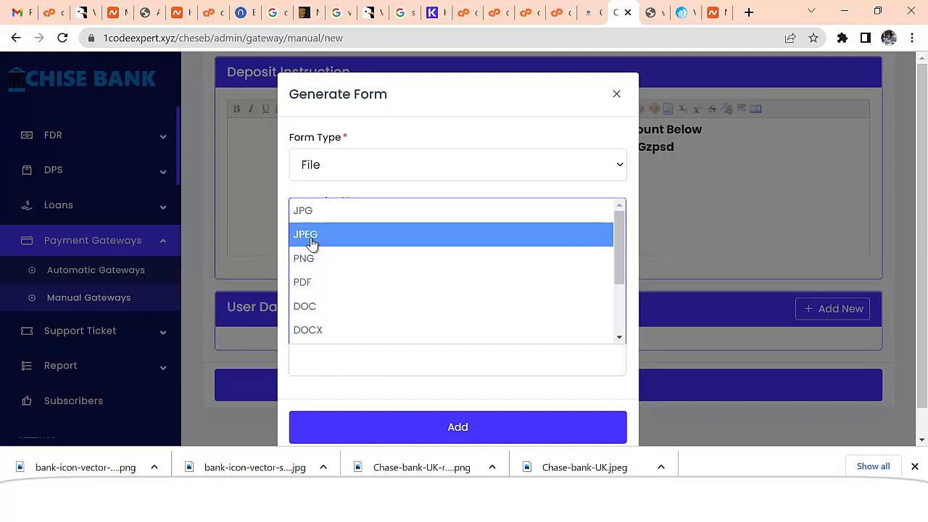
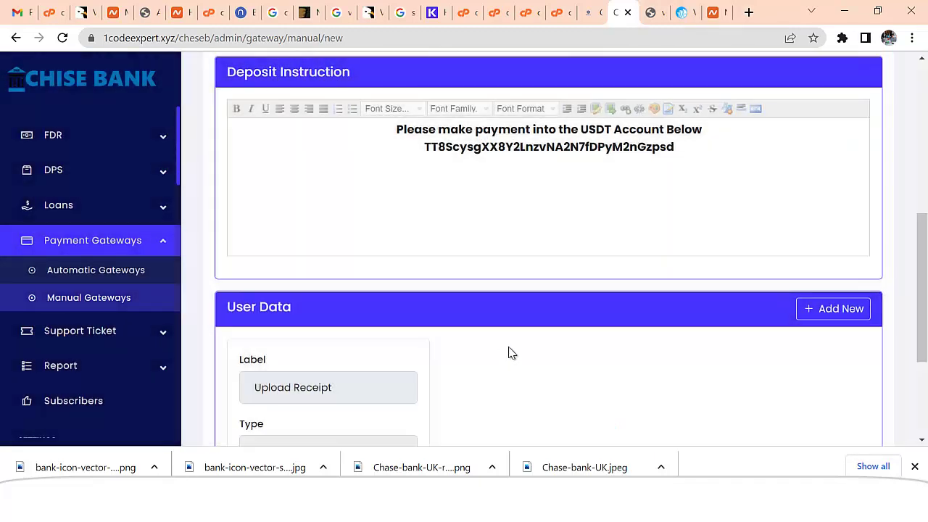
# - Save the new USDT TRC20 manual gateway
pyautogui.scroll(-3, 556, 353)
pyautogui.click(559, 389)
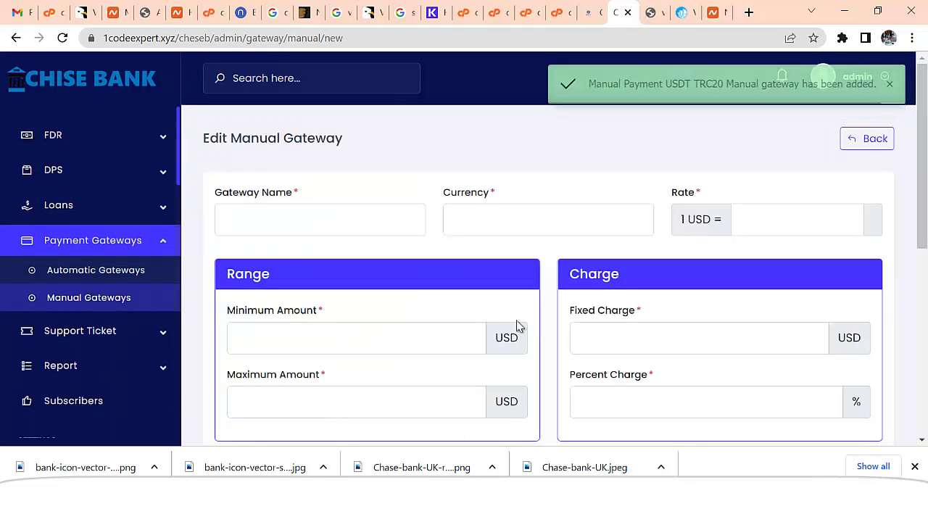
pyautogui.scroll(-1, 391, 282)
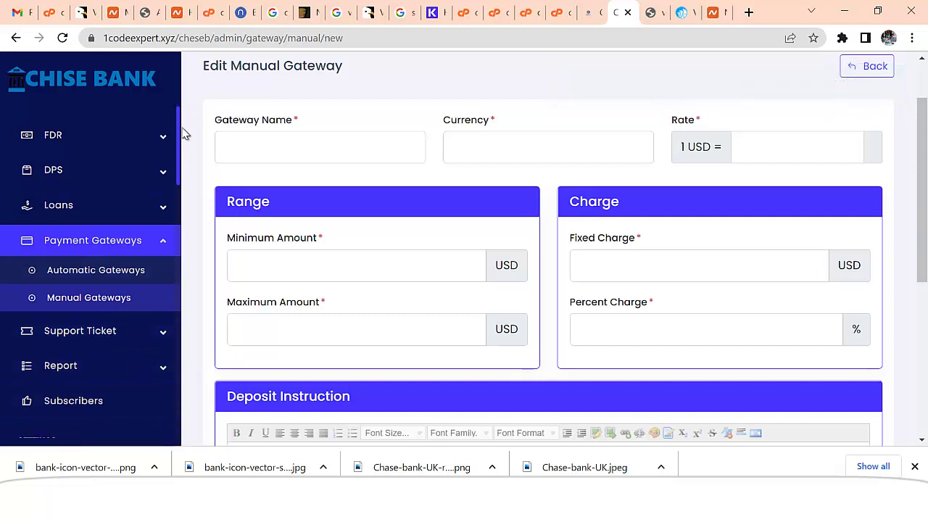
pyautogui.scroll(4, 181, 145)
pyautogui.scroll(-3, 185, 156)
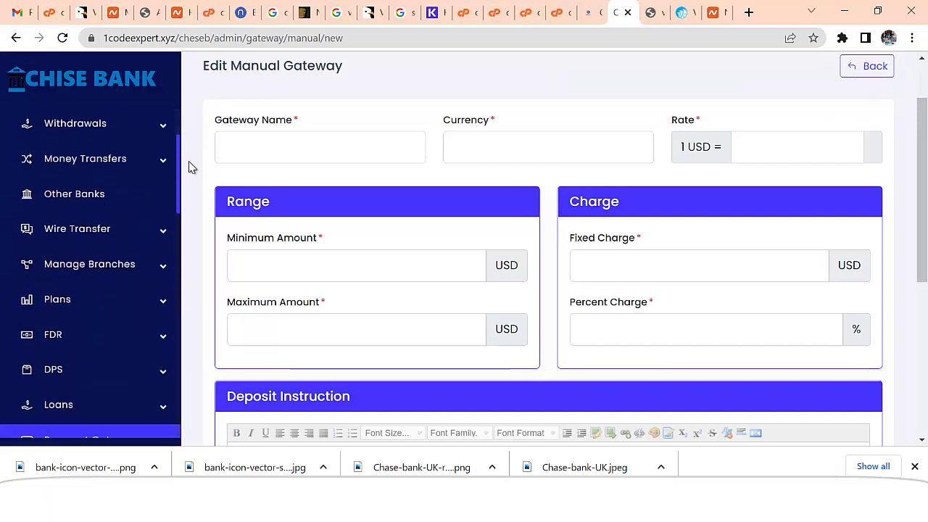
pyautogui.scroll(-4, 202, 206)
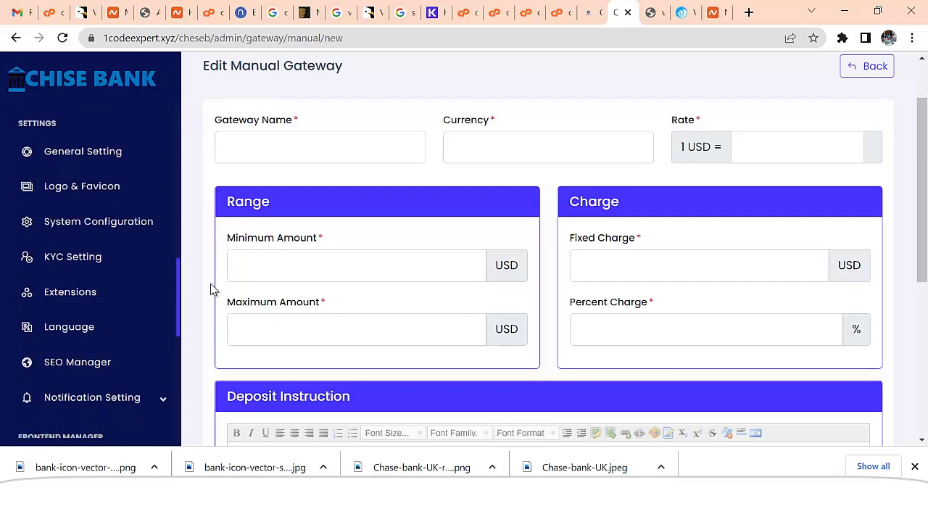
# - Go to the still-empty Withdrawal Methods list under Withdrawals
pyautogui.scroll(5, 212, 247)
pyautogui.scroll(-2, 213, 207)
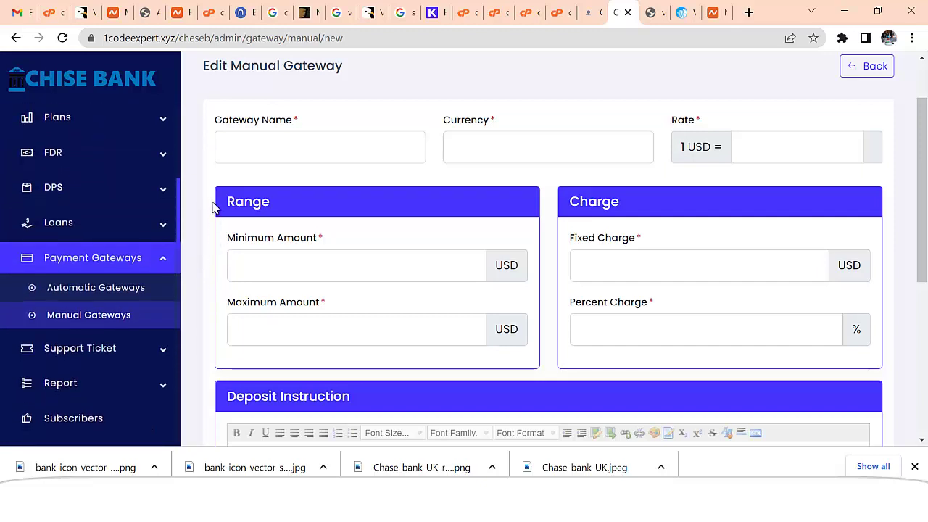
pyautogui.scroll(4, 214, 203)
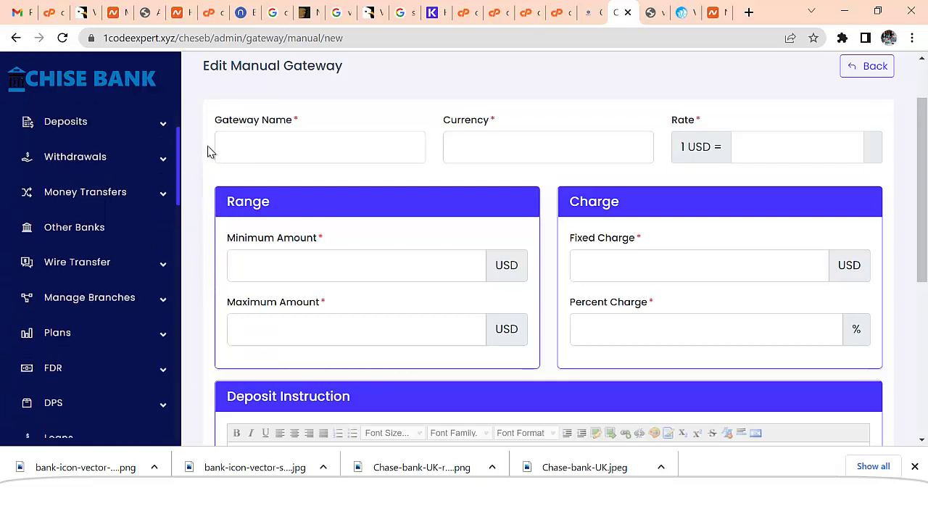
pyautogui.scroll(1, 211, 148)
pyautogui.click(166, 210)
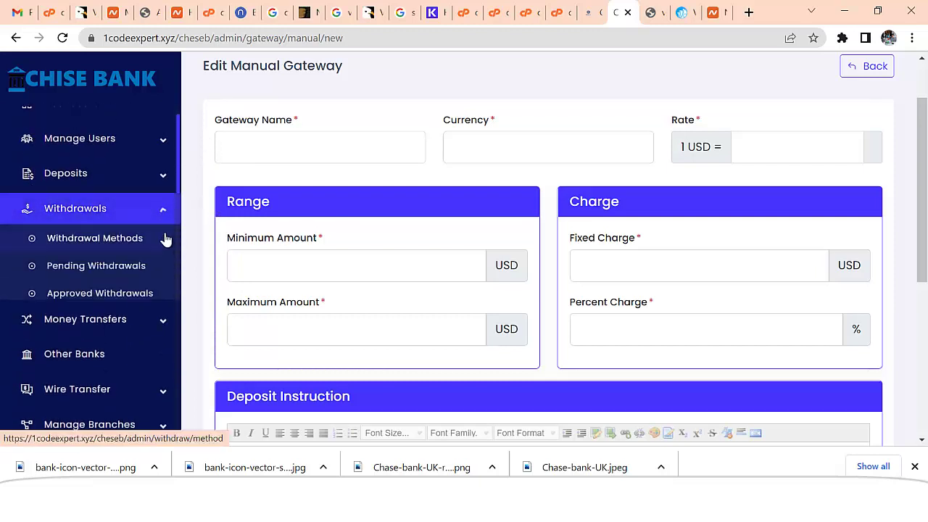
pyautogui.click(121, 243)
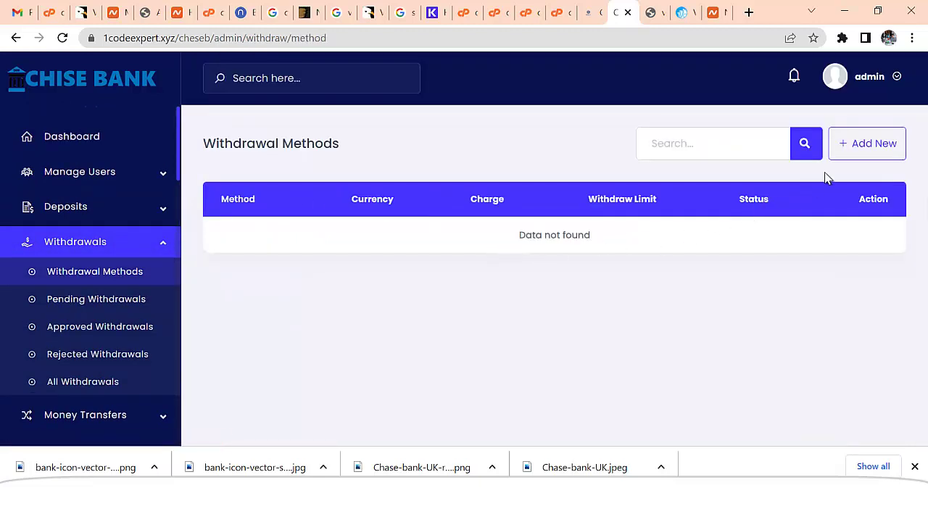
# - Start a new withdrawal method named Crypto Bitcoin with currency Bitcoin
pyautogui.click(850, 155)
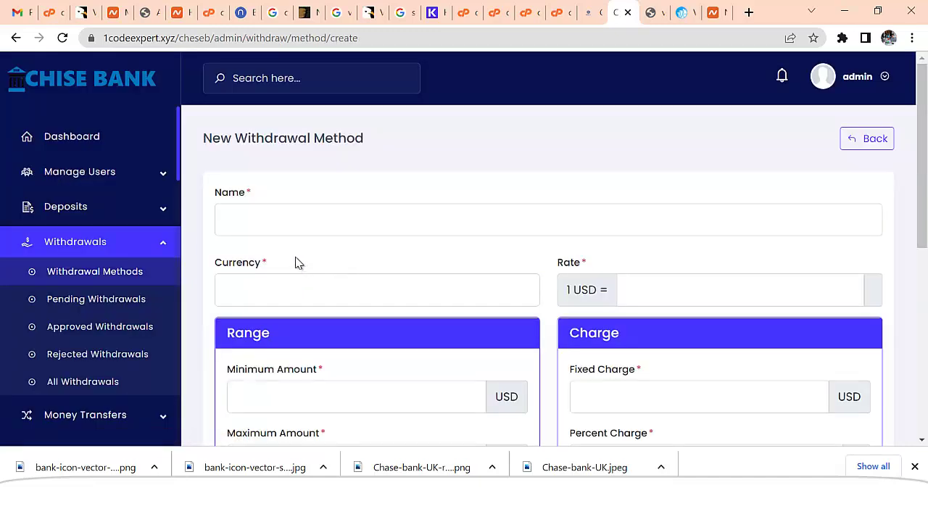
pyautogui.click(284, 222)
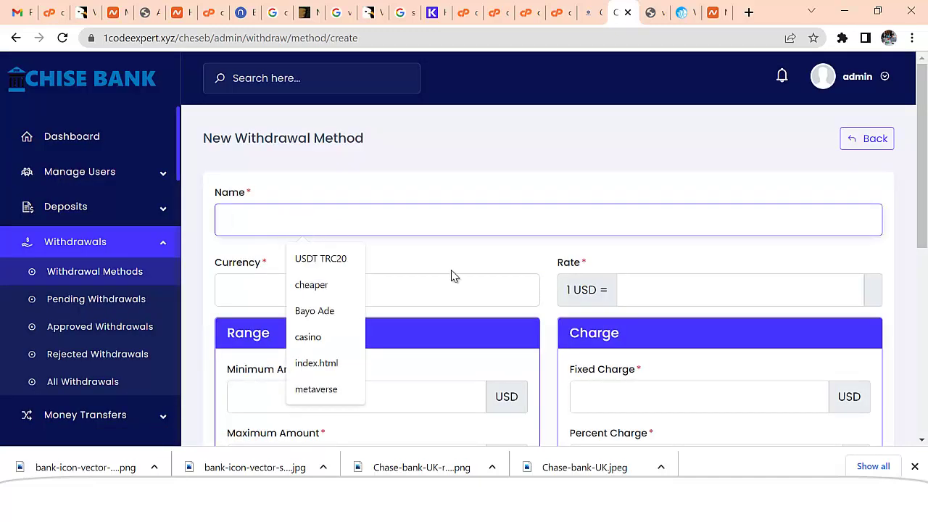
pyautogui.write('C')
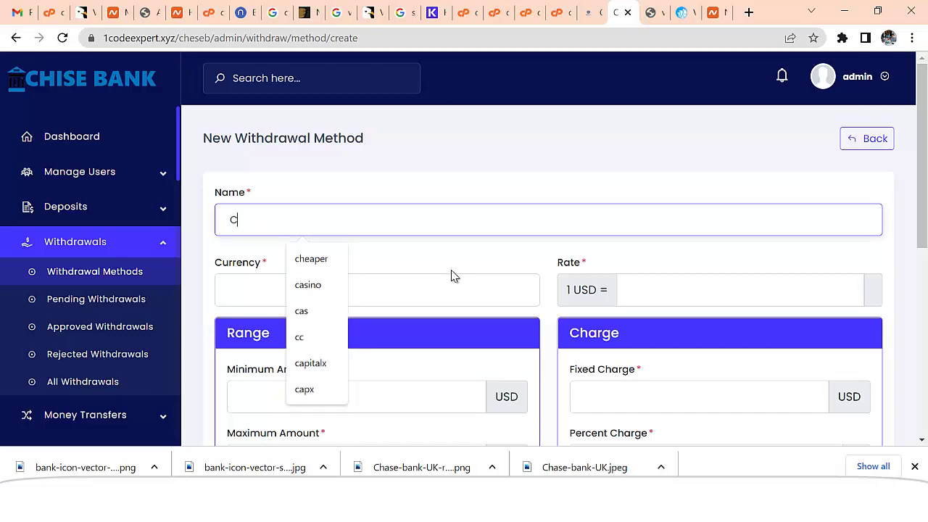
pyautogui.write('rypto')
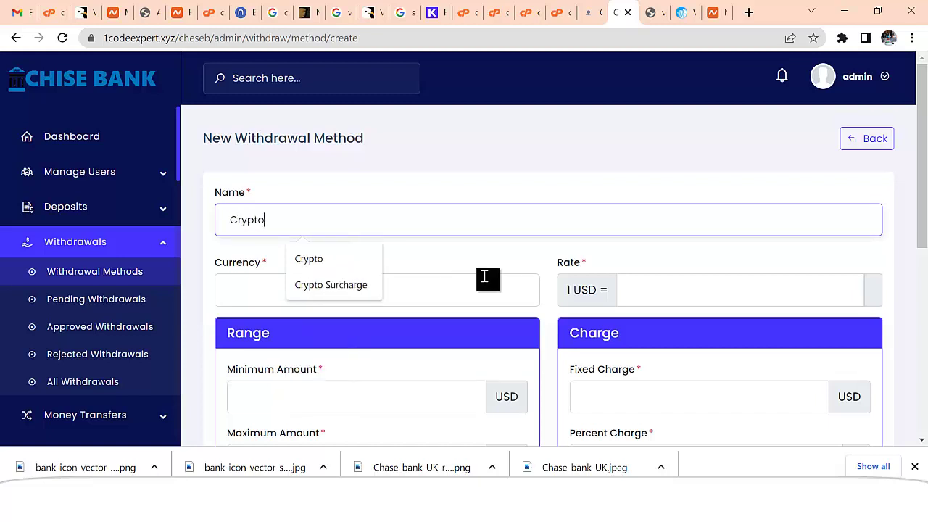
pyautogui.click(347, 261)
pyautogui.scroll(-1, 473, 275)
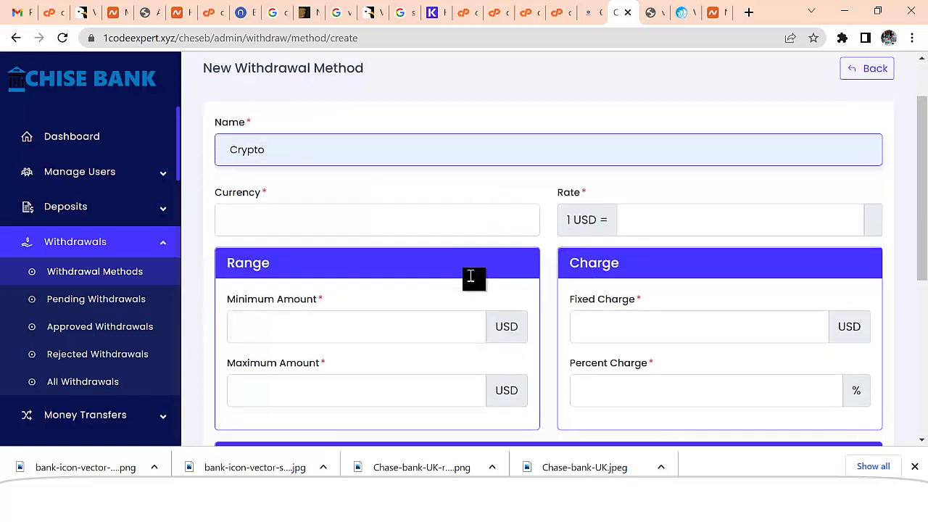
pyautogui.click(351, 222)
pyautogui.write('Bic')
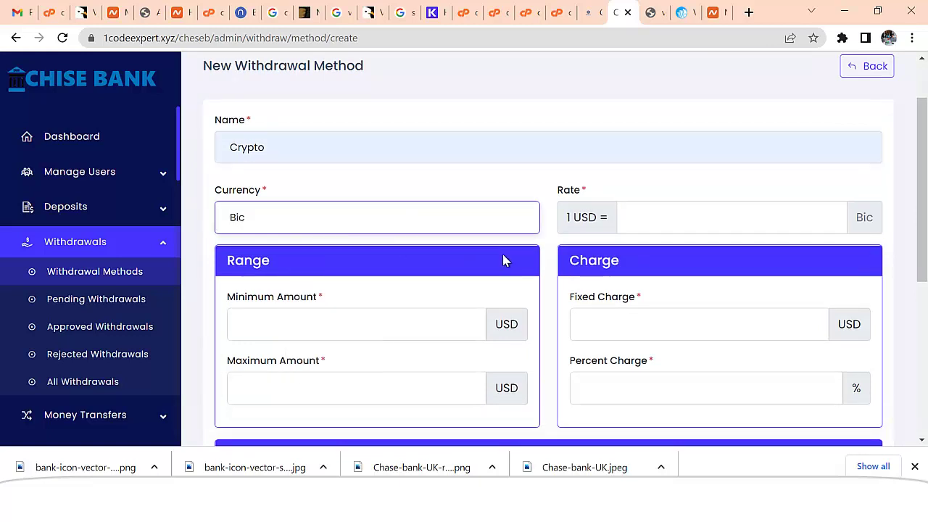
pyautogui.press('BackSpace')
pyautogui.write('tcoin')
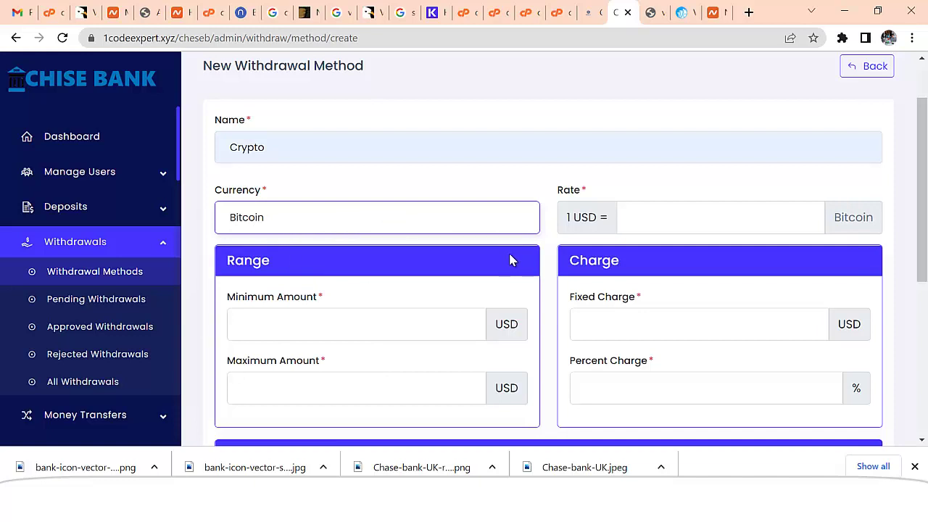
pyautogui.click(332, 149)
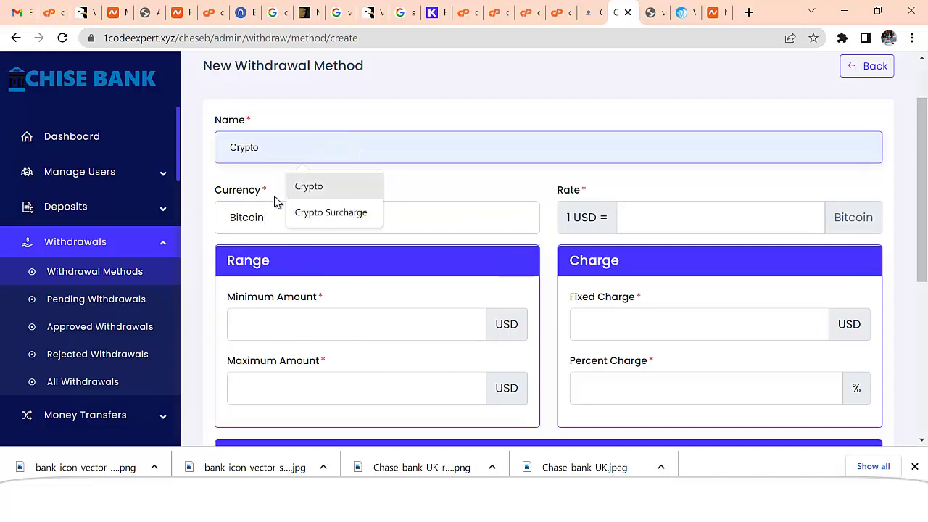
pyautogui.doubleClick(270, 218)
pyautogui.click(306, 147)
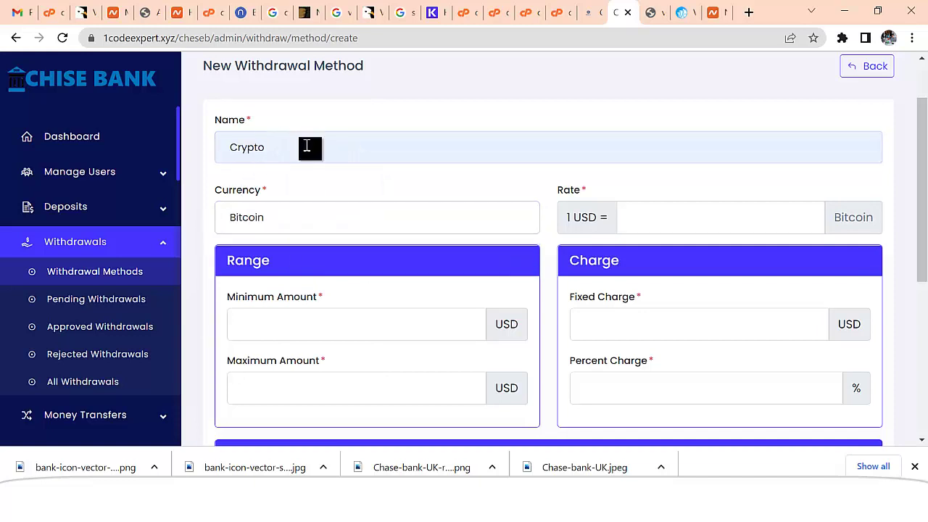
pyautogui.write('Bitcoin')
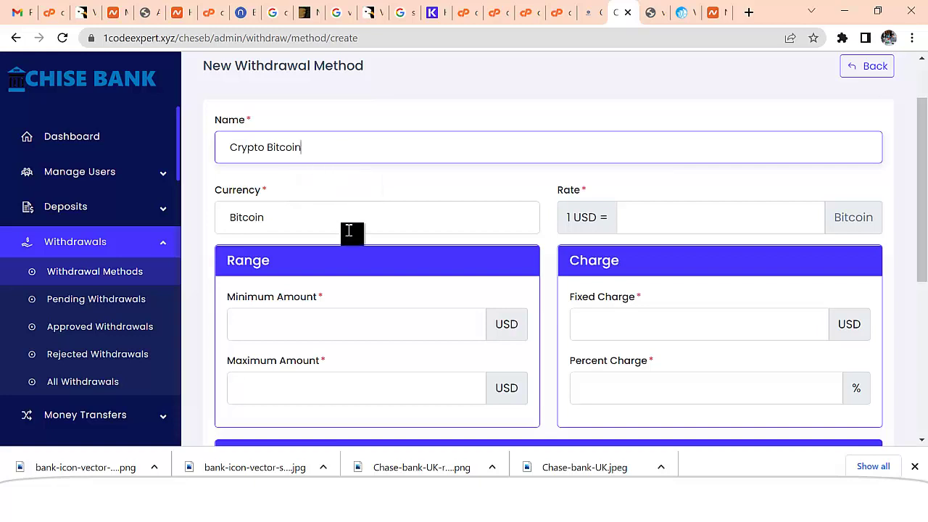
pyautogui.scroll(-2, 351, 232)
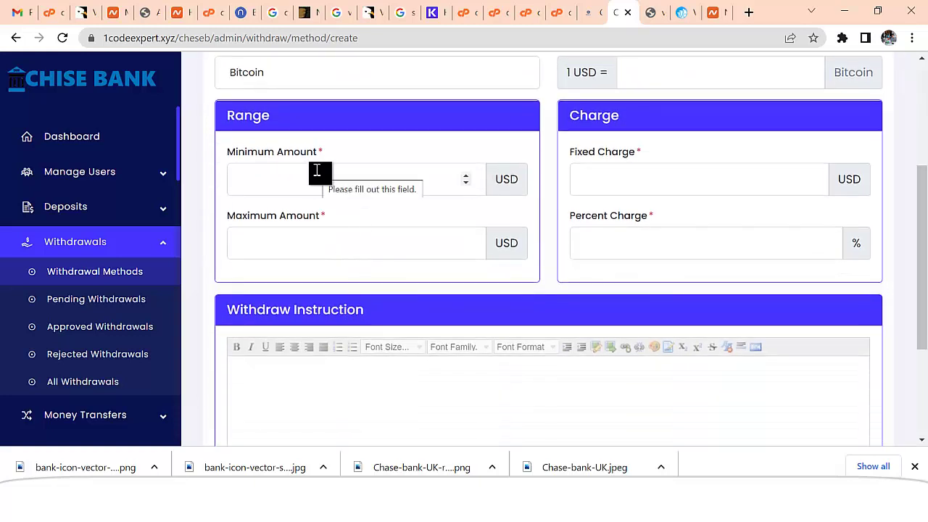
# - Set the 100–100000 USD limits, a 0 fixed charge and a 3% percent charge
pyautogui.click(317, 170)
pyautogui.write('1')
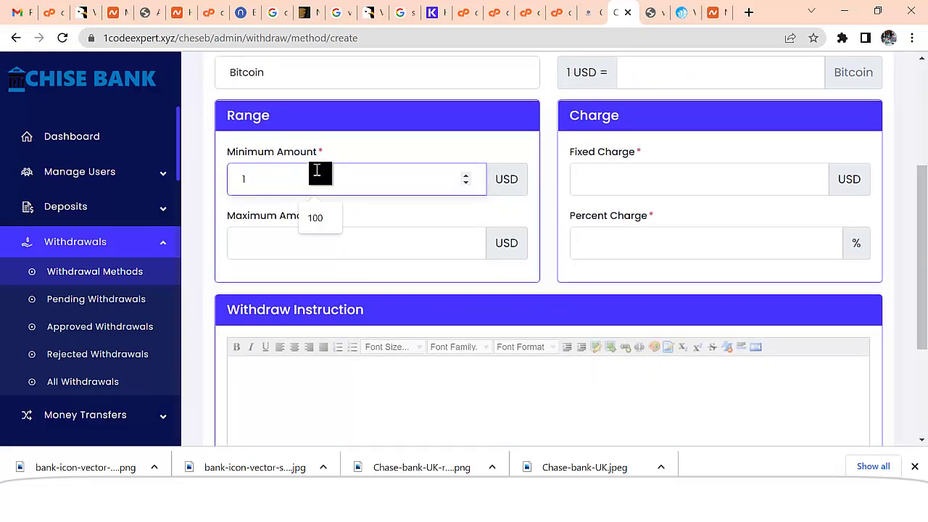
pyautogui.write('00')
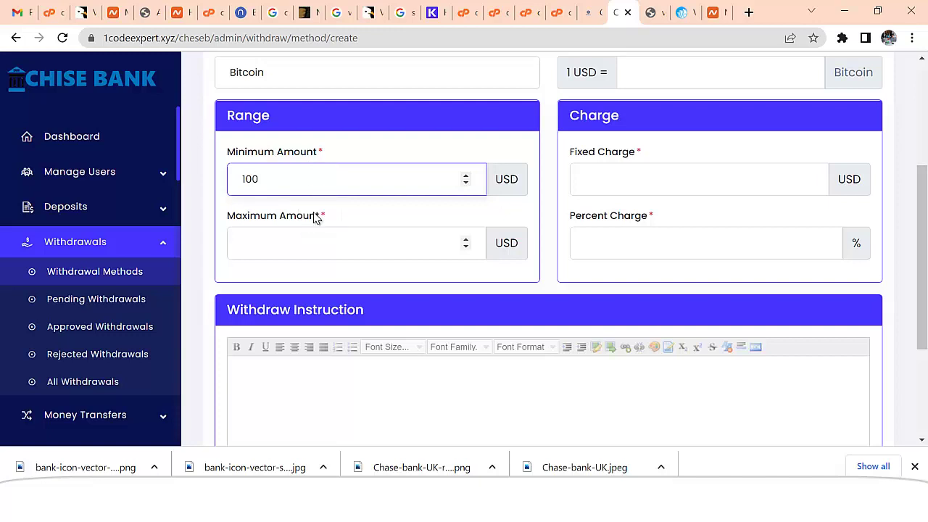
pyautogui.click(317, 243)
pyautogui.write('100000')
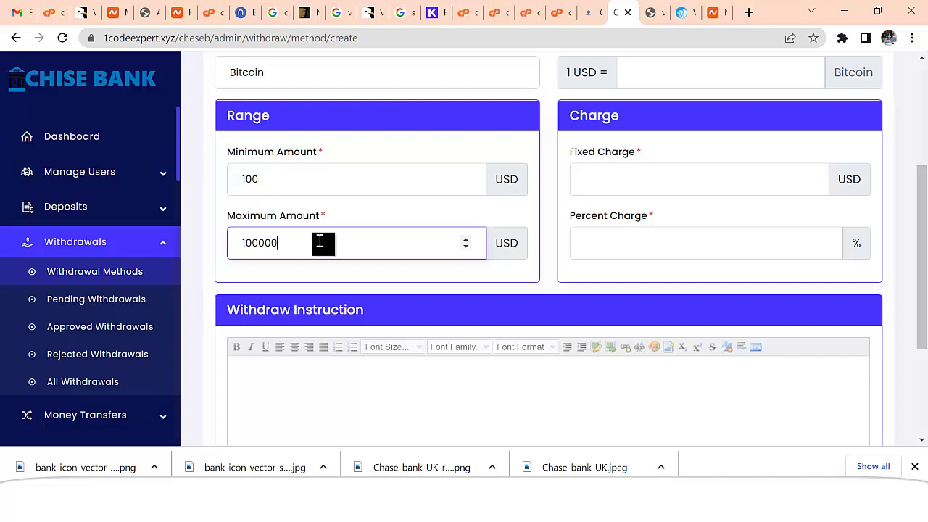
pyautogui.moveTo(320, 241); pyautogui.dragTo(259, 242)
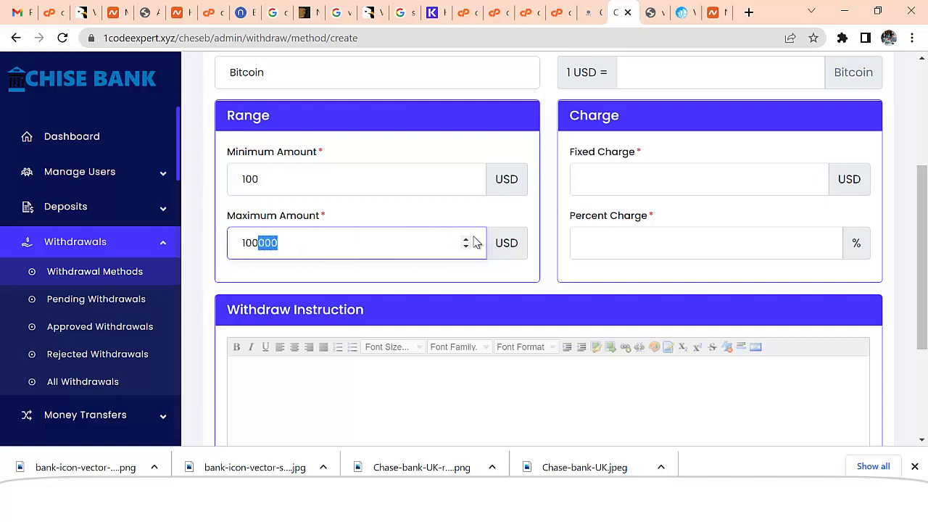
pyautogui.click(636, 187)
pyautogui.write('0')
pyautogui.click(628, 247)
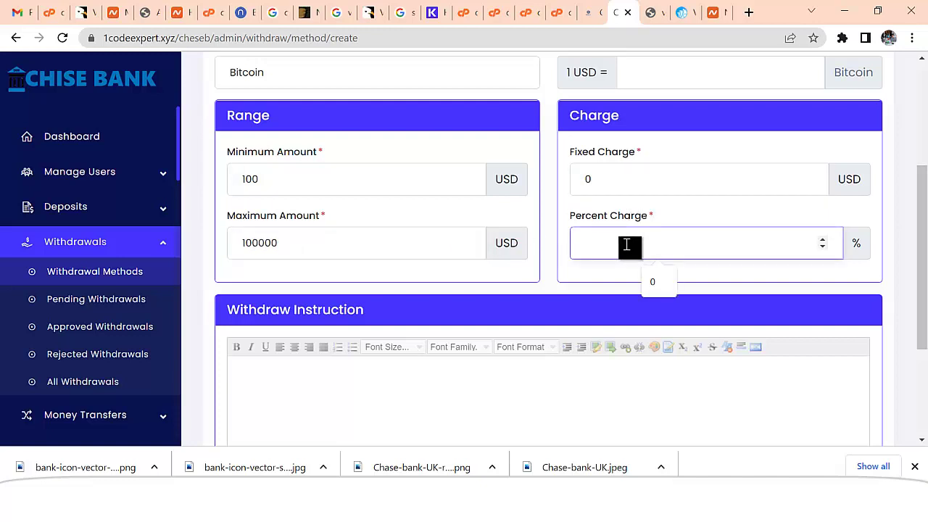
pyautogui.scroll(-2, 588, 269)
# - Bring up the Generate Form dialog for a new user data field
pyautogui.click(580, 270)
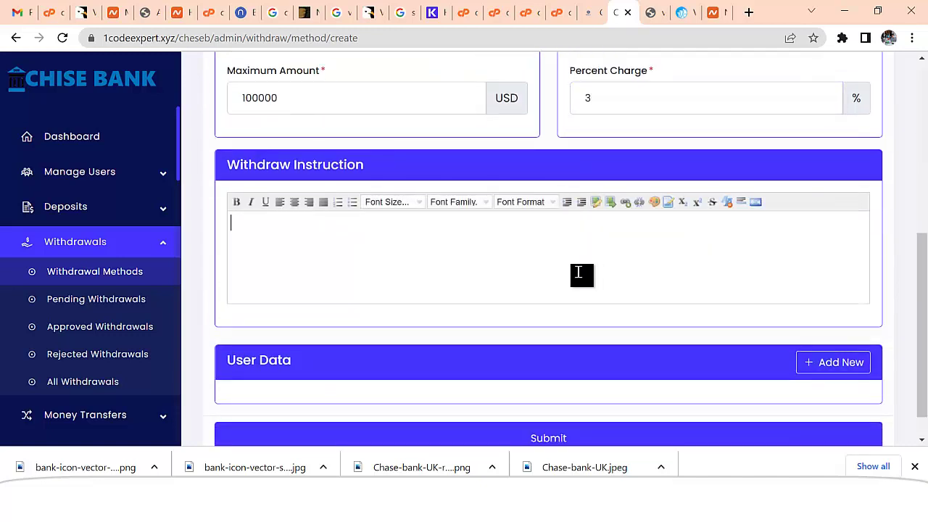
pyautogui.scroll(-1, 578, 272)
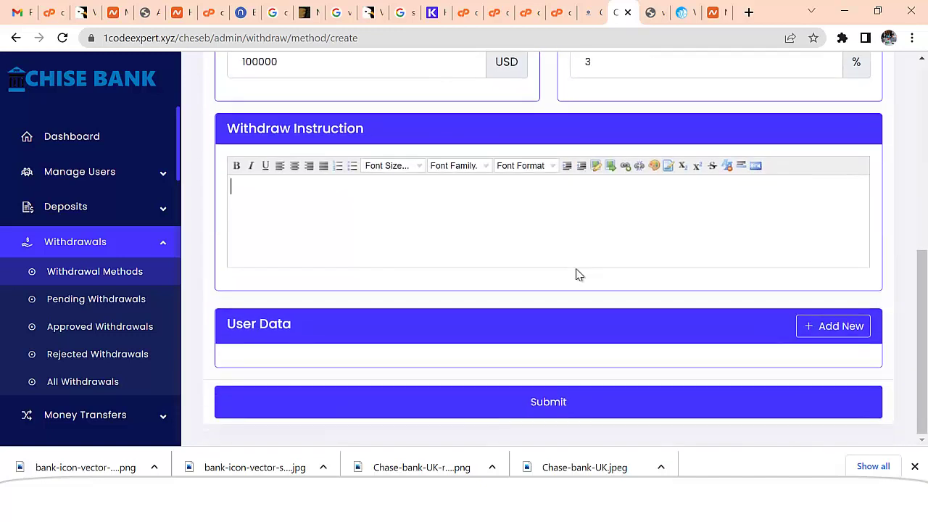
pyautogui.scroll(3, 577, 272)
pyautogui.scroll(-2, 577, 266)
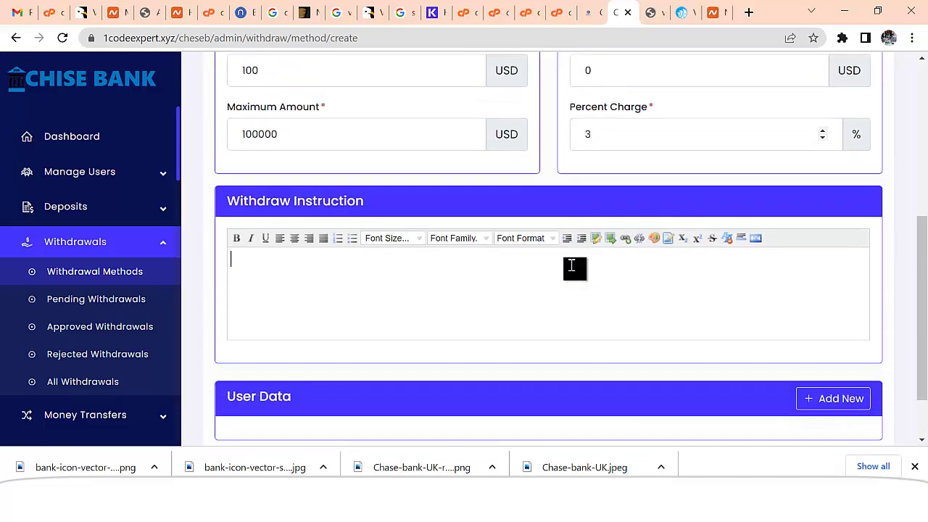
pyautogui.scroll(-1, 573, 269)
pyautogui.scroll(4, 569, 271)
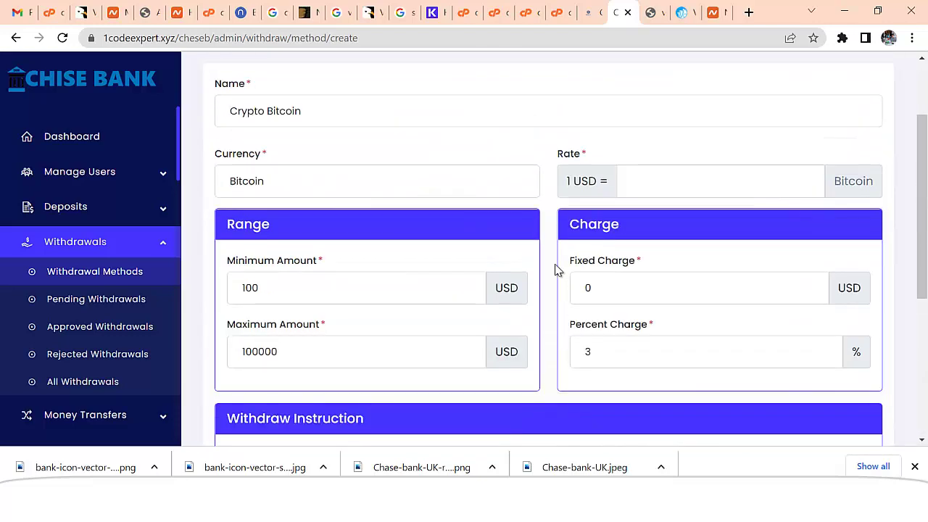
pyautogui.scroll(-4, 417, 265)
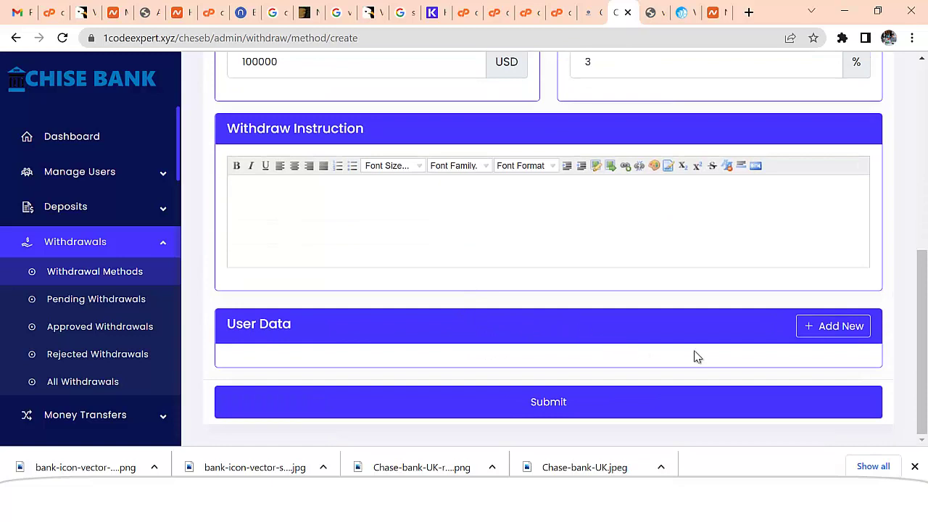
pyautogui.click(837, 326)
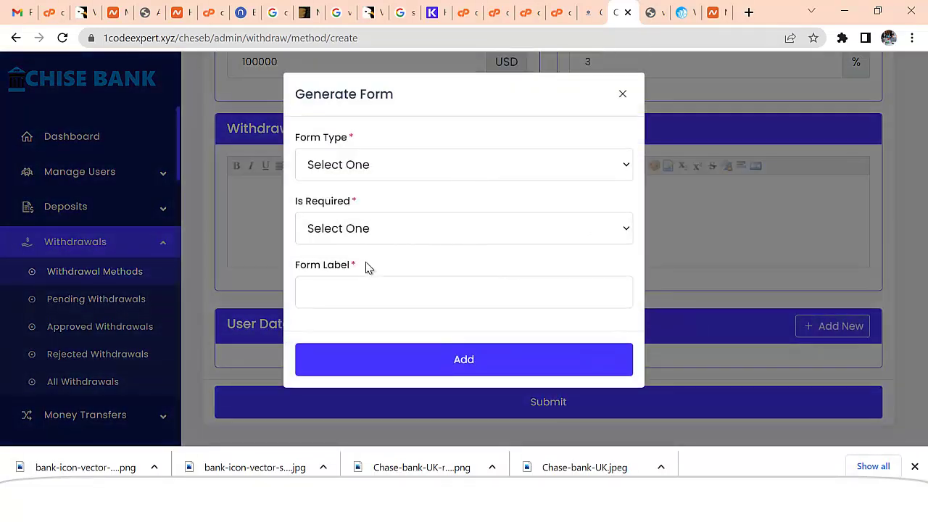
# - Add a required Text field labelled 'Bitcoin Wallet' to the method's user data
pyautogui.click(362, 169)
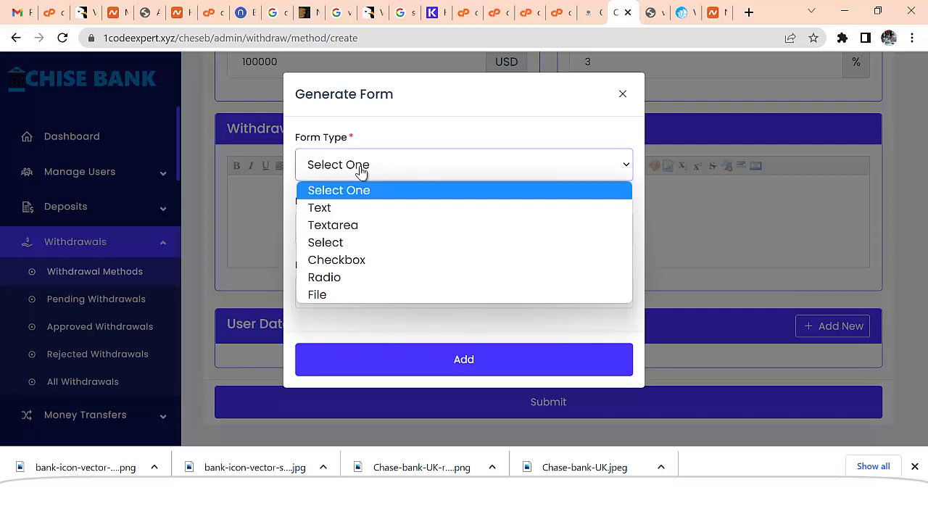
pyautogui.click(343, 210)
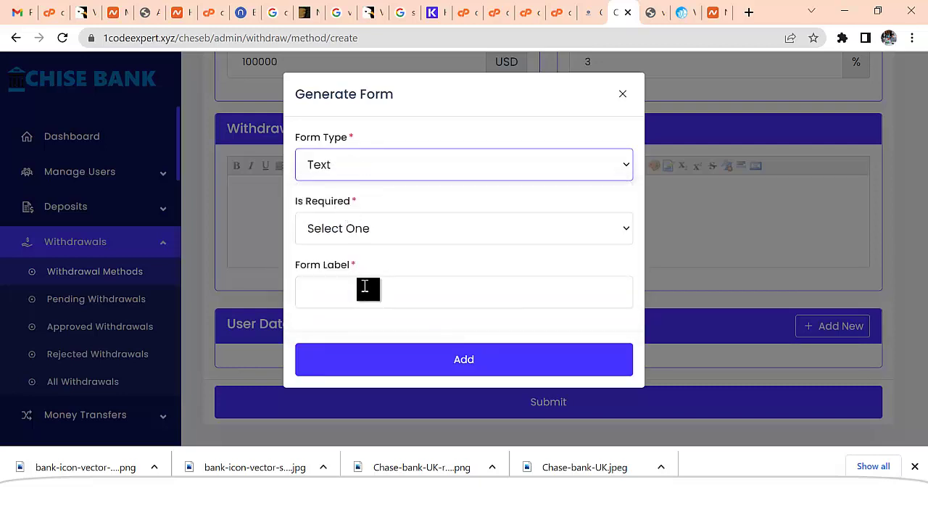
pyautogui.click(365, 230)
pyautogui.click(367, 271)
pyautogui.click(372, 299)
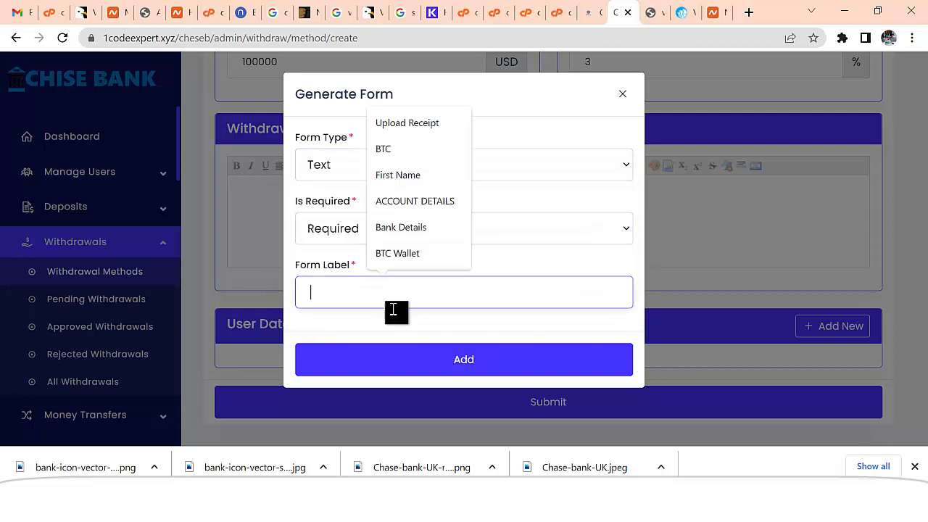
pyautogui.write('Bitcoin Wallet')
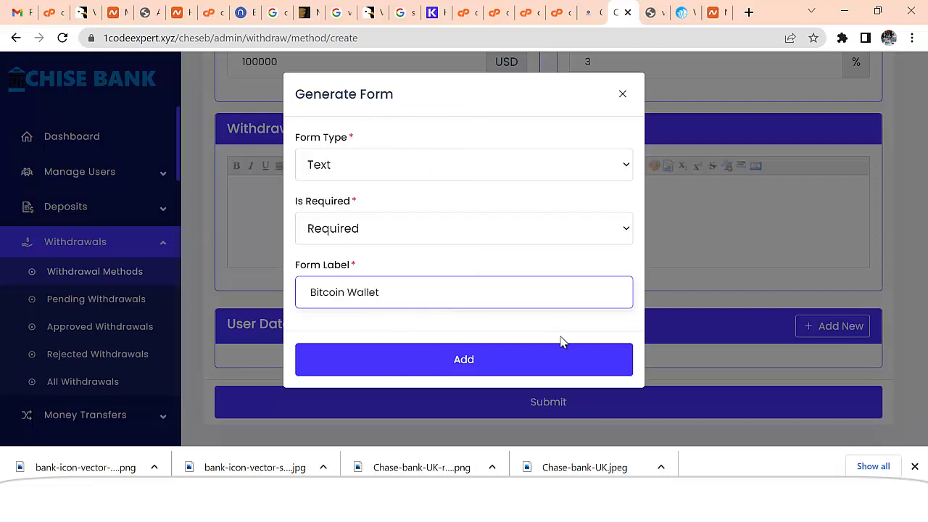
pyautogui.click(536, 358)
pyautogui.scroll(-3, 650, 298)
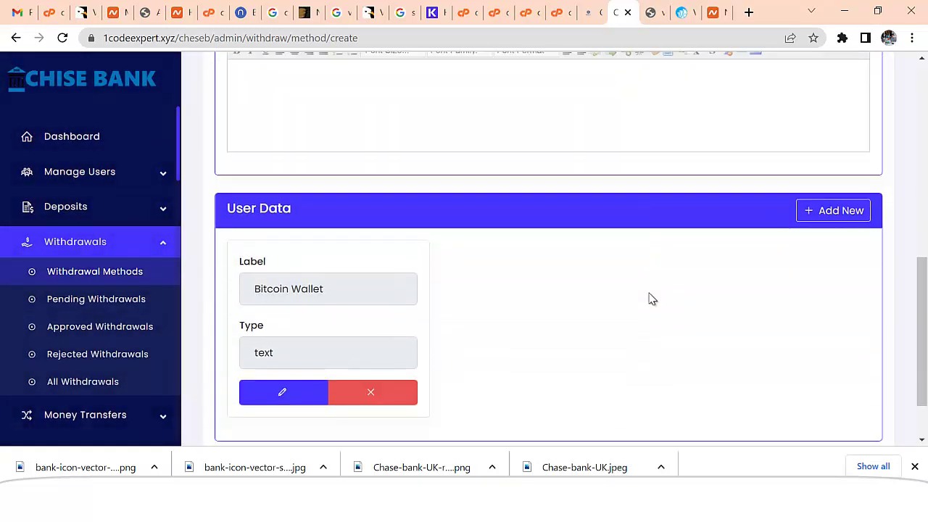
# - Submit Crypto Bitcoin with instruction 'Please withdraw using Bitcoin', saving it as an enabled method
pyautogui.click(588, 406)
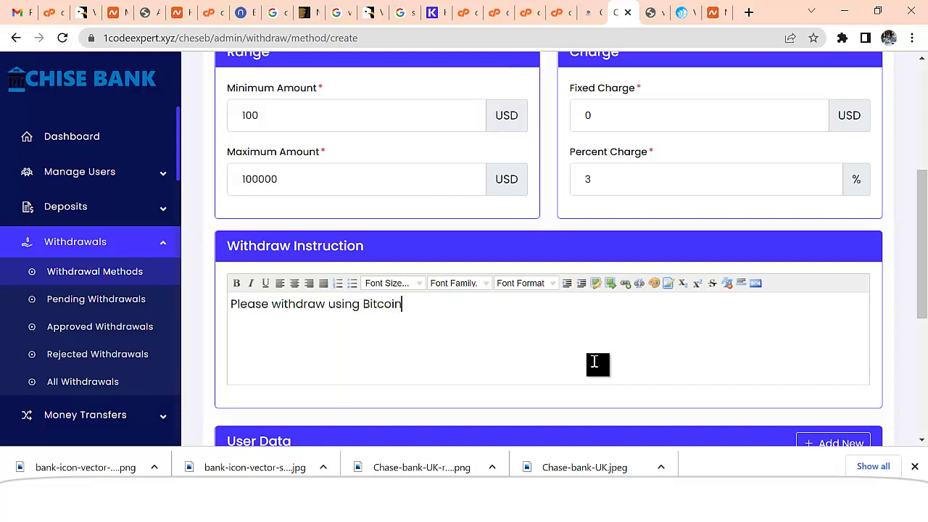
pyautogui.scroll(-4, 624, 345)
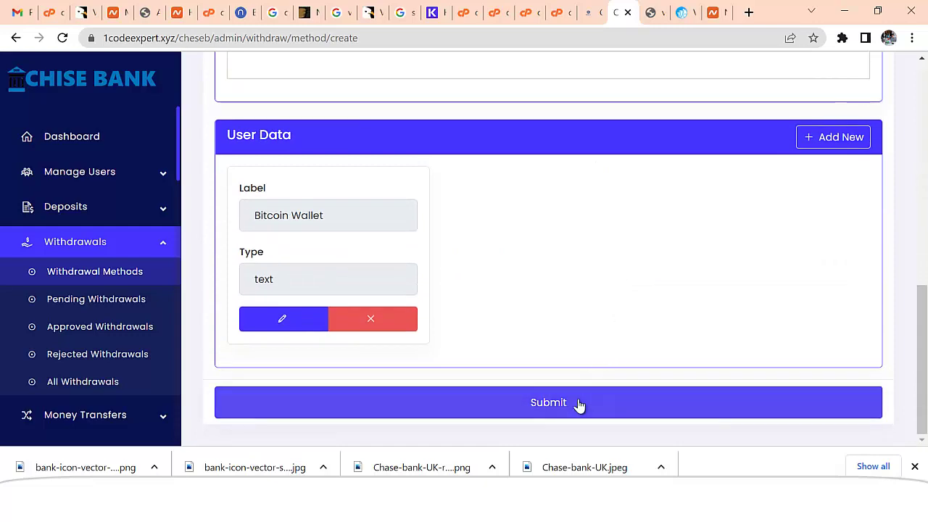
pyautogui.click(578, 404)
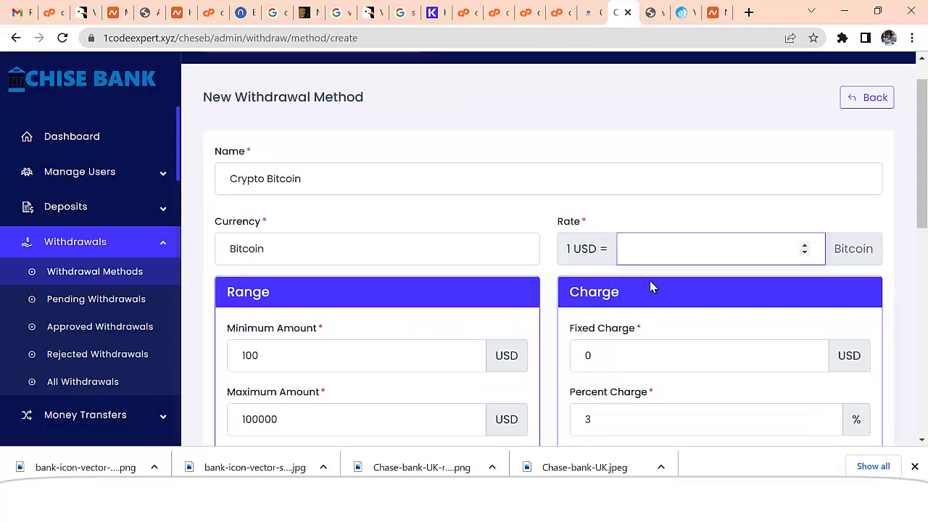
pyautogui.scroll(-10, 628, 321)
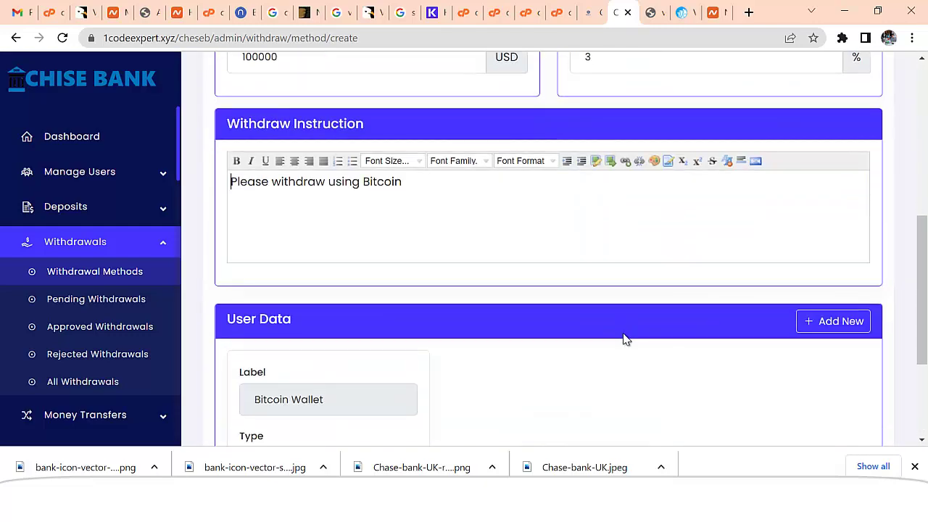
pyautogui.click(595, 397)
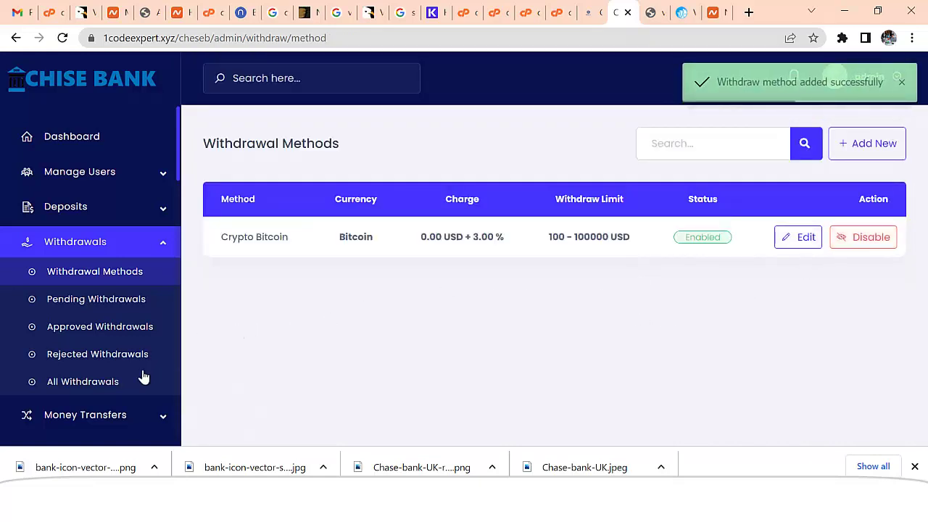
pyautogui.scroll(-2, 156, 341)
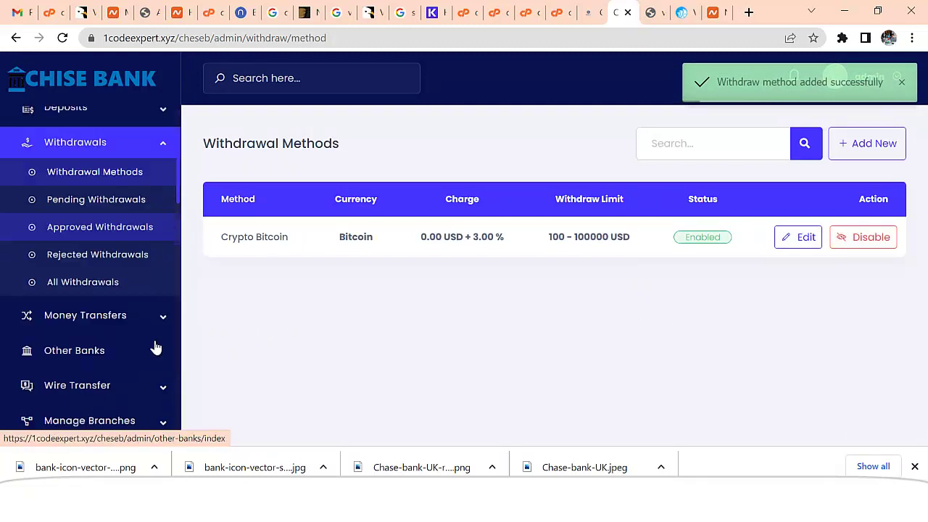
pyautogui.scroll(-4, 155, 348)
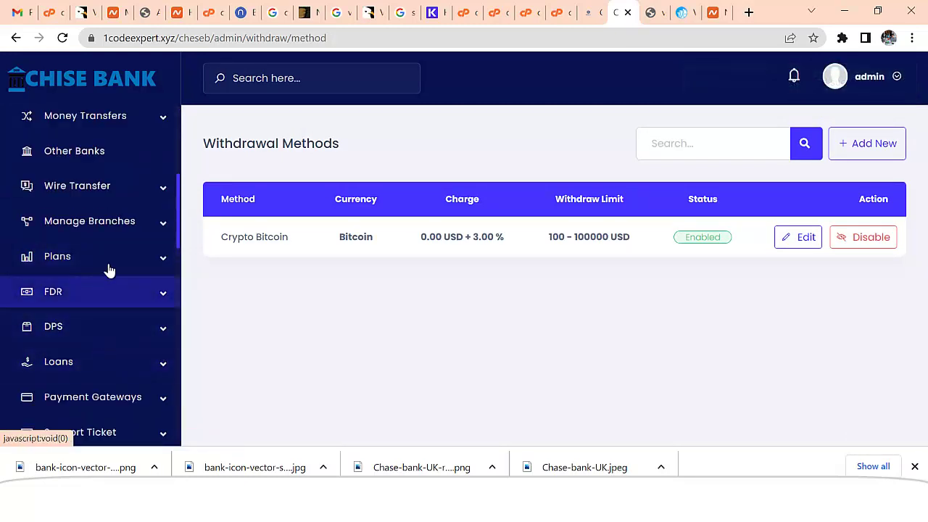
pyautogui.click(87, 362)
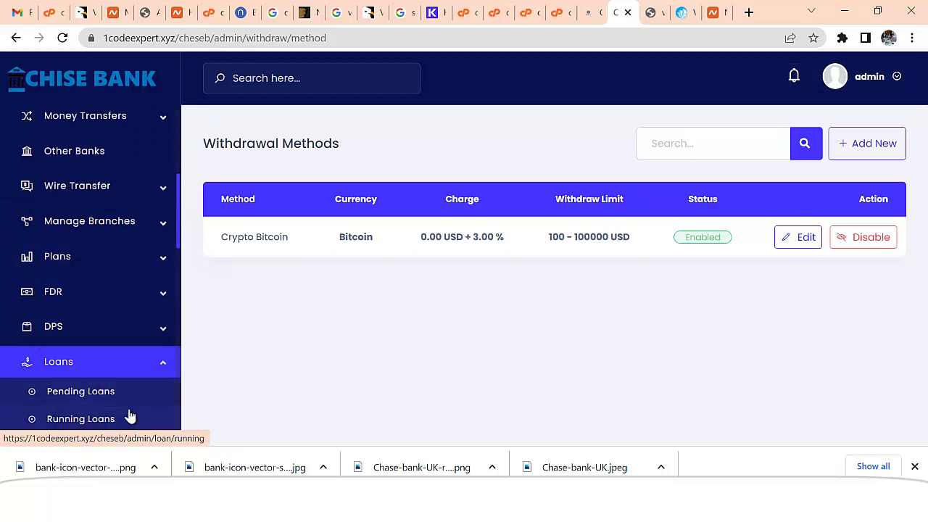
pyautogui.scroll(-5, 135, 388)
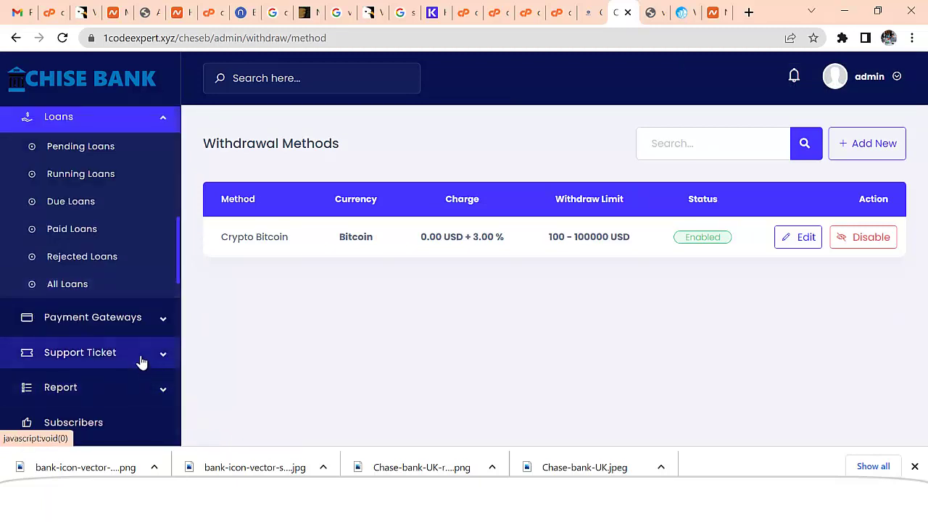
pyautogui.scroll(-2, 148, 343)
pyautogui.scroll(8, 149, 334)
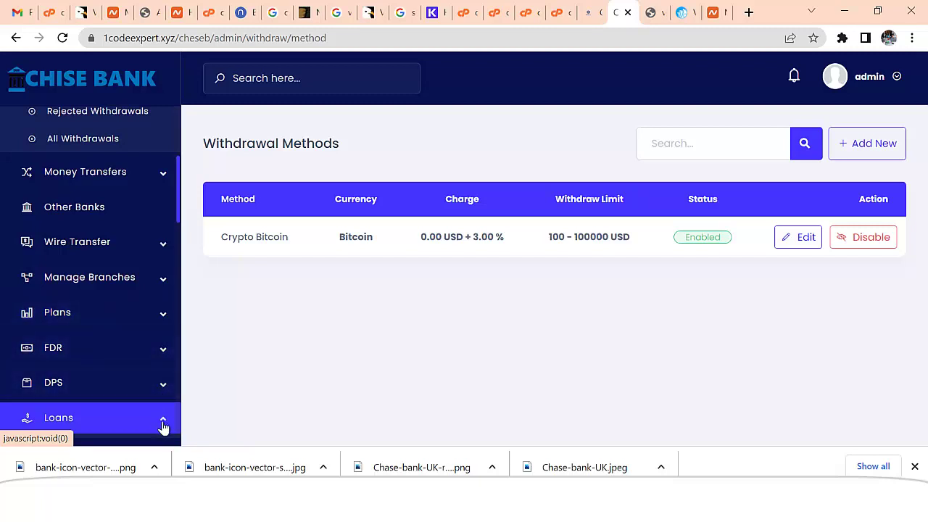
pyautogui.click(165, 426)
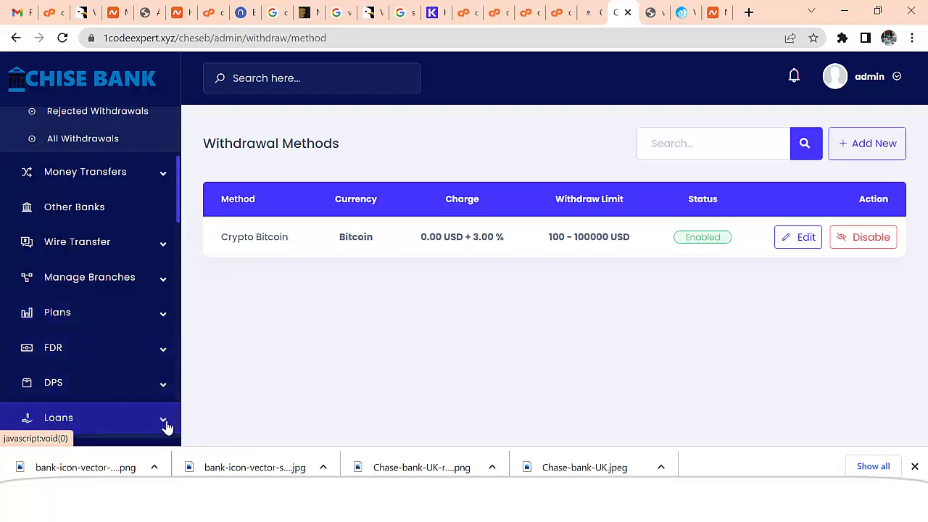
# - Start a new loan plan named Traavel with a 100–100000 USD amount range
pyautogui.click(166, 320)
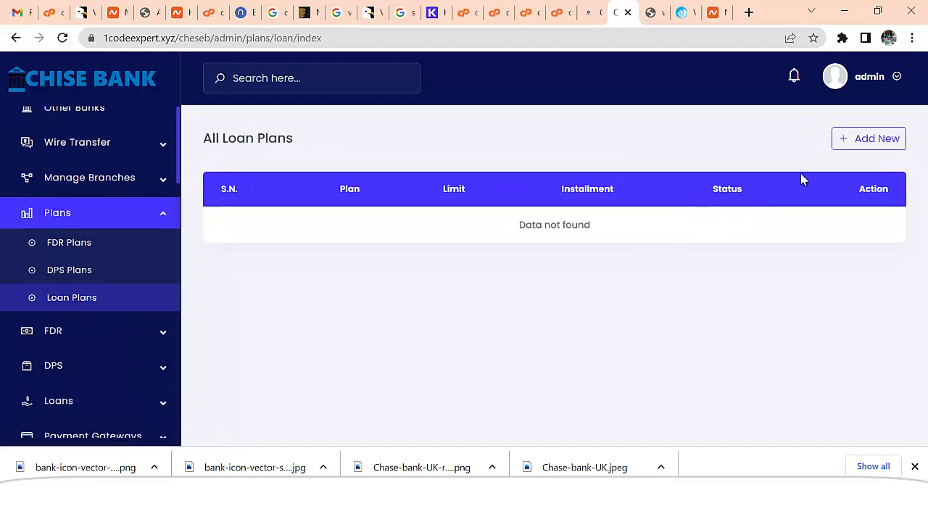
pyautogui.click(847, 137)
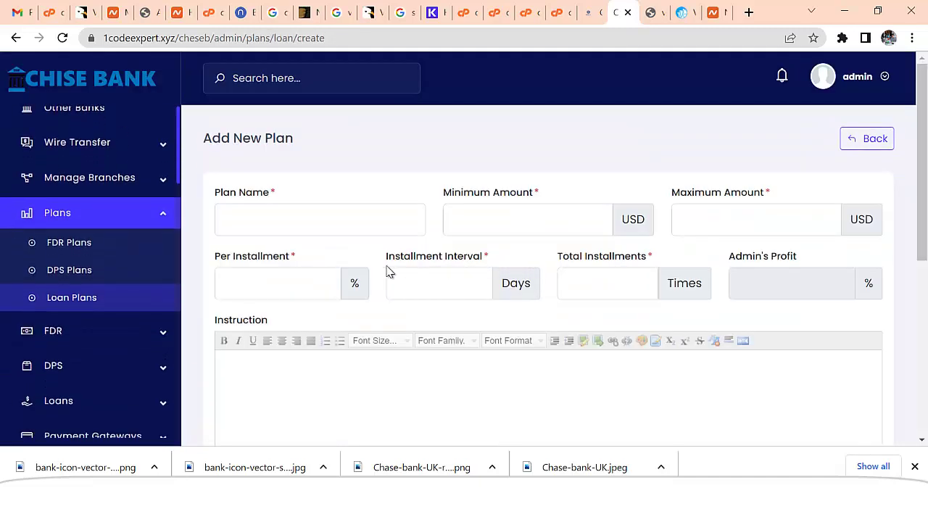
pyautogui.click(307, 224)
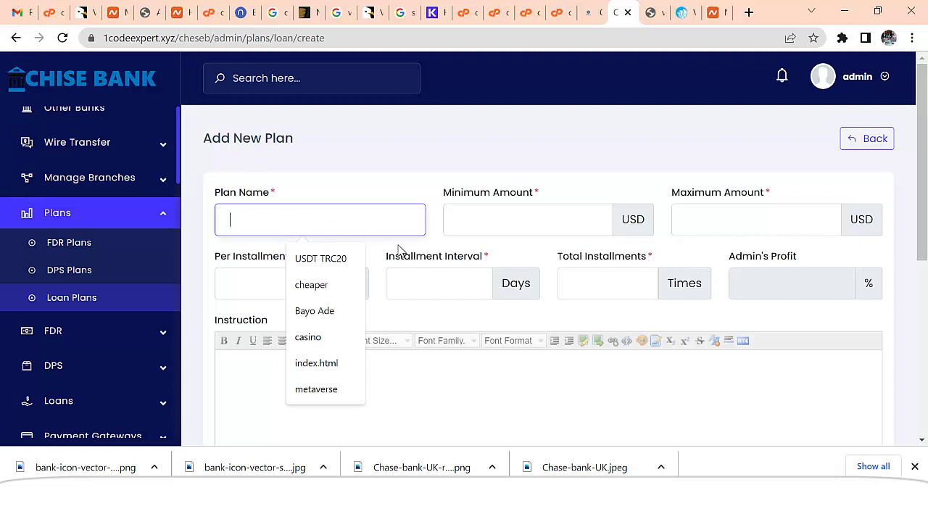
pyautogui.write('Traavel')
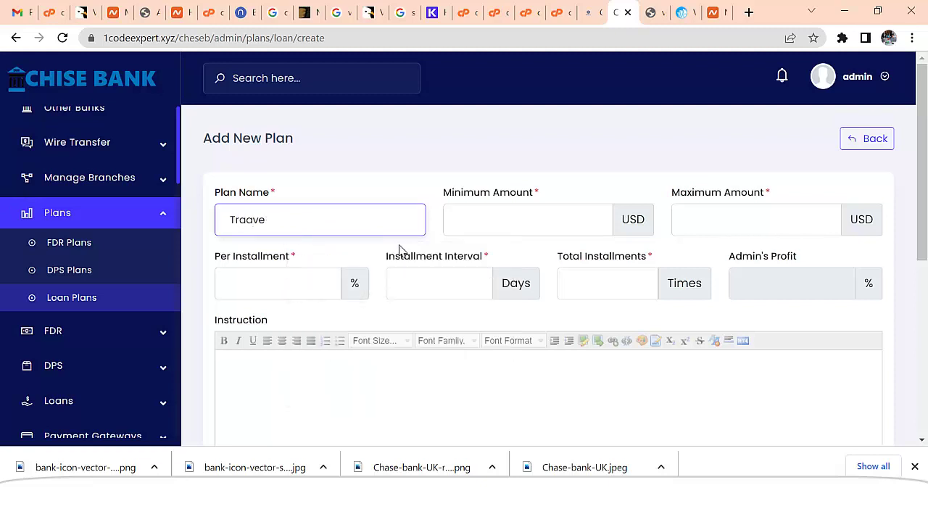
pyautogui.click(504, 223)
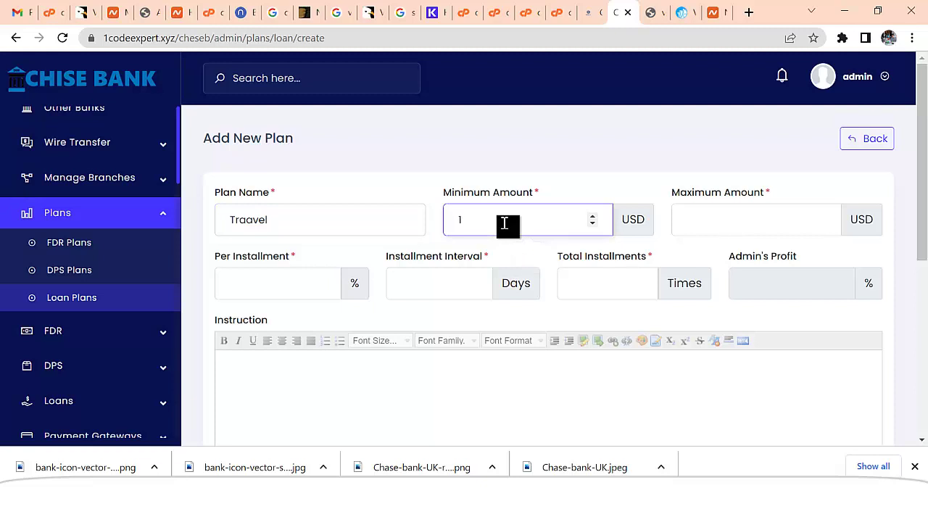
pyautogui.write('100')
pyautogui.click(723, 230)
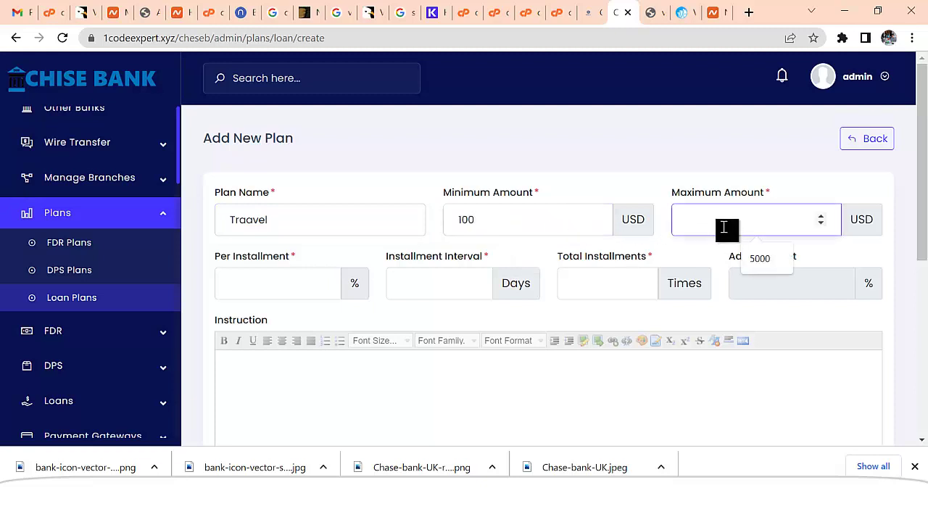
pyautogui.write('100000')
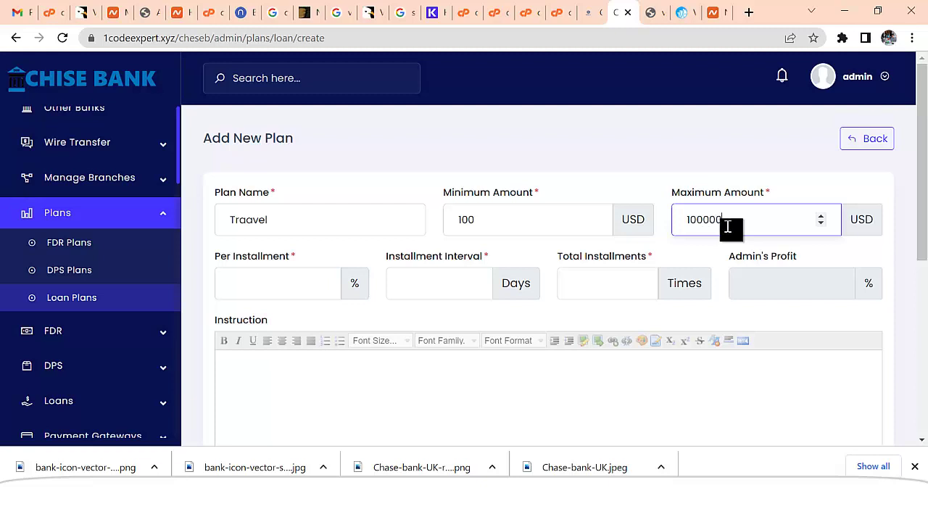
pyautogui.moveTo(730, 228); pyautogui.dragTo(692, 225)
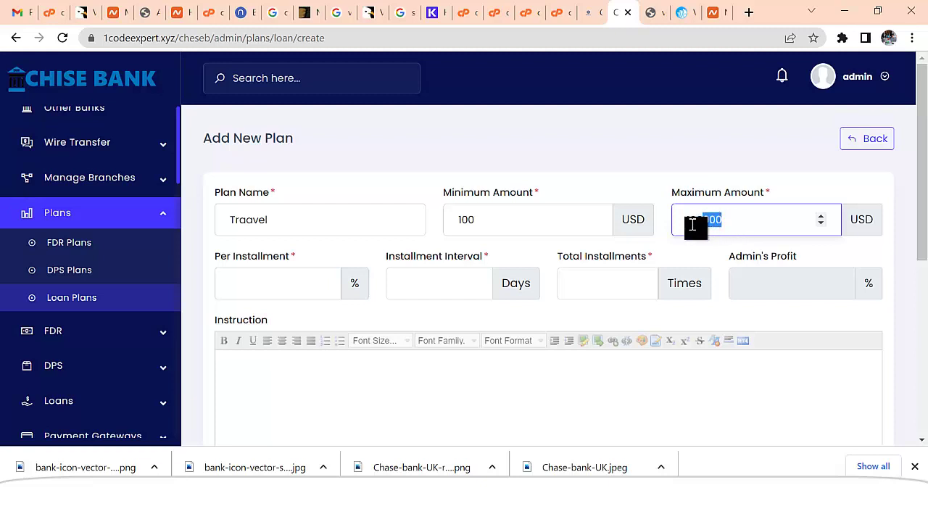
# - Set 5% per installment, a 30-day interval and 30 total installments
pyautogui.click(282, 284)
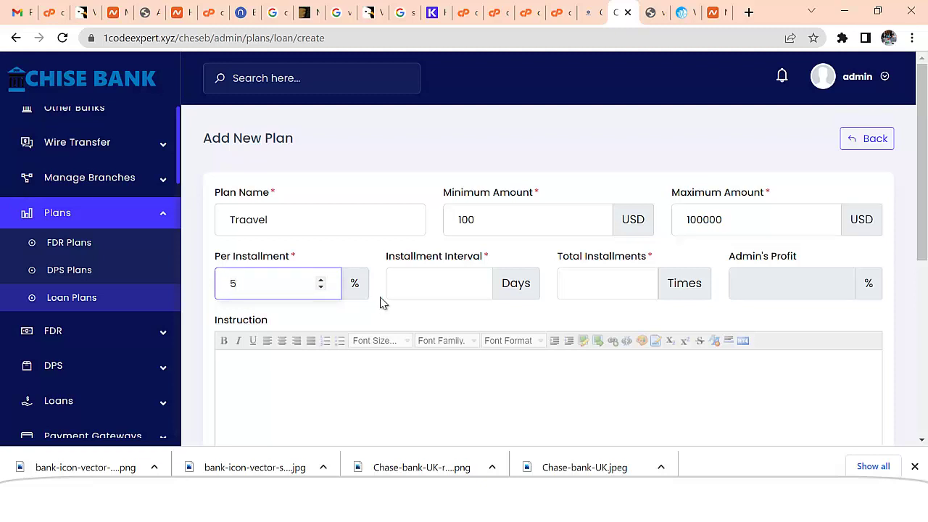
pyautogui.click(448, 284)
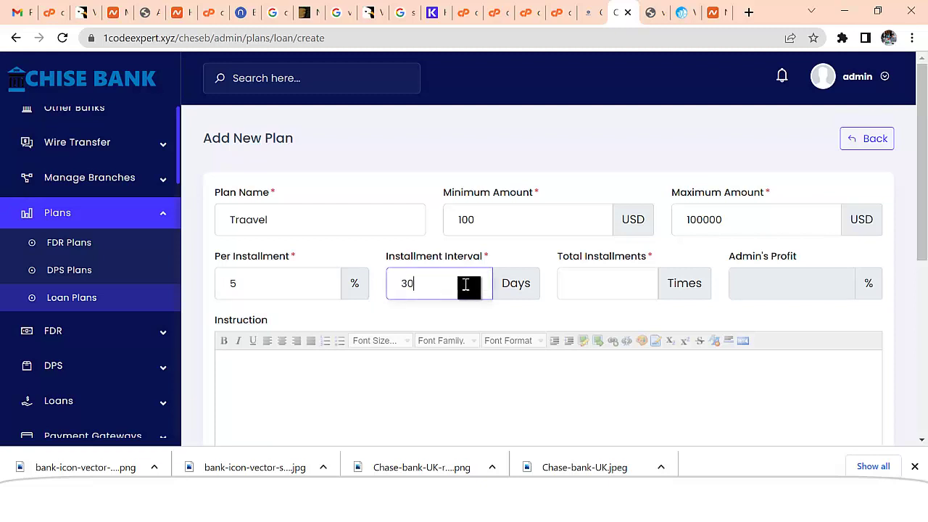
pyautogui.click(620, 289)
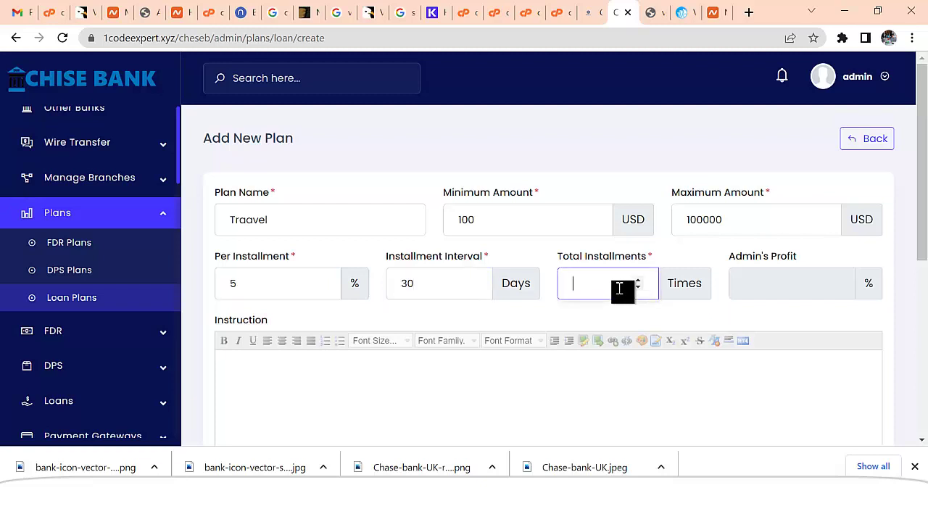
pyautogui.write('30')
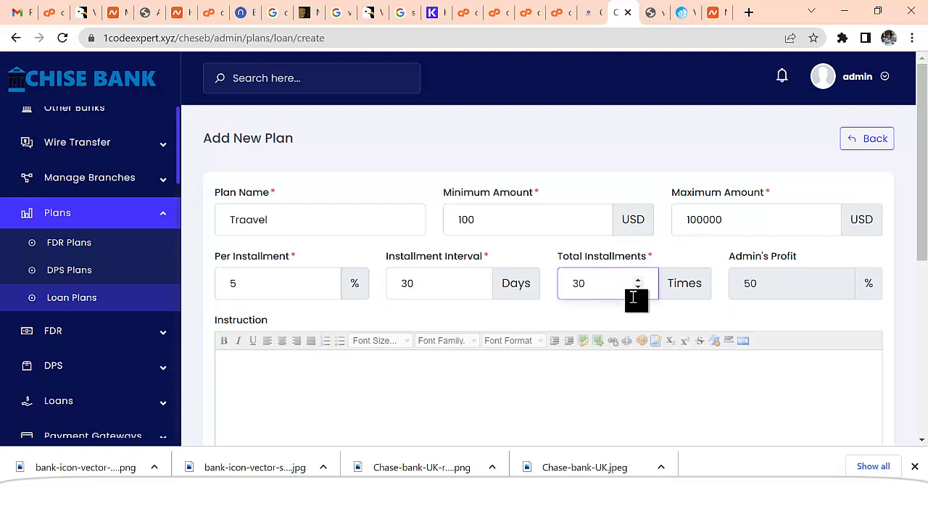
pyautogui.scroll(-1, 782, 270)
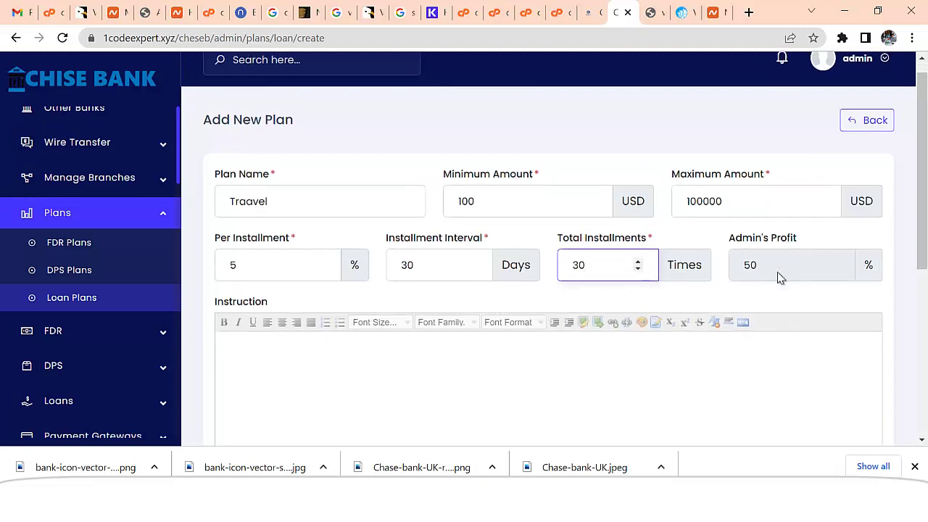
# - Set the installment delay charge to 1 day, 0 USD fixed and 5 percent
pyautogui.press('Tab')
pyautogui.scroll(-2, 494, 345)
pyautogui.scroll(-1, 457, 341)
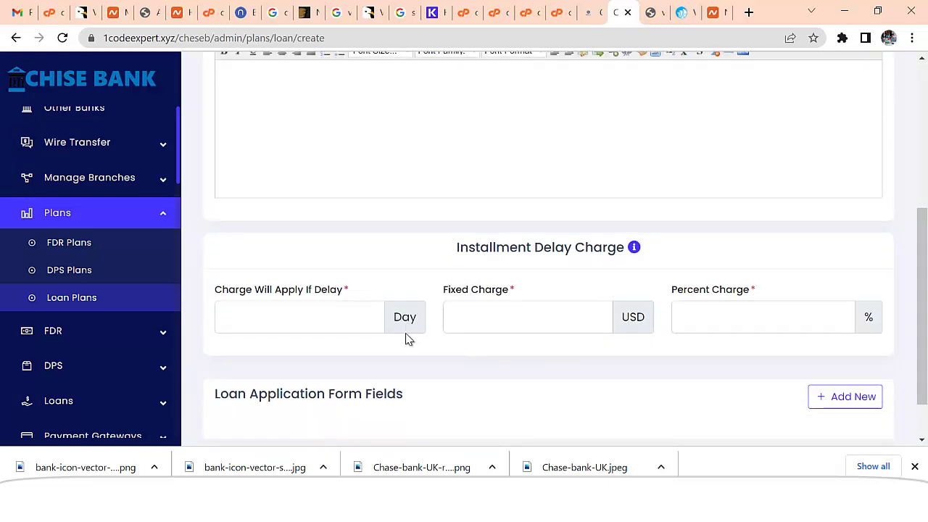
pyautogui.click(338, 325)
pyautogui.write('1')
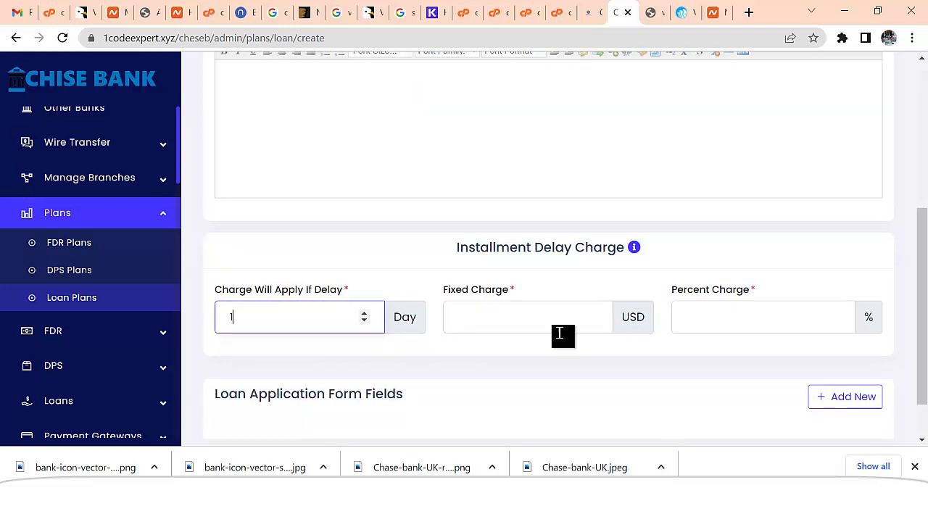
pyautogui.click(538, 320)
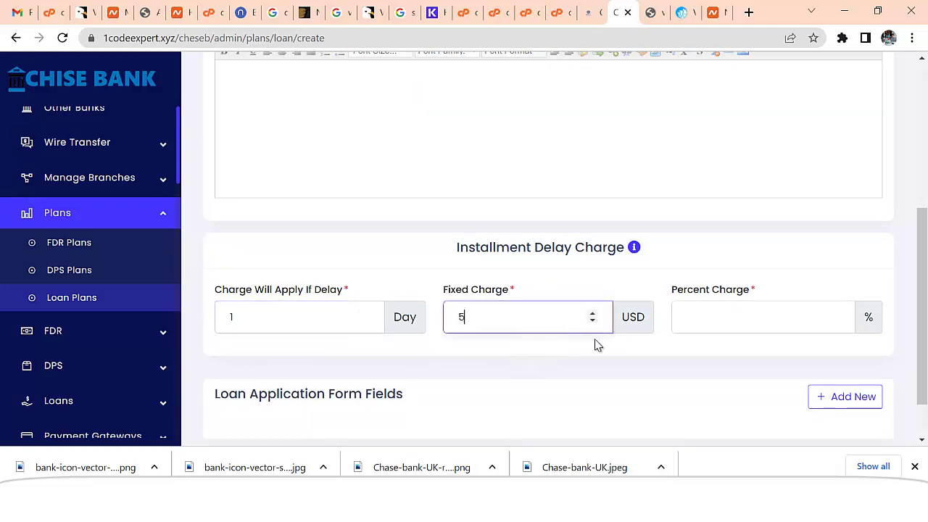
pyautogui.moveTo(474, 332); pyautogui.dragTo(435, 325)
pyautogui.press('BackSpace')
pyautogui.click(540, 331)
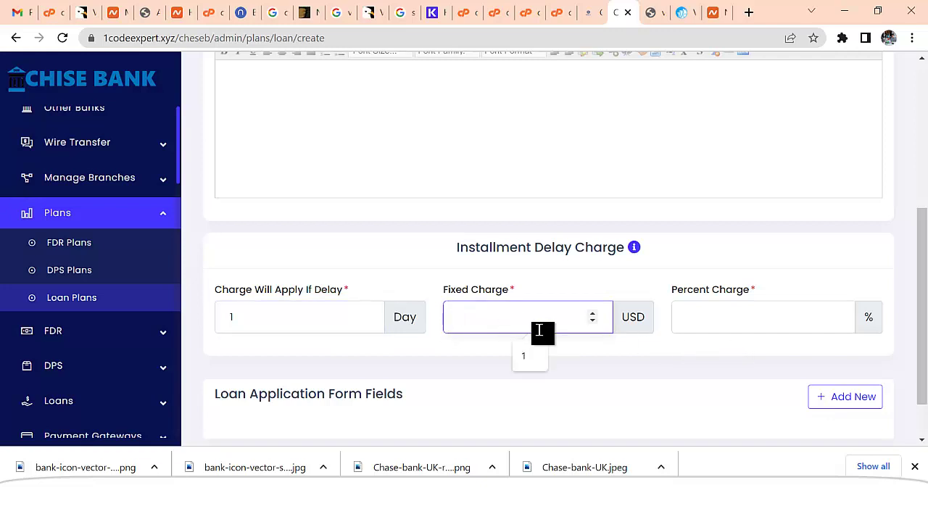
pyautogui.write('0')
pyautogui.click(700, 325)
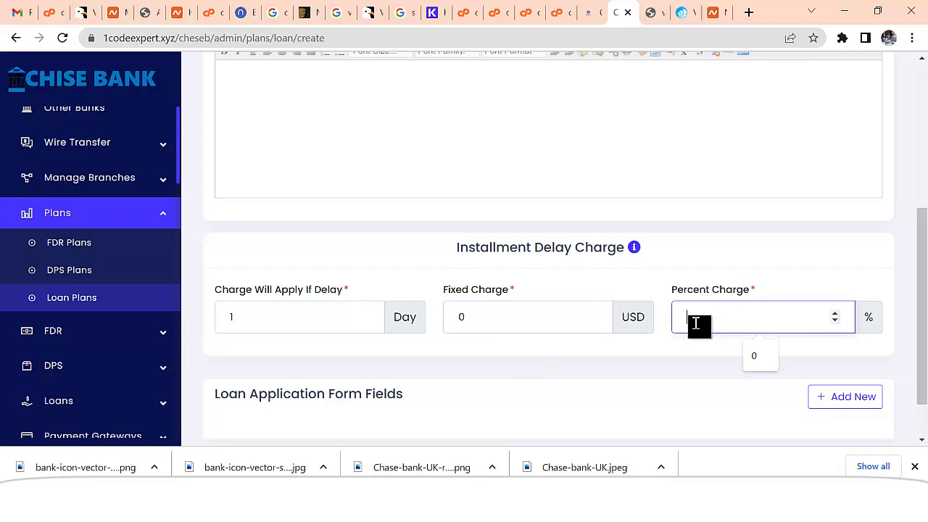
pyautogui.write('5')
# - Save the Traavel loan plan
pyautogui.scroll(-1, 522, 325)
pyautogui.scroll(4, 526, 330)
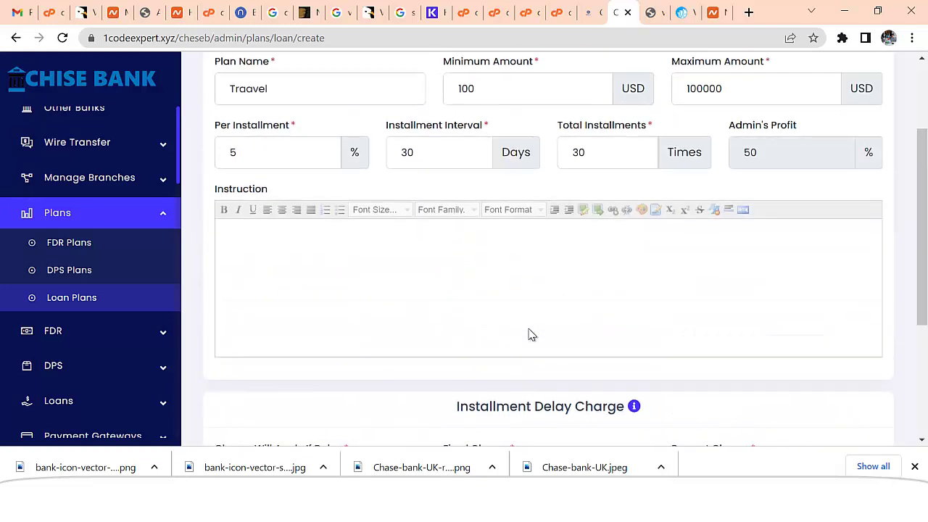
pyautogui.scroll(-4, 532, 334)
pyautogui.click(549, 411)
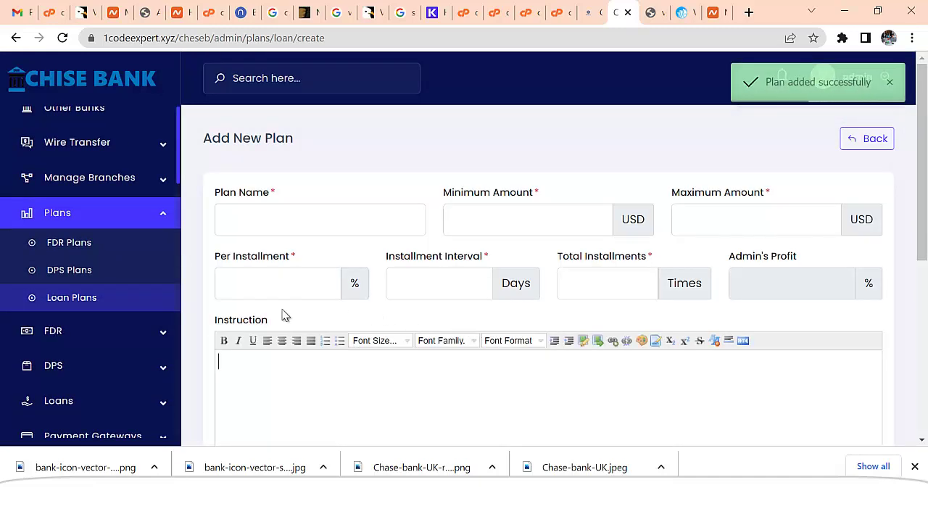
# - Name the new plan Business Loan with a 100–100000 USD amount range
pyautogui.click(330, 219)
pyautogui.write('Bu')
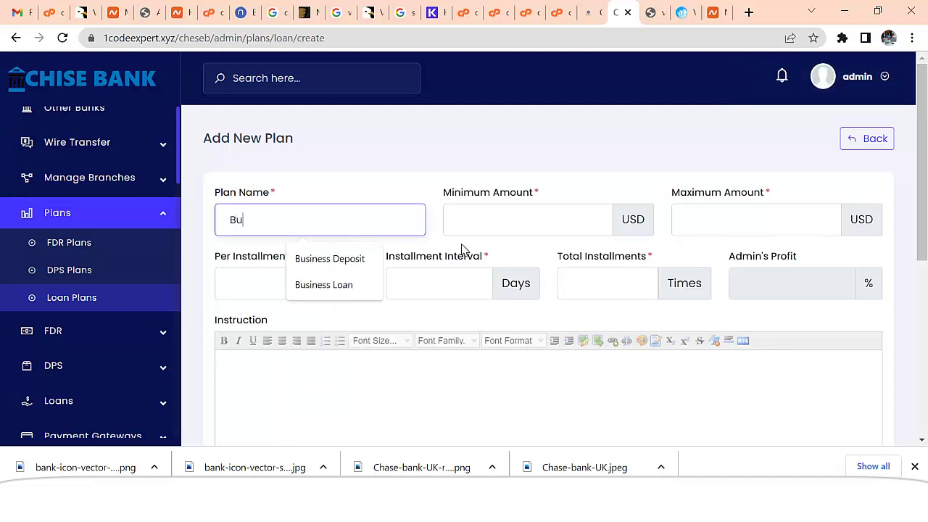
pyautogui.write('siness')
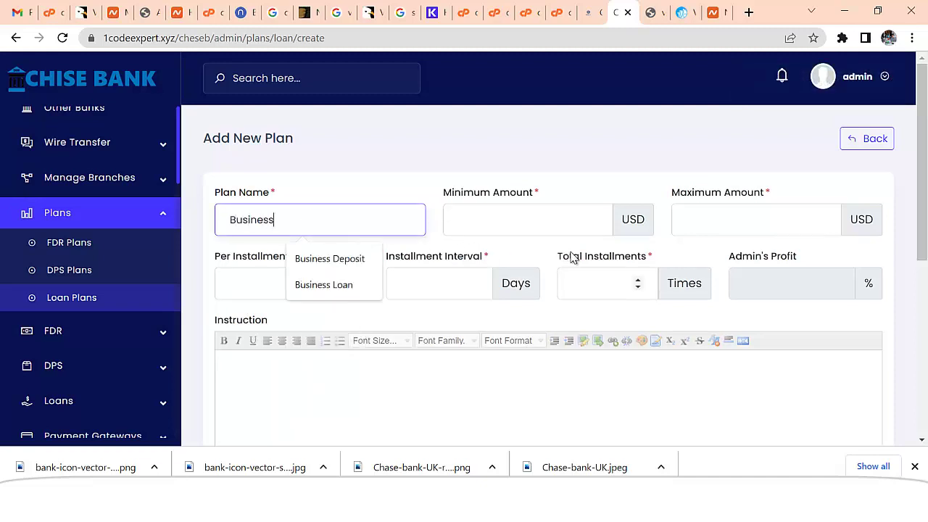
pyautogui.write(' Loan')
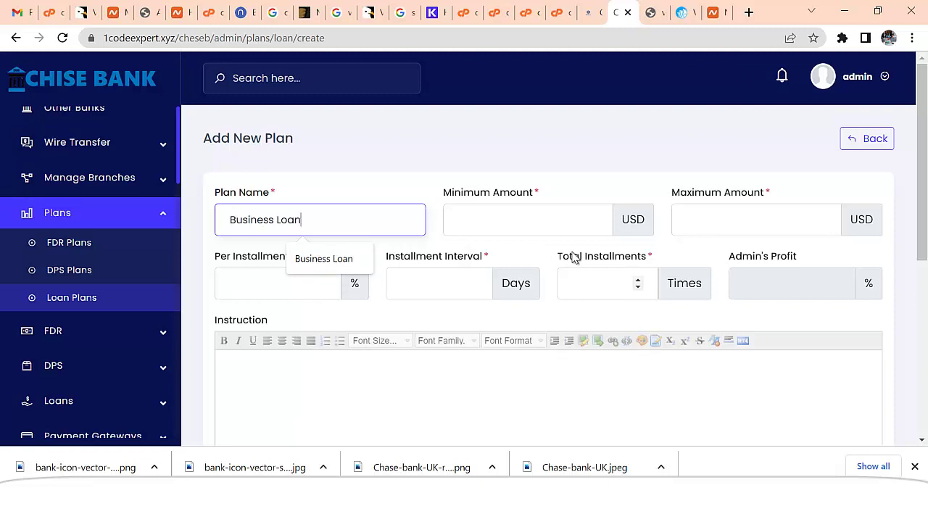
pyautogui.click(519, 221)
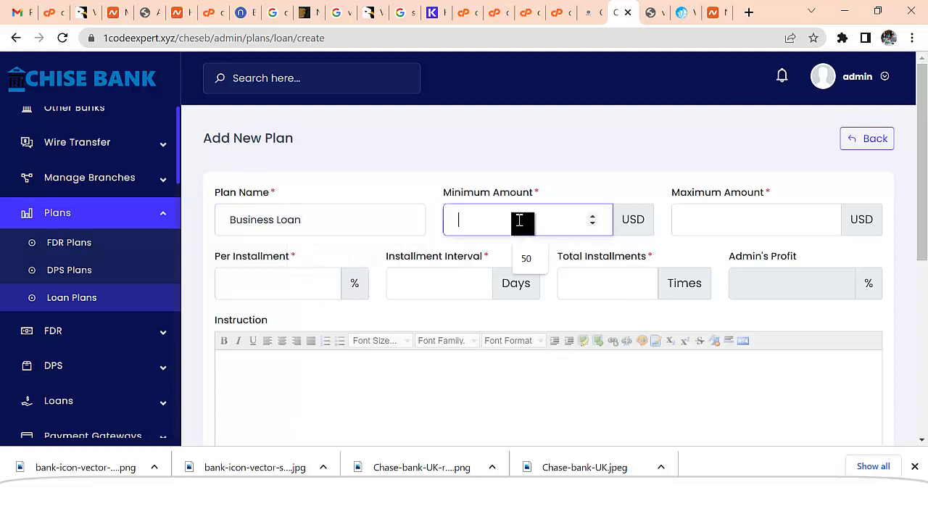
pyautogui.write('100')
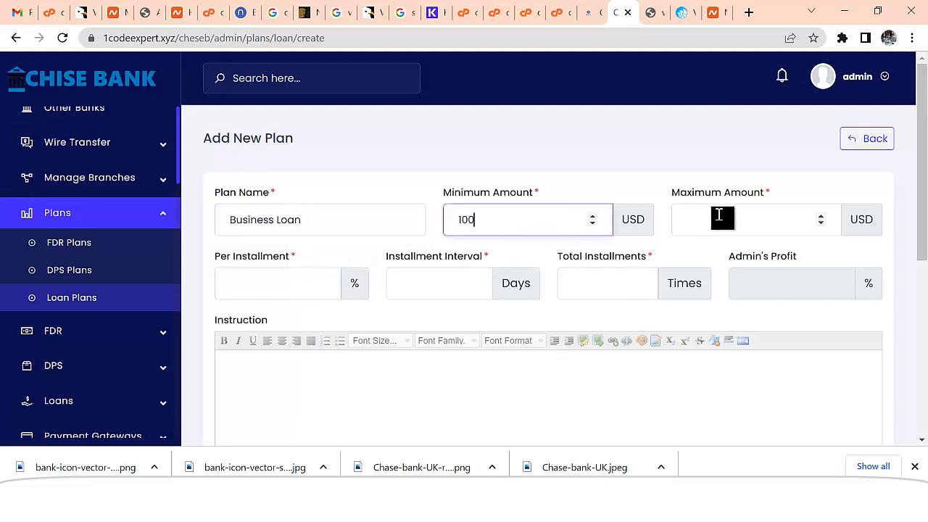
pyautogui.click(717, 218)
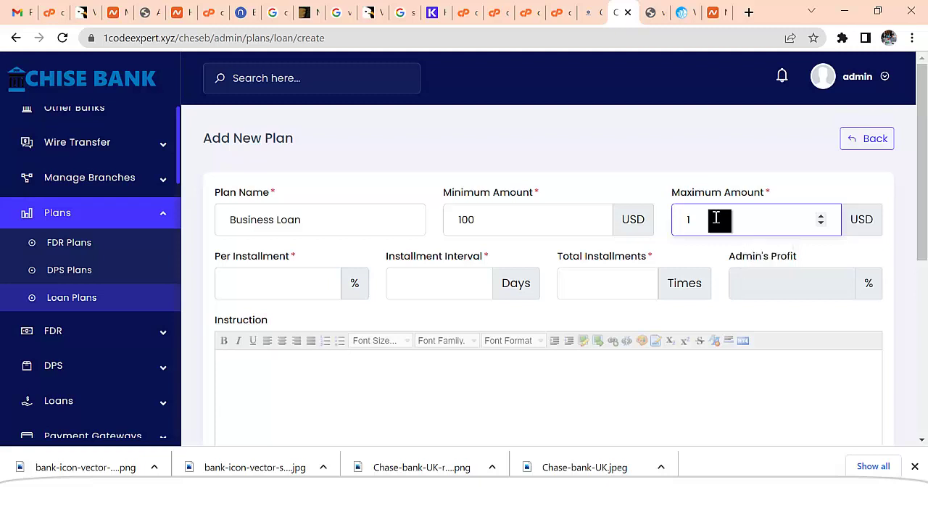
pyautogui.write('1000')
pyautogui.write('00')
pyautogui.moveTo(733, 219); pyautogui.dragTo(702, 220)
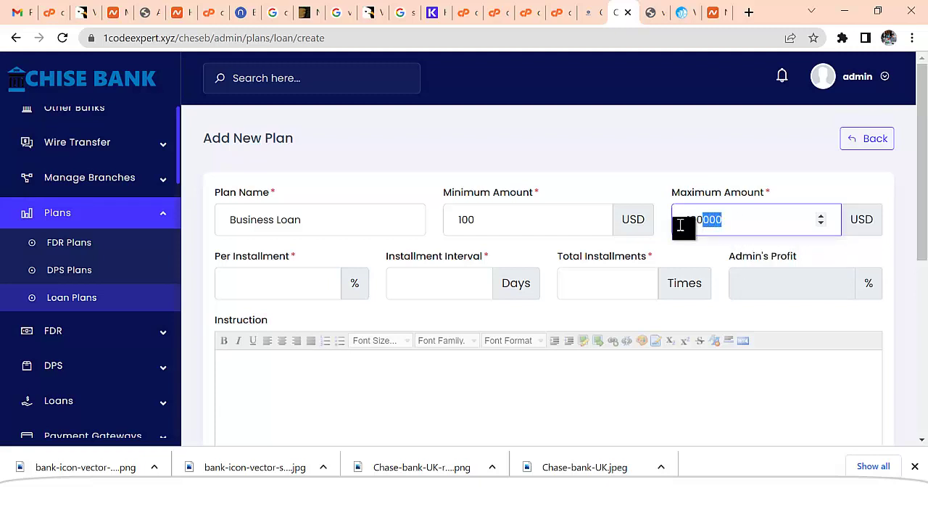
# - Set 200% per installment, a 30-day interval and 10 total installments
pyautogui.click(297, 283)
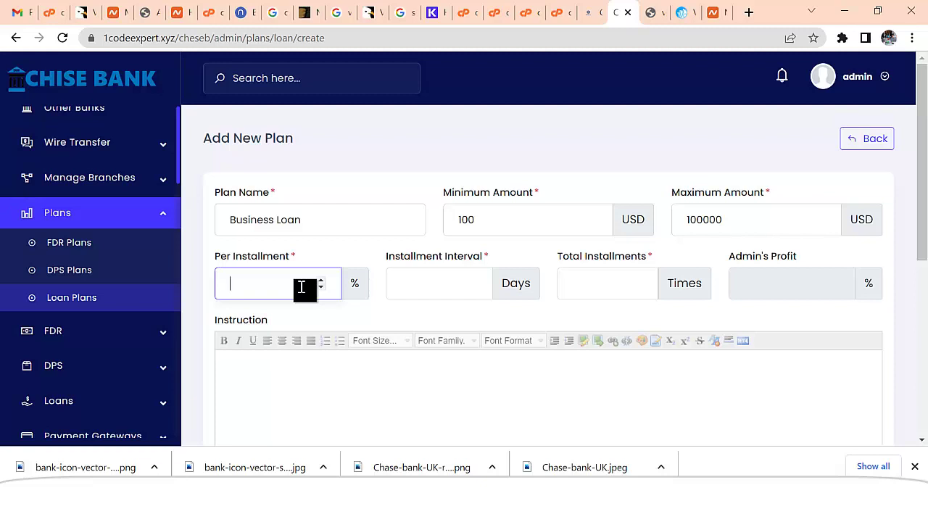
pyautogui.write('200')
pyautogui.click(482, 289)
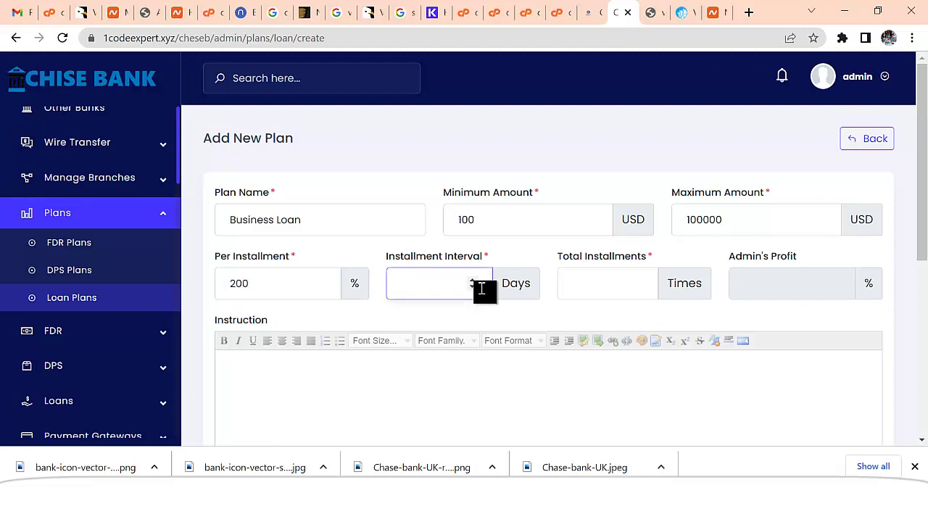
pyautogui.write('30')
pyautogui.click(623, 289)
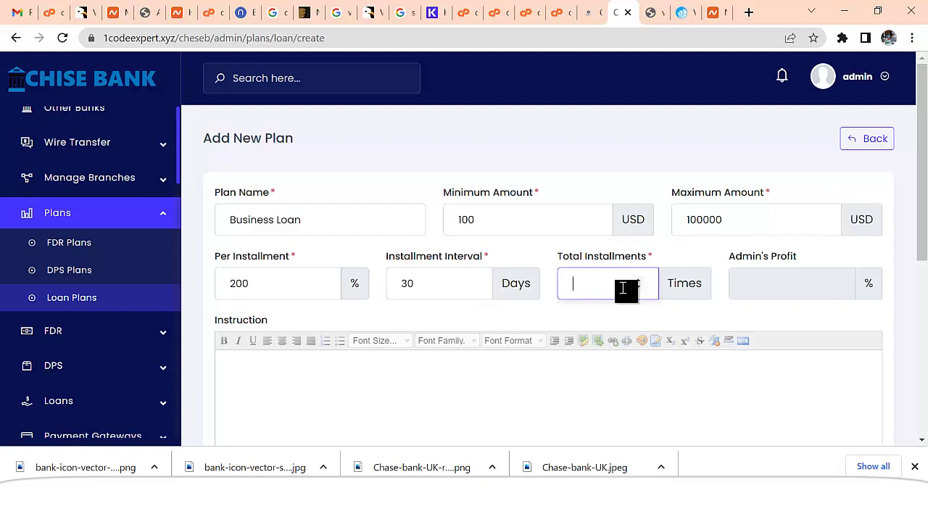
pyautogui.write('10')
# - Give Business Loan a 1-day delay charge of 0 USD fixed plus 5 percent
pyautogui.click(642, 355)
pyautogui.scroll(-4, 642, 341)
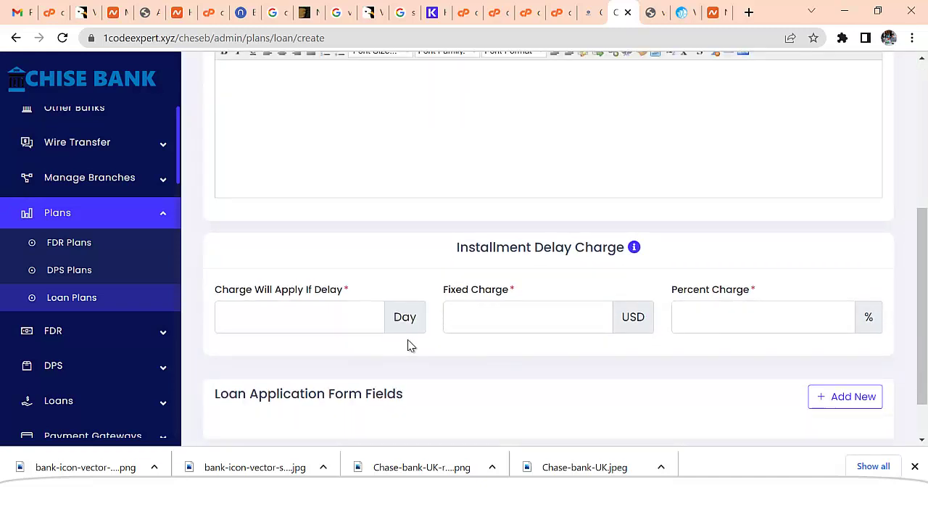
pyautogui.click(300, 325)
pyautogui.write('1')
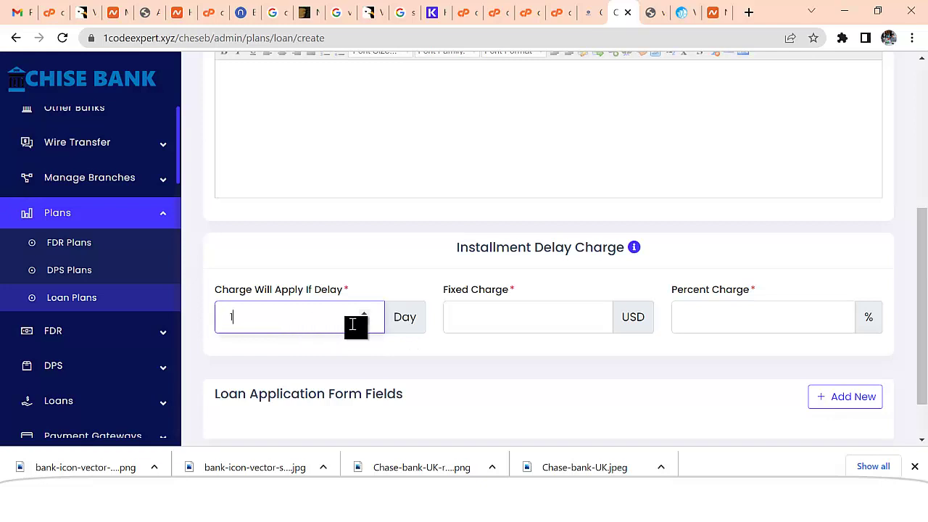
pyautogui.click(528, 320)
pyautogui.write('0')
pyautogui.click(697, 311)
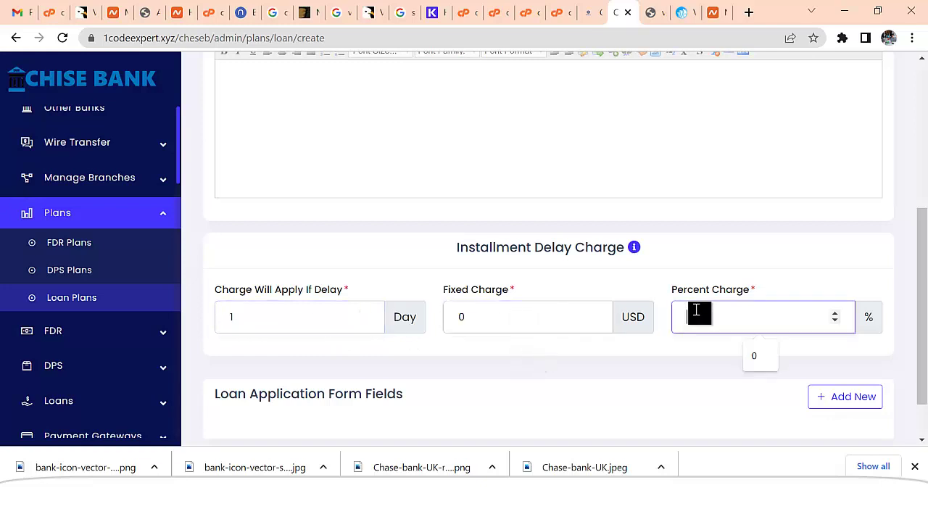
pyautogui.write('5')
# - Save the Business Loan plan and view the All Loan Plans table
pyautogui.scroll(-1, 613, 367)
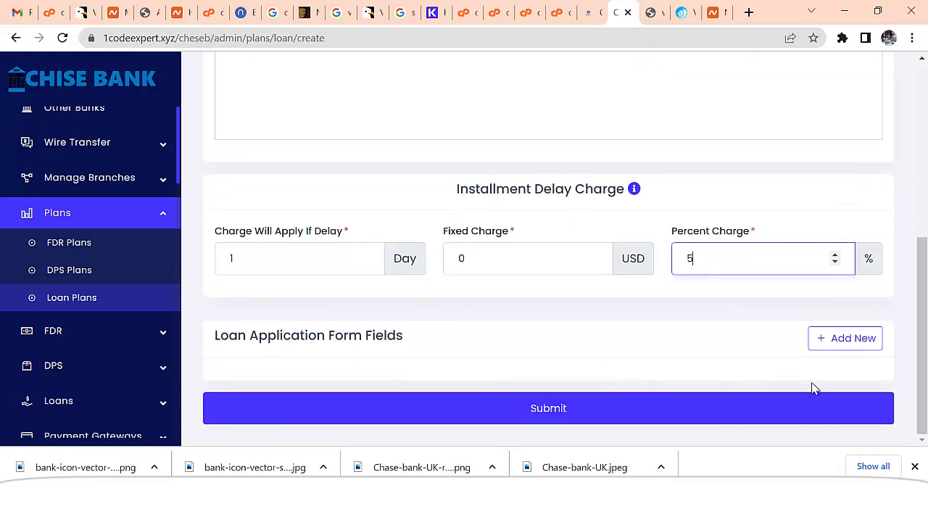
pyautogui.scroll(1, 653, 370)
pyautogui.scroll(-1, 630, 371)
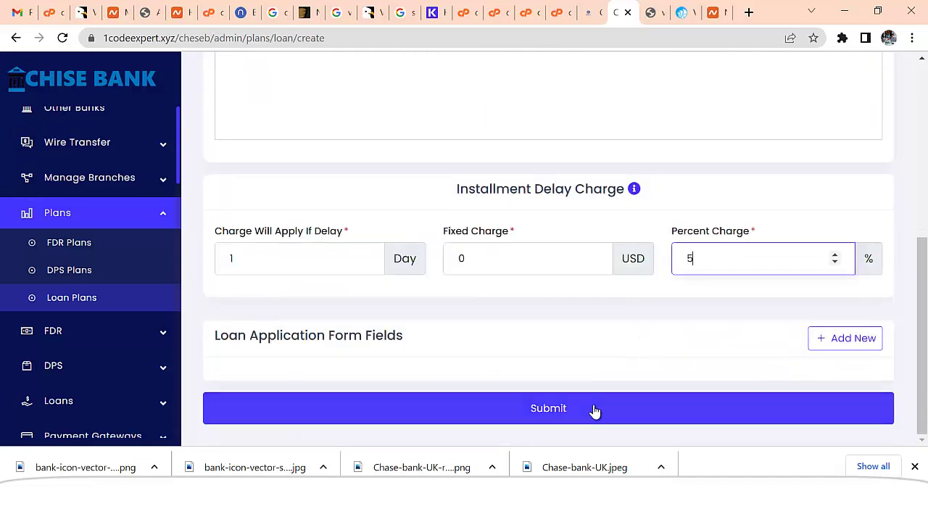
pyautogui.click(595, 411)
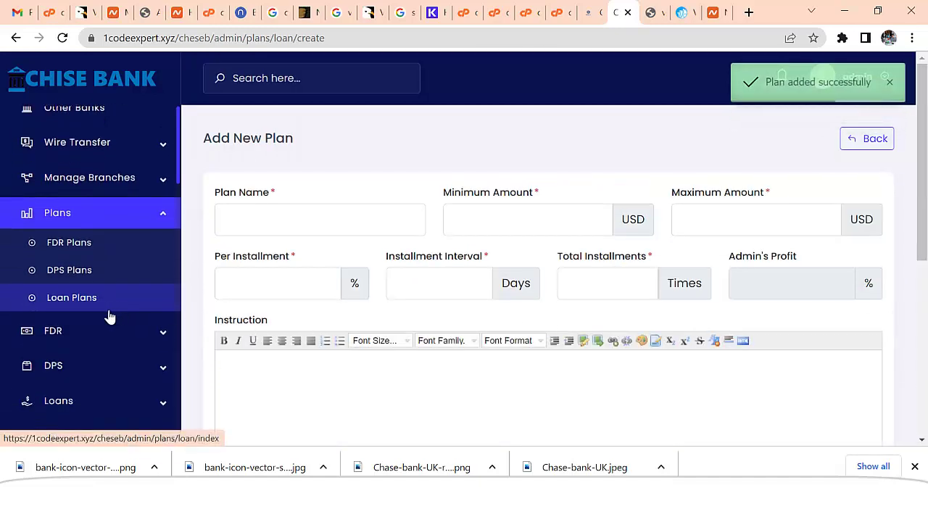
pyautogui.click(105, 304)
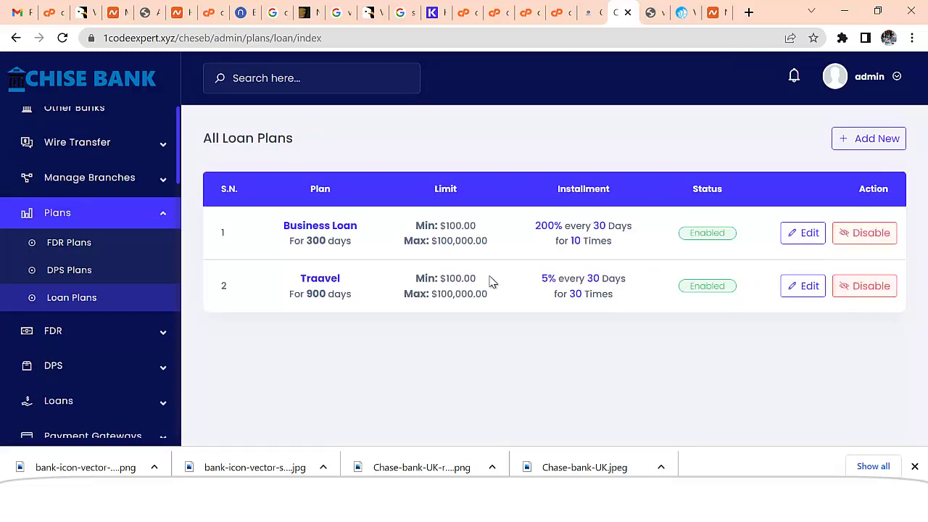
# - Start a new loan plan named Business Investment with a $100–$100,000 range
pyautogui.click(852, 147)
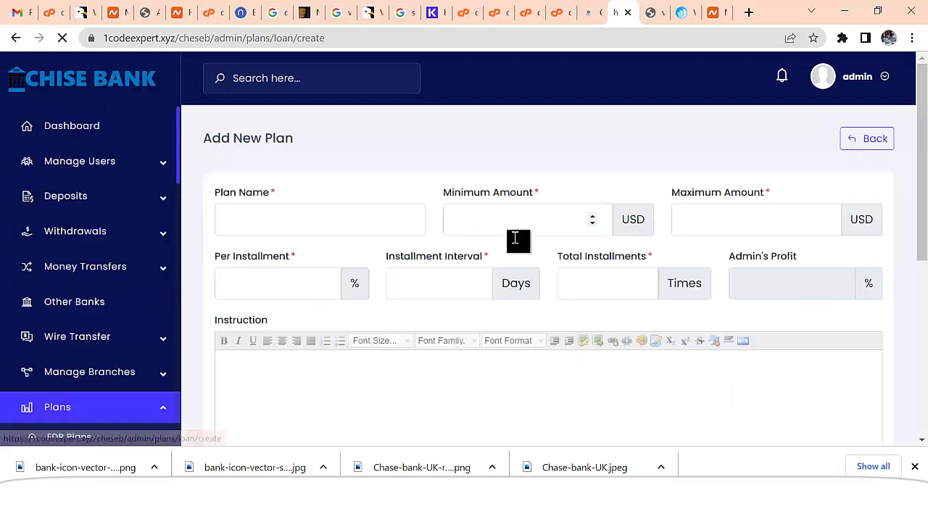
pyautogui.click(315, 225)
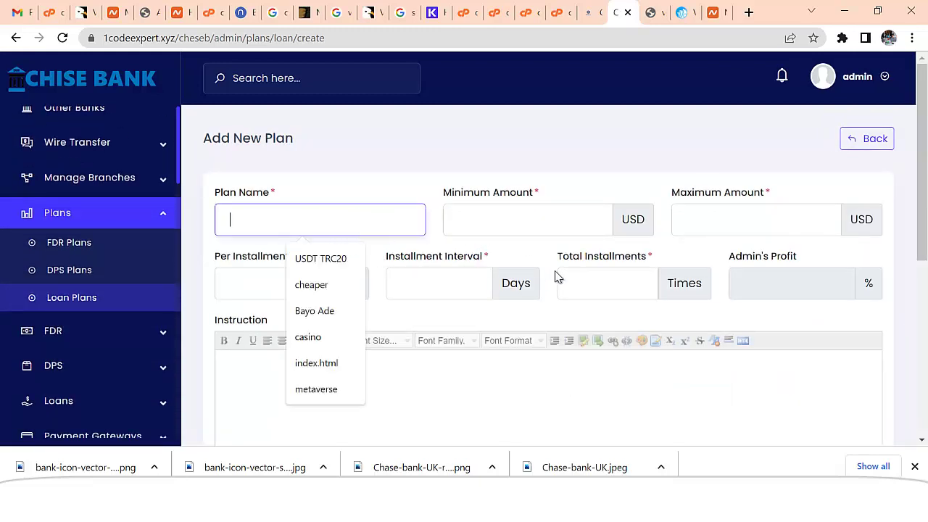
pyautogui.write('Business Investment')
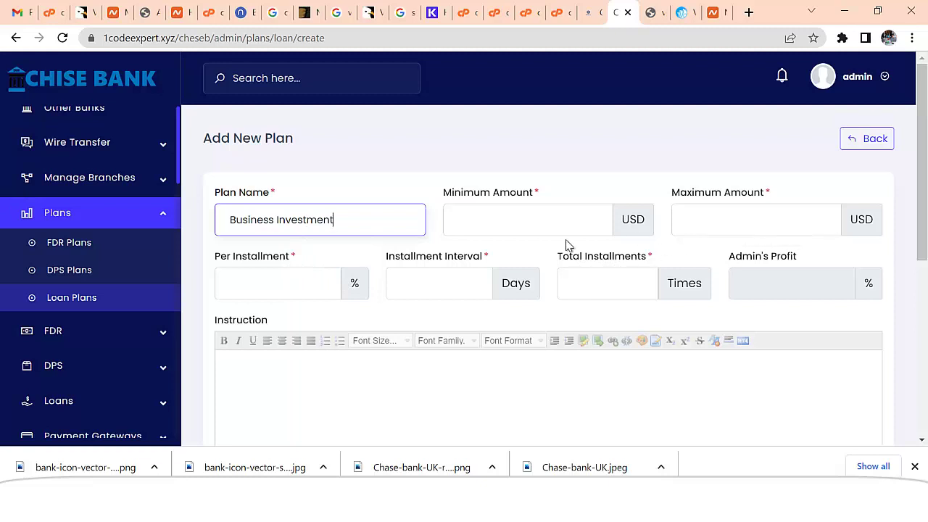
pyautogui.click(488, 227)
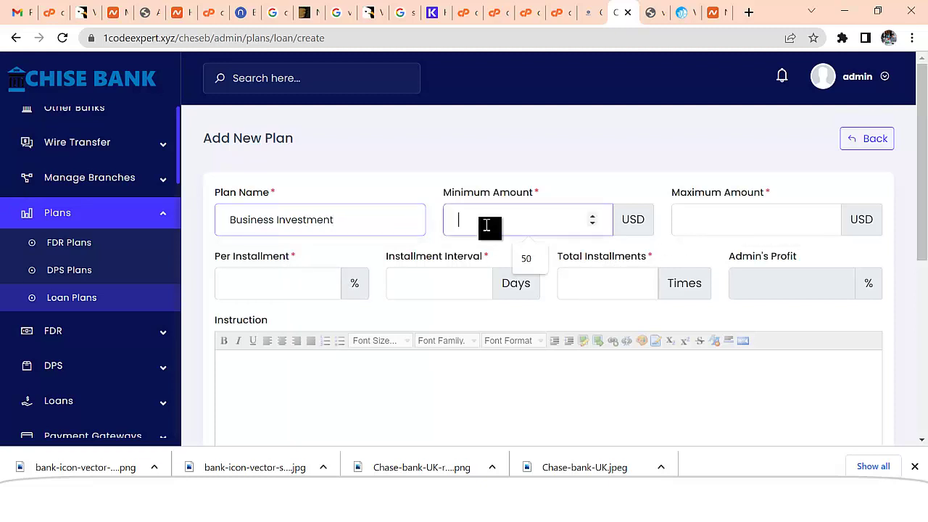
pyautogui.write('100')
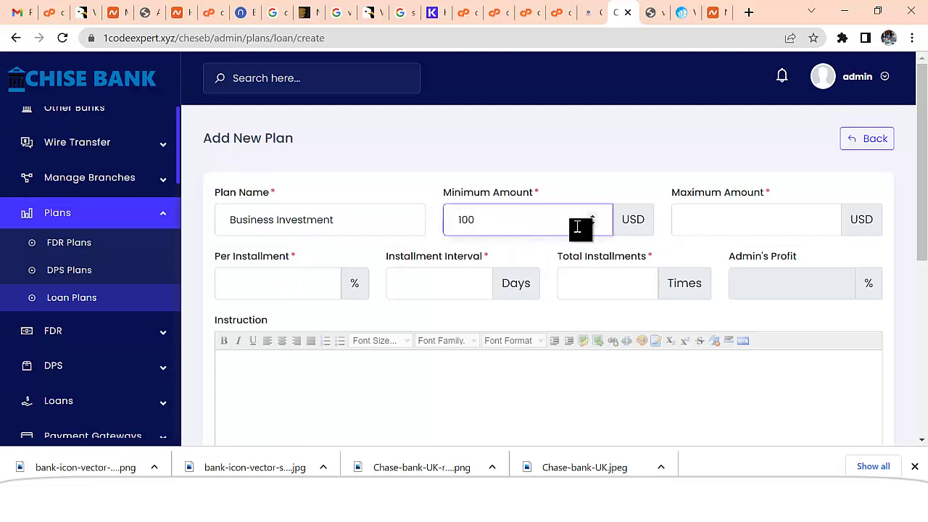
pyautogui.write('100000')
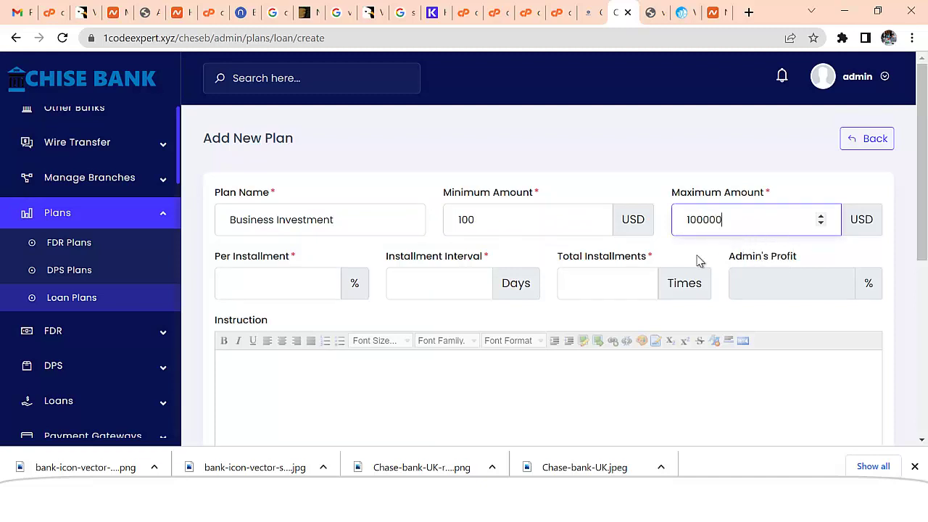
# - Set 500% per installment, every 4 days, over 20 installments
pyautogui.click(298, 284)
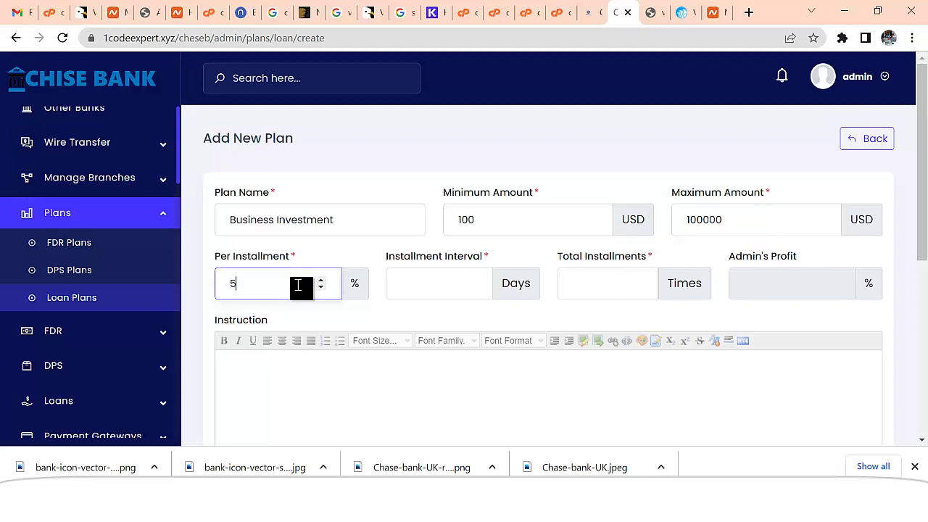
pyautogui.click(438, 294)
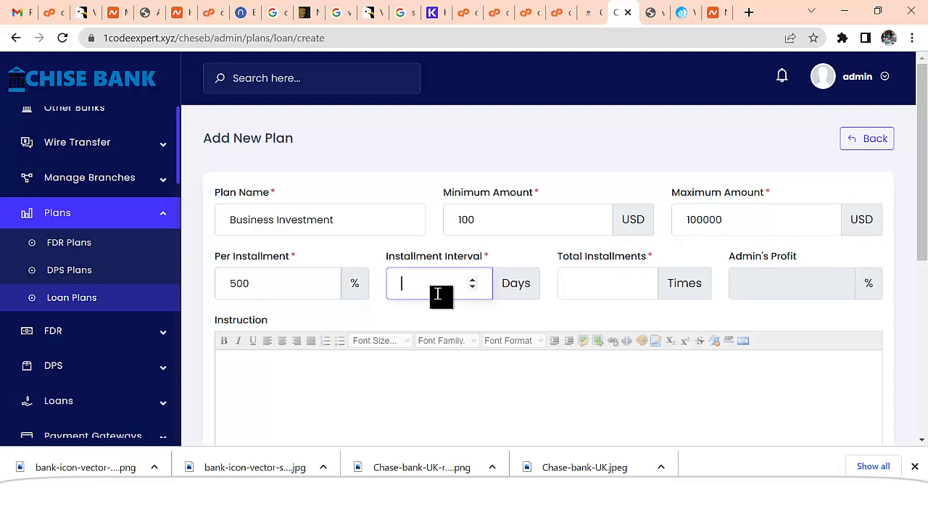
pyautogui.write('4')
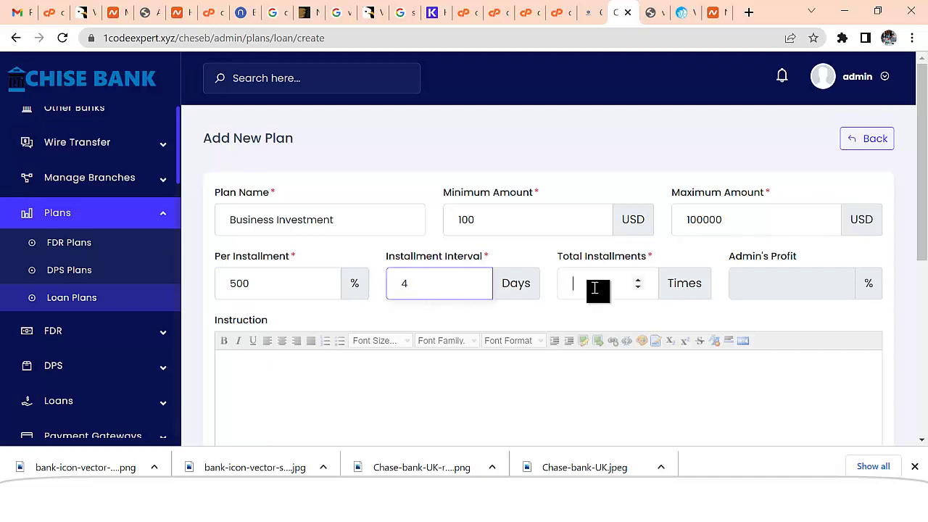
pyautogui.click(597, 286)
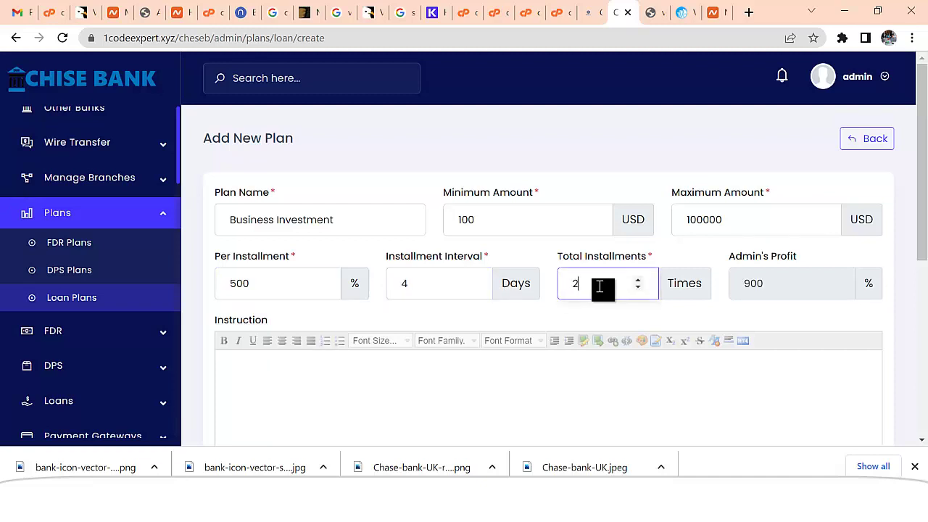
pyautogui.write('20')
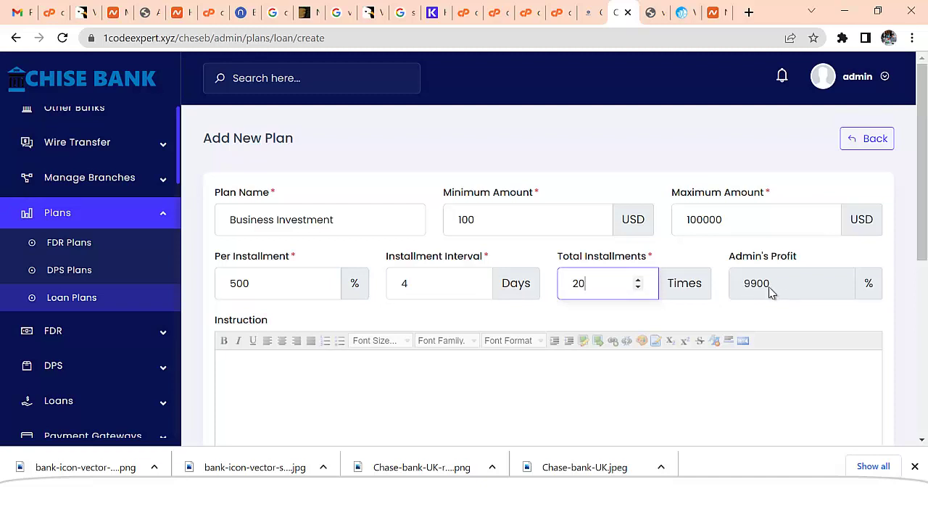
pyautogui.scroll(-5, 680, 315)
# - Add a 1-day, 0 USD plus 5% delay charge, save, and return to Loan Plans
pyautogui.click(292, 253)
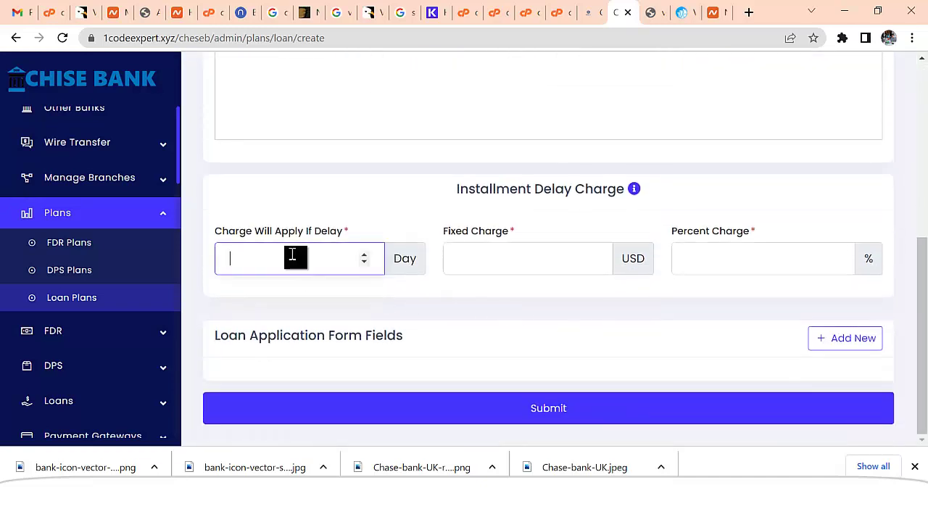
pyautogui.write('1')
pyautogui.click(562, 265)
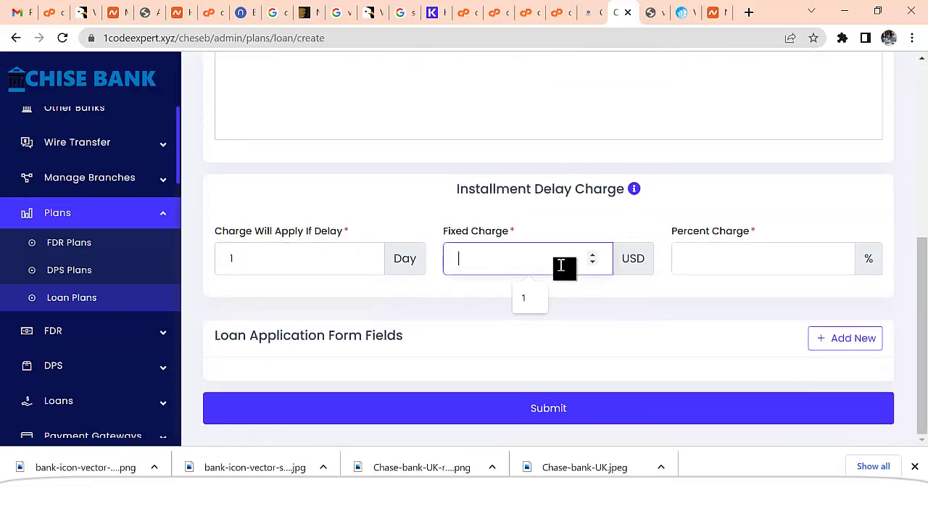
pyautogui.write('0')
pyautogui.click(722, 258)
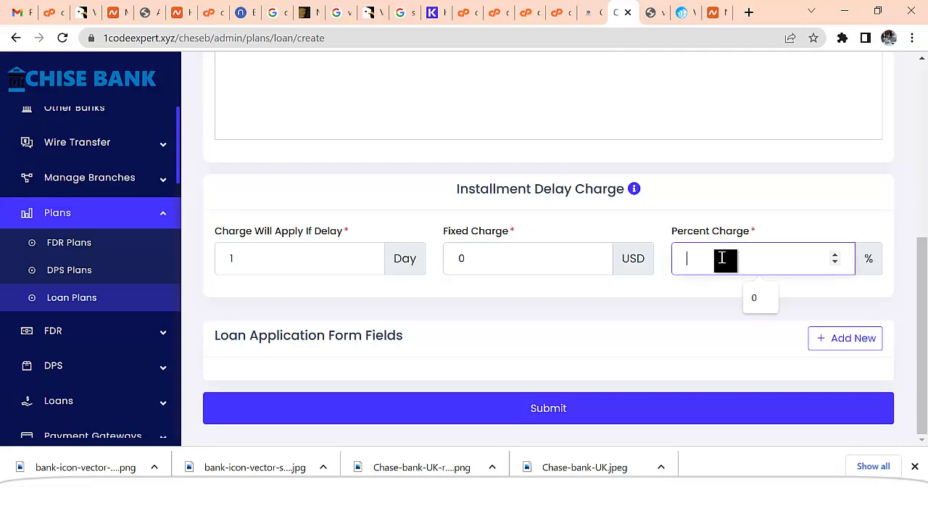
pyautogui.write('5')
pyautogui.click(555, 407)
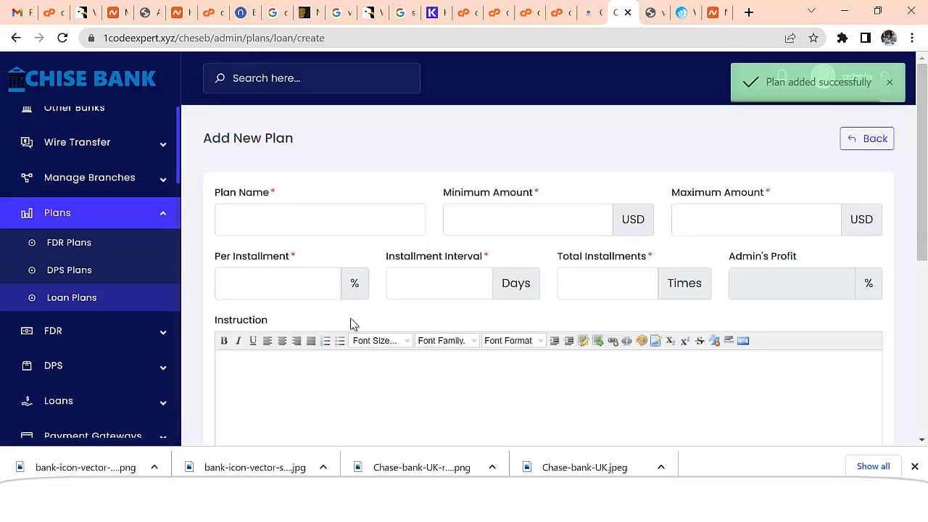
pyautogui.click(79, 300)
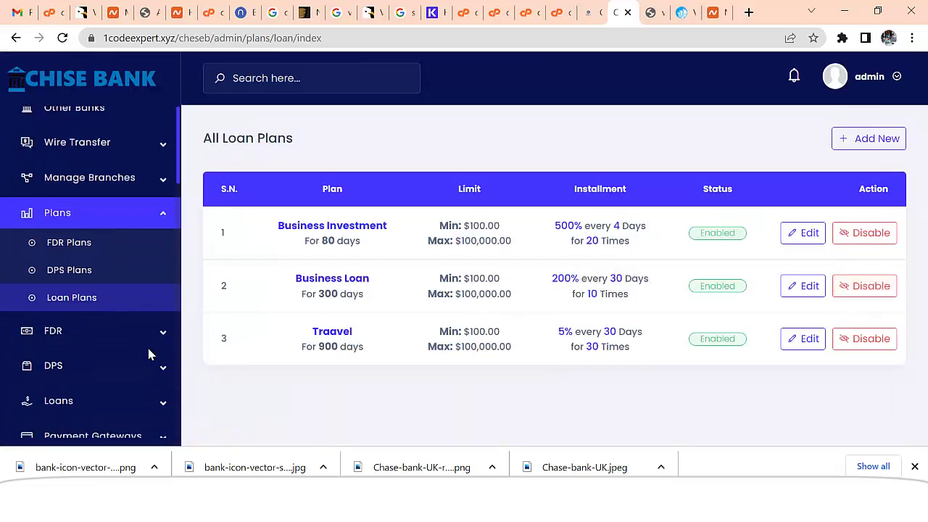
# - Go to the FDR plans list and open a new FDR plan form
pyautogui.click(73, 249)
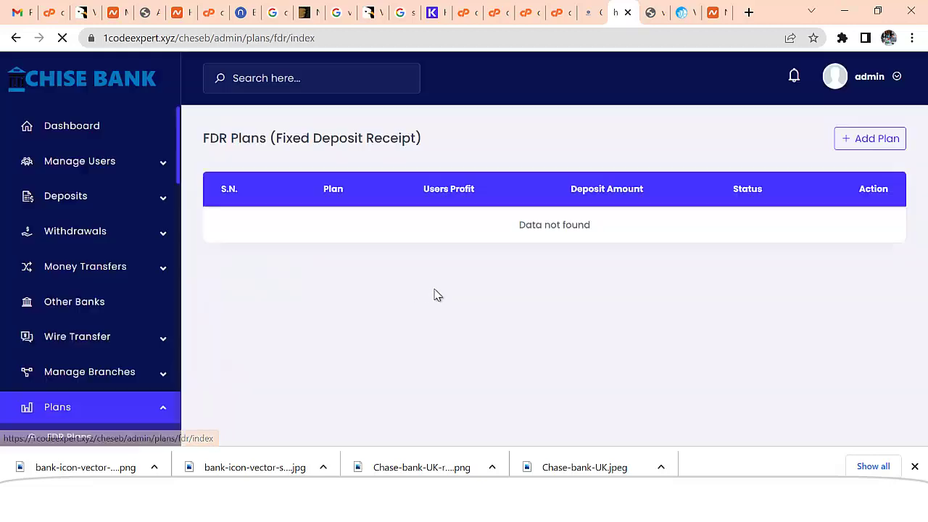
pyautogui.click(876, 138)
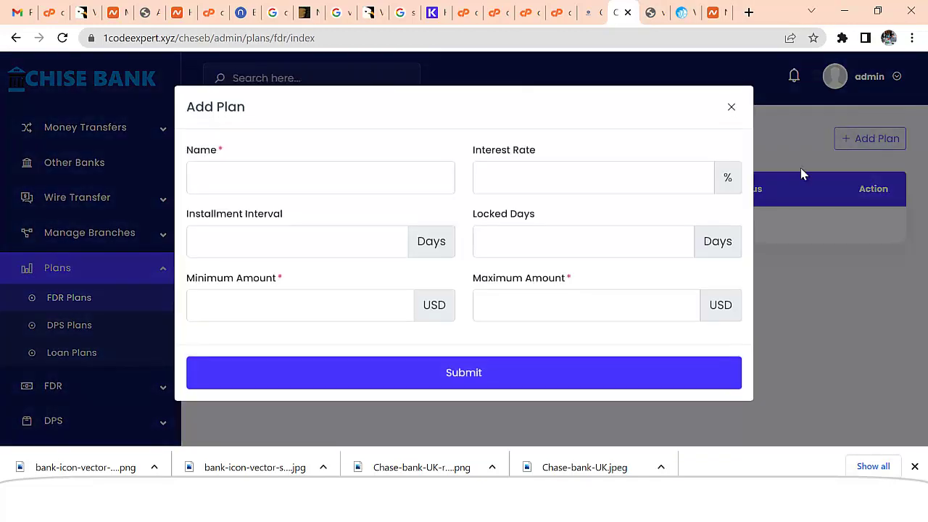
pyautogui.click(732, 114)
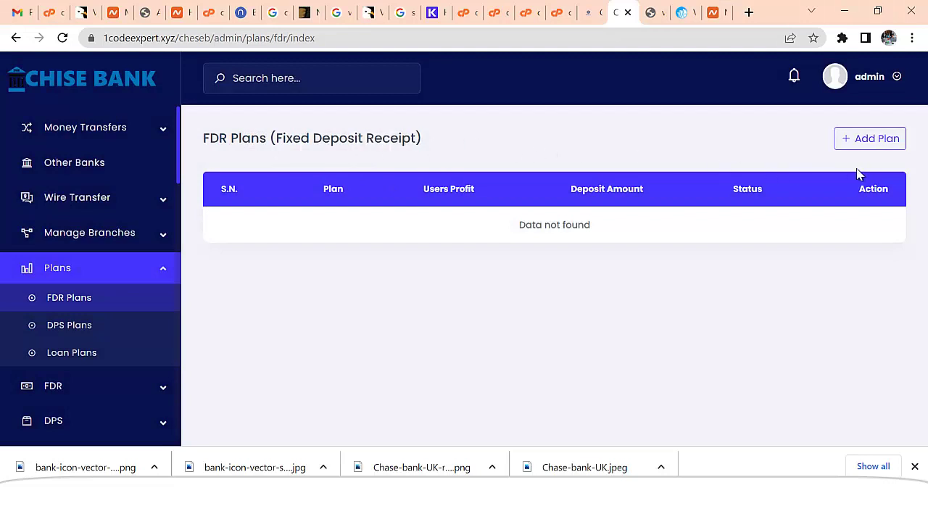
pyautogui.click(885, 138)
# - Fill in the LifeTime Savings plan: 10% every 20 days, 360 locked days, 100 minimum
pyautogui.click(242, 188)
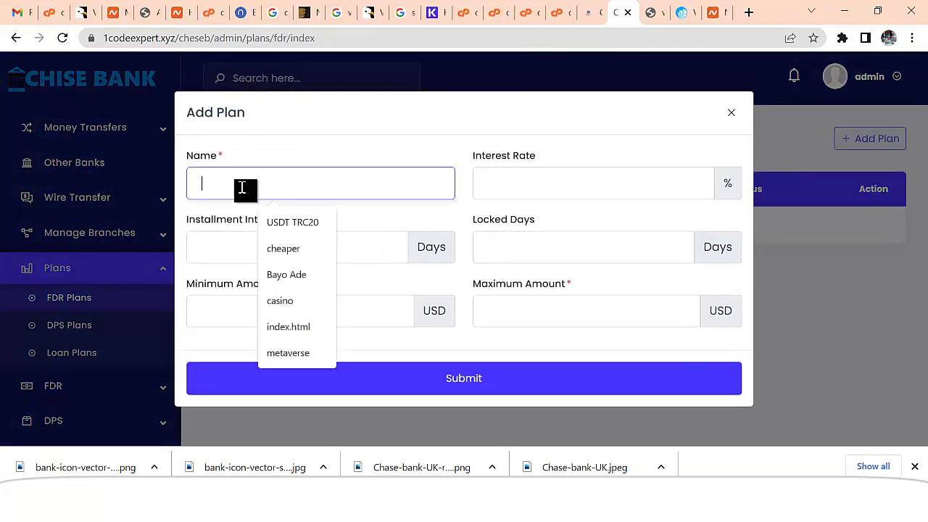
pyautogui.write('L')
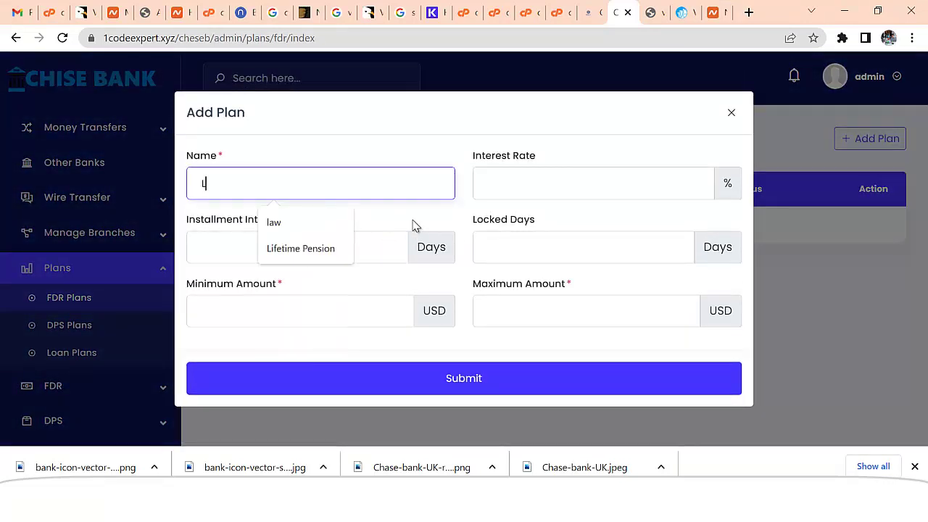
pyautogui.write('ifeTime')
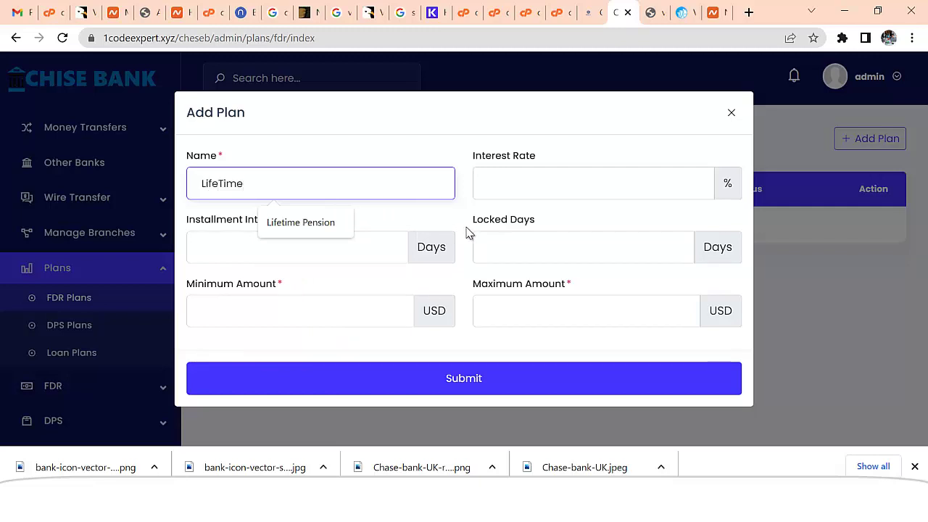
pyautogui.write(' Savings')
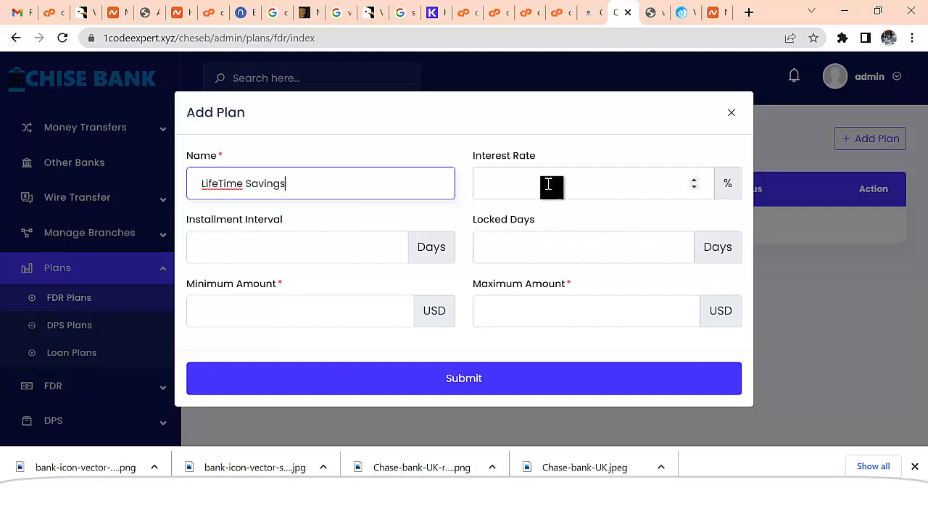
pyautogui.click(549, 184)
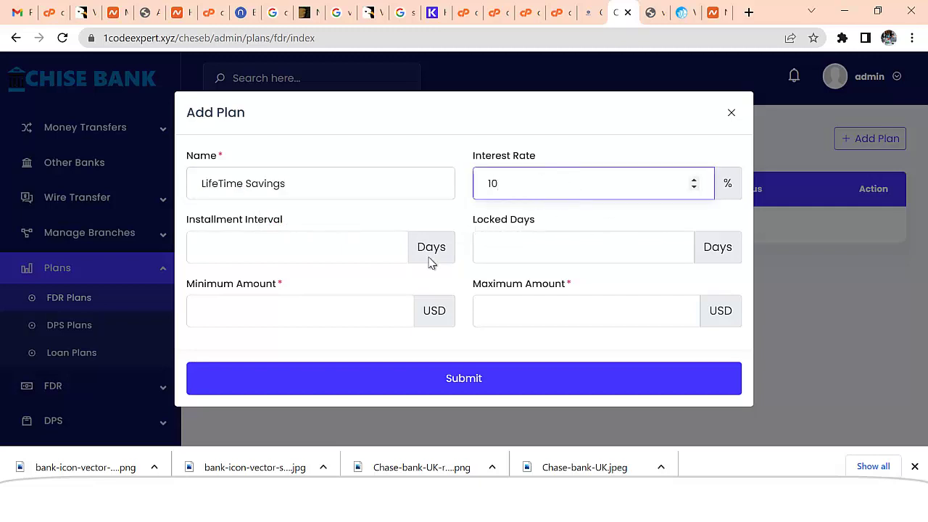
pyautogui.click(297, 260)
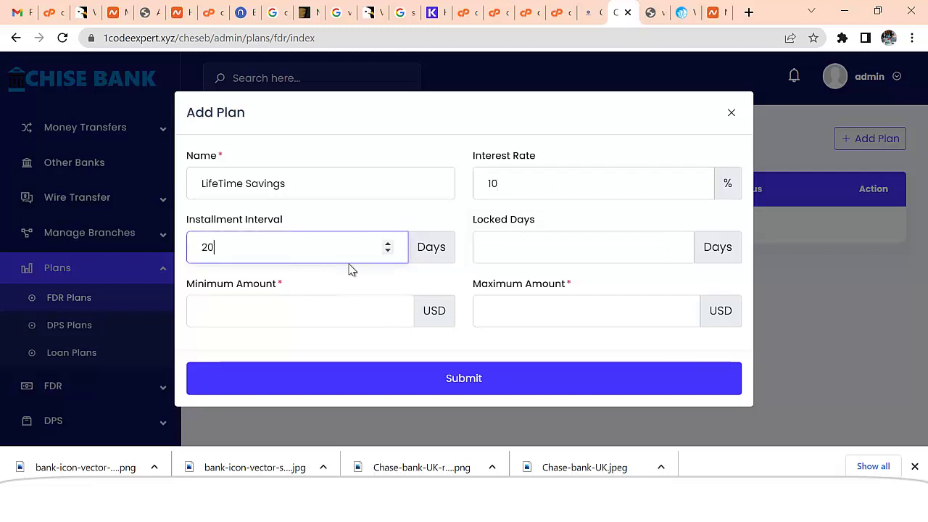
pyautogui.click(567, 251)
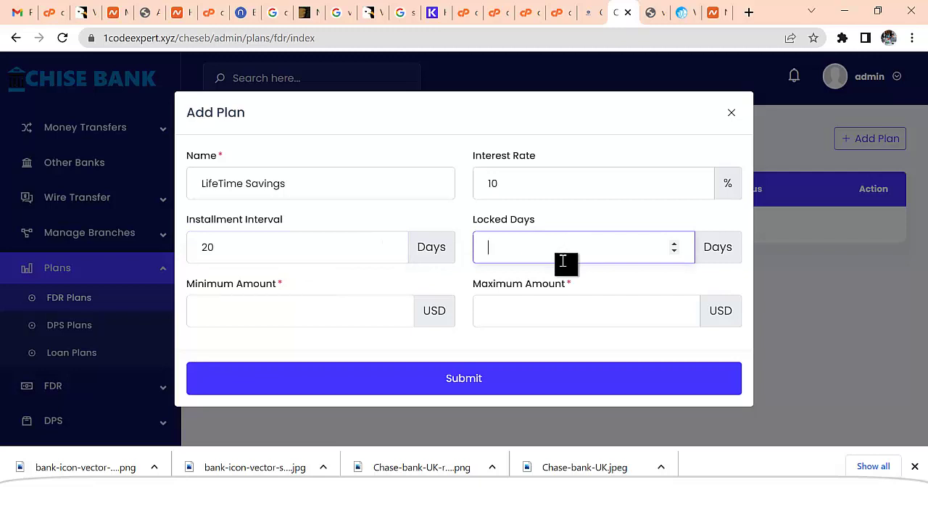
pyautogui.write('360')
pyautogui.click(307, 319)
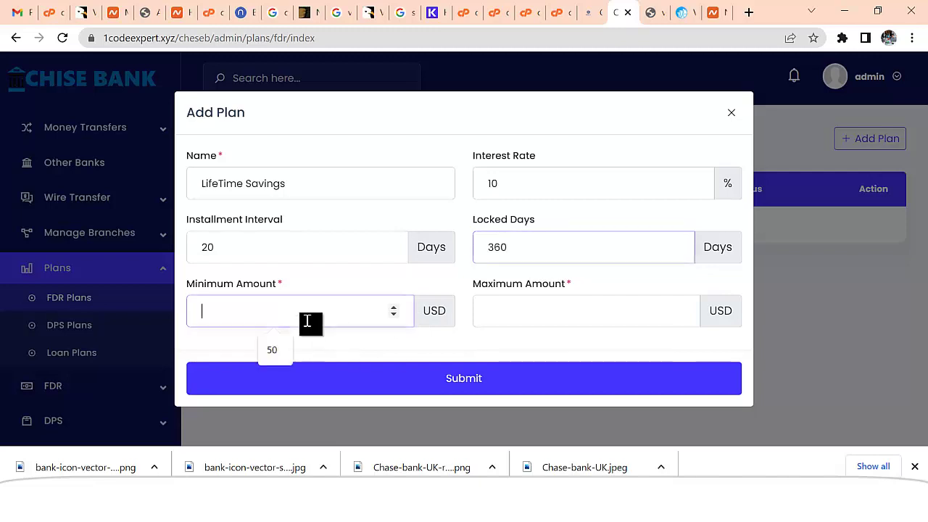
pyautogui.write('100')
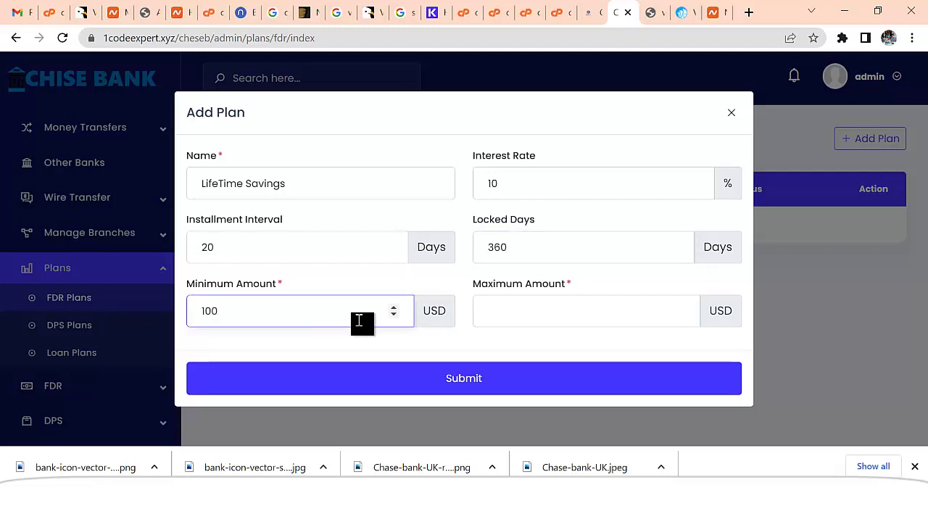
# - Set the maximum amount to 10000 and save the LifeTime Savings plan
pyautogui.click(535, 328)
pyautogui.write('100000')
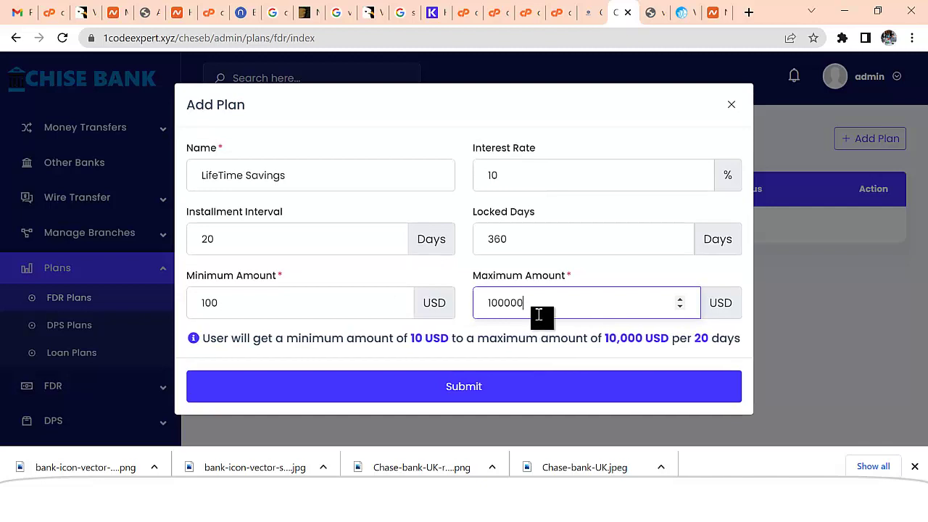
pyautogui.moveTo(539, 315); pyautogui.dragTo(505, 306)
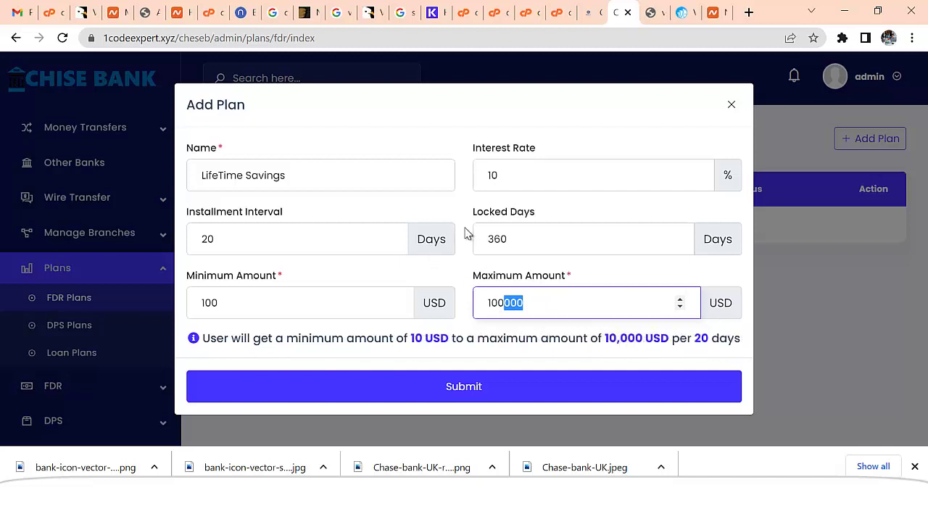
pyautogui.click(518, 307)
pyautogui.click(493, 398)
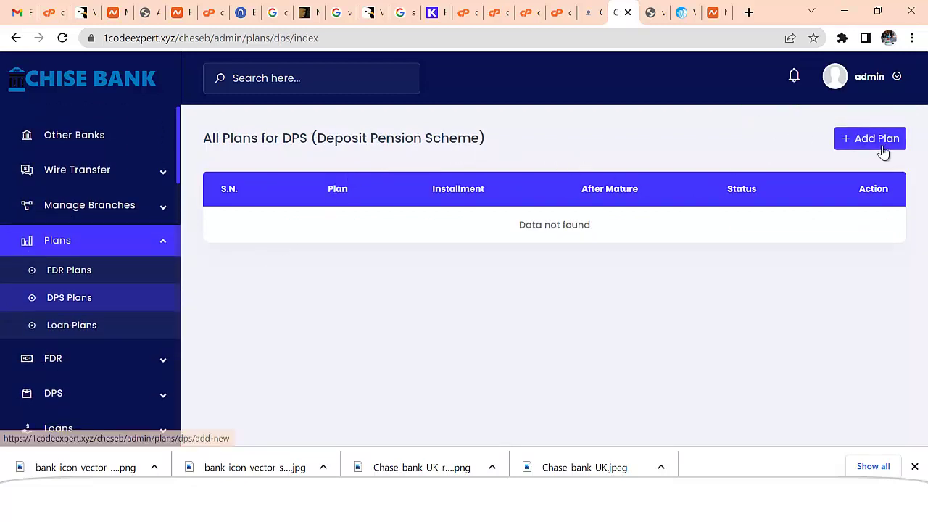
# - Start a Pension Advance DPS plan: 20-day interval, 20 installments of 100, 5% interest
pyautogui.click(882, 145)
pyautogui.click(288, 221)
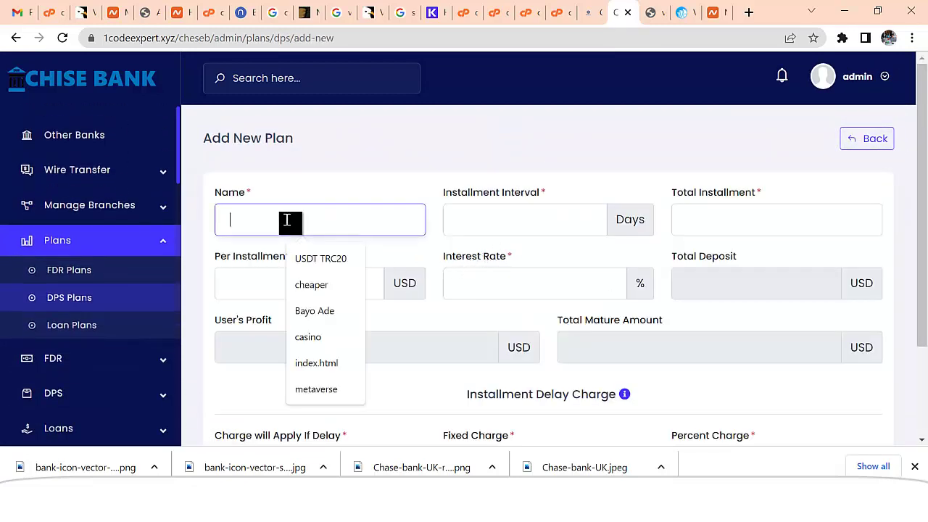
pyautogui.write('Pension Advance')
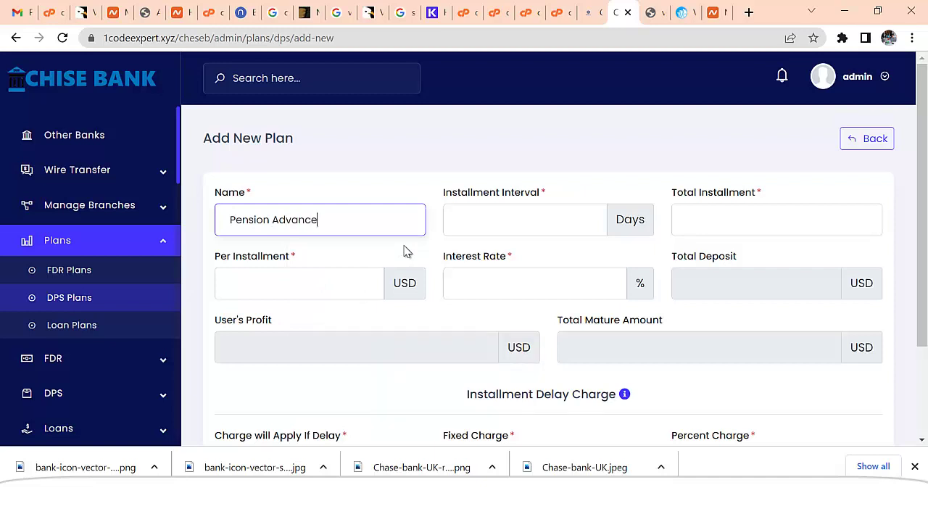
pyautogui.click(526, 219)
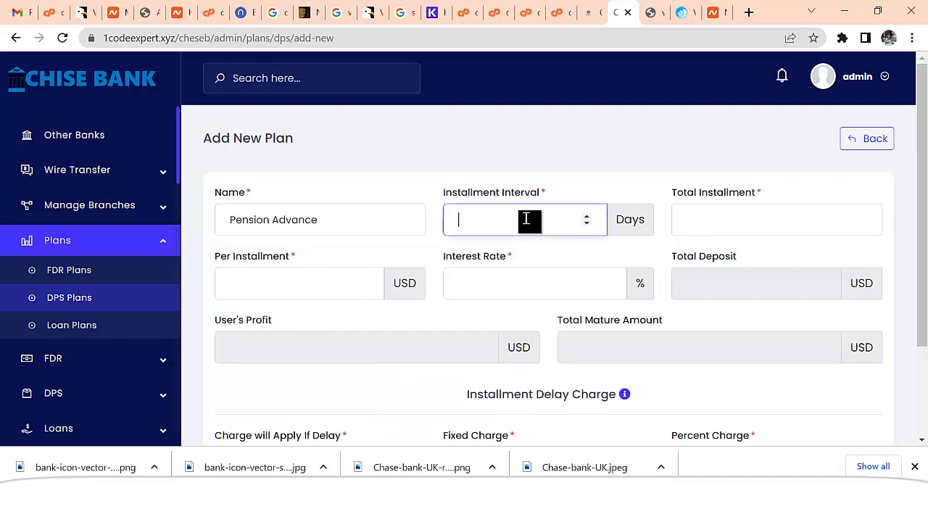
pyautogui.write('20')
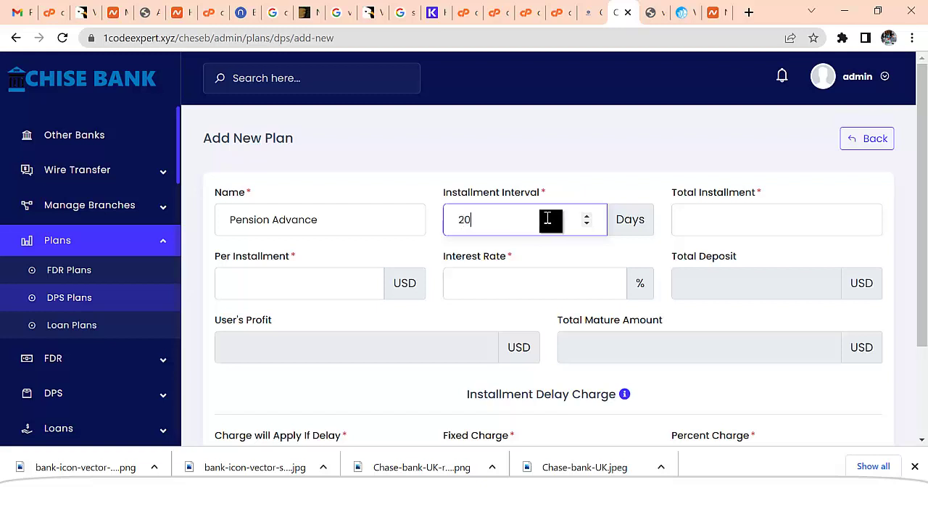
pyautogui.click(718, 230)
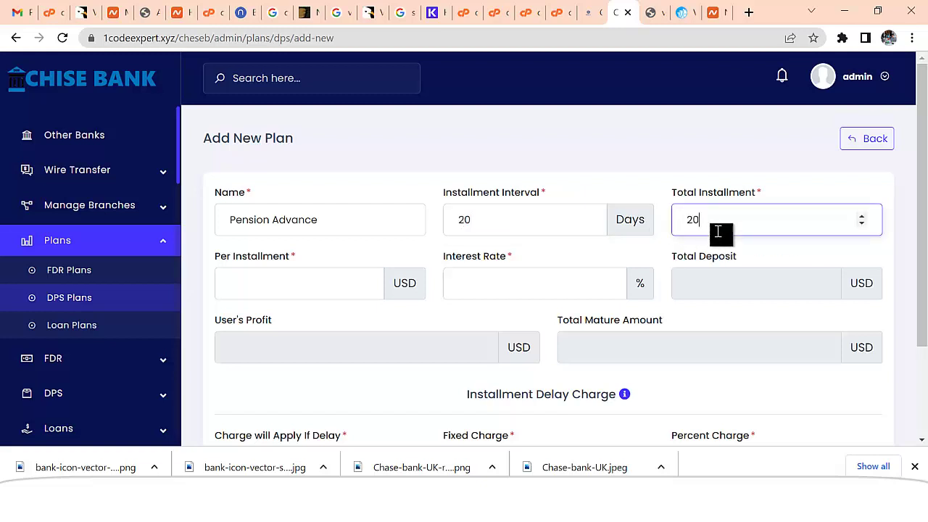
pyautogui.click(308, 285)
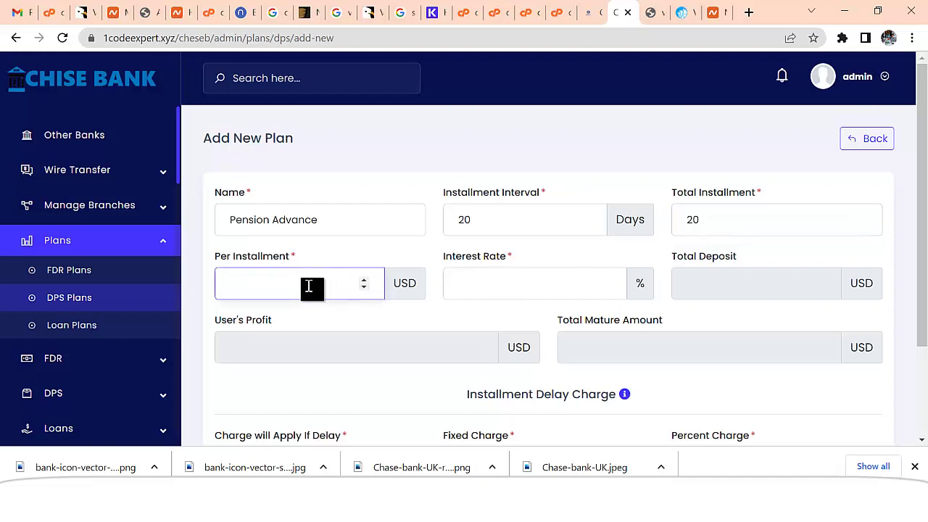
pyautogui.write('100')
pyautogui.click(496, 290)
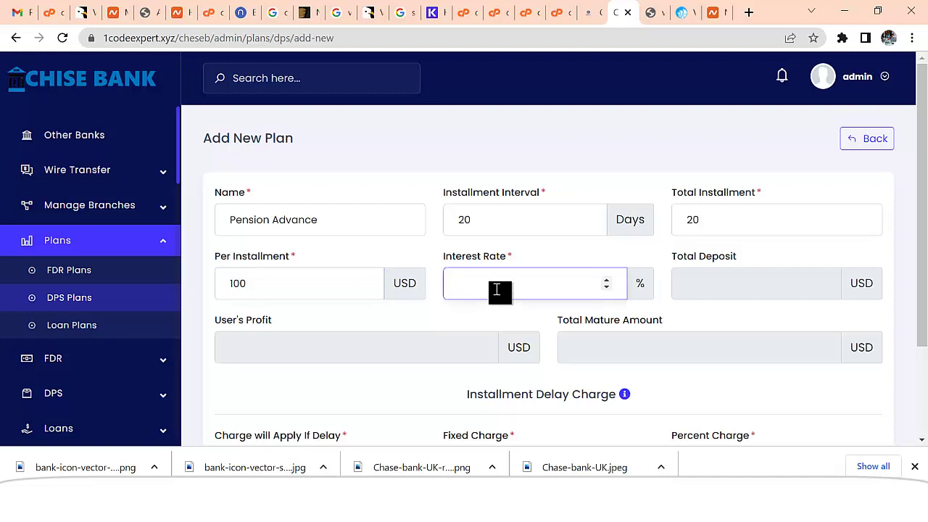
pyautogui.write('5')
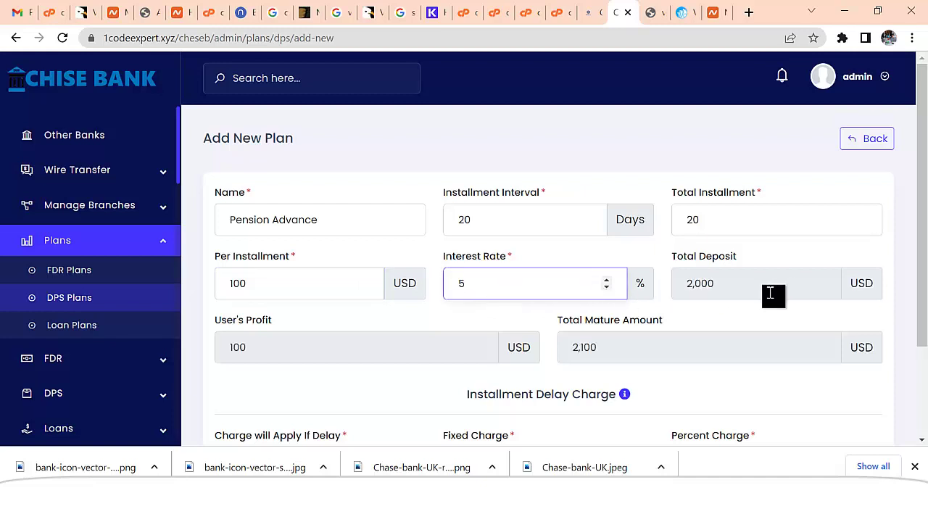
# - Set late charges to 1 day, 0 fixed and 5 percent, then save the plan
pyautogui.scroll(-1, 771, 293)
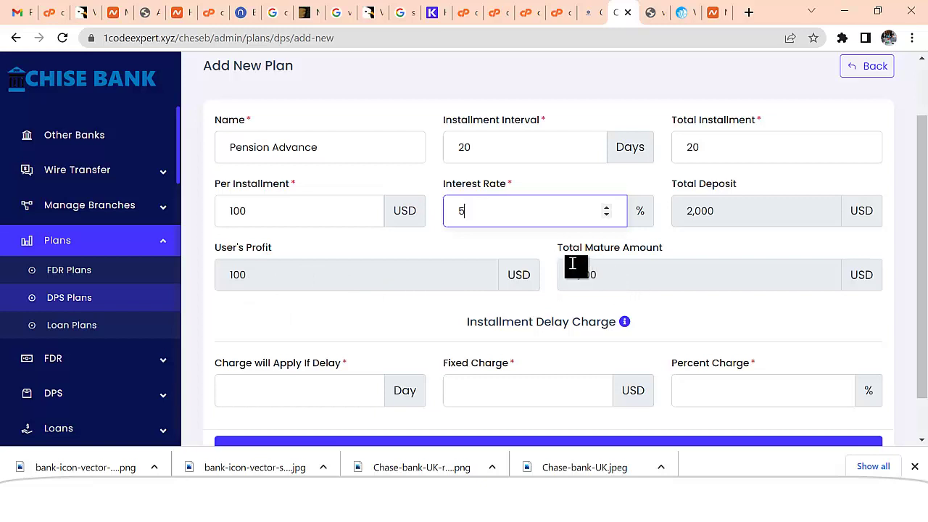
pyautogui.scroll(-1, 653, 261)
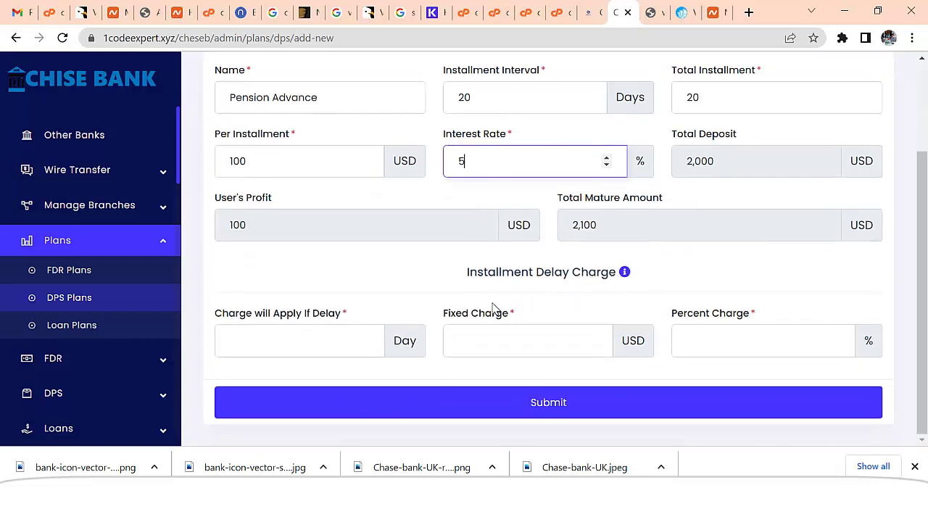
pyautogui.click(327, 346)
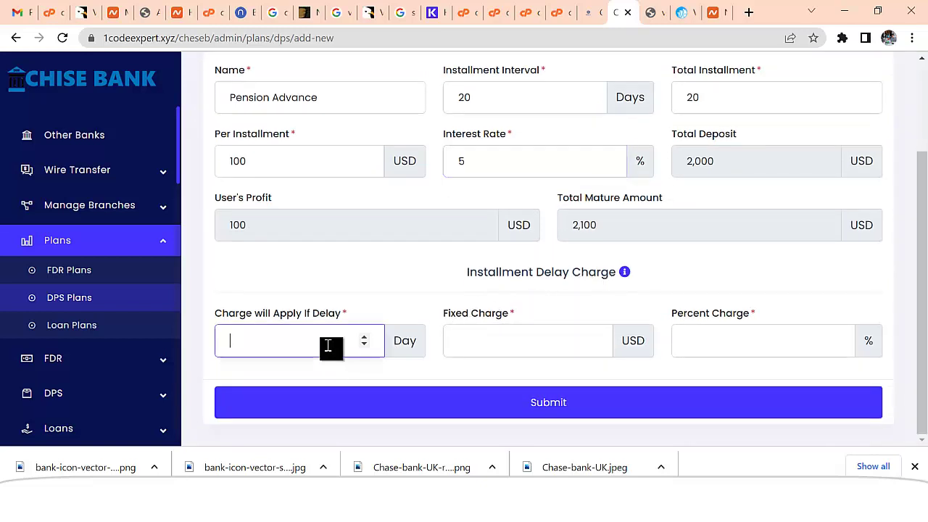
pyautogui.write('1')
pyautogui.click(510, 336)
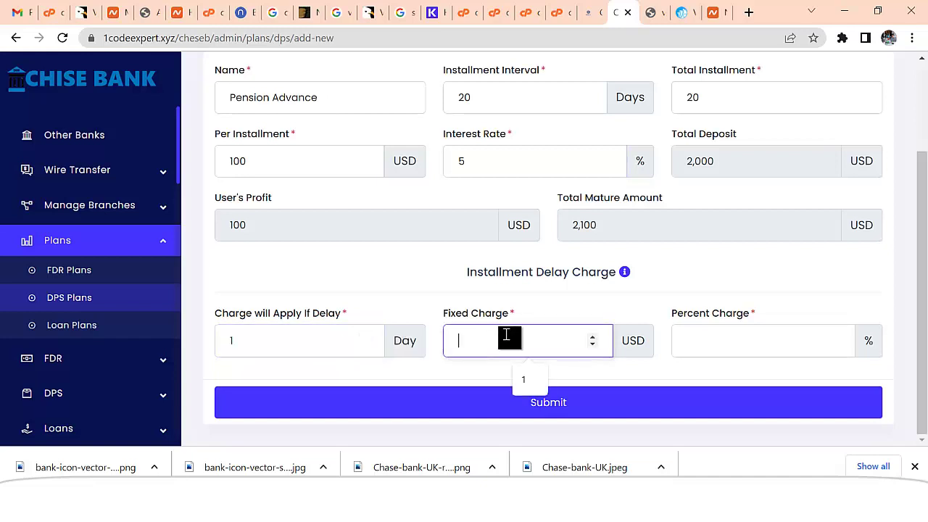
pyautogui.write('0')
pyautogui.click(711, 335)
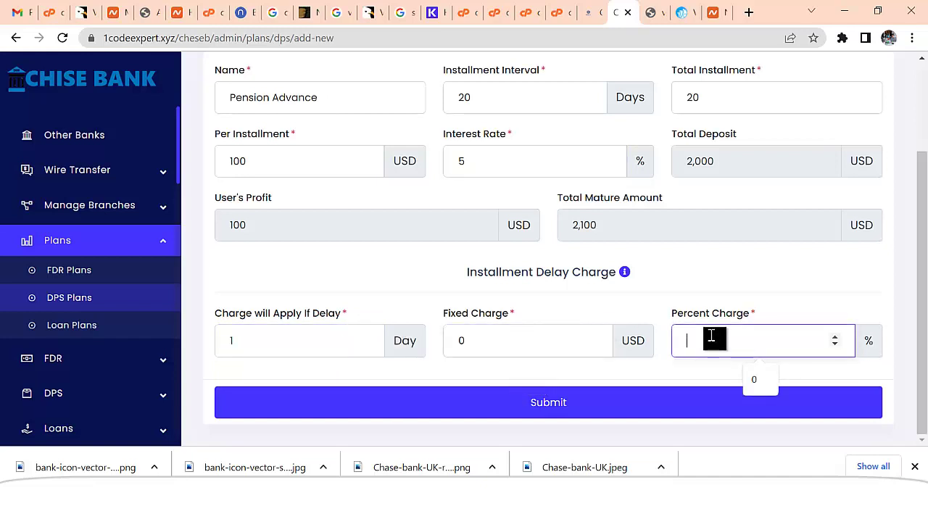
pyautogui.write('5')
pyautogui.click(578, 403)
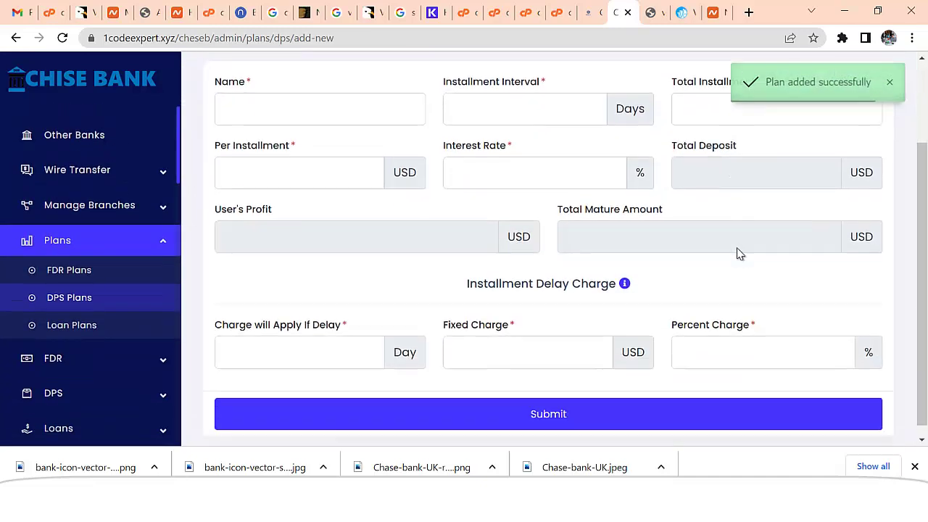
# - Look through the Support Ticket and Withdrawals menus, then return to the Dashboard
pyautogui.scroll(1, 653, 290)
pyautogui.scroll(-4, 87, 395)
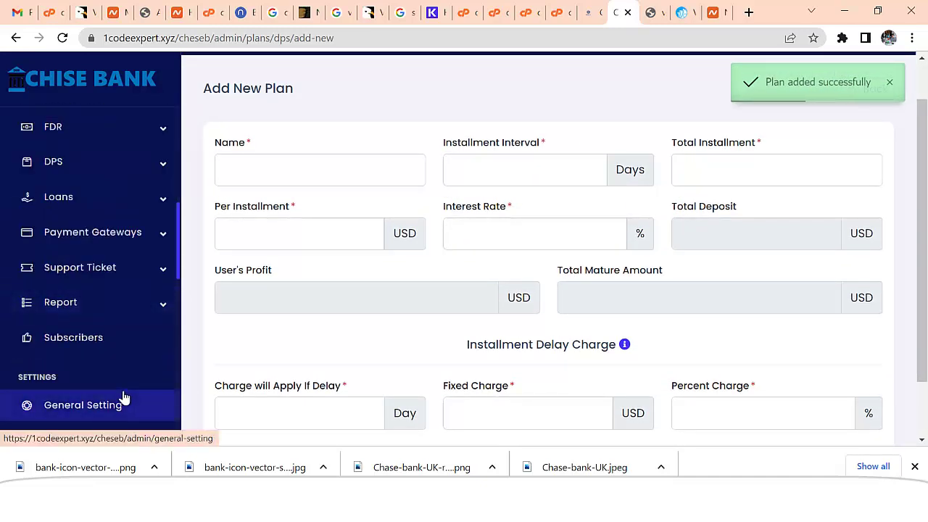
pyautogui.click(117, 273)
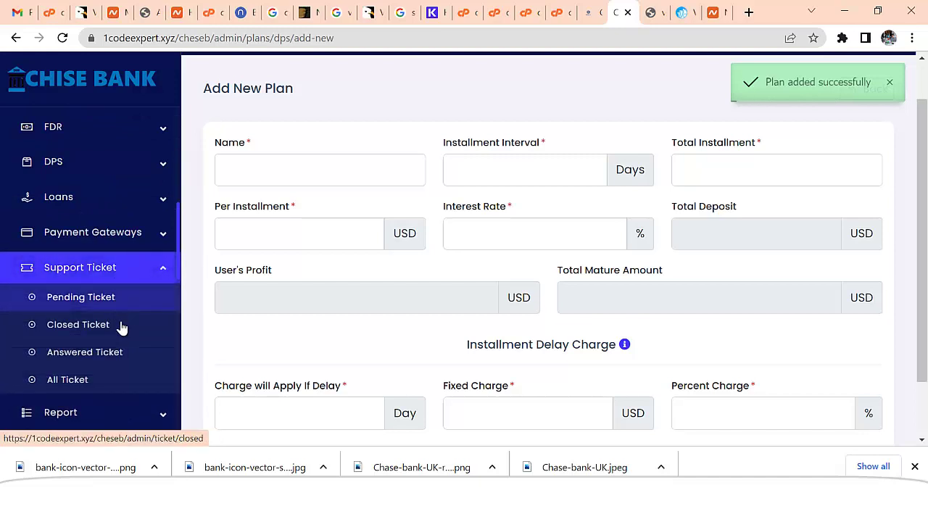
pyautogui.scroll(-5, 137, 387)
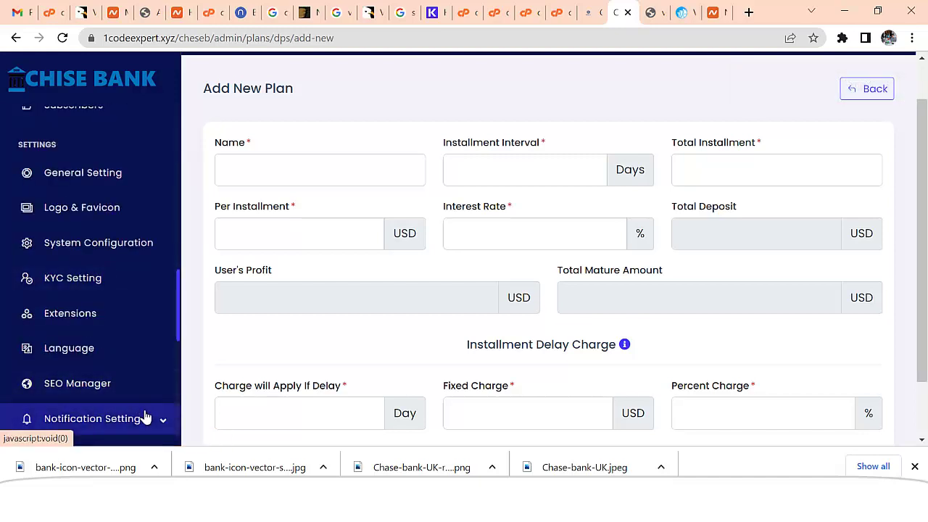
pyautogui.scroll(-4, 145, 419)
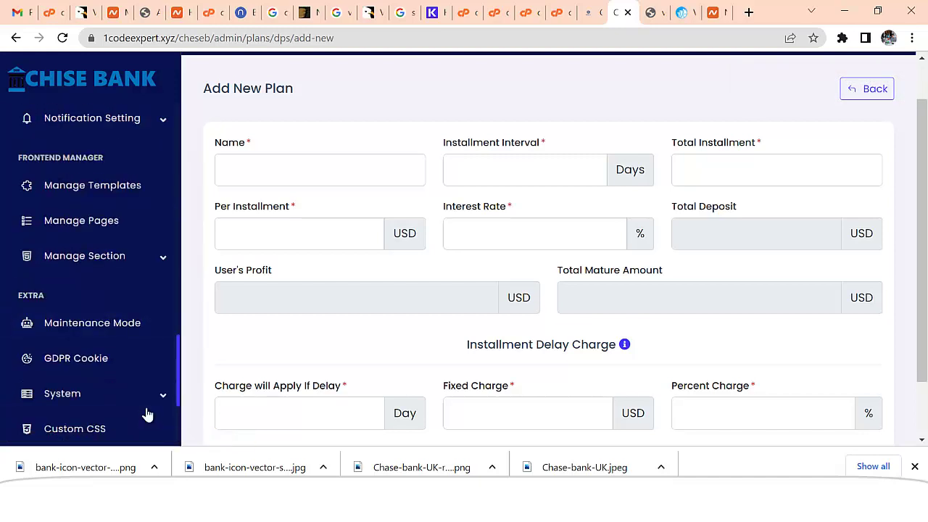
pyautogui.scroll(10, 137, 348)
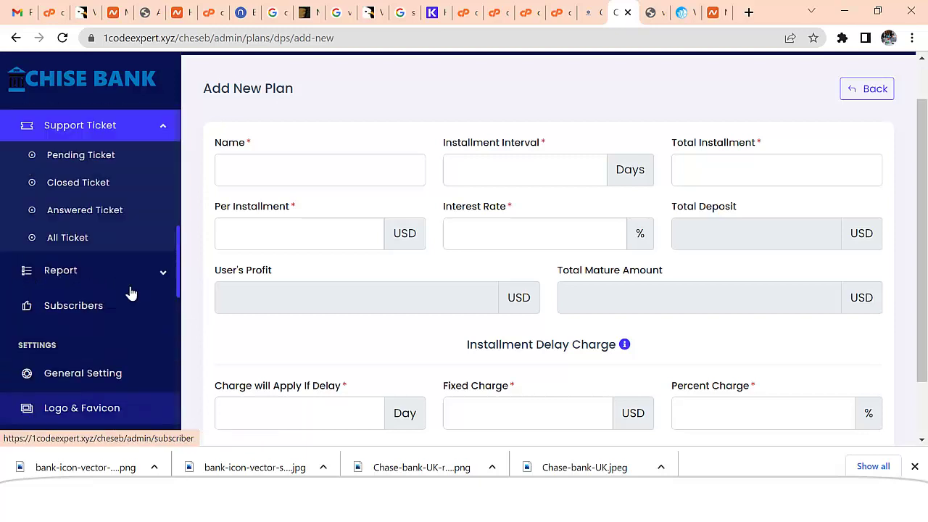
pyautogui.click(101, 143)
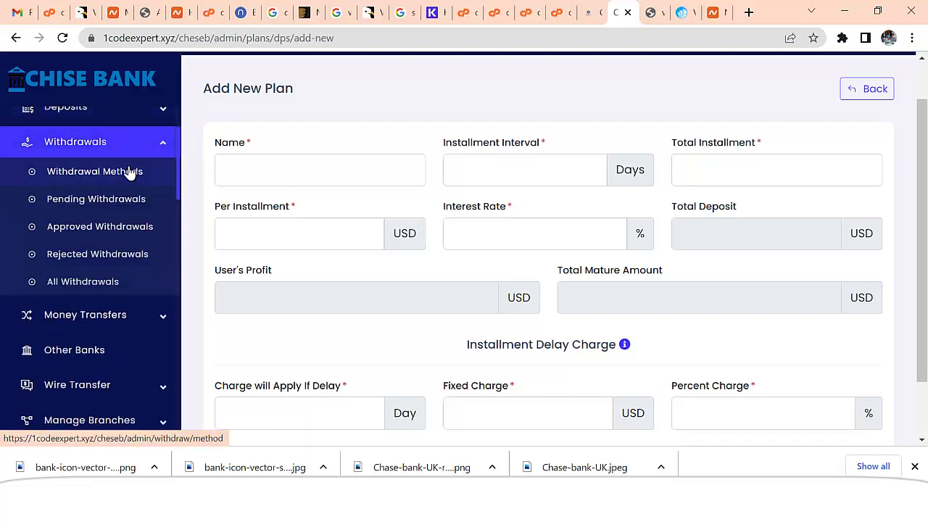
pyautogui.scroll(3, 100, 156)
pyautogui.click(113, 140)
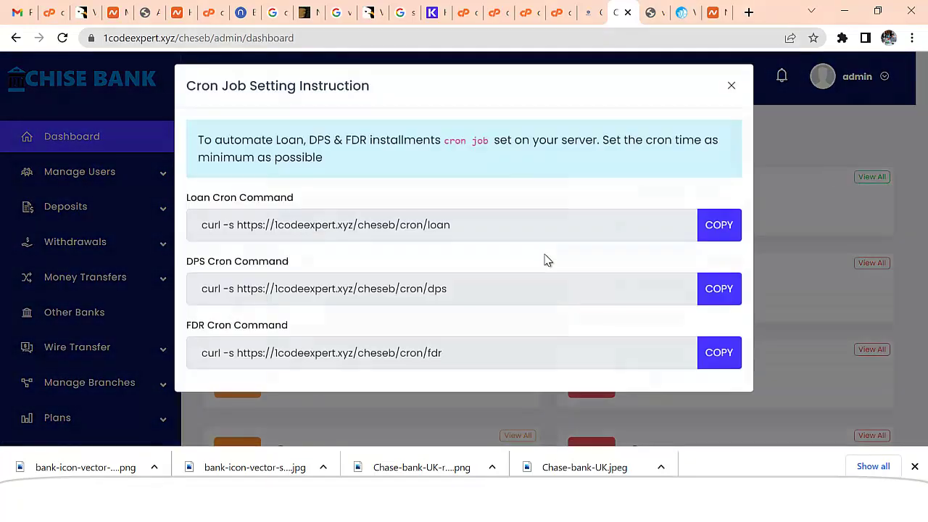
# - Dismiss the cron job instructions and select the site's base web address
pyautogui.click(731, 97)
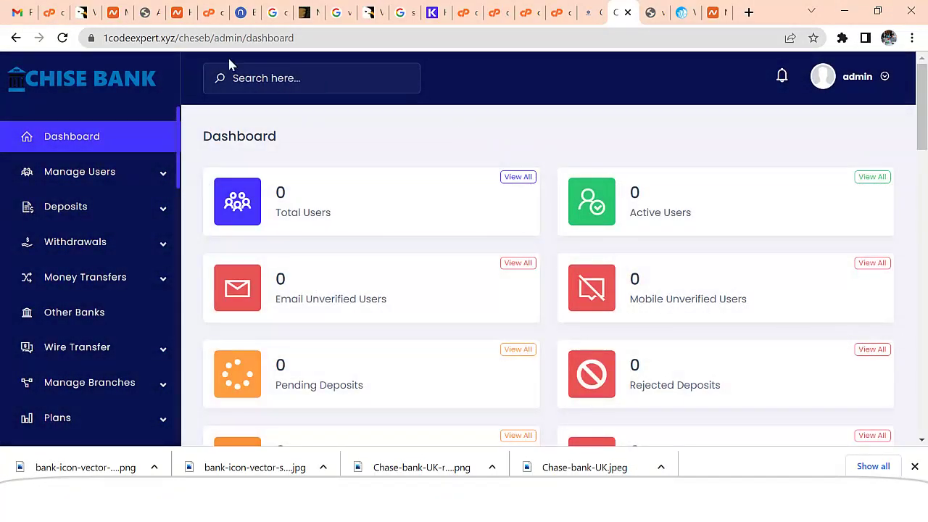
pyautogui.moveTo(221, 38); pyautogui.dragTo(60, 83)
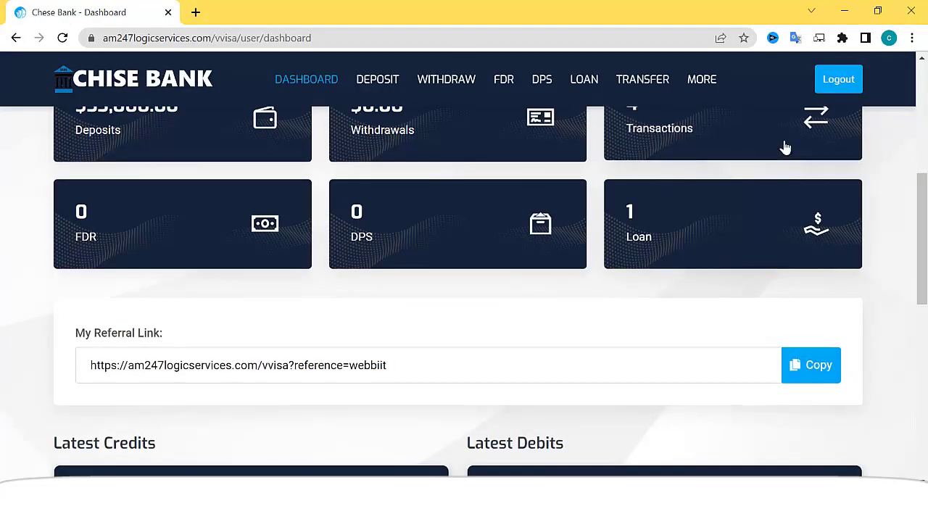
pyautogui.scroll(5, 784, 145)
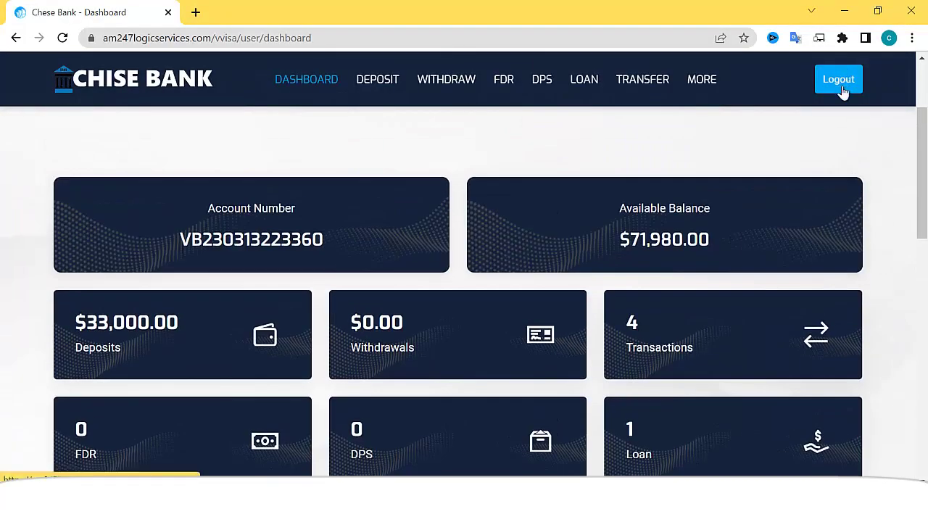
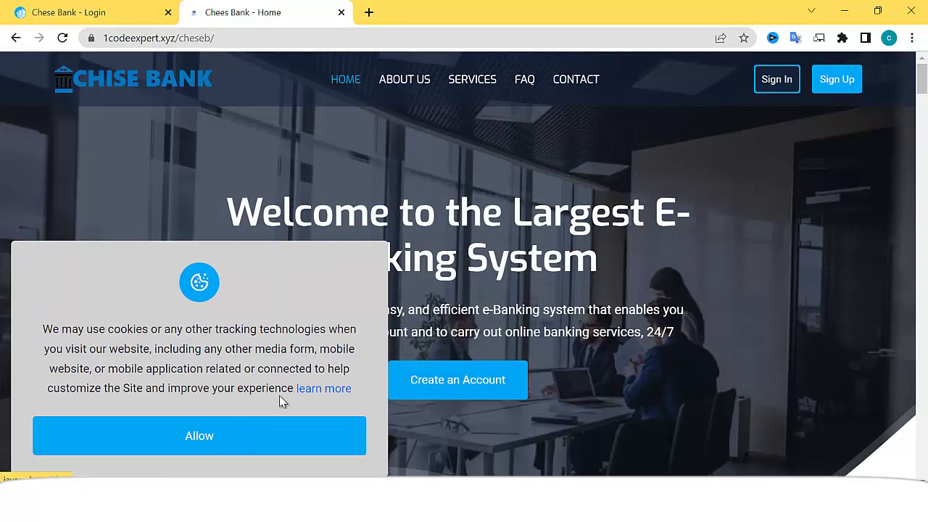
# - Accept the cookie notice and scroll through the home page's services section
pyautogui.click(281, 401)
pyautogui.scroll(-5, 304, 319)
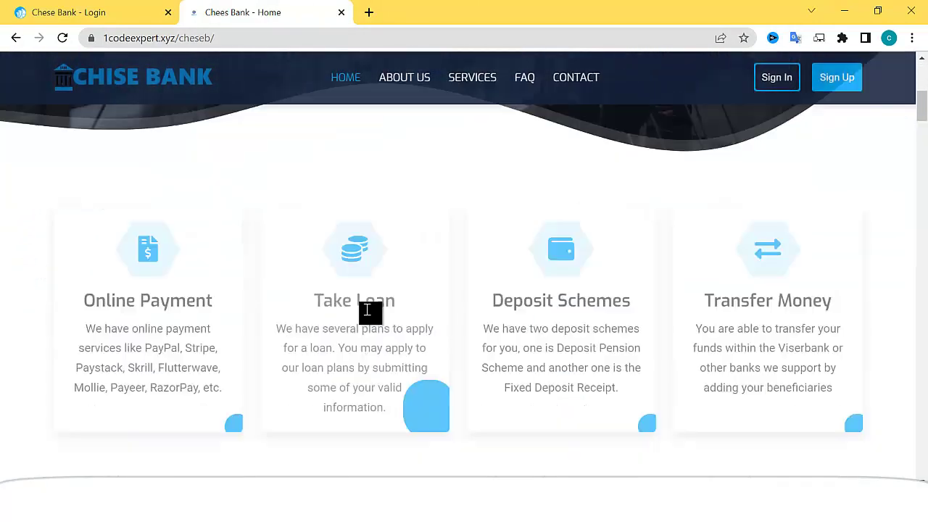
pyautogui.scroll(-8, 369, 312)
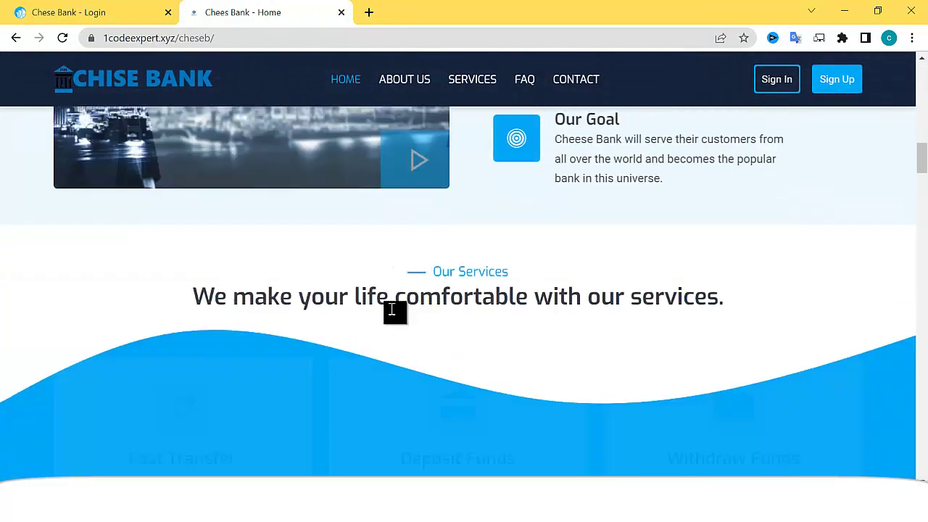
pyautogui.scroll(-15, 393, 310)
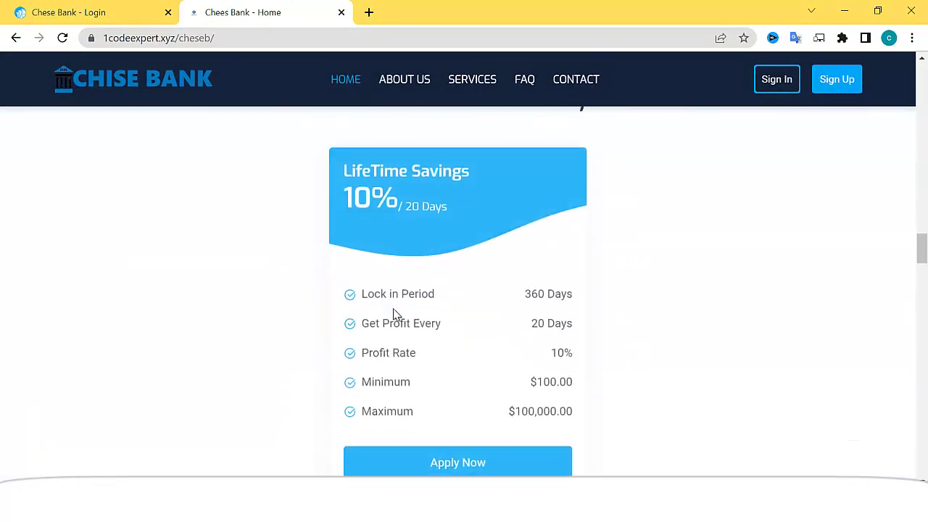
pyautogui.scroll(-1, 406, 305)
pyautogui.scroll(1, 420, 276)
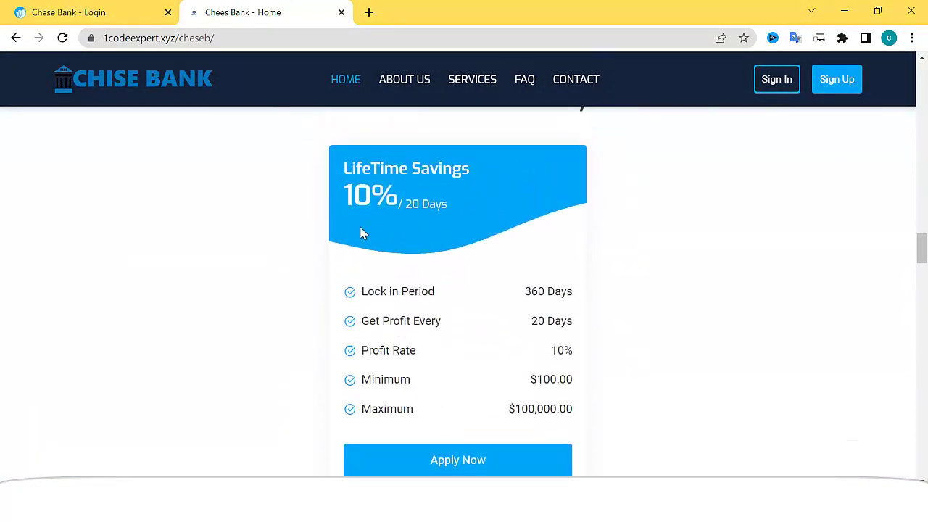
pyautogui.scroll(-2, 193, 197)
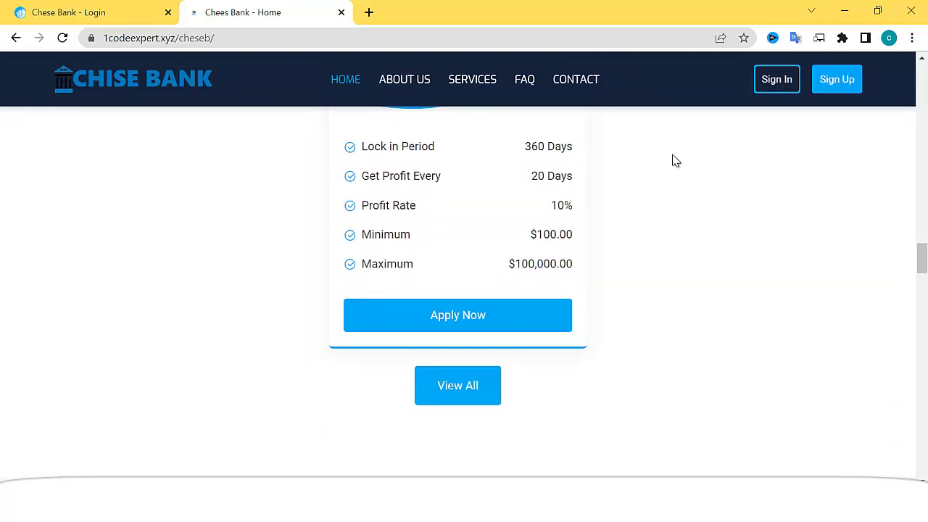
pyautogui.scroll(-7, 692, 218)
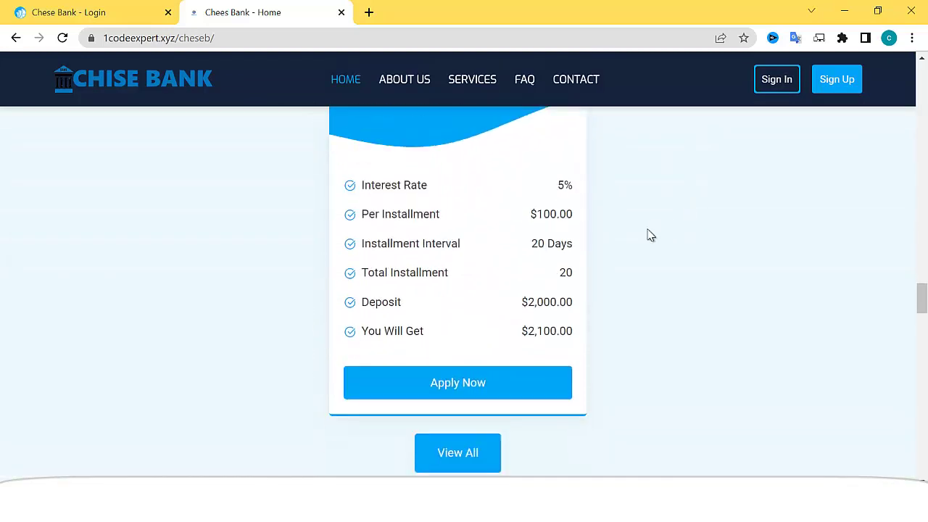
# - Browse the savings schemes down to the Business Investment, Business Loan and Traavel loan plans
pyautogui.scroll(2, 503, 259)
pyautogui.scroll(-9, 433, 258)
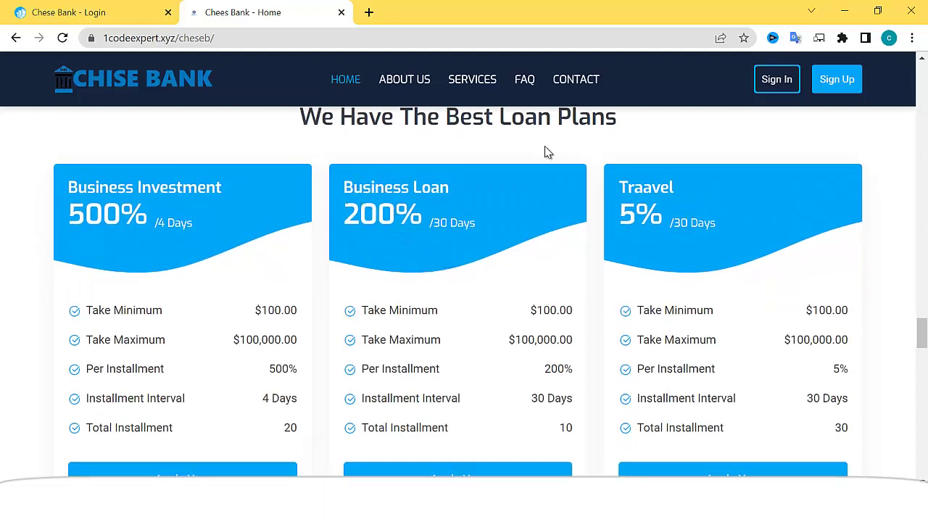
pyautogui.scroll(-2, 545, 189)
pyautogui.scroll(1, 268, 296)
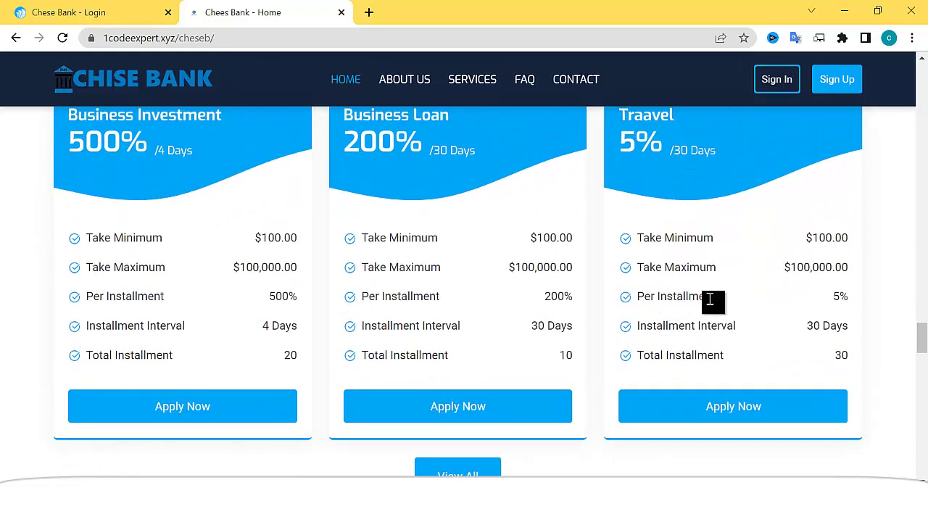
pyautogui.scroll(2, 726, 304)
pyautogui.scroll(-2, 703, 304)
pyautogui.scroll(-6, 690, 302)
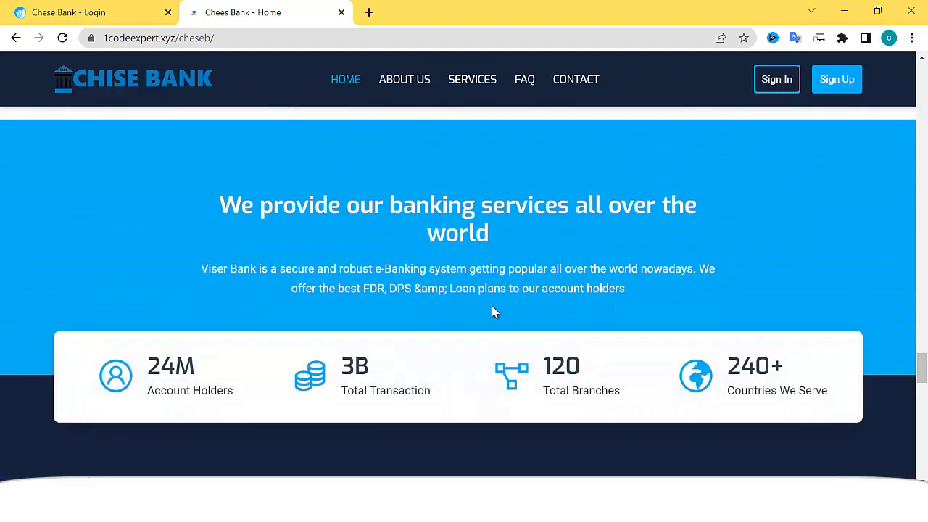
pyautogui.scroll(3, 493, 311)
# - Start a new account with username 'caro' and a saved mobile number
pyautogui.click(839, 90)
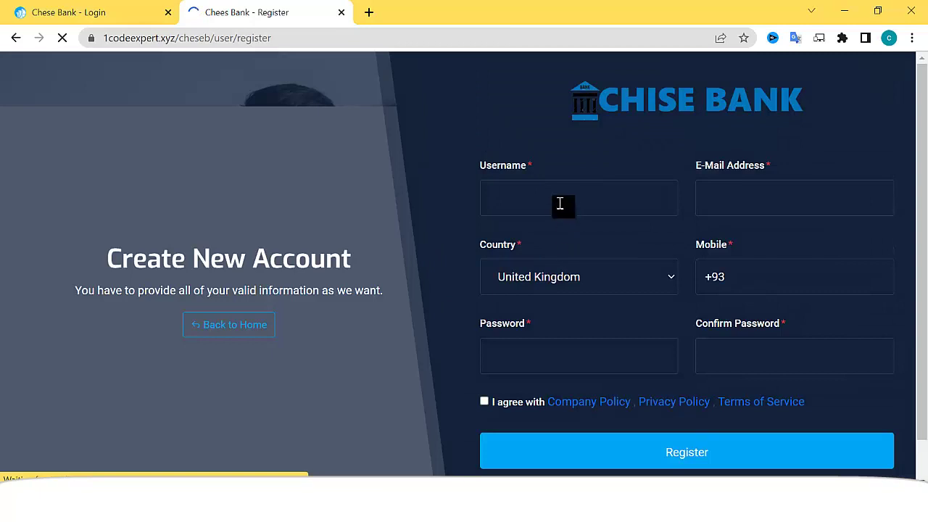
pyautogui.click(560, 204)
pyautogui.write('ca')
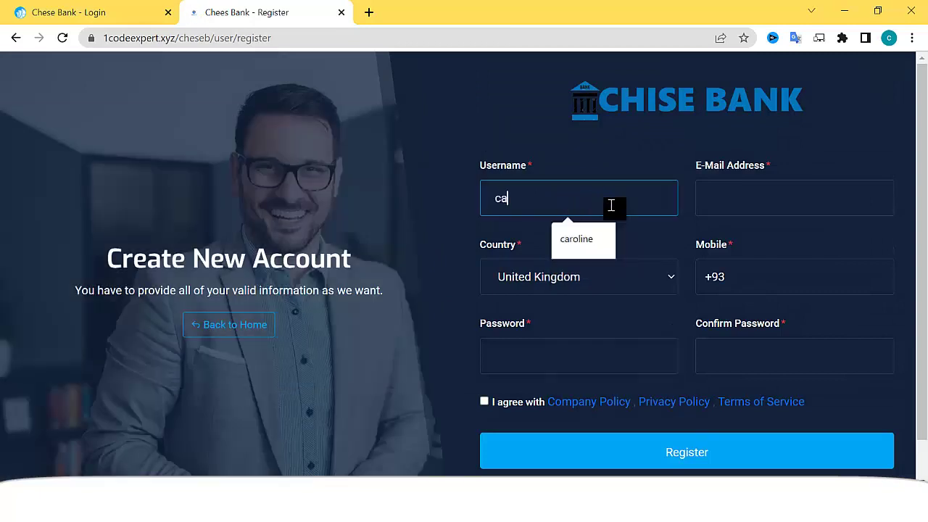
pyautogui.write('ro')
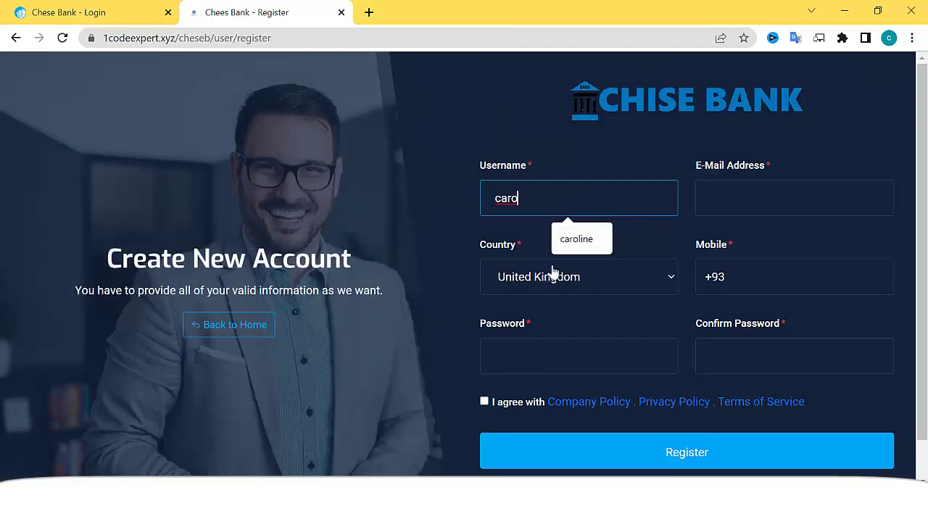
pyautogui.click(763, 277)
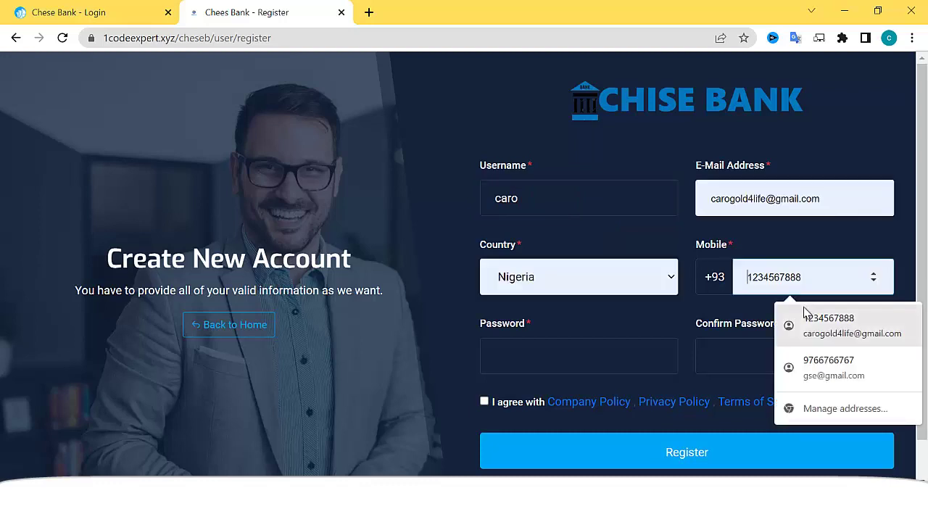
pyautogui.click(825, 335)
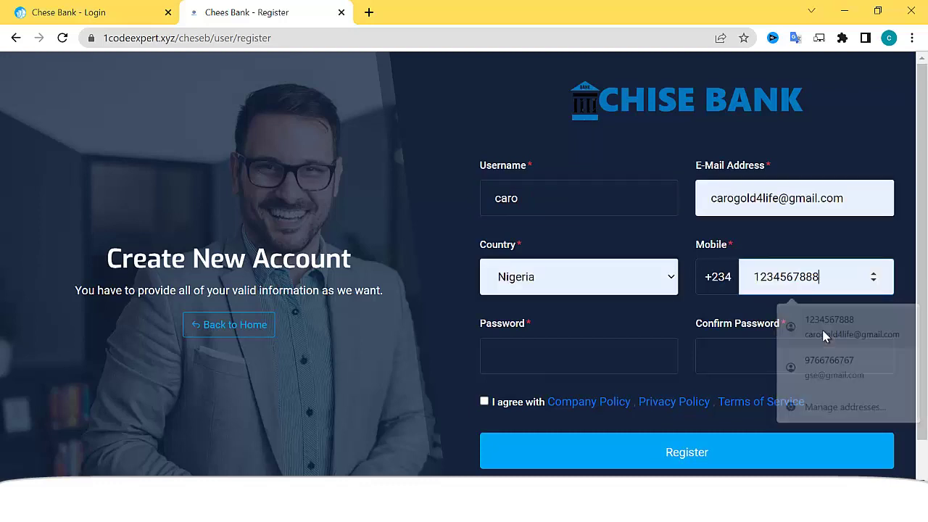
# - Enter and confirm the password, agree to the terms, and submit the registration
pyautogui.click(558, 355)
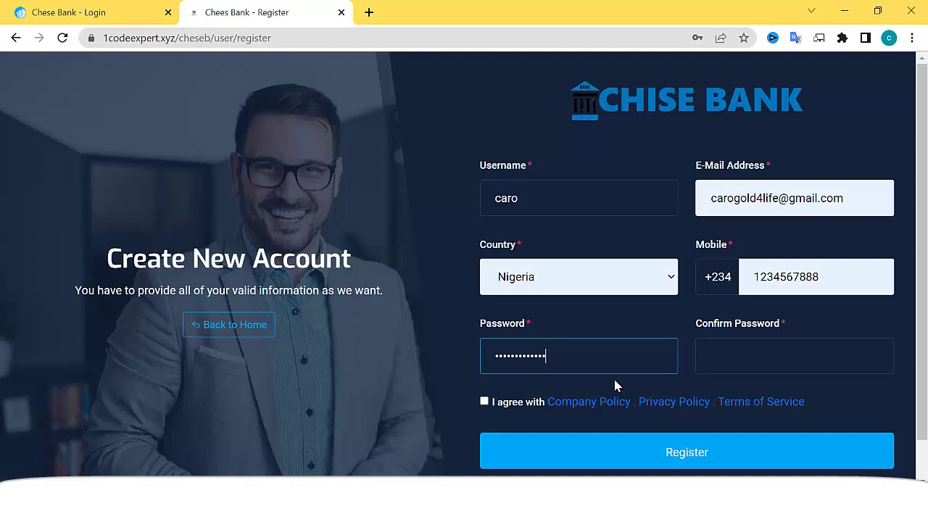
pyautogui.click(740, 358)
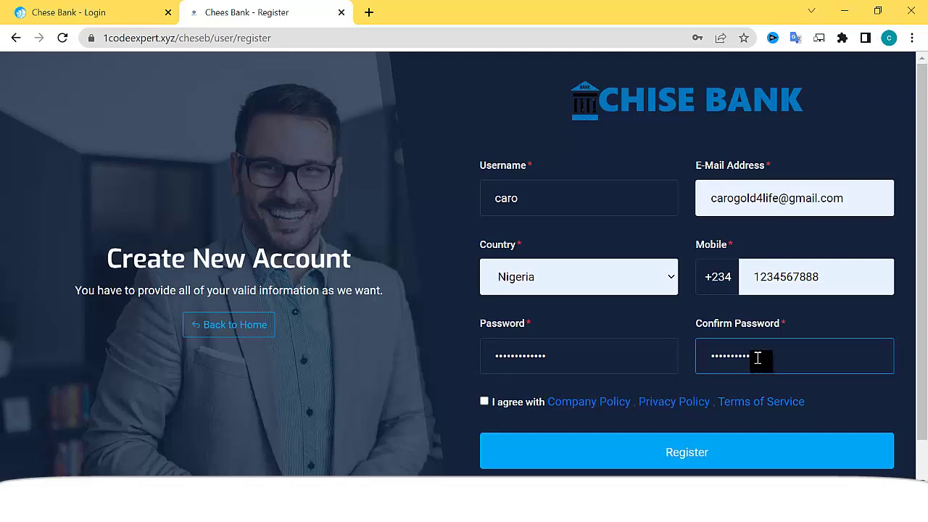
pyautogui.click(485, 402)
pyautogui.click(603, 453)
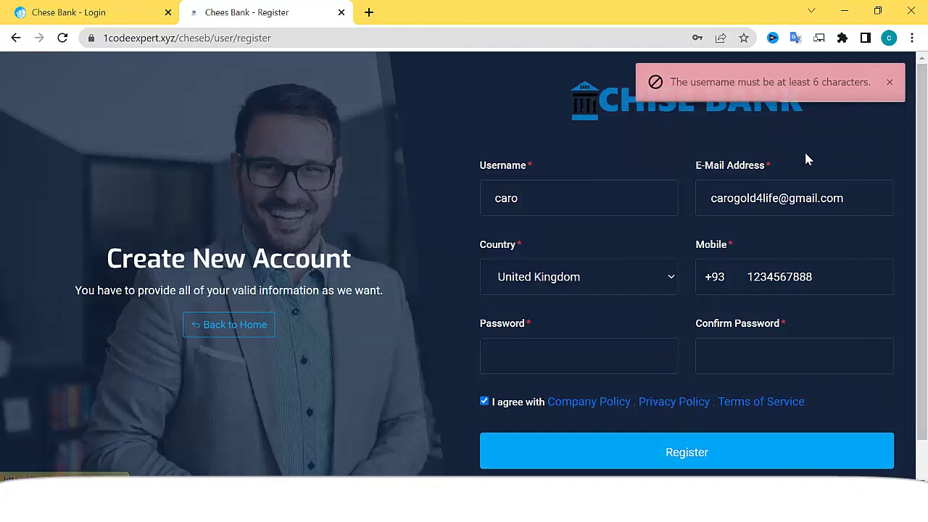
# - Lengthen the username by appending 'line' to make it 'caroline'
pyautogui.scroll(-1, 707, 286)
pyautogui.scroll(1, 703, 290)
pyautogui.click(544, 203)
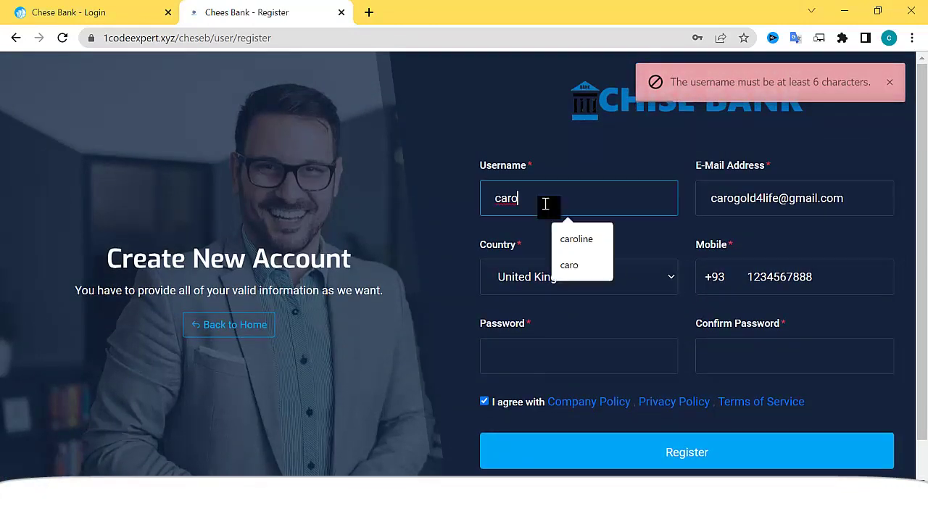
pyautogui.write('line')
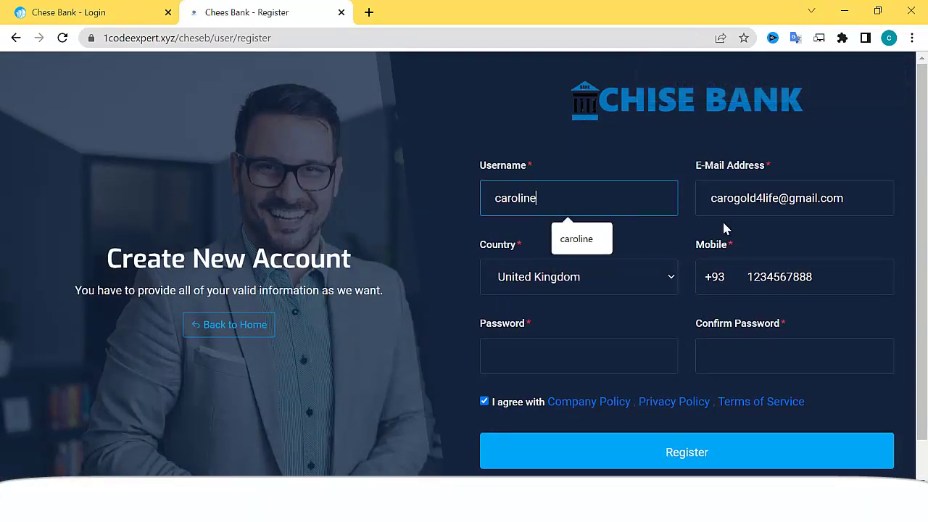
# - Re-enter matching passwords in both fields and resubmit the registration
pyautogui.scroll(-1, 652, 286)
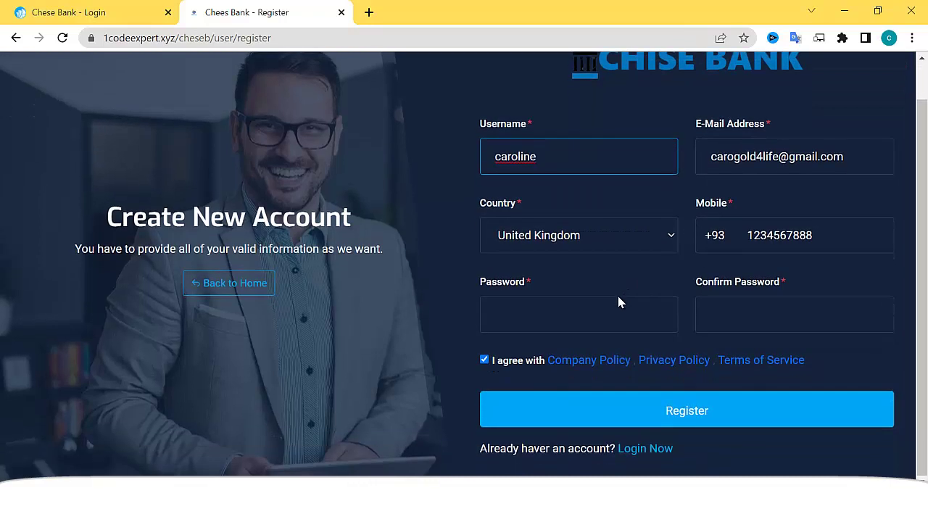
pyautogui.click(615, 303)
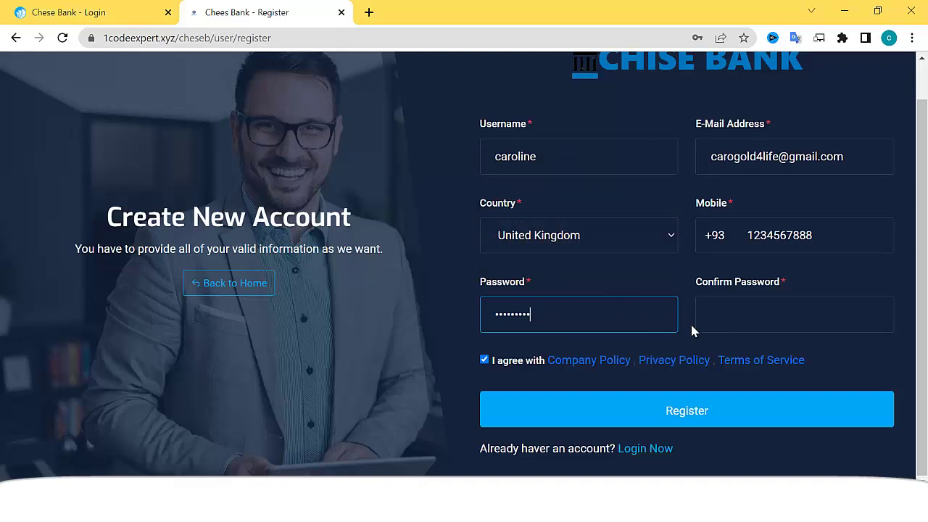
pyautogui.write('••')
pyautogui.press('Tab')
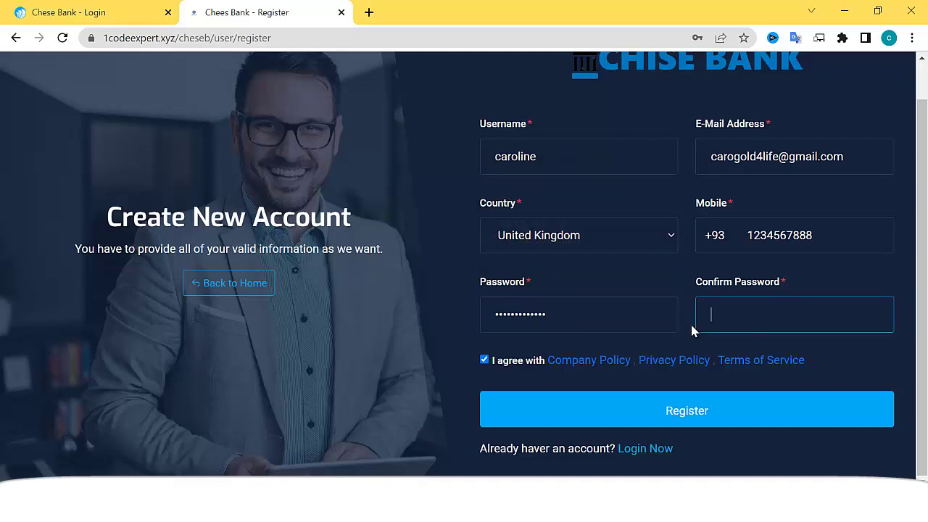
pyautogui.write('•••••••••••••')
pyautogui.click(682, 413)
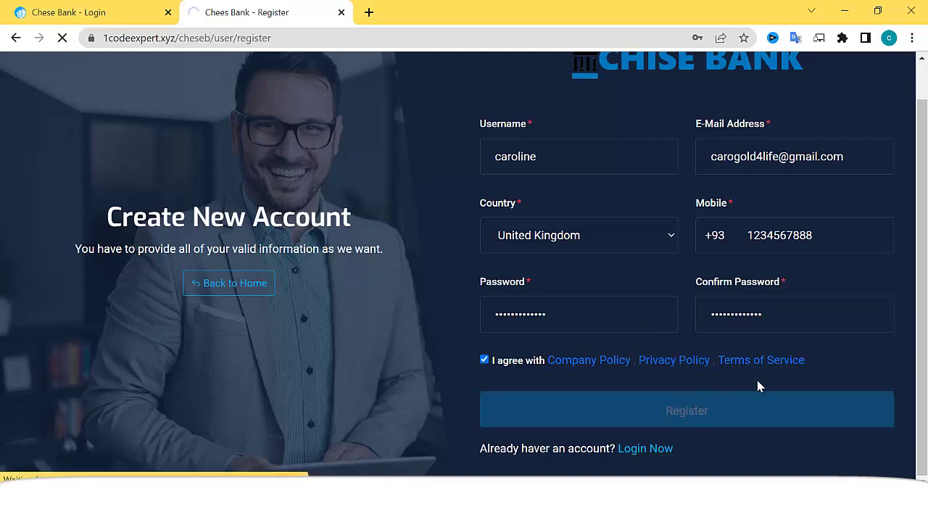
pyautogui.scroll(-2, 624, 390)
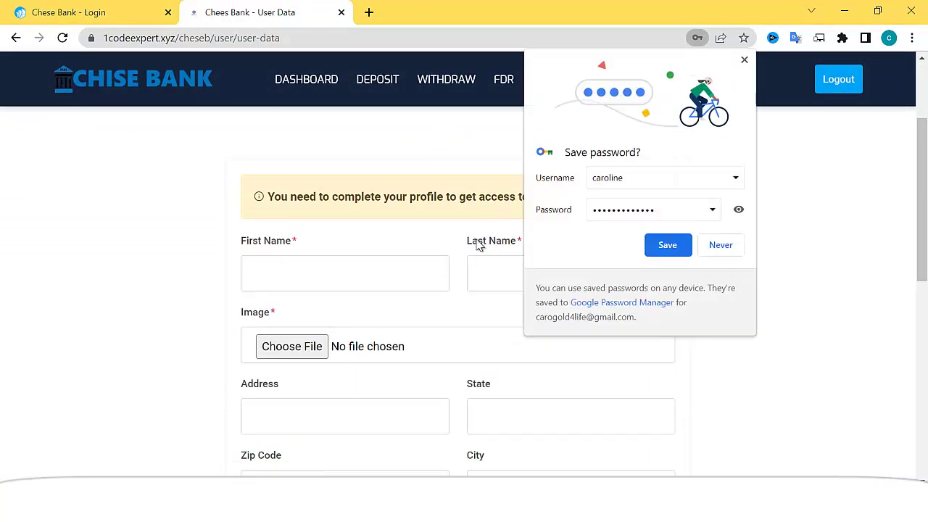
# - Decline saving the password and enter the user's first and last name
pyautogui.click(744, 59)
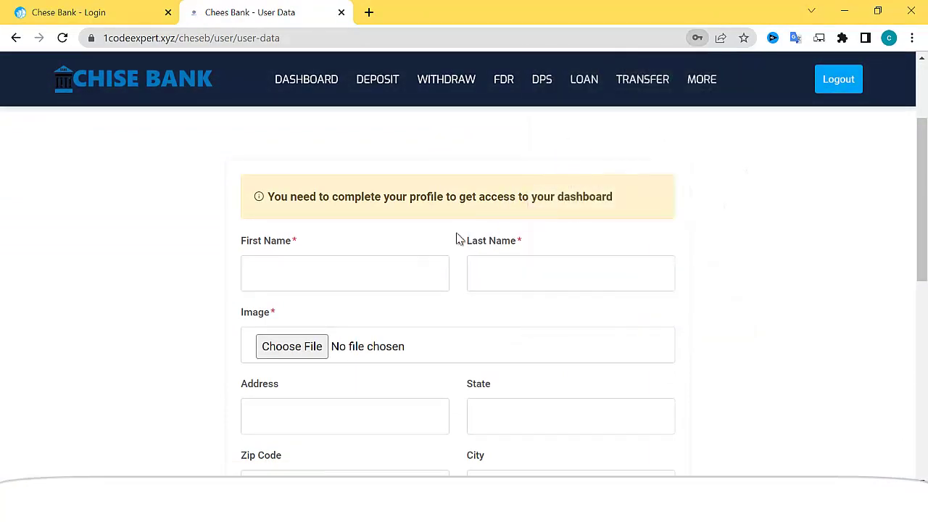
pyautogui.click(366, 286)
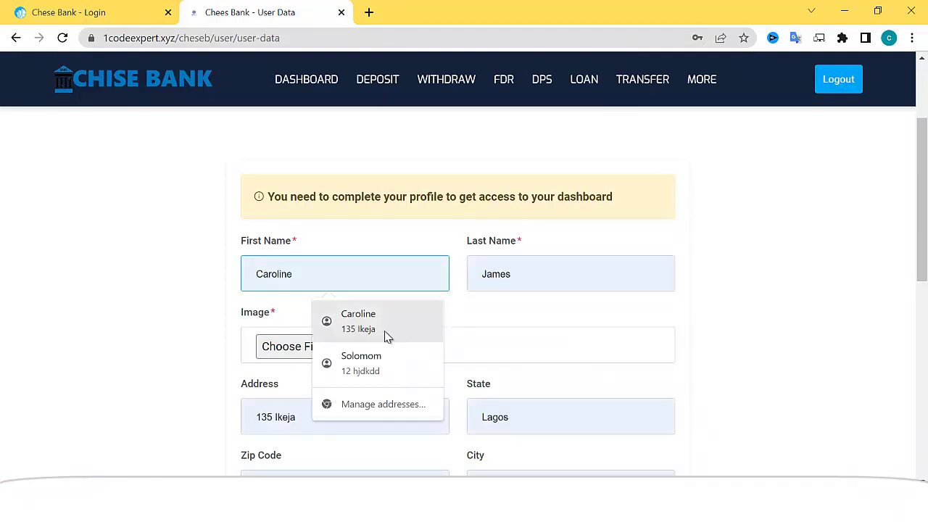
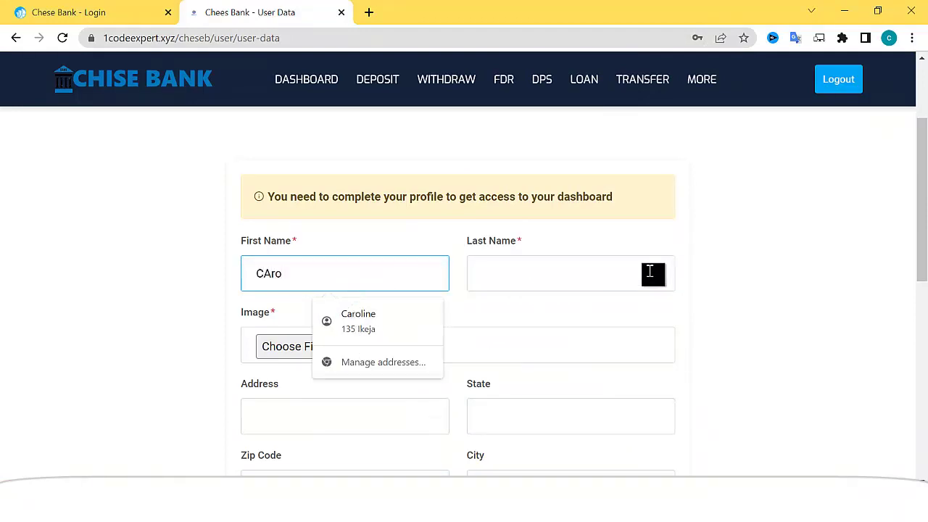
pyautogui.click(657, 267)
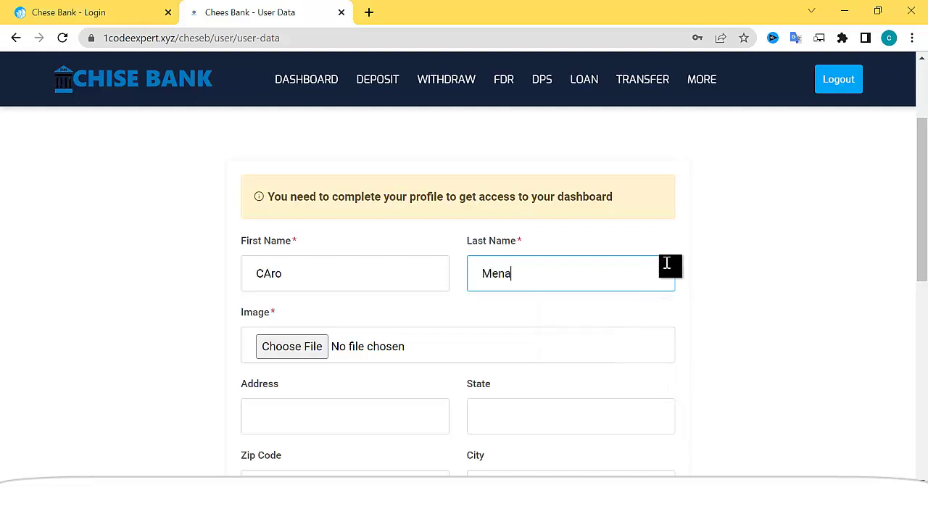
# - Upload the avatar image as the profile photo
pyautogui.click(297, 348)
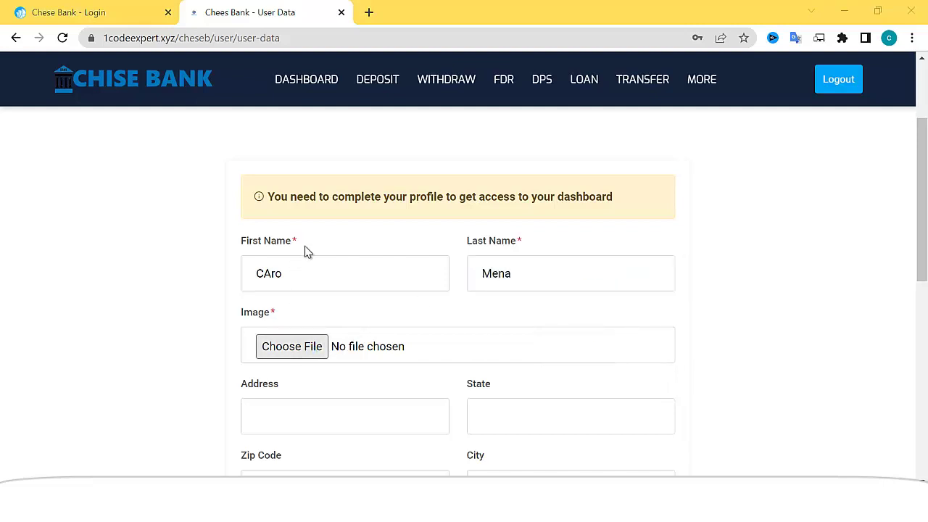
pyautogui.scroll(-3, 280, 224)
pyautogui.scroll(-3, 276, 210)
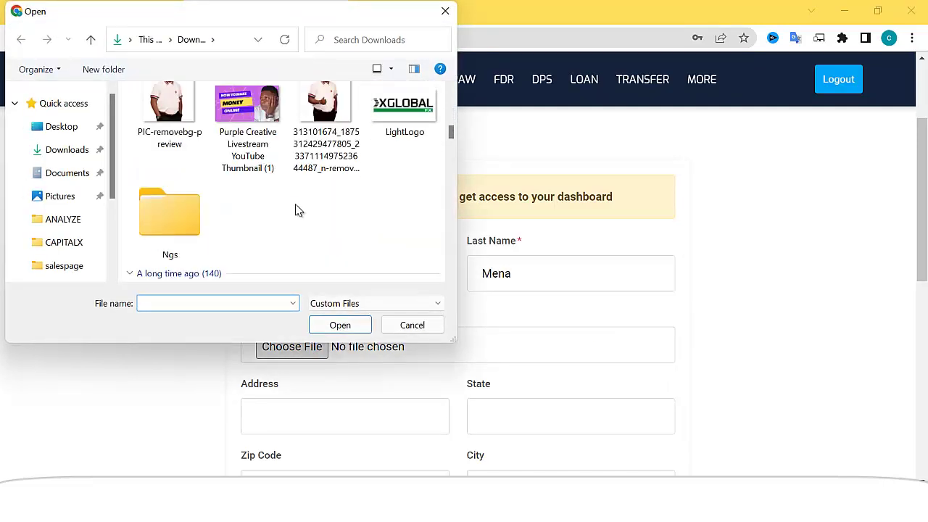
pyautogui.scroll(-6, 298, 210)
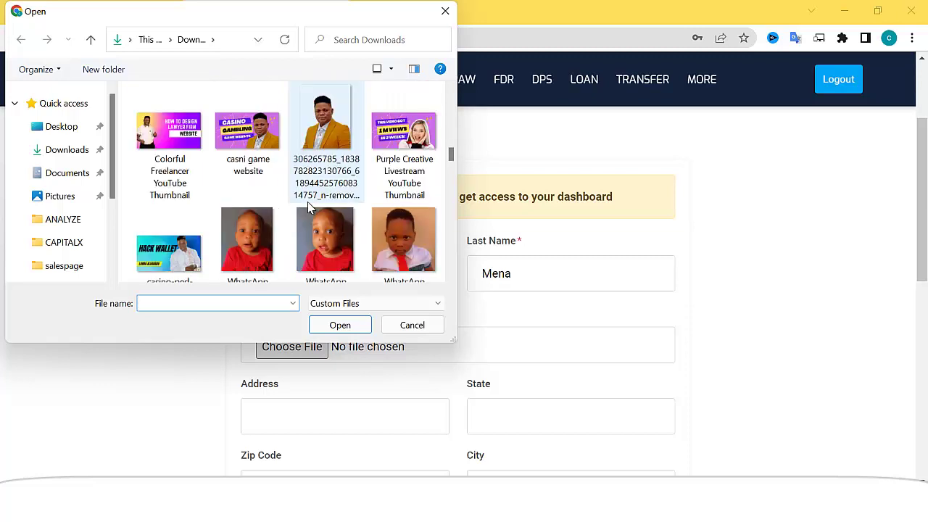
pyautogui.scroll(-8, 307, 204)
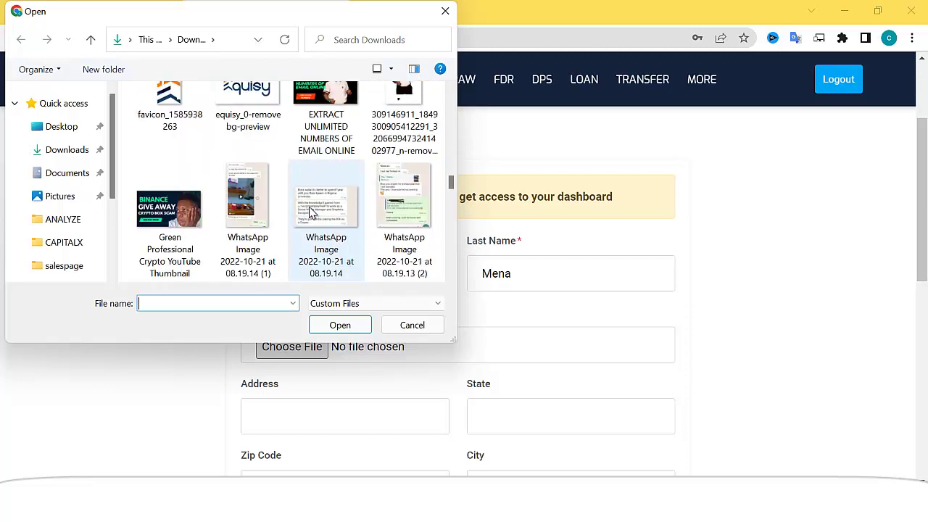
pyautogui.scroll(-10, 312, 213)
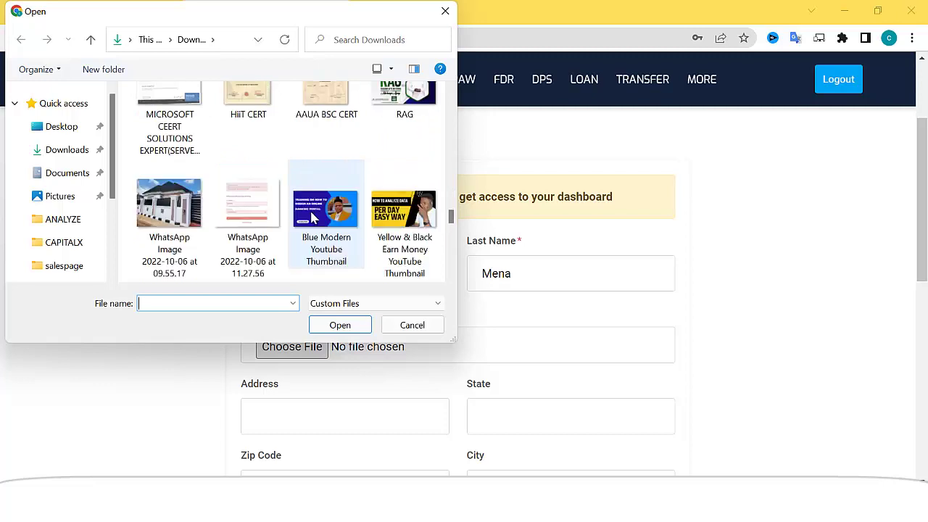
pyautogui.scroll(-3, 313, 218)
pyautogui.scroll(-10, 313, 221)
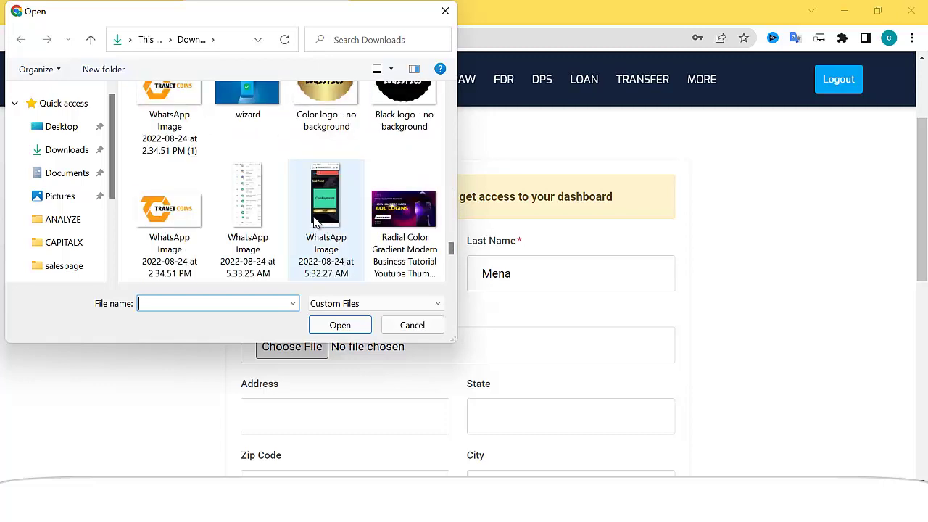
pyautogui.scroll(-8, 313, 221)
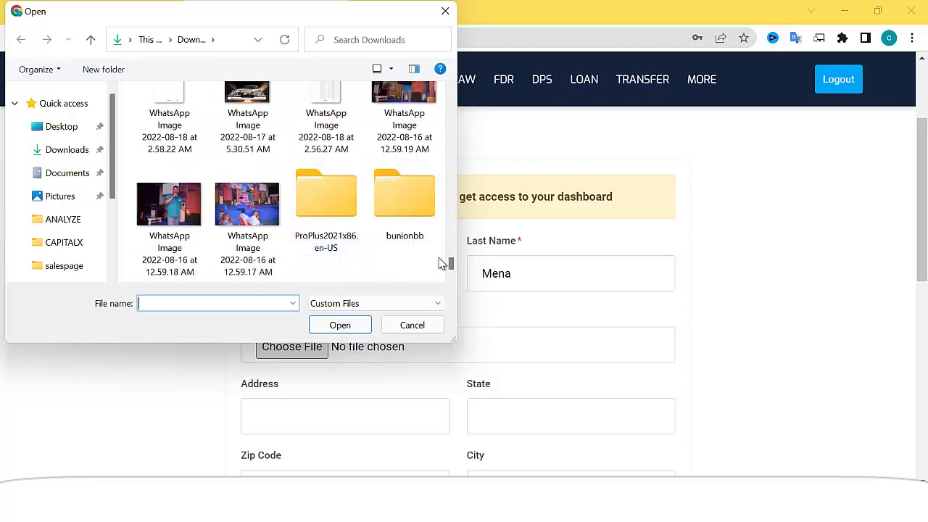
pyautogui.moveTo(451, 267); pyautogui.dragTo(449, 135)
pyautogui.doubleClick(247, 138)
# - Autofill the address, state, zip and city, submit the form, and decline saving the address
pyautogui.scroll(-3, 460, 317)
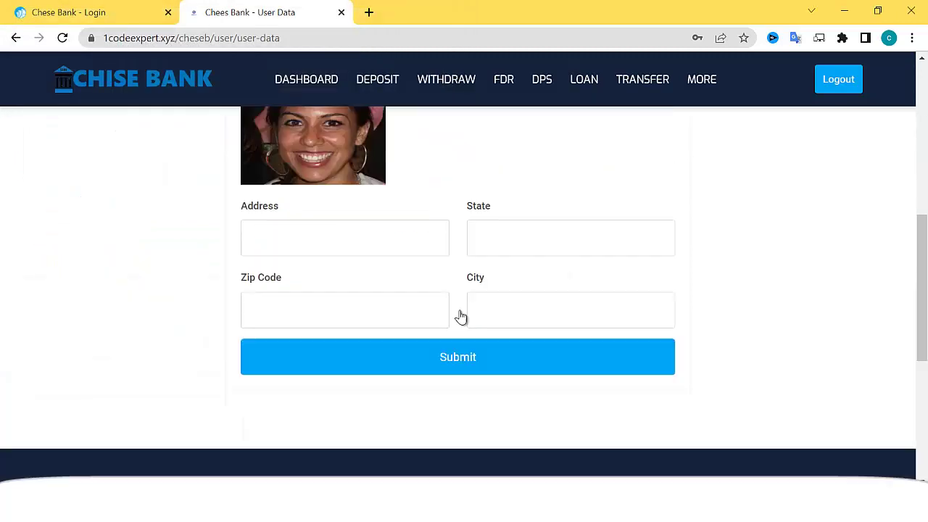
pyautogui.click(328, 190)
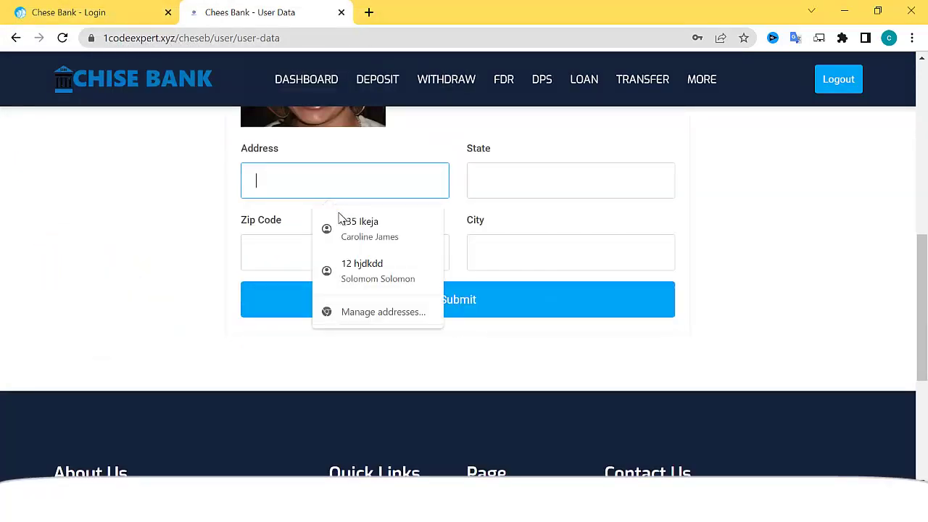
pyautogui.click(382, 225)
pyautogui.click(453, 302)
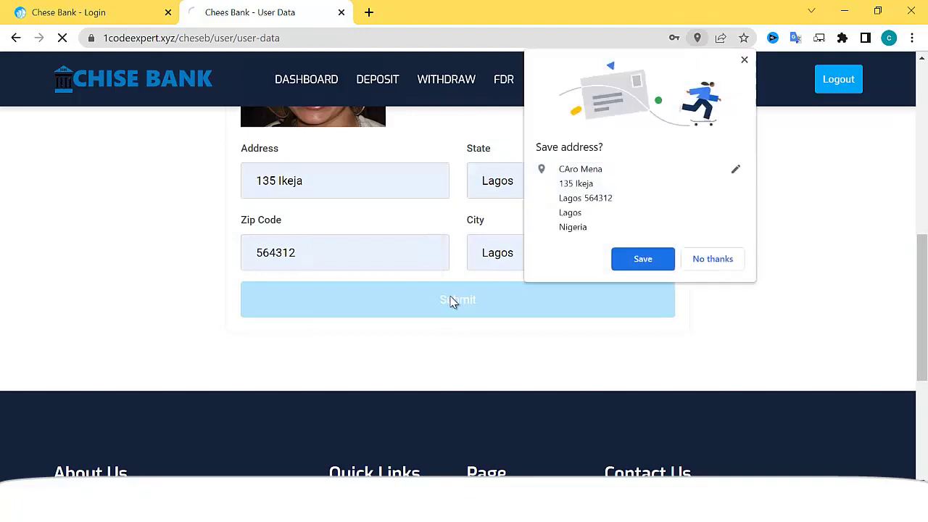
pyautogui.click(746, 61)
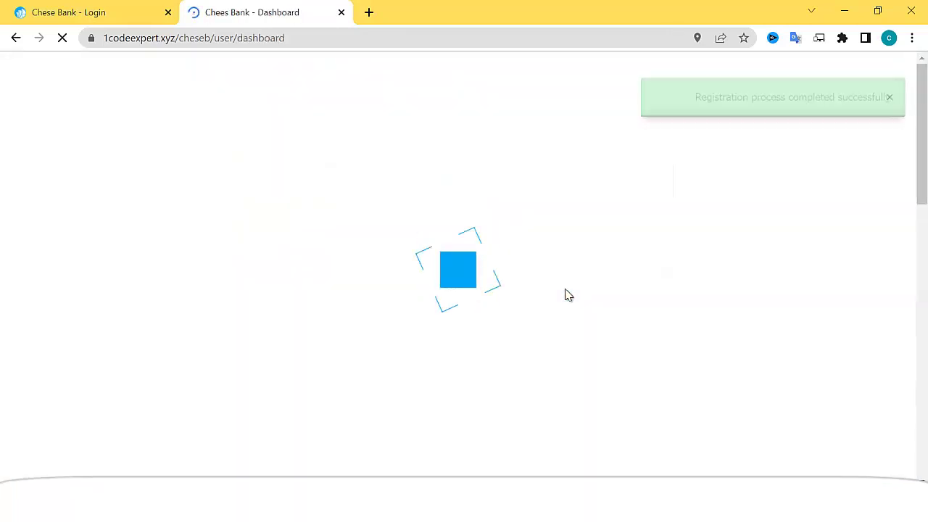
# - Highlight the account number shown on the dashboard
pyautogui.scroll(-5, 535, 285)
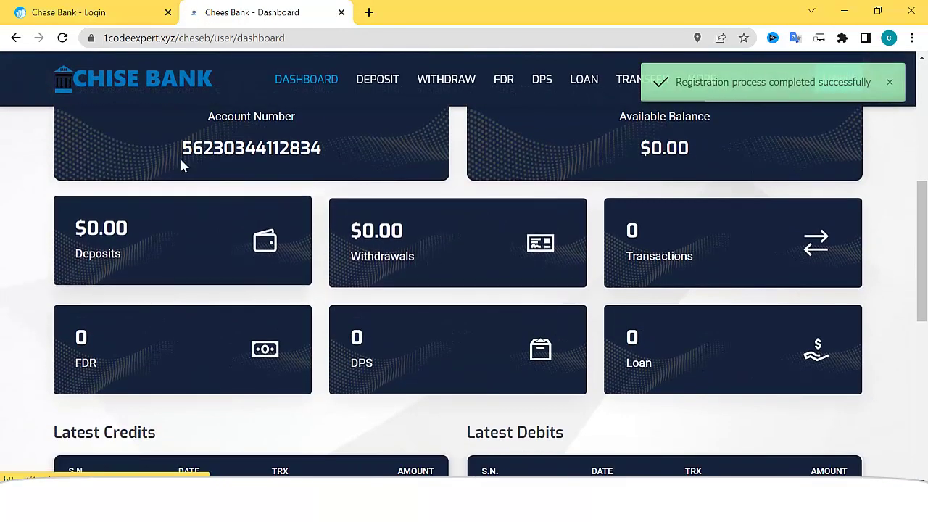
pyautogui.moveTo(180, 148); pyautogui.dragTo(338, 148)
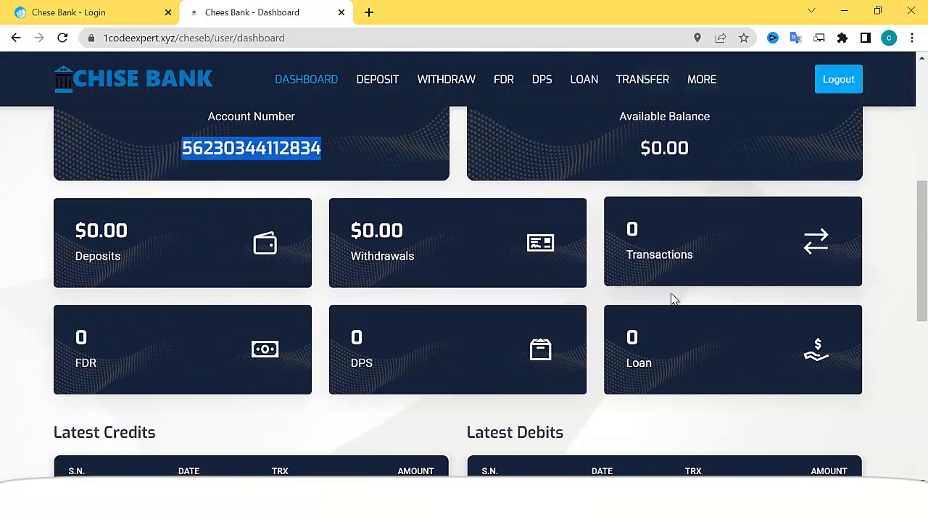
pyautogui.scroll(-3, 676, 301)
pyautogui.scroll(3, 634, 307)
pyautogui.scroll(3, 364, 300)
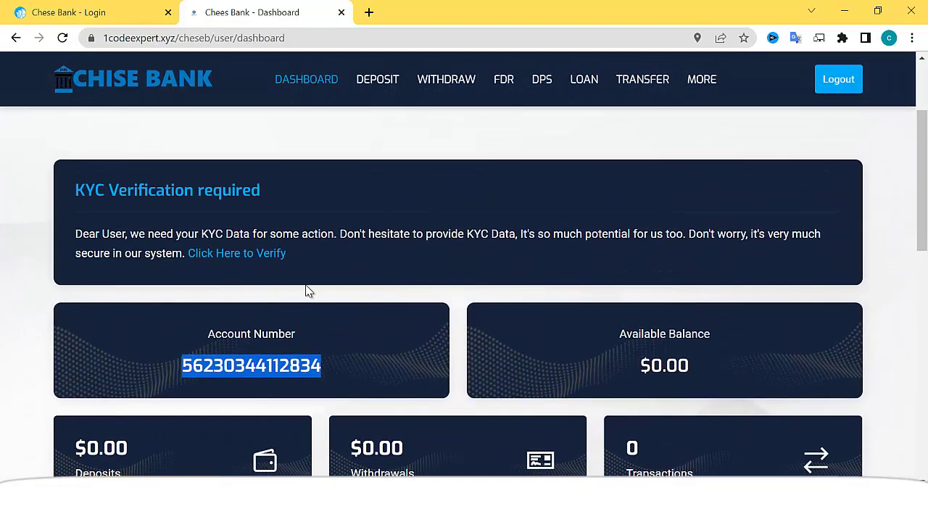
# - On the KYC verification form, enter the user's first and last name and select Female
pyautogui.click(253, 256)
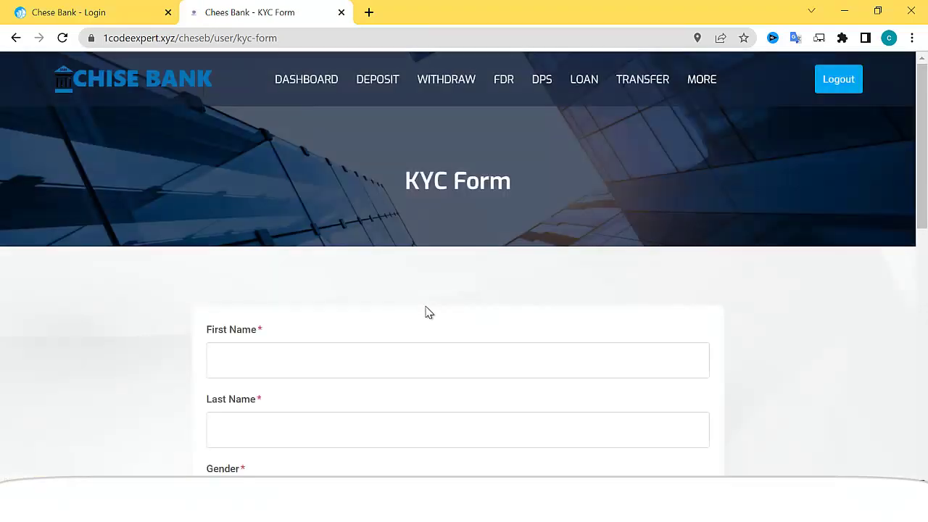
pyautogui.scroll(-2, 429, 312)
pyautogui.click(277, 215)
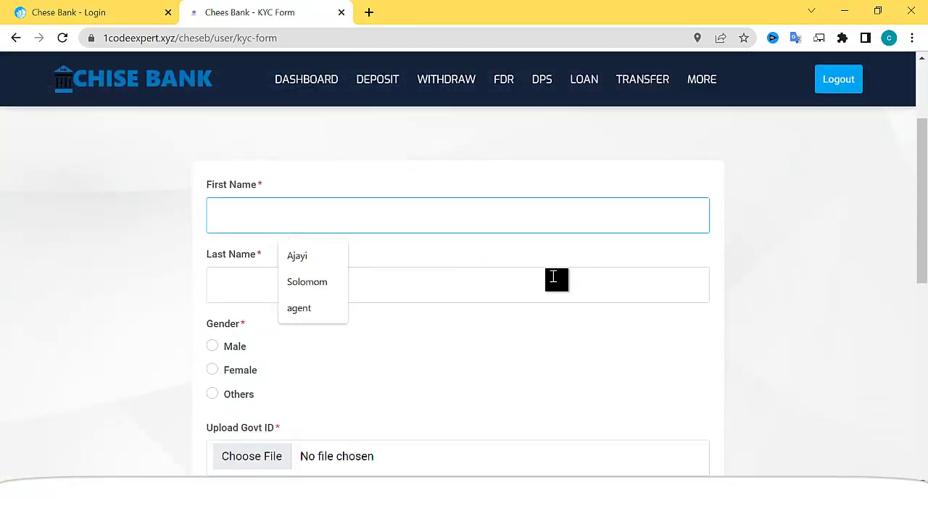
pyautogui.write('Caro')
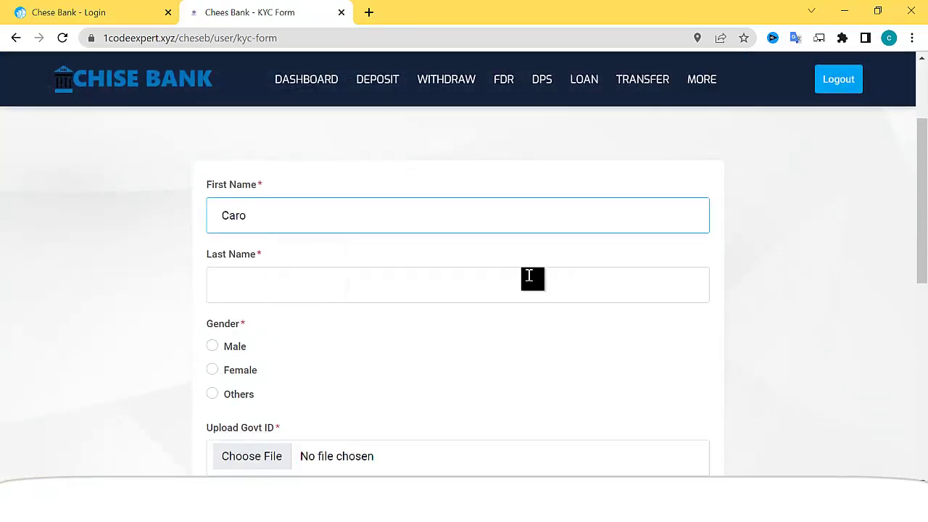
pyautogui.click(464, 277)
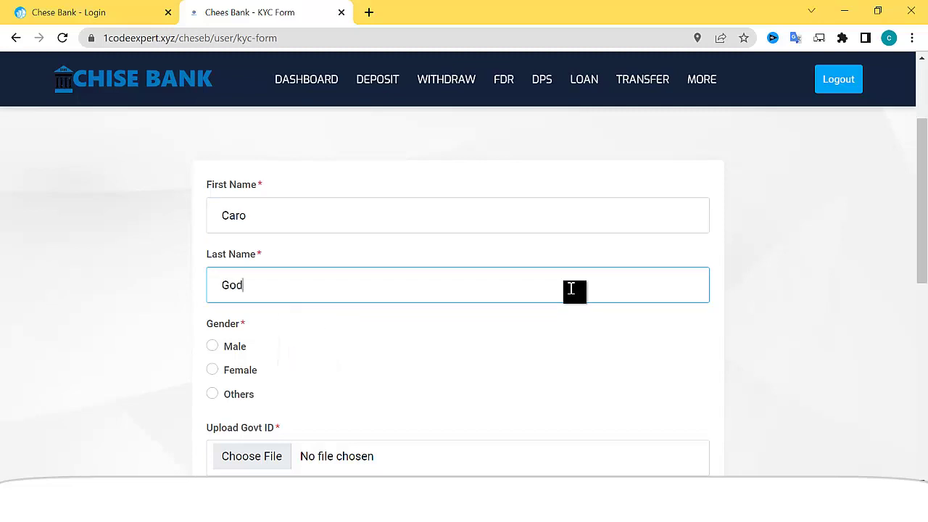
pyautogui.click(212, 372)
# - Attach chese-bank- attachments.png as the government ID and submit the KYC data
pyautogui.scroll(-1, 274, 394)
pyautogui.click(268, 385)
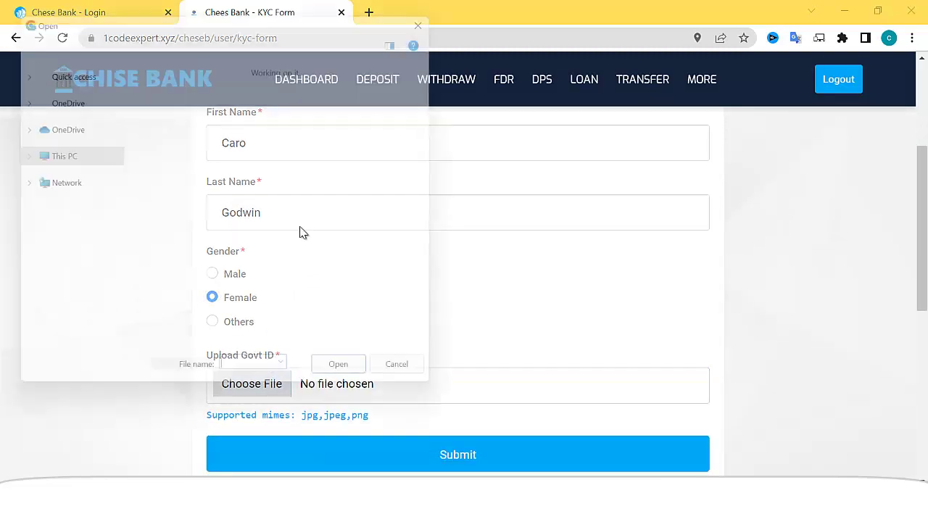
pyautogui.doubleClick(205, 179)
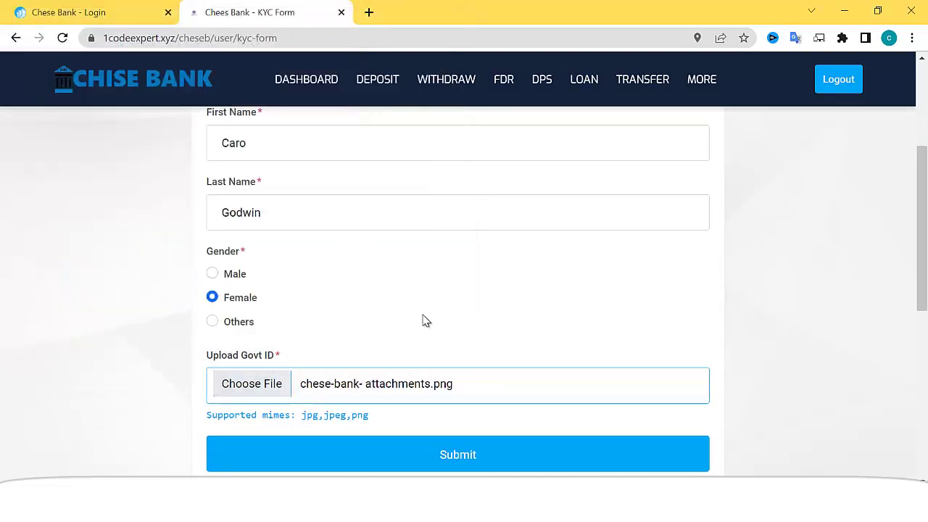
pyautogui.scroll(-3, 428, 330)
pyautogui.click(429, 247)
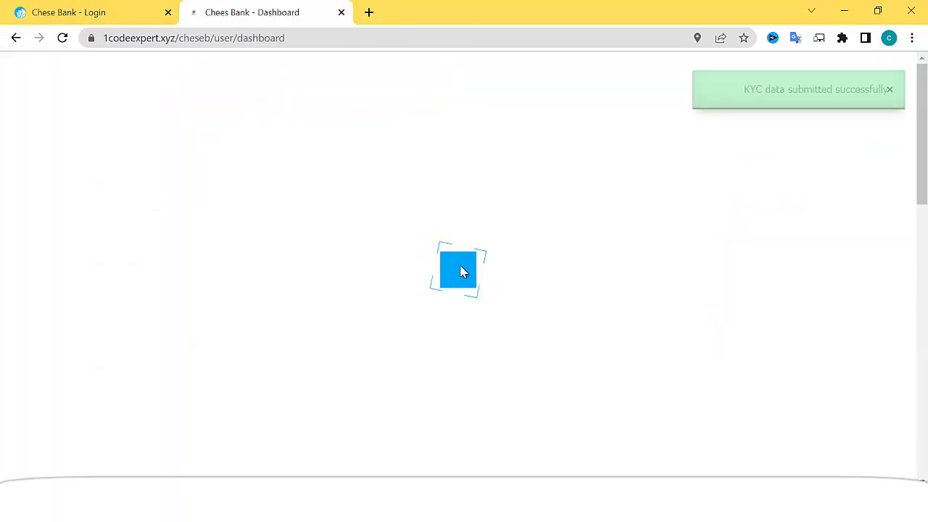
# - Go to the Deposit section and start a new deposit
pyautogui.scroll(-5, 462, 303)
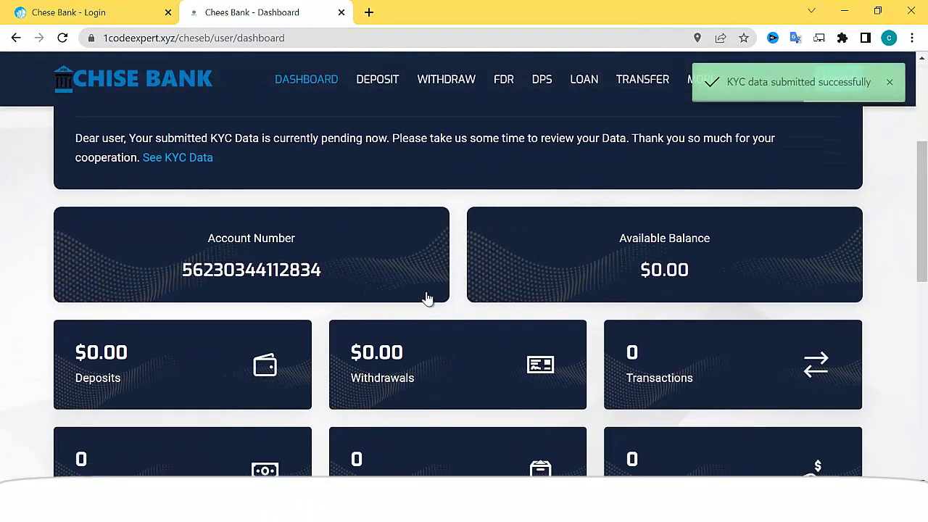
pyautogui.scroll(-3, 426, 298)
pyautogui.scroll(10, 425, 295)
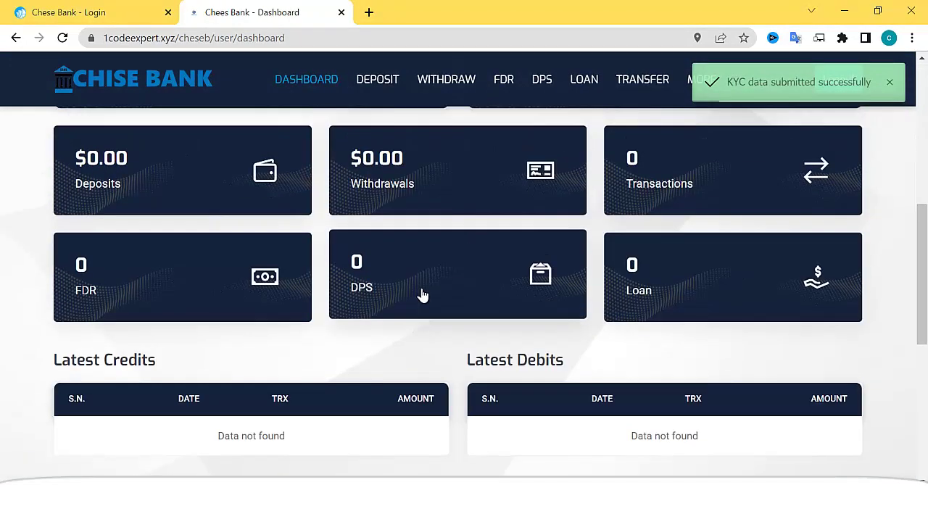
pyautogui.scroll(-1, 378, 87)
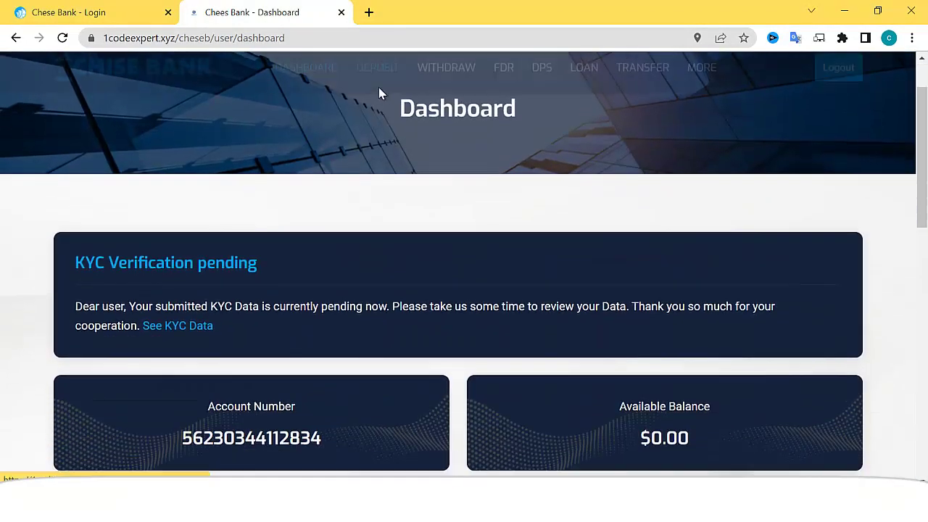
pyautogui.click(379, 86)
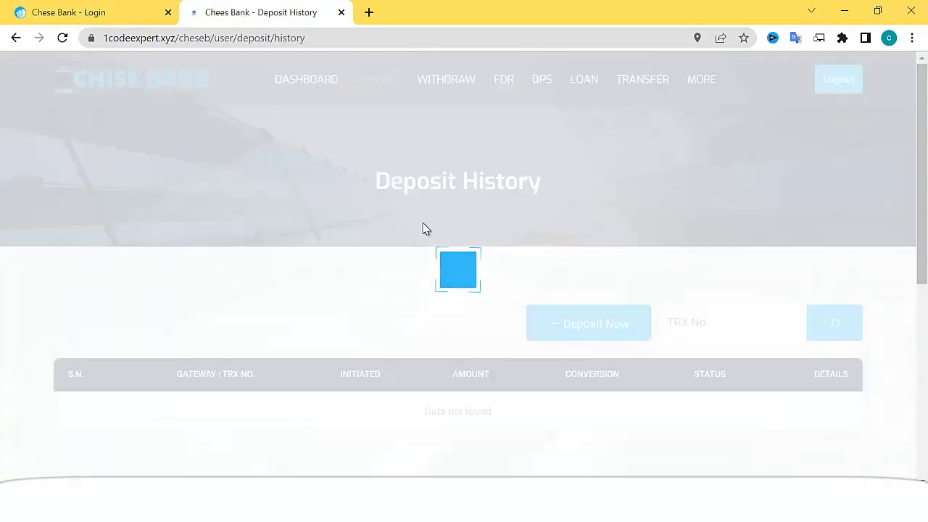
pyautogui.scroll(-3, 425, 246)
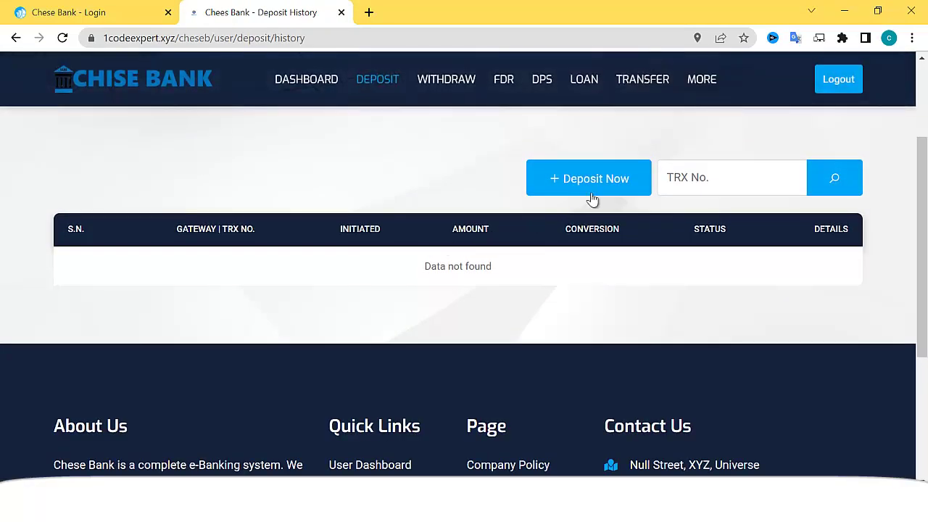
pyautogui.click(596, 190)
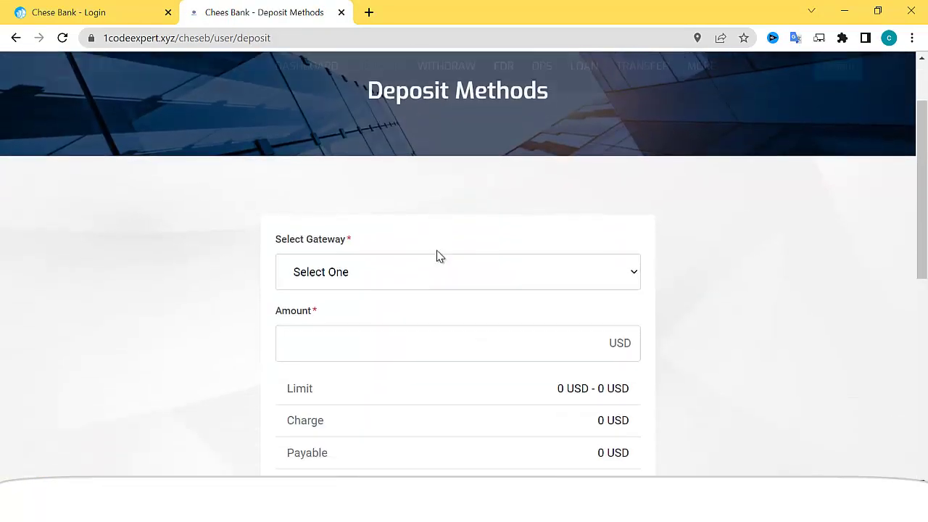
pyautogui.scroll(-1, 437, 256)
# - Submit a 200 USD deposit through the PAYPAL gateway
pyautogui.click(385, 227)
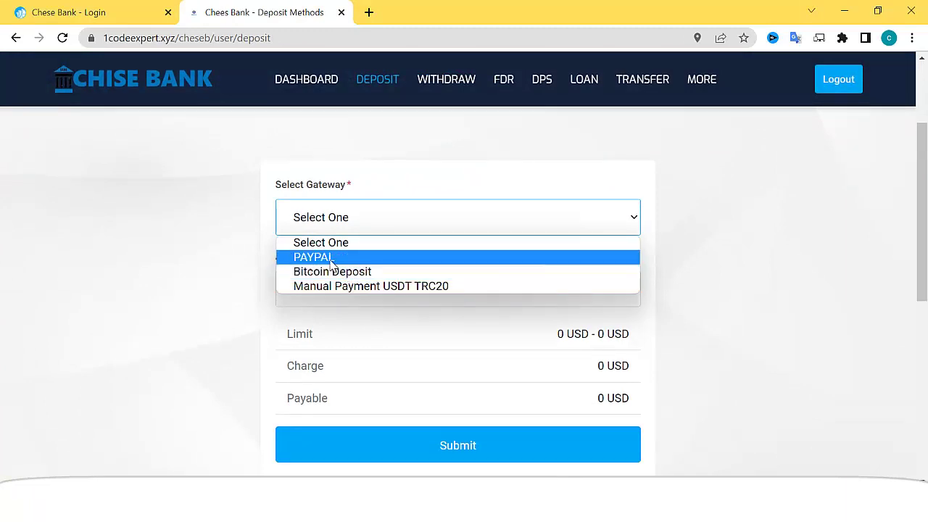
pyautogui.click(356, 255)
pyautogui.scroll(-1, 373, 239)
pyautogui.click(379, 216)
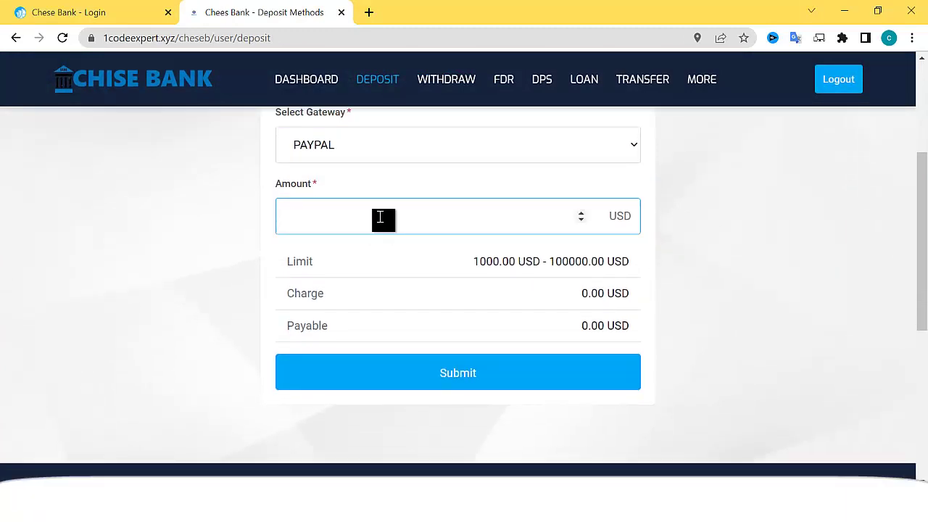
pyautogui.write('200')
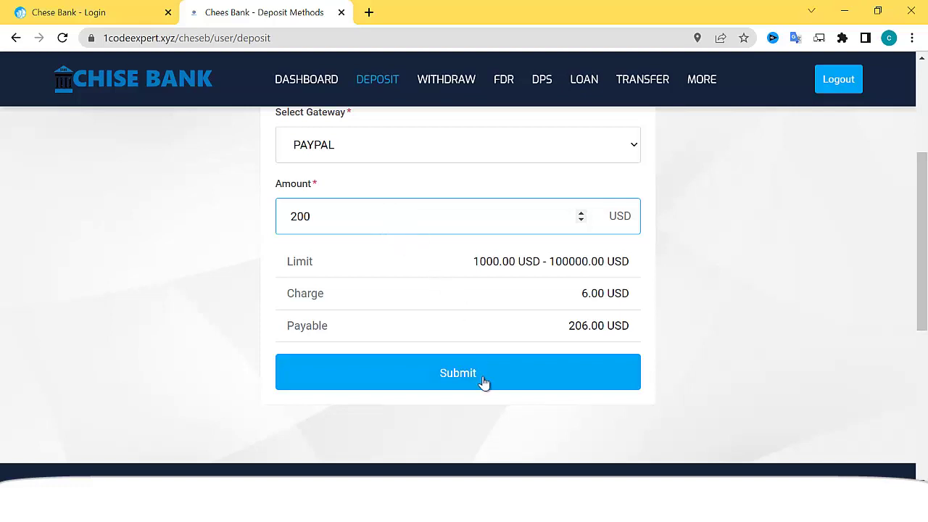
pyautogui.click(484, 382)
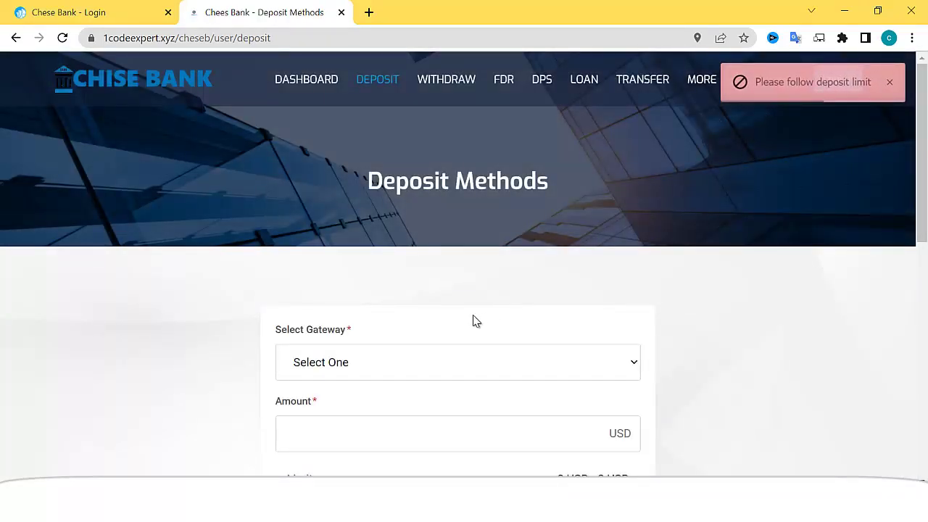
pyautogui.scroll(-1, 464, 321)
# - Submit a 100000 USD deposit through the PAYPAL gateway
pyautogui.click(356, 293)
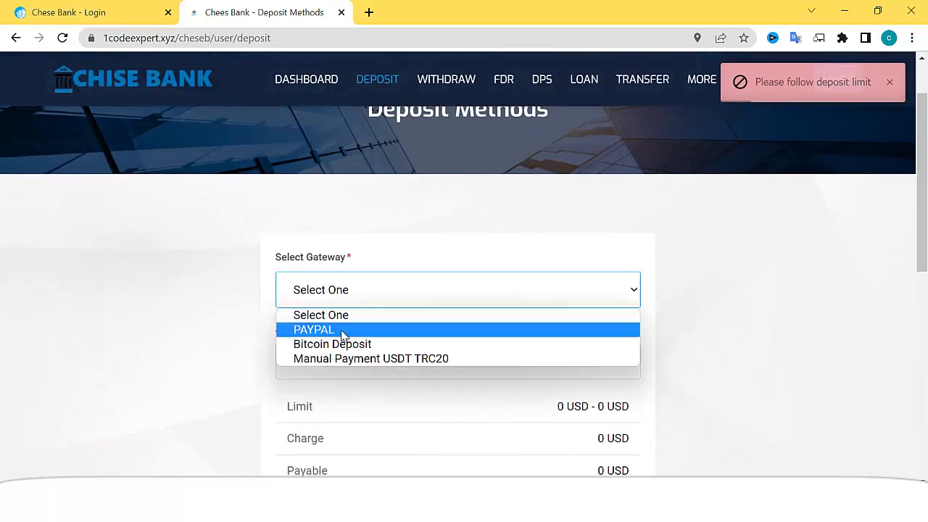
pyautogui.click(344, 331)
pyautogui.scroll(-1, 355, 339)
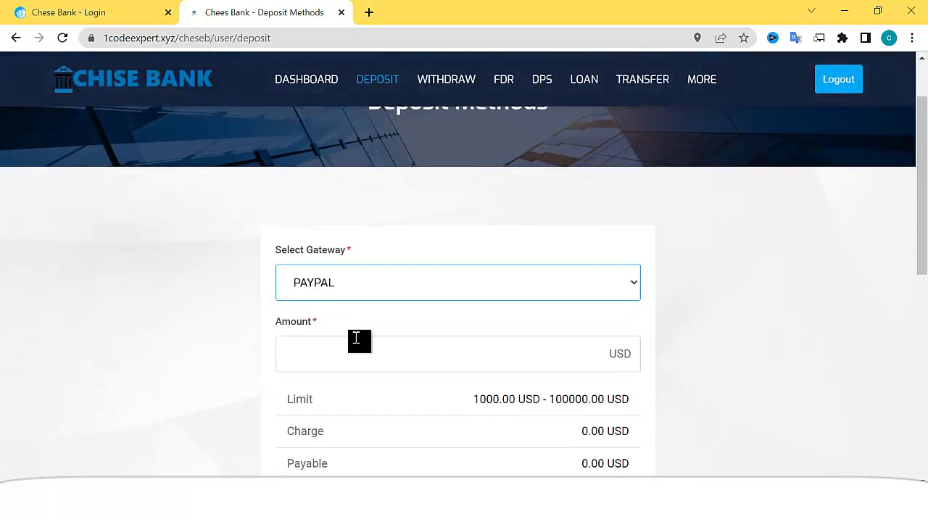
pyautogui.click(349, 285)
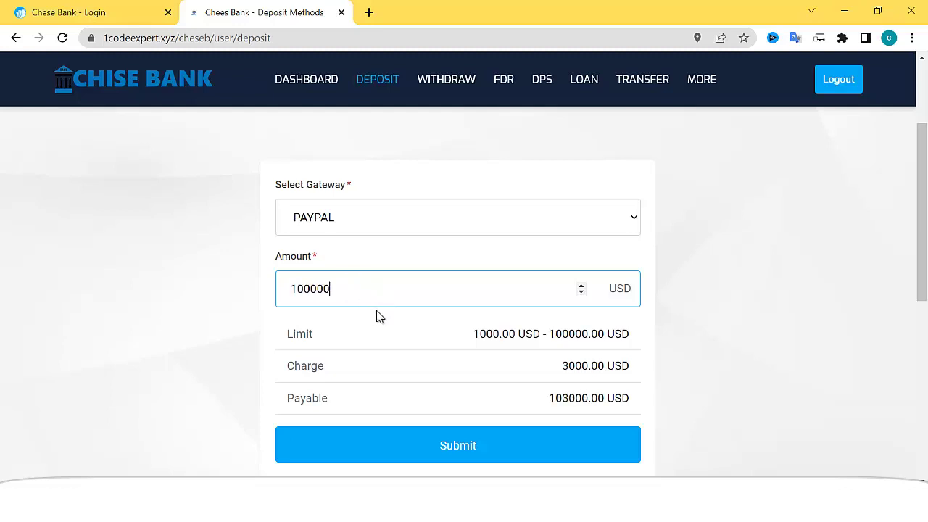
pyautogui.scroll(-1, 404, 328)
pyautogui.click(421, 374)
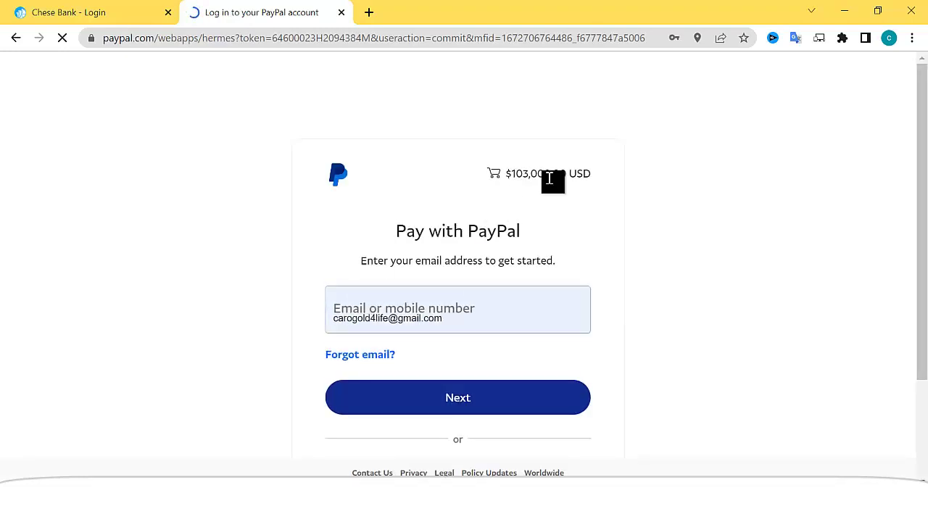
# - Cancel the $103,000.00 PayPal checkout and return to the bank's deposit form
pyautogui.scroll(-3, 421, 355)
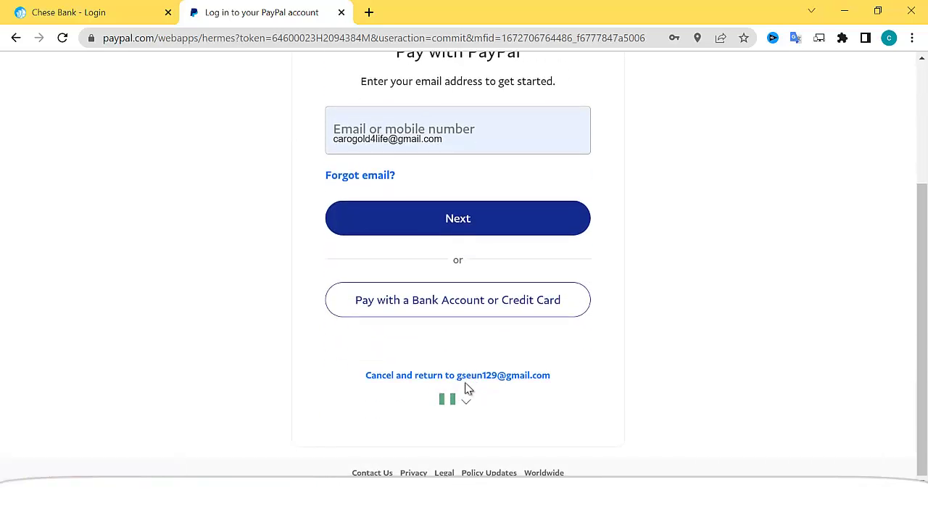
pyautogui.click(435, 377)
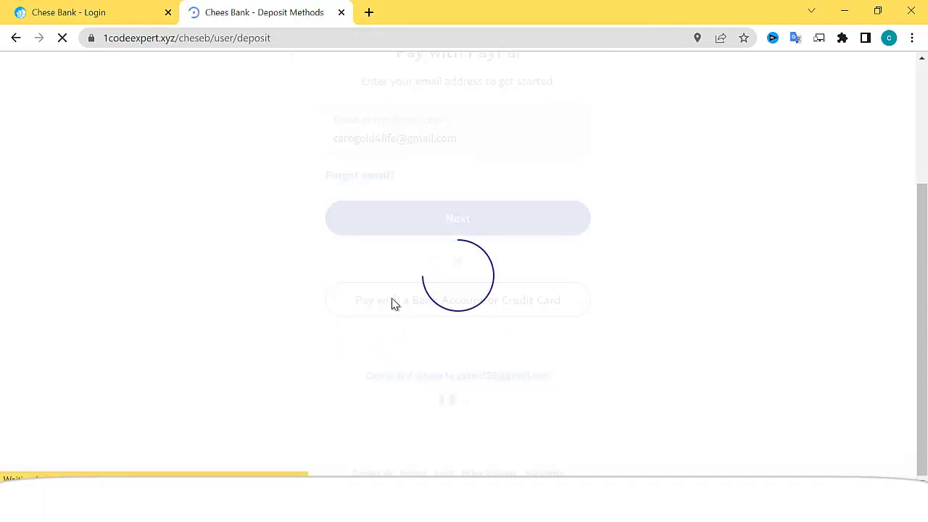
pyautogui.scroll(-3, 393, 305)
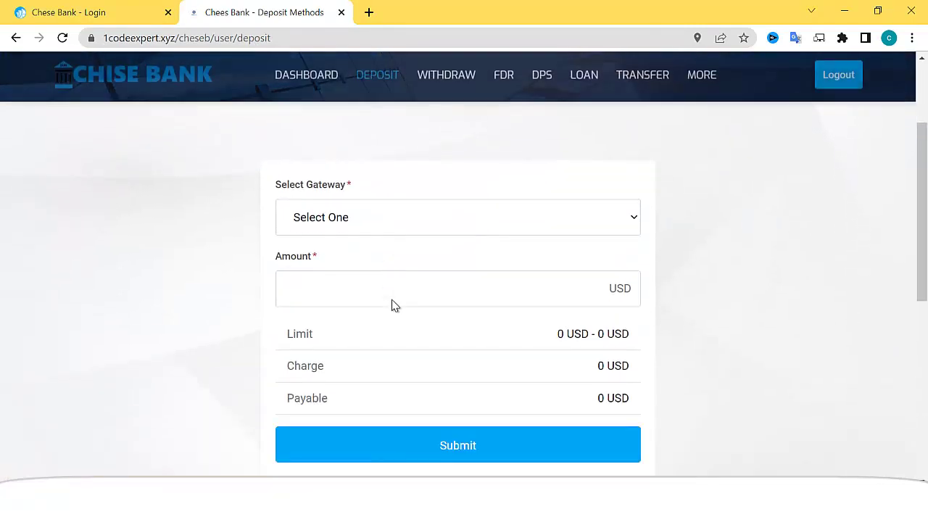
# - Submit a 100000 USD deposit via the Manual Payment USDT TRC20 gateway
pyautogui.click(356, 150)
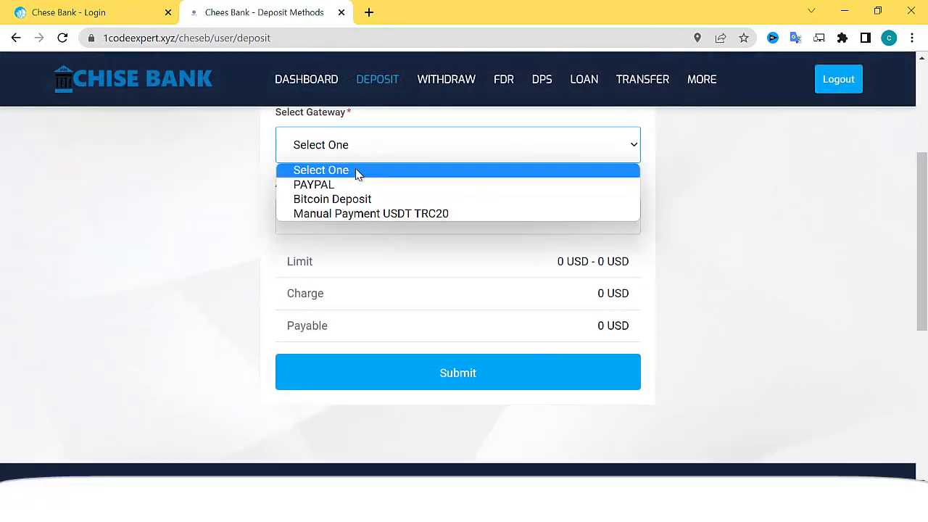
pyautogui.click(374, 213)
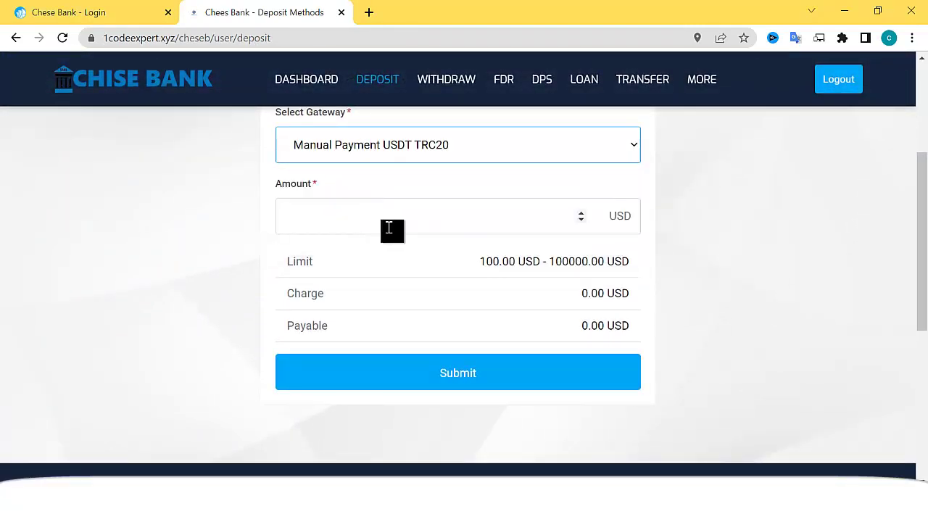
pyautogui.click(389, 219)
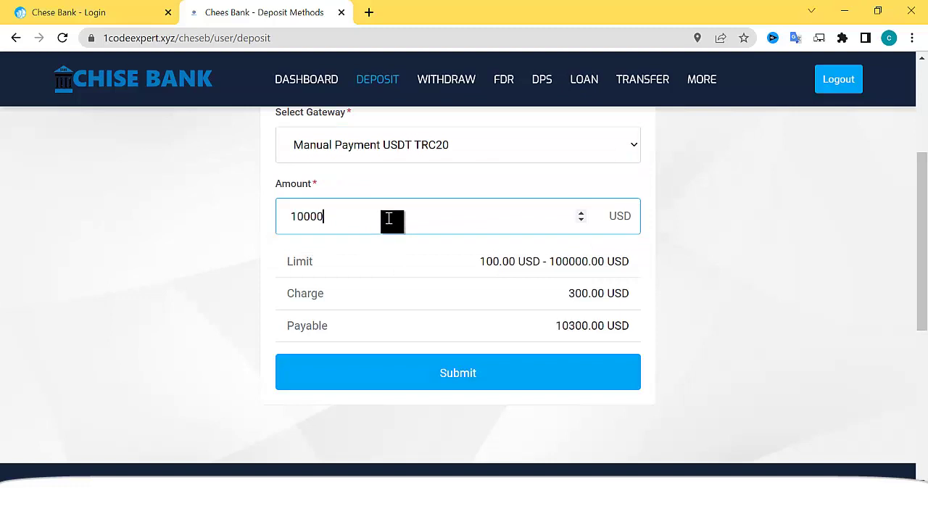
pyautogui.moveTo(347, 211); pyautogui.dragTo(306, 217)
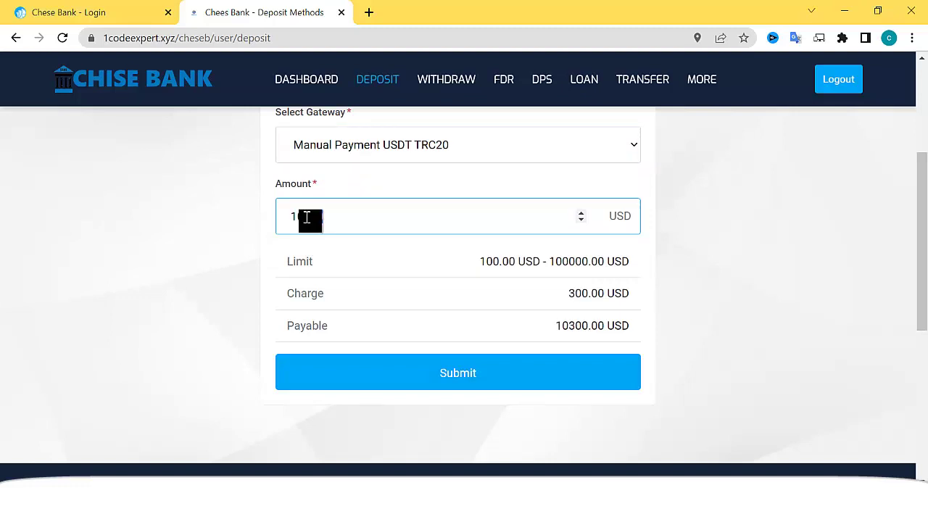
pyautogui.click(441, 372)
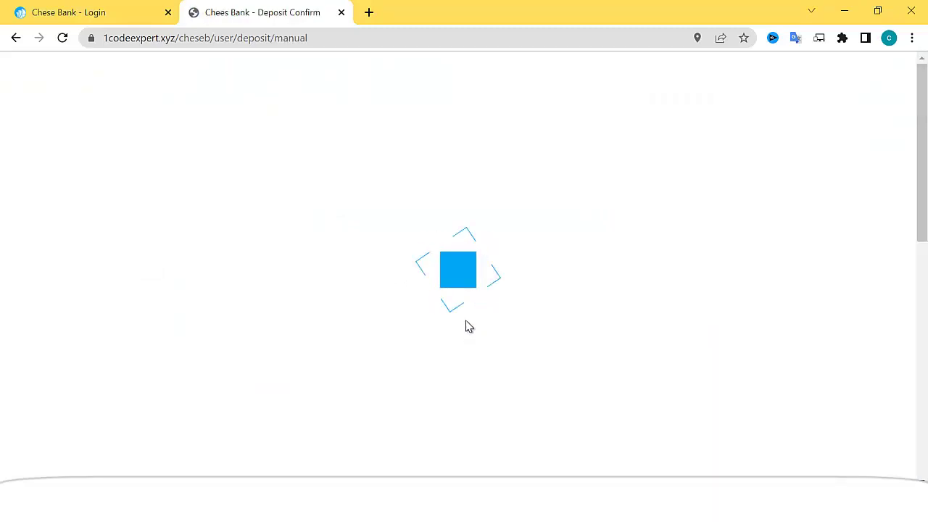
# - Copy the USDT TRC20 account address from the payment page
pyautogui.scroll(-2, 460, 315)
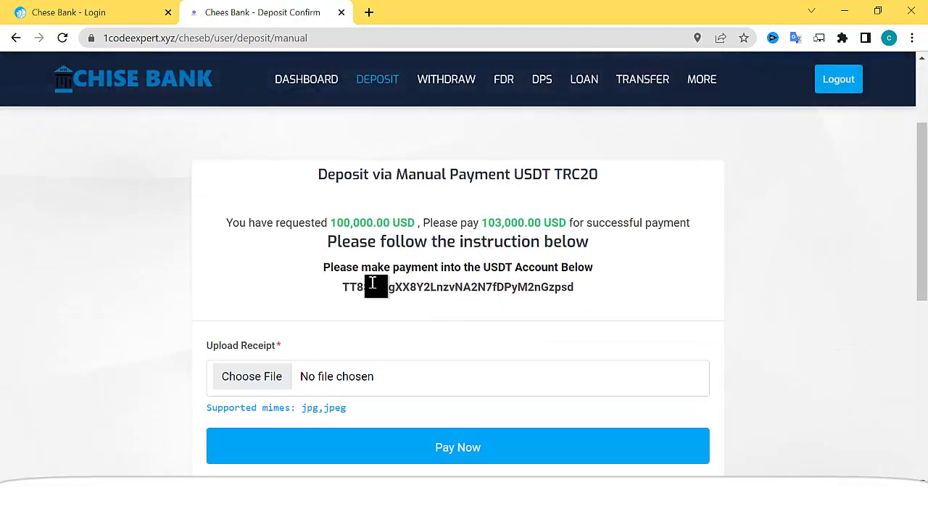
pyautogui.moveTo(342, 287); pyautogui.dragTo(584, 291)
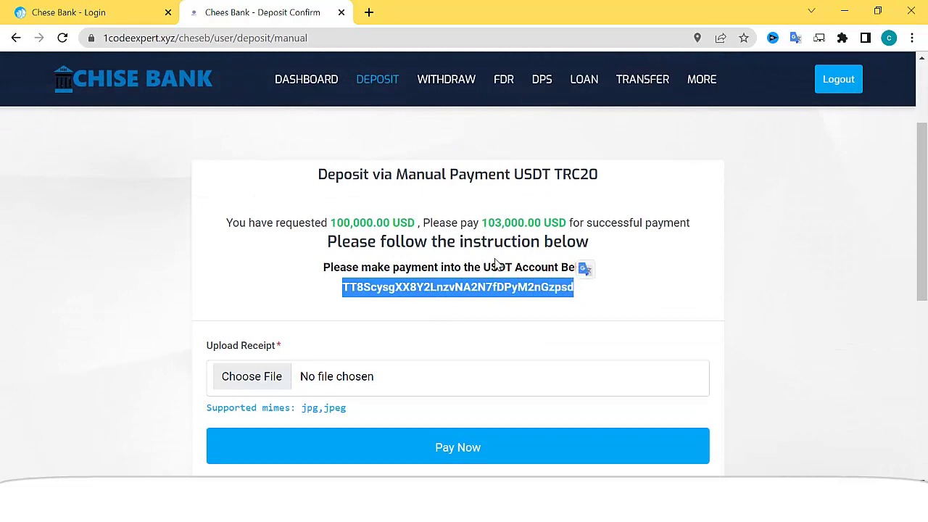
pyautogui.scroll(-3, 443, 224)
# - Attach the 'WhatsApp Image 2022-09-21 at 09.09.32' receipt and send the deposit with Pay Now
pyautogui.click(254, 161)
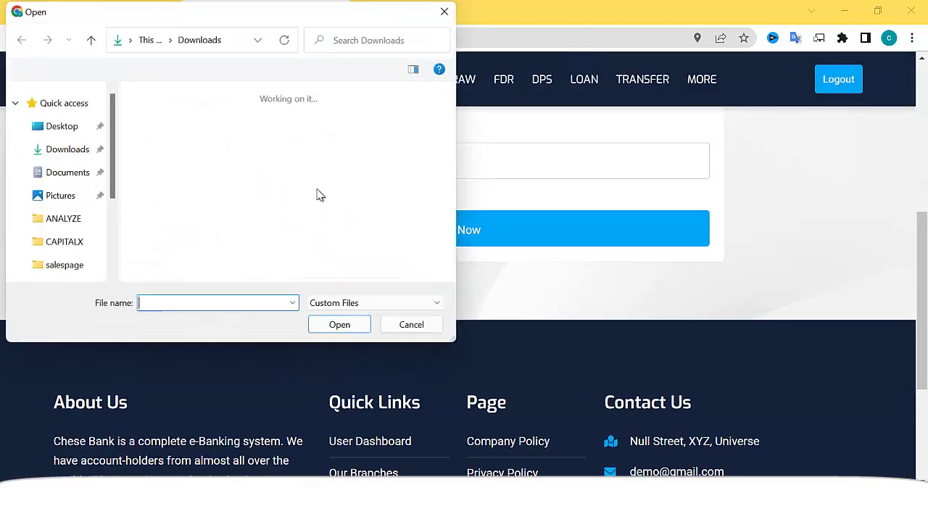
pyautogui.scroll(-3, 234, 196)
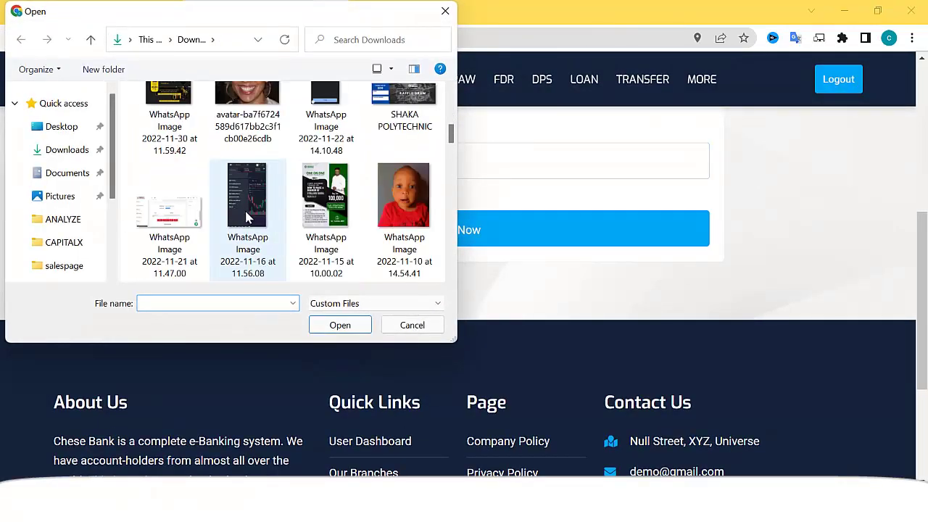
pyautogui.scroll(3, 247, 217)
pyautogui.scroll(-3, 248, 203)
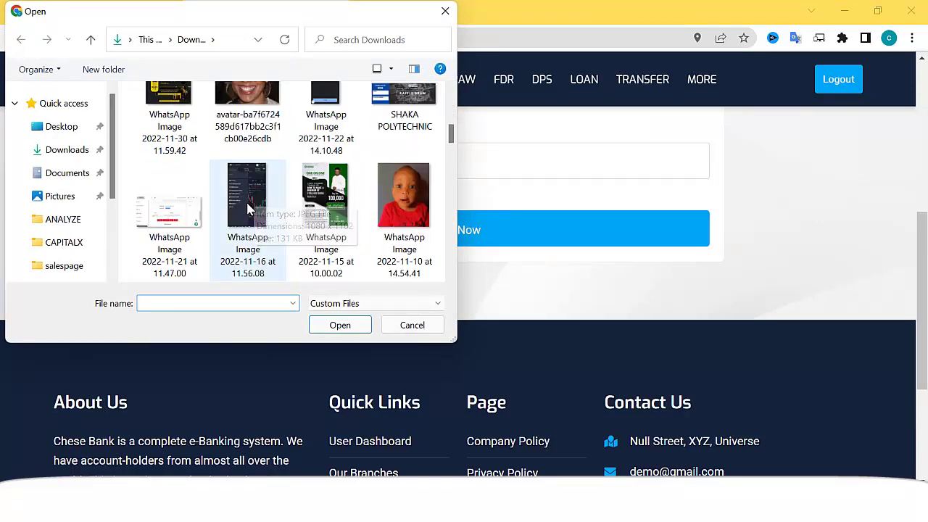
pyautogui.scroll(-2, 247, 214)
pyautogui.scroll(-8, 241, 219)
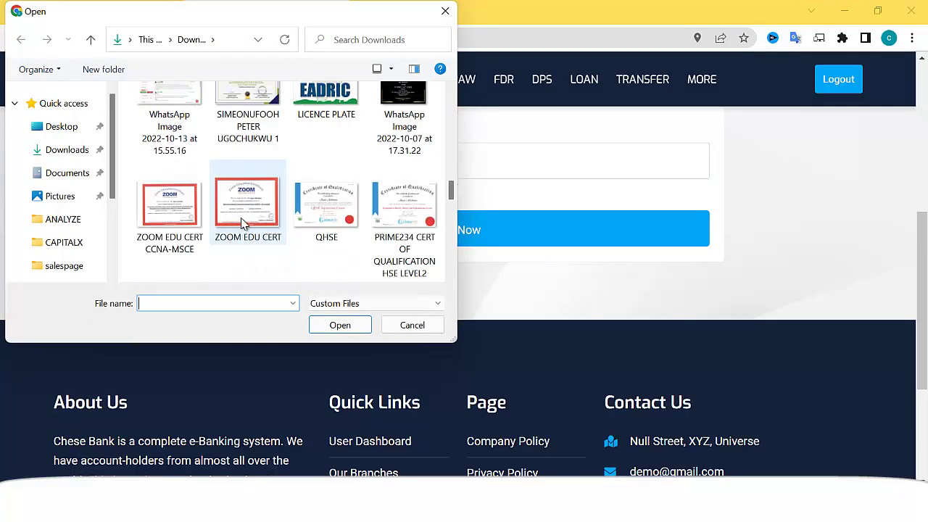
pyautogui.doubleClick(325, 199)
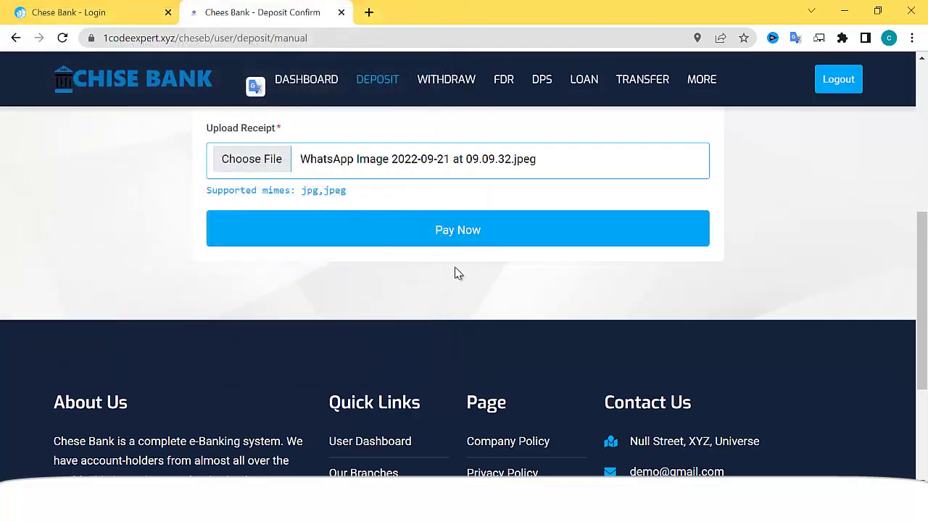
pyautogui.scroll(5, 522, 272)
pyautogui.scroll(-3, 500, 298)
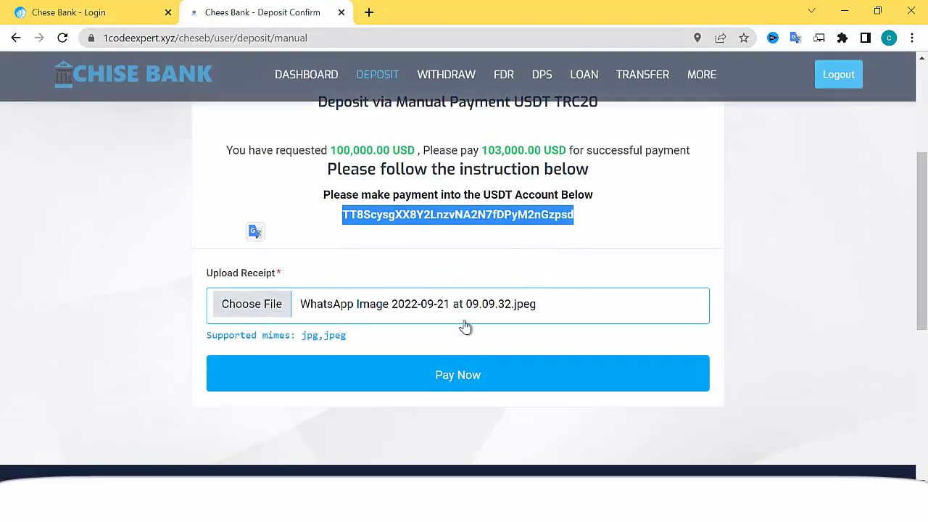
pyautogui.click(459, 386)
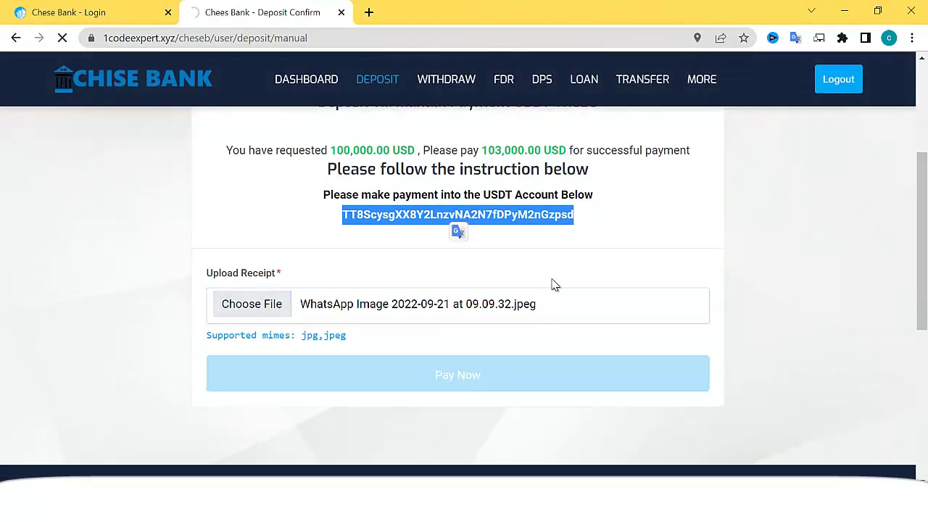
pyautogui.scroll(-2, 533, 248)
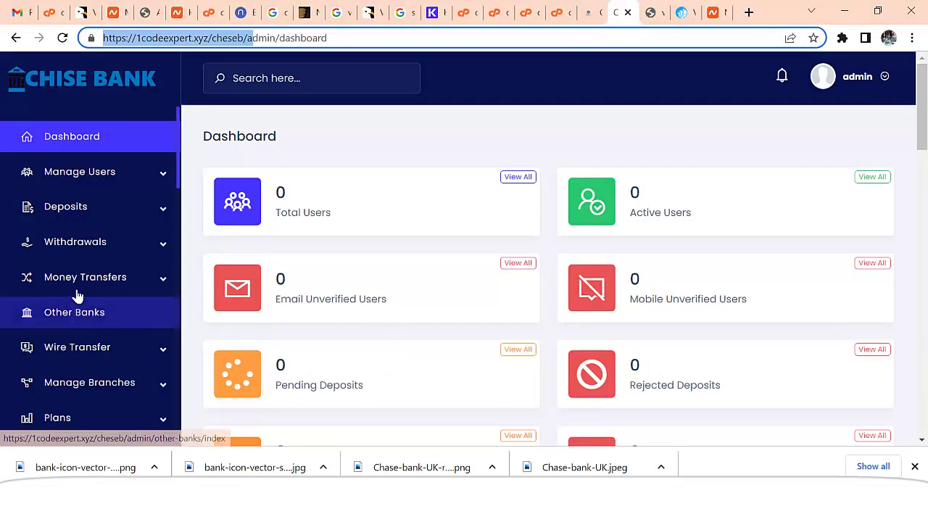
# - Reload the admin dashboard, close the notice, and list users in Manage Users > KYC Pending
pyautogui.click(78, 142)
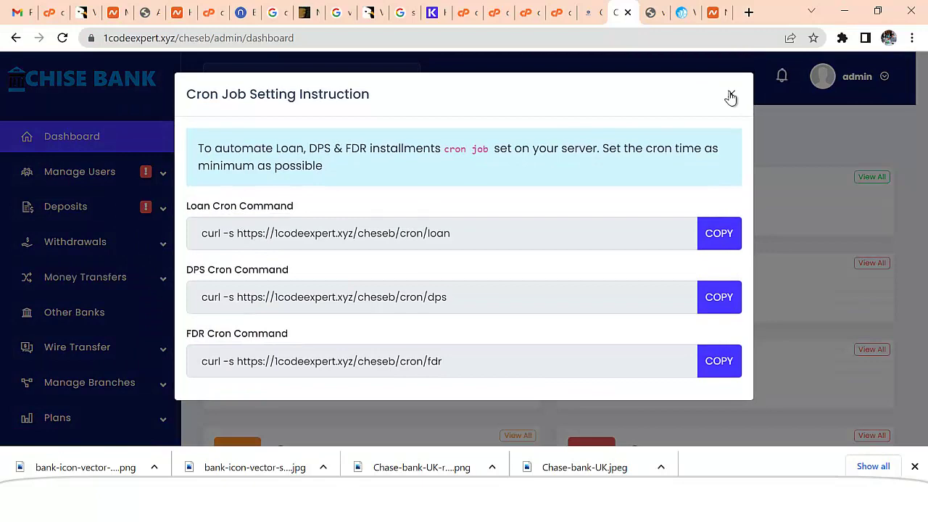
pyautogui.click(731, 97)
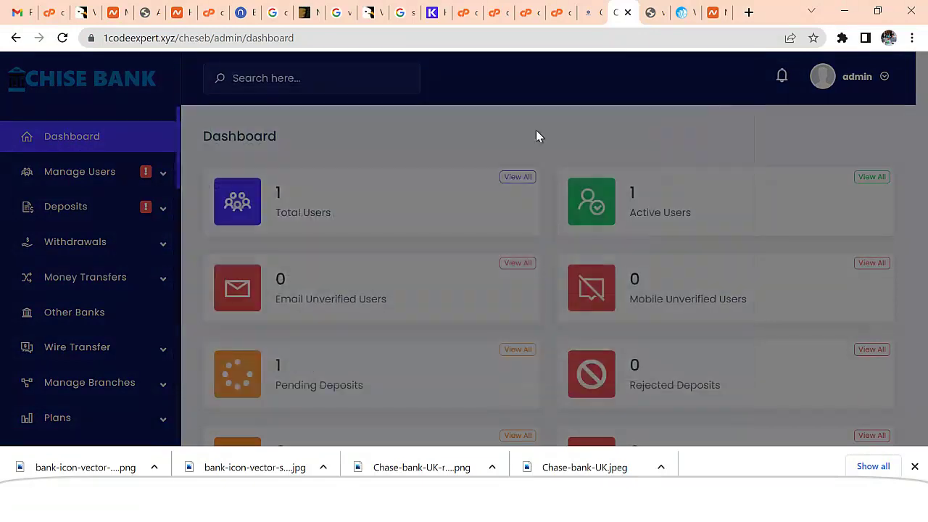
pyautogui.click(113, 177)
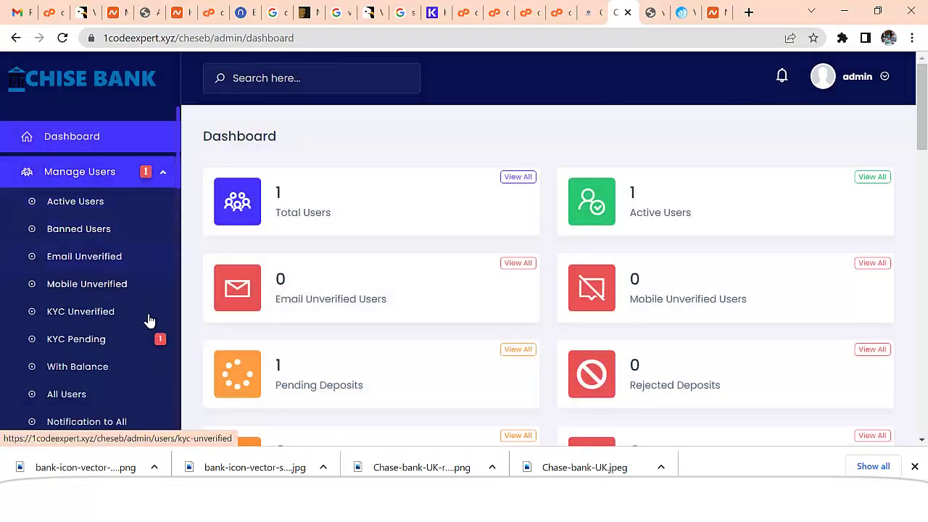
pyautogui.click(182, 319)
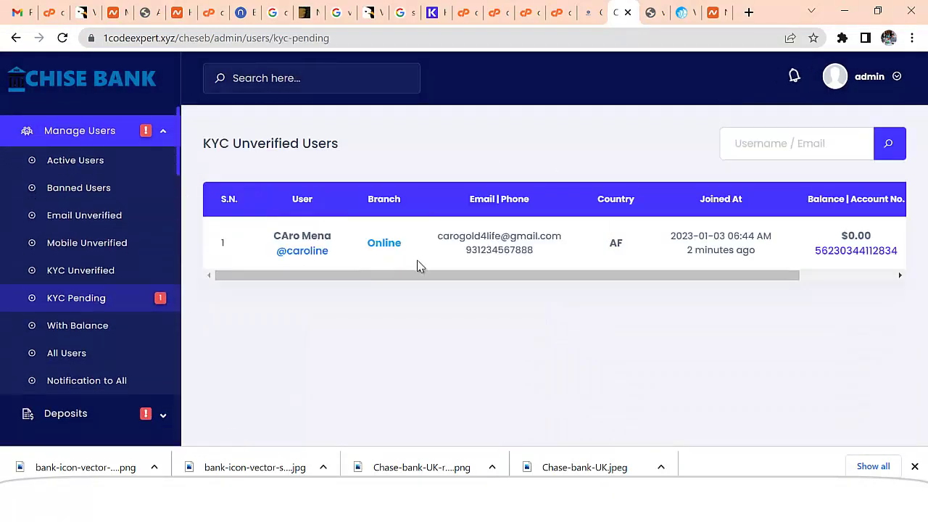
# - Open the new user's details, switch KYC to Verified, and save
pyautogui.hscroll(1, 606, 268)
pyautogui.hscroll(3, 653, 267)
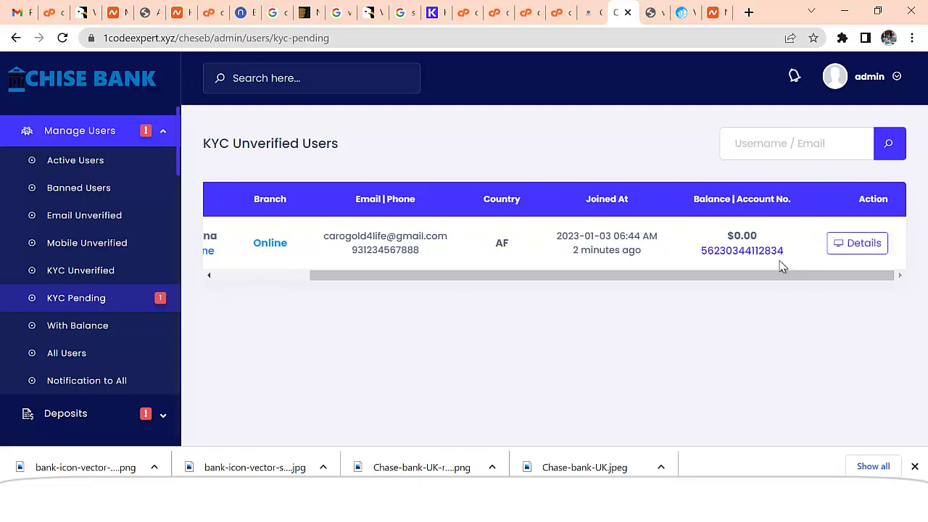
pyautogui.click(841, 251)
pyautogui.scroll(-5, 518, 272)
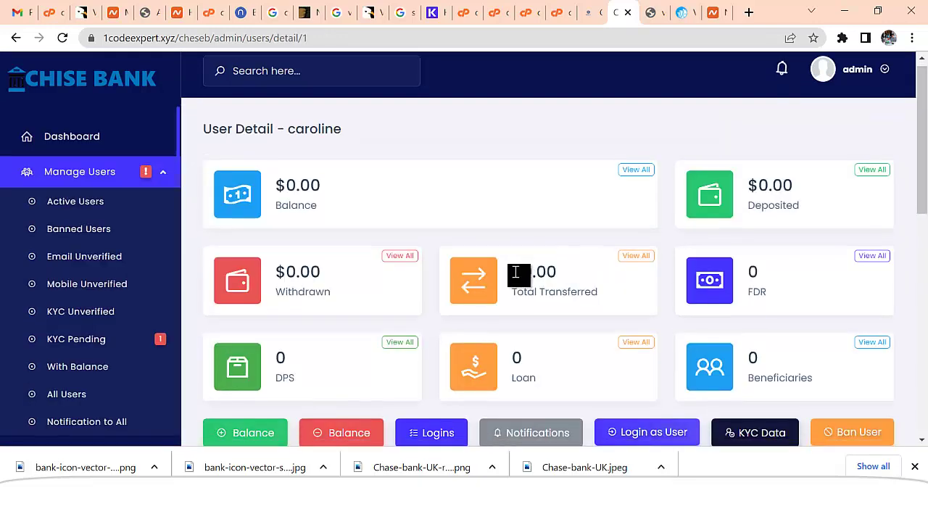
pyautogui.scroll(-3, 515, 273)
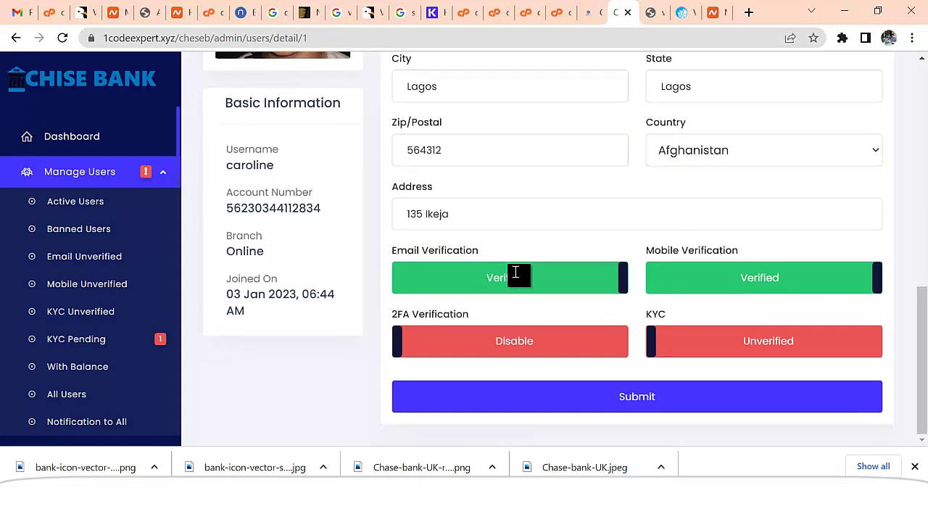
pyautogui.click(733, 347)
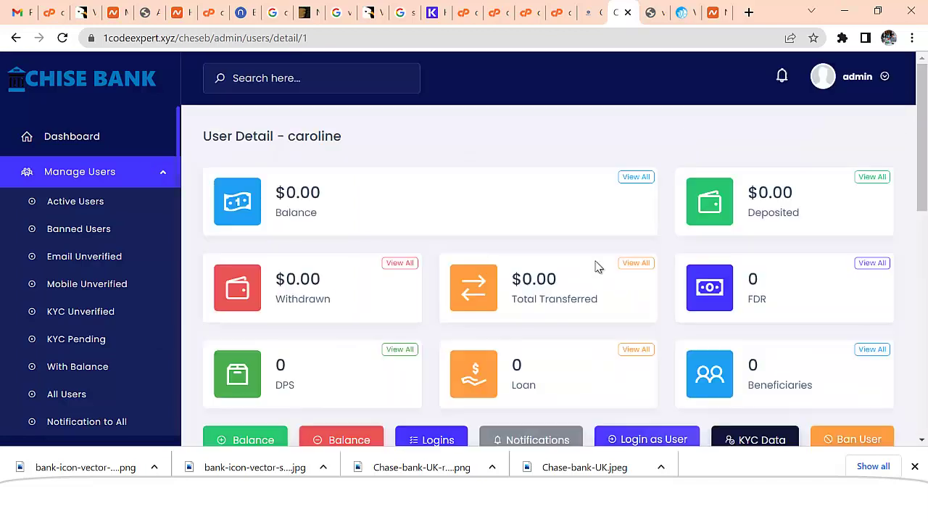
pyautogui.scroll(-8, 385, 290)
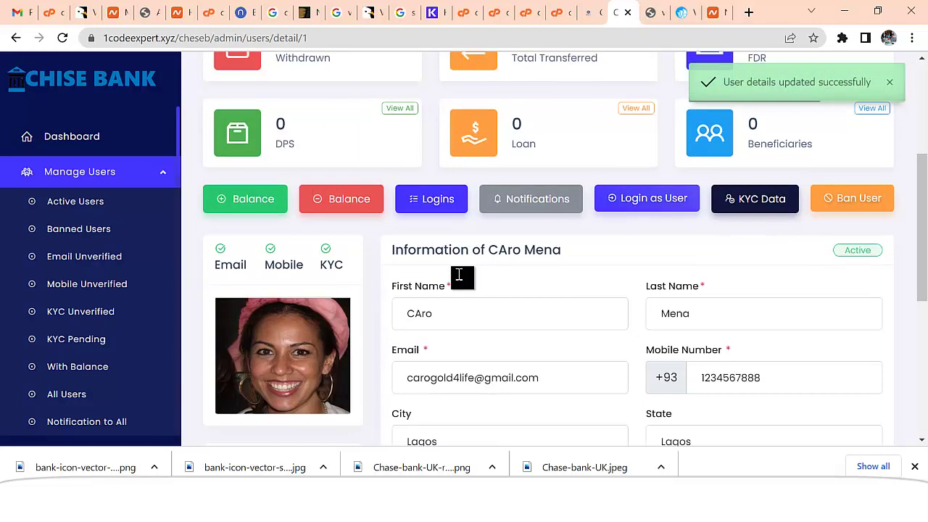
# - Open Pending Deposits and approve the 100,000.00 USD USDT TRC20 deposit from its details page
pyautogui.scroll(-4, 77, 308)
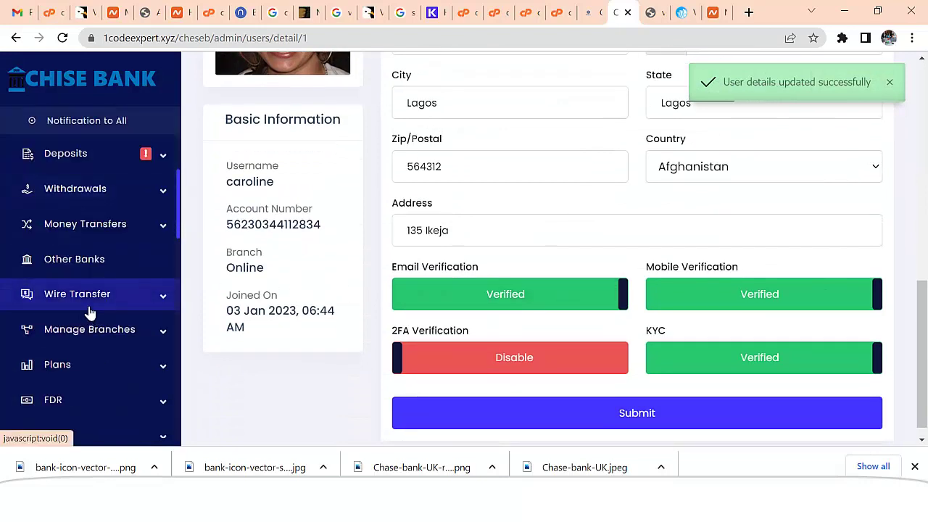
pyautogui.click(87, 168)
pyautogui.click(122, 184)
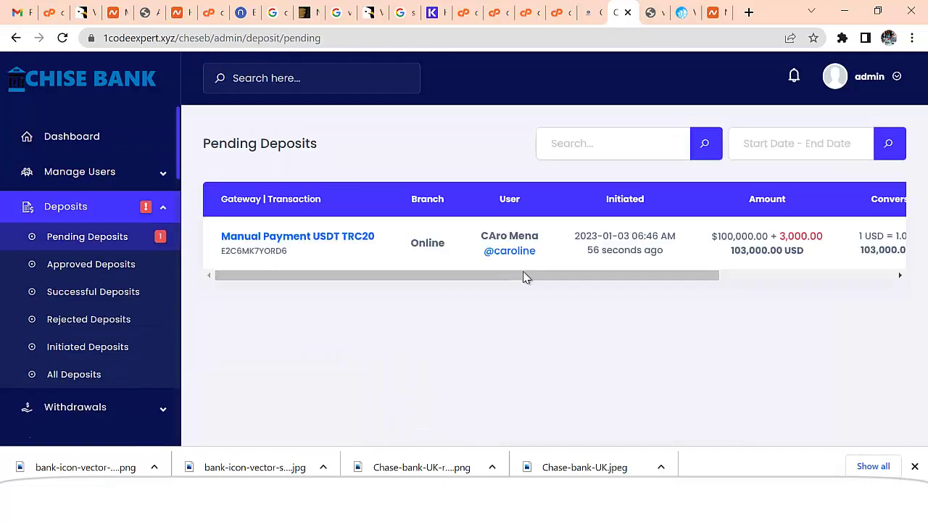
pyautogui.moveTo(526, 278); pyautogui.dragTo(699, 280)
pyautogui.click(755, 310)
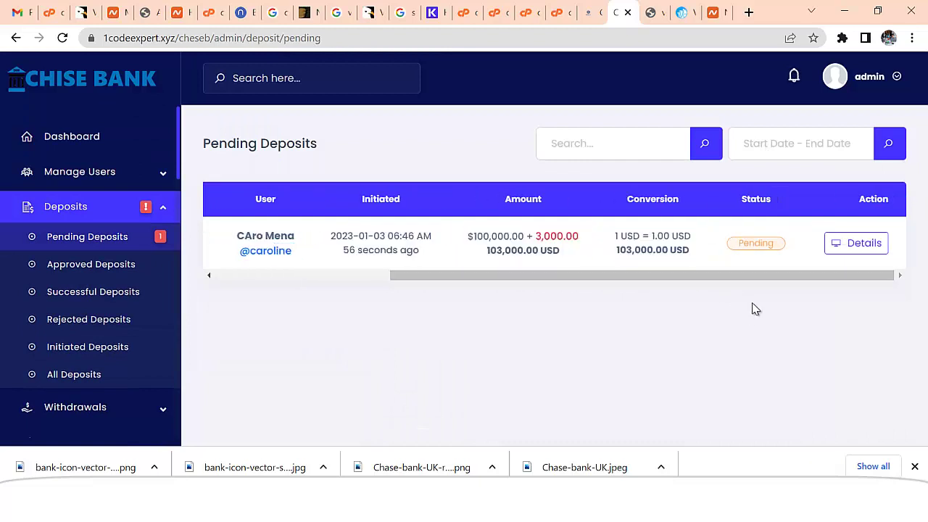
pyautogui.click(855, 243)
pyautogui.scroll(-1, 611, 291)
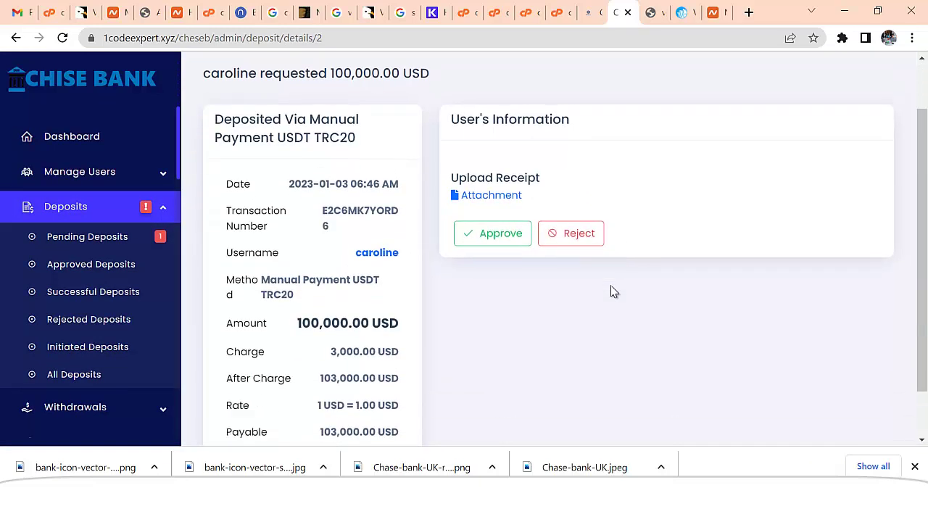
pyautogui.scroll(-1, 611, 291)
pyautogui.click(502, 175)
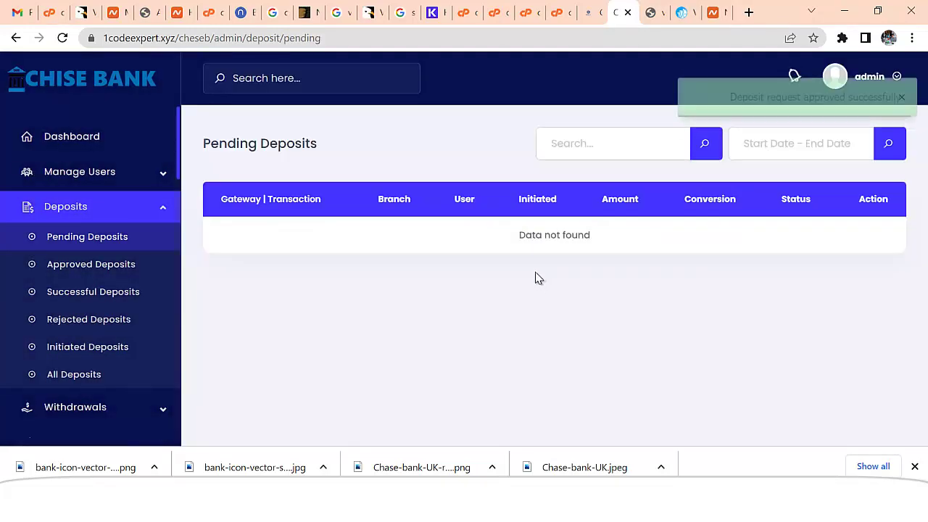
# - In the customer's window, confirm the dashboard shows a $100,000.00 available balance
pyautogui.hotkey('alt', 'Tab')
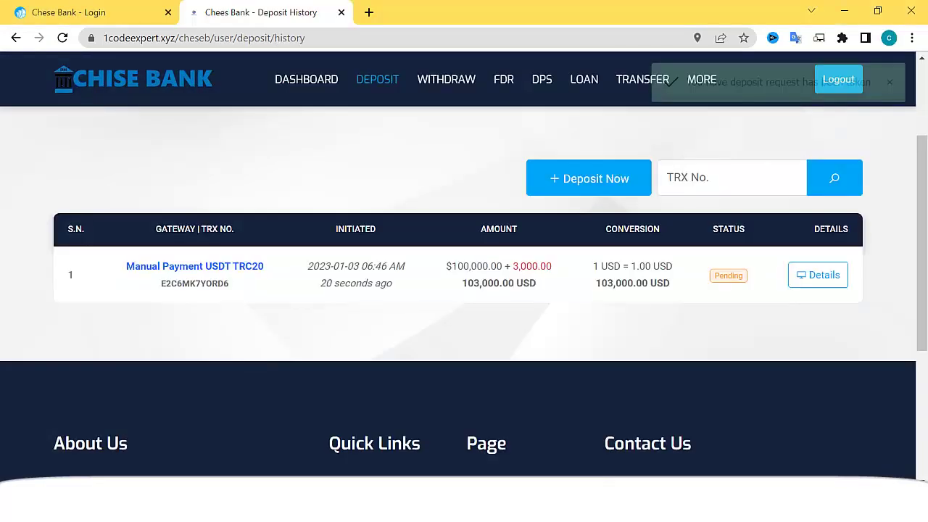
pyautogui.scroll(2, 127, 168)
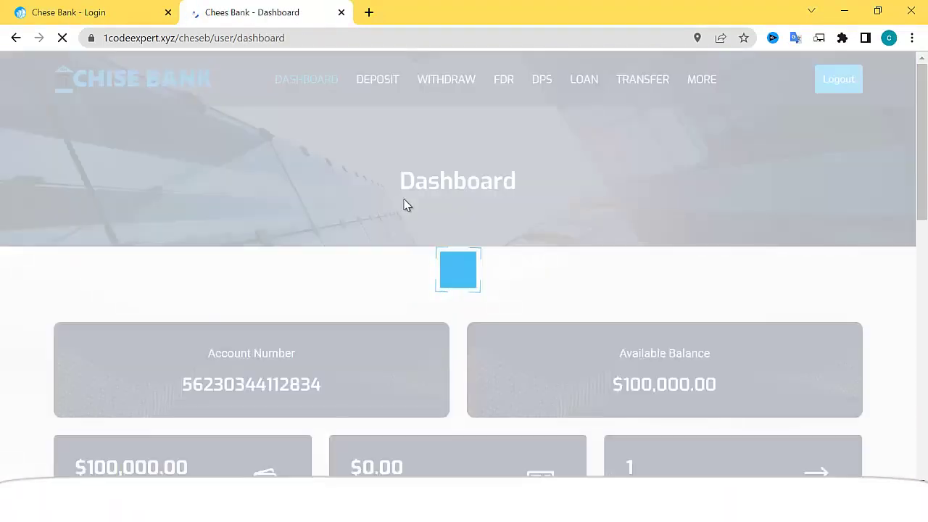
pyautogui.scroll(-1, 417, 214)
pyautogui.scroll(-1, 417, 214)
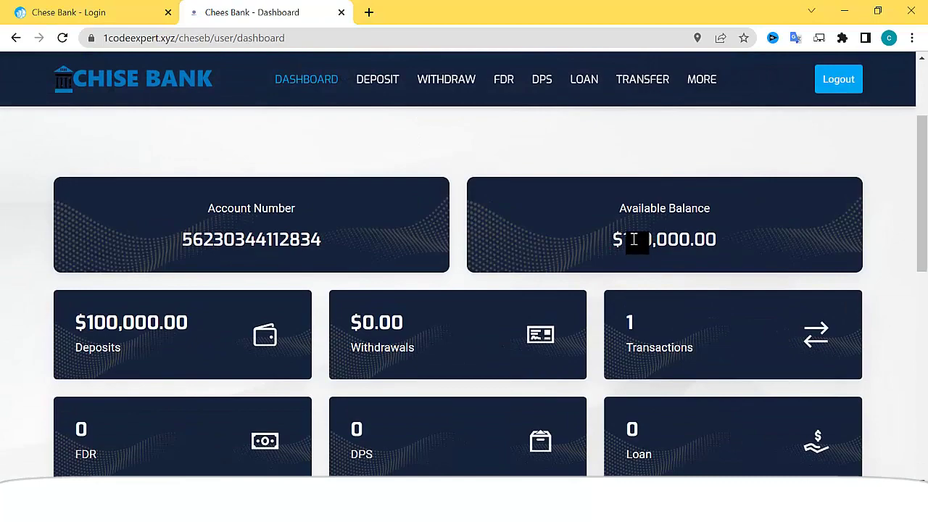
pyautogui.scroll(2, 633, 240)
# - Bring up Loan Plans and scroll to the three plan cards limited to $100–$100,000
pyautogui.click(582, 82)
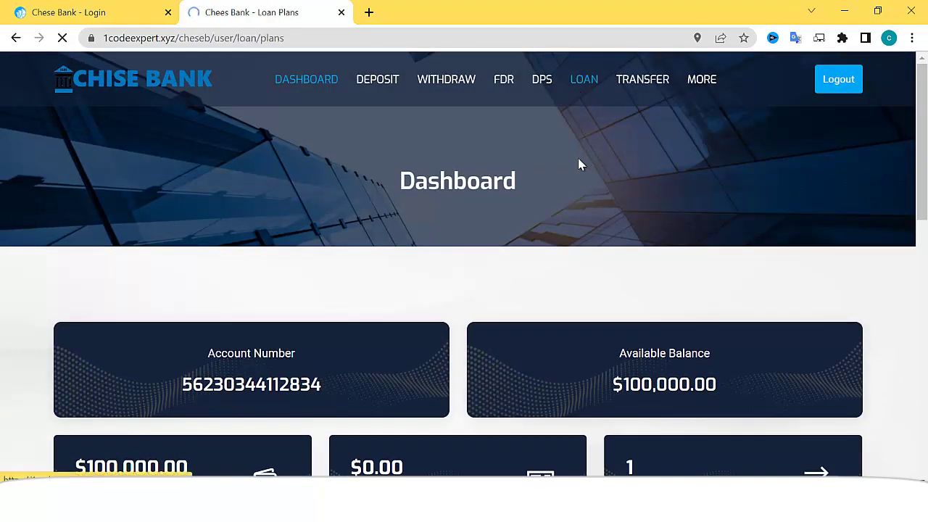
pyautogui.scroll(-4, 546, 230)
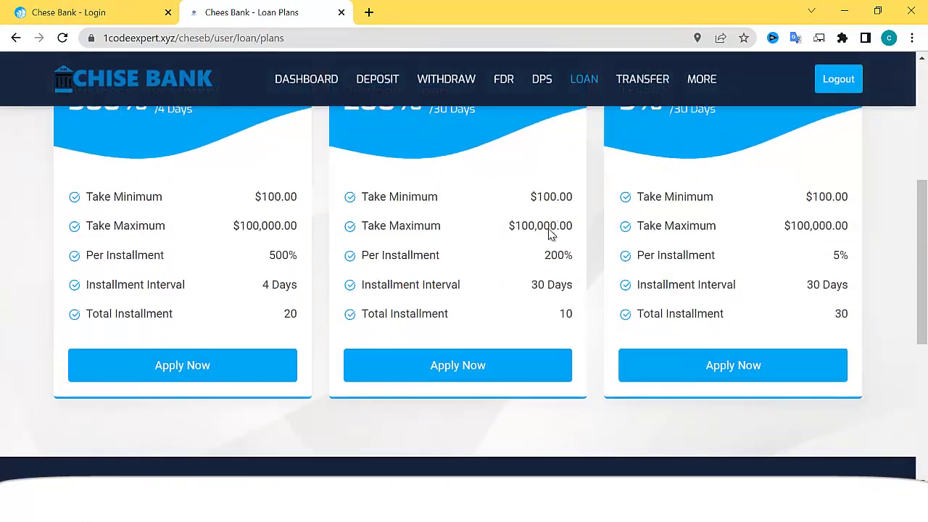
pyautogui.scroll(-2, 549, 233)
pyautogui.scroll(4, 549, 234)
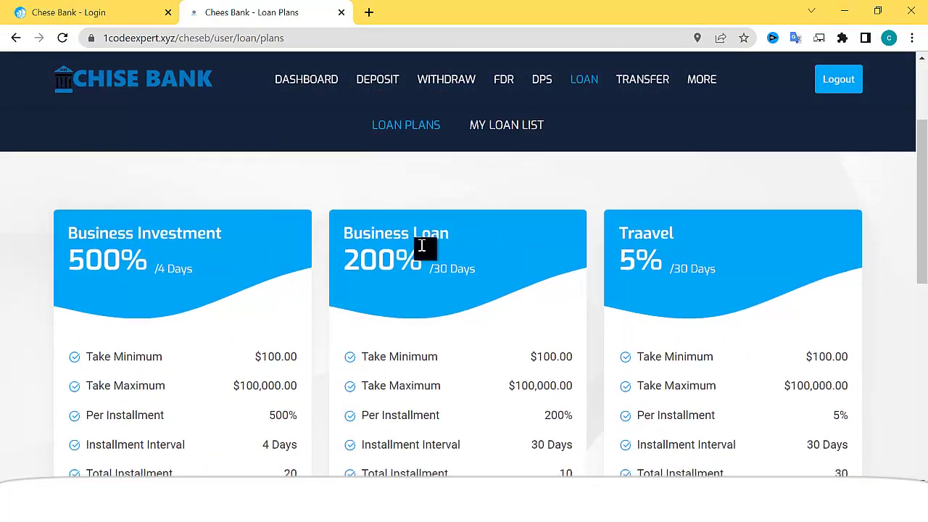
pyautogui.scroll(-1, 367, 261)
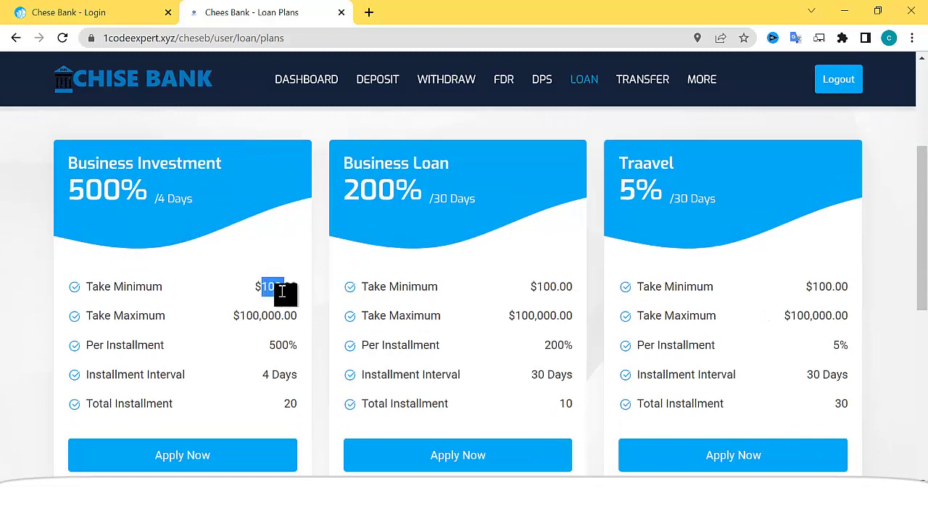
pyautogui.scroll(-2, 244, 327)
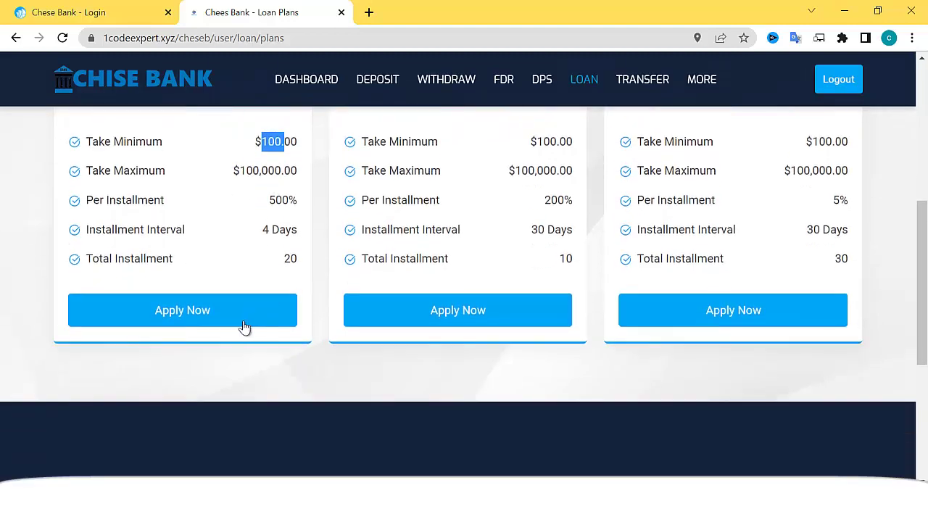
# - Apply for a $30,000 Business Investment loan and submit it from the application preview
pyautogui.click(201, 313)
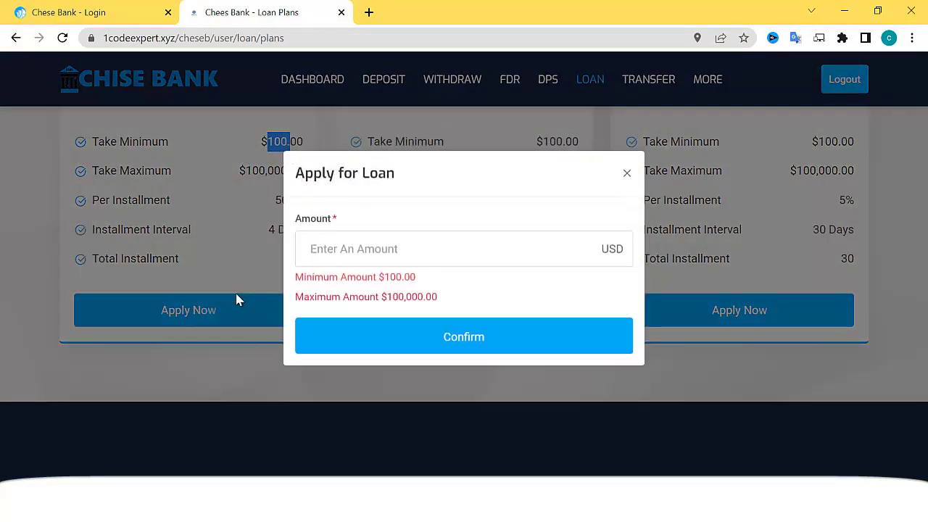
pyautogui.click(374, 261)
pyautogui.write('30')
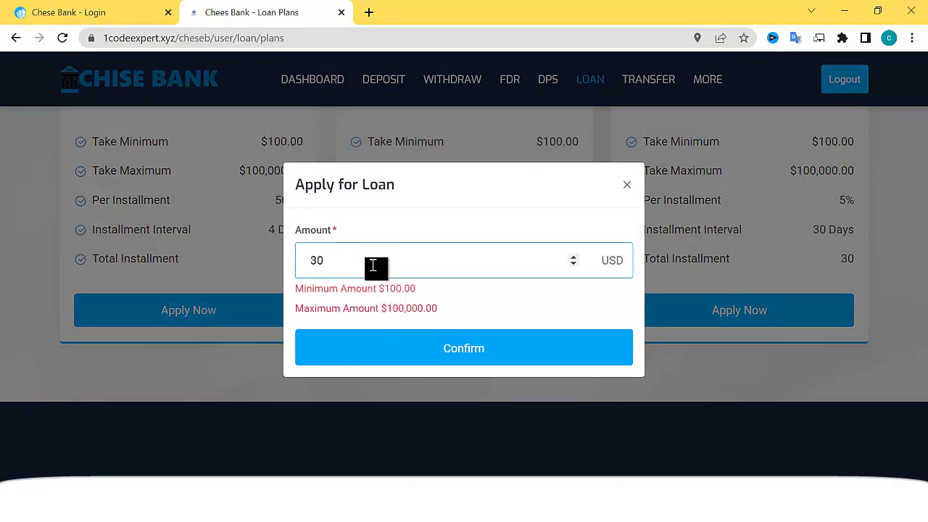
pyautogui.write('000')
pyautogui.click(437, 348)
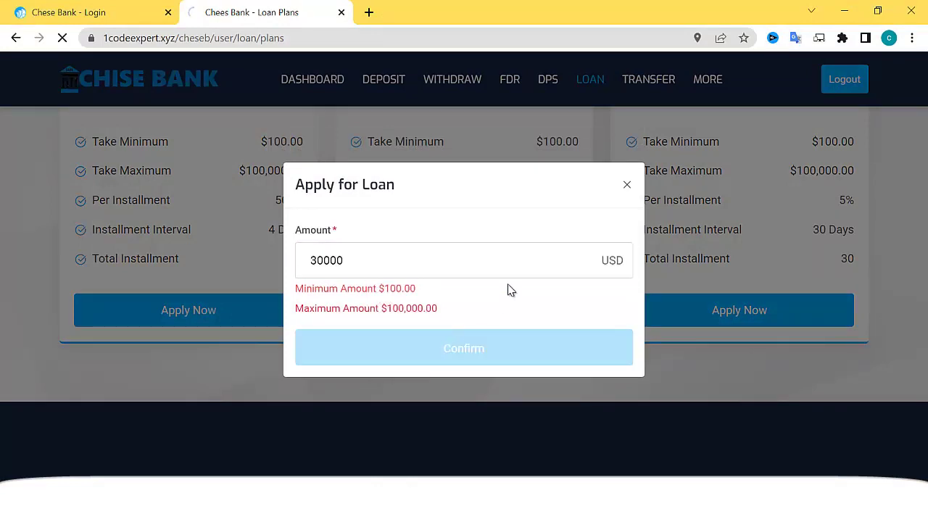
pyautogui.scroll(-3, 518, 275)
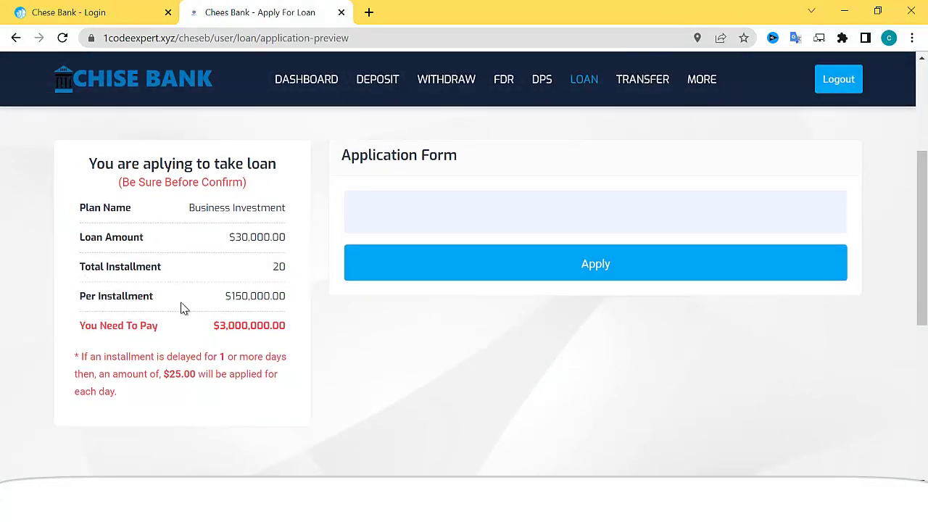
pyautogui.scroll(-1, 287, 347)
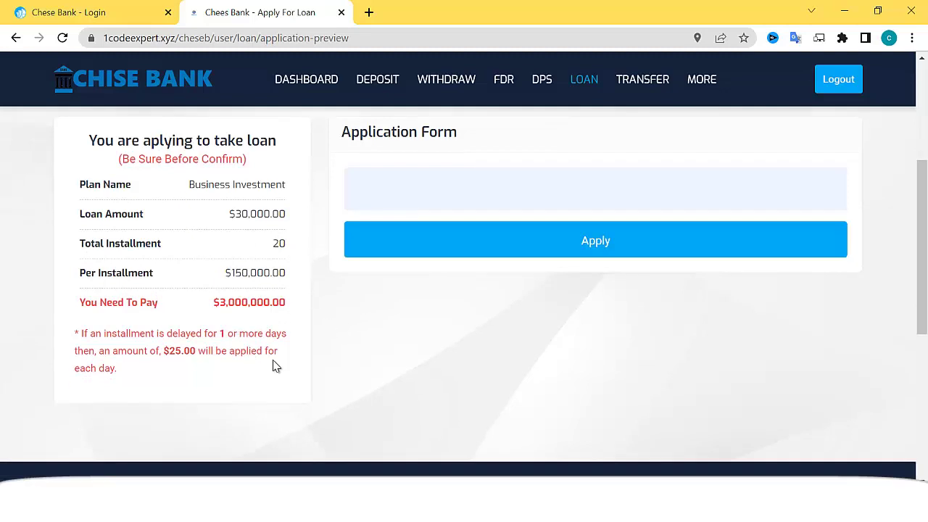
pyautogui.click(603, 199)
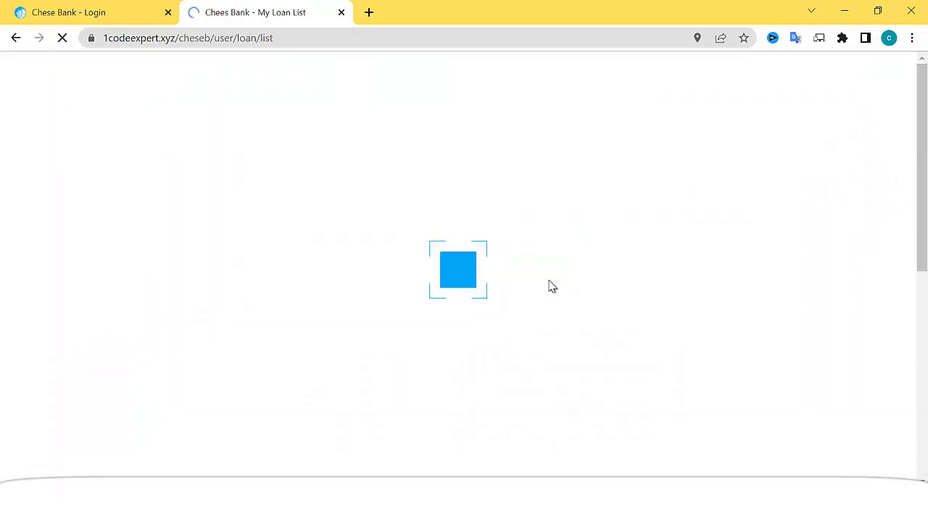
pyautogui.scroll(-2, 624, 298)
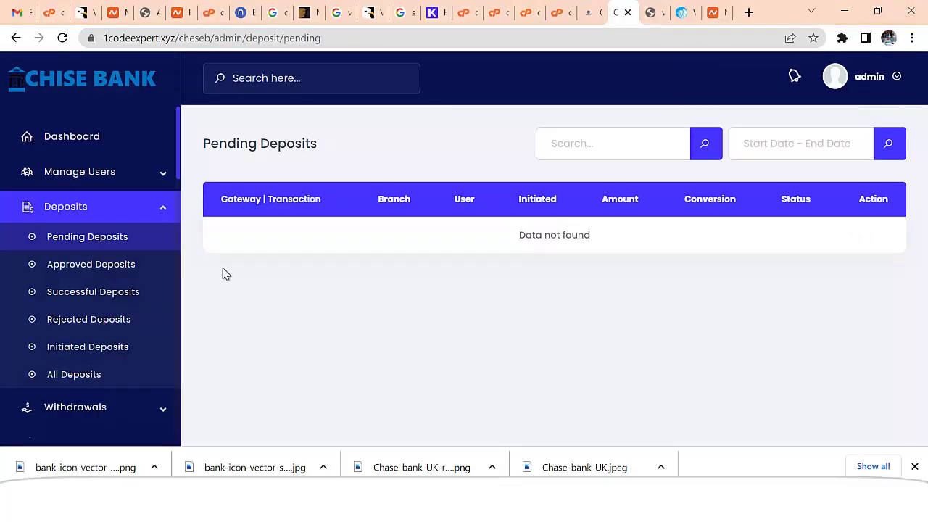
# - From the admin's Loans > Pending Loans list, approve the $30,000 Business Investment loan
pyautogui.click(86, 145)
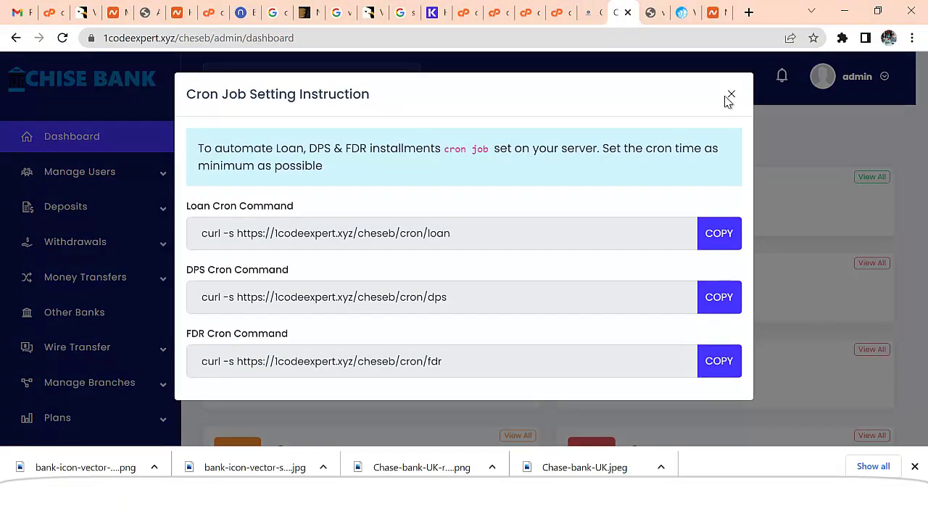
pyautogui.click(731, 96)
pyautogui.scroll(-5, 108, 348)
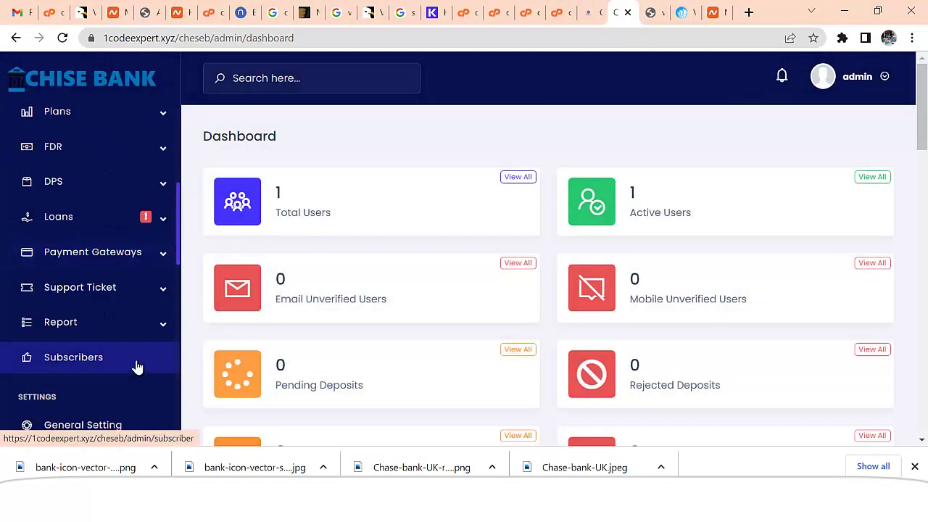
pyautogui.click(76, 215)
pyautogui.click(96, 248)
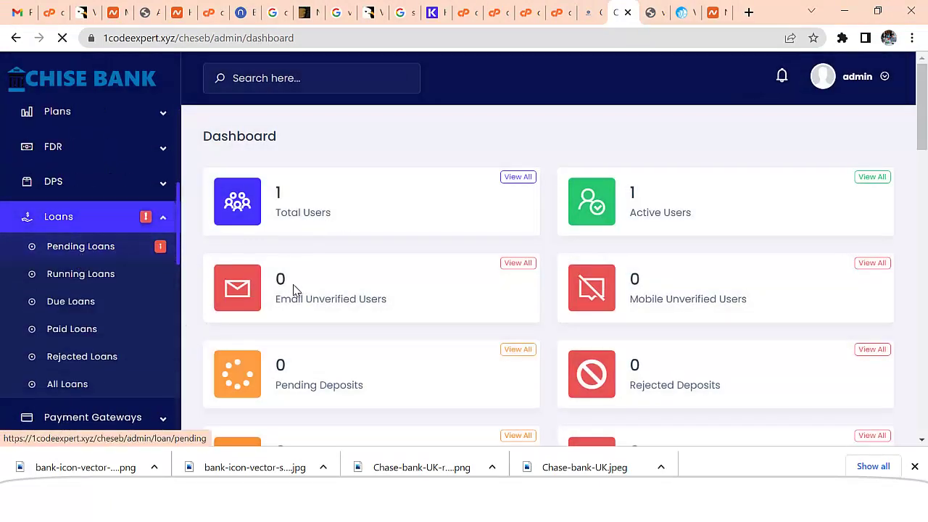
pyautogui.moveTo(505, 276); pyautogui.dragTo(794, 281)
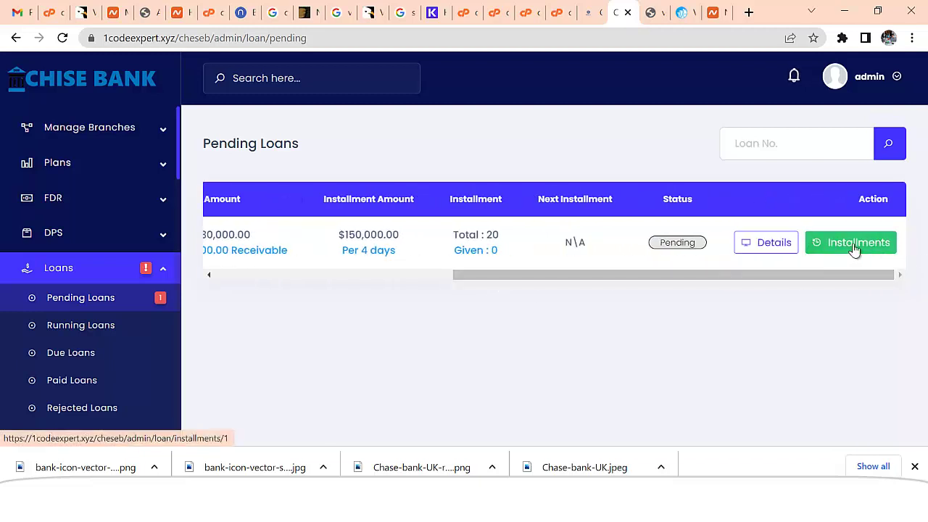
pyautogui.click(758, 250)
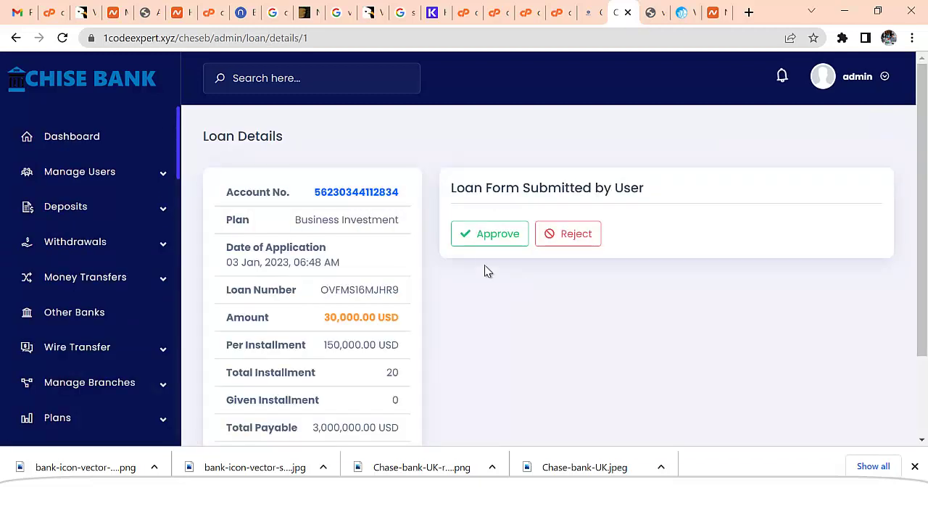
pyautogui.click(488, 237)
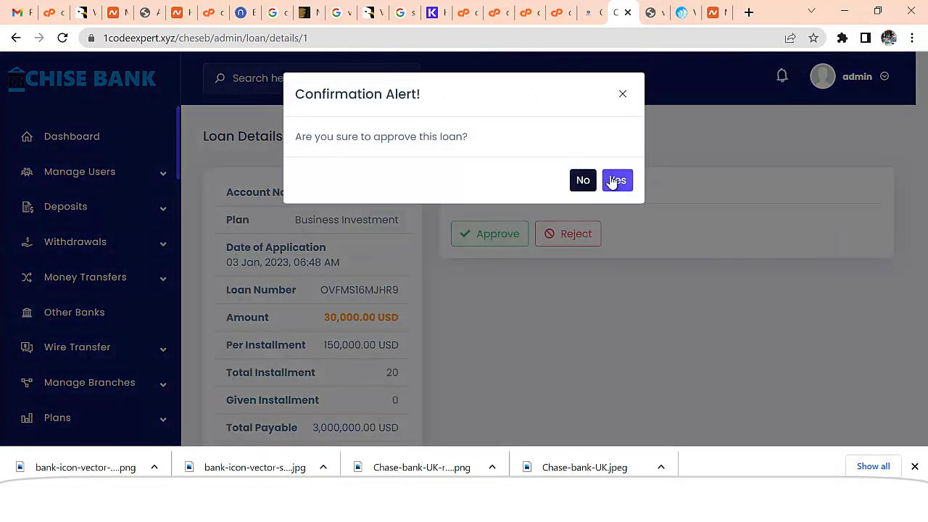
pyautogui.click(617, 180)
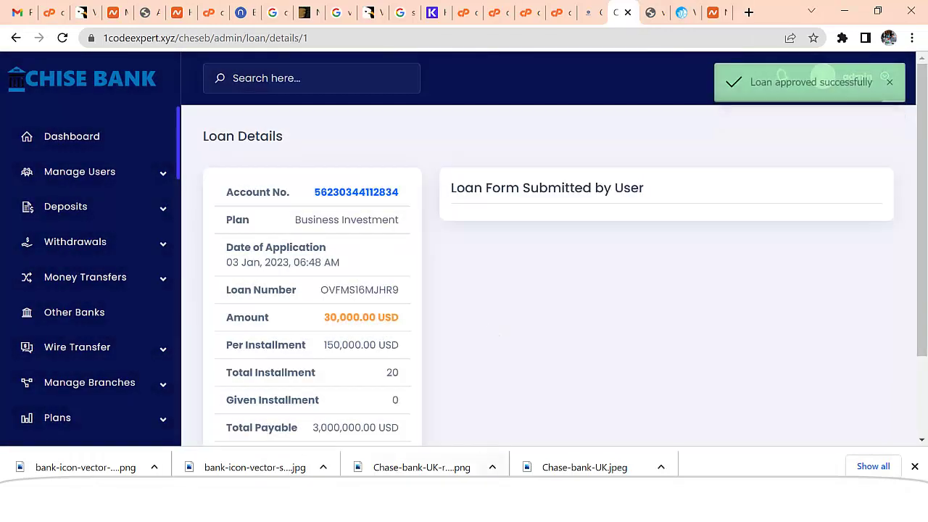
pyautogui.hotkey('alt', 'Tab')
pyautogui.scroll(2, 302, 167)
pyautogui.click(305, 83)
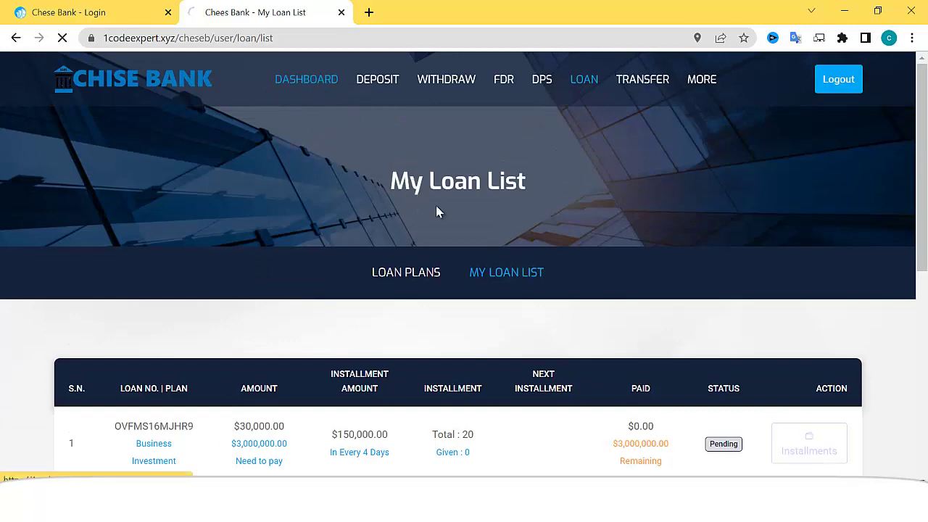
pyautogui.scroll(-3, 506, 306)
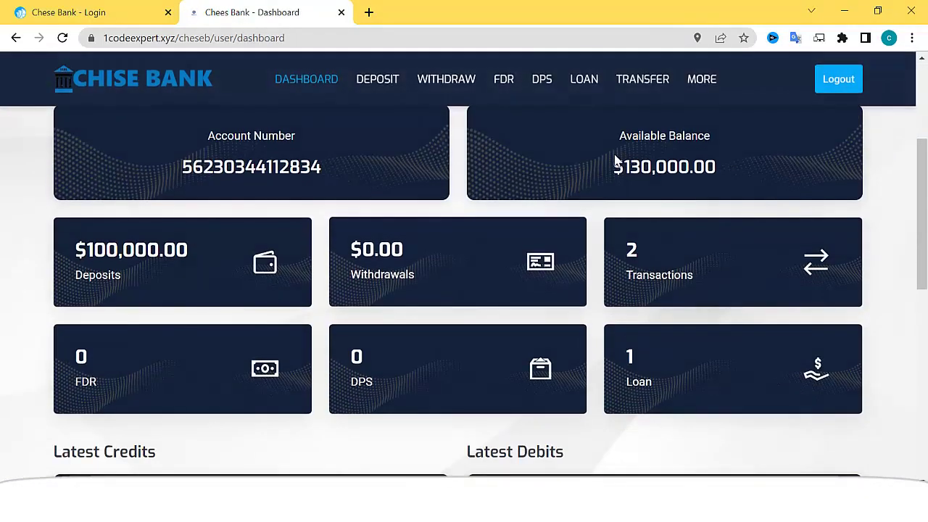
pyautogui.moveTo(629, 168); pyautogui.dragTo(710, 168)
pyautogui.scroll(-3, 645, 244)
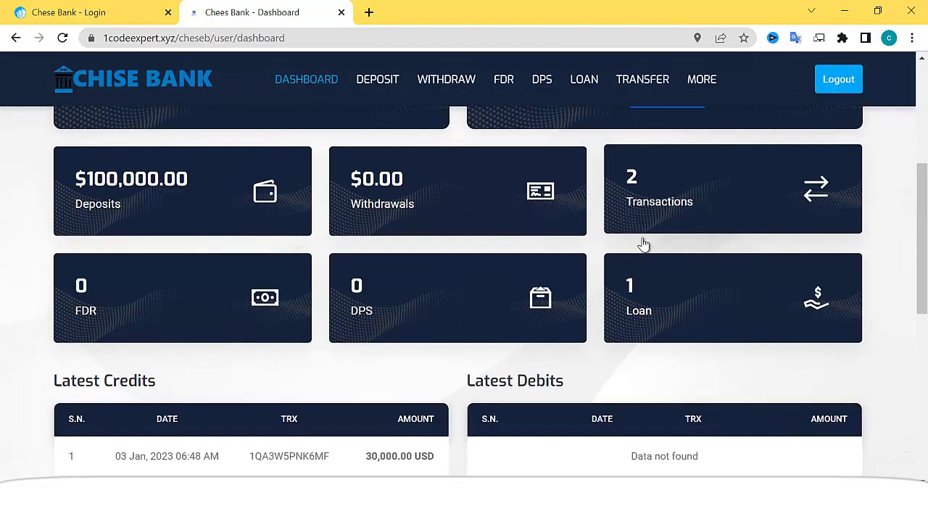
pyautogui.scroll(1, 646, 240)
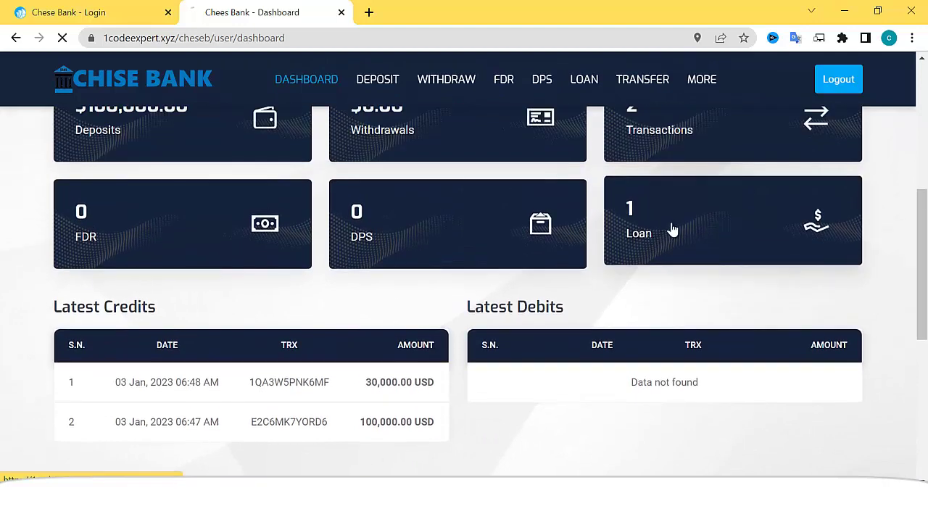
pyautogui.scroll(-3, 602, 249)
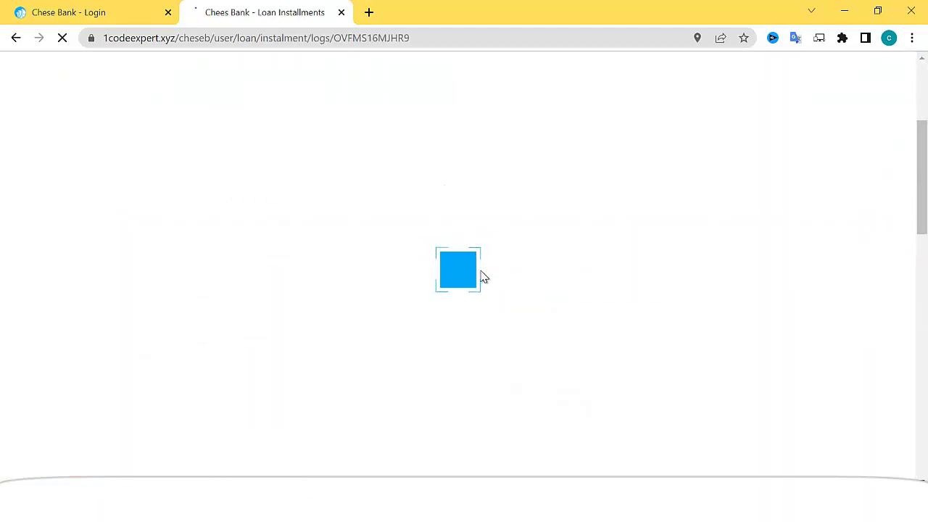
pyautogui.scroll(-10, 522, 283)
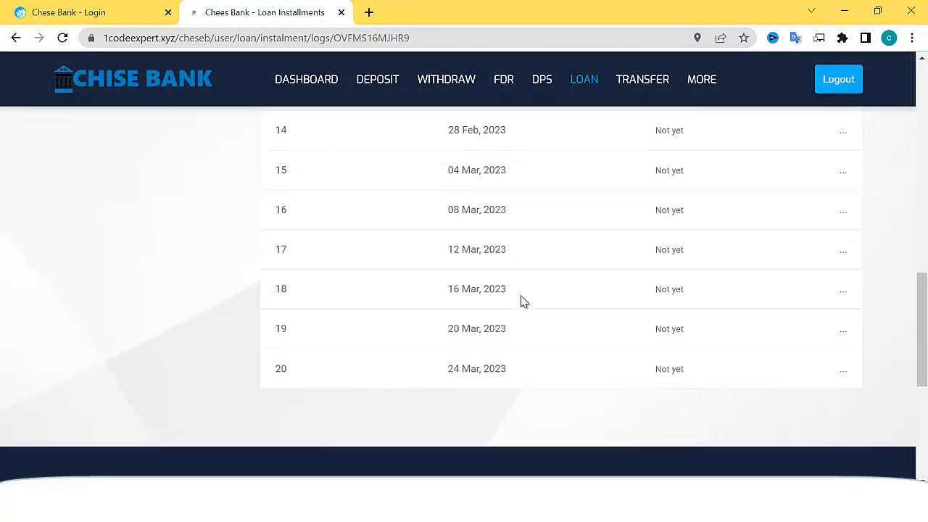
pyautogui.scroll(10, 663, 307)
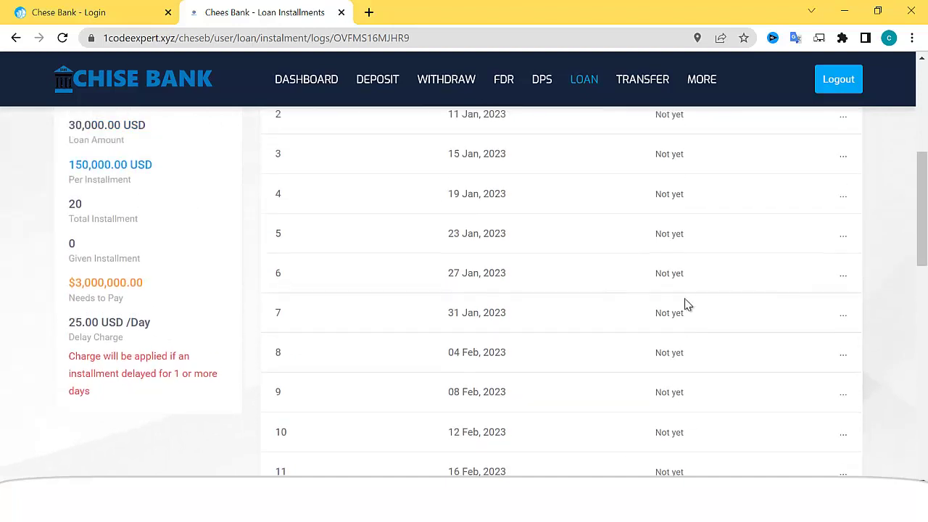
pyautogui.scroll(2, 627, 284)
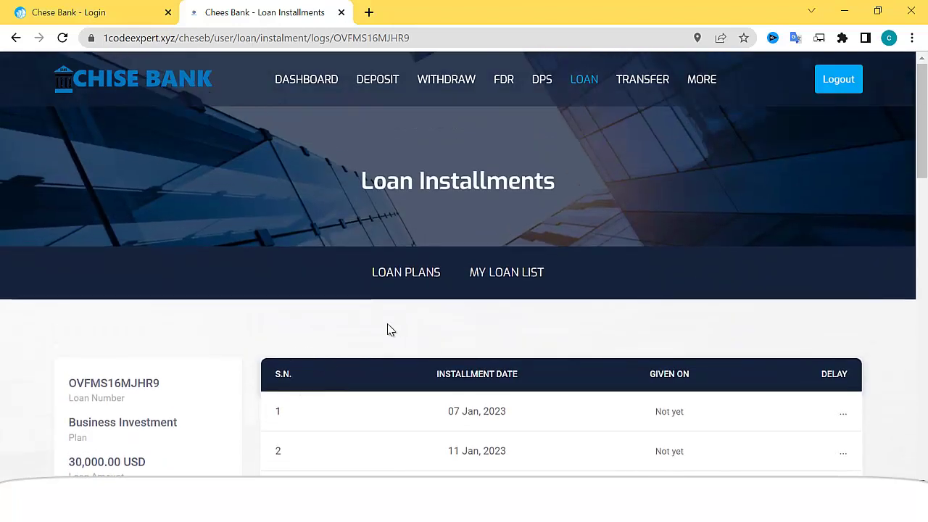
pyautogui.scroll(-1, 269, 380)
pyautogui.scroll(1, 297, 425)
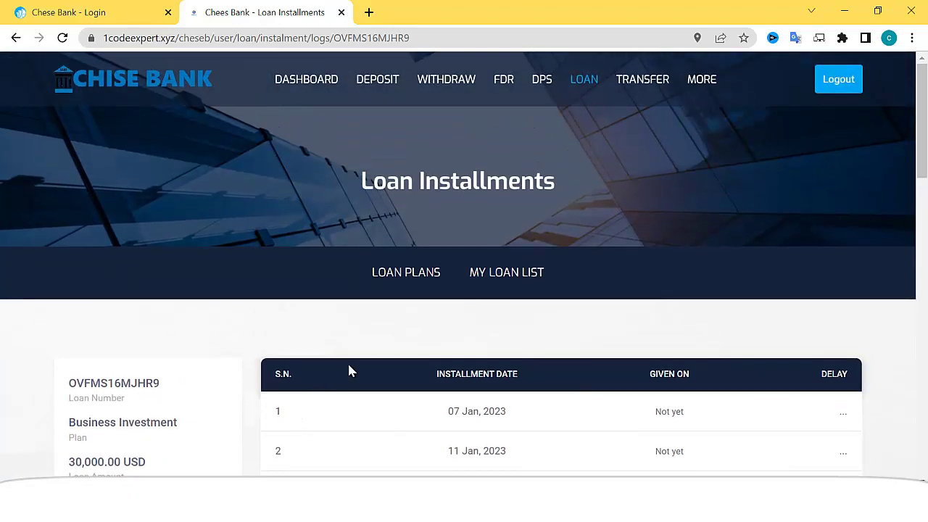
# - From the withdrawal history, start a new withdrawal using the Crypto Bitcoin method
pyautogui.click(451, 93)
pyautogui.scroll(-2, 455, 234)
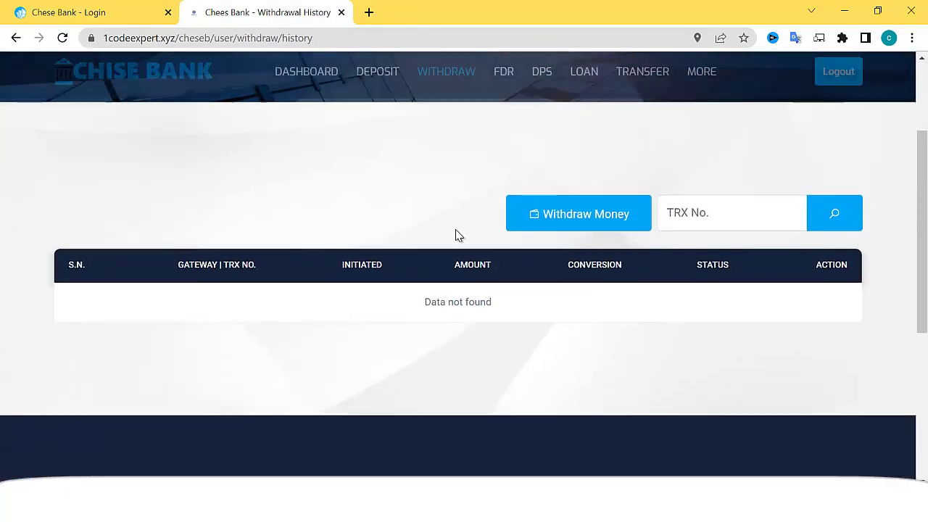
pyautogui.scroll(-1, 458, 236)
pyautogui.scroll(1, 497, 232)
pyautogui.scroll(-1, 605, 201)
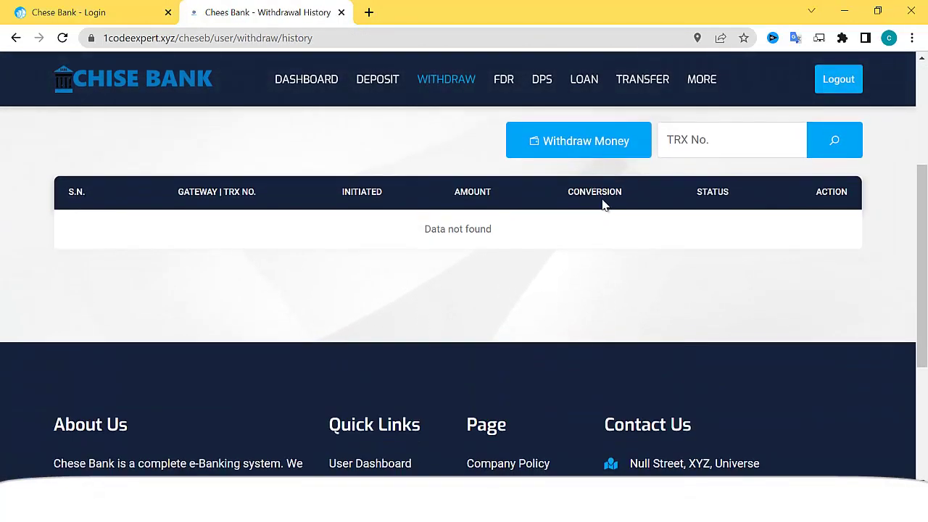
pyautogui.click(613, 149)
pyautogui.scroll(-2, 406, 247)
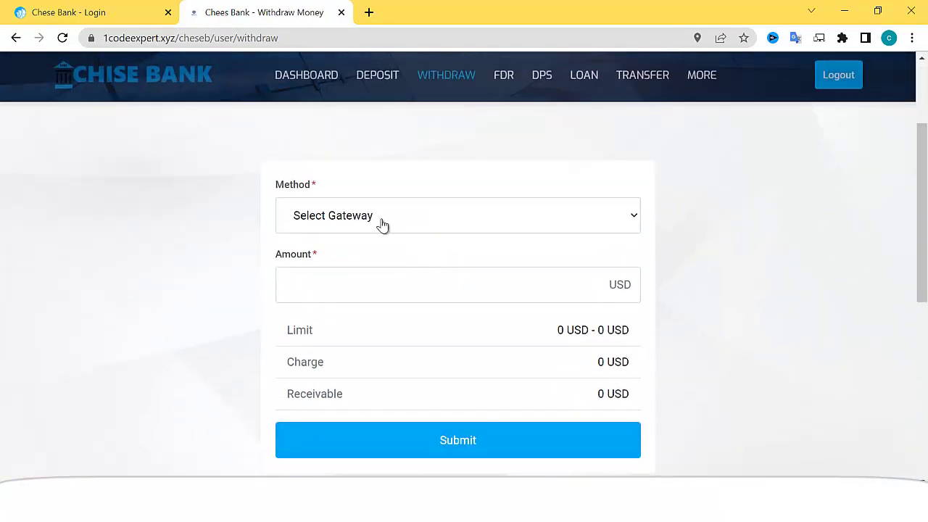
pyautogui.click(382, 226)
pyautogui.click(358, 256)
# - Enter and submit a withdrawal amount of 200 USD
pyautogui.scroll(-1, 386, 249)
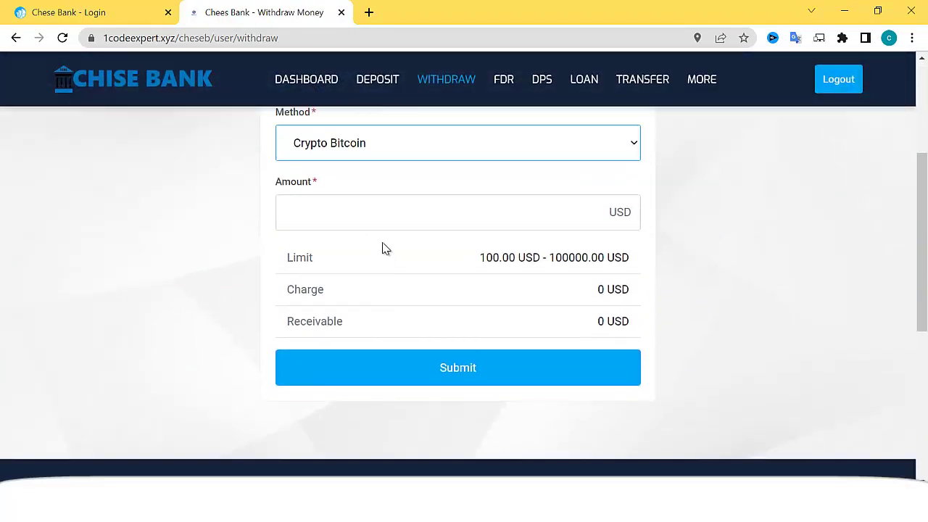
pyautogui.click(388, 212)
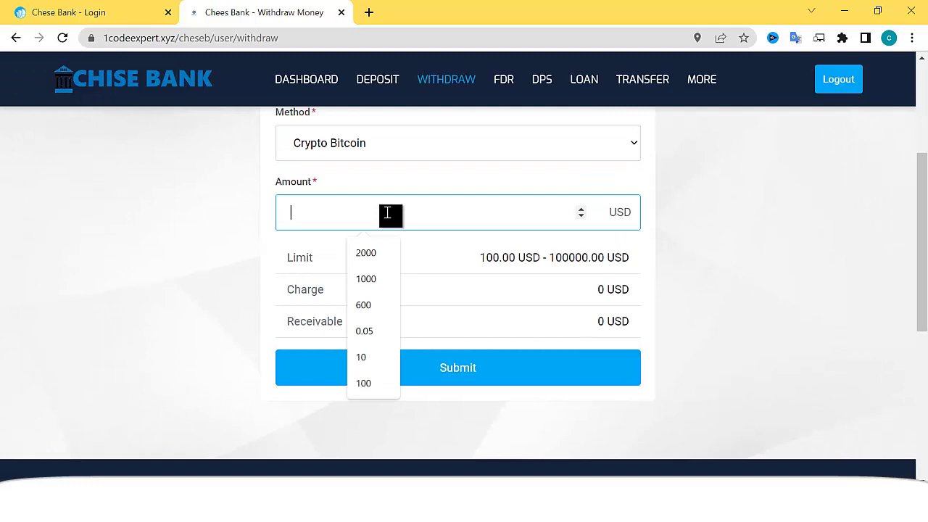
pyautogui.write('200')
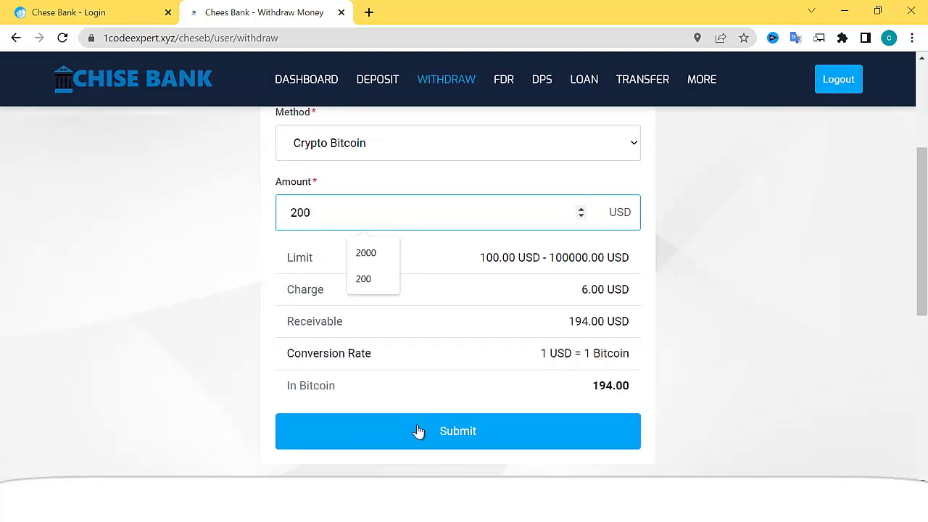
pyautogui.click(434, 440)
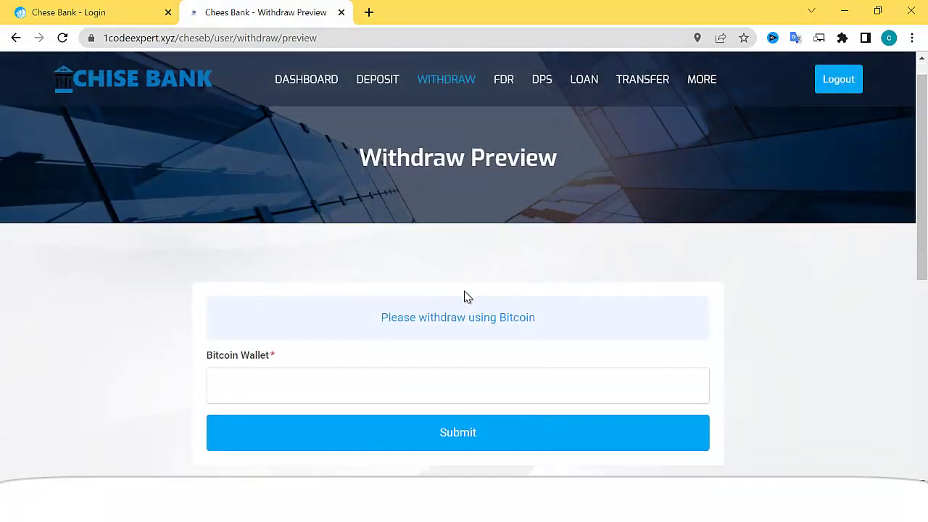
# - Fill in the Bitcoin wallet address, submit the request, and go to the admin dashboard
pyautogui.scroll(-2, 464, 290)
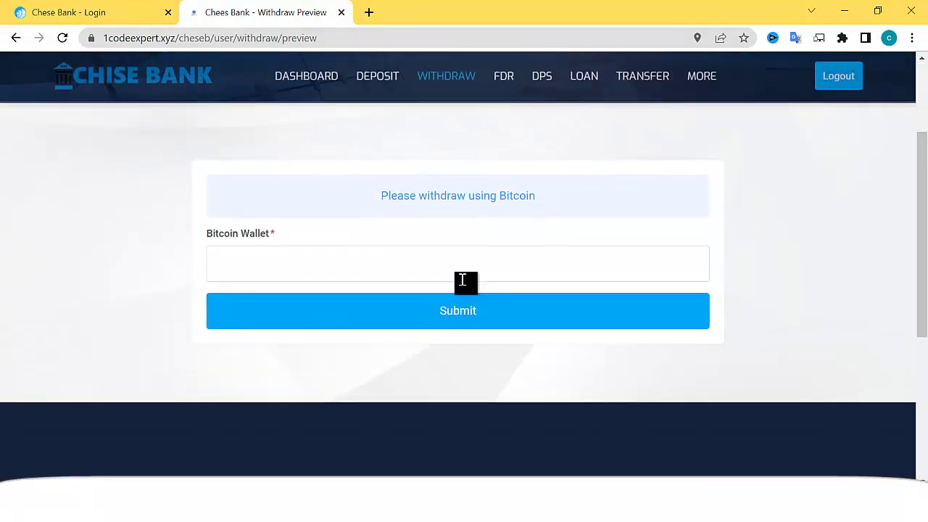
pyautogui.click(353, 264)
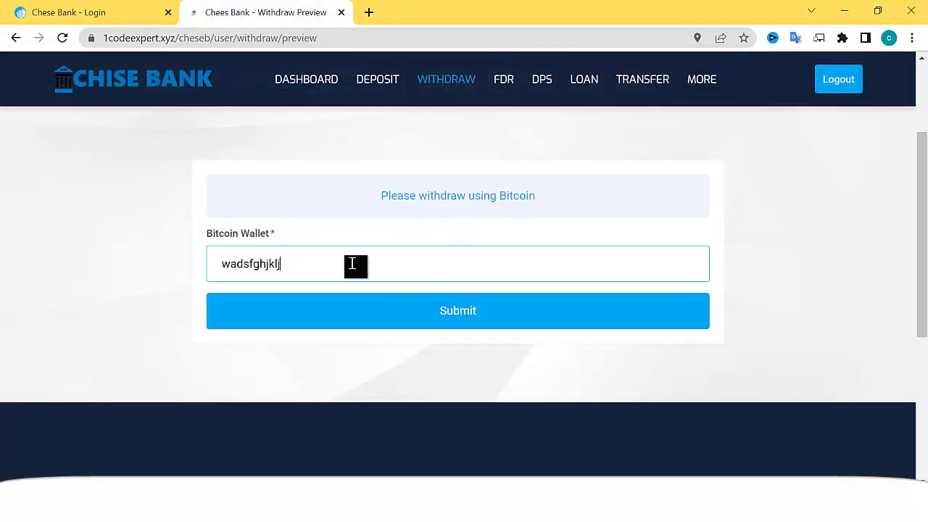
pyautogui.write('wadsfghjkljreasdfghjk')
pyautogui.click(433, 312)
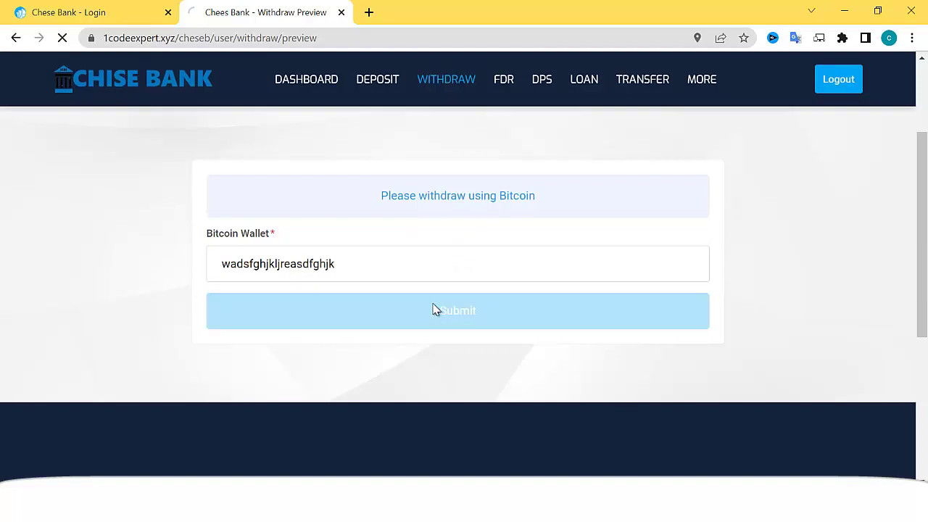
pyautogui.scroll(-2, 674, 240)
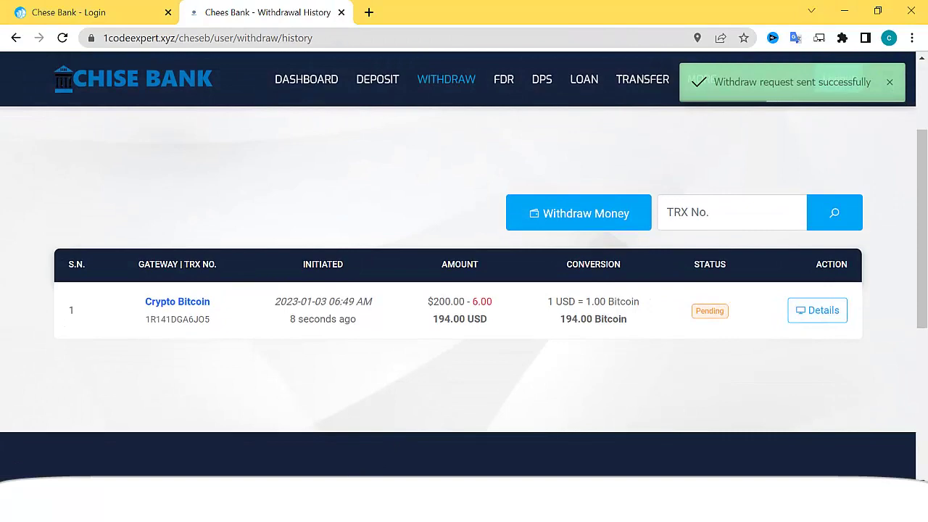
pyautogui.hotkey('alt', 'Tab')
pyautogui.click(89, 139)
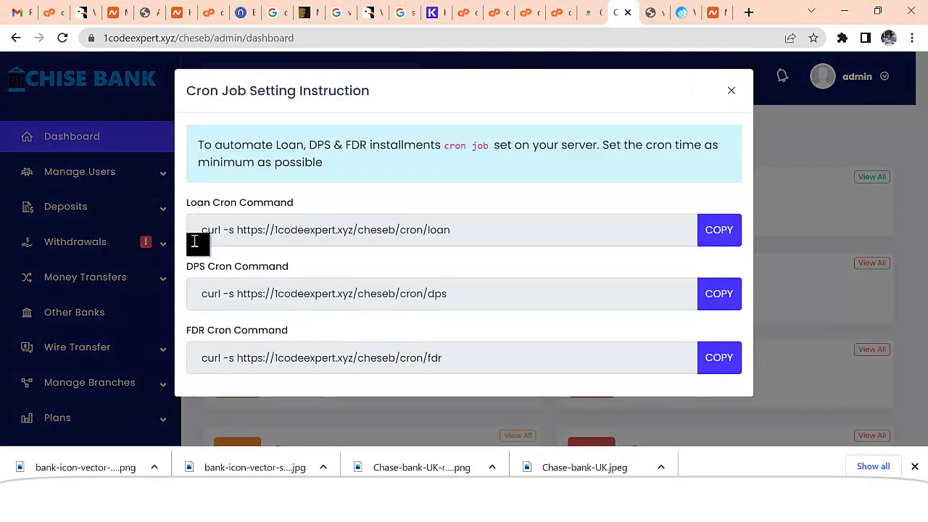
# - Approve the pending 200 USD Bitcoin withdrawal under Withdrawals > Pending Withdrawals with the note 'Thanks'
pyautogui.click(731, 90)
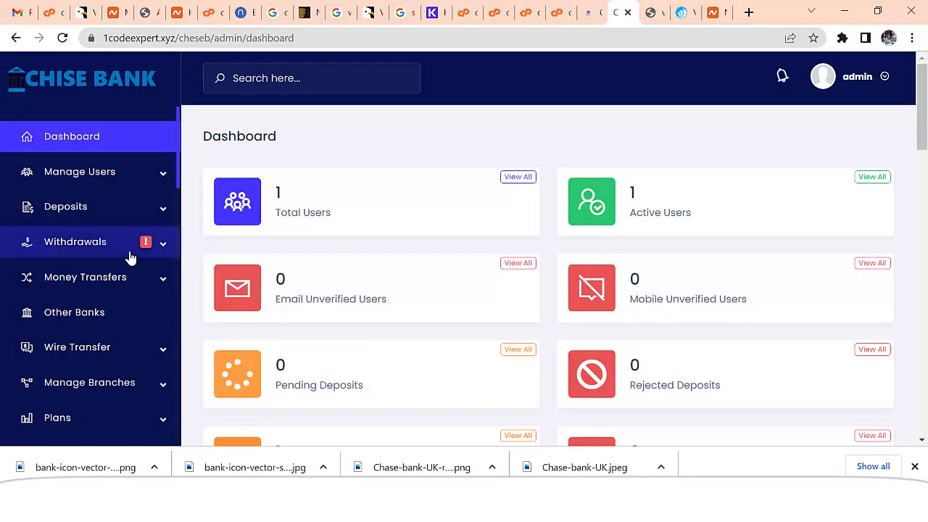
pyautogui.click(130, 254)
pyautogui.click(115, 303)
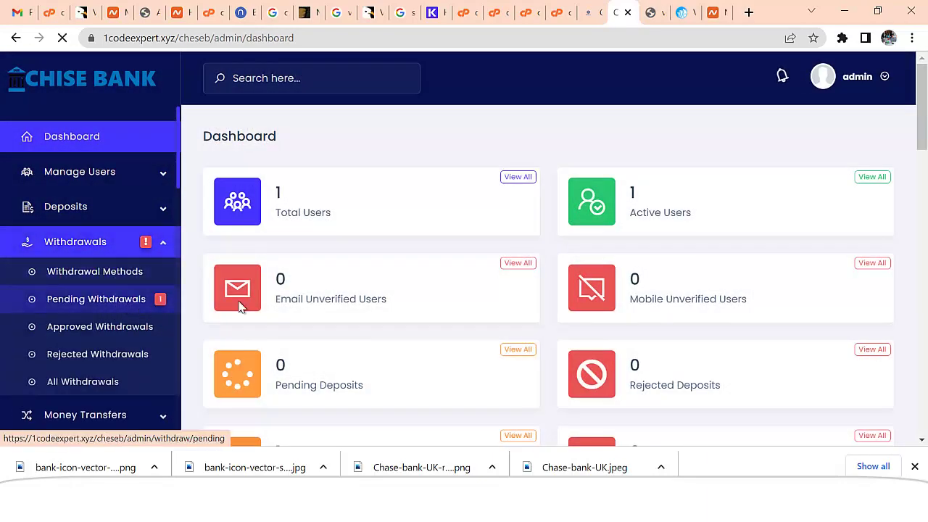
pyautogui.moveTo(613, 282); pyautogui.dragTo(796, 277)
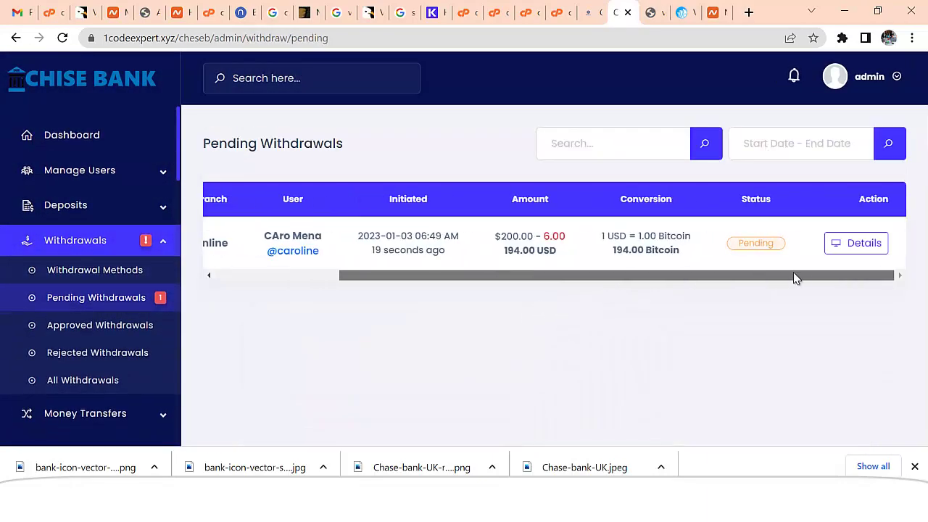
pyautogui.click(838, 247)
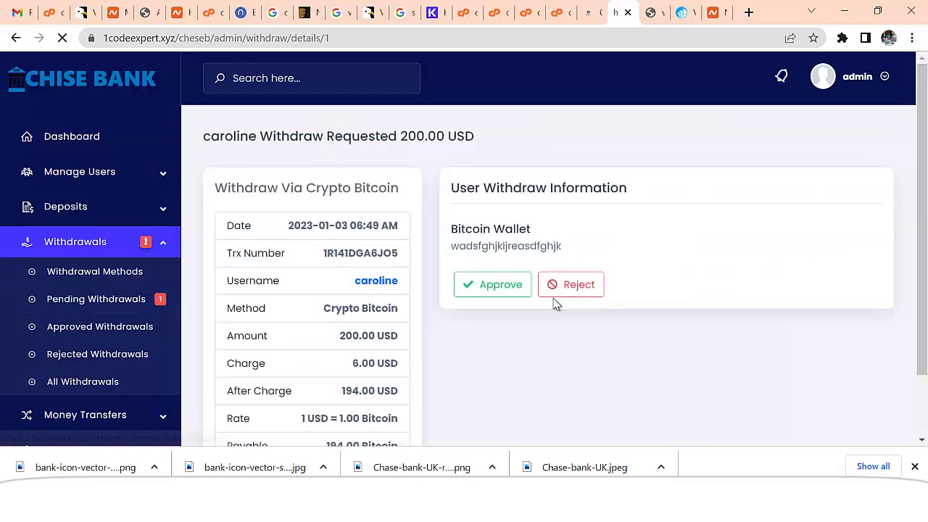
pyautogui.click(495, 290)
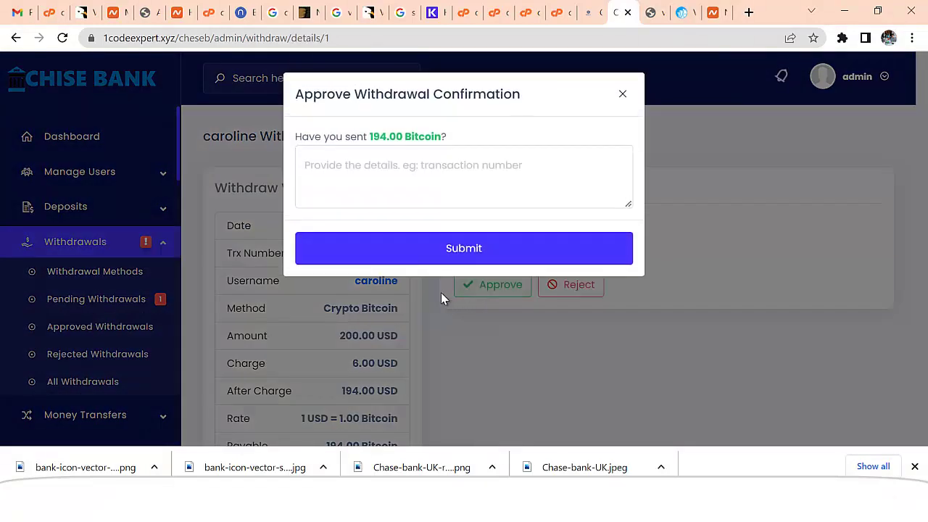
pyautogui.click(395, 184)
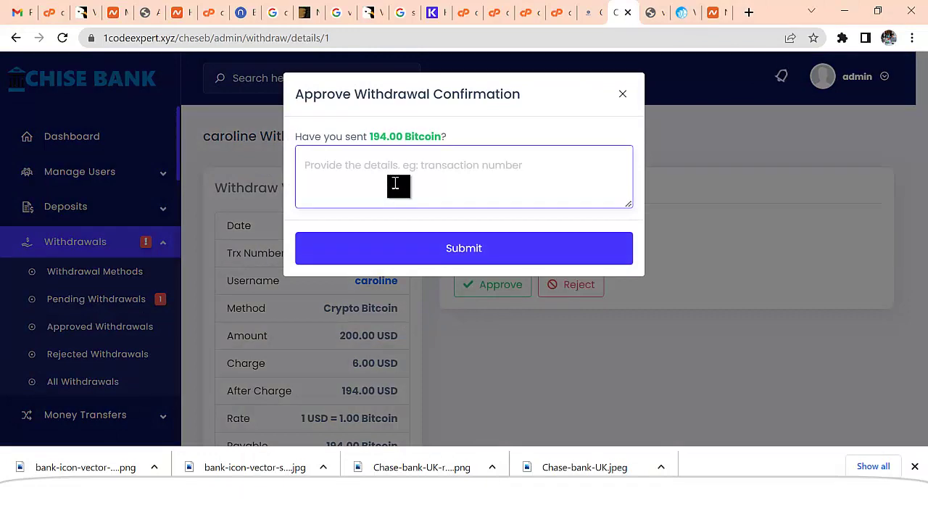
pyautogui.write('Thanks')
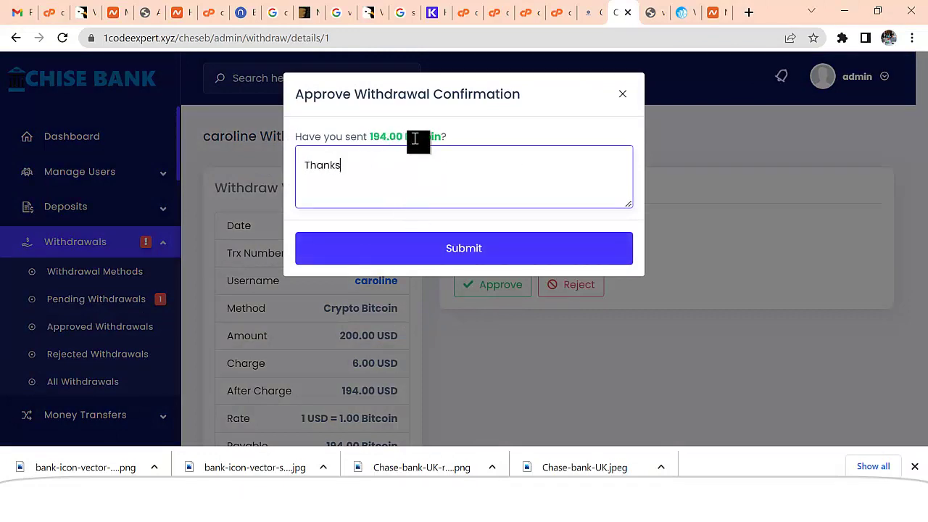
pyautogui.click(424, 247)
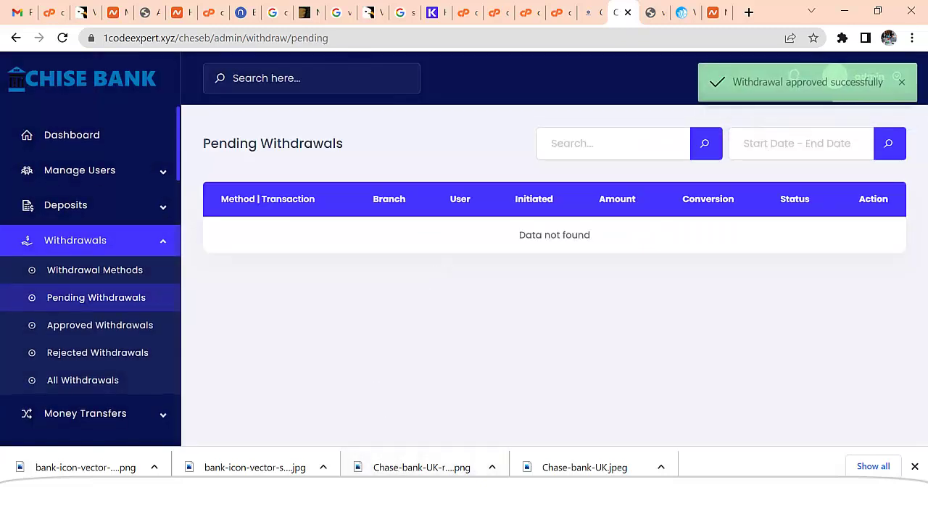
# - Back in the customer's window, return to the dashboard showing $129,800.00 available
pyautogui.hotkey('alt', 'Tab')
pyautogui.scroll(3, 408, 336)
pyautogui.click(294, 82)
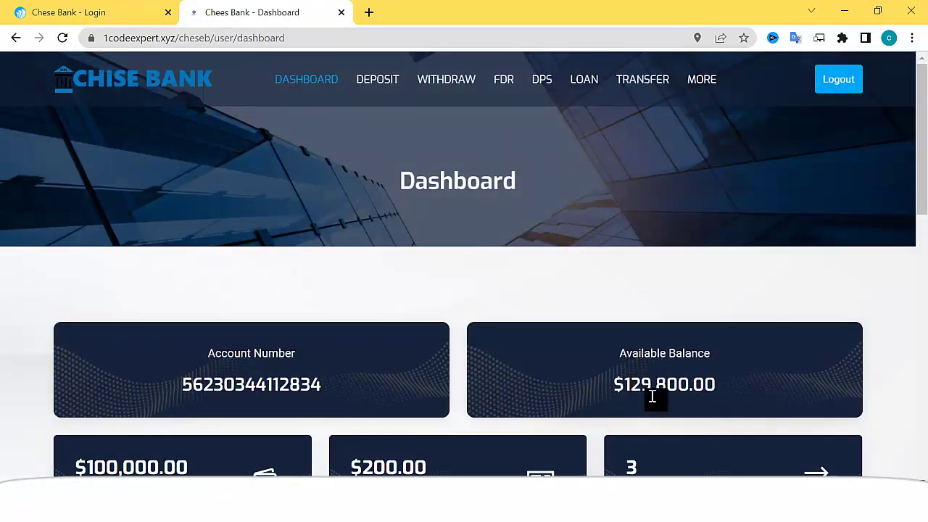
# - View the full transactions list with the deposit, loan and Bitcoin withdrawal
pyautogui.scroll(-4, 653, 391)
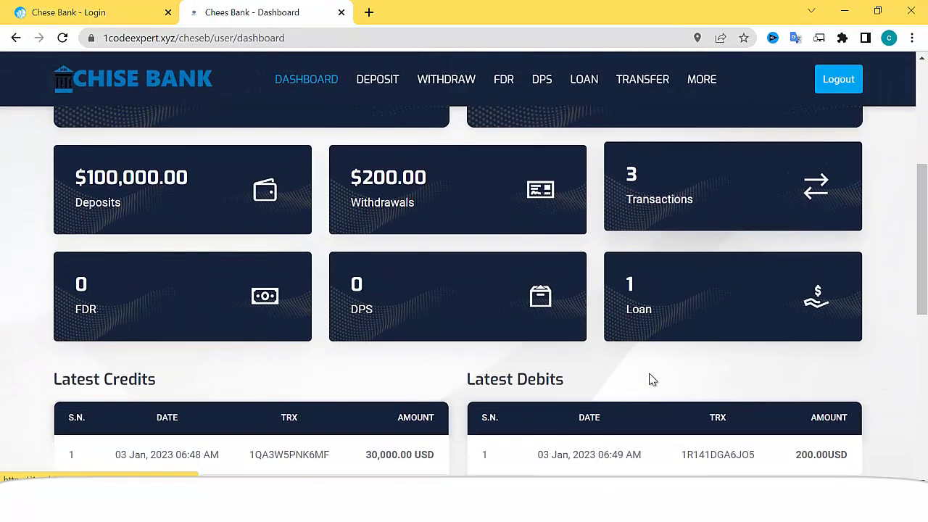
pyautogui.click(676, 207)
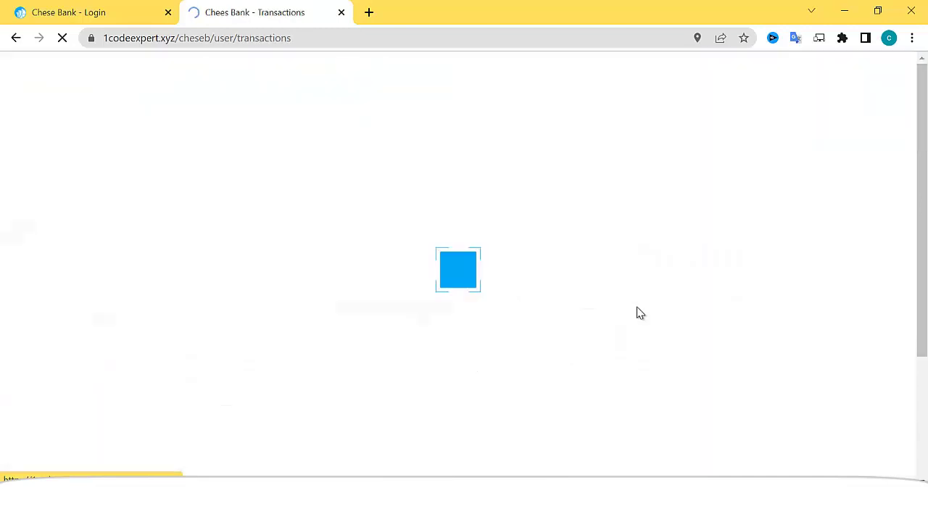
pyautogui.scroll(-5, 622, 328)
pyautogui.scroll(1, 558, 313)
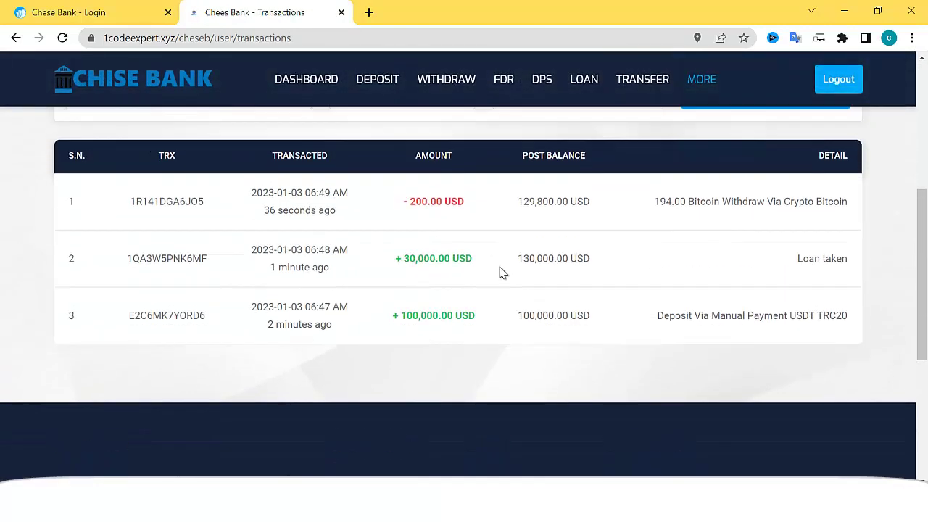
pyautogui.scroll(5, 500, 273)
# - Browse the DPS plans and fixed deposit plans pages
pyautogui.click(537, 83)
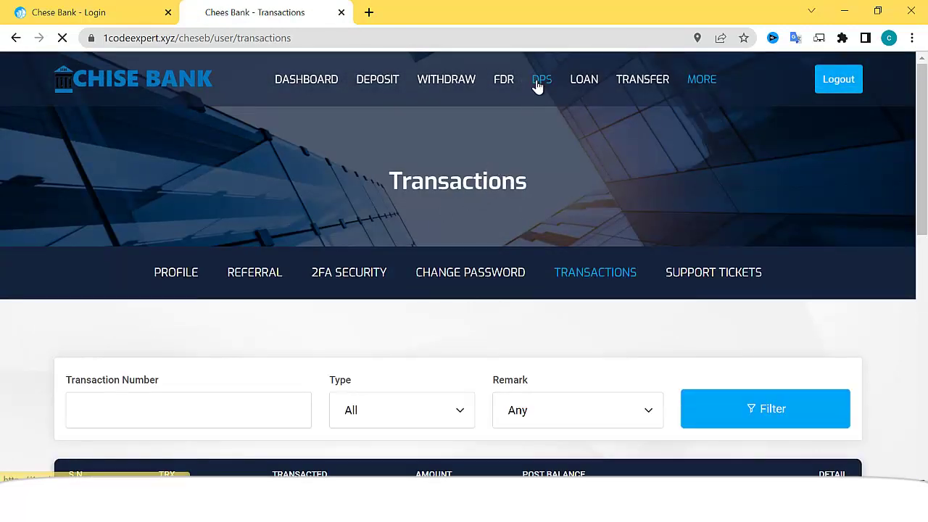
pyautogui.scroll(-5, 525, 275)
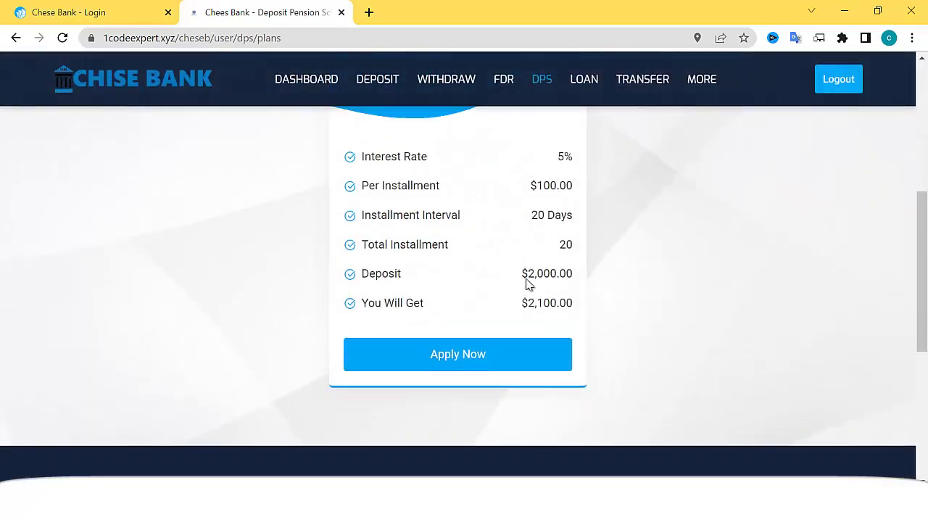
pyautogui.scroll(5, 527, 284)
pyautogui.click(504, 79)
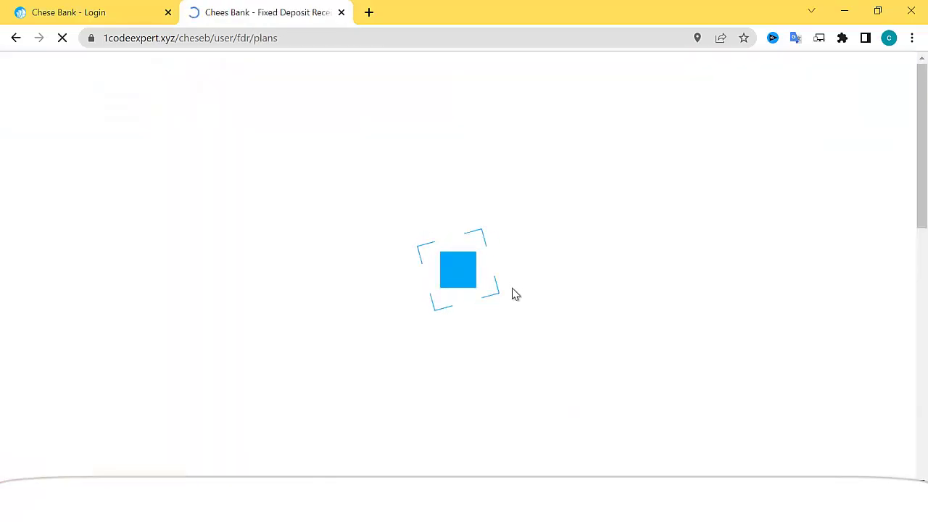
pyautogui.scroll(-4, 503, 312)
pyautogui.scroll(4, 505, 317)
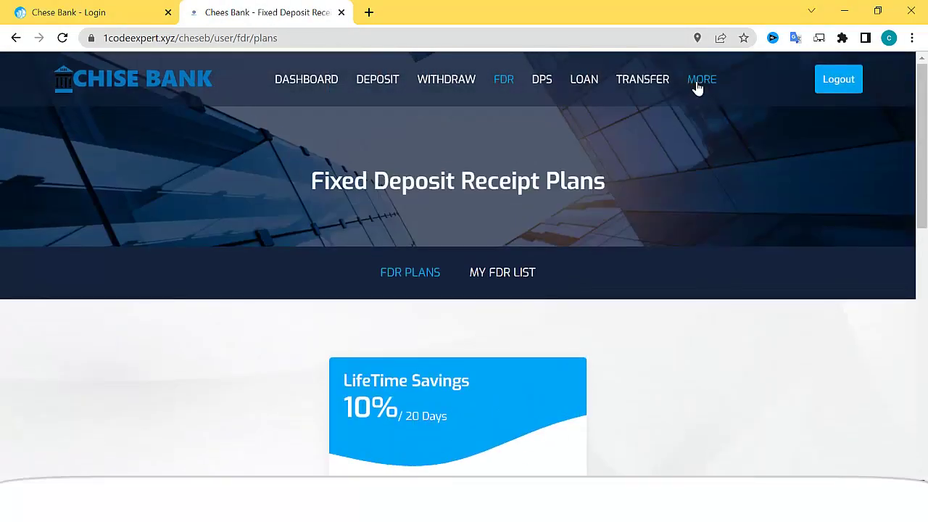
# - Go to Profile Setting and scroll through the profile form
pyautogui.click(660, 164)
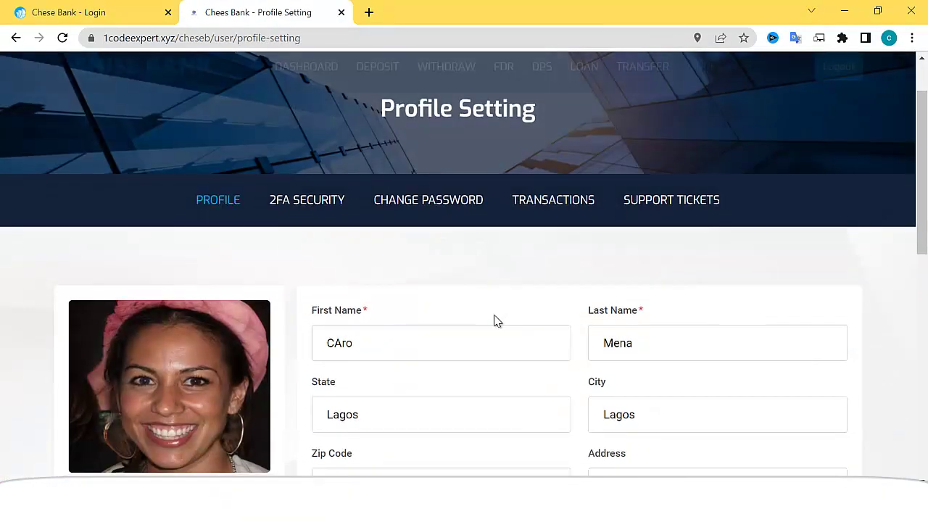
pyautogui.scroll(-7, 497, 321)
pyautogui.scroll(5, 497, 321)
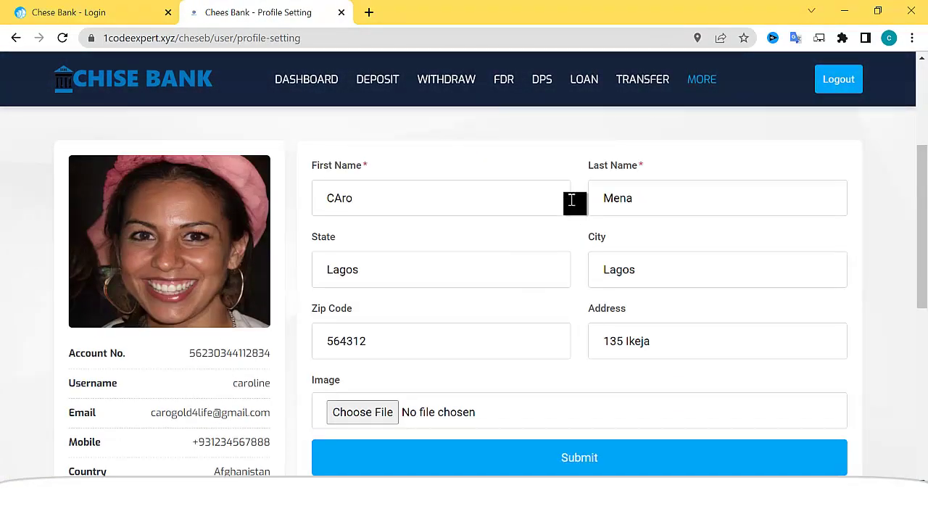
pyautogui.scroll(3, 571, 200)
# - Browse the transfer Beneficiaries, Within Chees Bank, and Add Beneficiary pages
pyautogui.click(636, 98)
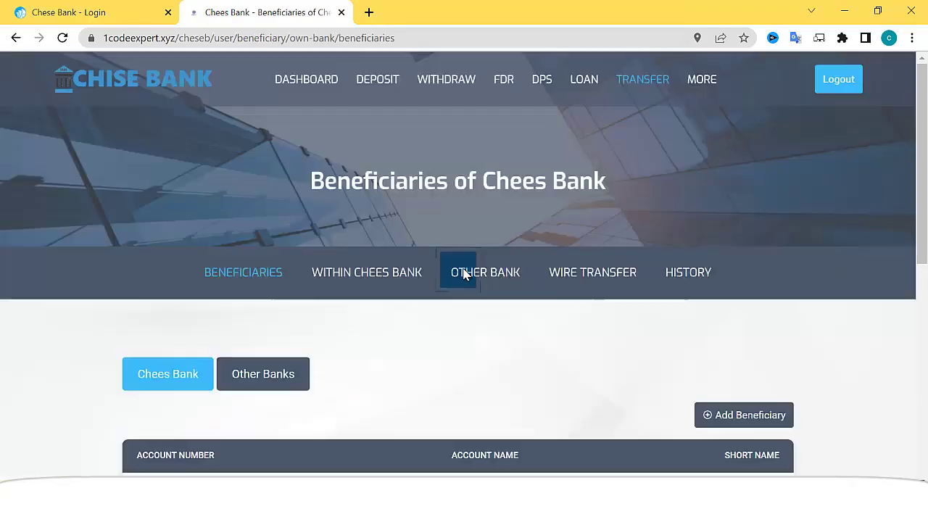
pyautogui.scroll(-1, 456, 276)
pyautogui.click(373, 201)
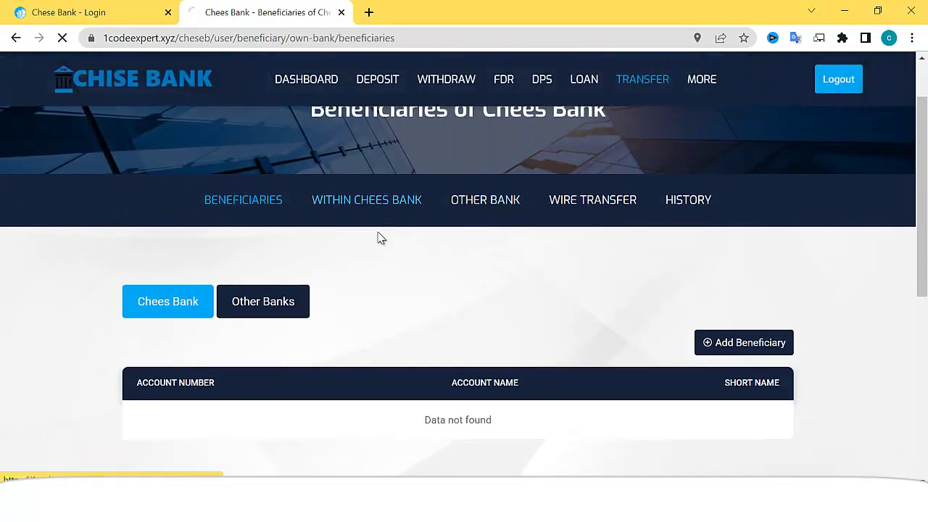
pyautogui.scroll(-2, 373, 283)
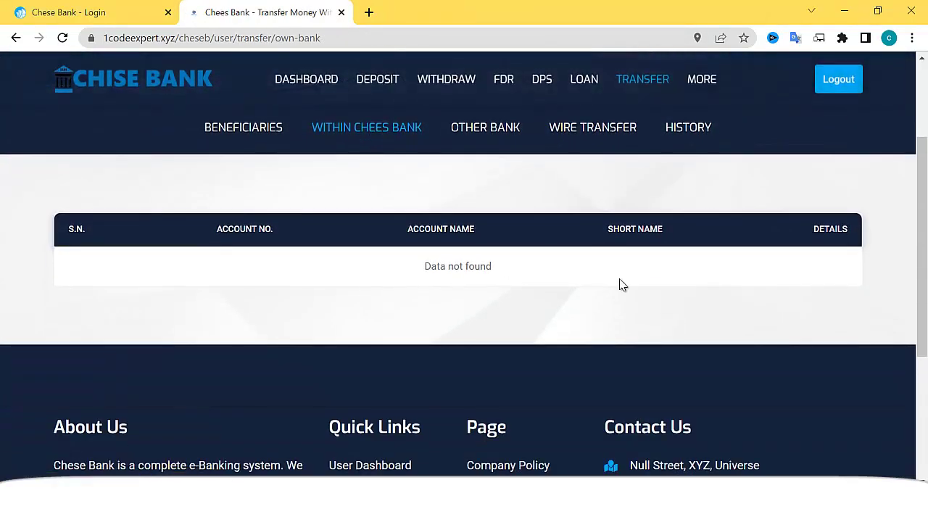
pyautogui.click(287, 149)
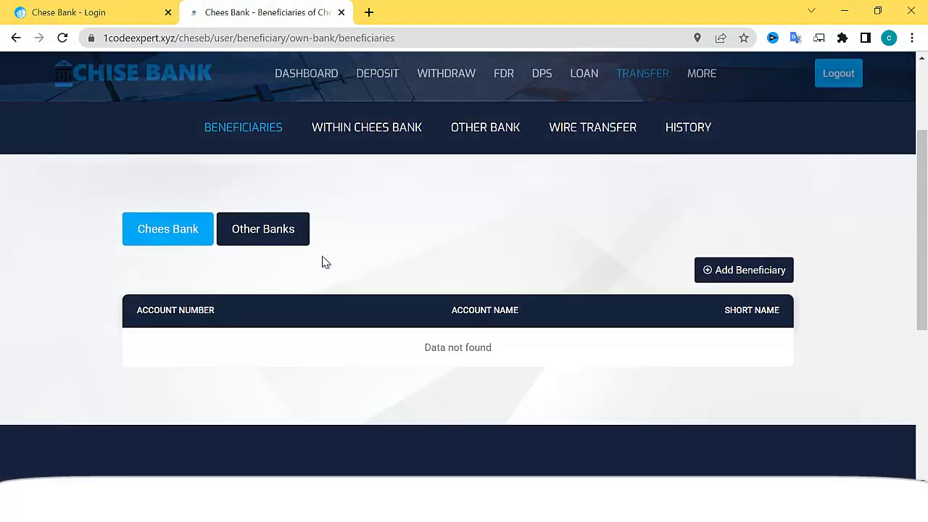
pyautogui.click(747, 272)
pyautogui.scroll(-2, 489, 319)
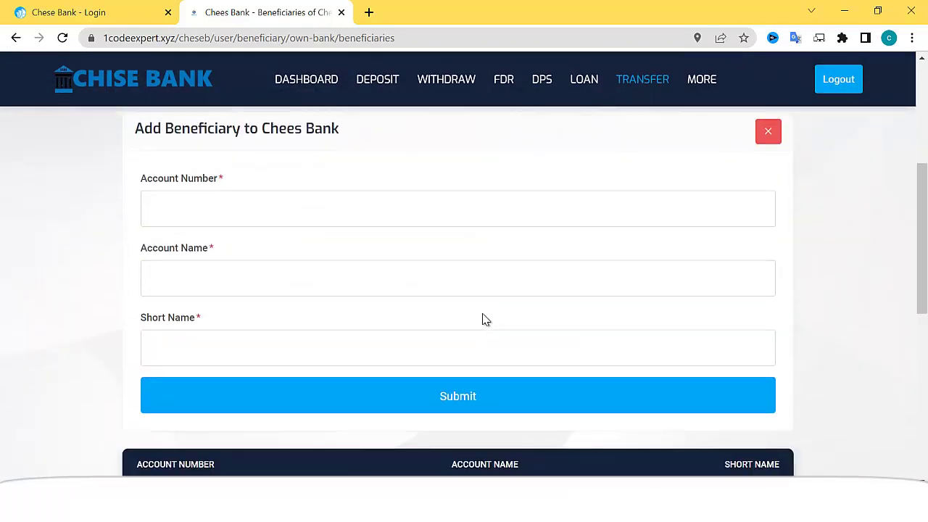
pyautogui.scroll(4, 471, 286)
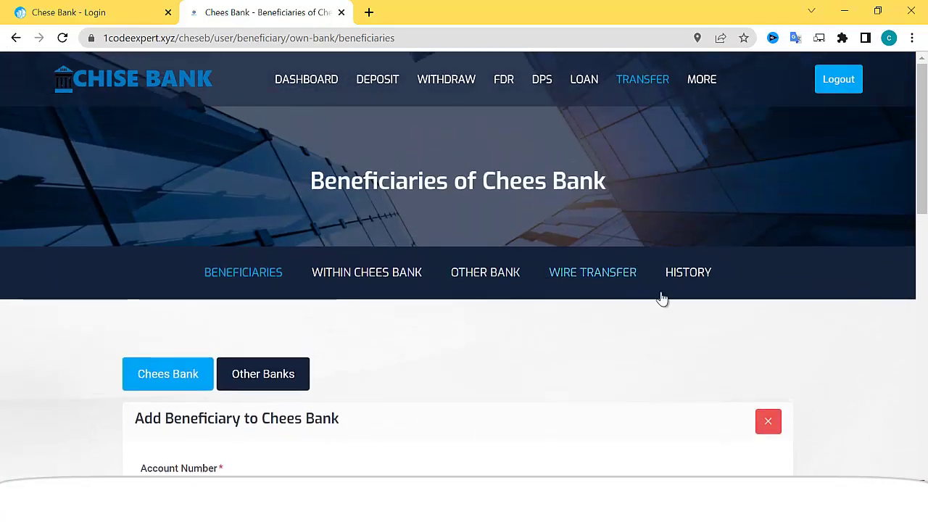
# - Try Wire Transfer twice; it reports the system is not currently available
pyautogui.click(594, 283)
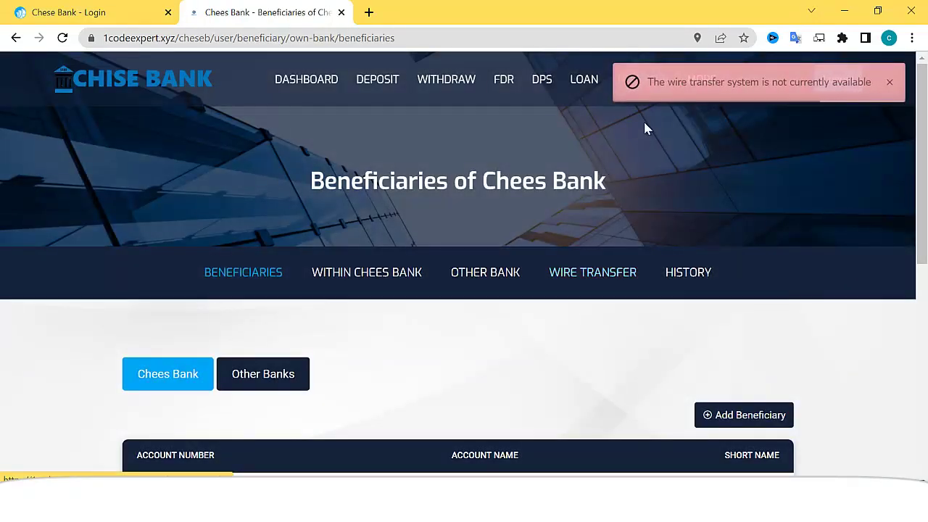
pyautogui.scroll(-3, 561, 291)
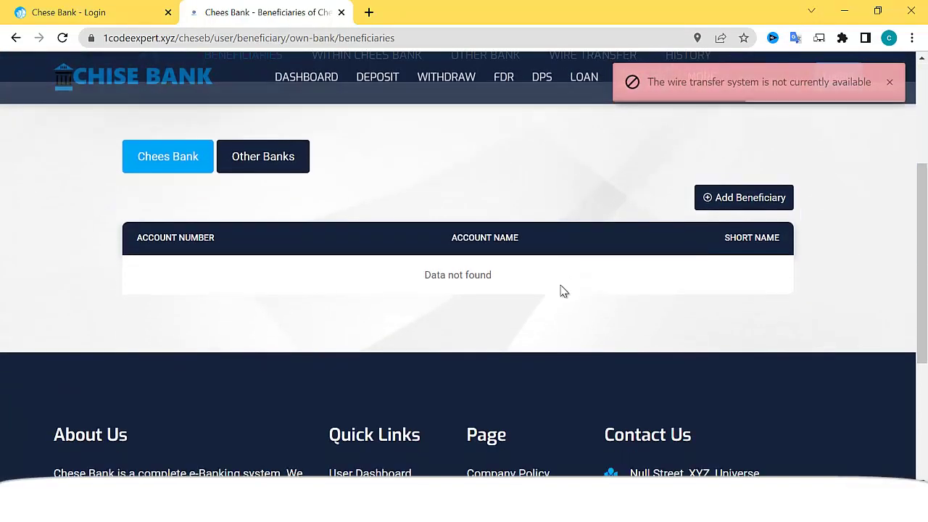
pyautogui.scroll(1, 515, 296)
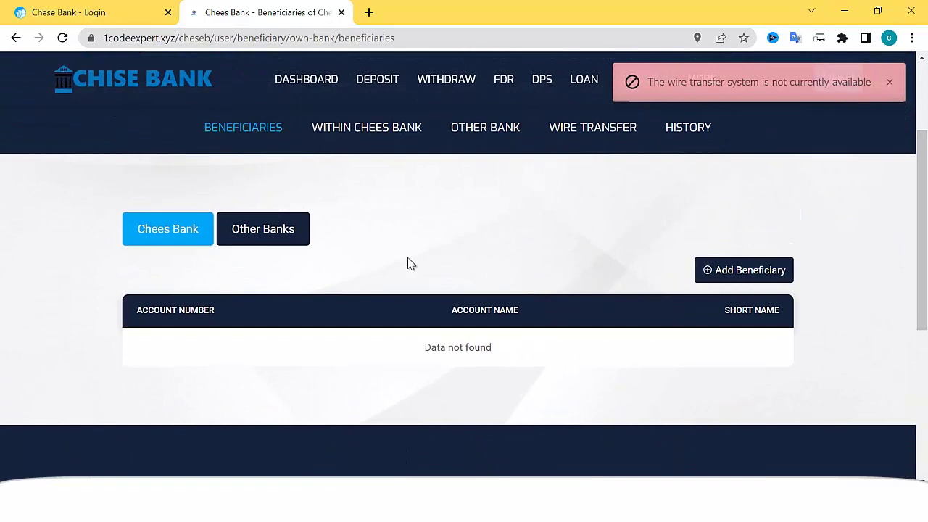
pyautogui.click(595, 143)
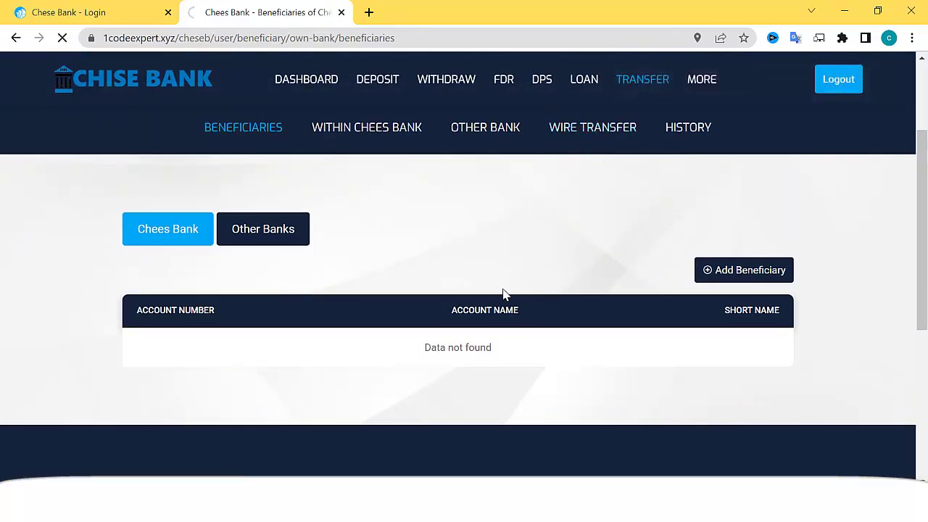
pyautogui.scroll(-3, 418, 319)
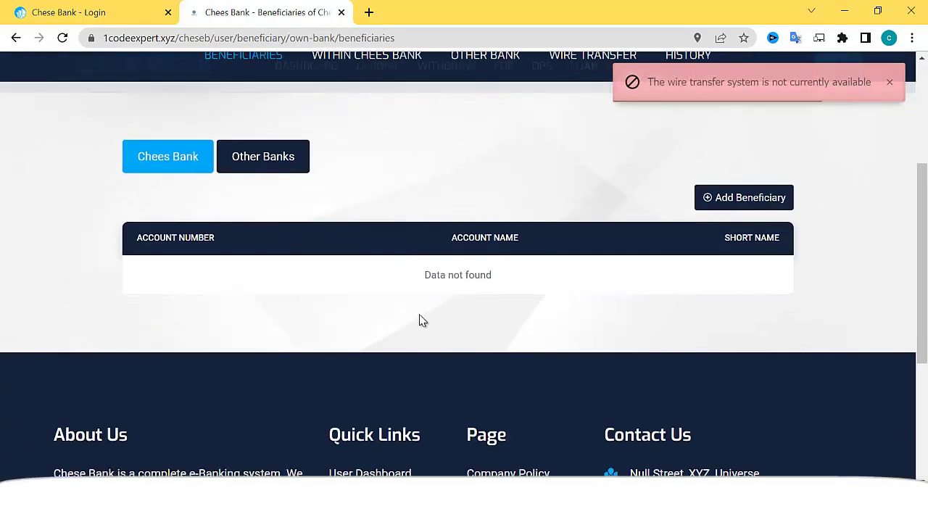
pyautogui.scroll(3, 425, 324)
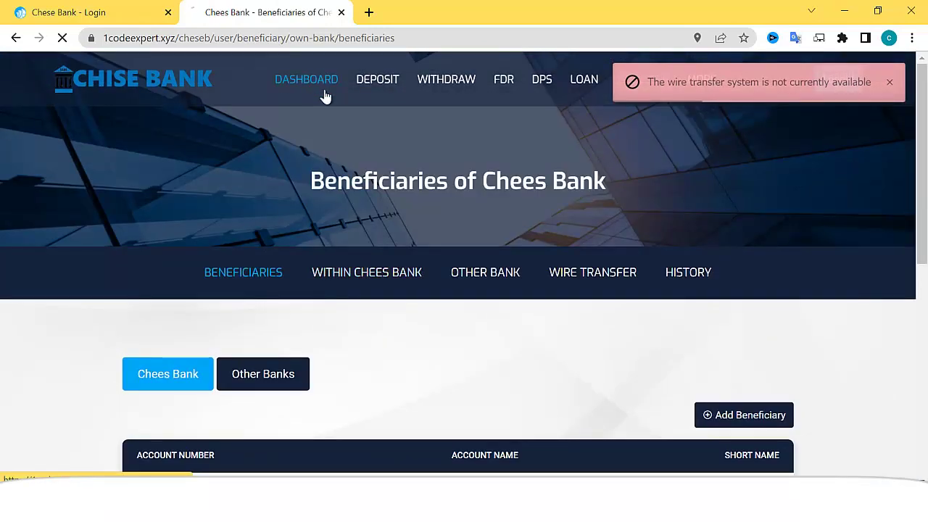
# - Review the dashboard's $129,800.00 balance and its Latest Credits and Debits
pyautogui.click(324, 93)
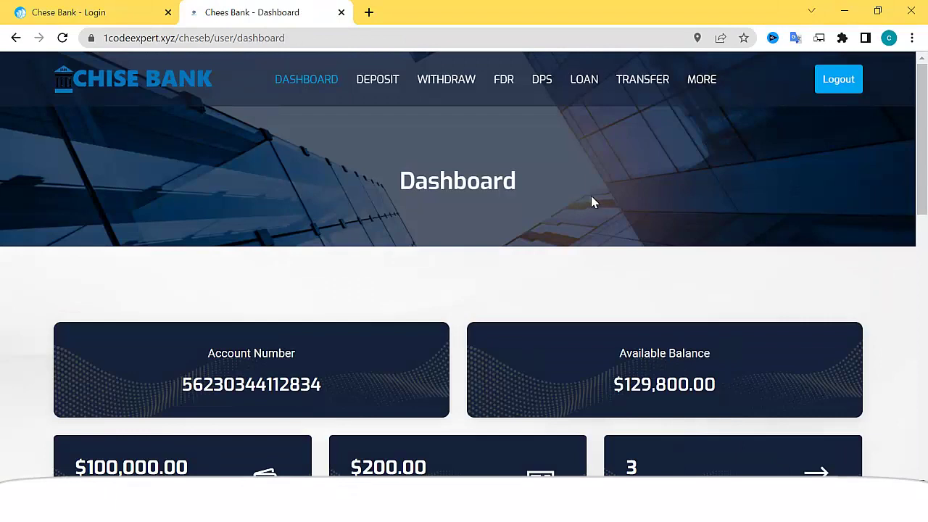
pyautogui.scroll(-3, 594, 207)
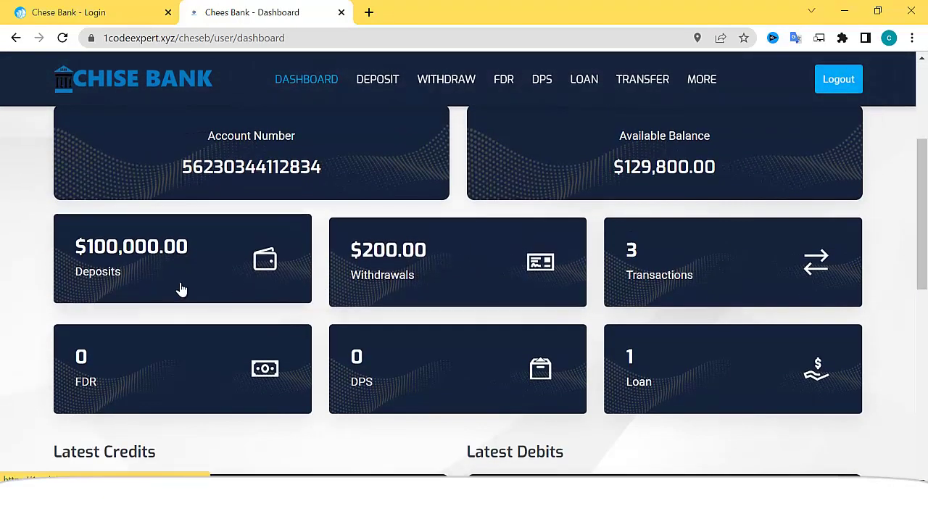
pyautogui.scroll(-3, 210, 275)
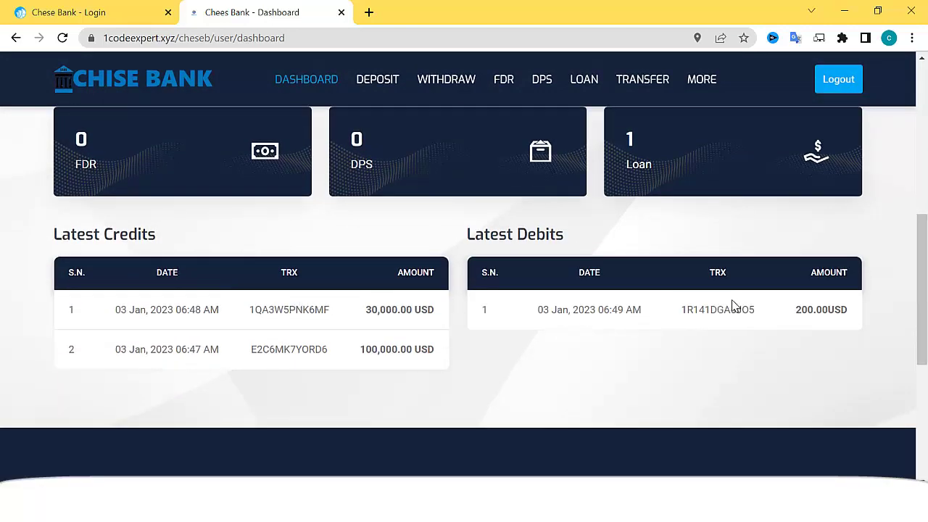
pyautogui.scroll(1, 732, 306)
pyautogui.scroll(5, 732, 306)
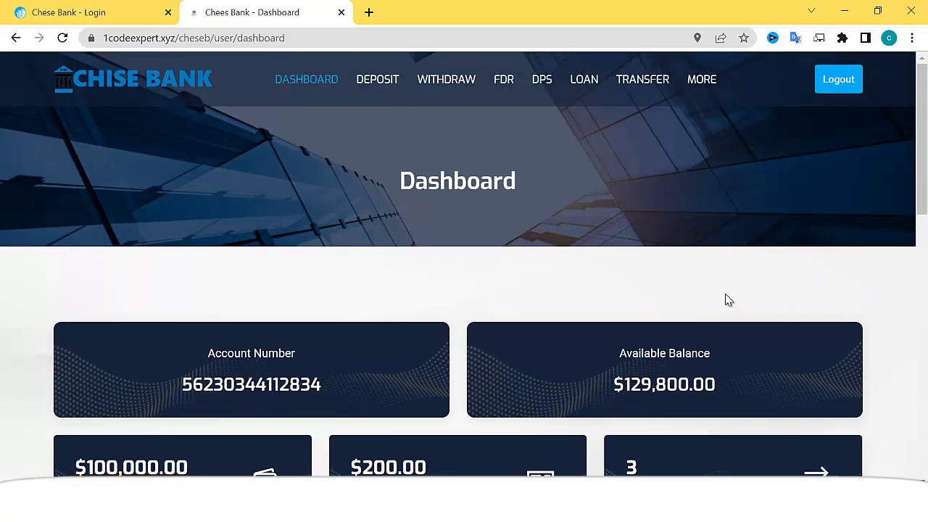
# - Go to the site's home page through the CHISE BANK logo
pyautogui.click(121, 85)
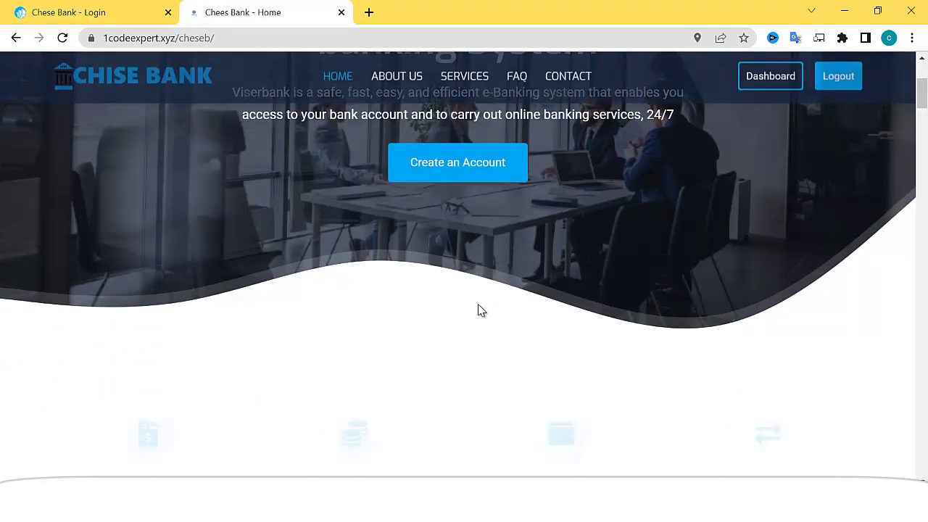
pyautogui.scroll(-3, 478, 310)
pyautogui.scroll(3, 494, 308)
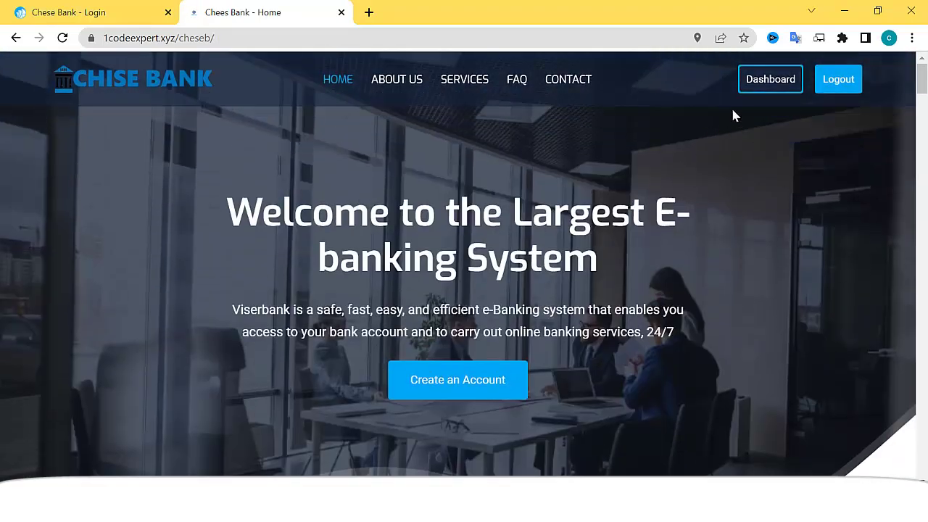
# - Restore the window to try the compact menu, then maximize and scroll to About Us
pyautogui.click(878, 10)
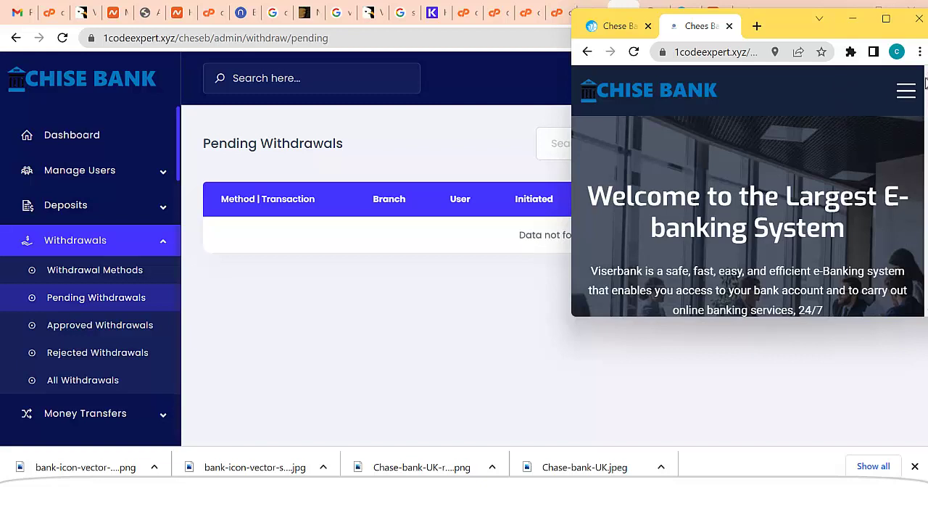
pyautogui.click(907, 90)
pyautogui.scroll(-3, 725, 217)
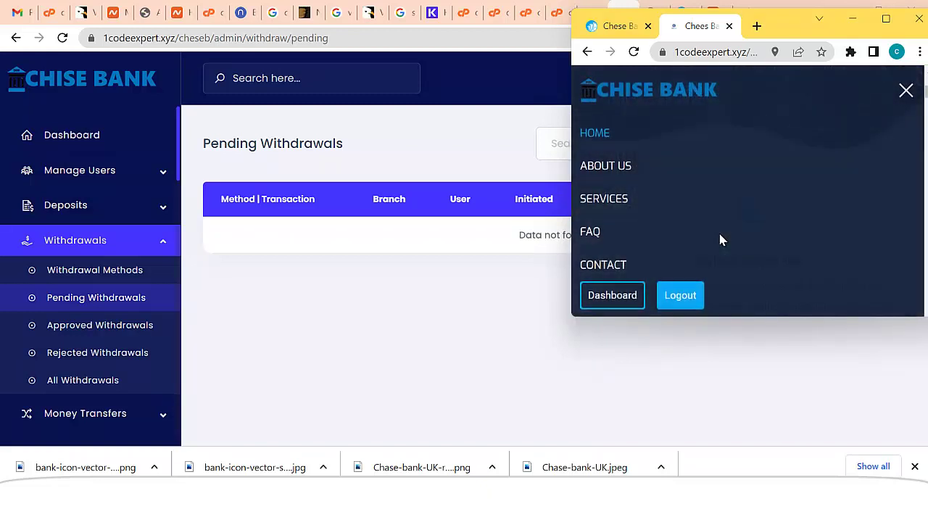
pyautogui.click(907, 93)
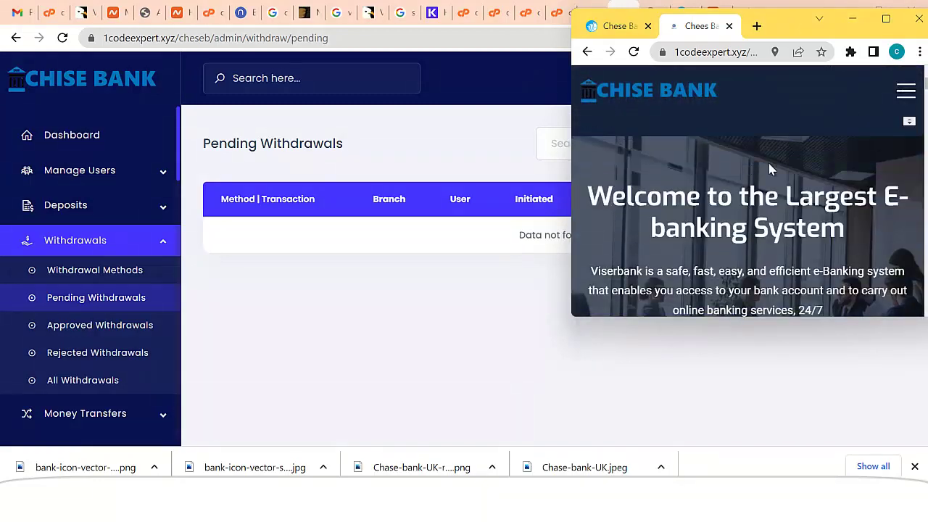
pyautogui.click(886, 18)
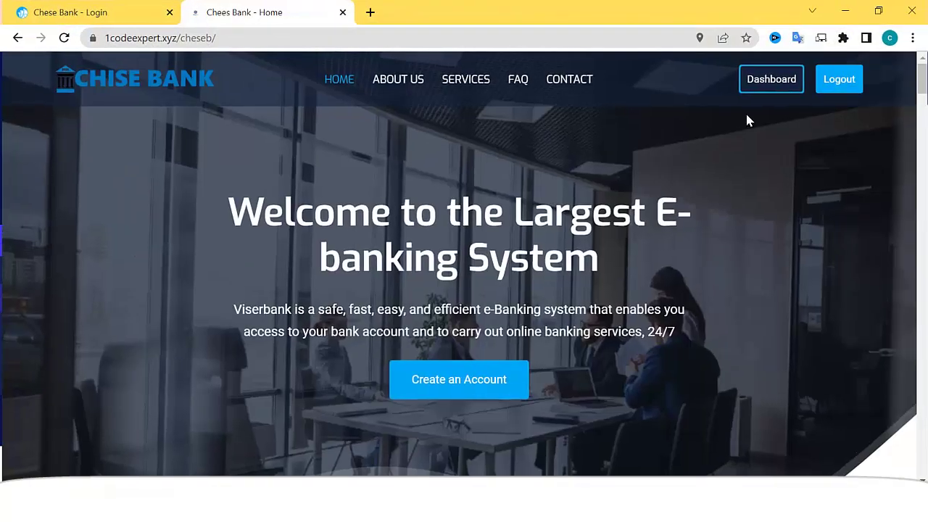
pyautogui.scroll(-1, 406, 330)
pyautogui.scroll(-6, 410, 332)
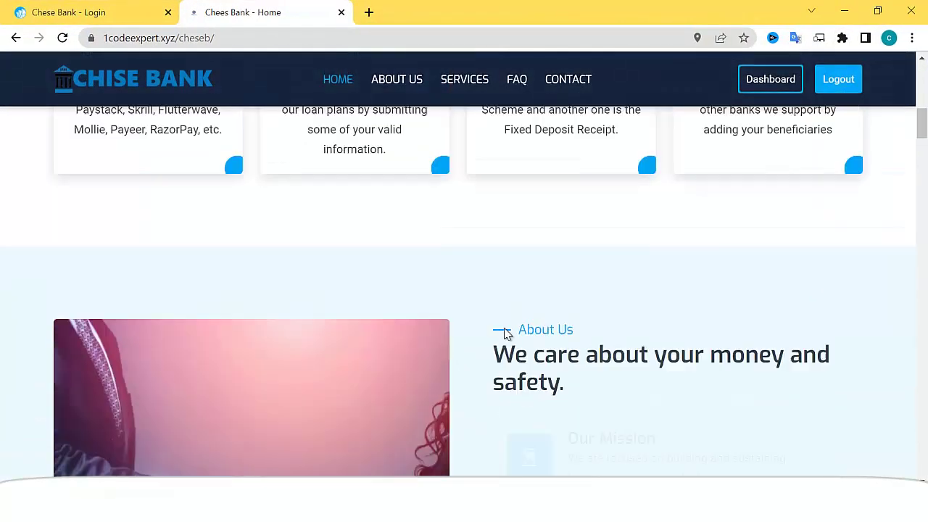
pyautogui.scroll(7, 503, 331)
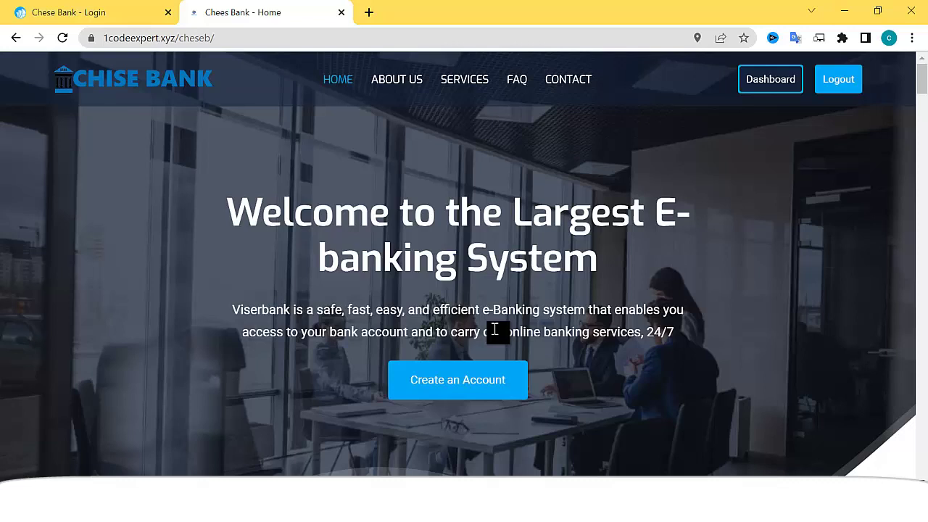